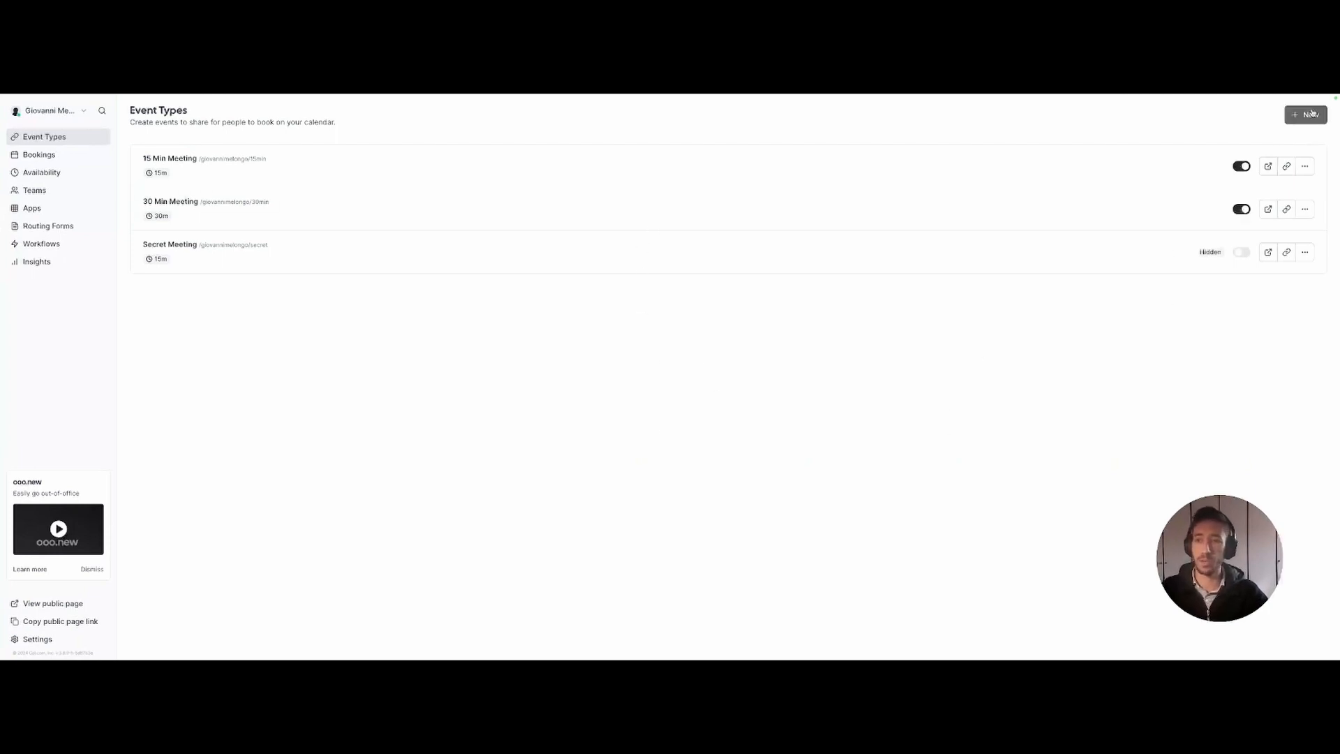
# - Create the event type 'Sales Initial Conversation' with its duration changed to 30 minutes
pyautogui.click(1305, 115)
pyautogui.click(617, 306)
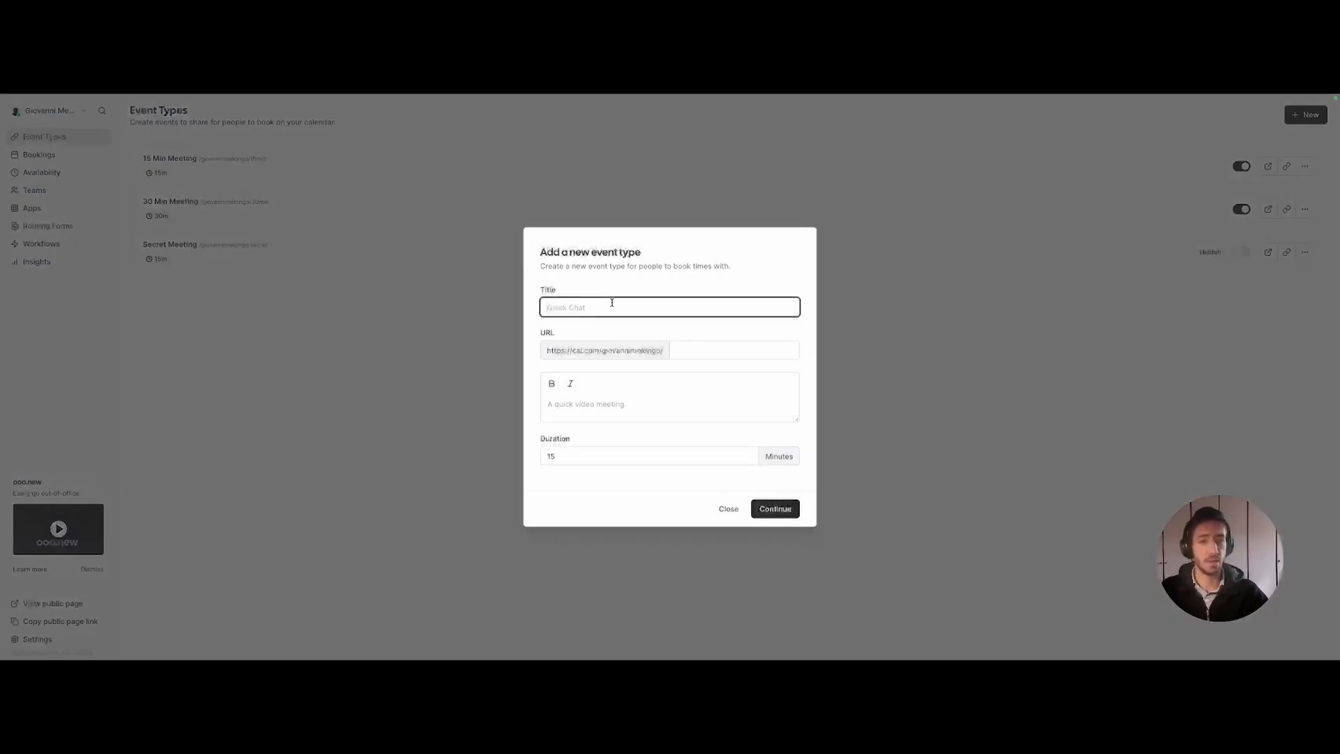
pyautogui.write('Sales')
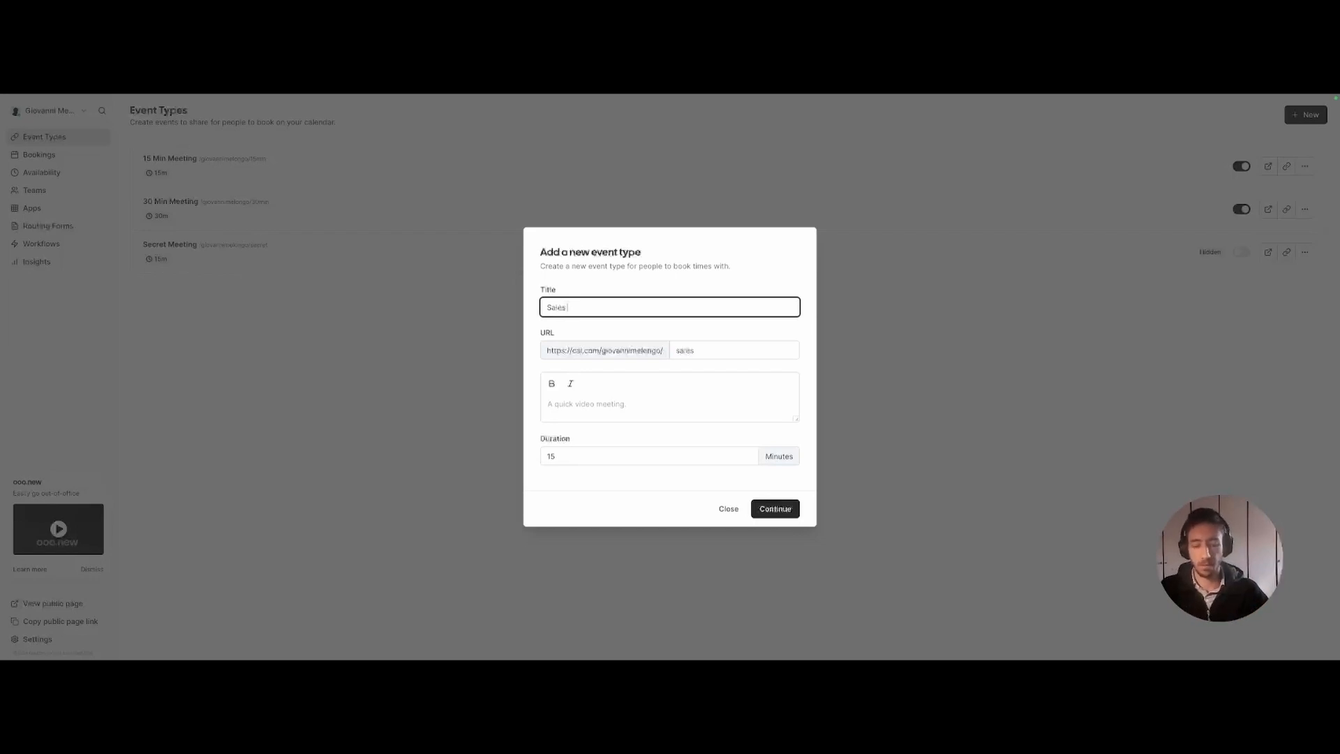
pyautogui.write('Inter')
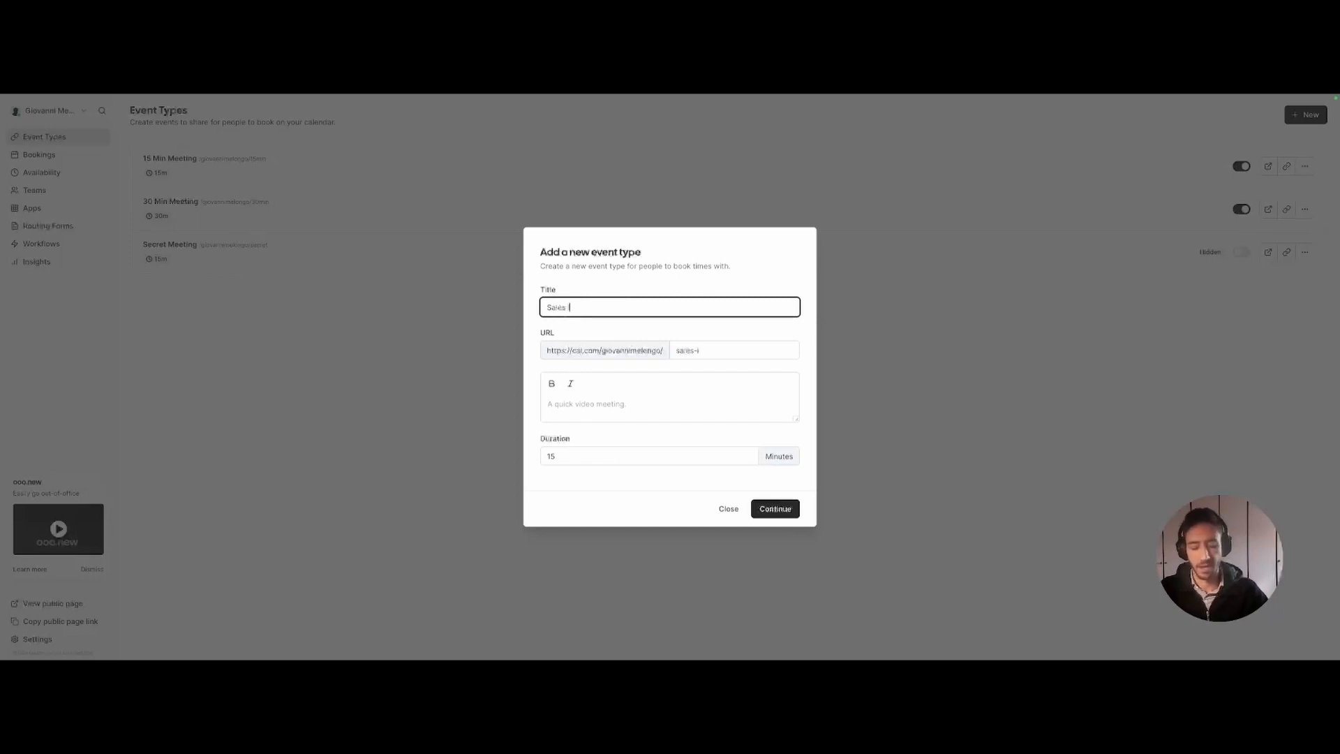
pyautogui.write('nitial Conversa')
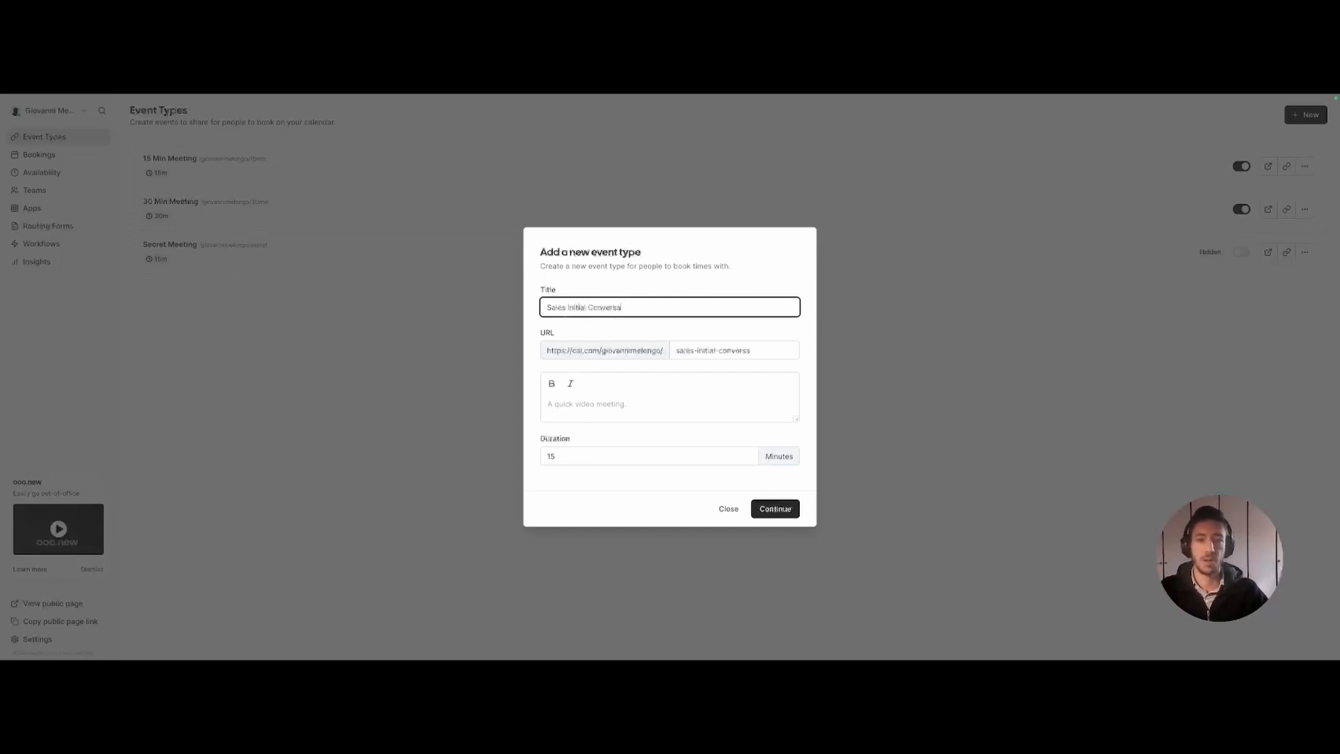
pyautogui.write('tion')
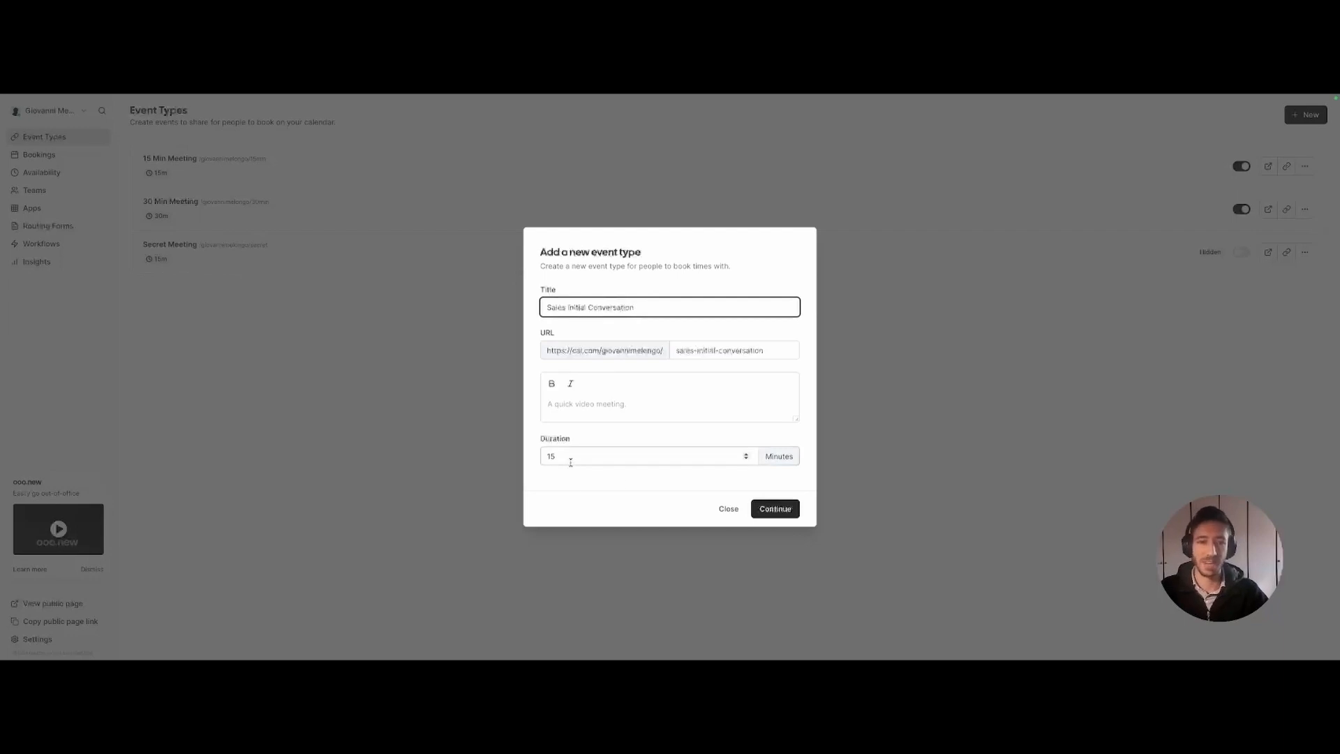
pyautogui.doubleClick(571, 457)
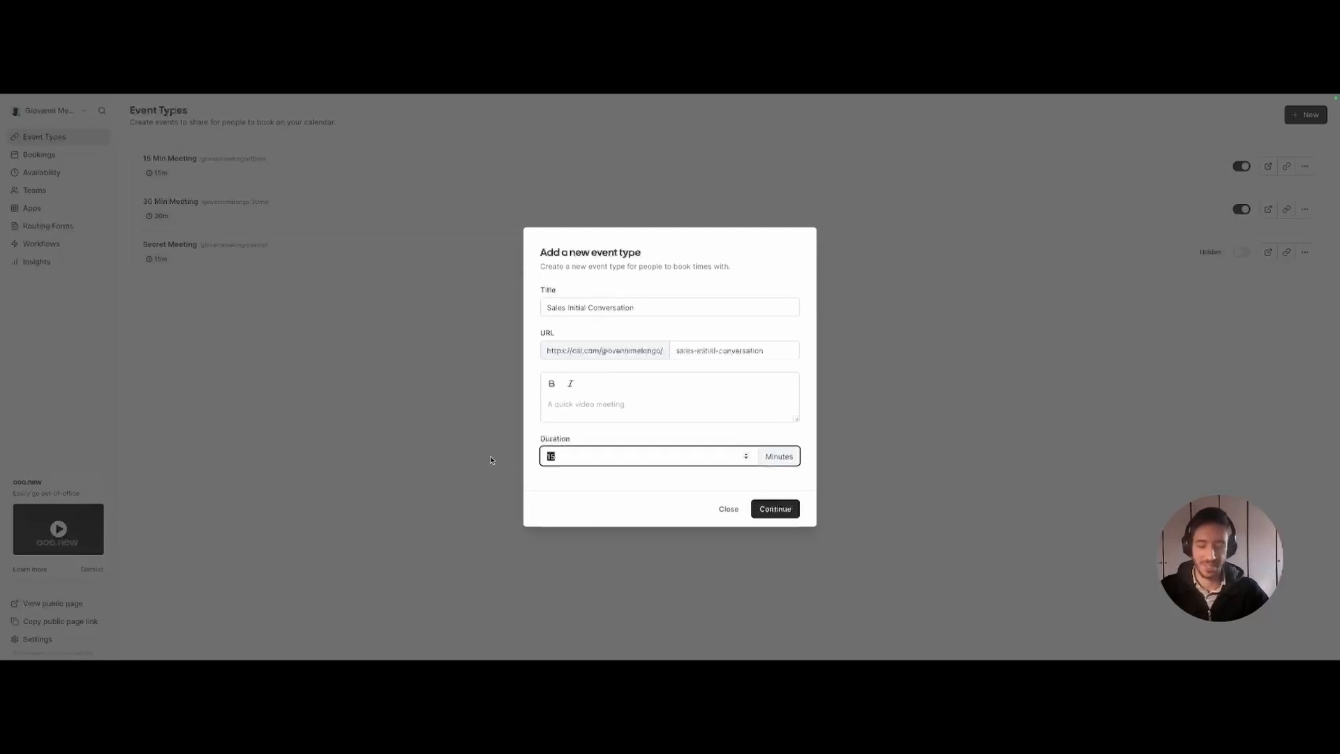
pyautogui.write('30')
pyautogui.click(548, 308)
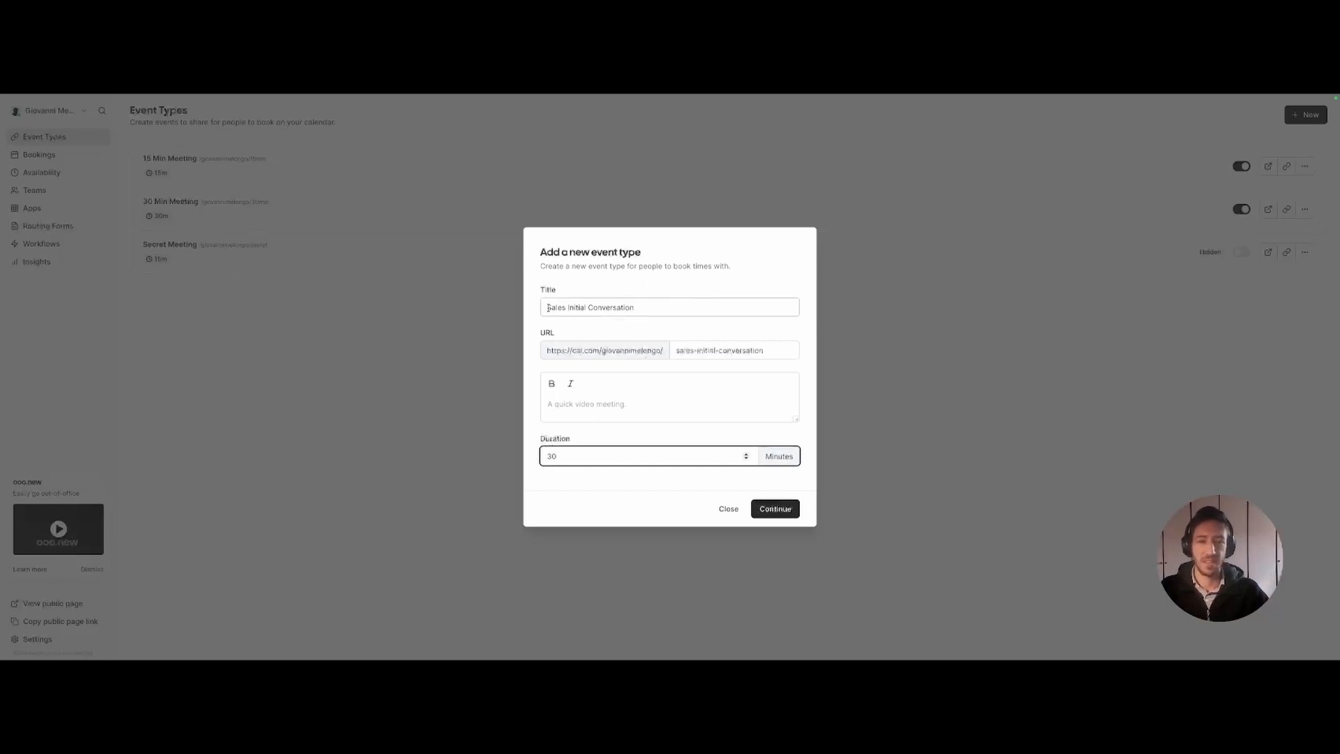
pyautogui.click(605, 455)
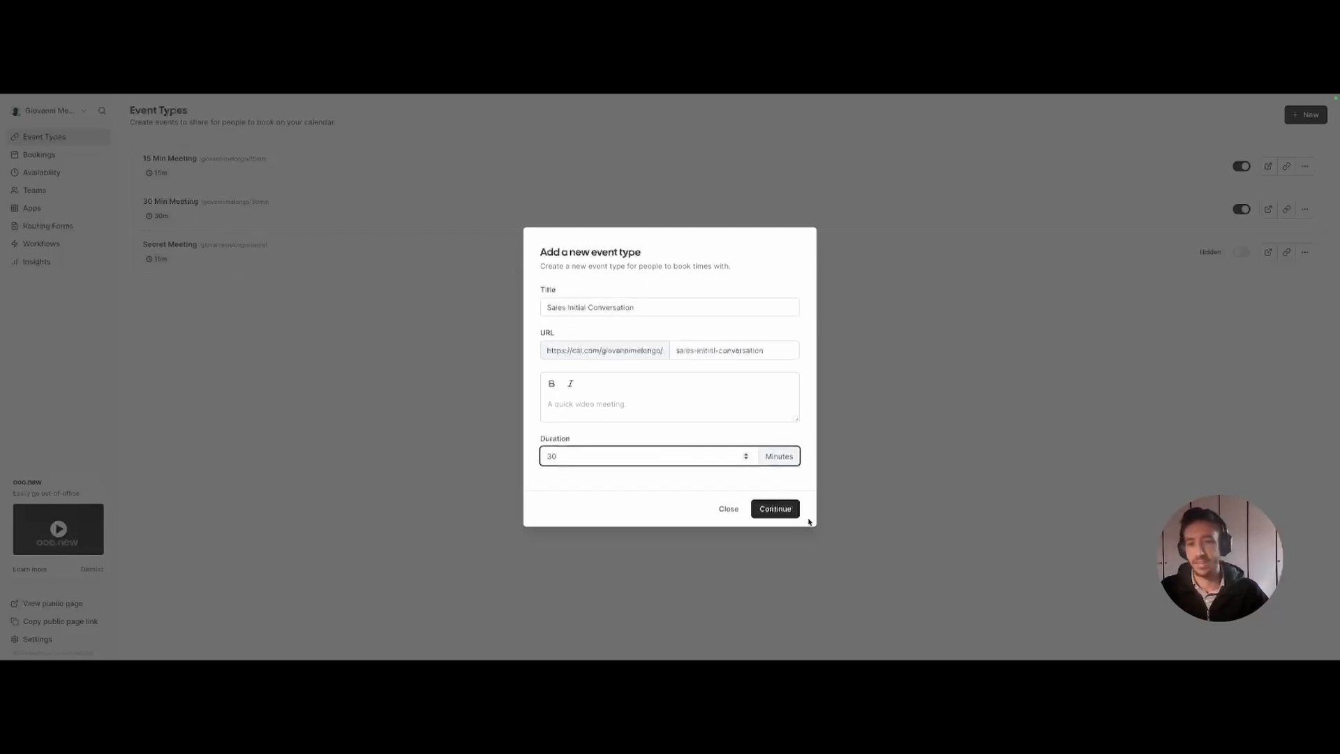
pyautogui.click(776, 509)
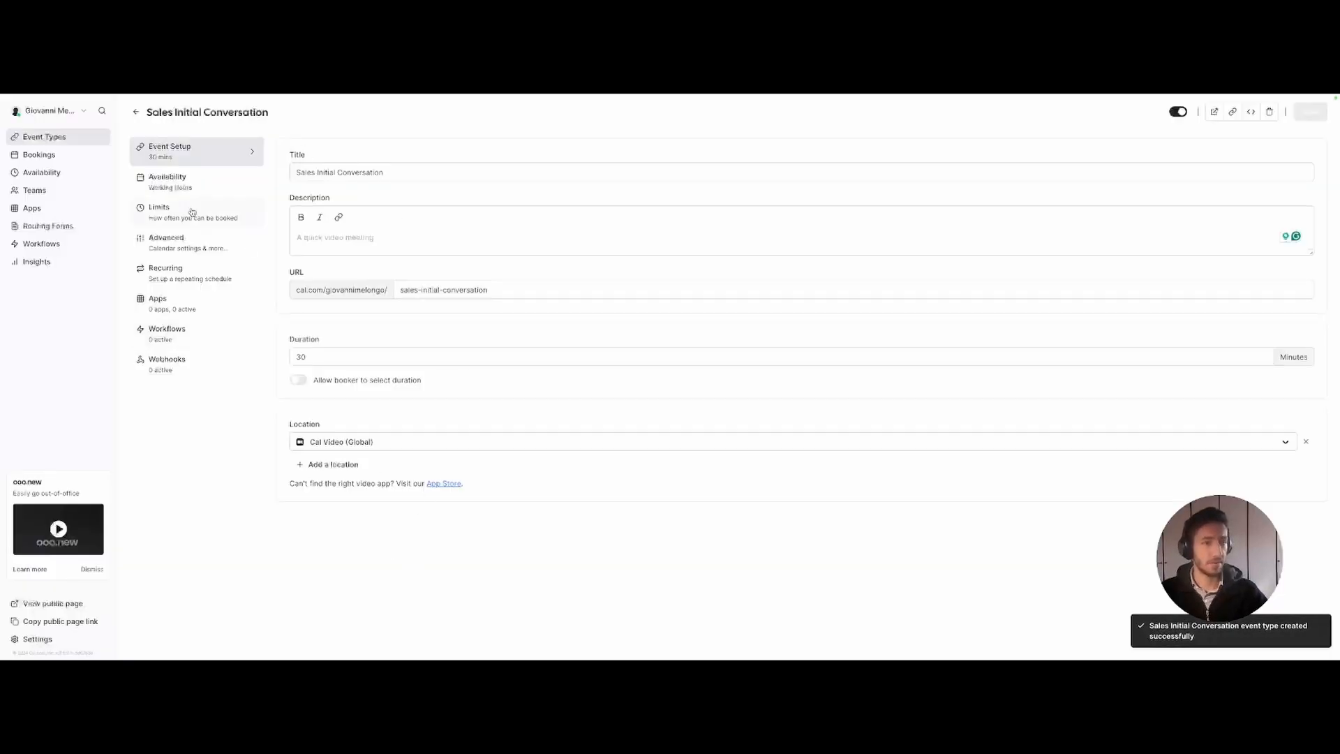
# - Set the location to Google Meet and scroll the Advanced settings down to Booking questions
pyautogui.click(320, 449)
pyautogui.click(335, 505)
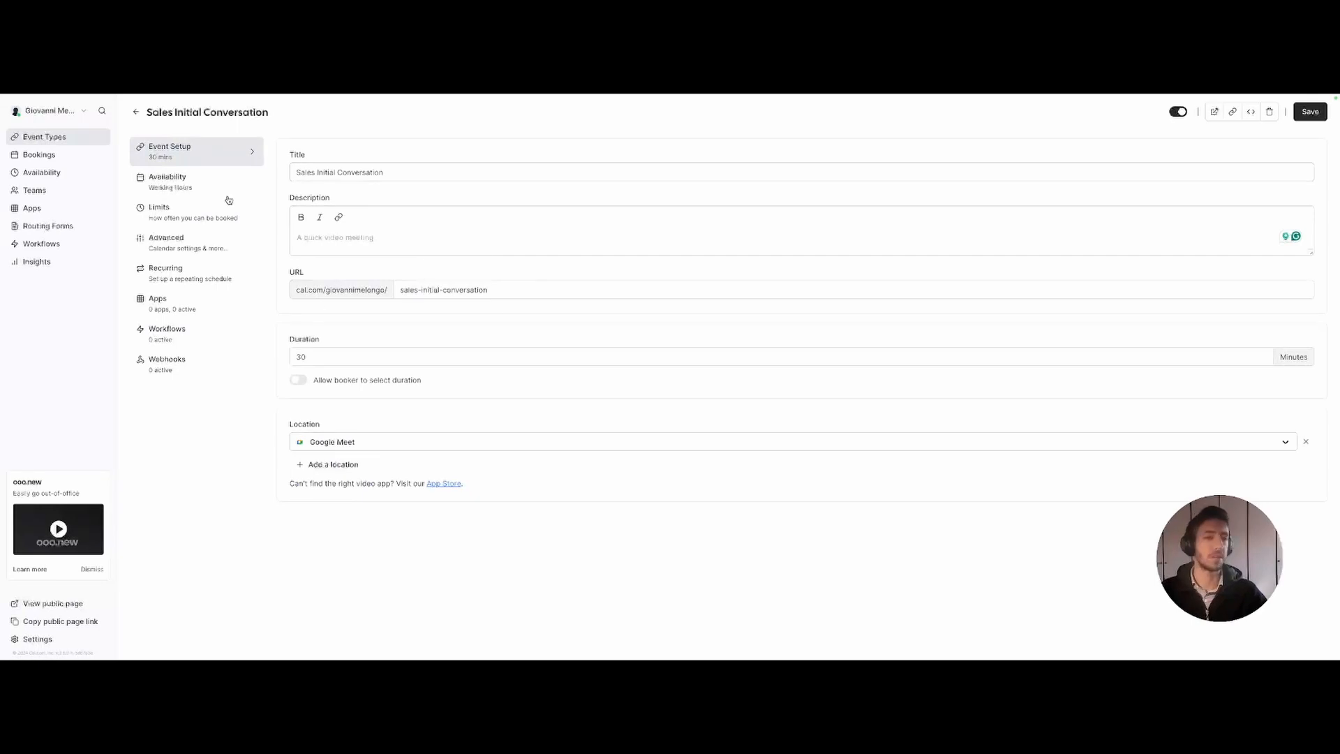
pyautogui.click(204, 252)
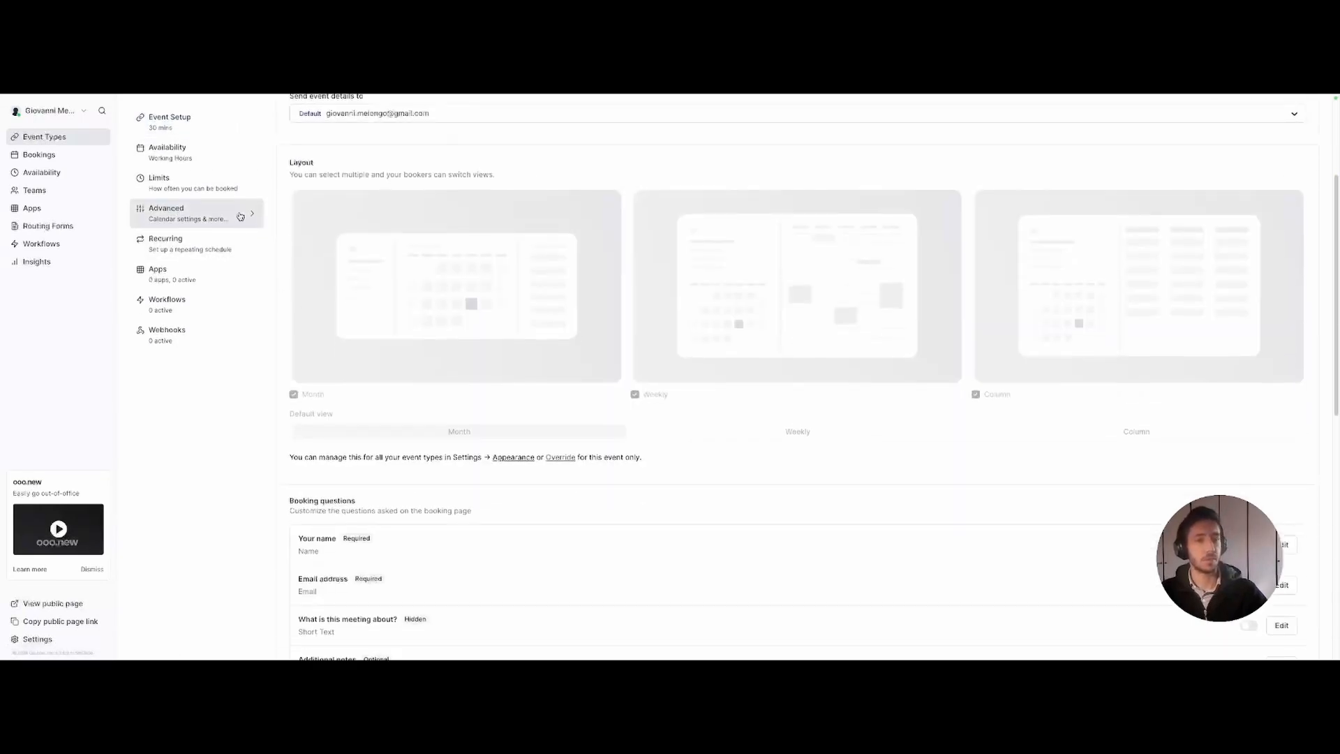
pyautogui.scroll(-6, 298, 231)
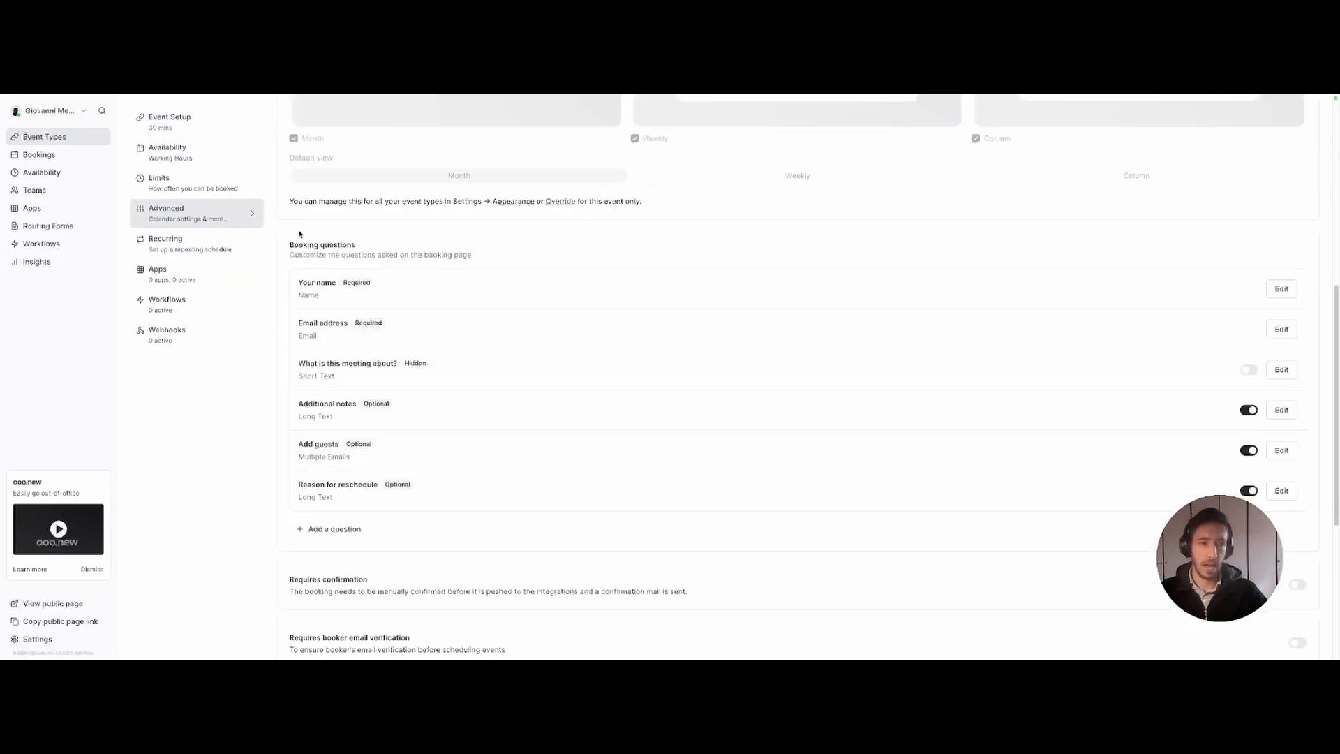
pyautogui.moveTo(290, 242); pyautogui.dragTo(388, 251)
pyautogui.click(389, 249)
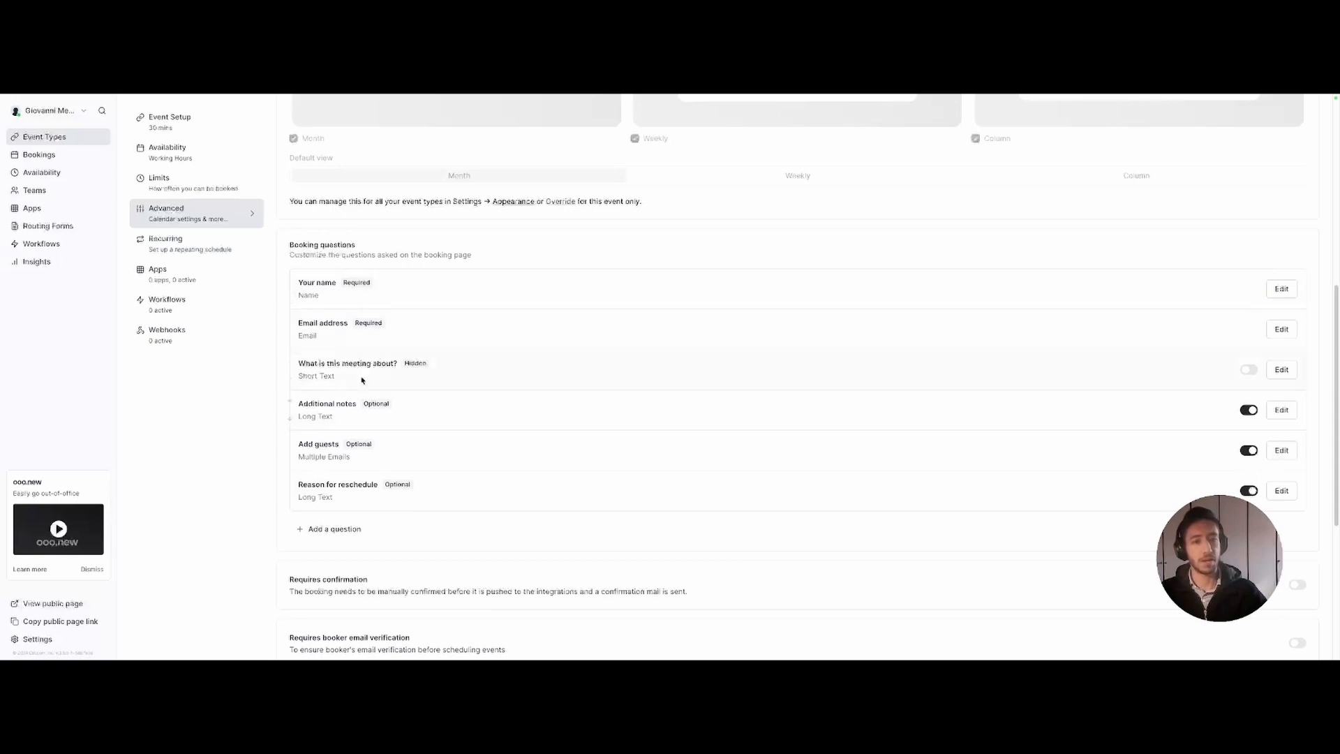
pyautogui.scroll(-1, 455, 371)
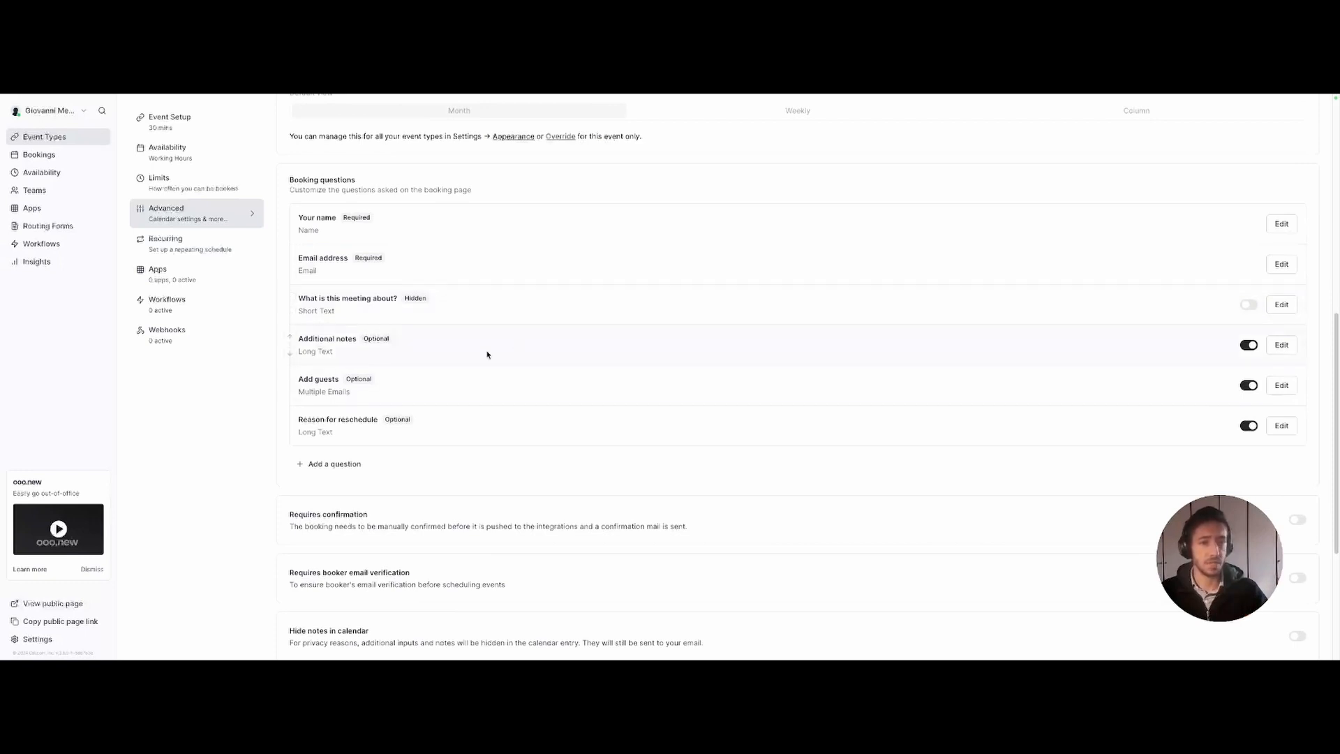
# - Add a required 'How did you hear about us?' question with identifier deal-source
pyautogui.click(340, 466)
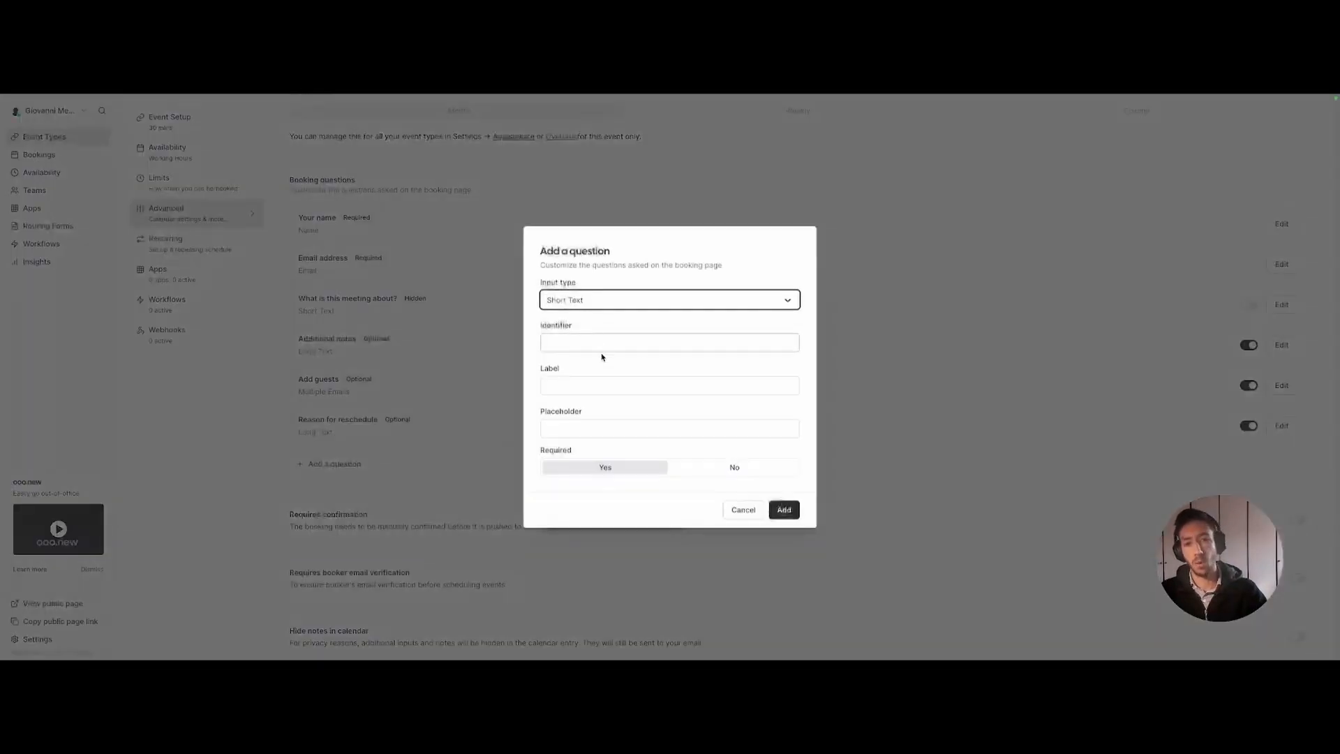
pyautogui.click(606, 343)
pyautogui.write('compa')
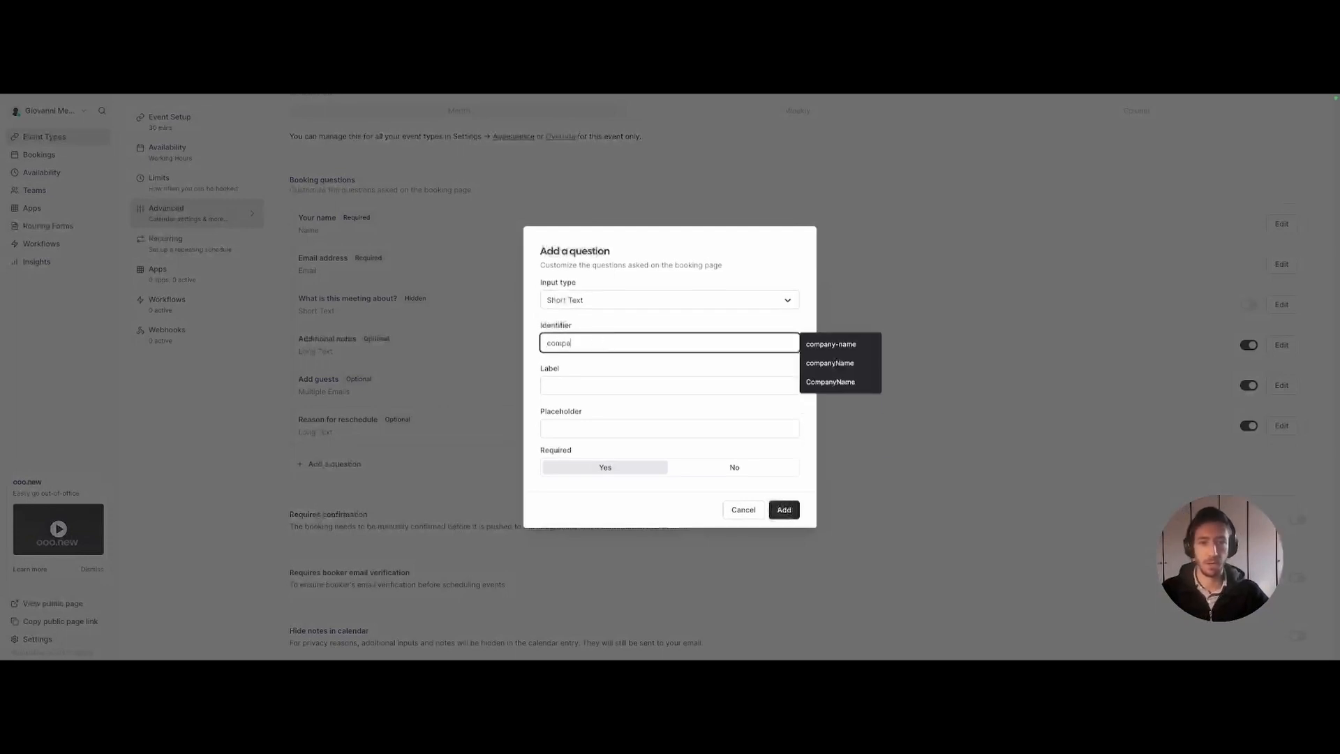
pyautogui.write('n')
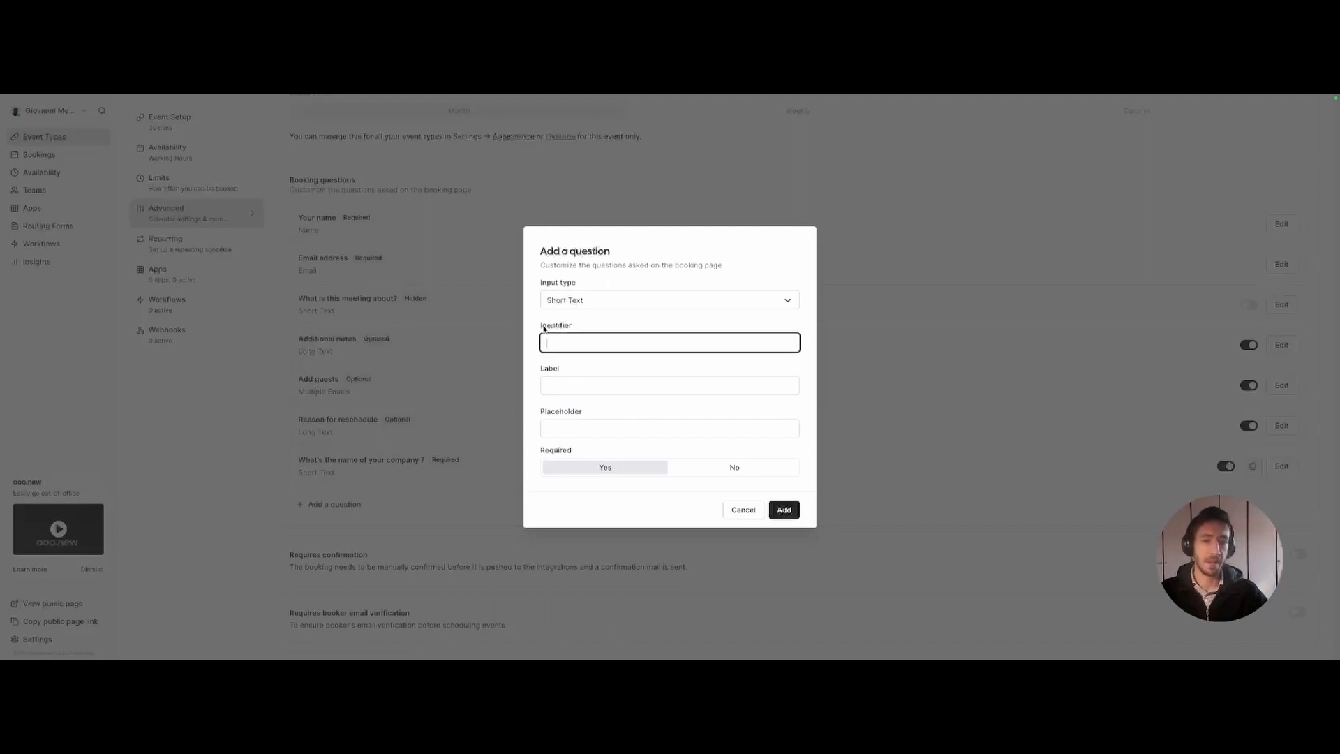
pyautogui.moveTo(541, 328); pyautogui.dragTo(580, 328)
pyautogui.click(581, 328)
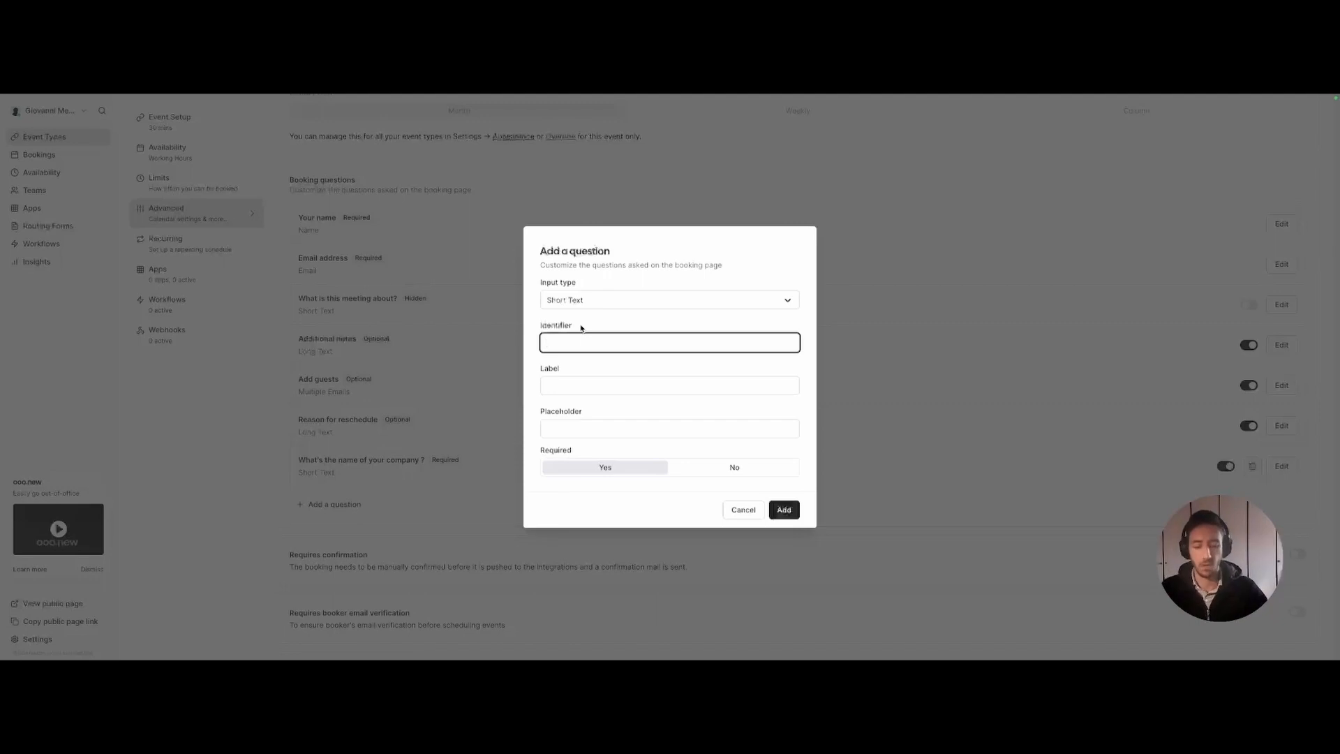
pyautogui.write('deal')
pyautogui.write('-so')
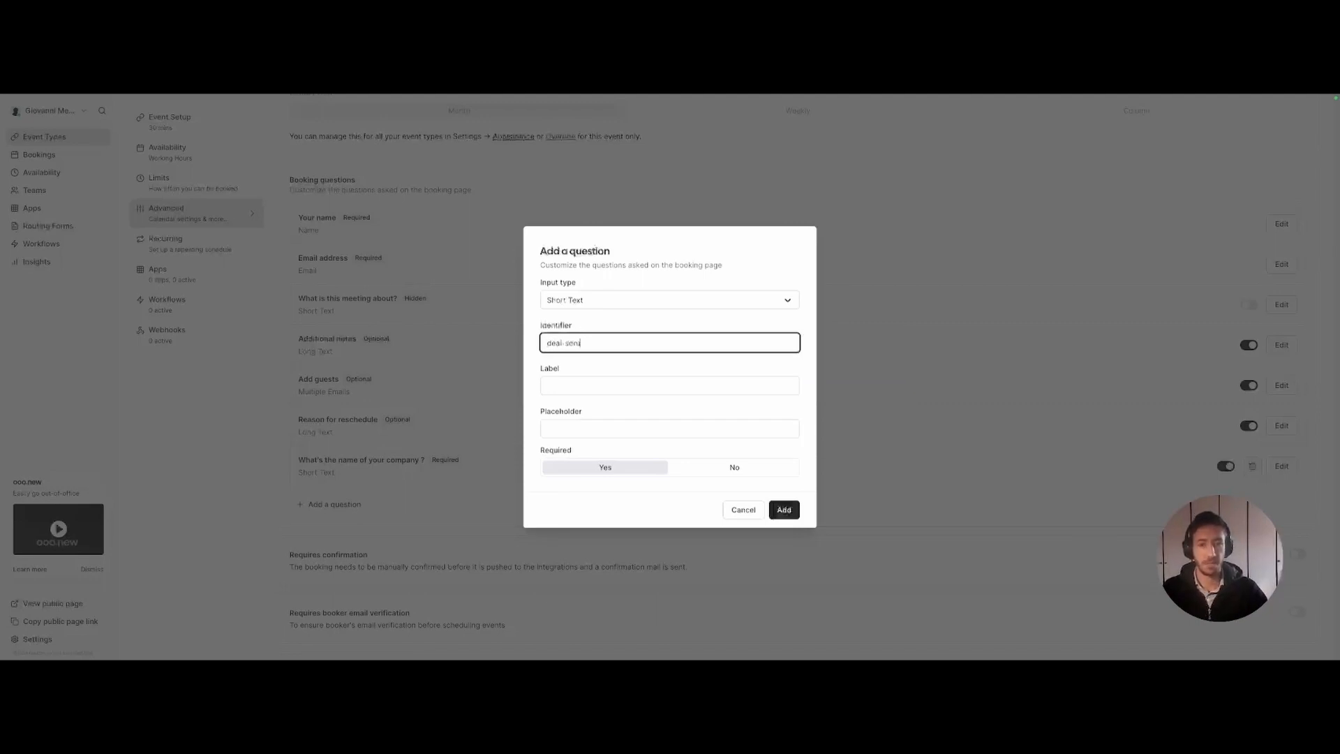
pyautogui.write('urce')
pyautogui.click(577, 388)
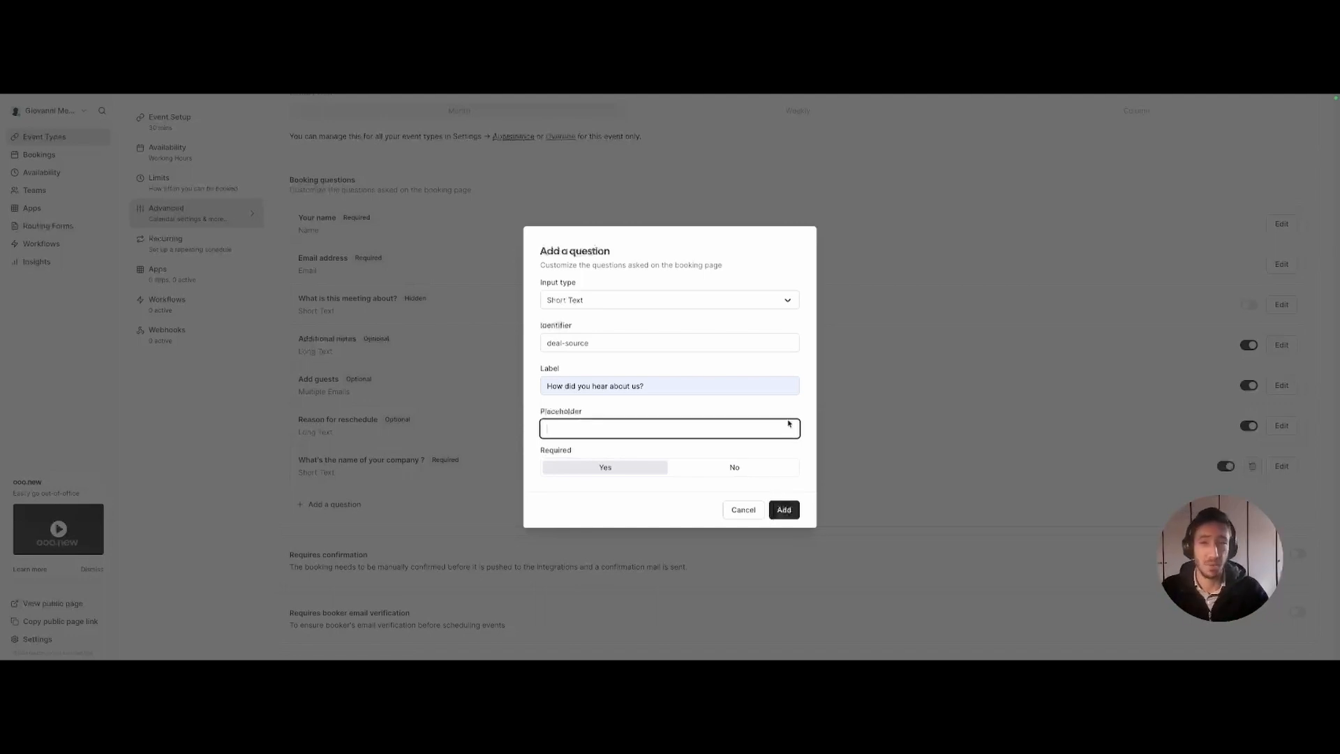
pyautogui.click(784, 510)
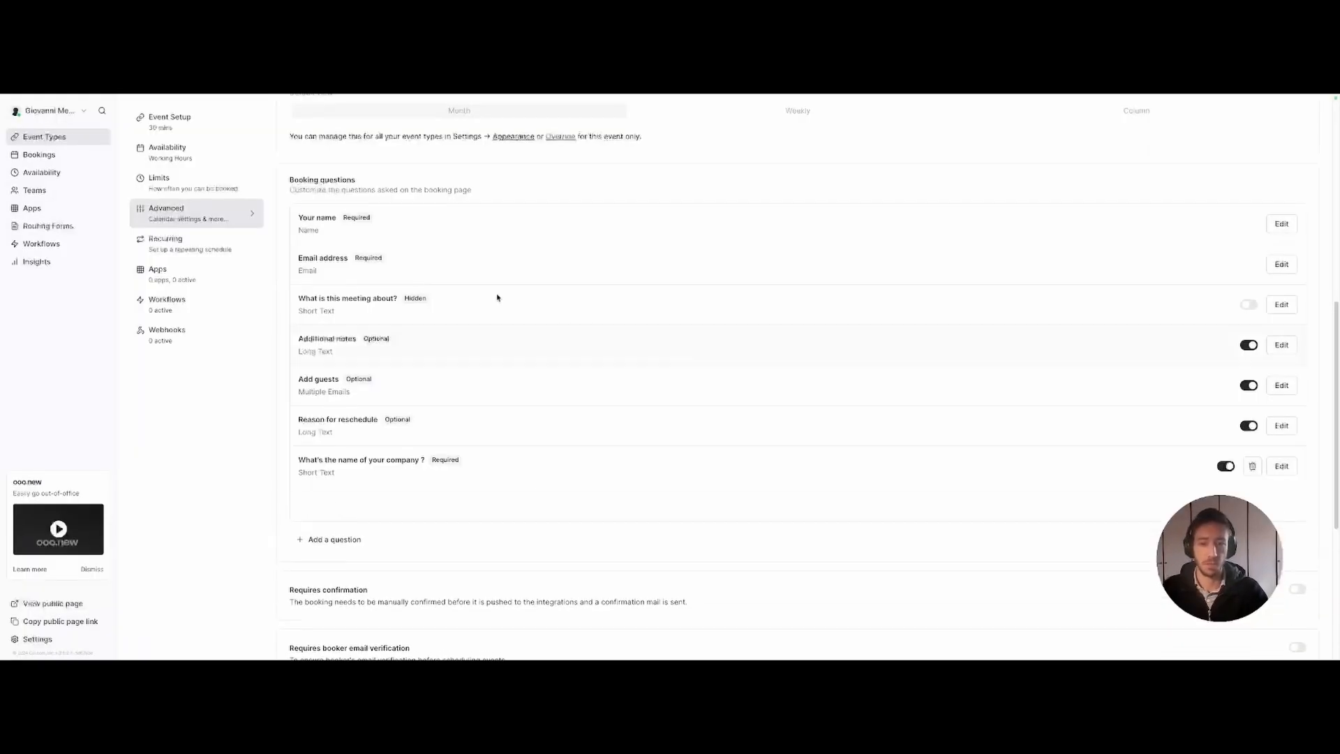
# - Move the company-name question up three places so it follows Additional notes
pyautogui.click(290, 457)
pyautogui.click(292, 418)
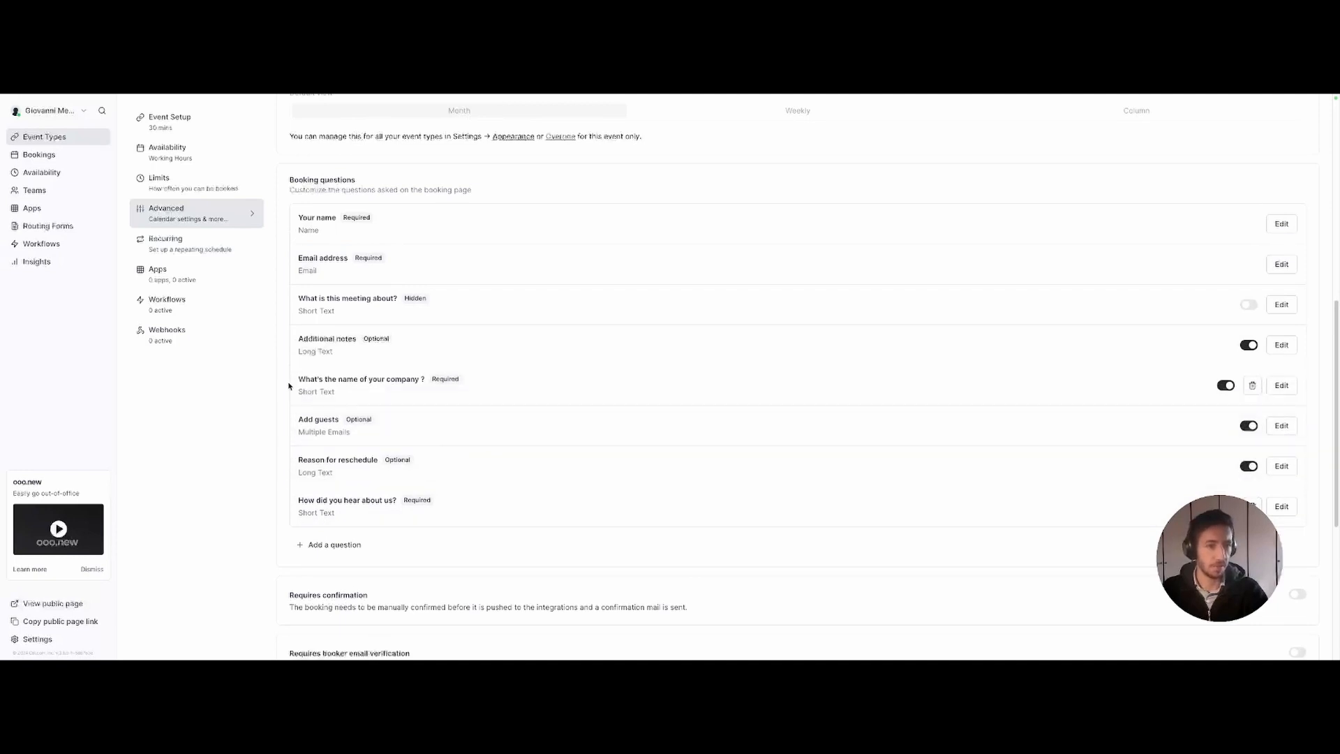
pyautogui.click(290, 377)
# - Save the event type and preview its booking page at Thursday 14 March, 13:00
pyautogui.scroll(8, 291, 338)
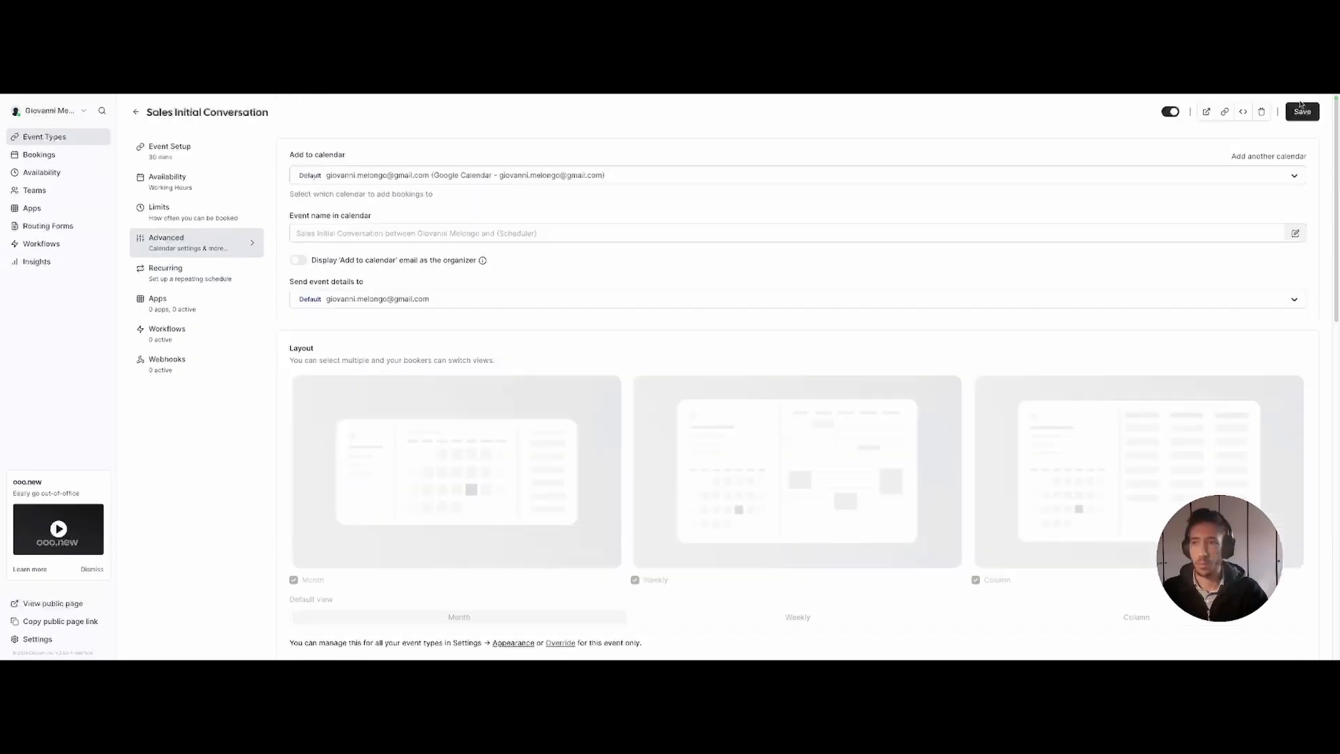
pyautogui.click(1300, 113)
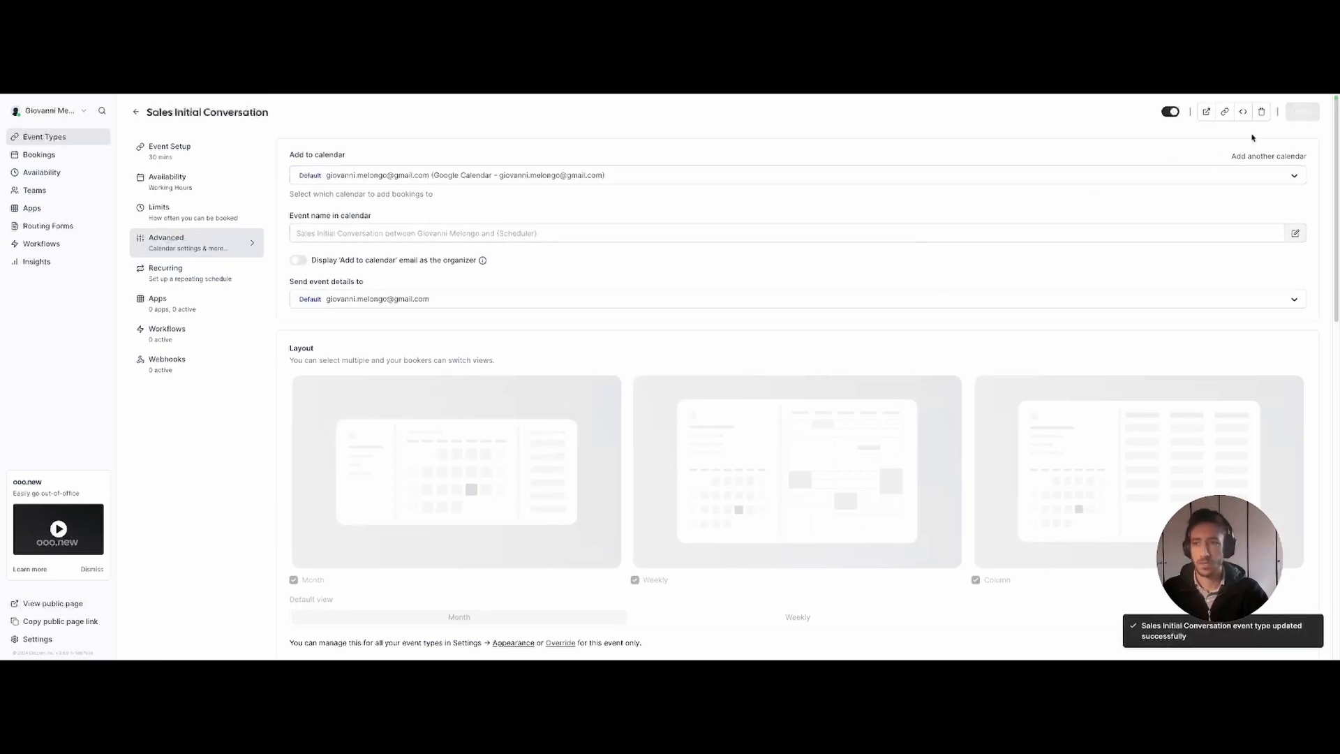
pyautogui.click(1207, 112)
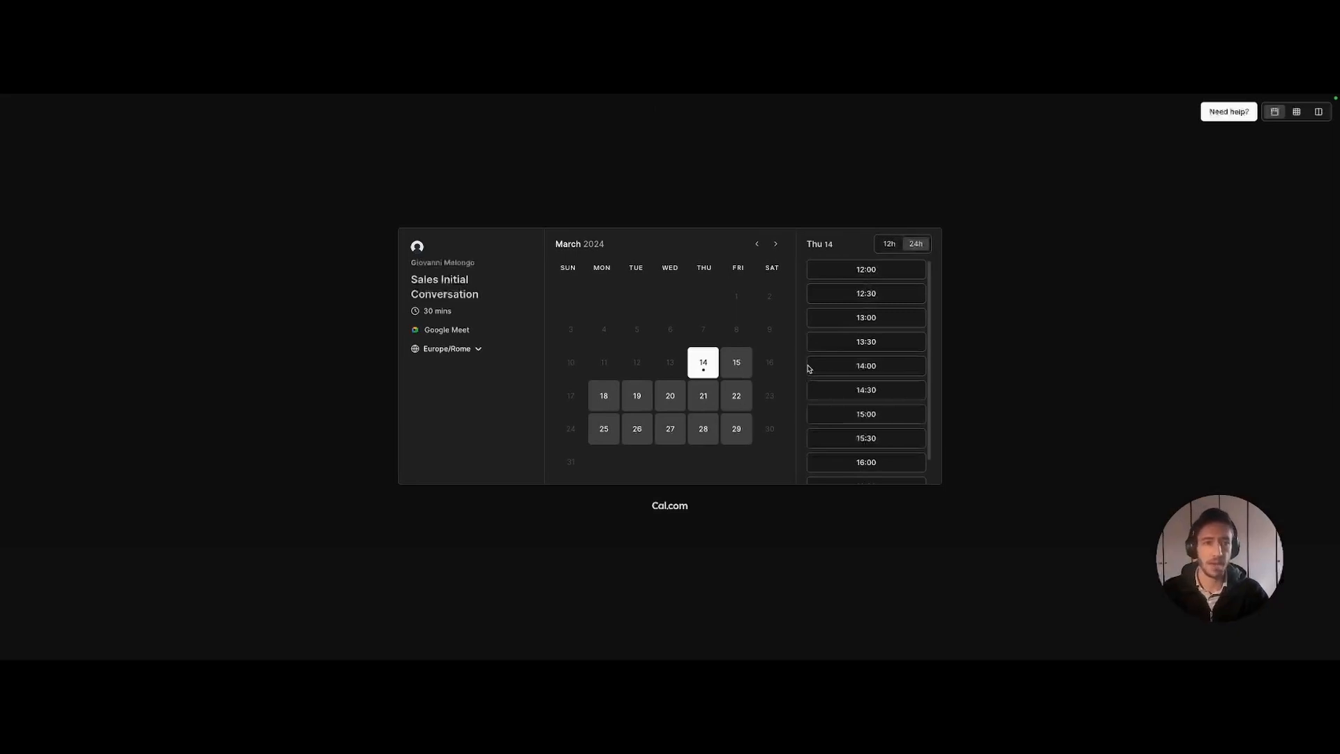
pyautogui.moveTo(394, 285); pyautogui.dragTo(485, 296)
pyautogui.click(491, 296)
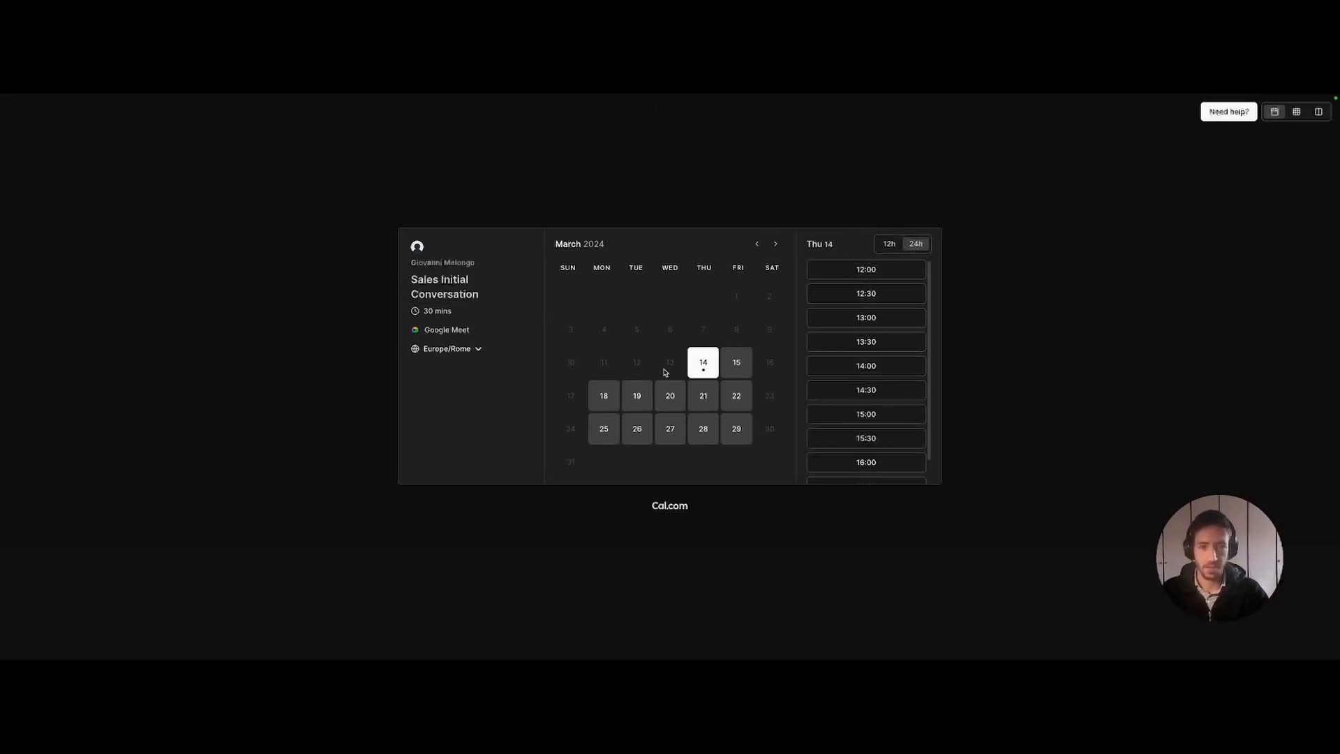
pyautogui.click(866, 318)
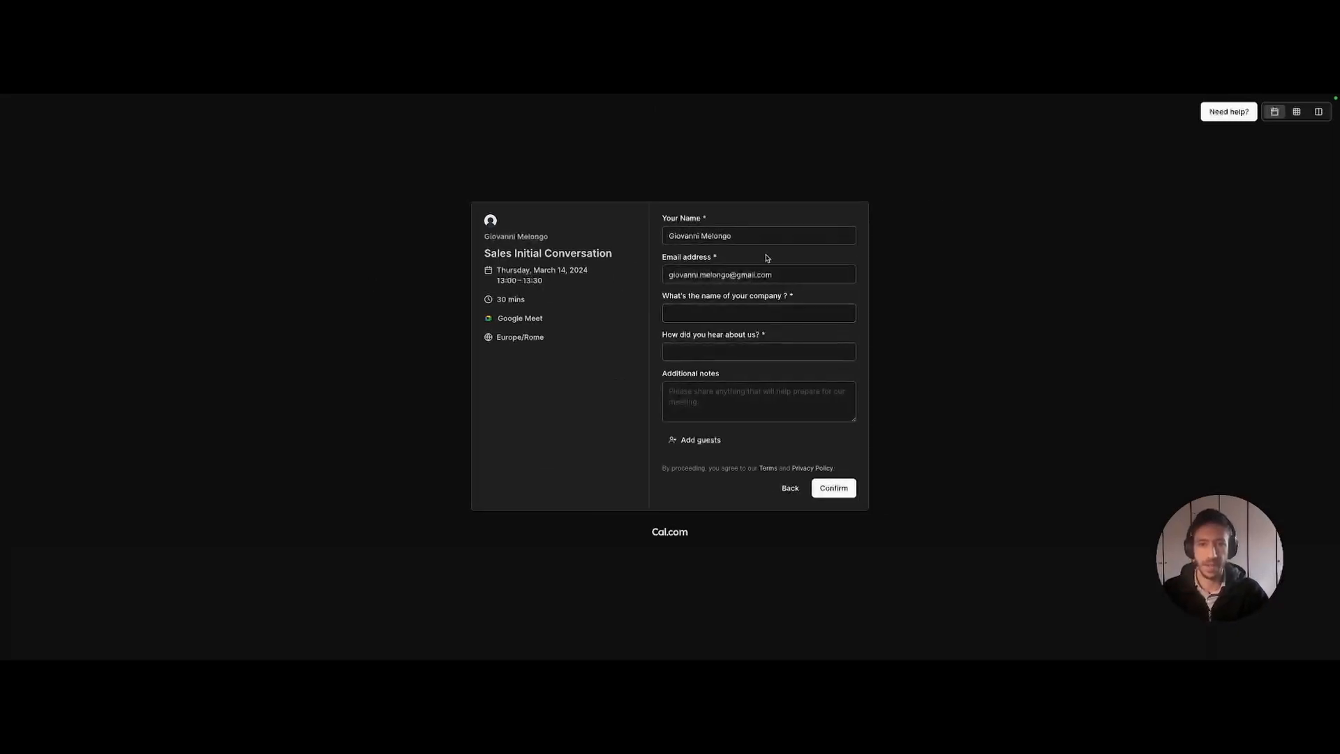
# - Check the company and 'How did you hear about us?' fields, then close the preview
pyautogui.click(706, 312)
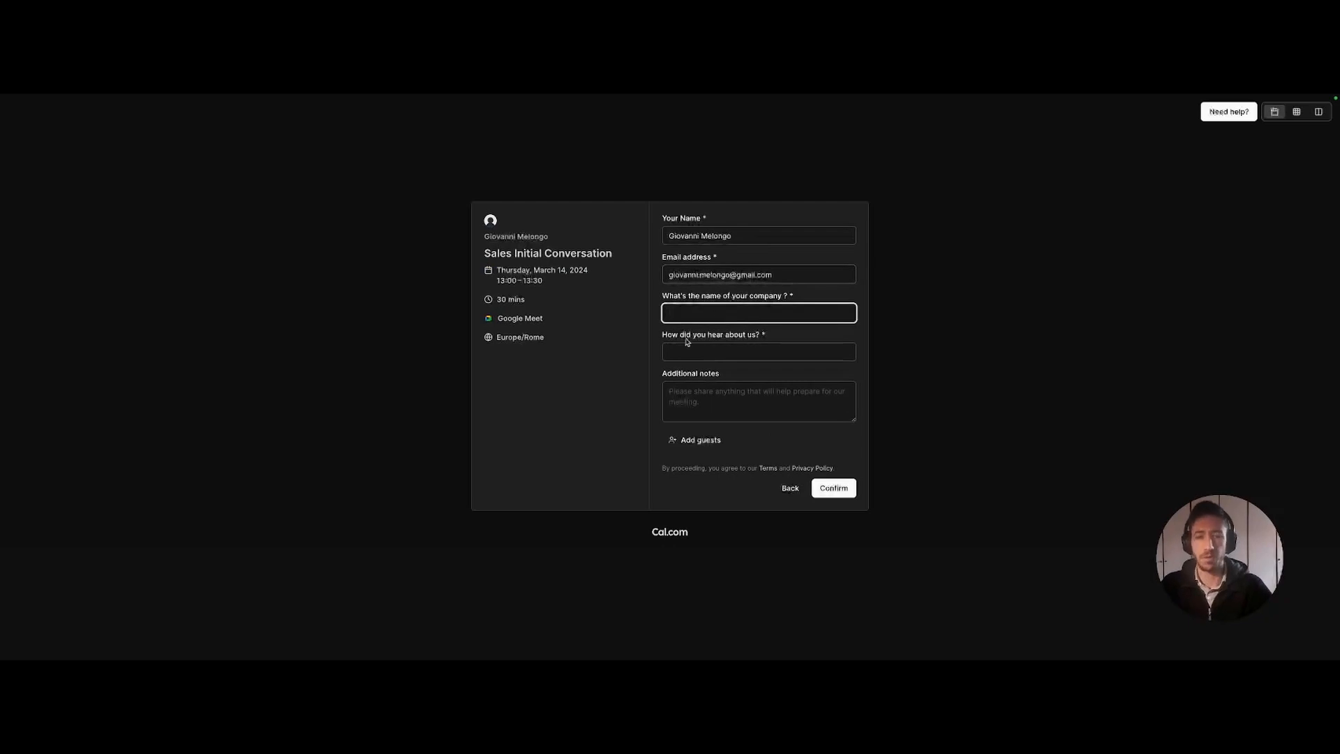
pyautogui.moveTo(710, 297); pyautogui.dragTo(792, 298)
pyautogui.click(758, 305)
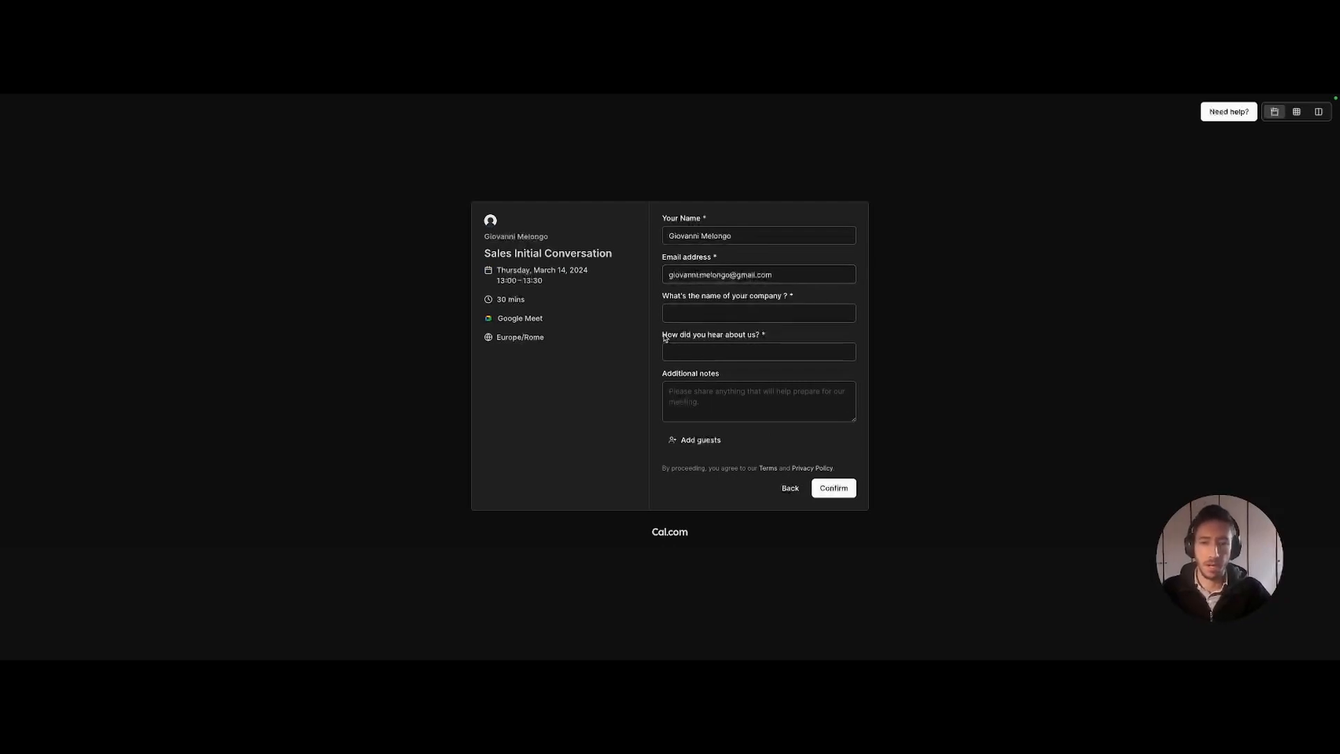
pyautogui.click(785, 349)
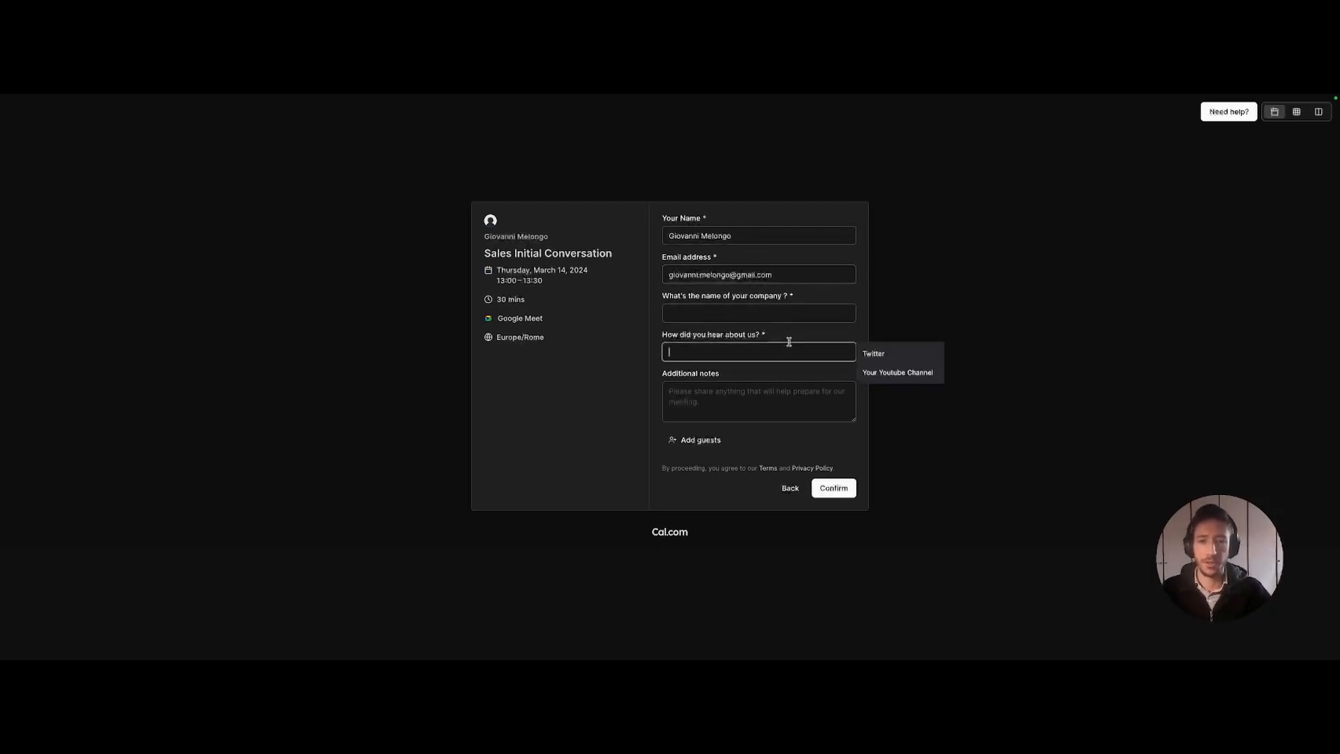
pyautogui.click(787, 488)
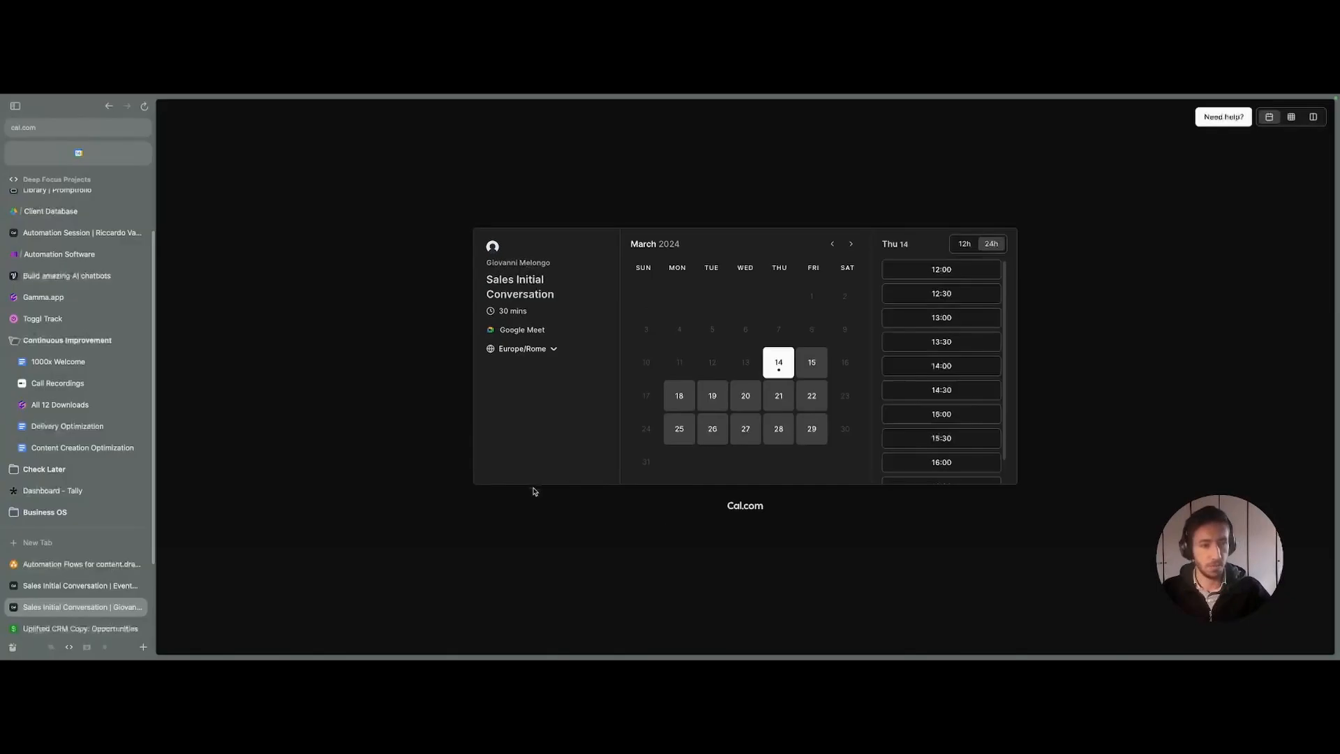
pyautogui.click(138, 608)
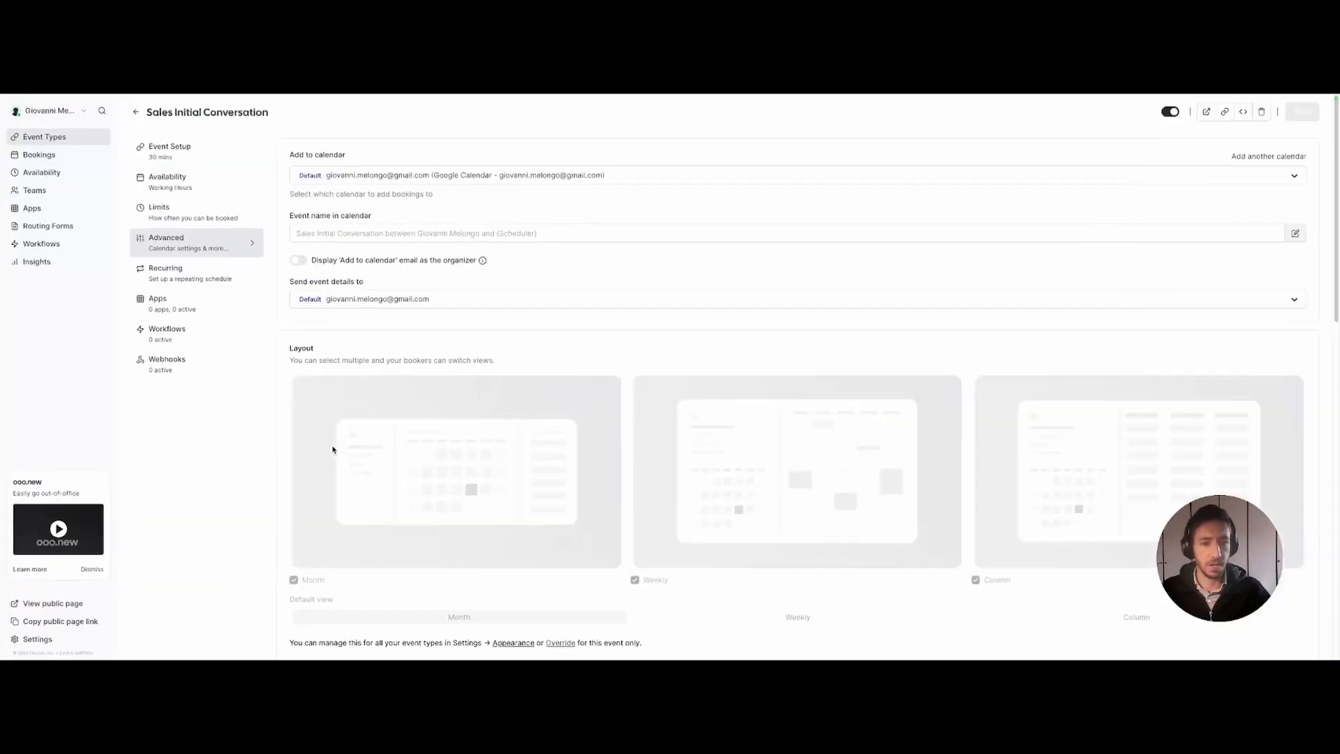
pyautogui.moveTo(7, 513)
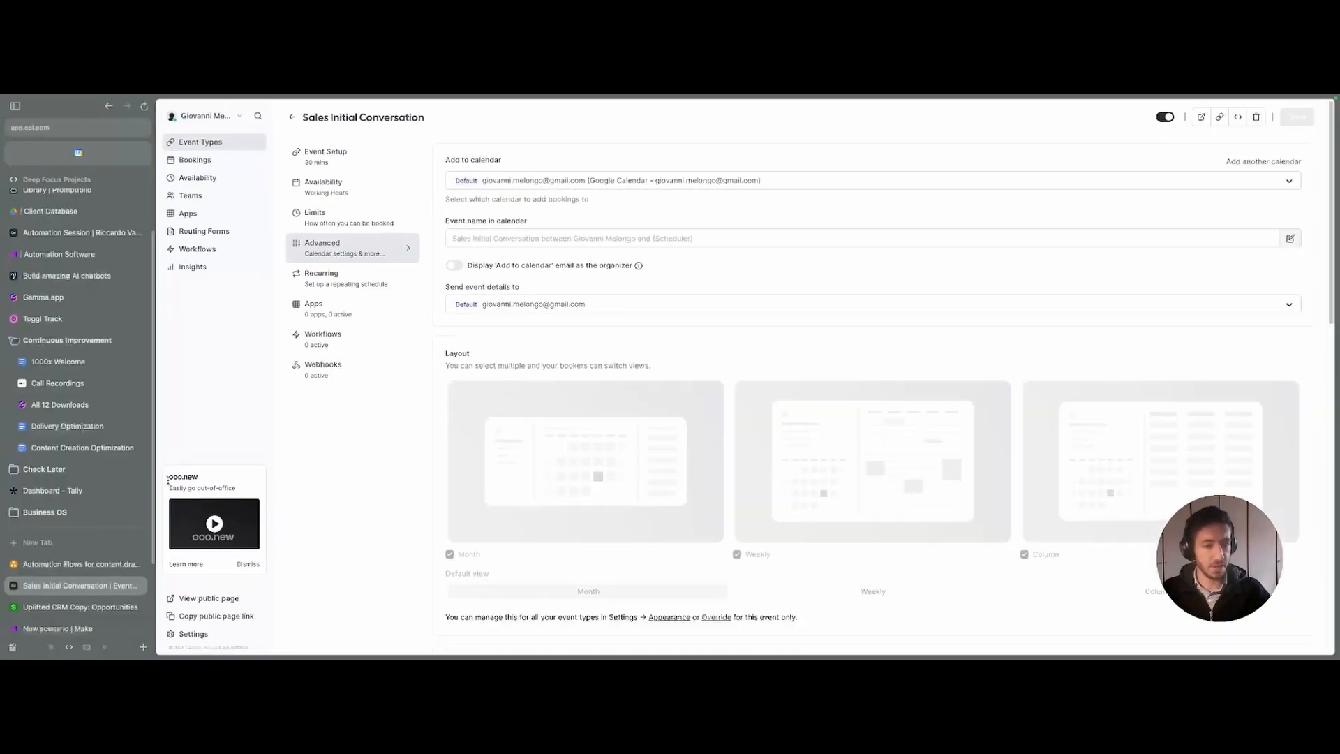
pyautogui.scroll(-1, 44, 610)
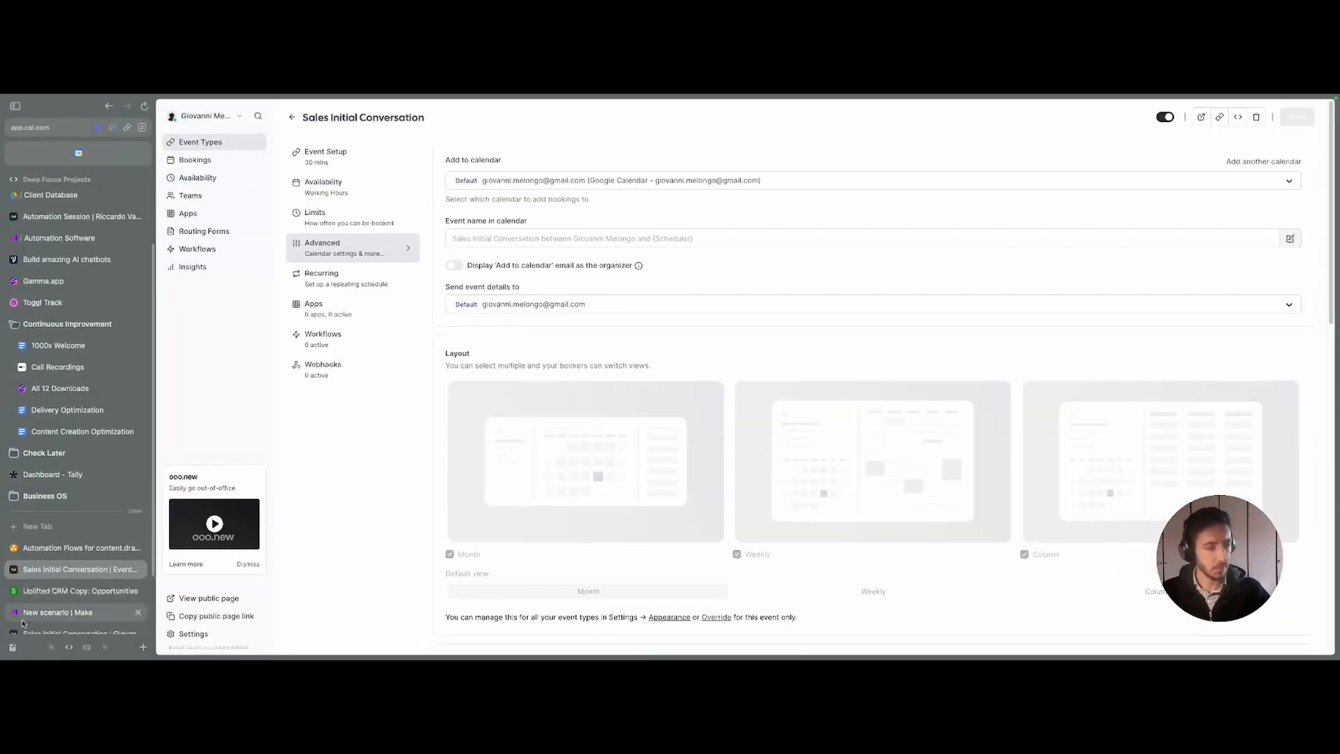
# - Add a Cal.com Watch Booking Created trigger using the Sales Conversation - Call Booked webhook
pyautogui.click(42, 613)
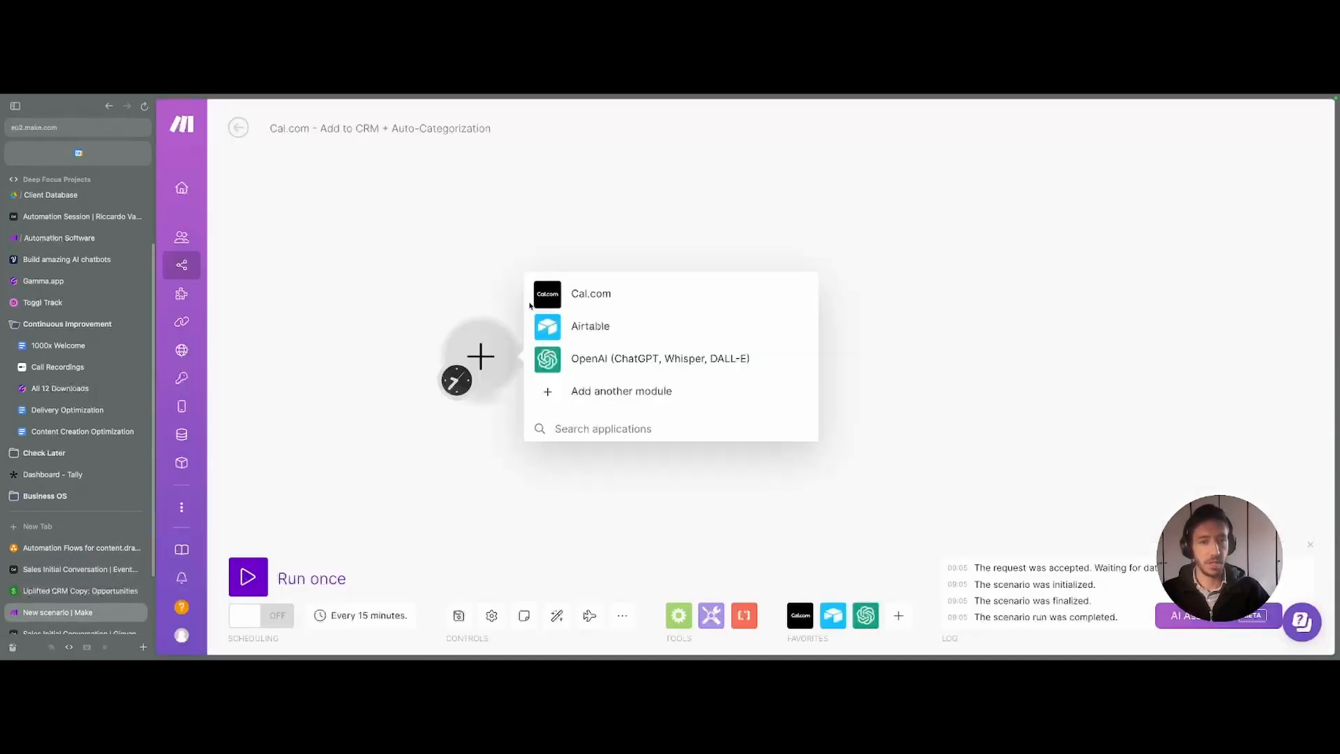
pyautogui.click(538, 298)
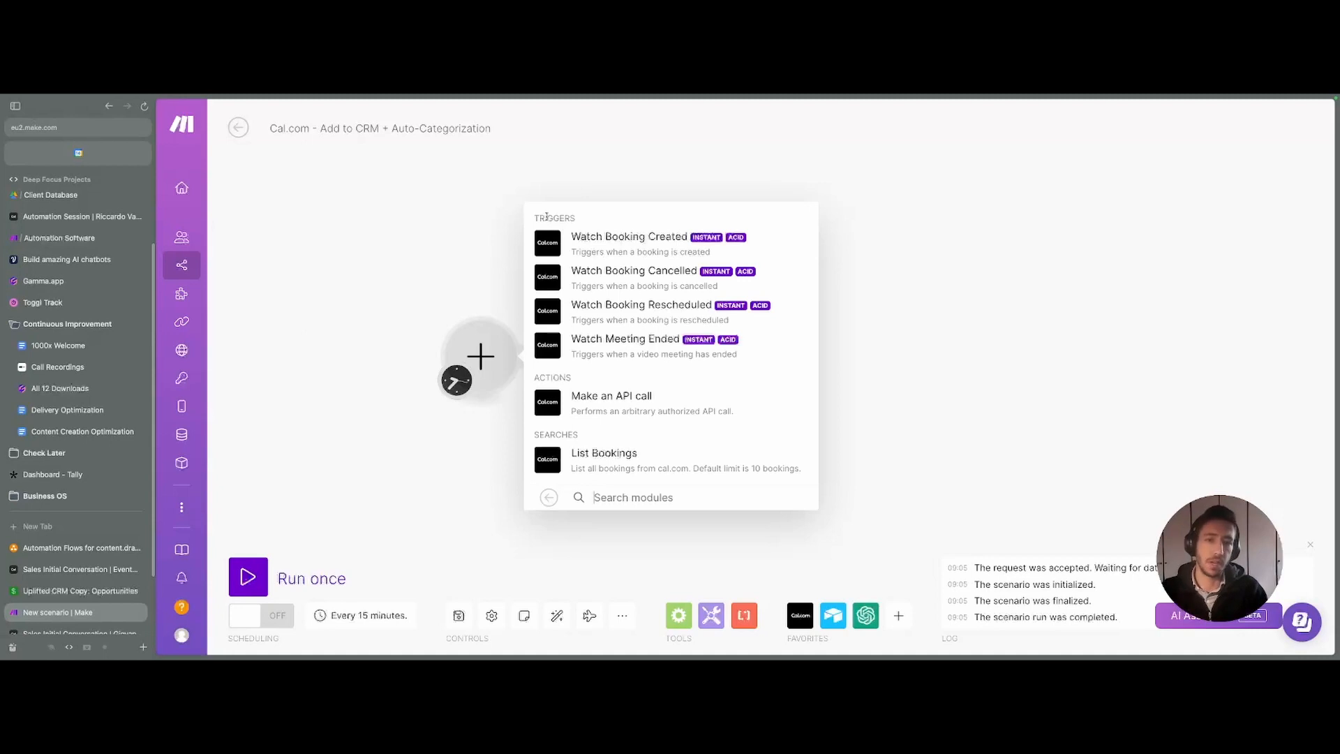
pyautogui.click(590, 251)
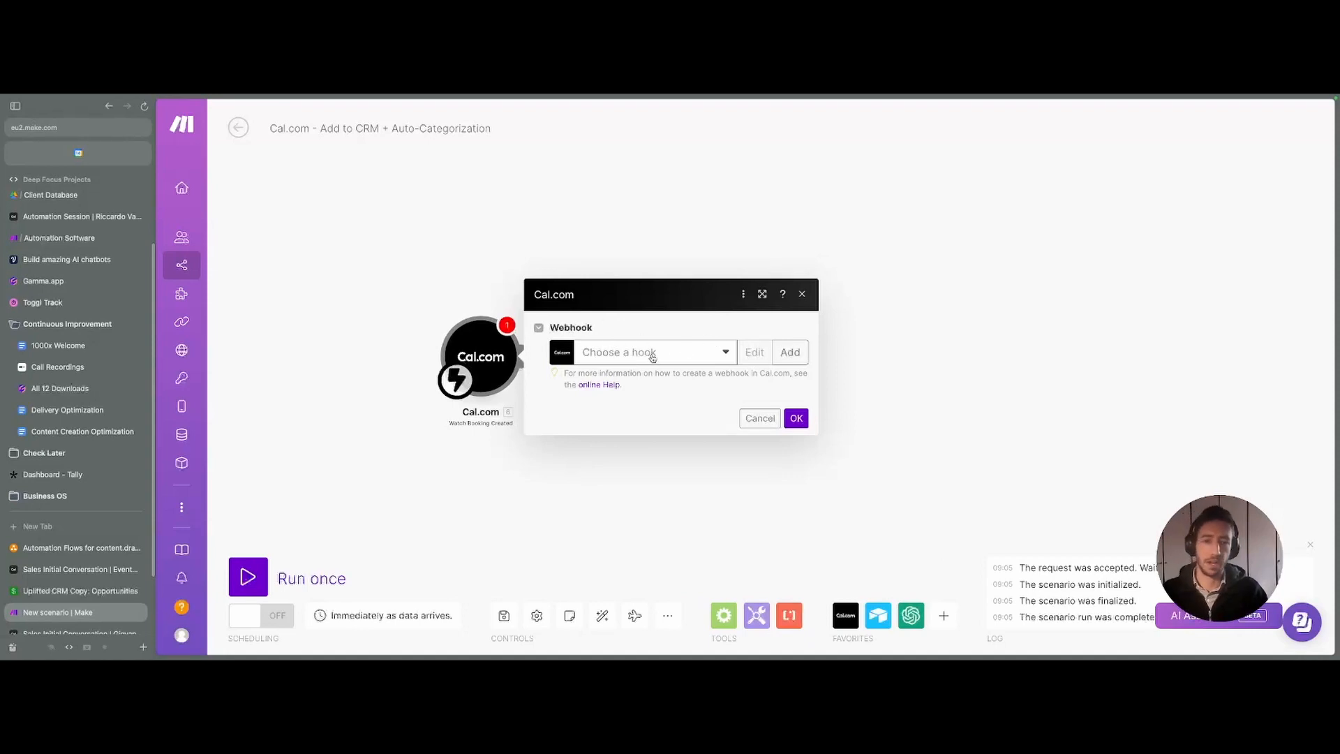
pyautogui.click(652, 358)
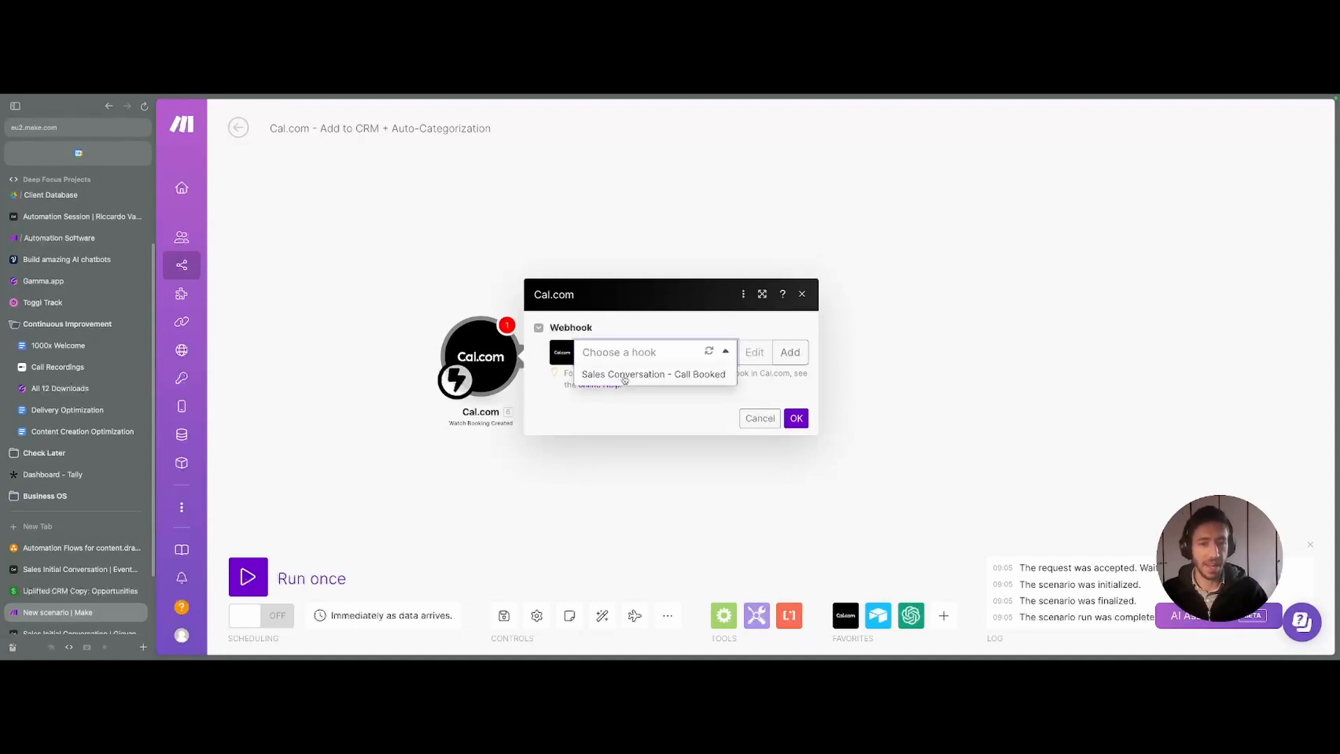
pyautogui.click(624, 377)
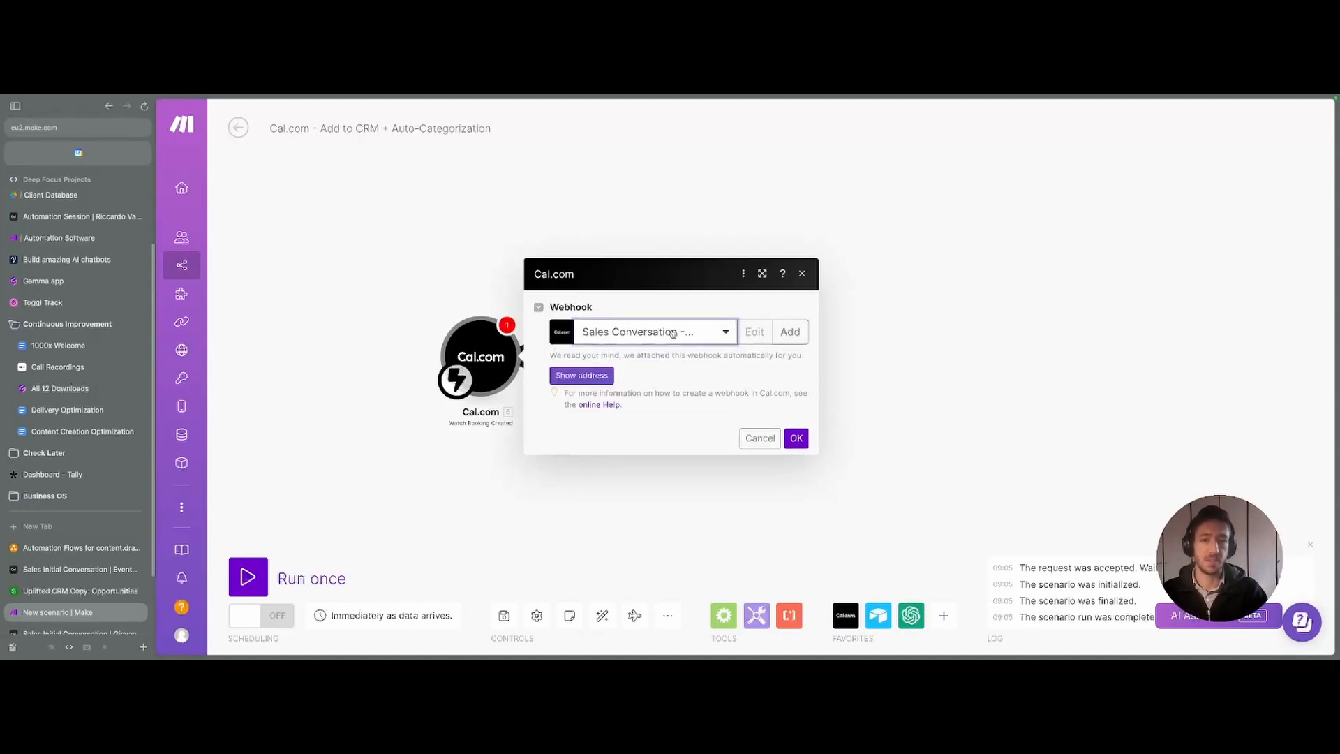
pyautogui.click(643, 332)
pyautogui.click(729, 357)
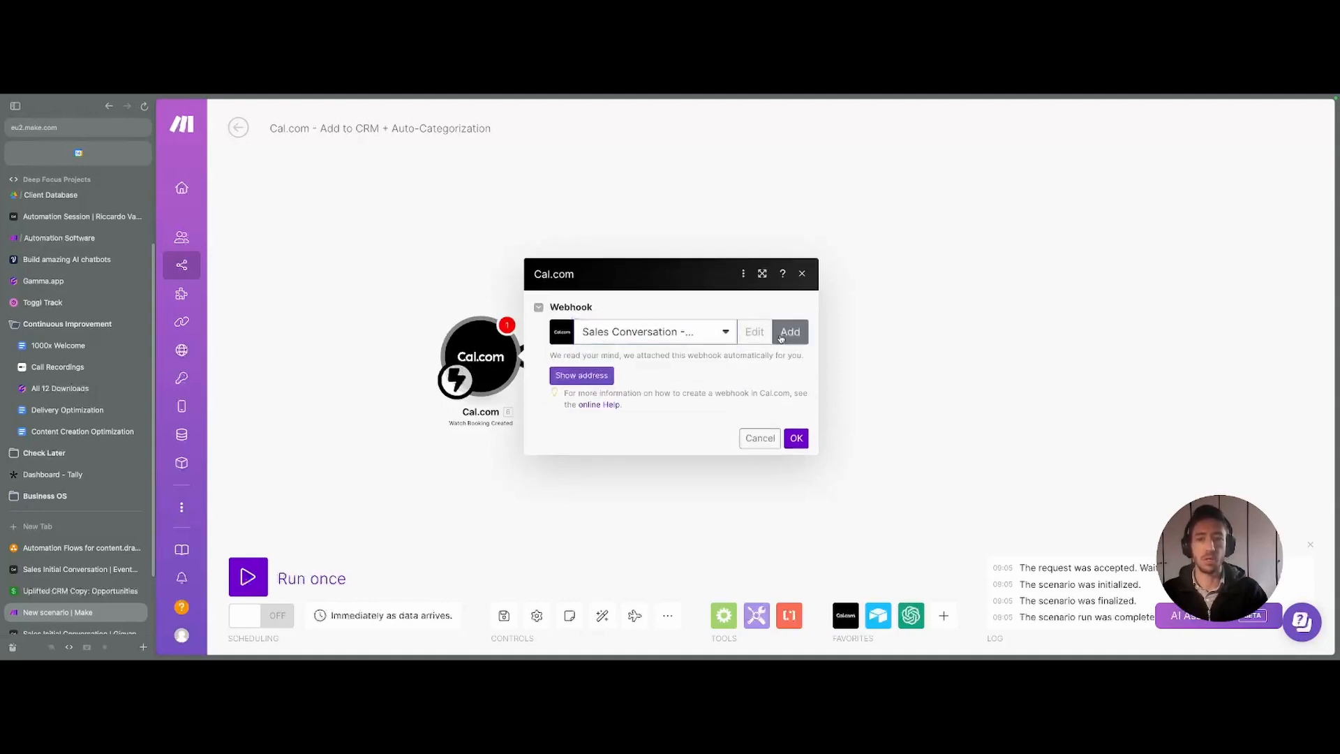
pyautogui.click(794, 336)
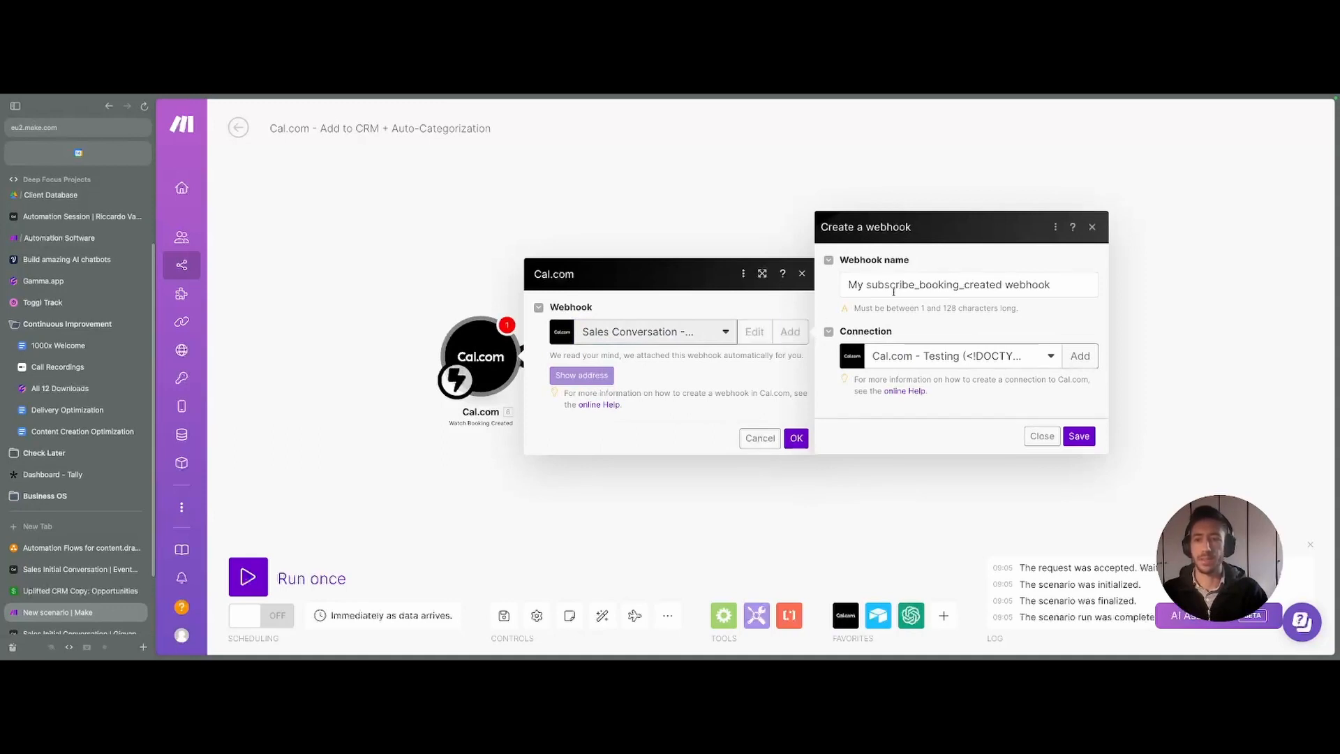
pyautogui.click(1099, 229)
# - Reveal the webhook's address and copy it to the clipboard
pyautogui.click(582, 376)
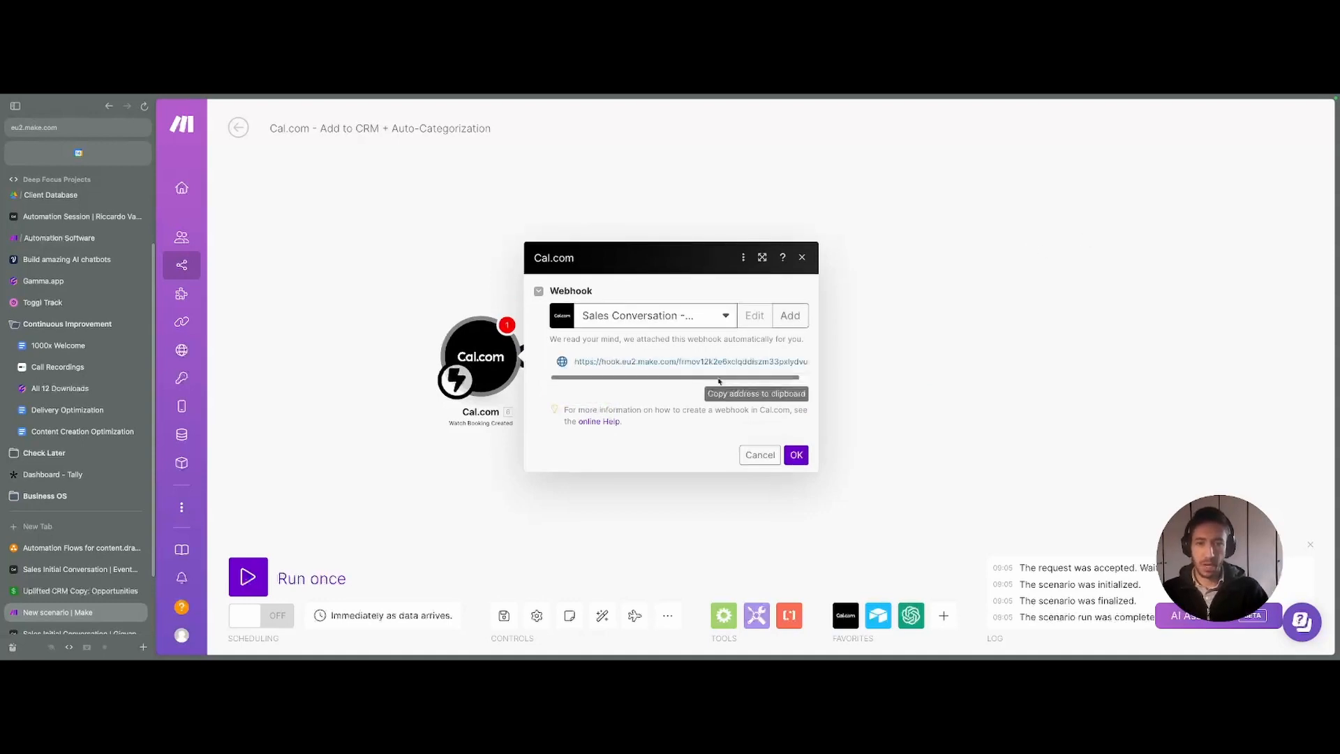
pyautogui.moveTo(576, 360); pyautogui.dragTo(813, 362)
pyautogui.click(743, 392)
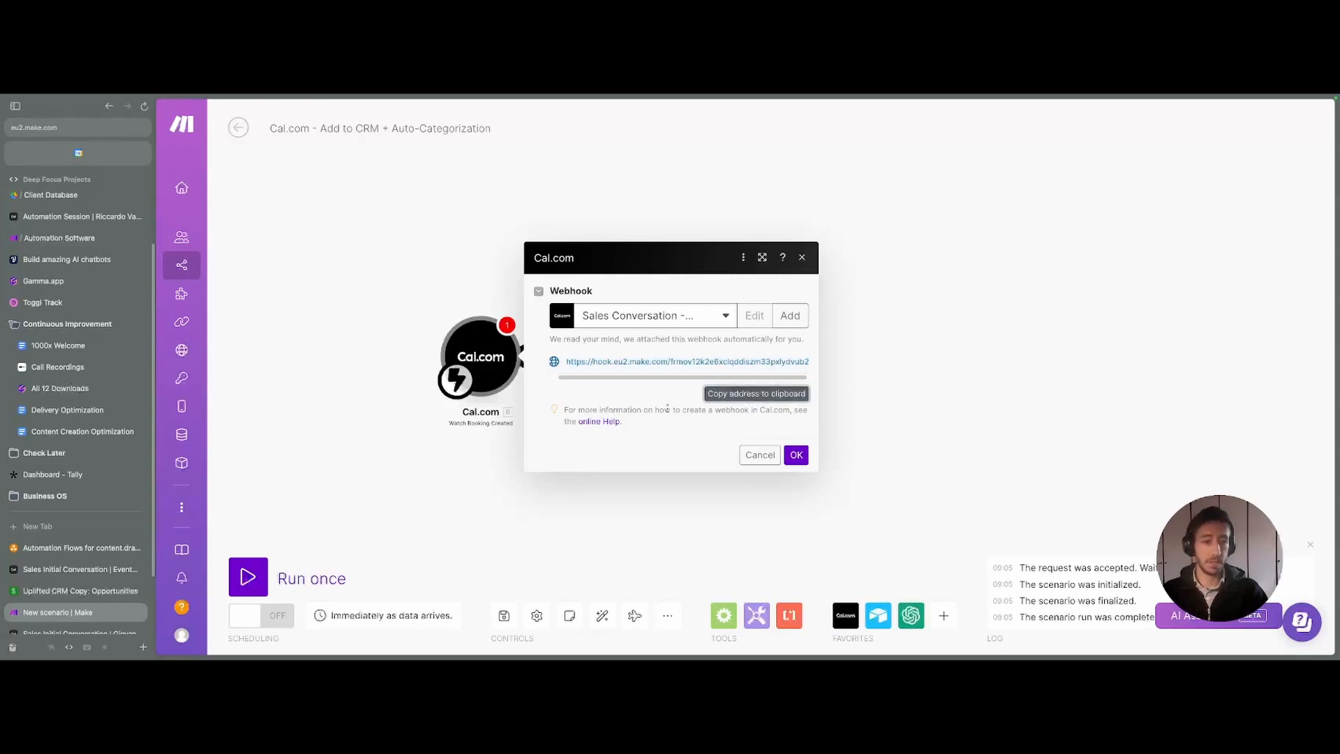
pyautogui.click(68, 572)
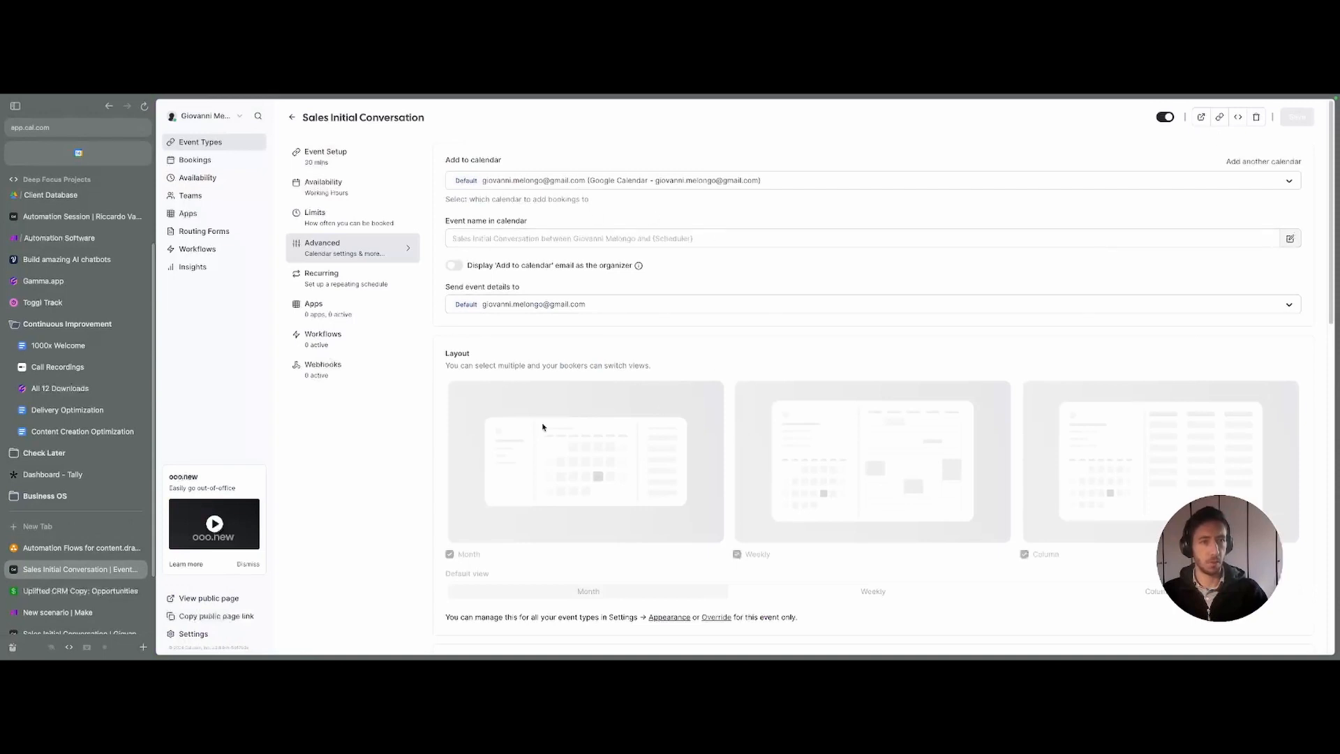
# - Open the Webhooks settings of the Sales Initial Conversation event
pyautogui.click(372, 365)
pyautogui.press('super+s')
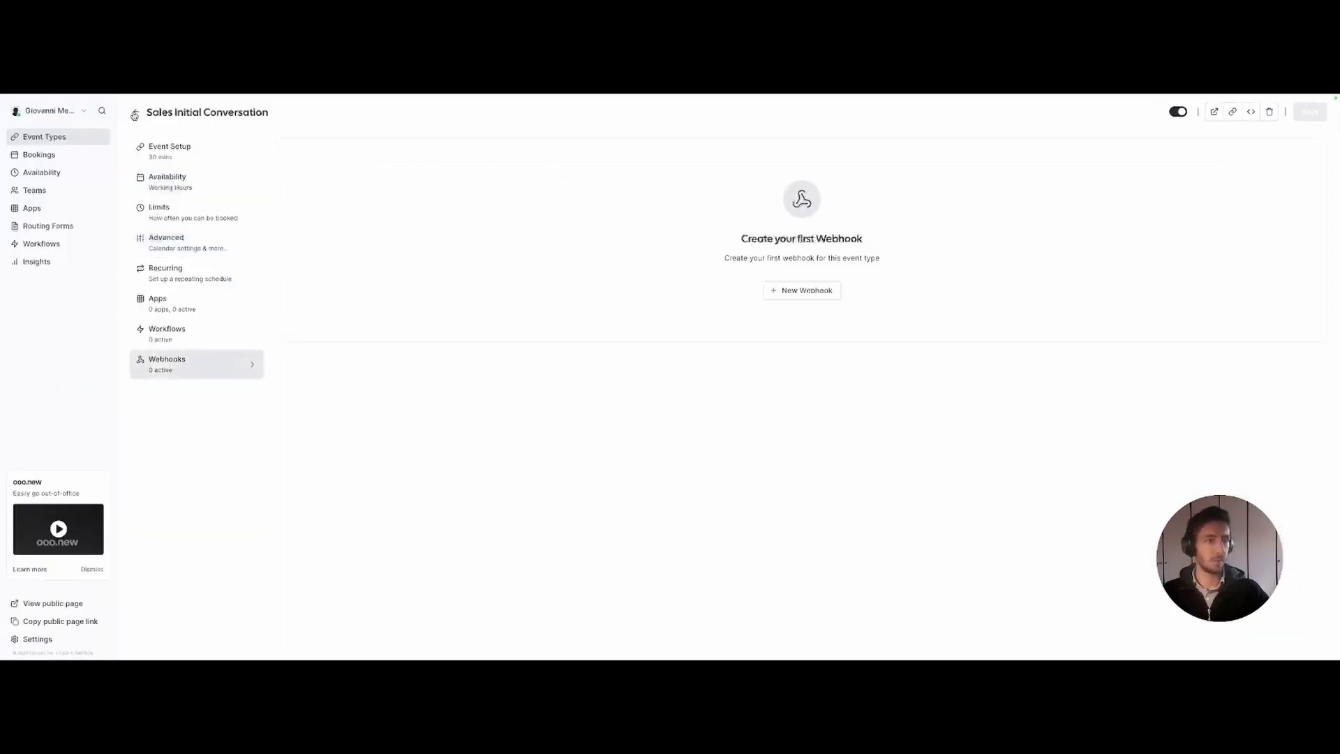
pyautogui.click(58, 136)
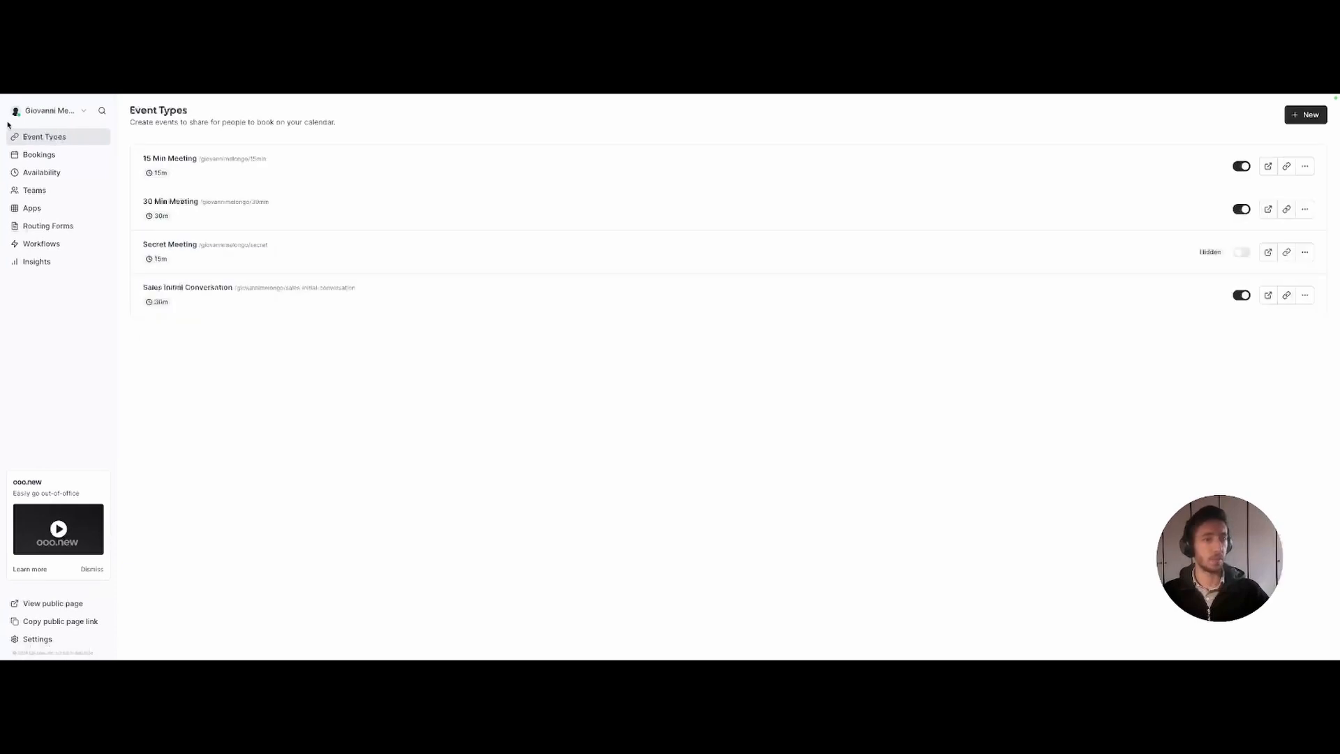
pyautogui.click(219, 297)
pyautogui.click(194, 360)
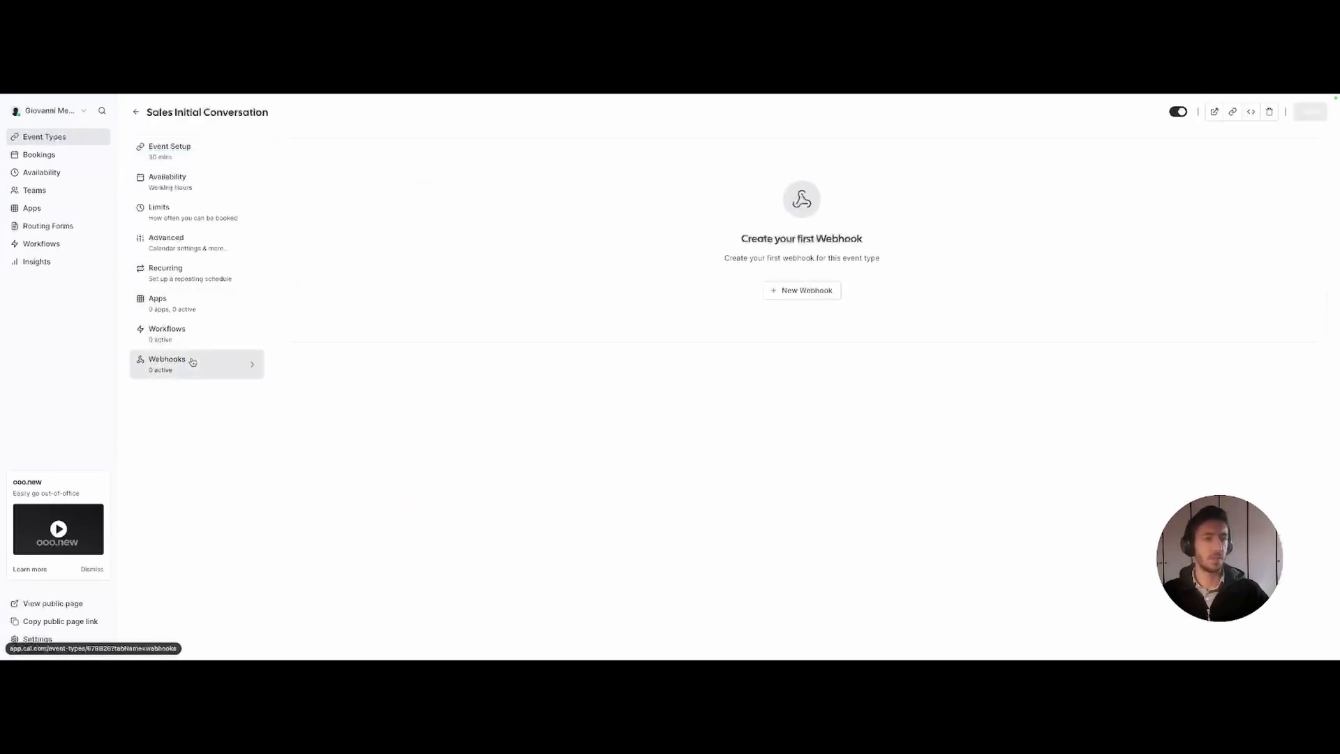
# - Create a webhook sending only Booking Created events to the pasted Make address
pyautogui.click(786, 289)
pyautogui.click(615, 195)
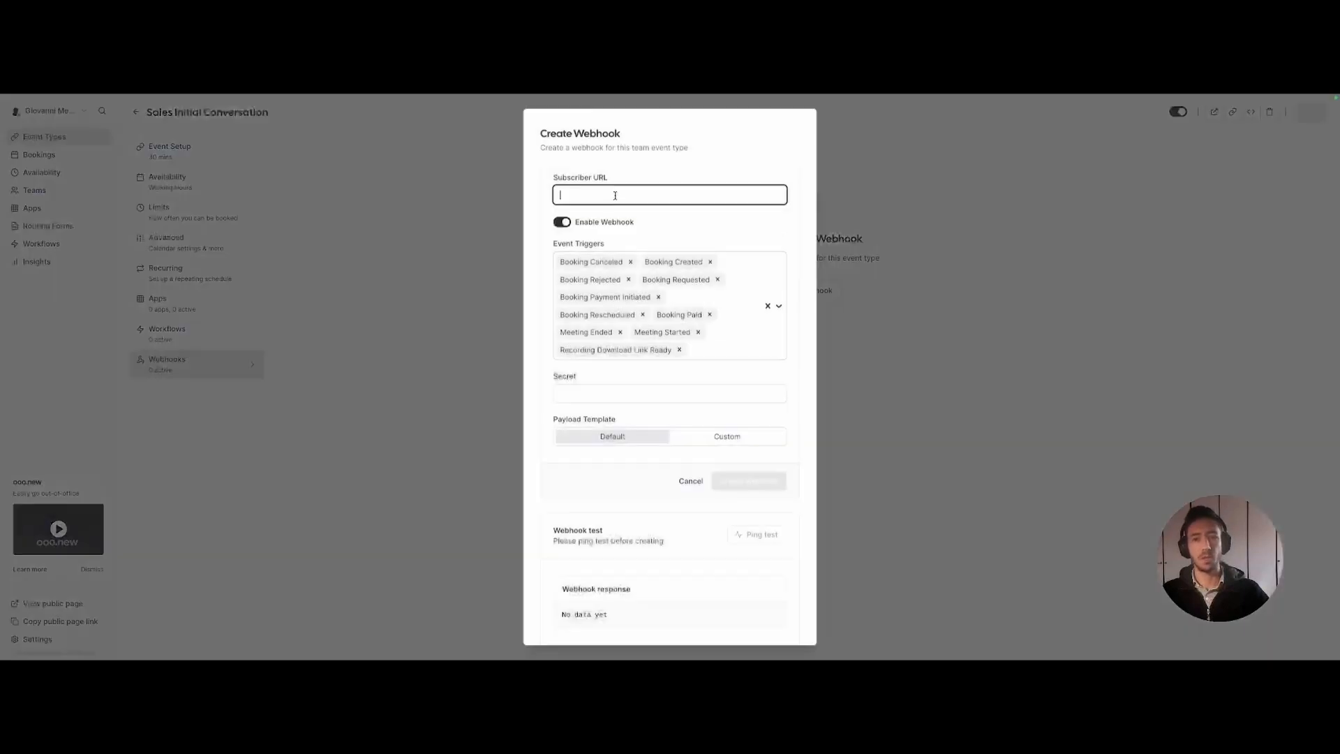
pyautogui.click(593, 197)
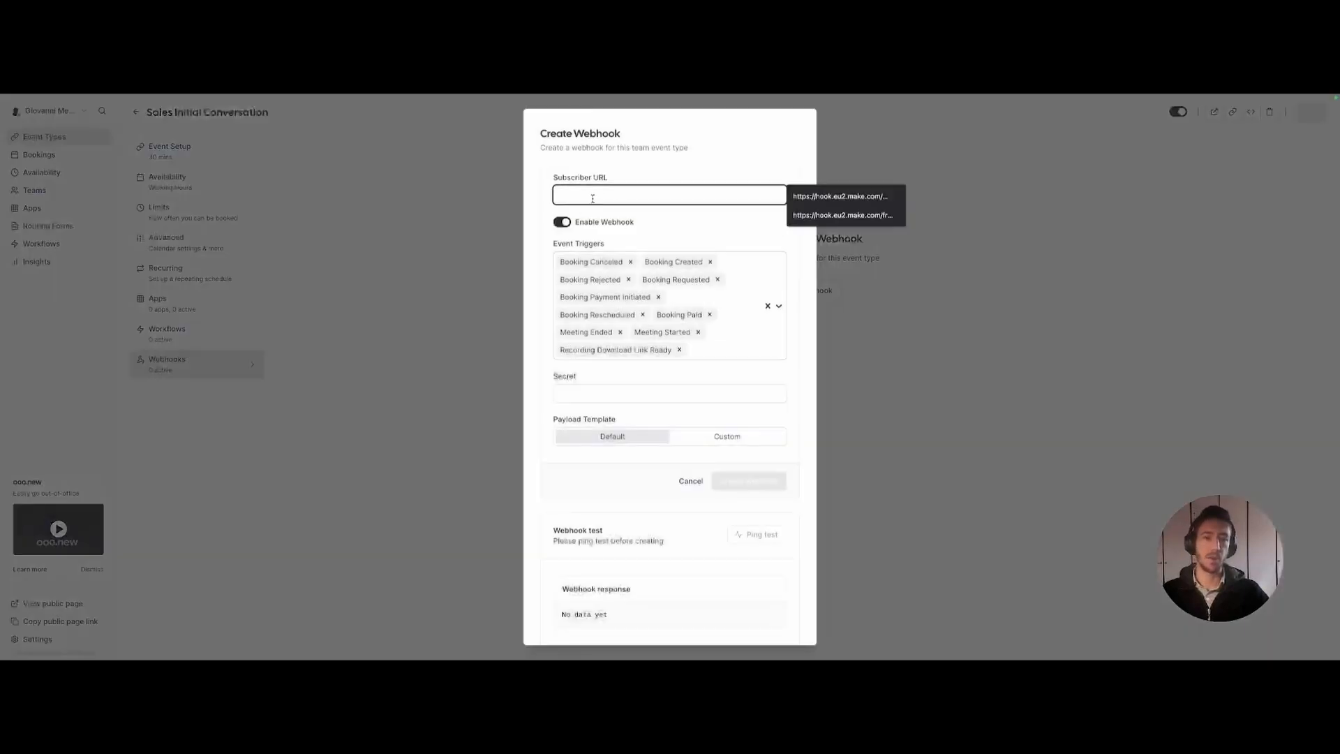
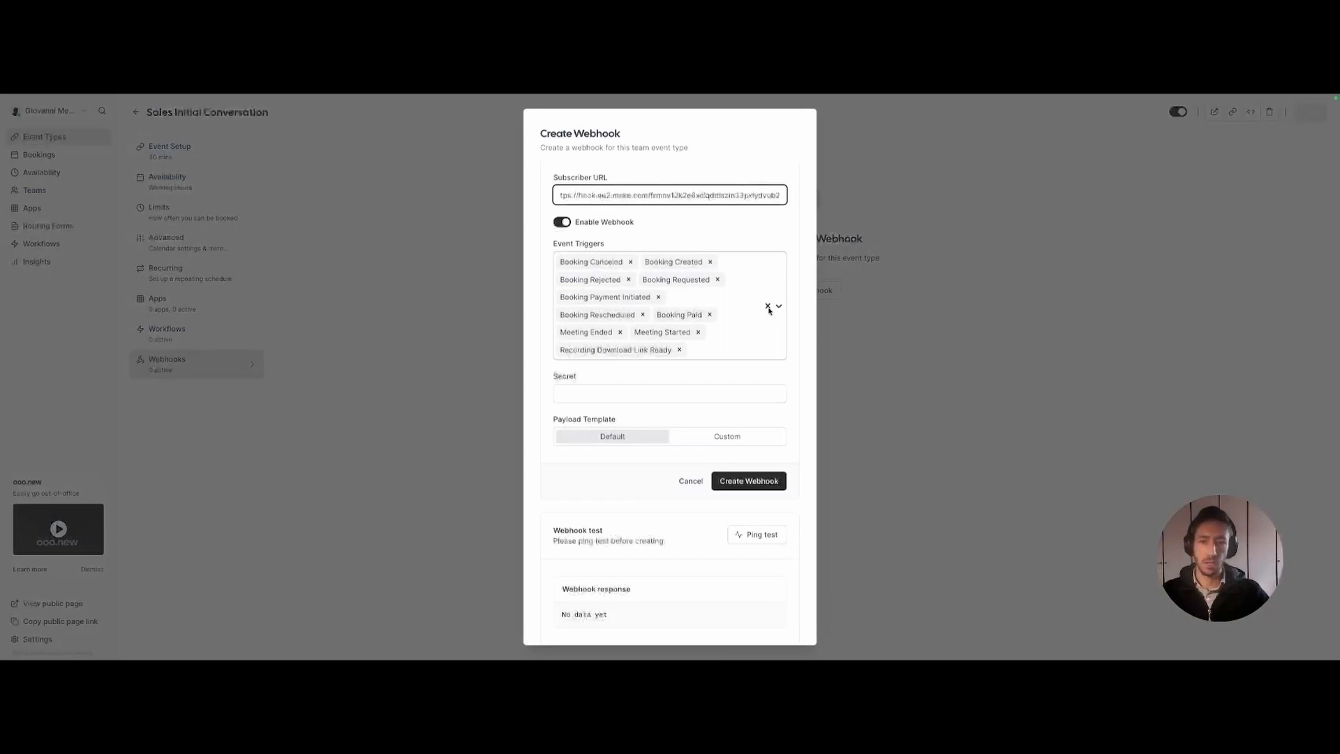
pyautogui.click(768, 307)
pyautogui.click(601, 305)
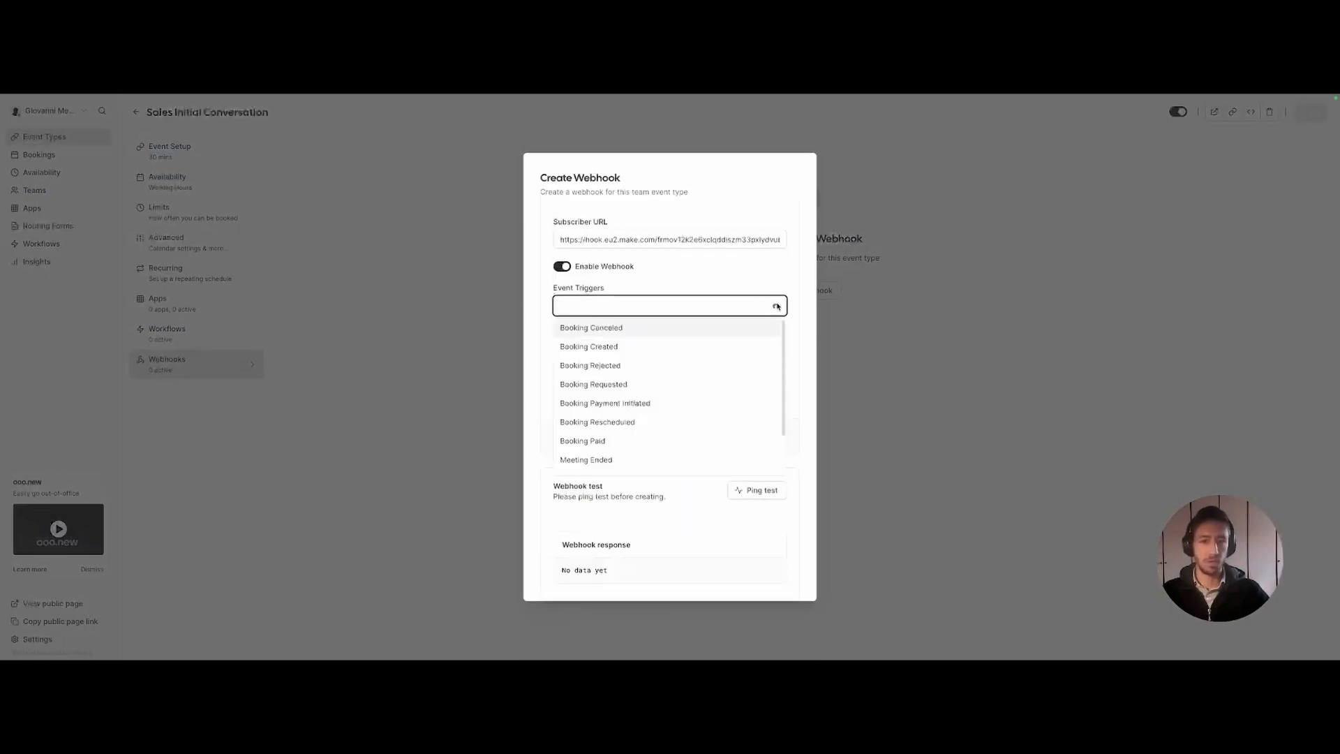
pyautogui.click(615, 347)
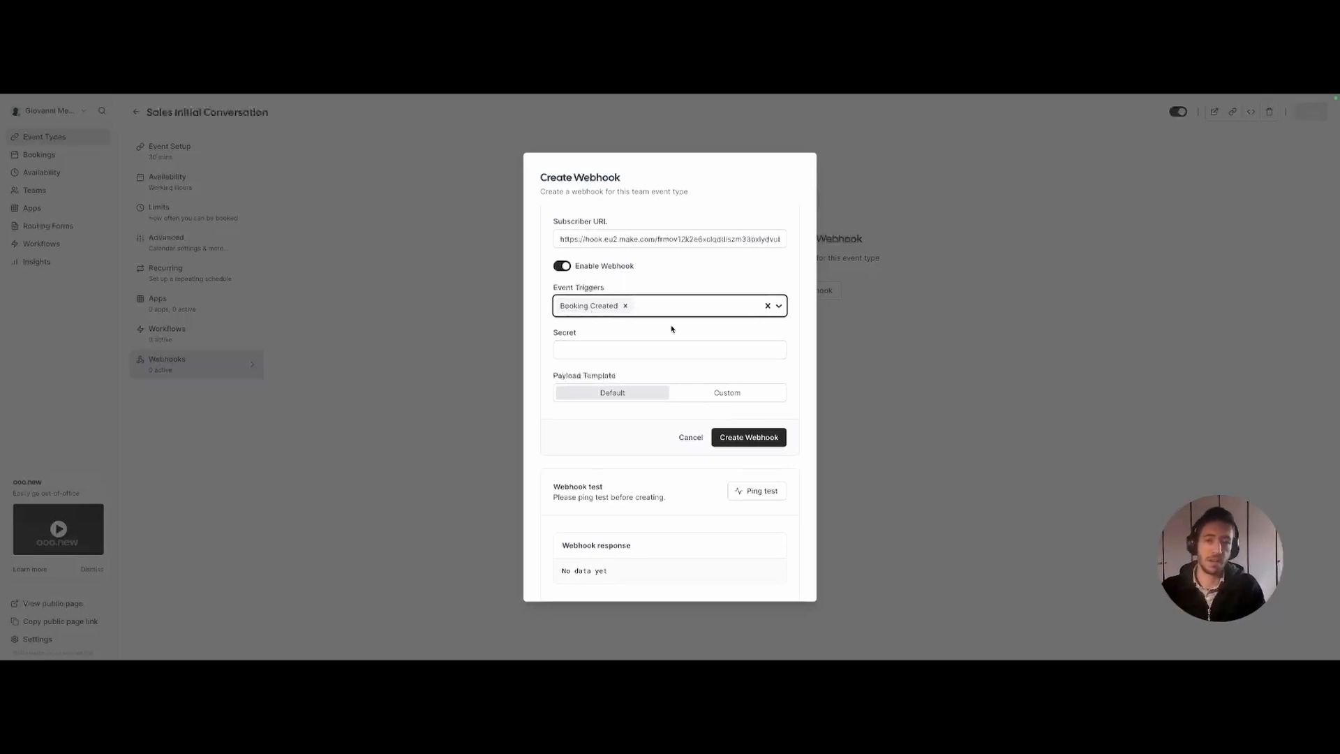
pyautogui.click(743, 438)
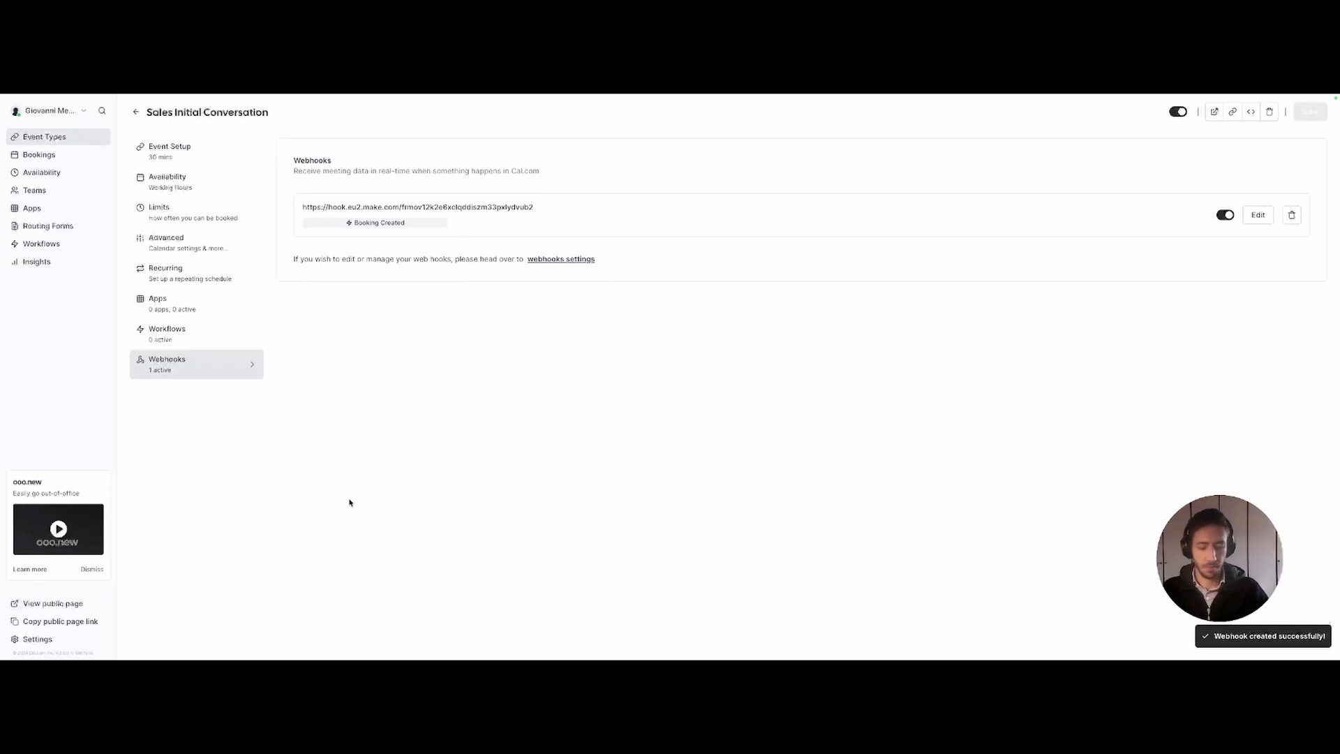
# - Open the booking page preview and run the Make scenario once to await data
pyautogui.press('super+s')
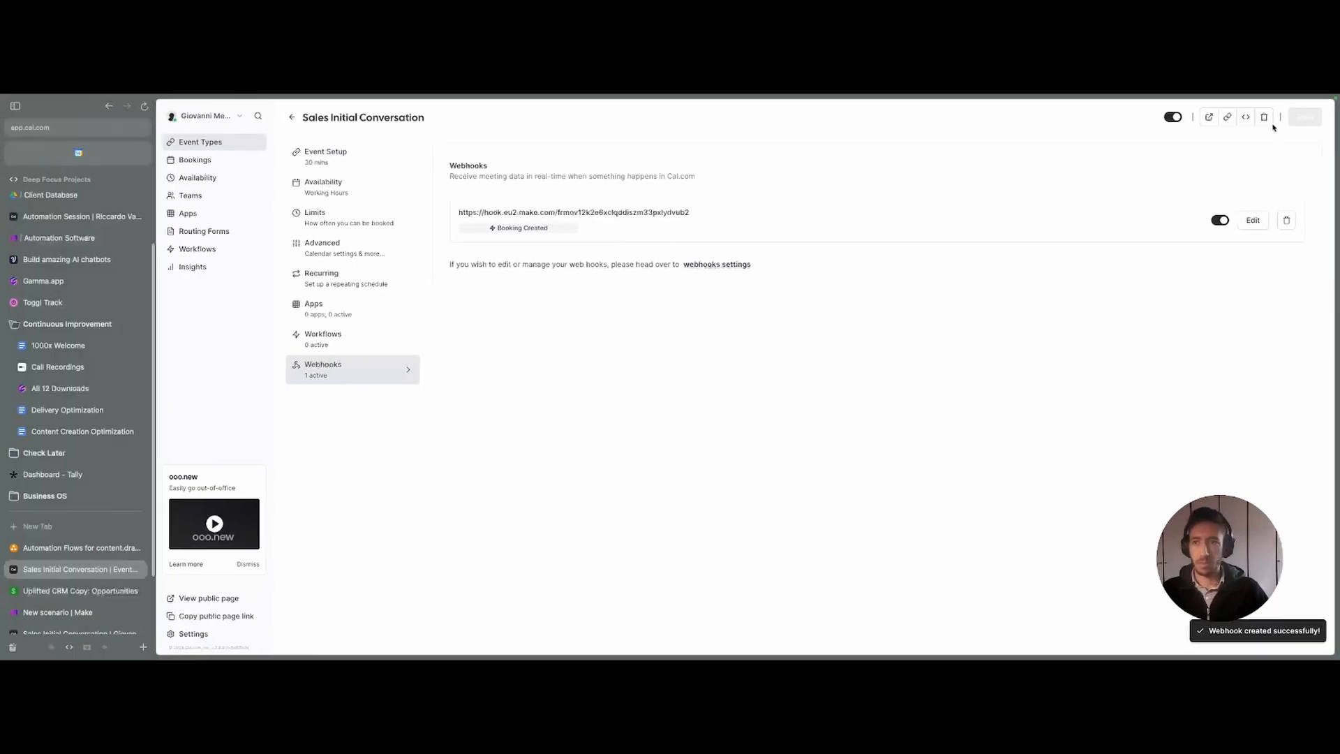
pyautogui.click(1209, 116)
pyautogui.click(106, 575)
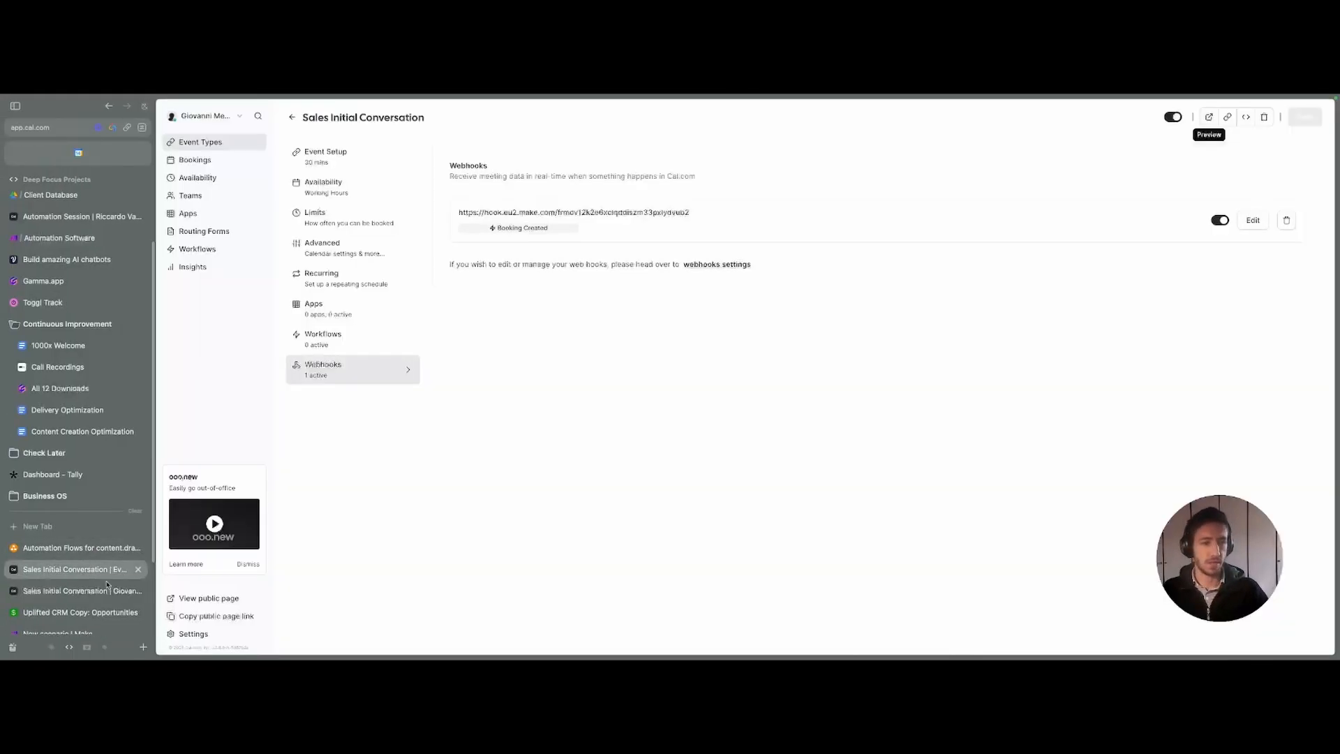
pyautogui.click(106, 587)
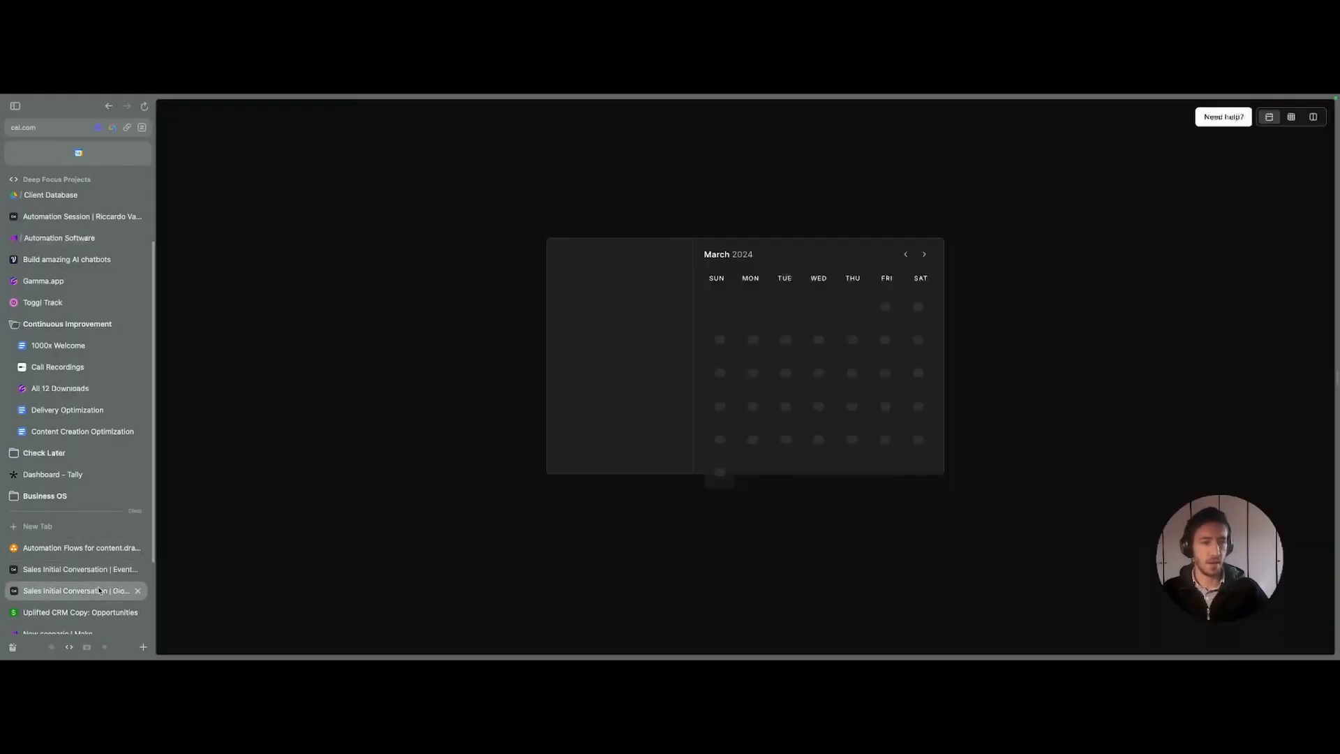
pyautogui.scroll(-2, 52, 599)
pyautogui.click(59, 583)
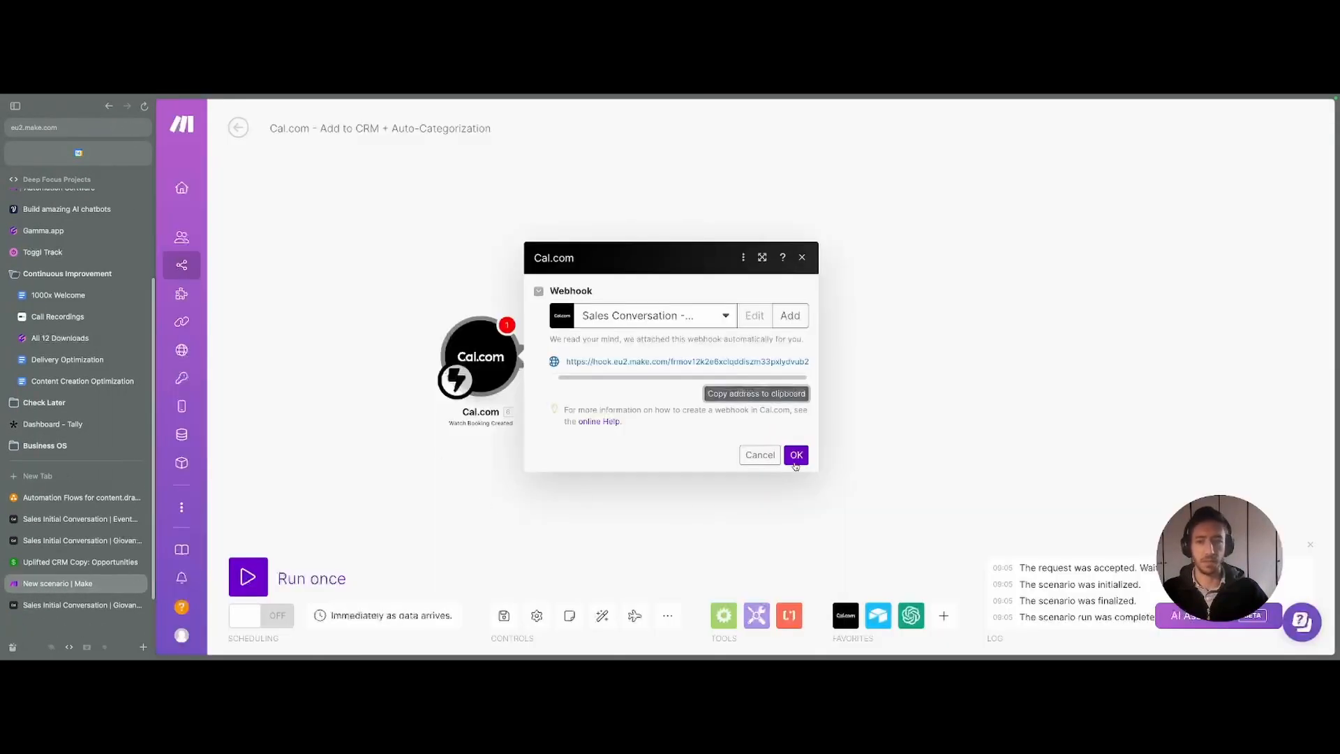
pyautogui.click(795, 462)
pyautogui.moveTo(327, 481); pyautogui.dragTo(362, 487)
pyautogui.click(260, 577)
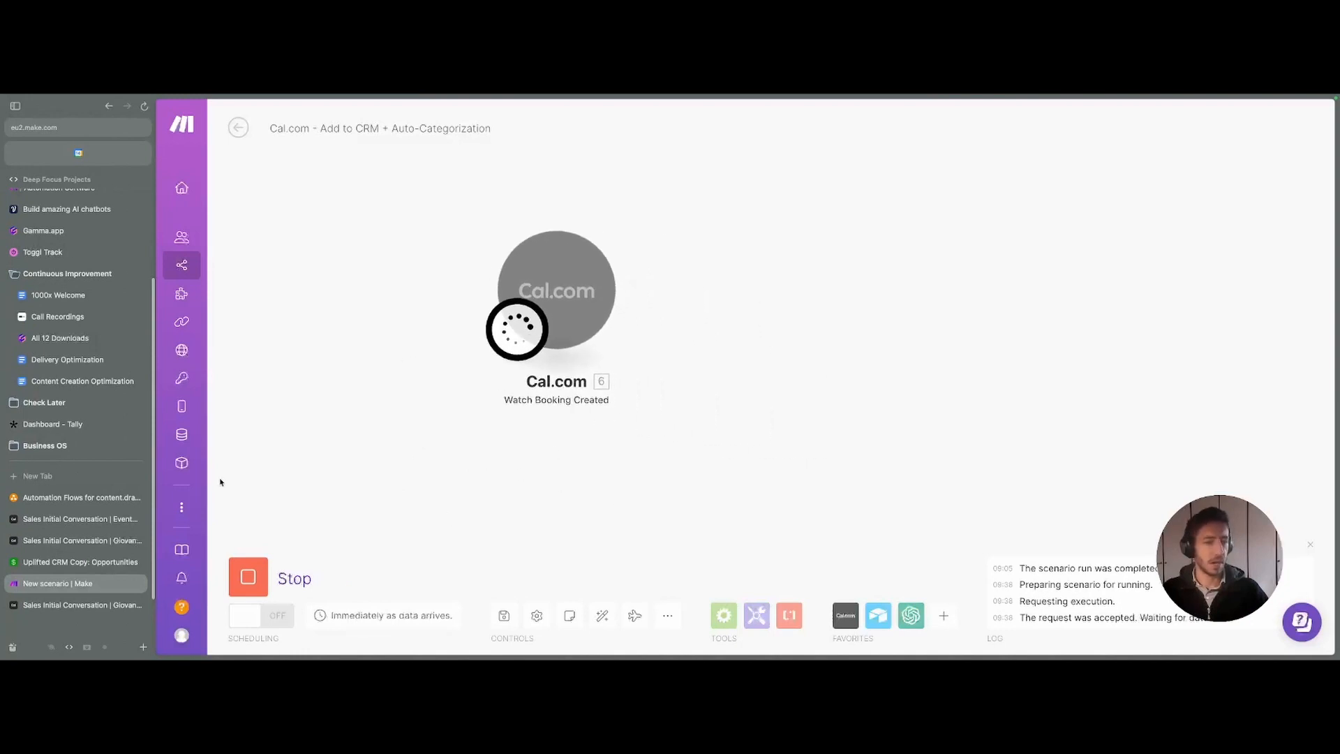
# - Book the 13:00 slot on 14 March with autofilled contact details and confirm it
pyautogui.click(69, 540)
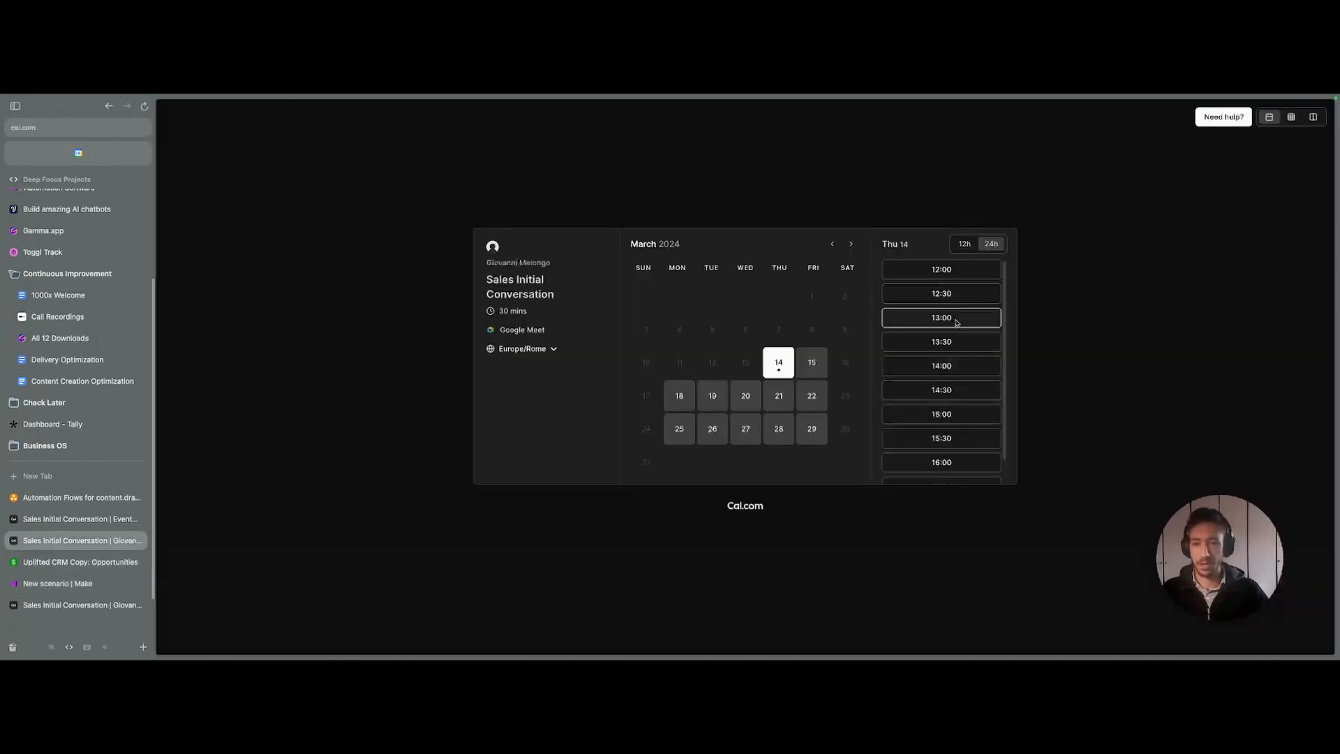
pyautogui.click(957, 322)
pyautogui.click(824, 272)
pyautogui.click(991, 274)
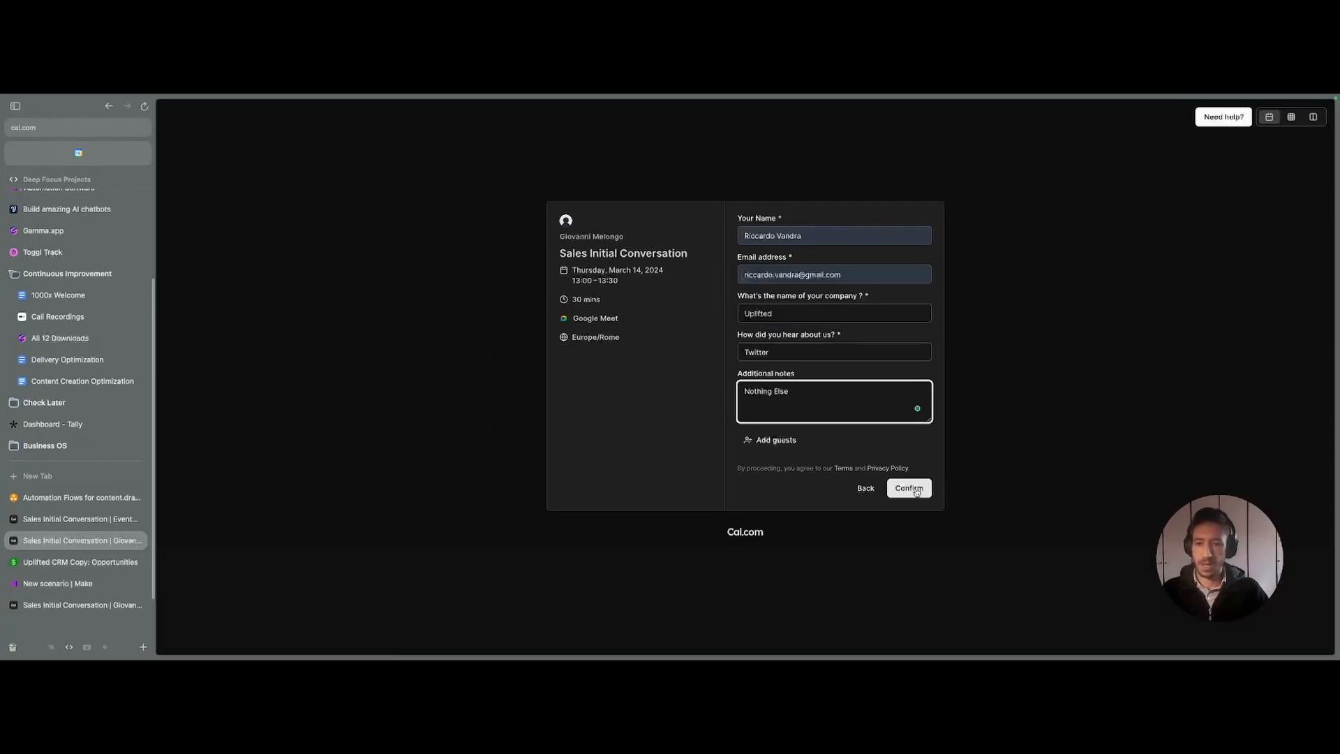
pyautogui.click(909, 488)
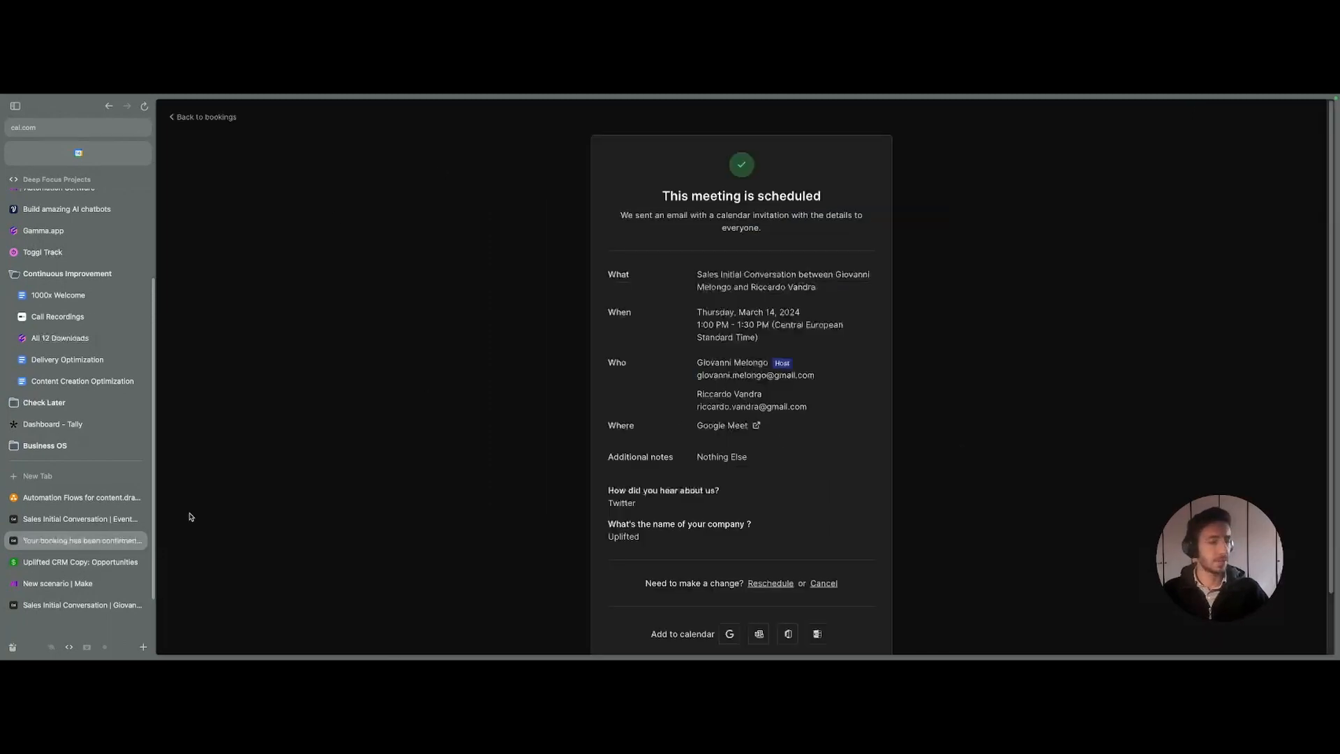
pyautogui.click(42, 583)
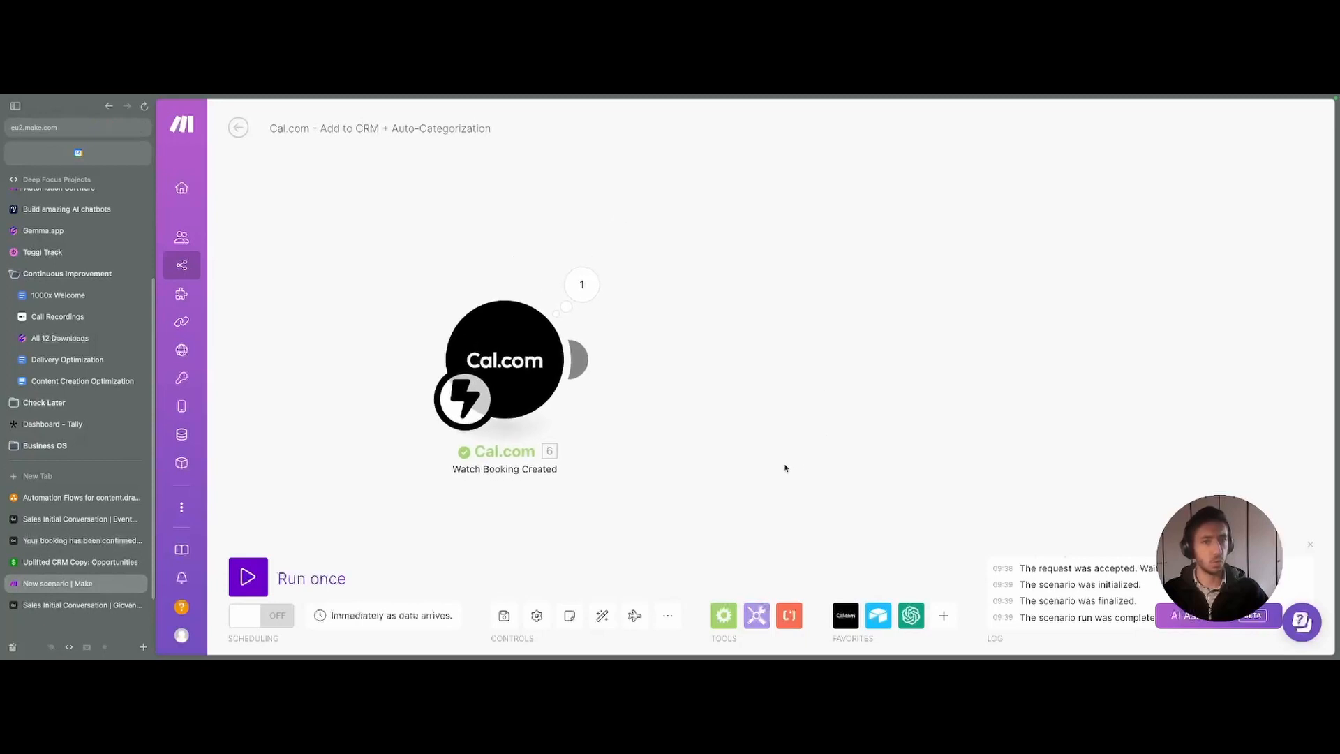
pyautogui.press('super+s')
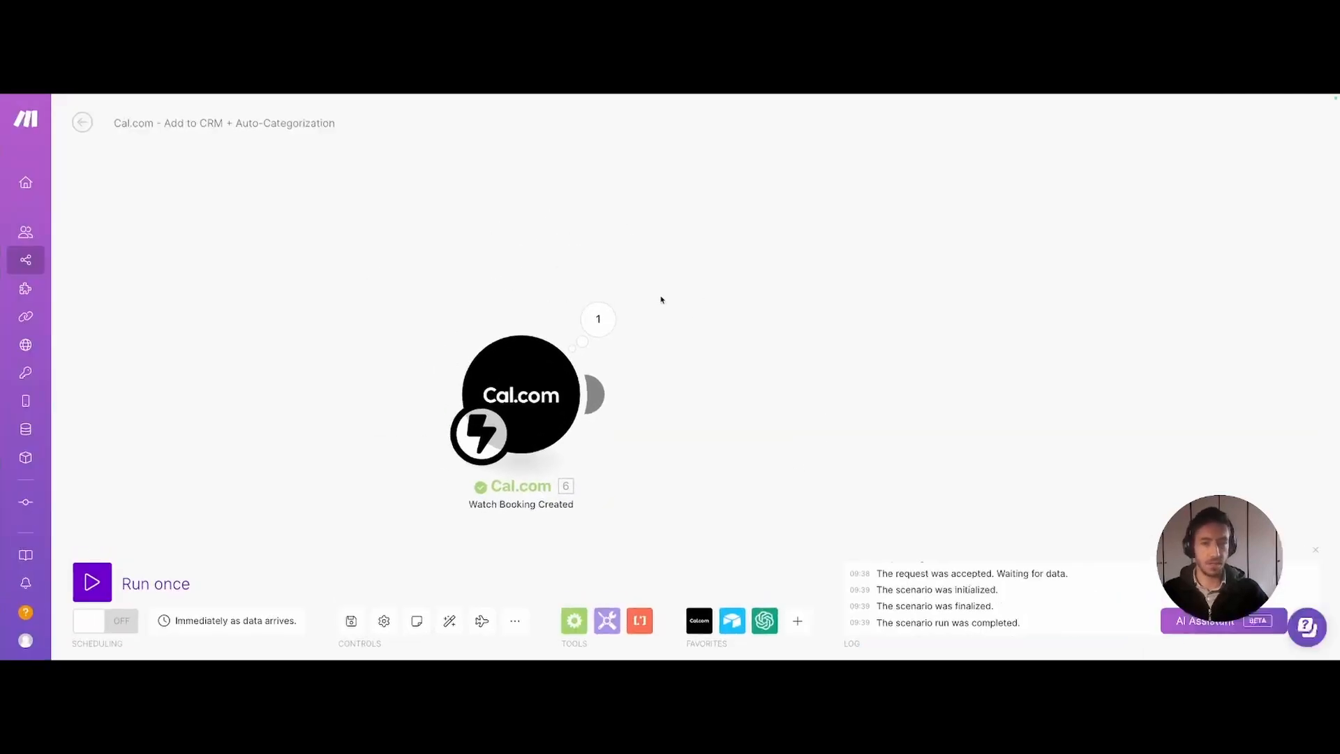
pyautogui.click(597, 318)
pyautogui.moveTo(458, 279); pyautogui.dragTo(425, 165)
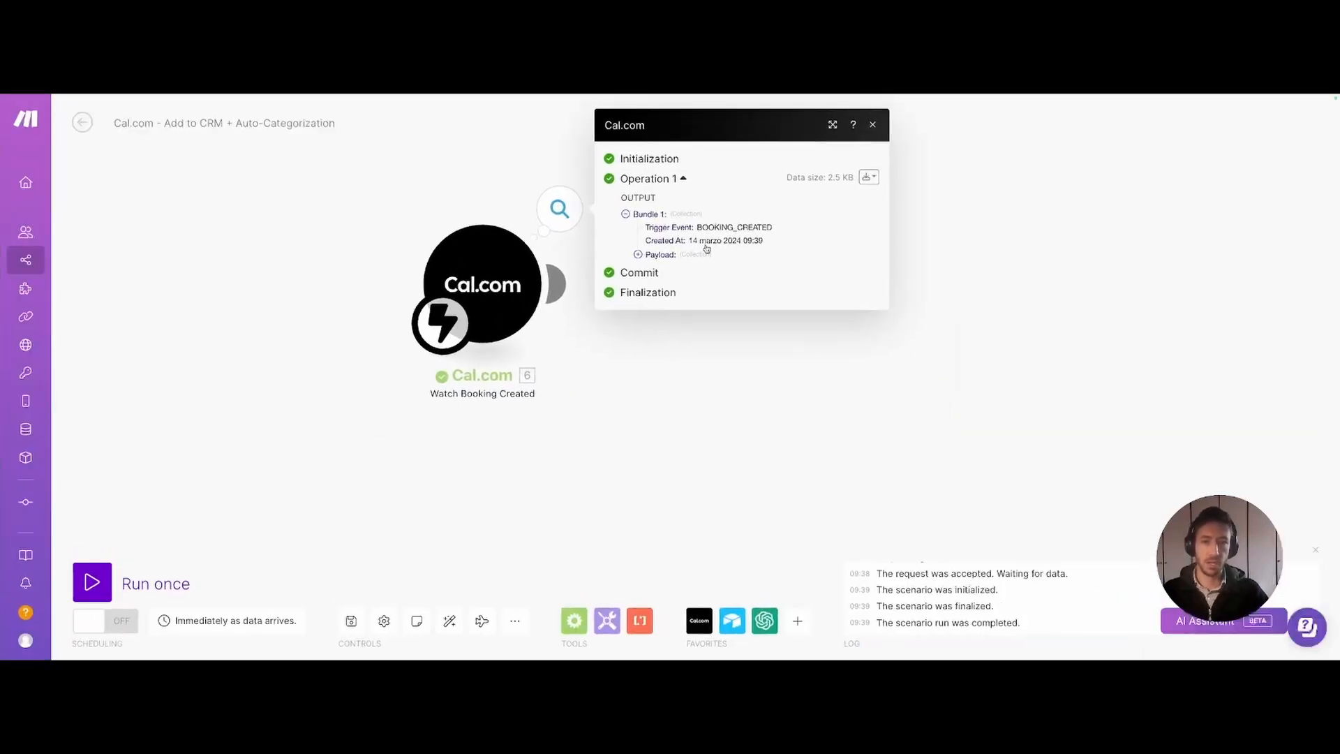
pyautogui.moveTo(699, 228); pyautogui.dragTo(784, 227)
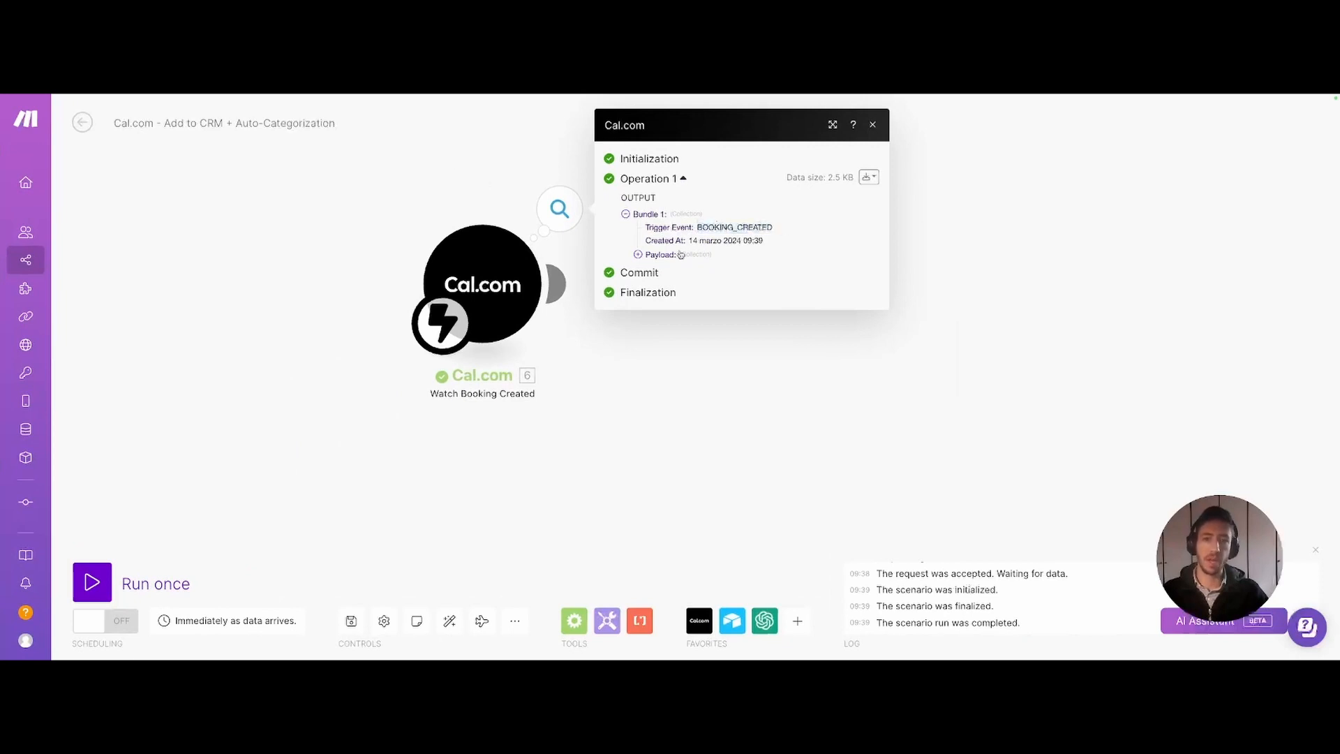
pyautogui.moveTo(646, 242); pyautogui.dragTo(679, 239)
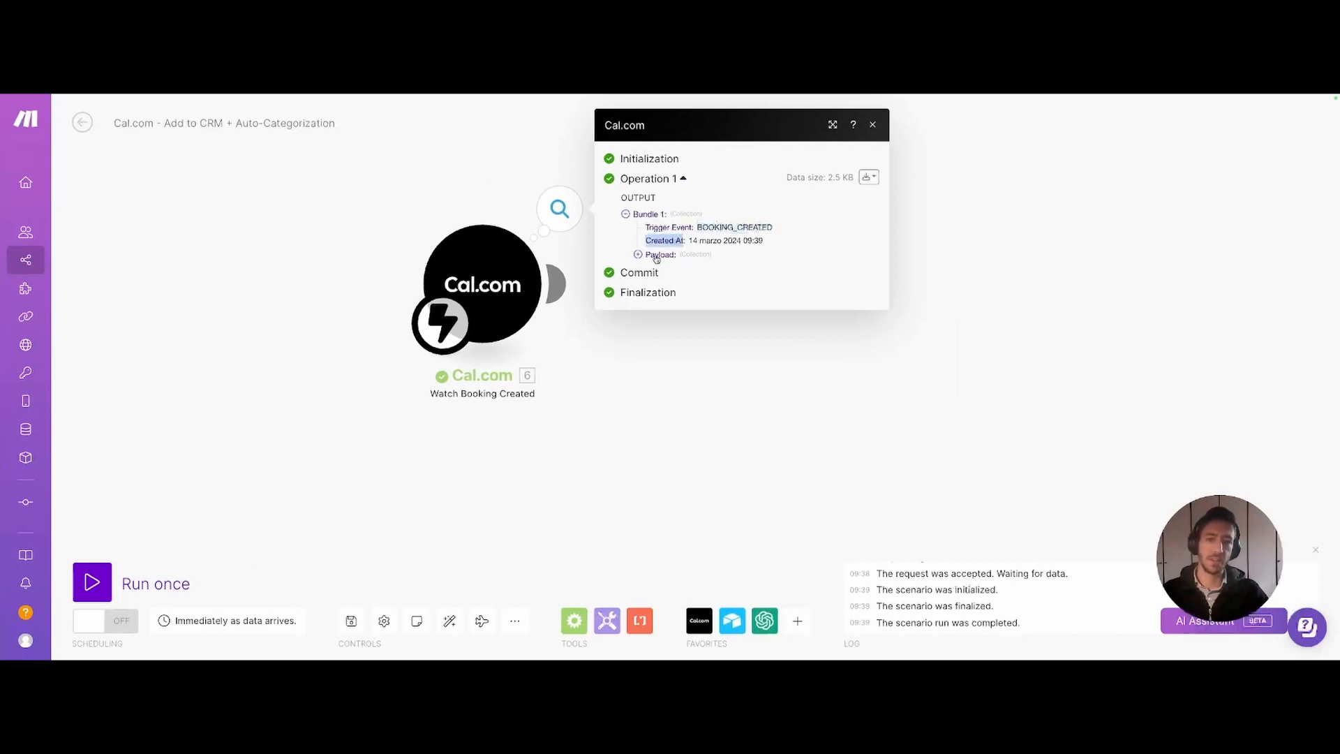
pyautogui.click(656, 256)
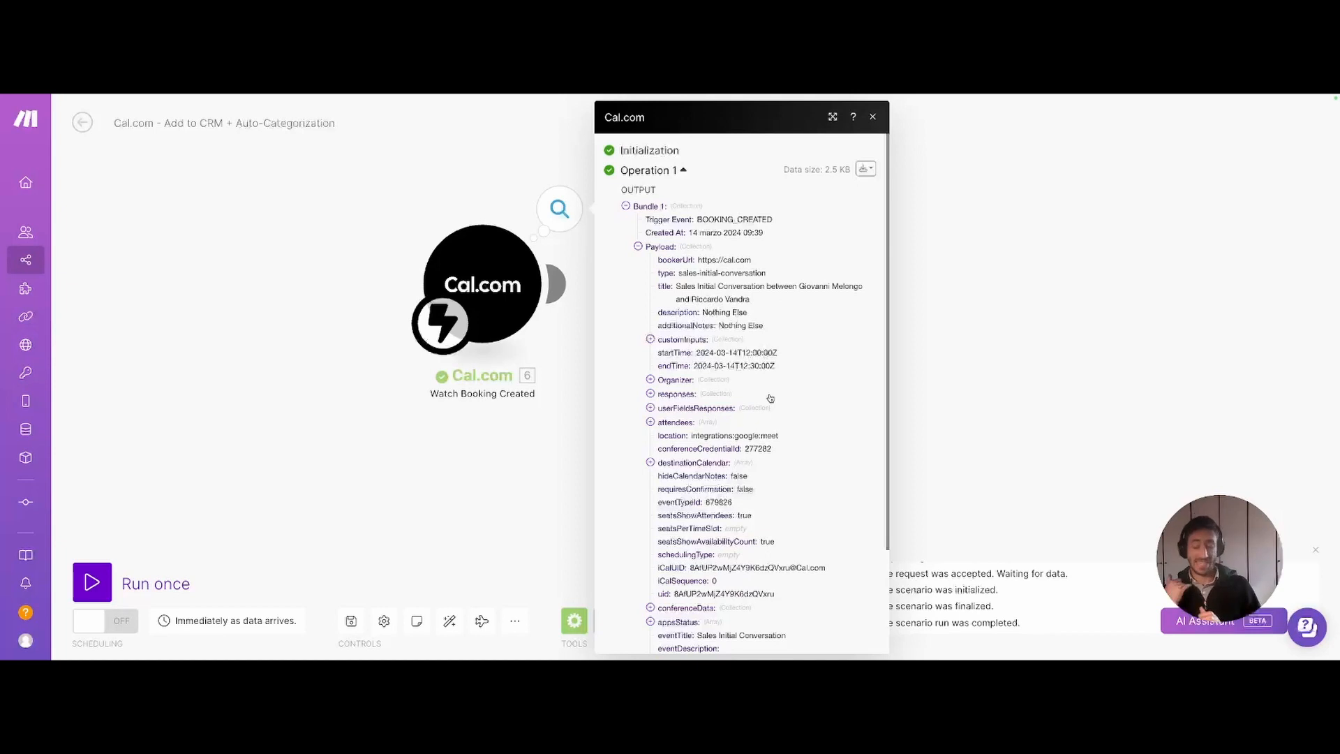
pyautogui.scroll(-1, 736, 374)
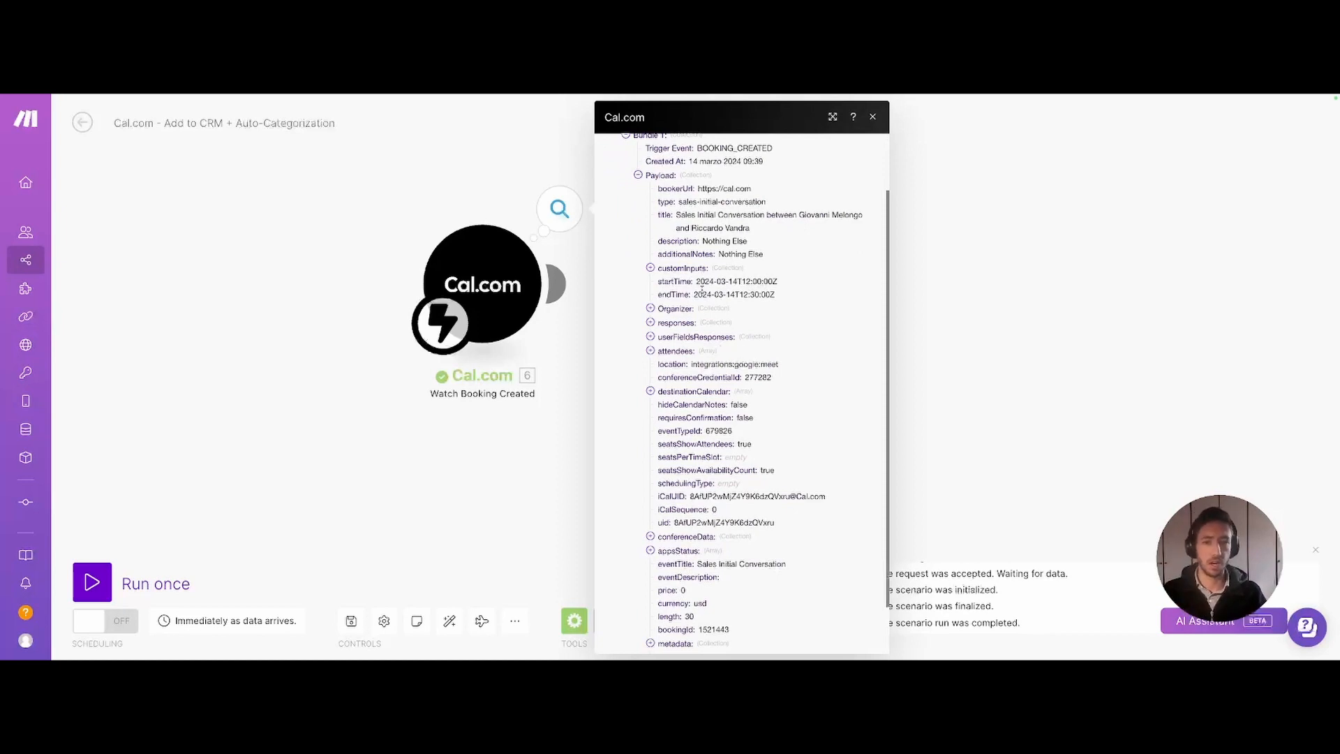
pyautogui.click(670, 309)
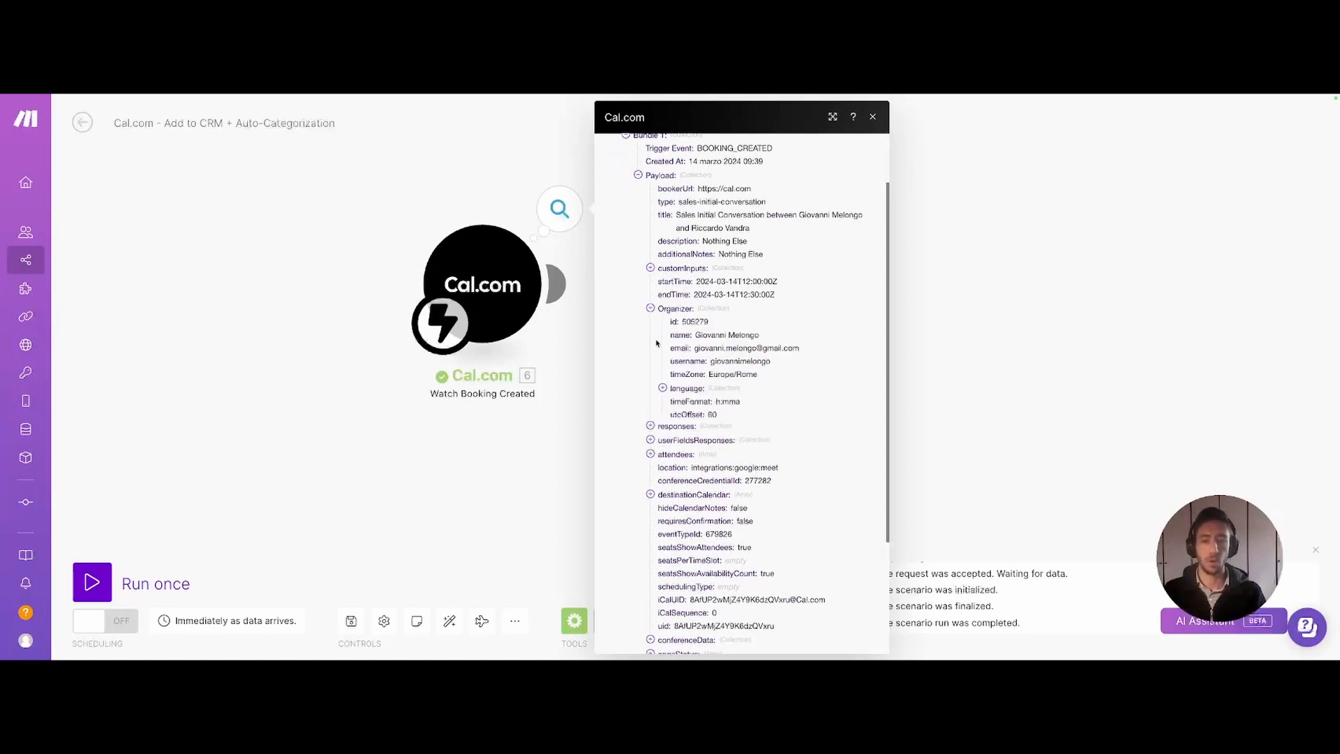
pyautogui.click(675, 429)
pyautogui.click(677, 430)
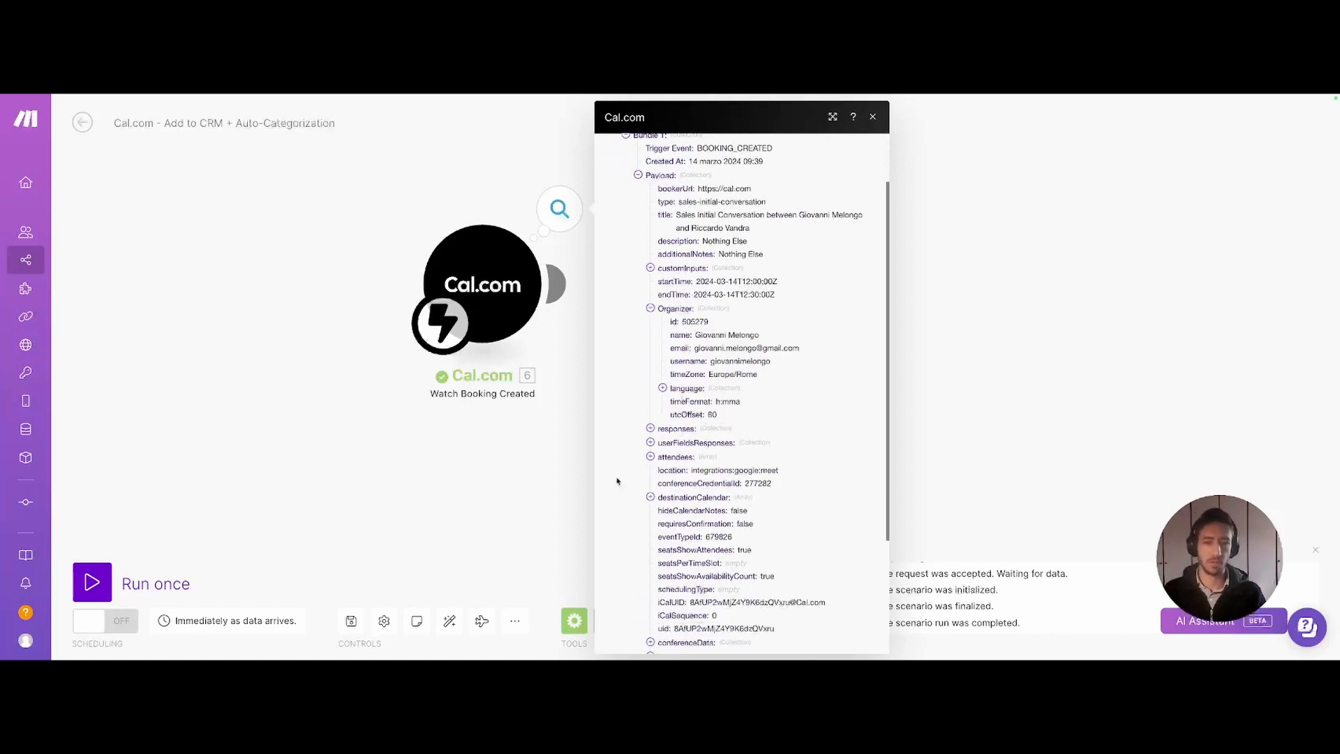
pyautogui.click(675, 430)
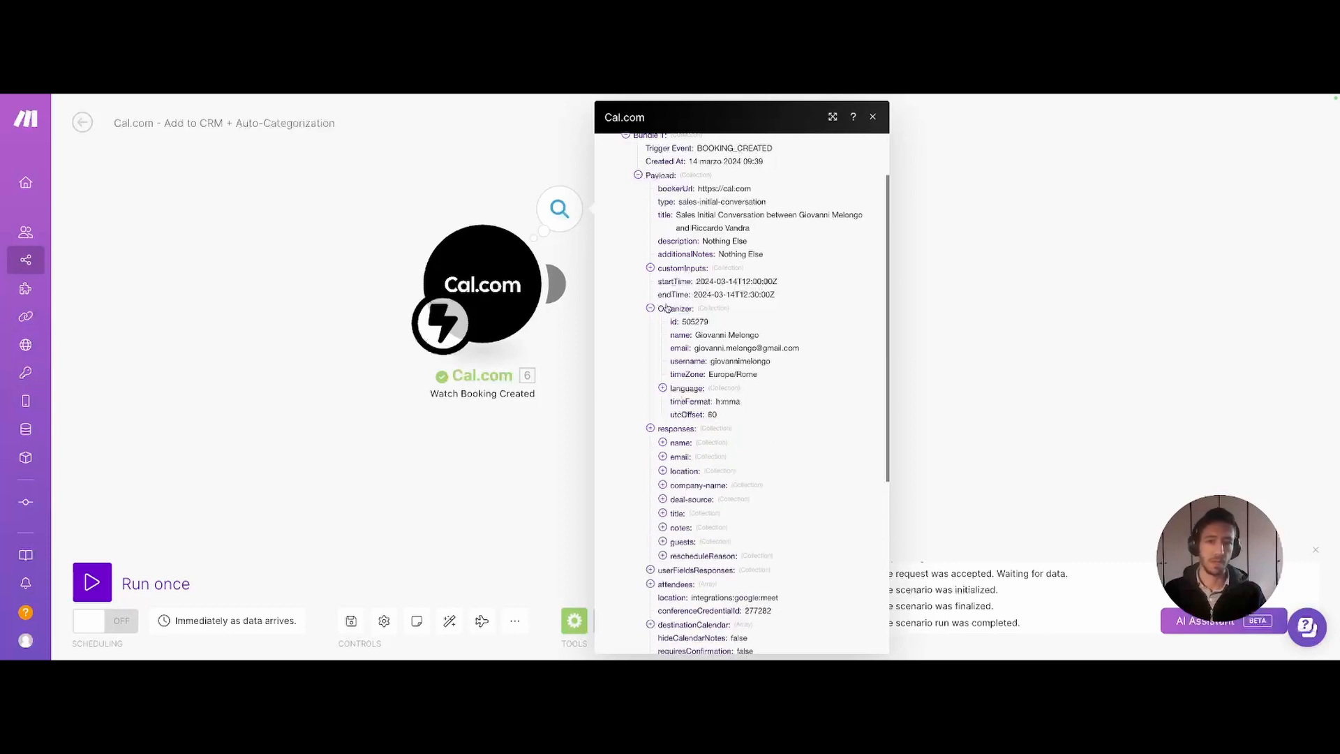
pyautogui.click(667, 308)
pyautogui.scroll(-2, 667, 308)
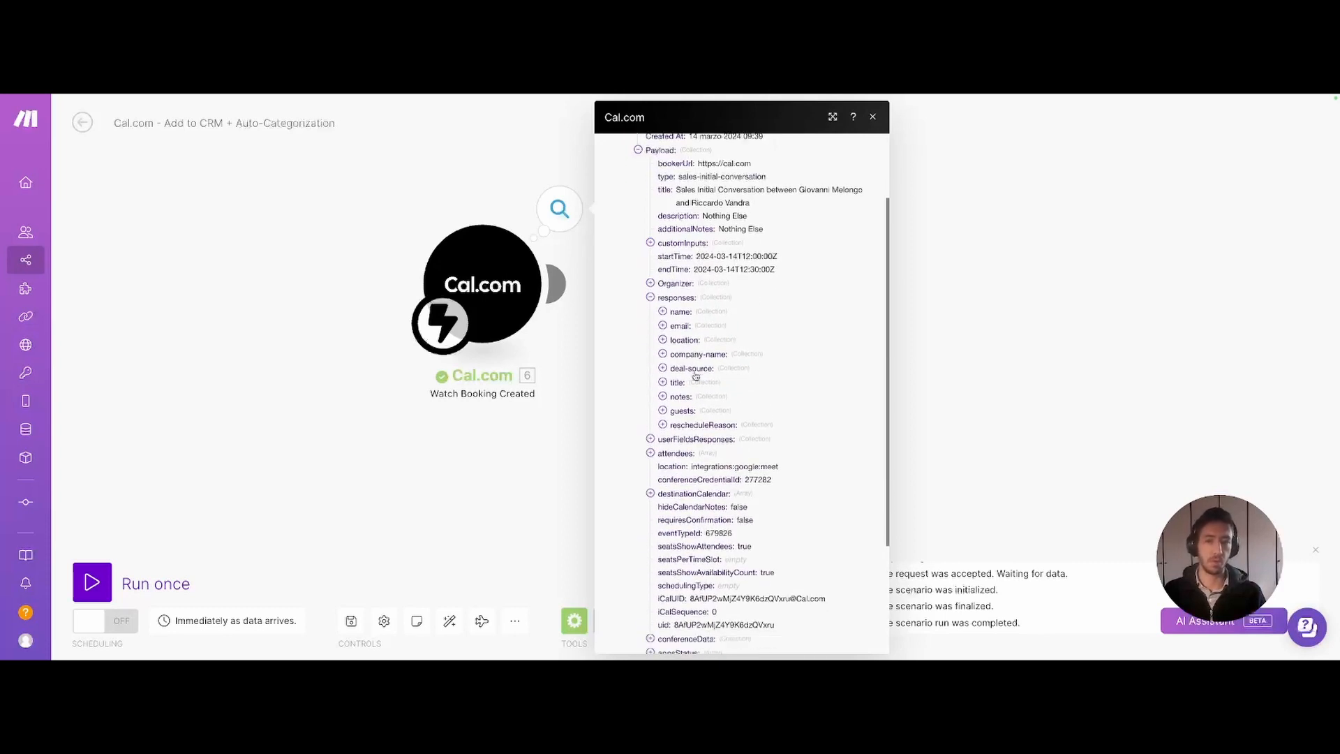
pyautogui.scroll(-3, 696, 376)
pyautogui.scroll(2, 693, 293)
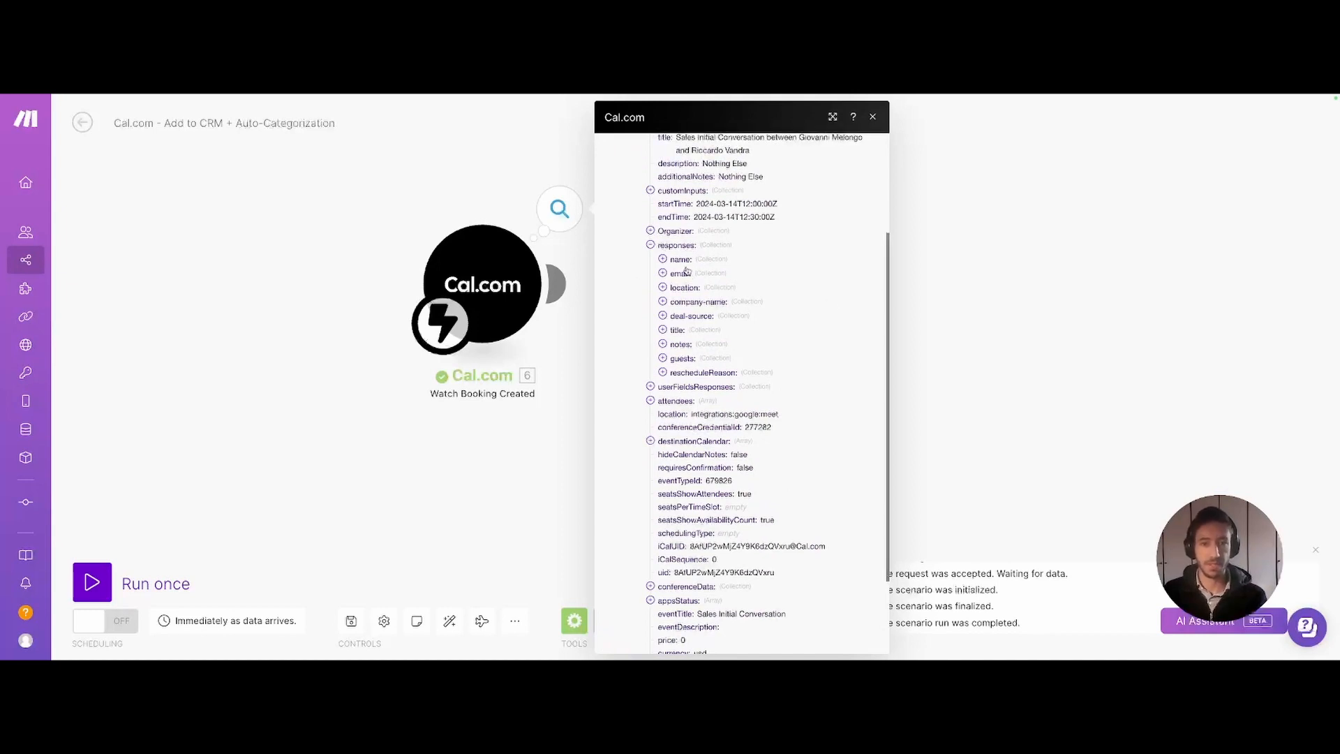
pyautogui.click(675, 262)
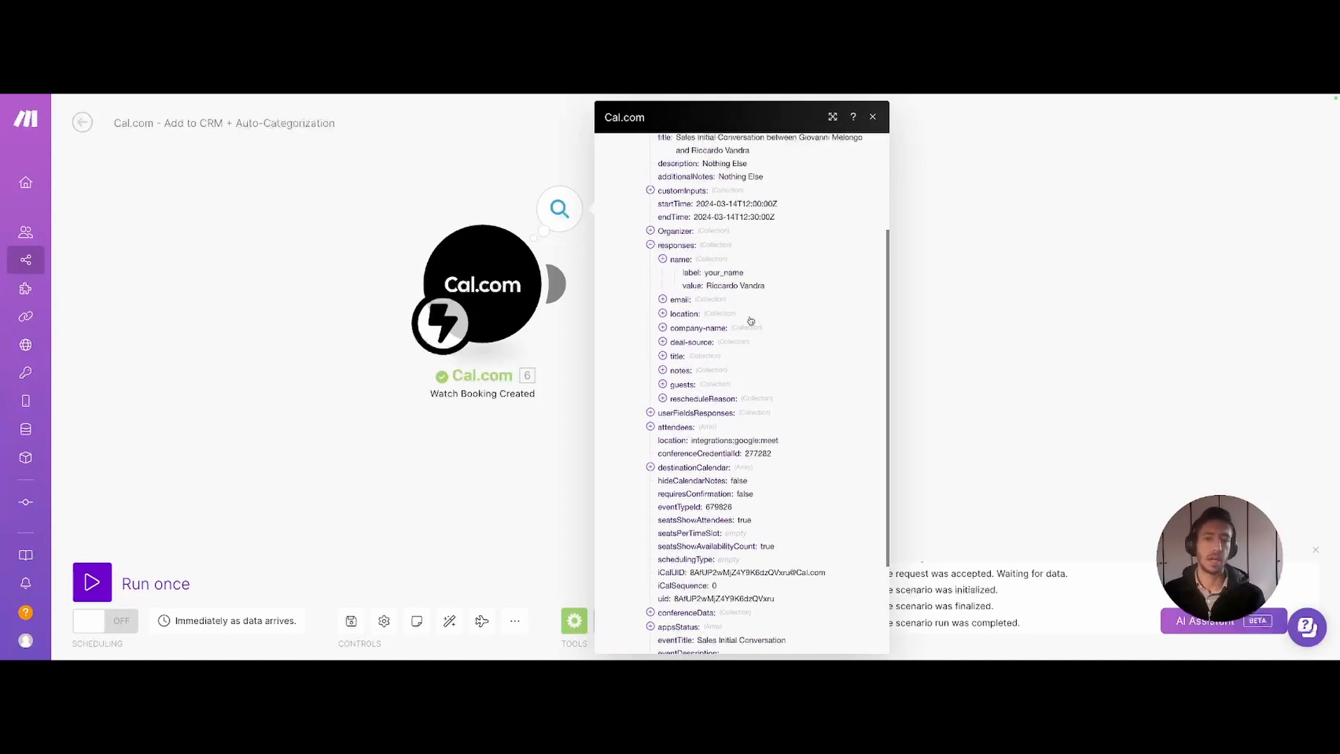
pyautogui.click(672, 301)
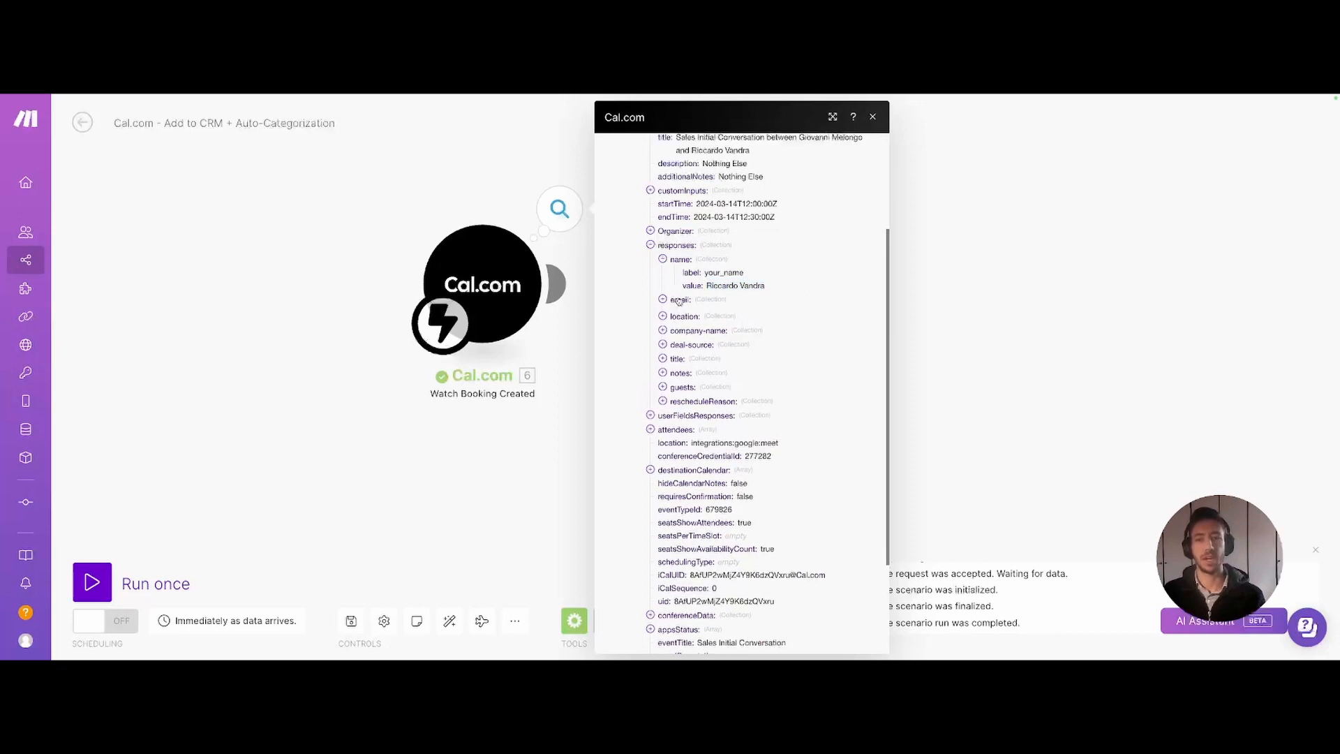
pyautogui.moveTo(707, 326); pyautogui.dragTo(818, 332)
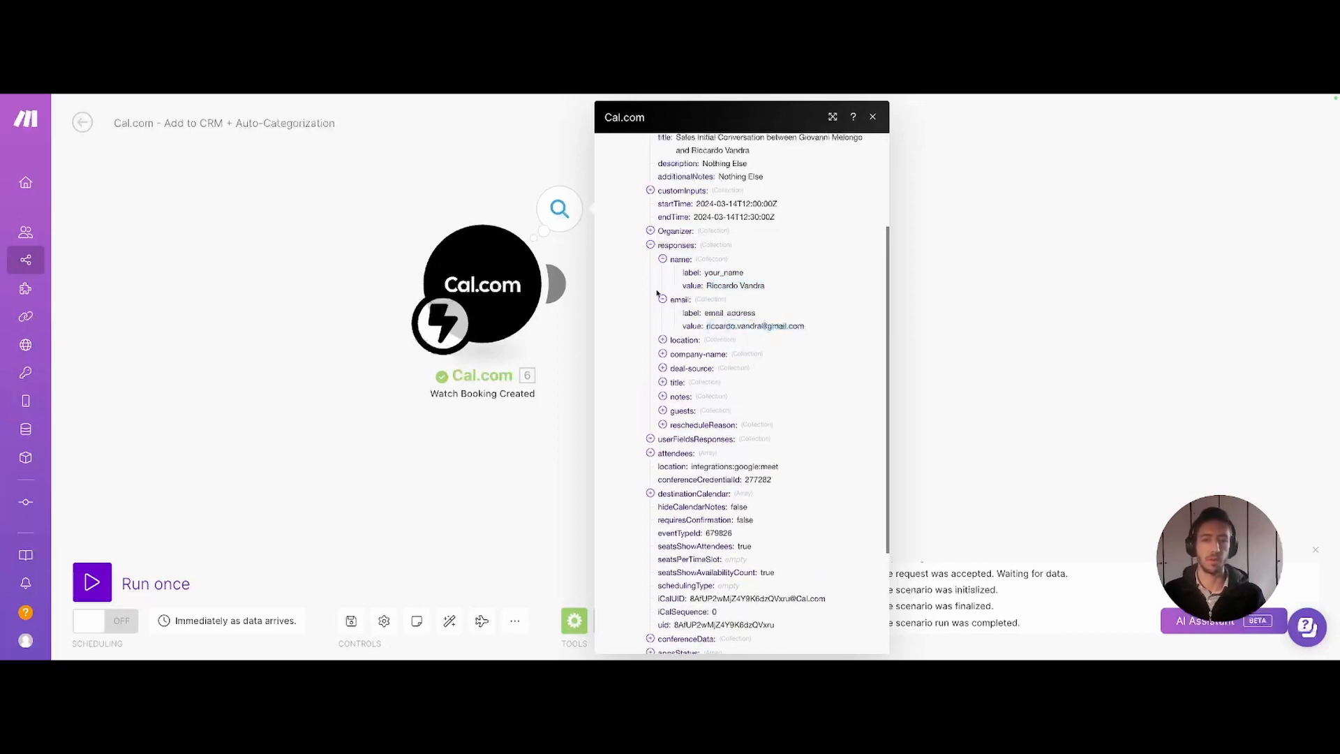
pyautogui.click(675, 340)
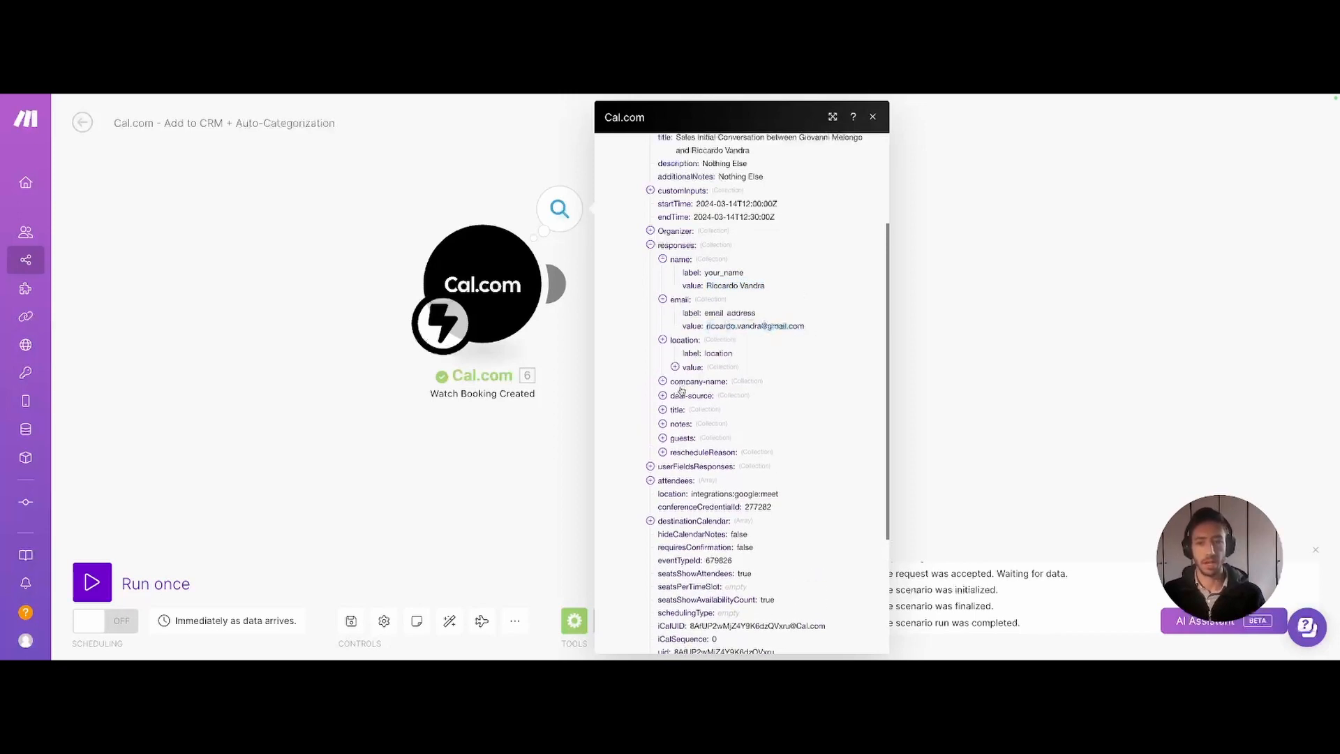
pyautogui.click(681, 382)
pyautogui.click(684, 421)
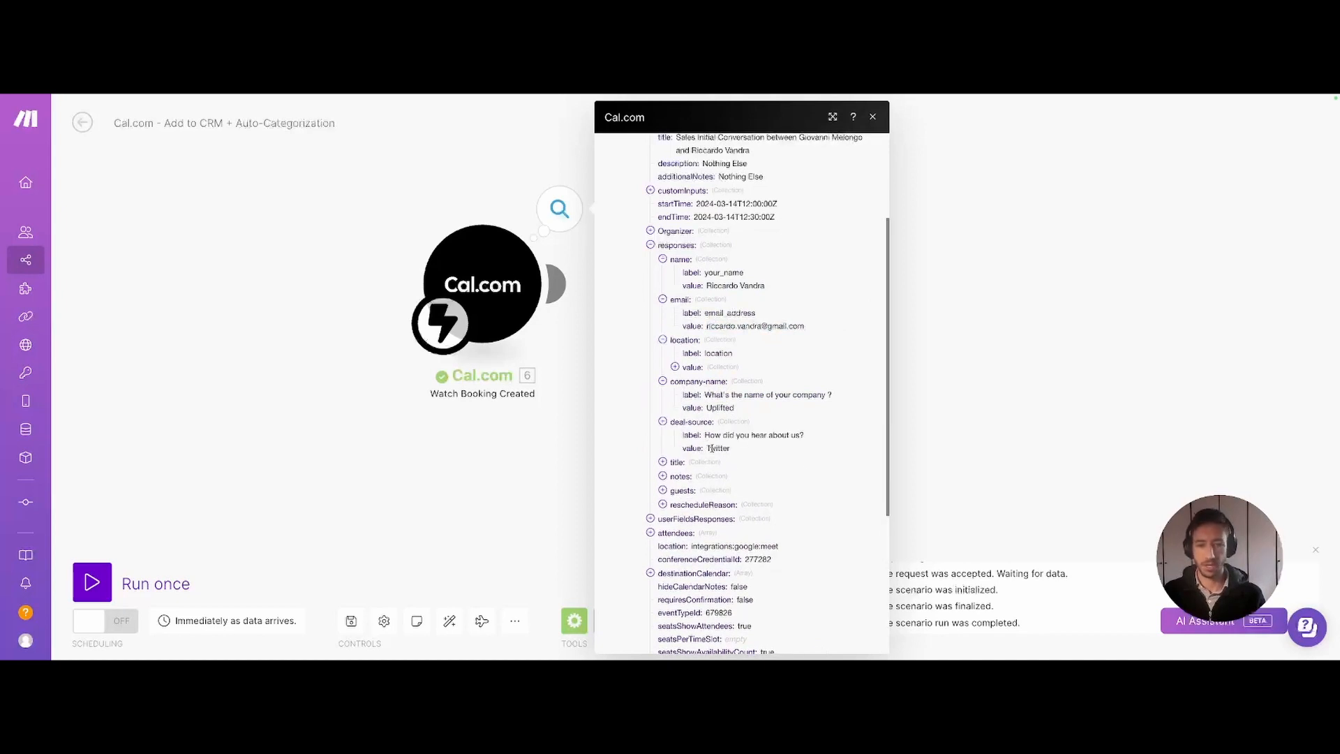
pyautogui.scroll(-2, 711, 448)
pyautogui.scroll(10, 716, 457)
pyautogui.scroll(-12, 726, 471)
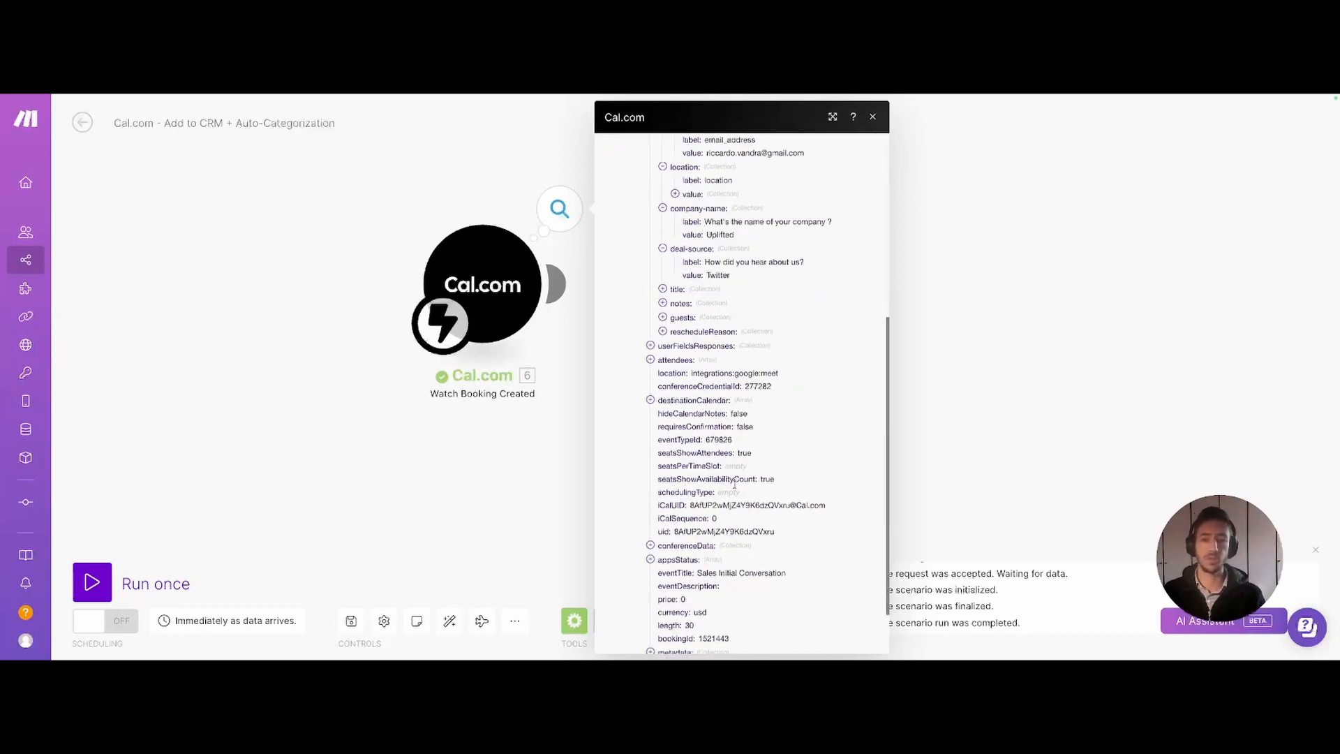
pyautogui.click(587, 483)
pyautogui.moveTo(530, 499); pyautogui.dragTo(551, 459)
pyautogui.moveTo(533, 401); pyautogui.dragTo(455, 478)
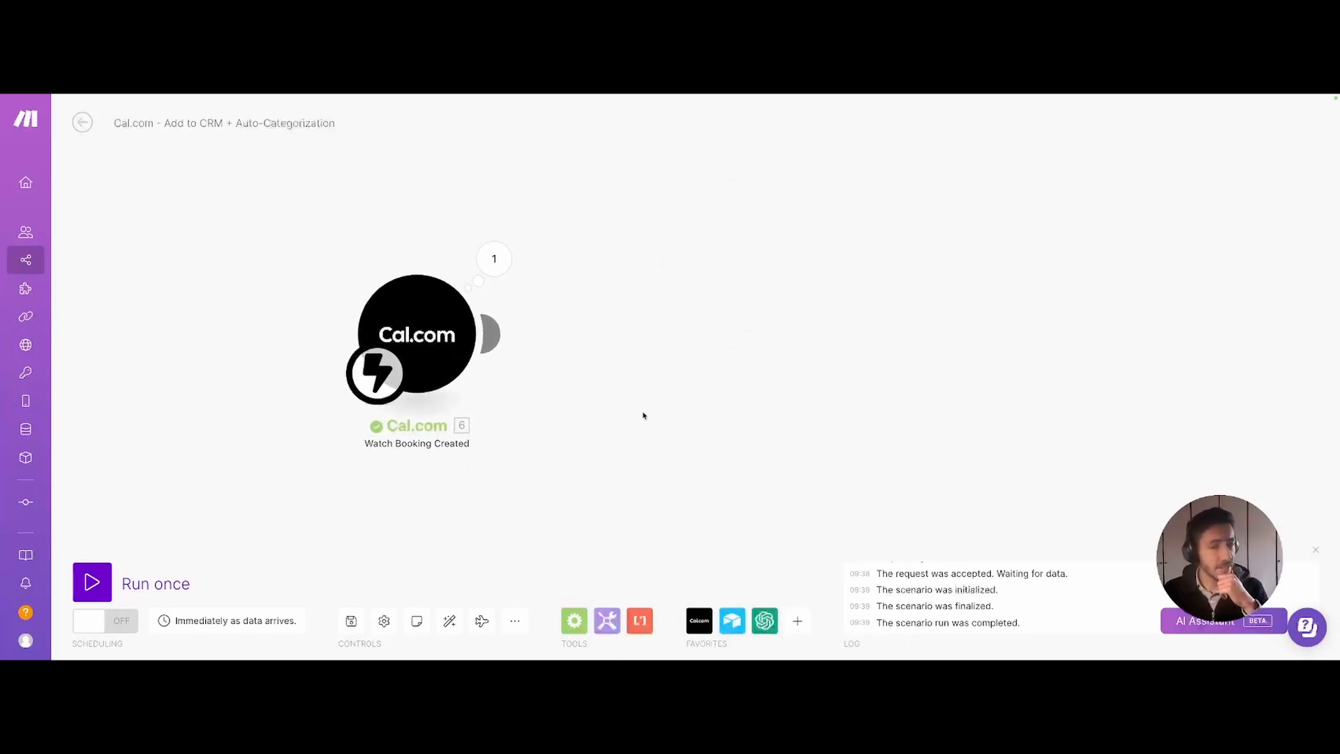
# - Abandon adding a module after the Cal.com trigger and switch to the Automation Flows diagram
pyautogui.click(489, 337)
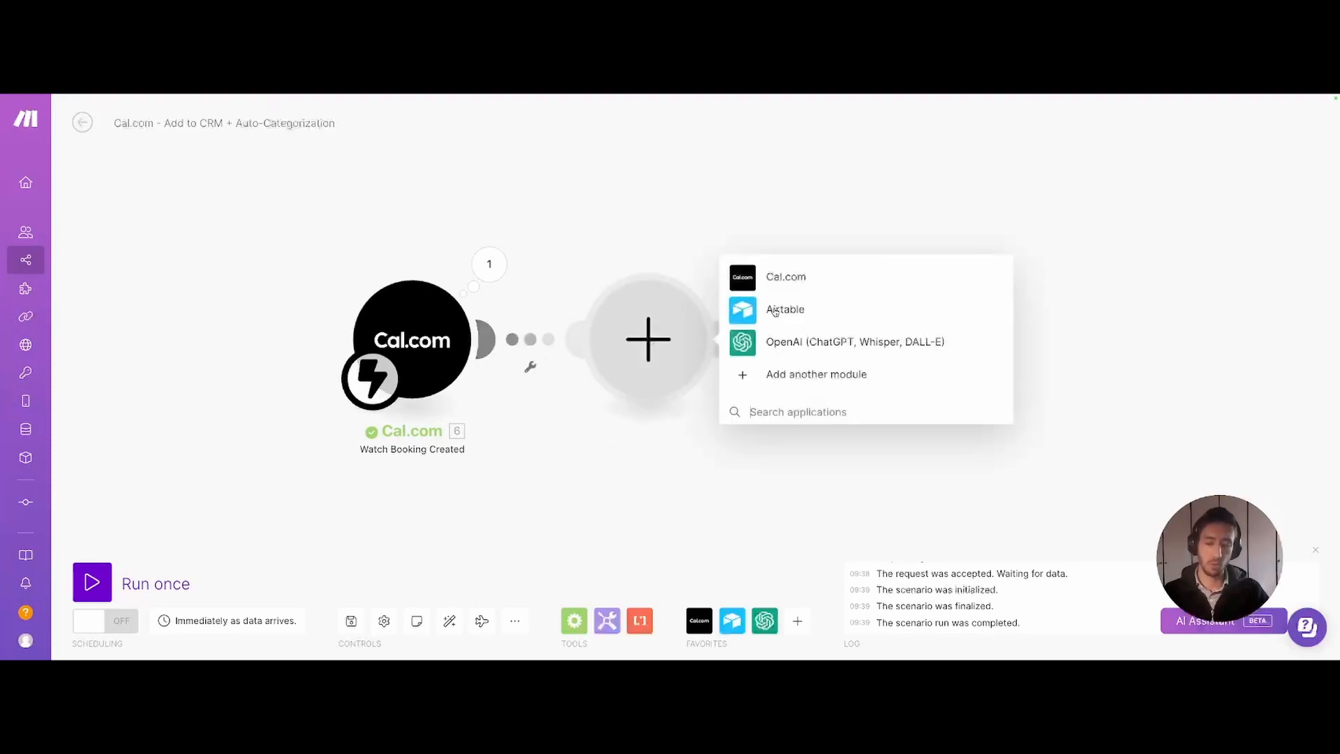
pyautogui.click(607, 464)
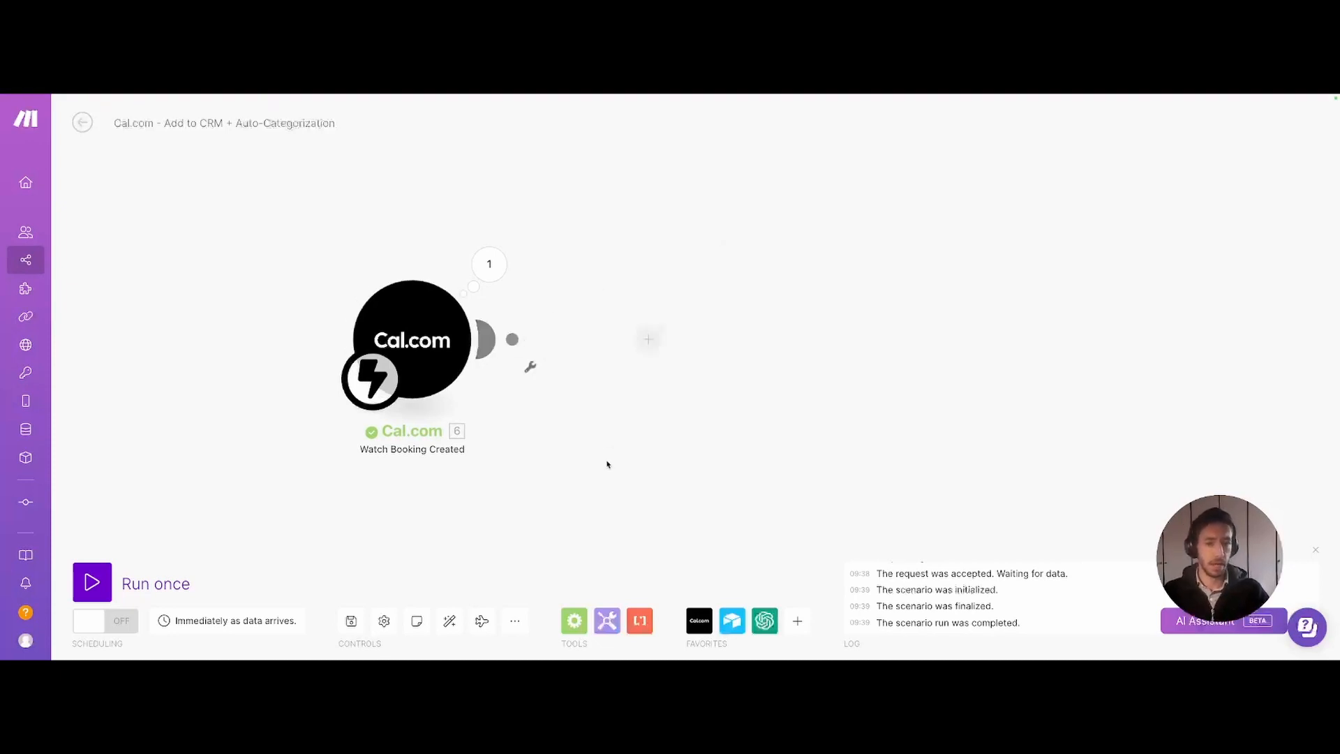
pyautogui.press('super+s')
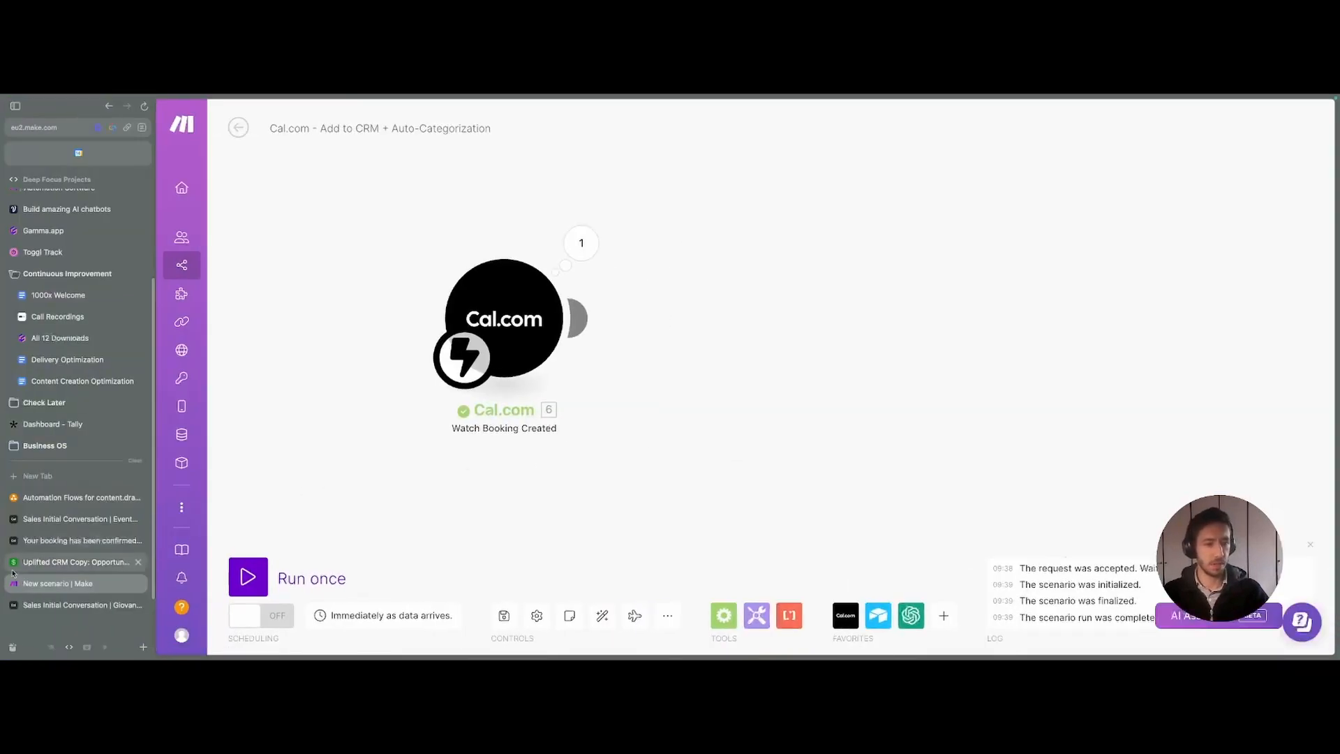
pyautogui.click(77, 497)
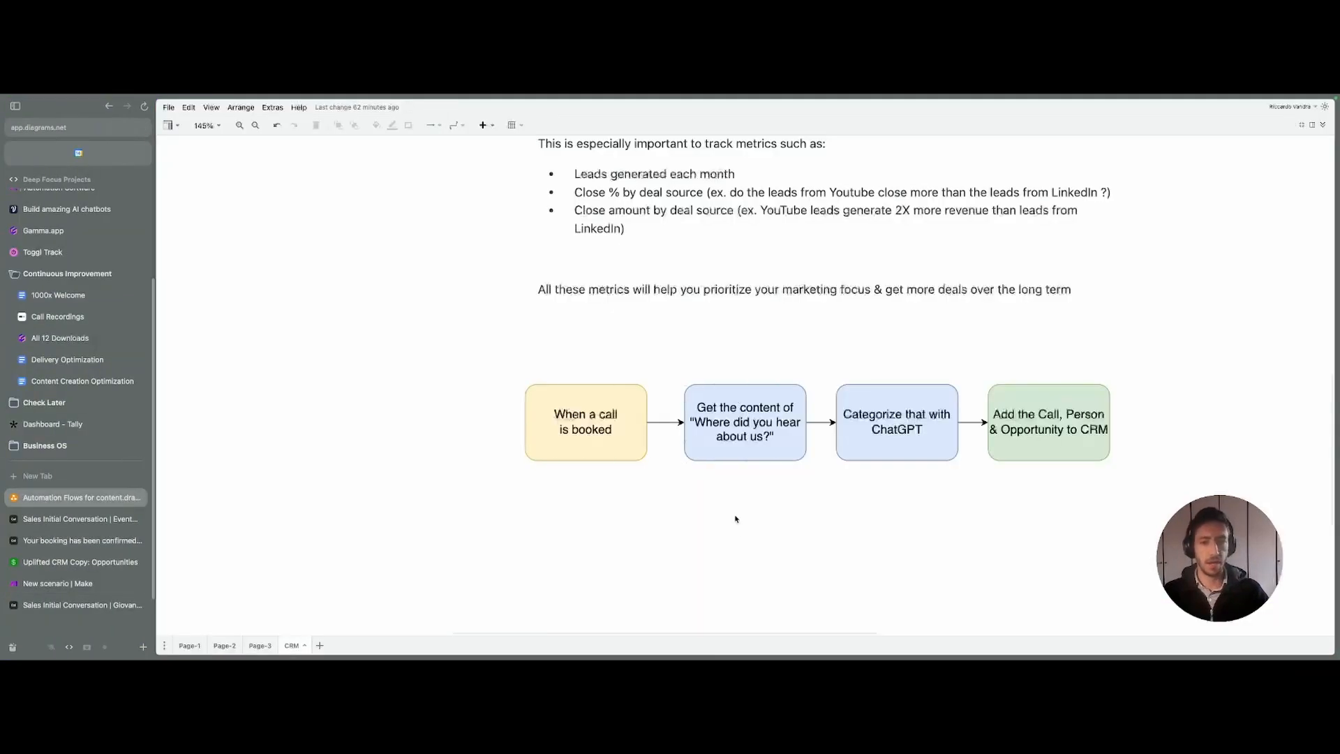
# - Duplicate the 'When a call is booked' box below the flowchart
pyautogui.moveTo(737, 523); pyautogui.dragTo(693, 322)
pyautogui.click(546, 232)
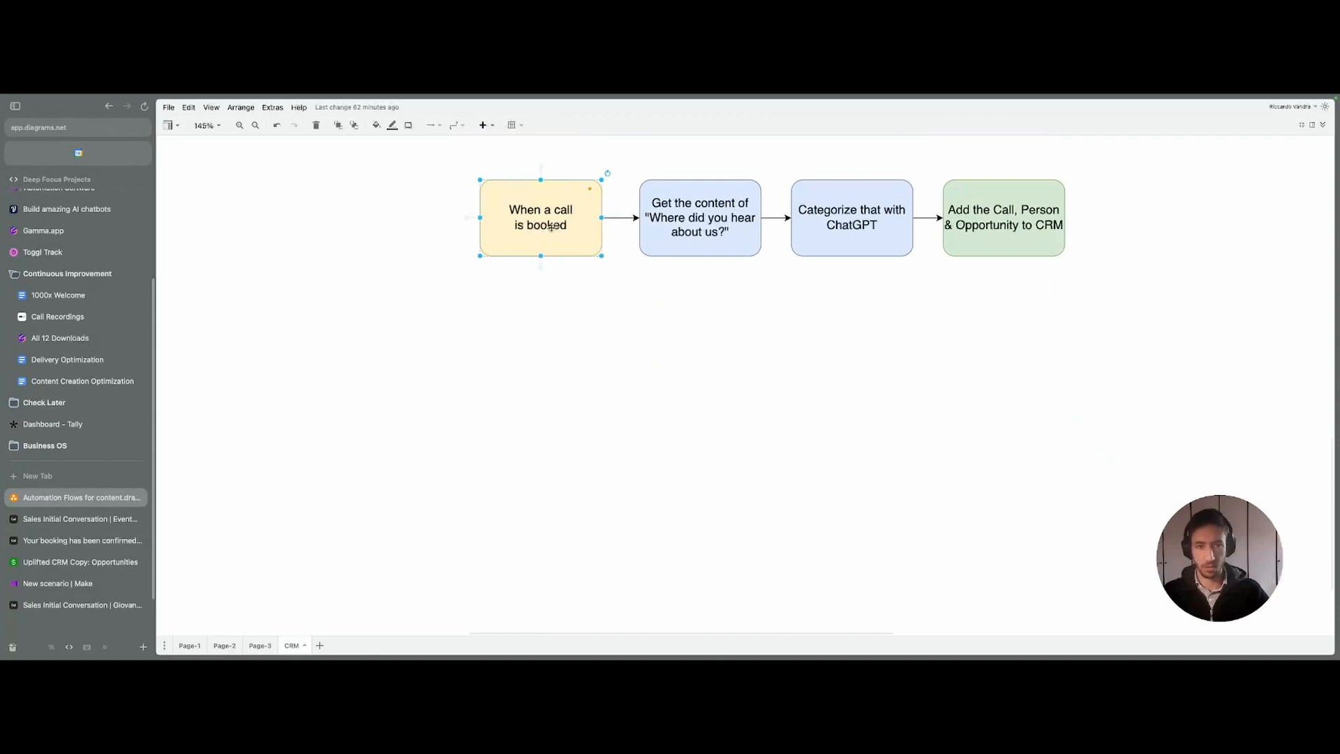
pyautogui.moveTo(551, 227); pyautogui.dragTo(584, 426)
pyautogui.doubleClick(610, 423)
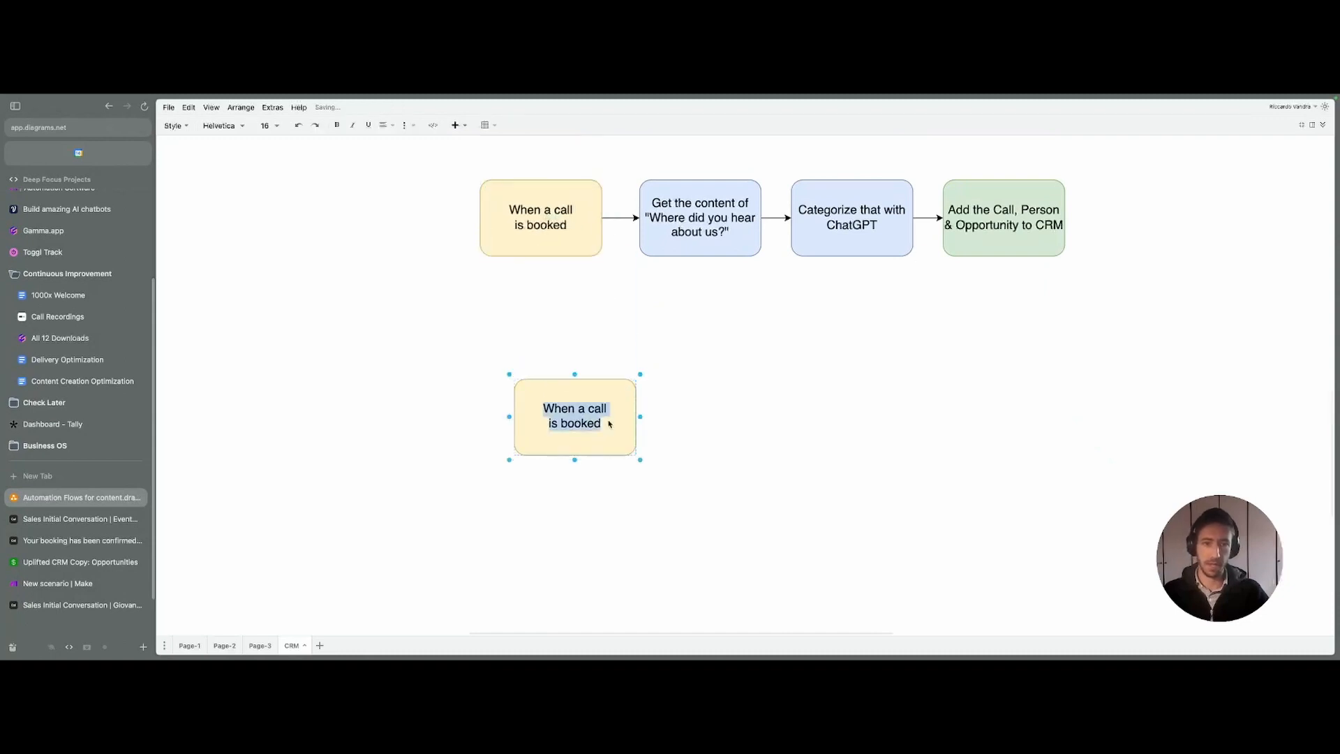
pyautogui.click(793, 433)
pyautogui.click(78, 562)
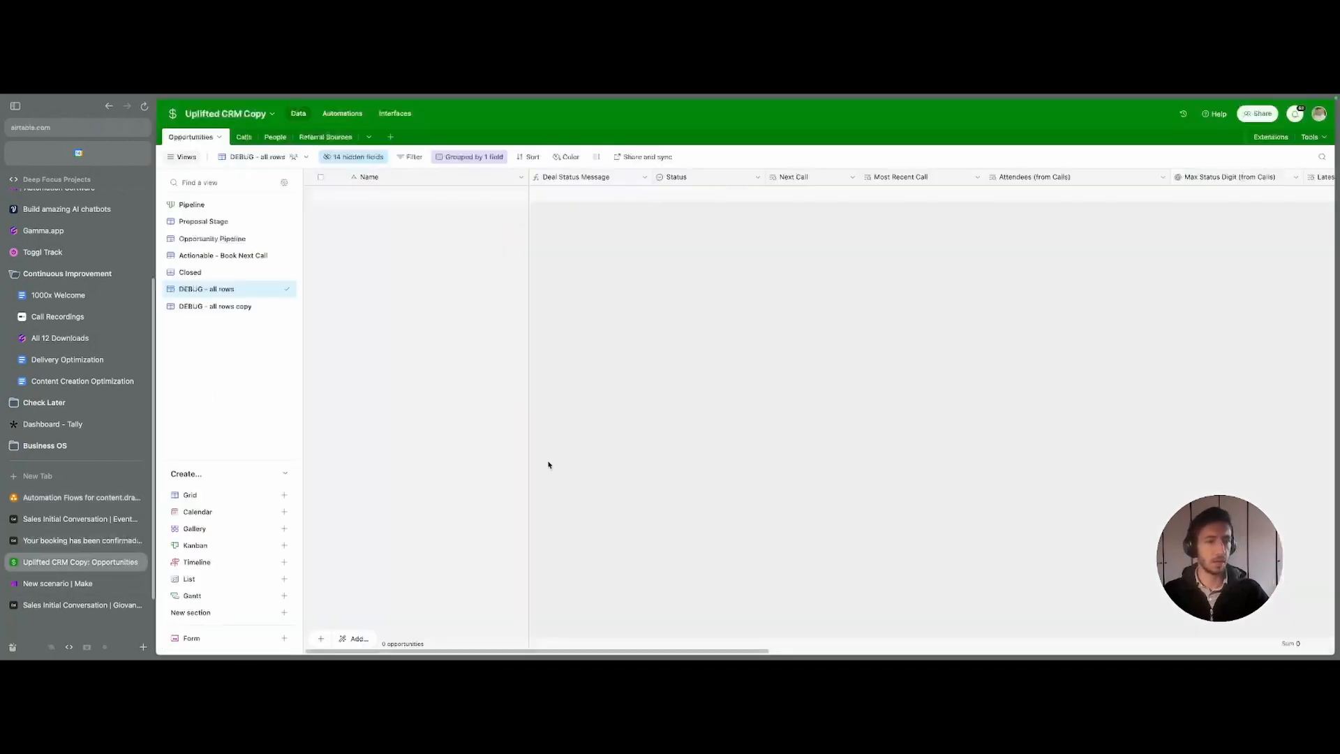
pyautogui.click(63, 497)
# - Label the copy 'Opportunity' and add 'People' and 'Calls' boxes to its right
pyautogui.doubleClick(607, 426)
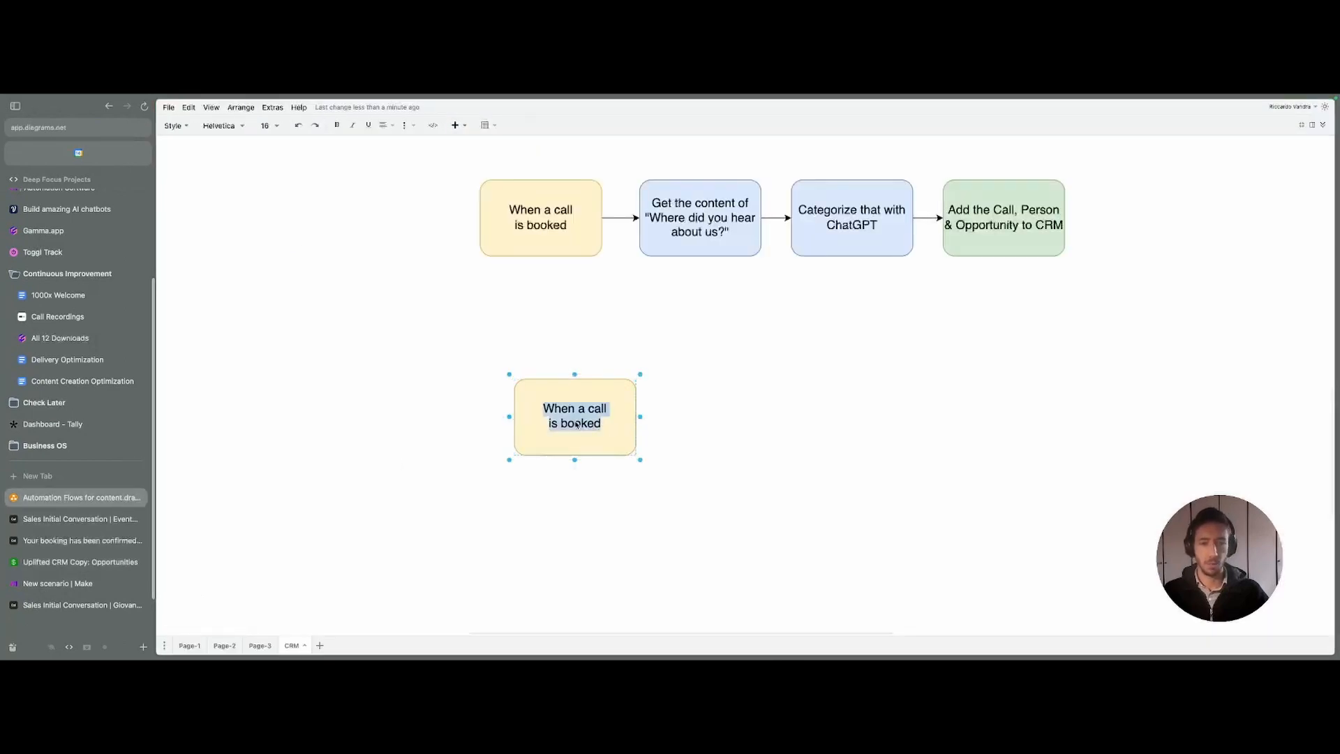
pyautogui.write('Opportunity')
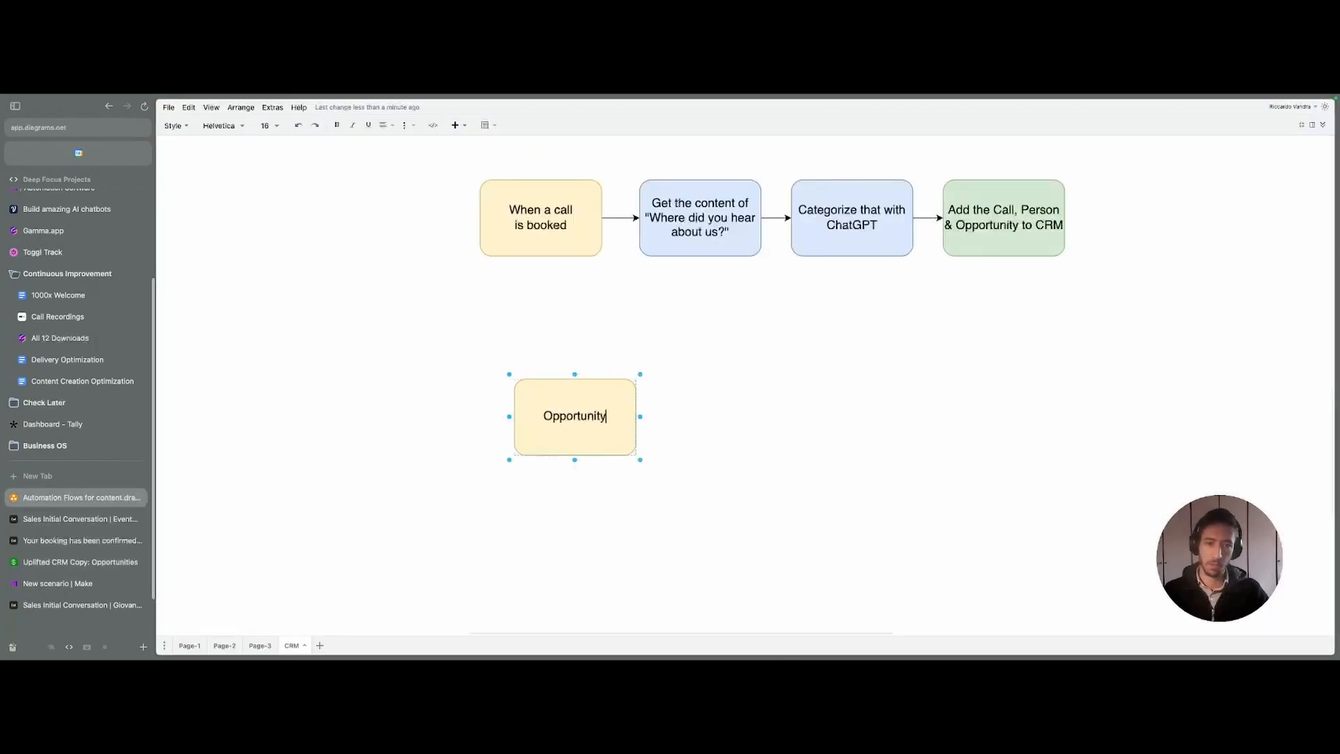
pyautogui.click(768, 448)
pyautogui.click(613, 434)
pyautogui.moveTo(599, 436); pyautogui.dragTo(740, 427)
pyautogui.doubleClick(730, 416)
pyautogui.write('People')
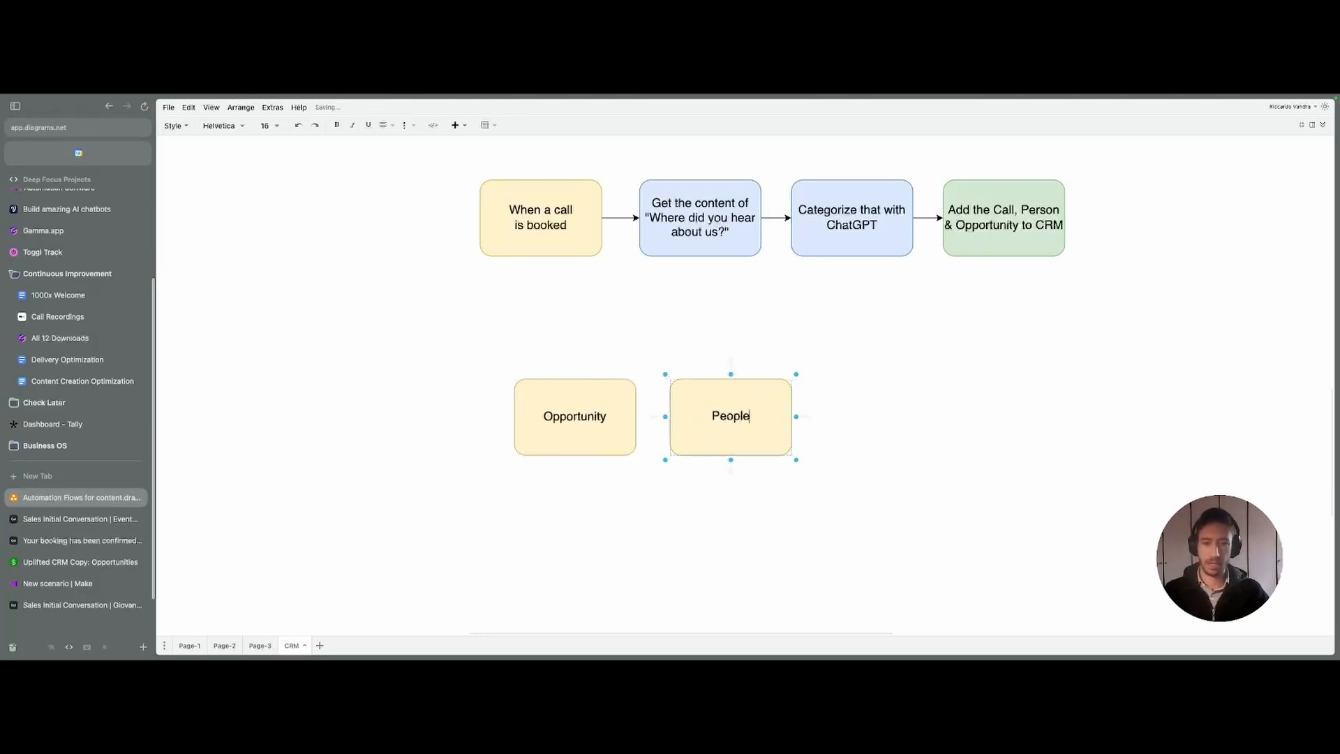
pyautogui.press('Escape')
pyautogui.moveTo(774, 418); pyautogui.dragTo(911, 418)
pyautogui.doubleClick(891, 419)
pyautogui.write('Calls')
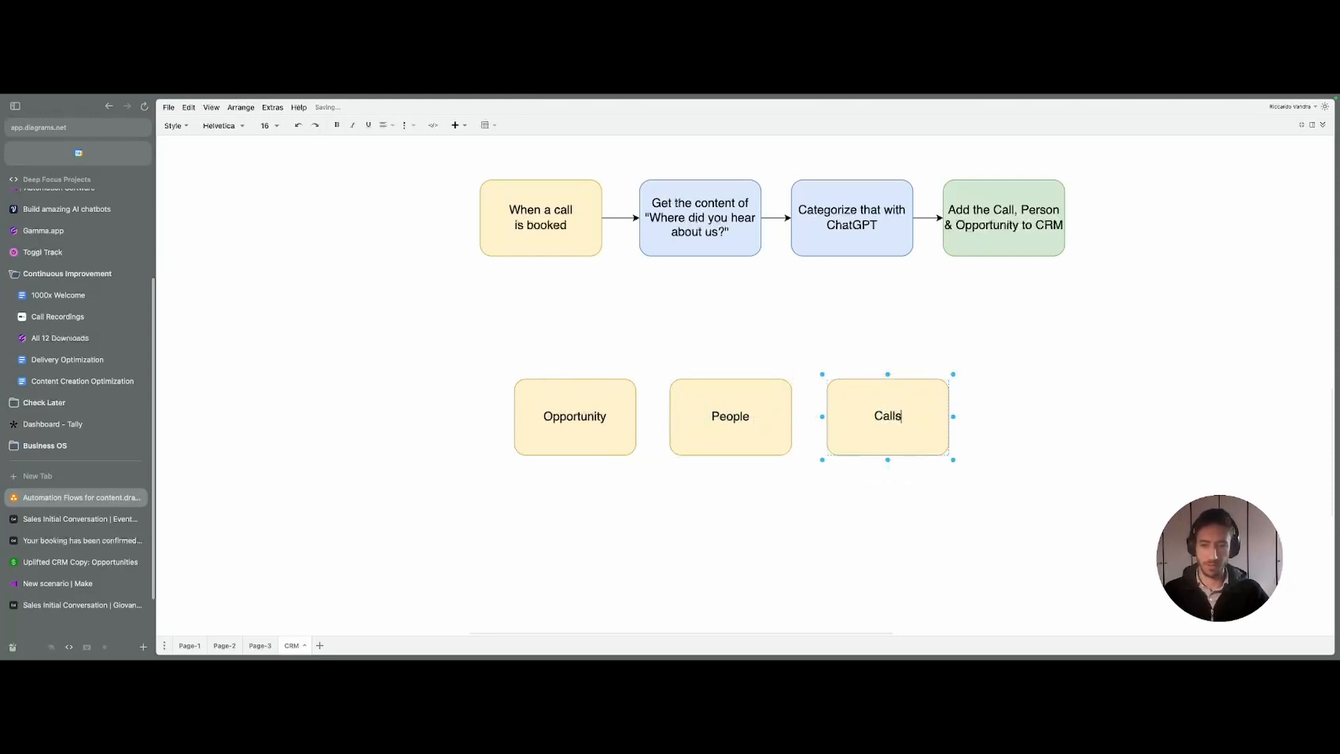
pyautogui.press('Escape')
# - Place a copy of the Calls box below the Opportunity, People and Calls row
pyautogui.click(385, 292)
pyautogui.moveTo(385, 293); pyautogui.dragTo(1211, 568)
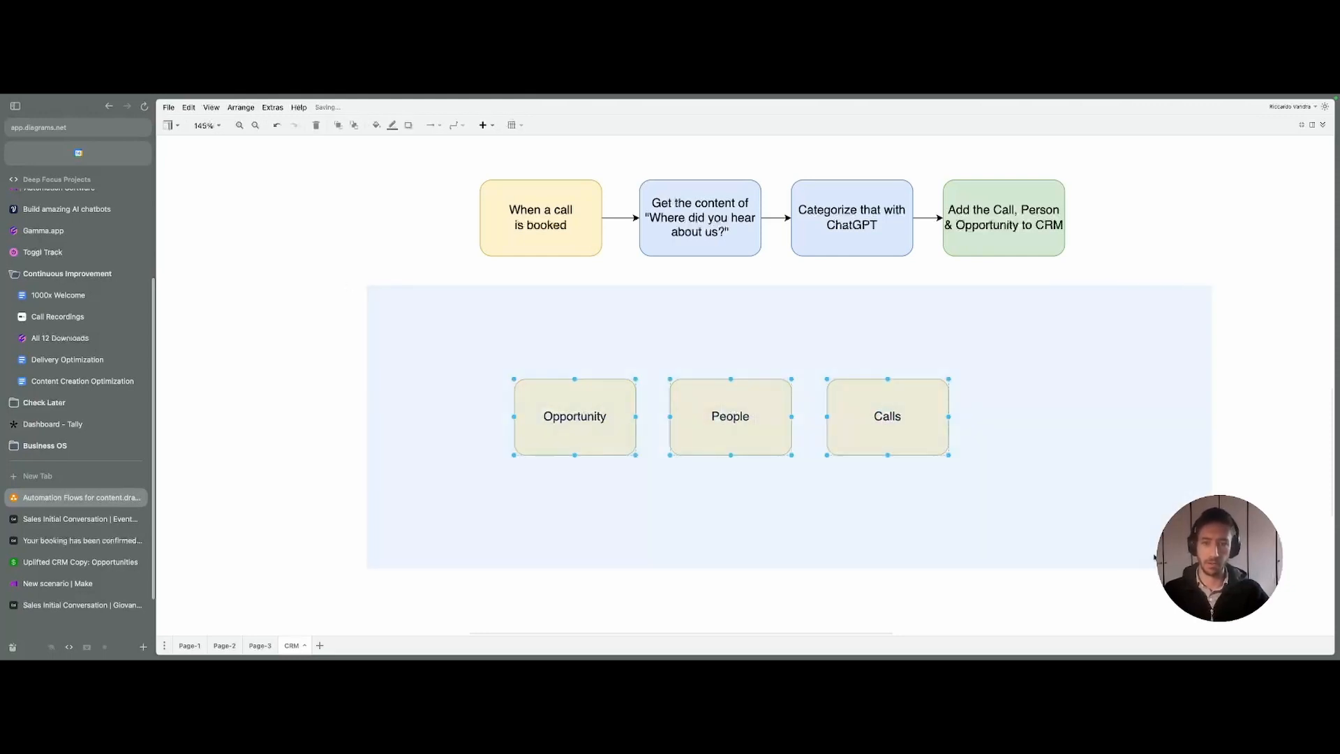
pyautogui.click(1002, 502)
pyautogui.scroll(-1, 1002, 502)
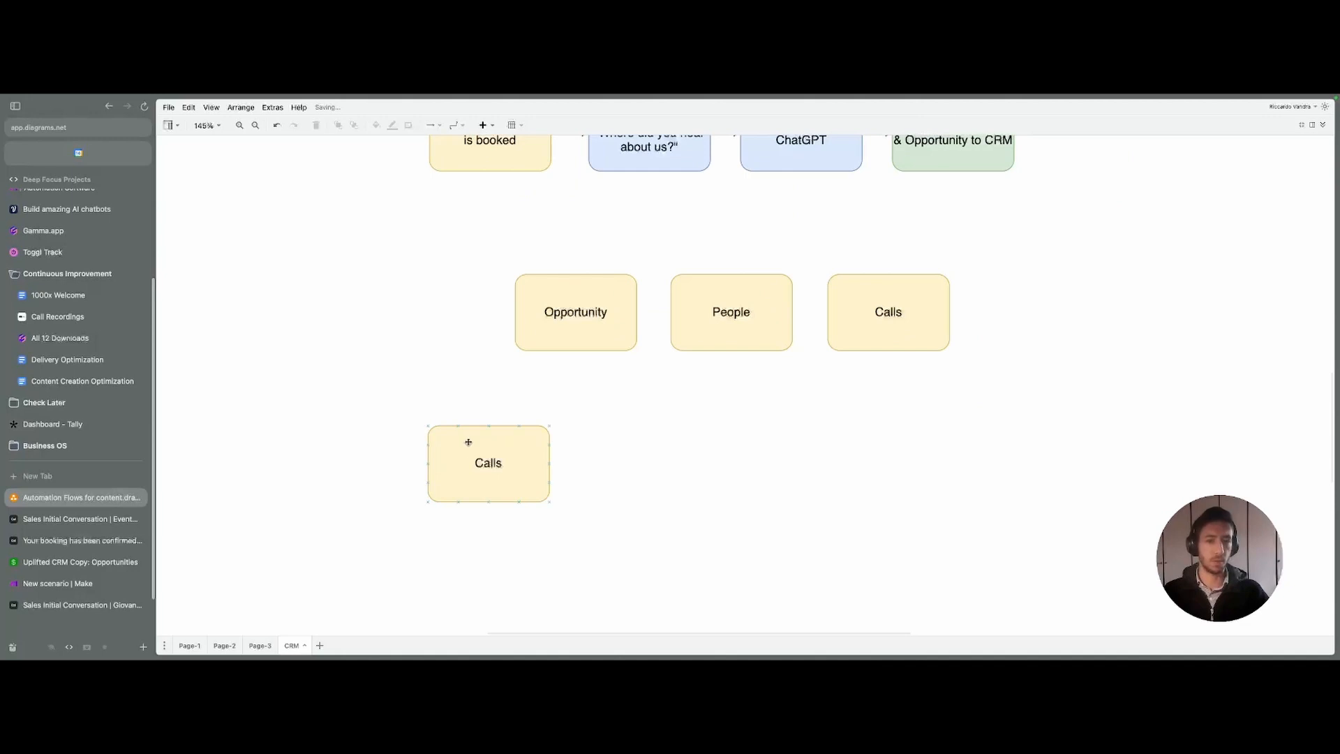
pyautogui.moveTo(502, 466); pyautogui.dragTo(525, 493)
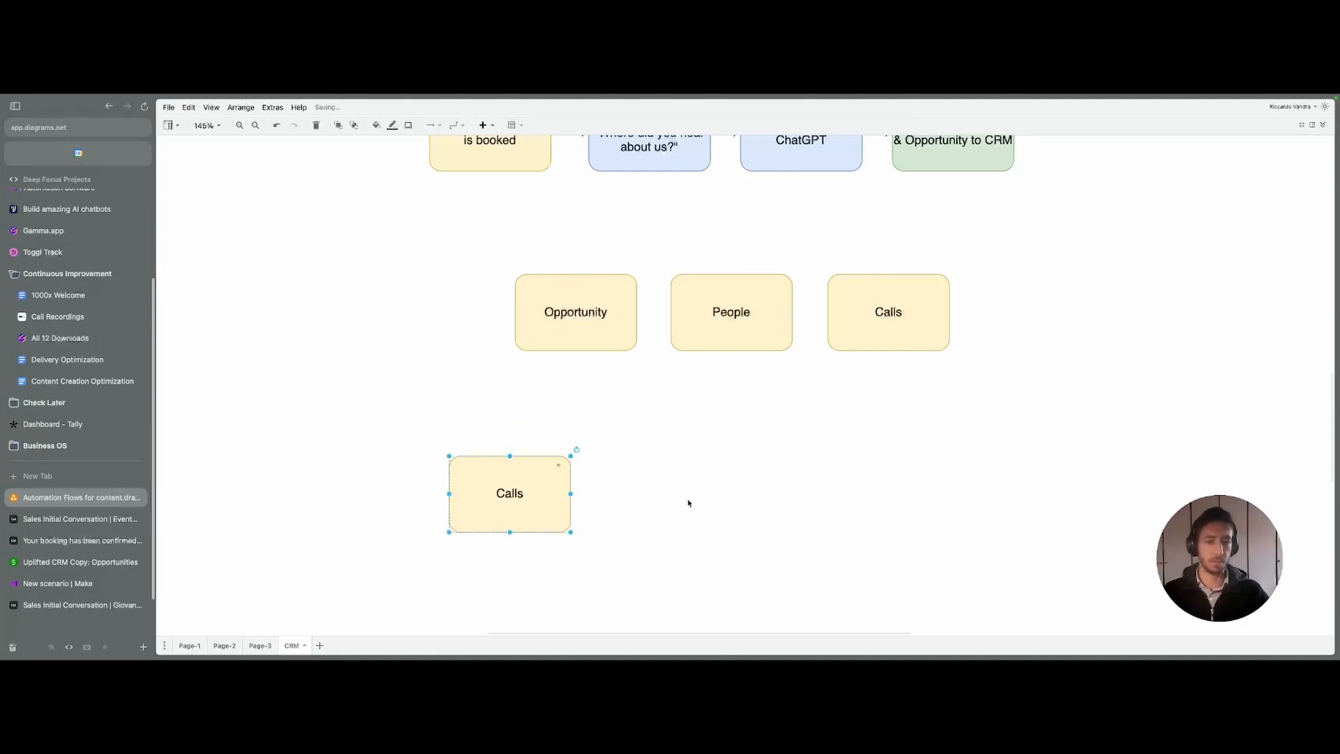
pyautogui.click(698, 506)
pyautogui.scroll(-1, 700, 509)
pyautogui.moveTo(525, 437); pyautogui.dragTo(534, 459)
pyautogui.click(622, 497)
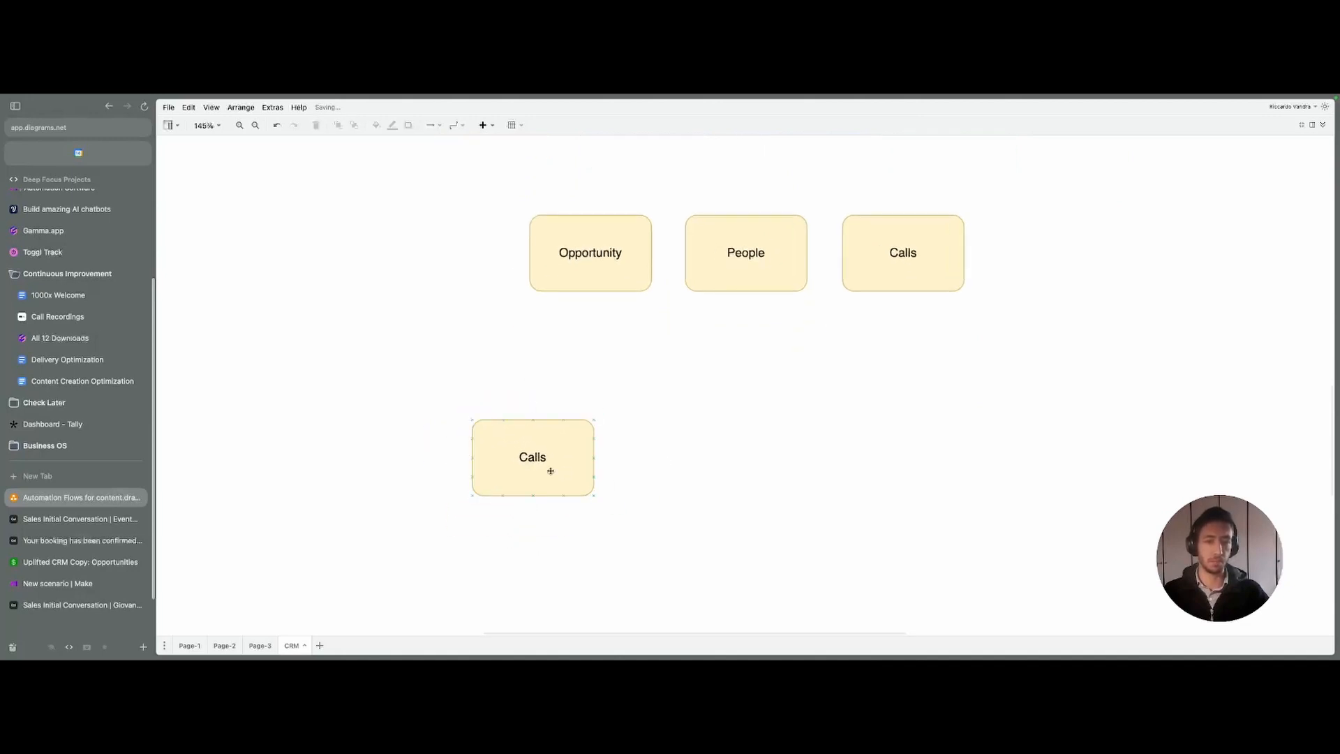
pyautogui.click(548, 452)
pyautogui.click(679, 484)
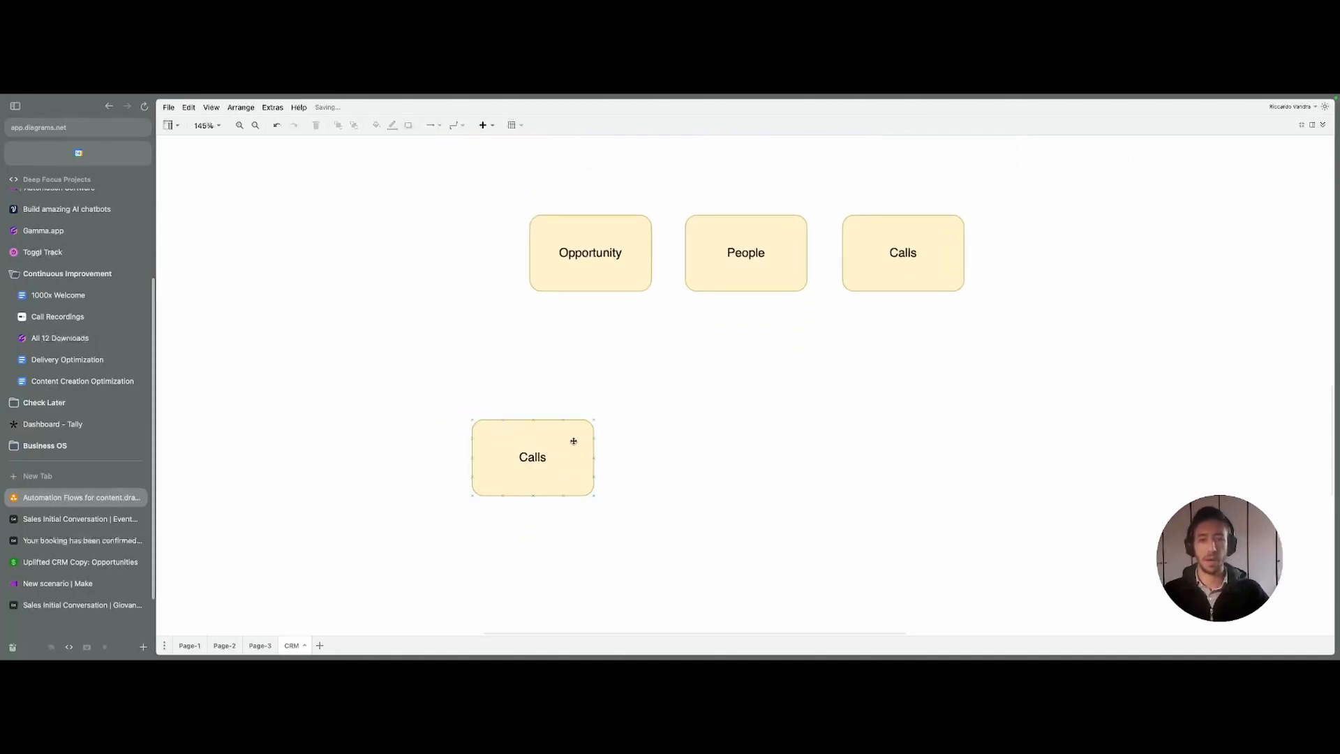
# - Nudge the lower Calls box into position beneath the row
pyautogui.scroll(-1, 685, 491)
pyautogui.moveTo(554, 440); pyautogui.dragTo(588, 427)
pyautogui.click(728, 451)
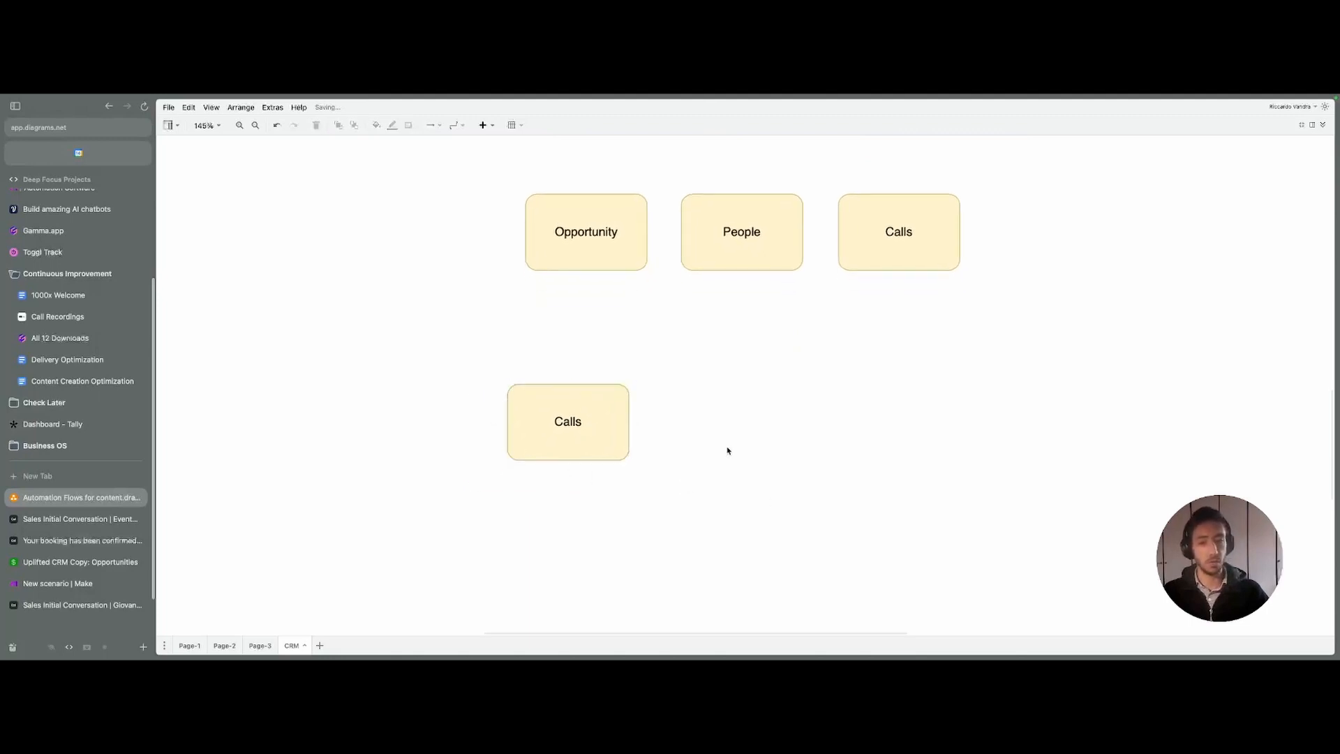
pyautogui.moveTo(527, 434)
pyautogui.mouseDown()
pyautogui.moveTo(559, 431)
pyautogui.moveTo(534, 419)
pyautogui.mouseUp()
pyautogui.click(761, 430)
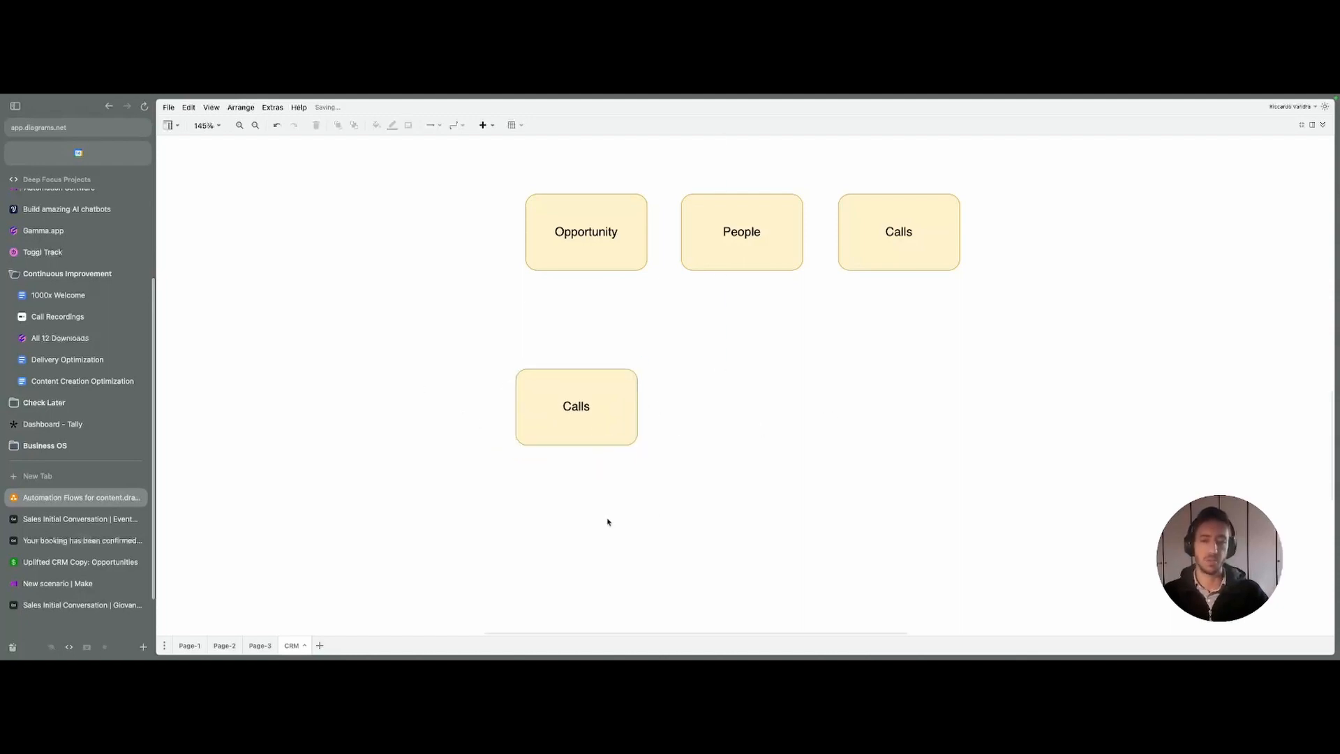
pyautogui.moveTo(496, 360); pyautogui.dragTo(705, 462)
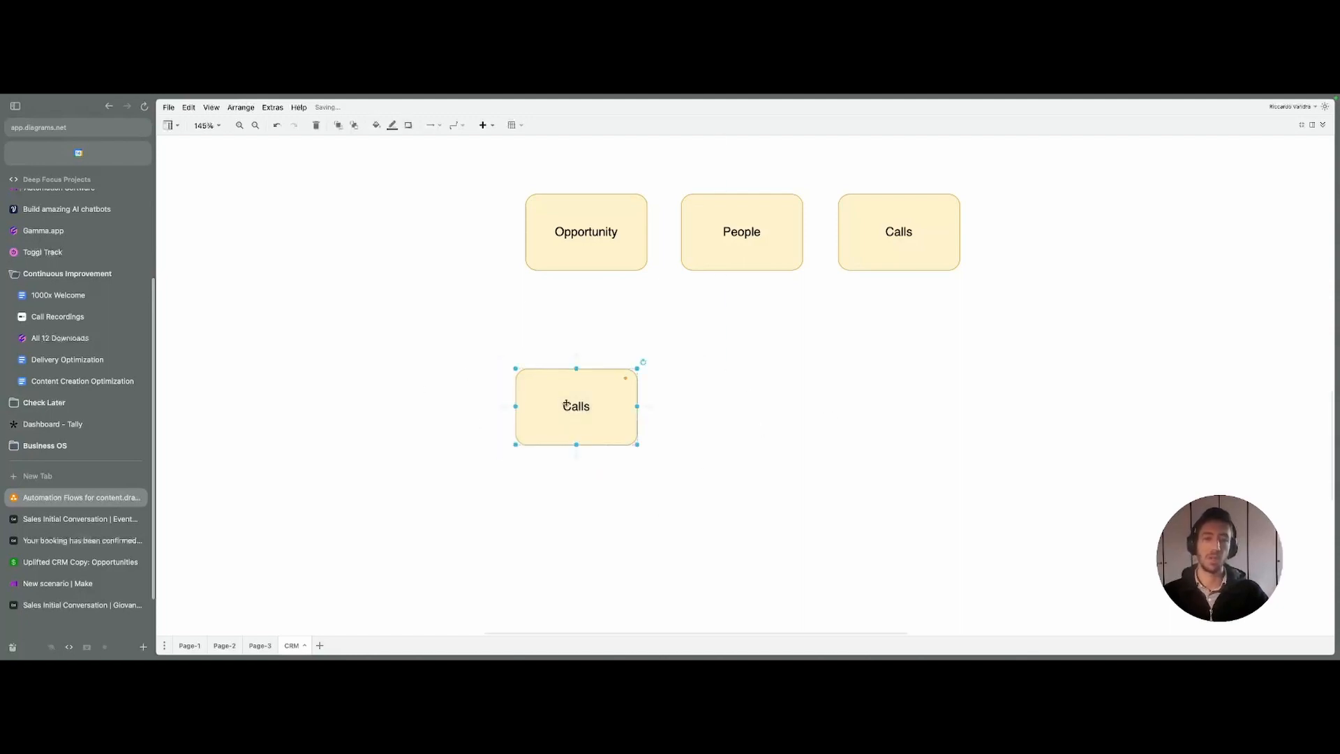
pyautogui.click(791, 442)
pyautogui.moveTo(583, 389); pyautogui.dragTo(578, 391)
pyautogui.click(465, 372)
pyautogui.moveTo(467, 341); pyautogui.dragTo(722, 532)
pyautogui.press('Escape')
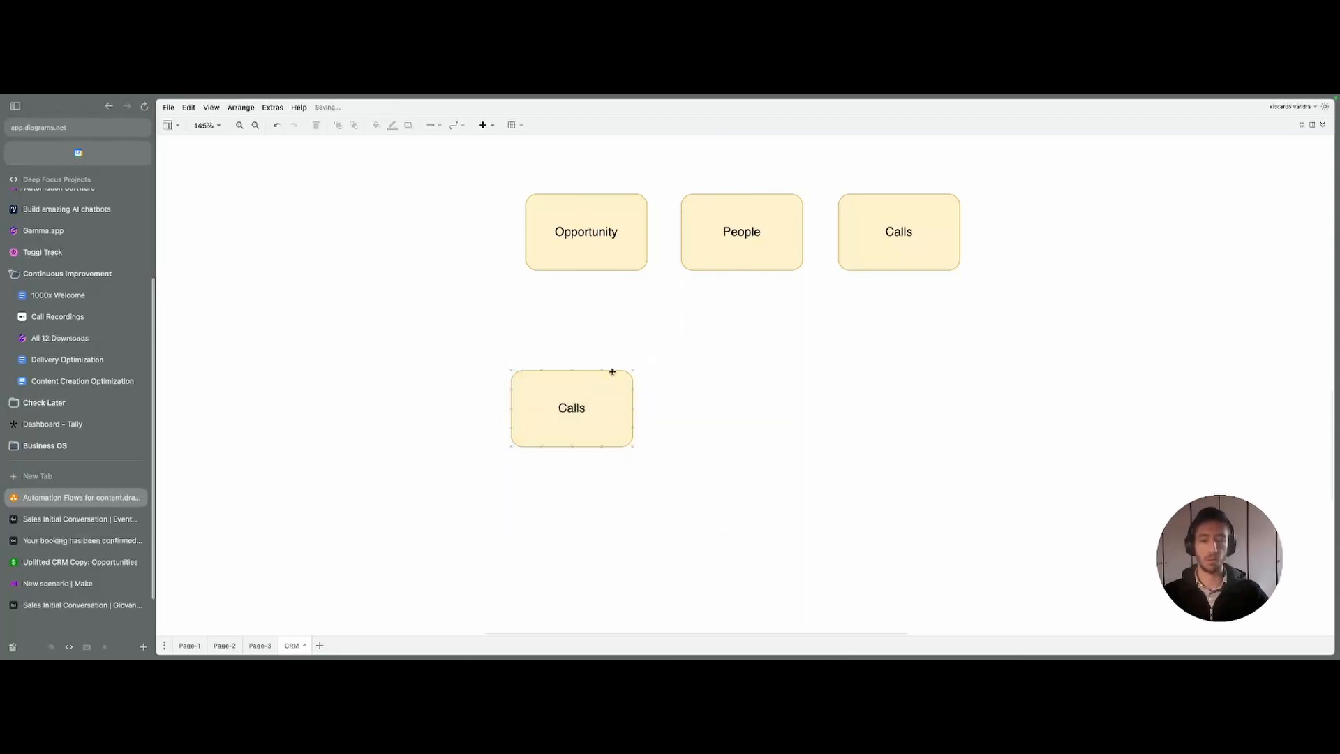
pyautogui.click(727, 381)
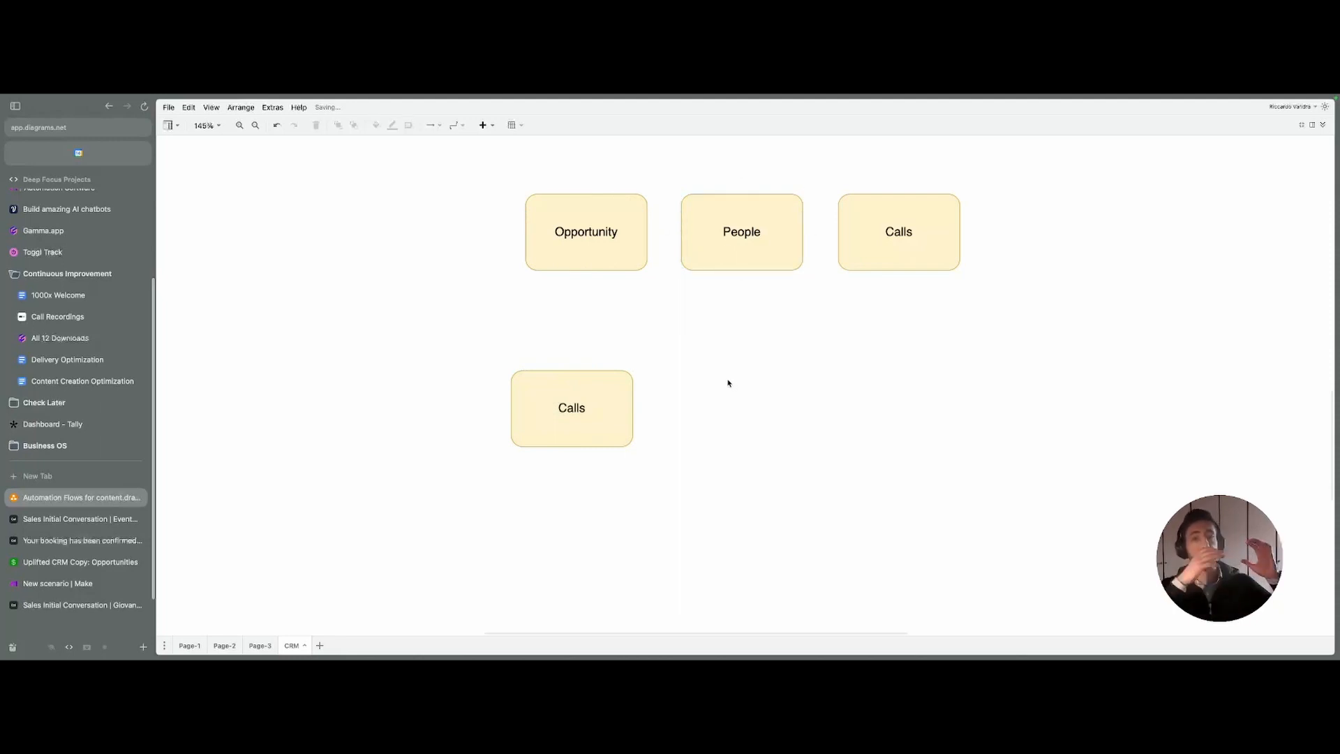
# - Recenter the canvas, lower the Calls box slightly, and show the Shapes and Format panels
pyautogui.scroll(2, 723, 329)
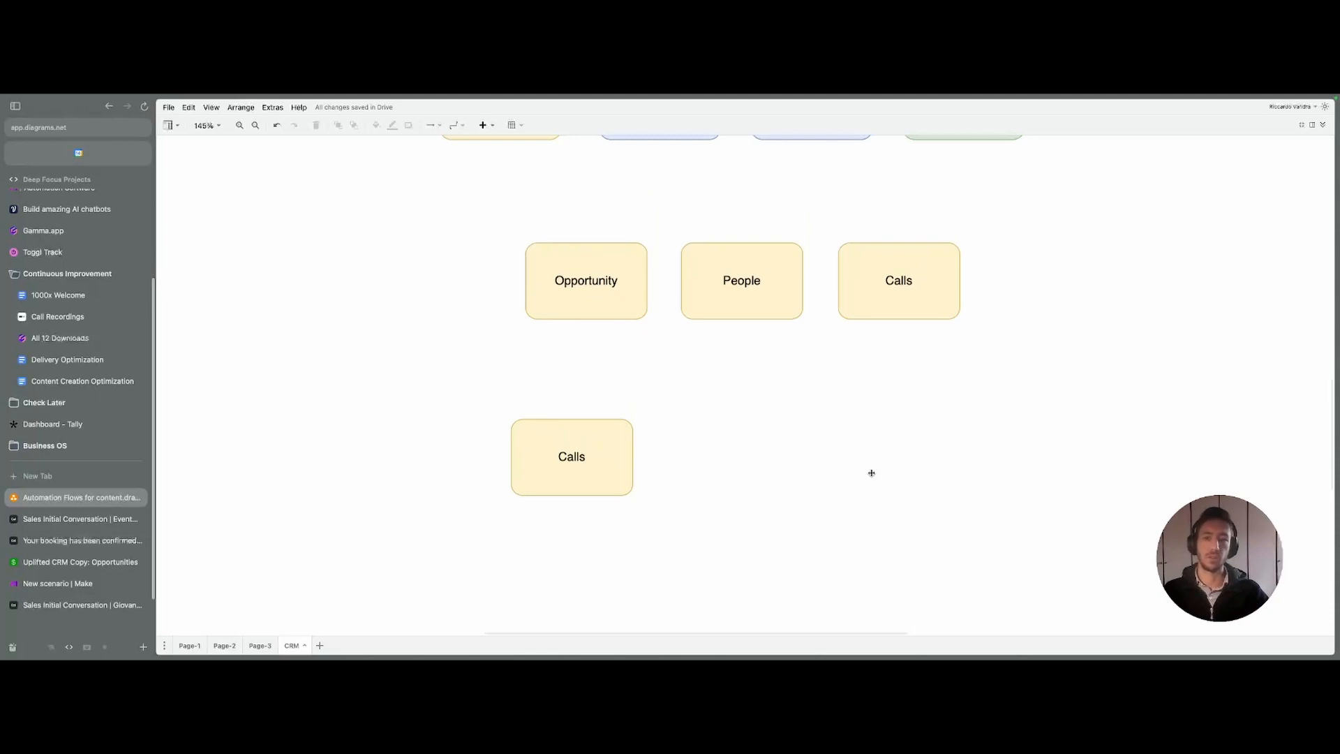
pyautogui.moveTo(871, 473); pyautogui.dragTo(867, 421)
pyautogui.moveTo(581, 418)
pyautogui.mouseDown()
pyautogui.moveTo(604, 418)
pyautogui.moveTo(590, 423)
pyautogui.mouseUp()
pyautogui.scroll(5, 659, 314)
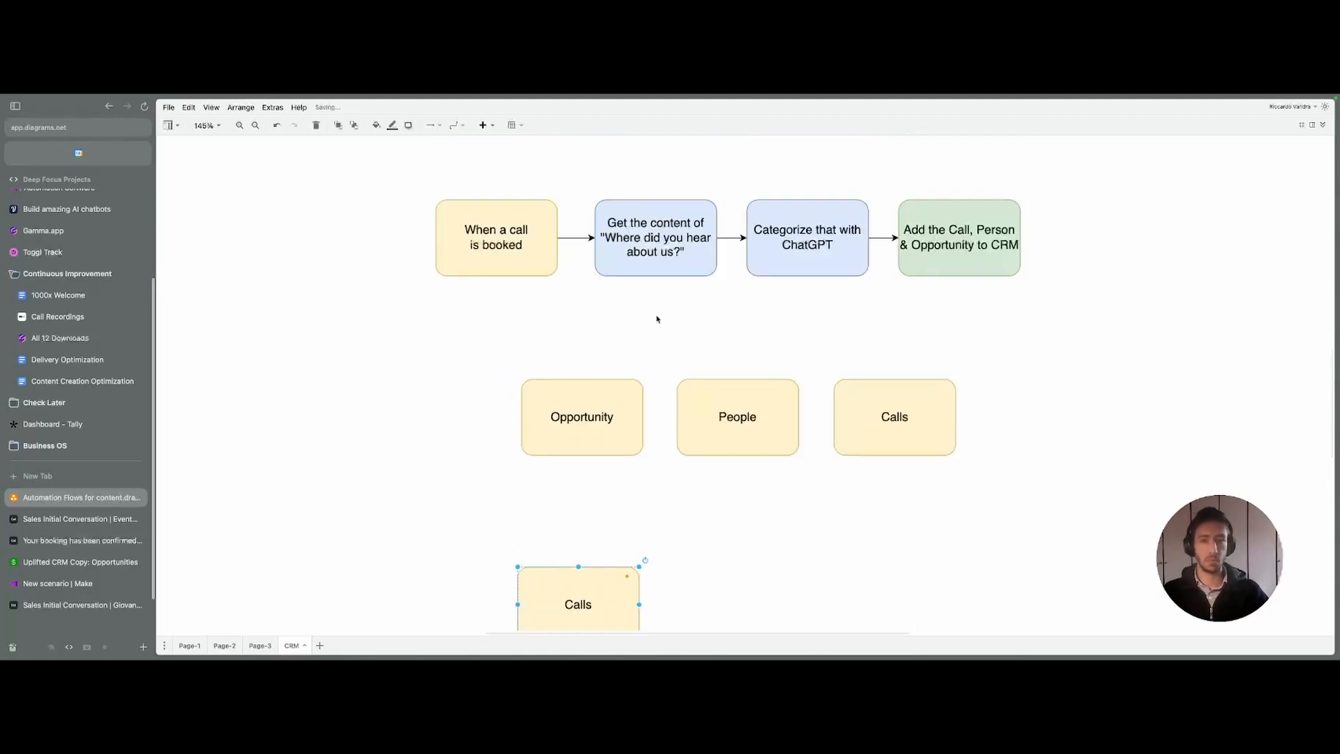
pyautogui.scroll(-5, 577, 461)
pyautogui.click(254, 168)
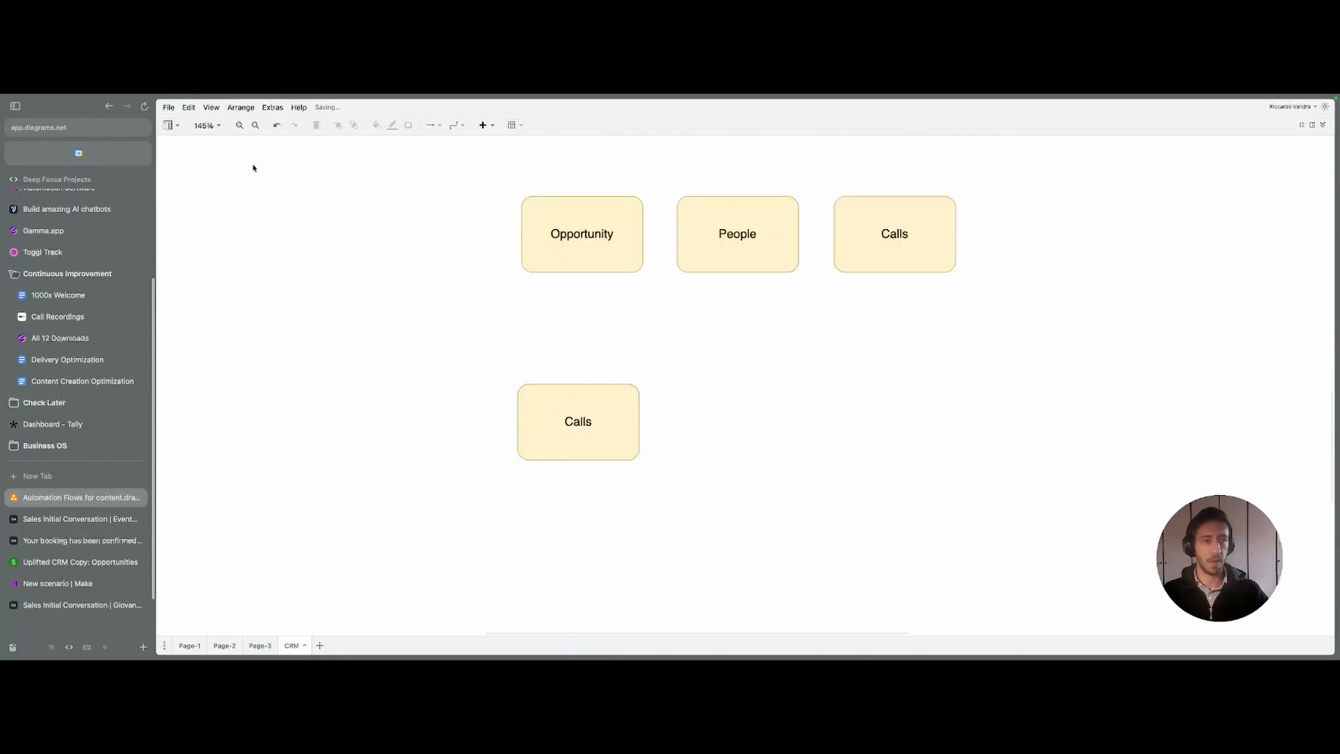
pyautogui.click(1321, 125)
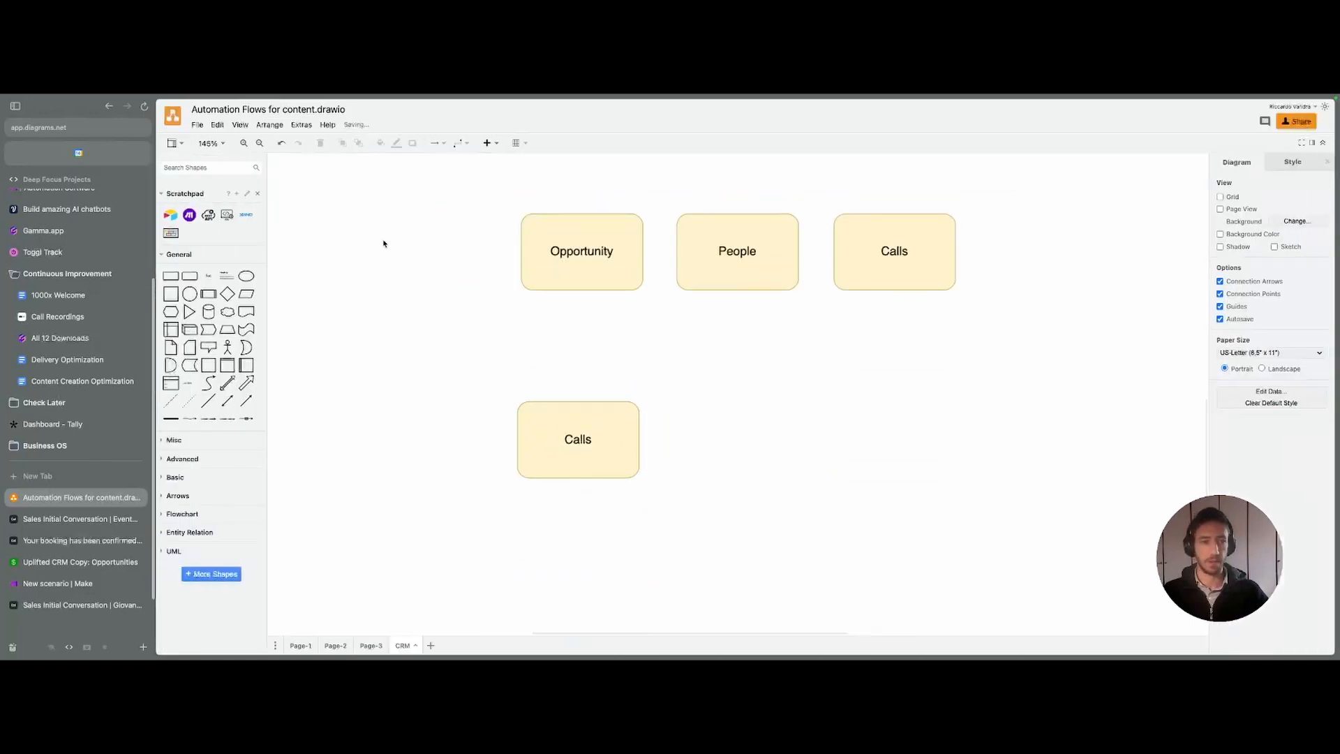
# - Add the caption 'When a new prospect books a call' and rename the lower box 'Call is created in CRM'
pyautogui.moveTo(237, 291); pyautogui.dragTo(534, 362)
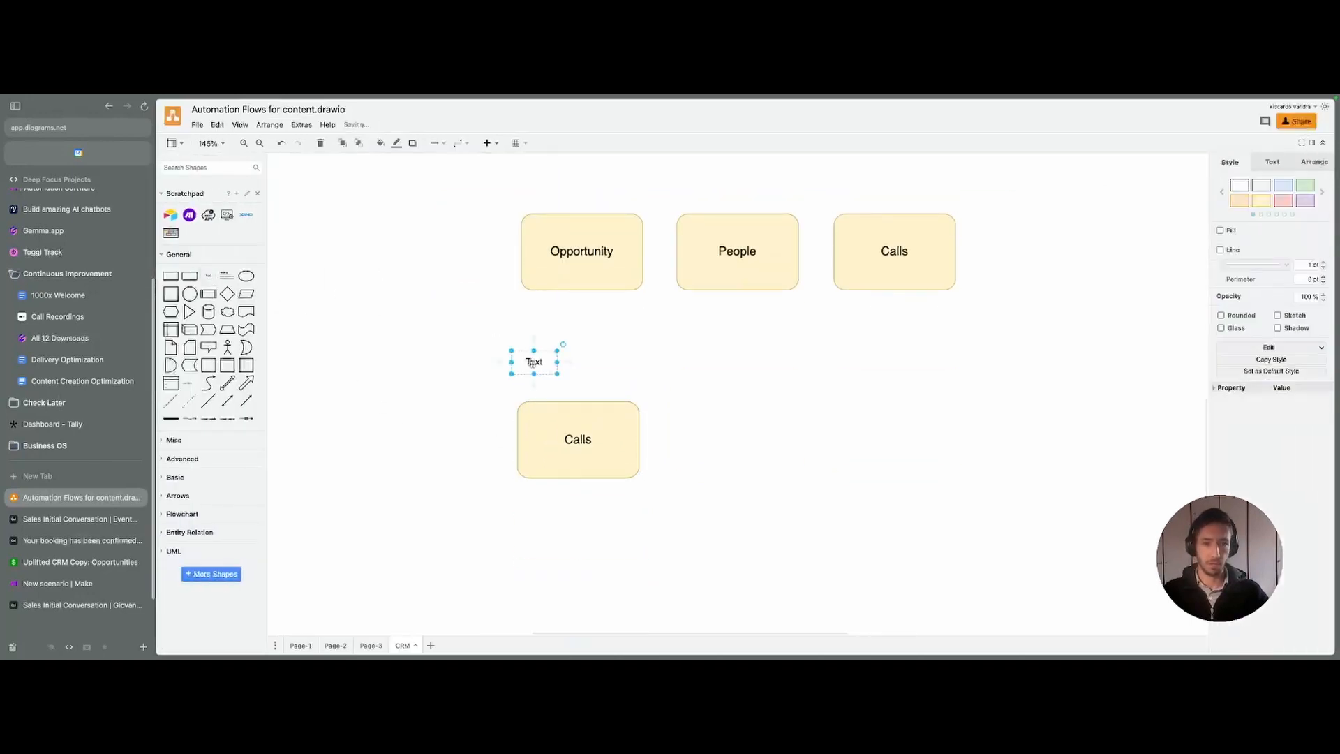
pyautogui.write('When ')
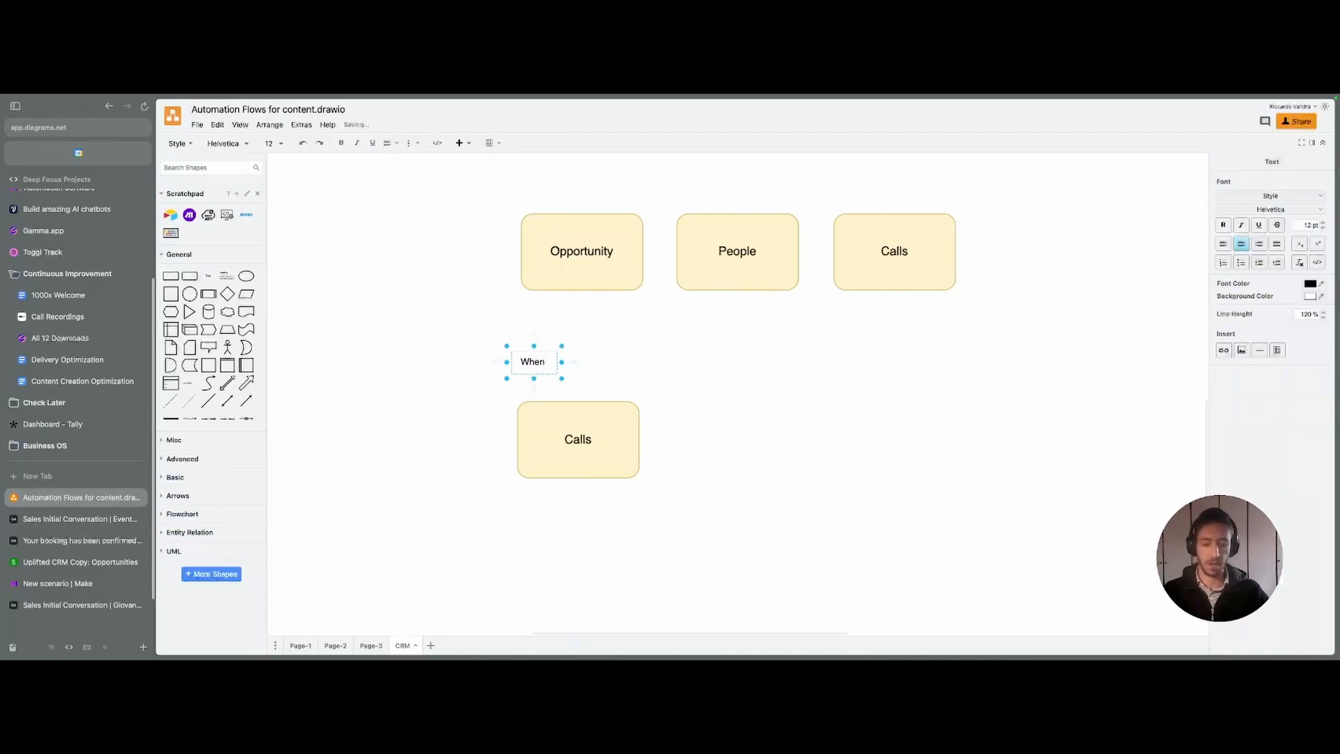
pyautogui.write('a new prospect books ')
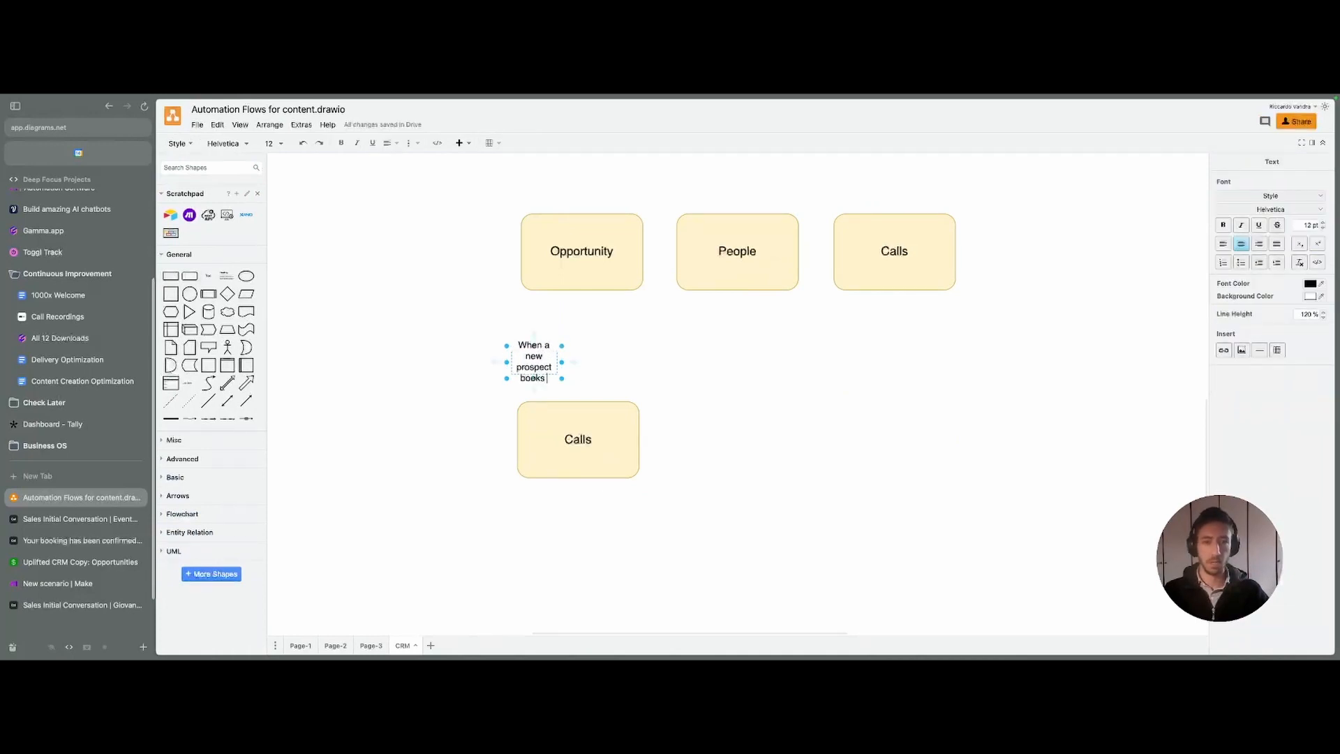
pyautogui.write('a call')
pyautogui.click(578, 439)
pyautogui.write('Call is c')
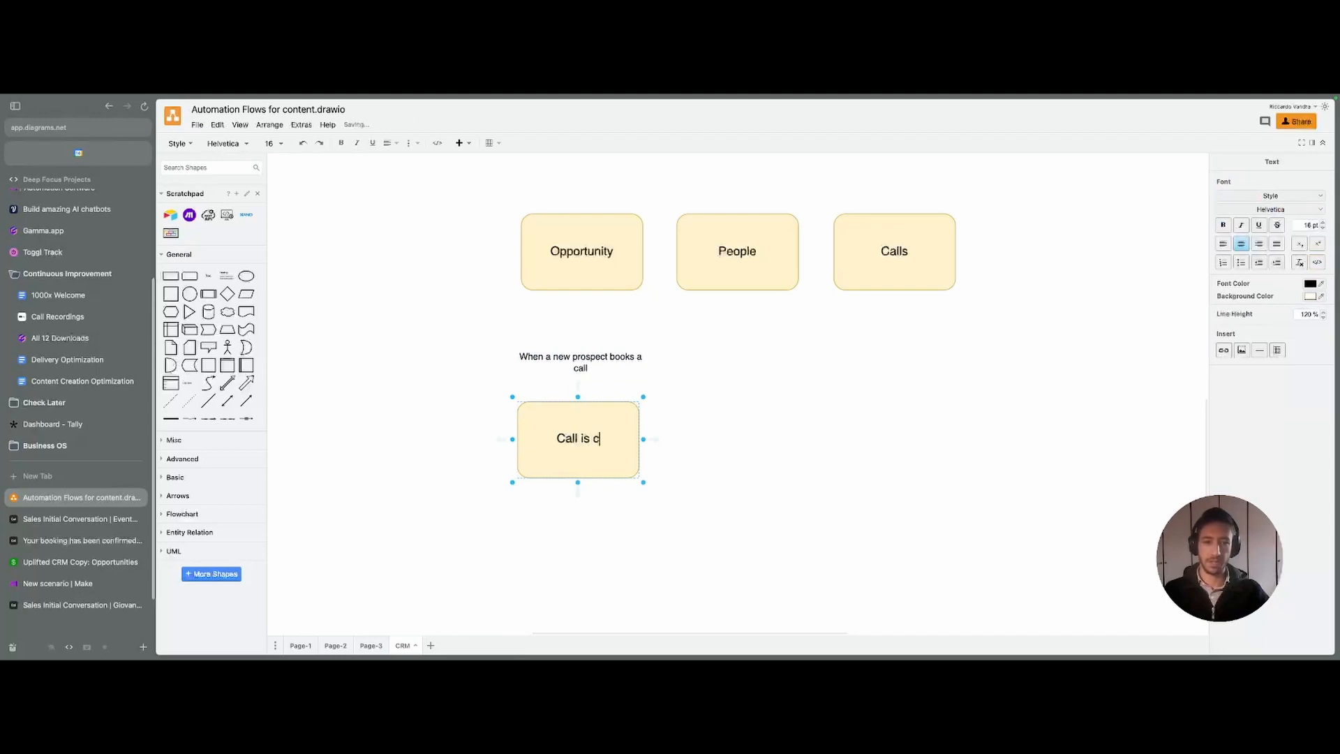
pyautogui.write('reated in CRM')
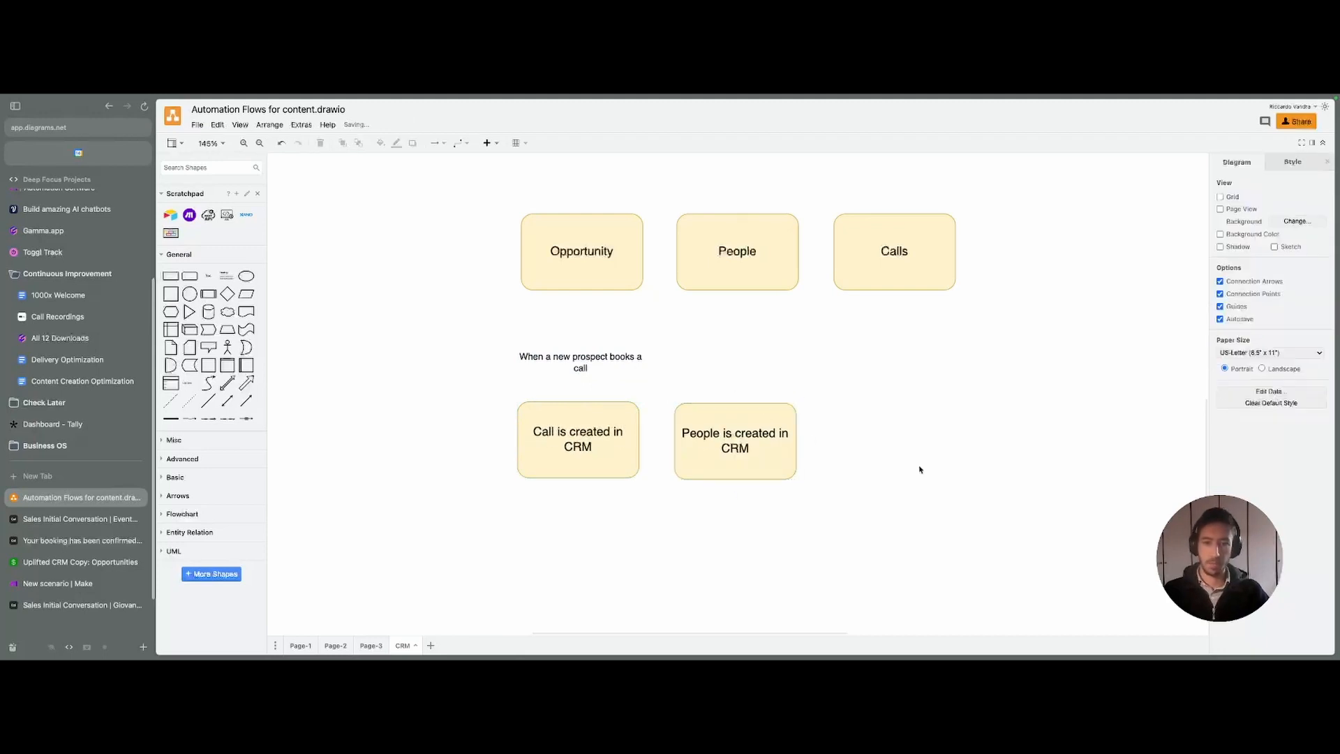
# - Duplicate the People box as 'Opportunity is created in CRM' and align it in the row
pyautogui.click(753, 443)
pyautogui.press('super+d')
pyautogui.moveTo(759, 449); pyautogui.dragTo(897, 437)
pyautogui.doubleClick(897, 437)
pyautogui.doubleClick(872, 437)
pyautogui.write('Opportunity')
pyautogui.click(805, 529)
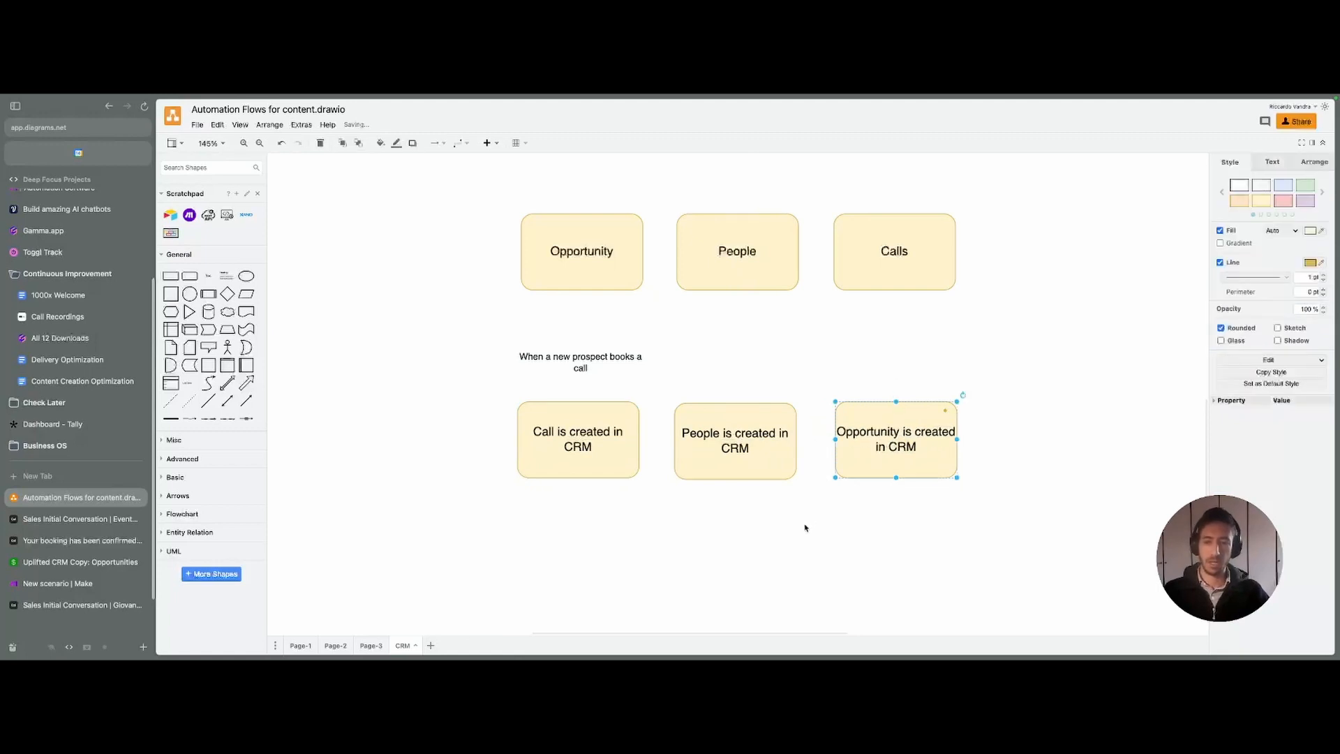
pyautogui.scroll(-2, 789, 530)
pyautogui.moveTo(719, 405); pyautogui.dragTo(716, 406)
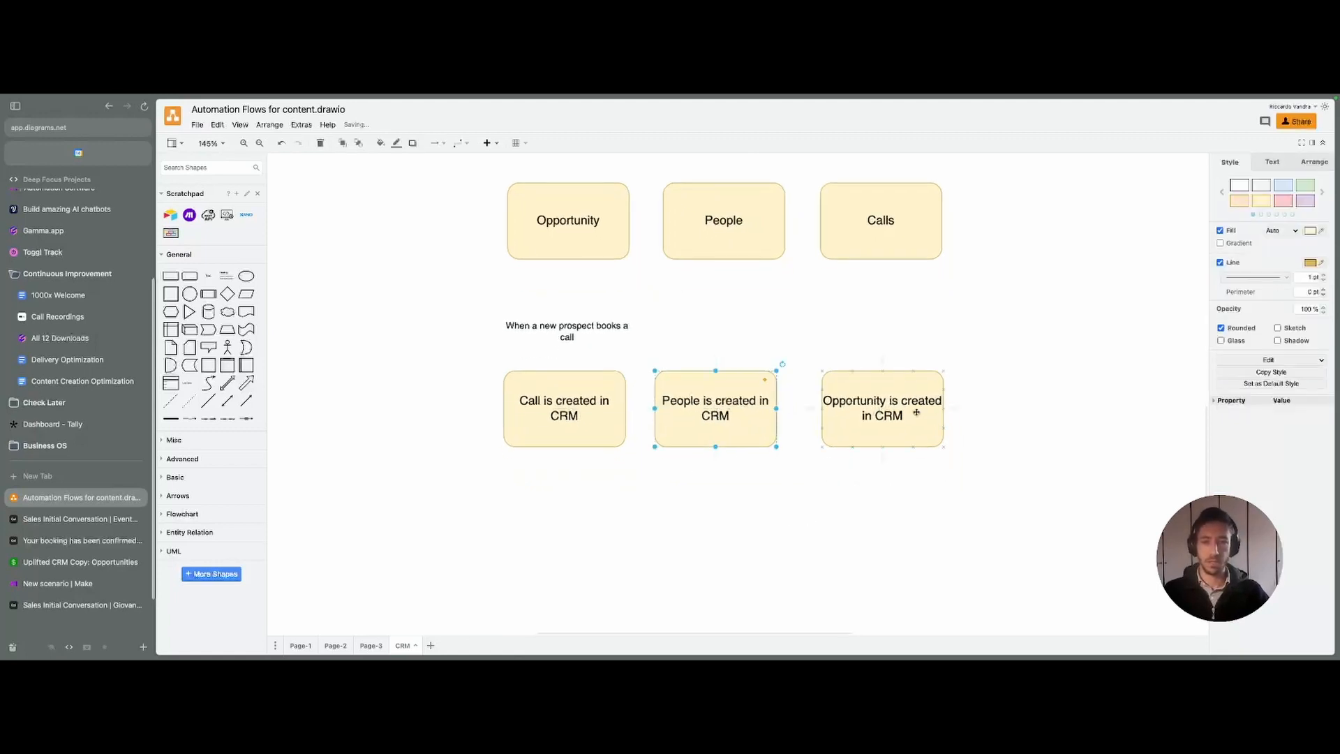
pyautogui.moveTo(882, 412); pyautogui.dragTo(874, 412)
pyautogui.click(282, 356)
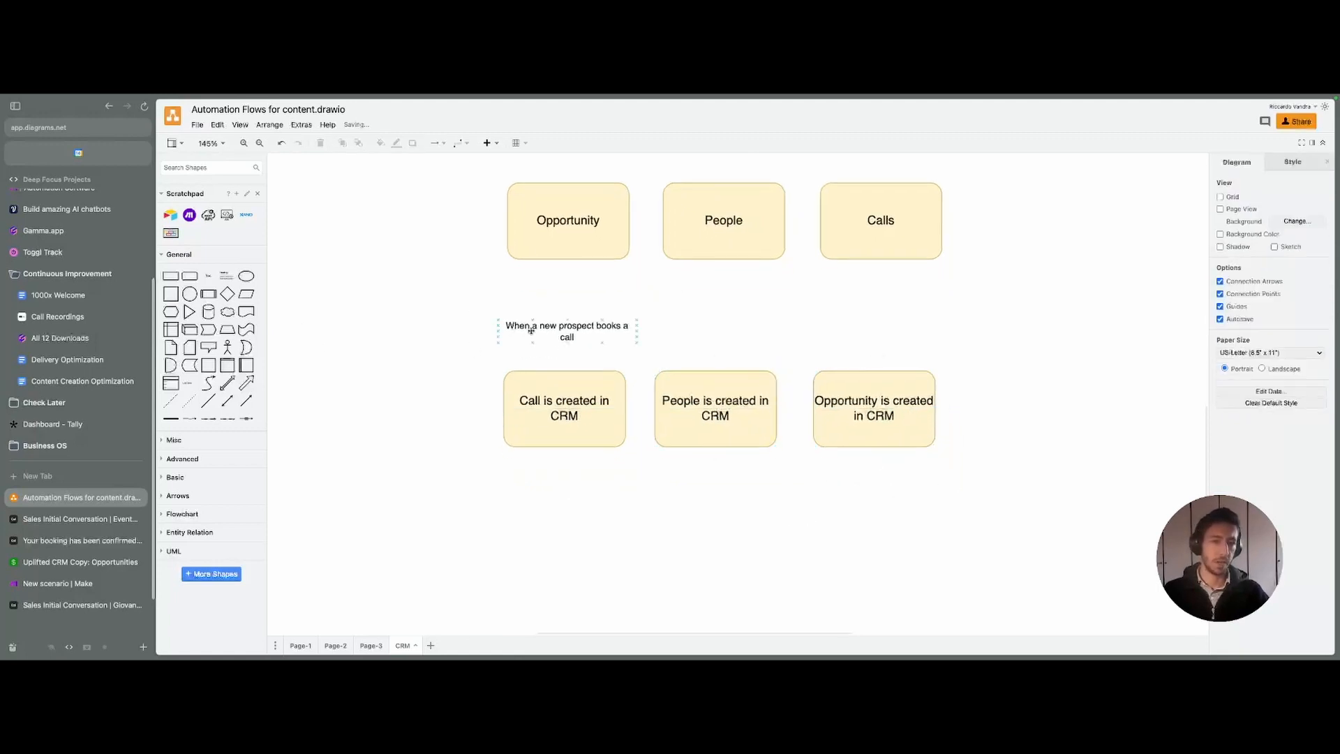
# - Copy the caption as 'When an existing prospect books a call' and place a Call box copy below it
pyautogui.click(530, 330)
pyautogui.moveTo(530, 330)
pyautogui.mouseDown()
pyautogui.moveTo(528, 505)
pyautogui.moveTo(525, 487)
pyautogui.mouseUp()
pyautogui.doubleClick(555, 483)
pyautogui.click(550, 486)
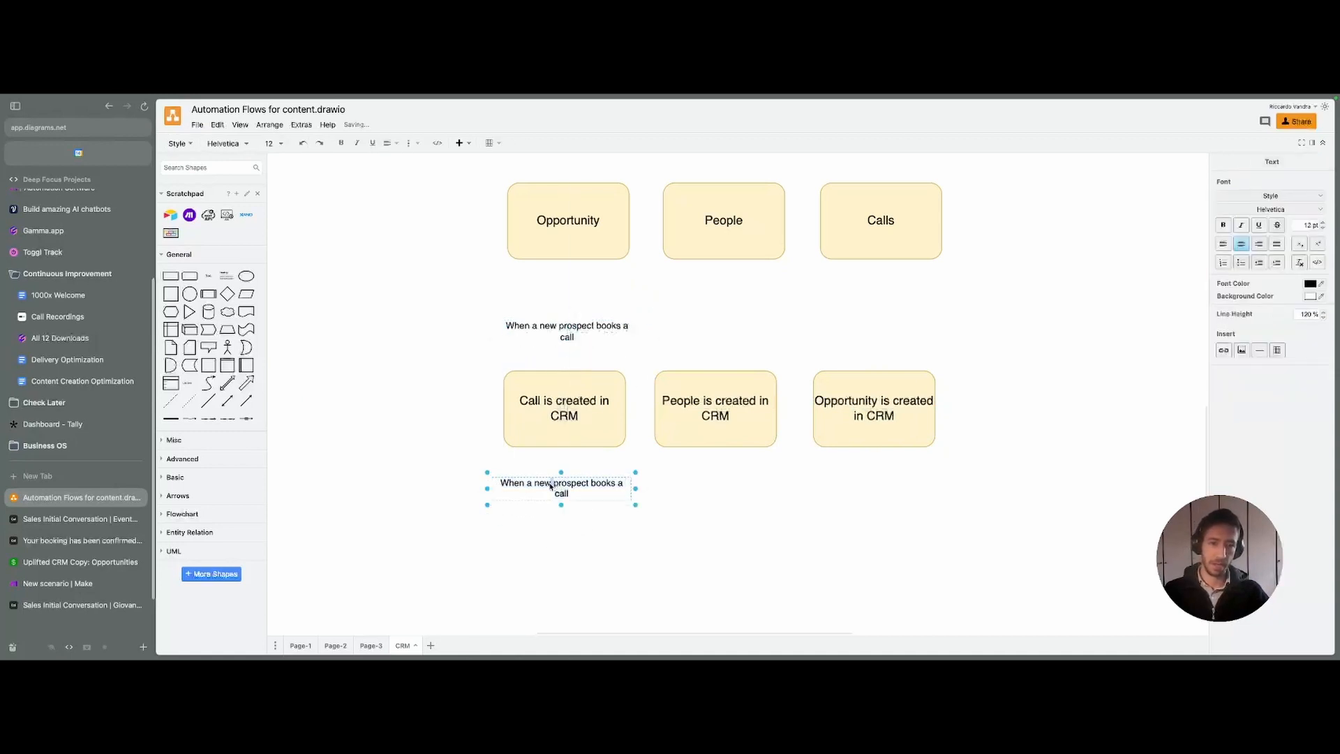
pyautogui.press('BackSpace')
pyautogui.press('BackSpace')
pyautogui.press('BackSpace')
pyautogui.press('BackSpace')
pyautogui.press('BackSpace')
pyautogui.write('n existing')
pyautogui.click(784, 568)
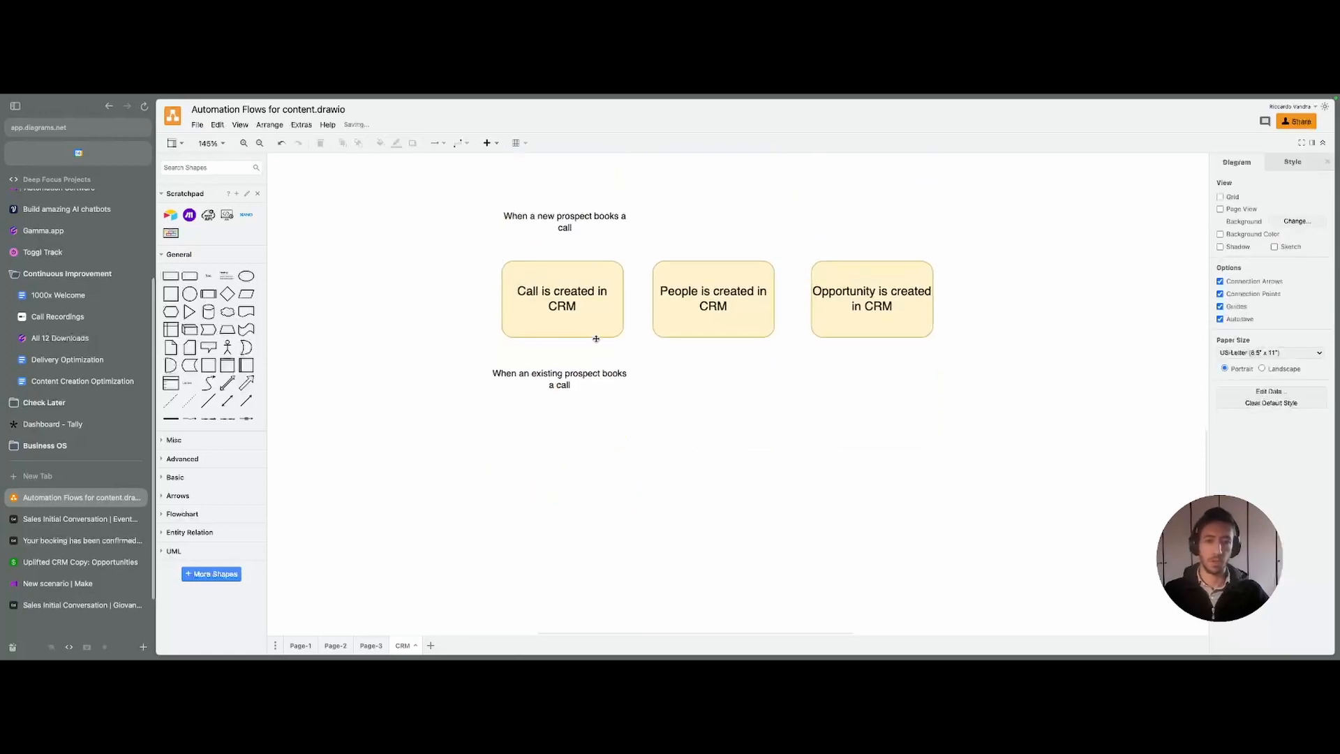
pyautogui.click(559, 307)
pyautogui.moveTo(558, 307)
pyautogui.mouseDown()
pyautogui.moveTo(558, 457)
pyautogui.moveTo(546, 459)
pyautogui.moveTo(573, 470)
pyautogui.mouseUp()
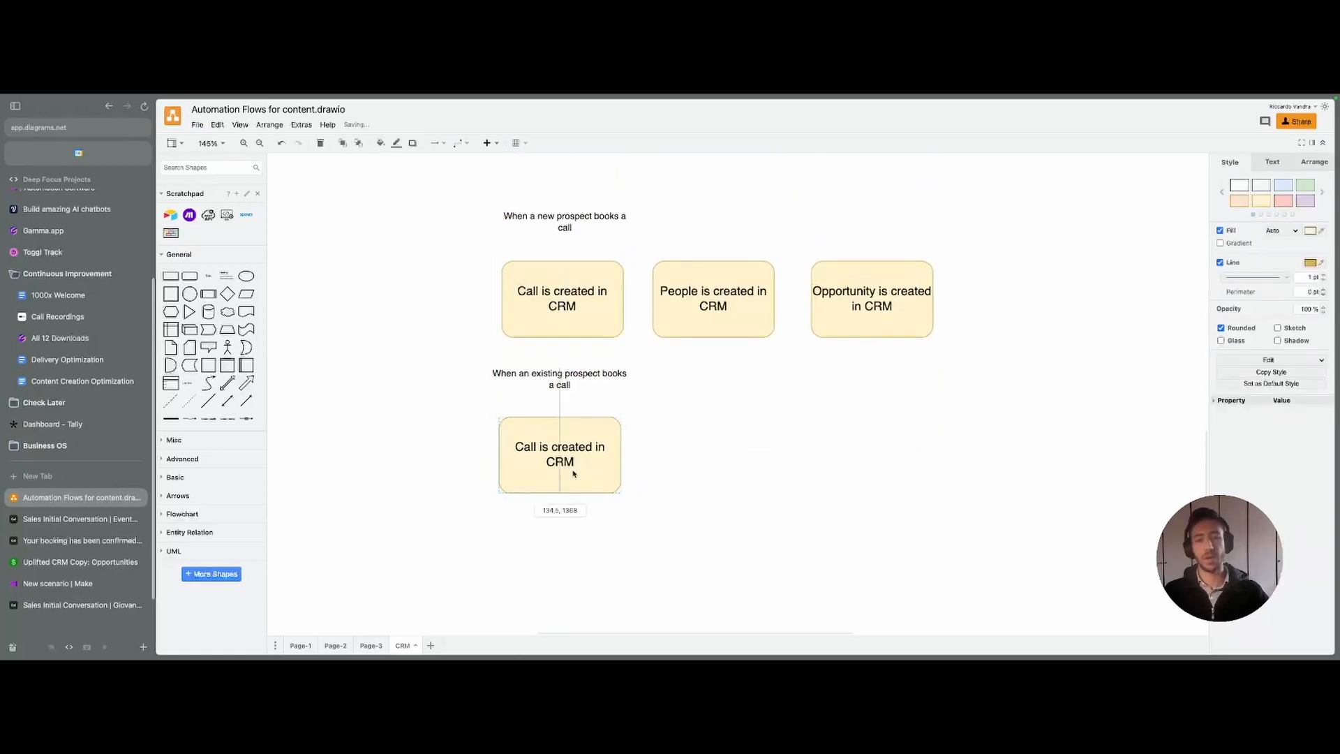
pyautogui.click(643, 478)
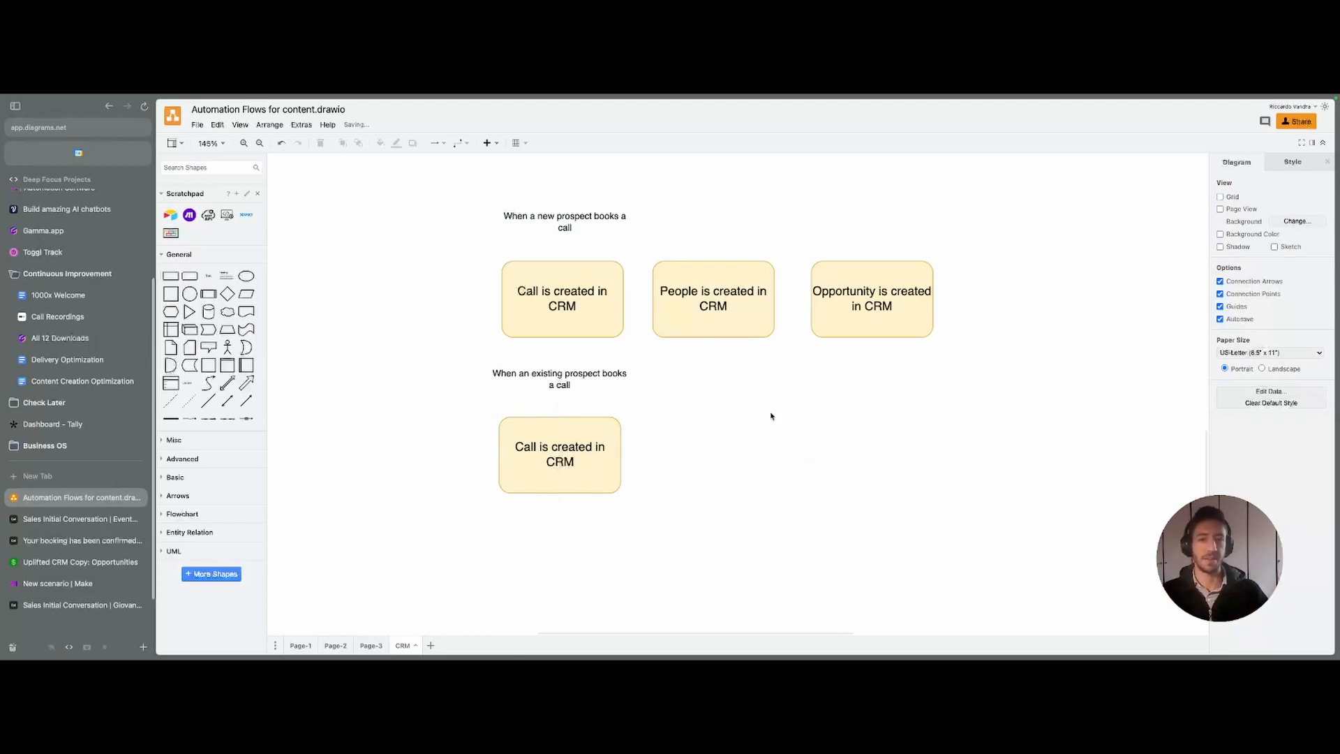
pyautogui.scroll(-3, 769, 439)
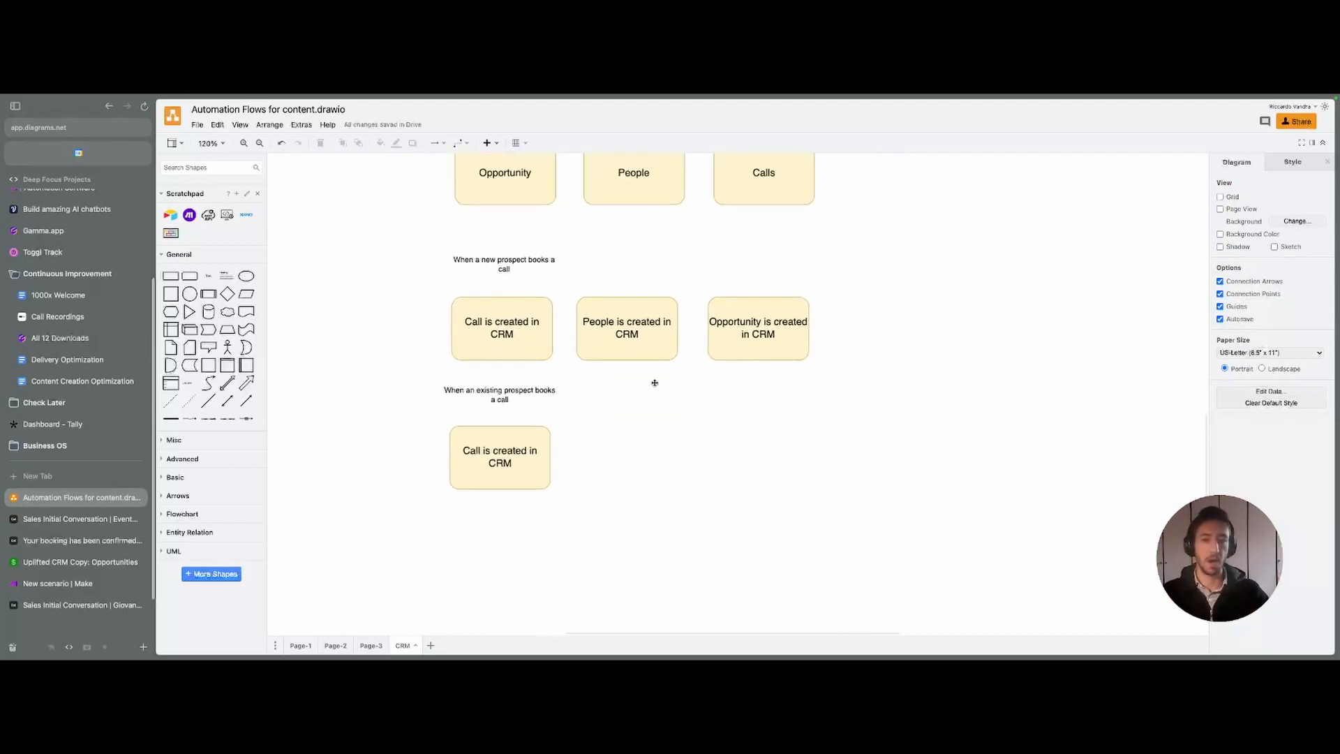
# - Copy the People box into the existing-prospect row as 'Search if person is in the CRM'
pyautogui.click(648, 358)
pyautogui.click(694, 377)
pyautogui.click(737, 328)
pyautogui.click(699, 462)
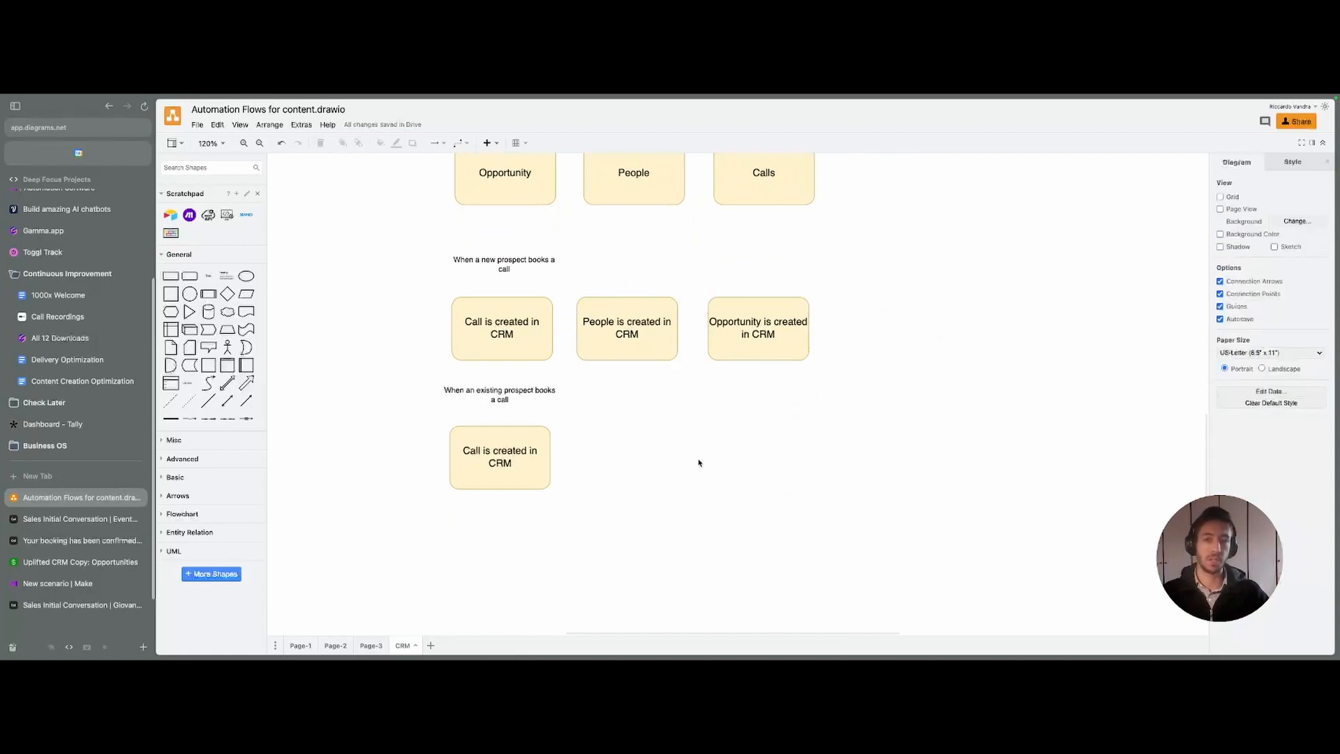
pyautogui.click(640, 320)
pyautogui.moveTo(639, 322); pyautogui.dragTo(629, 454)
pyautogui.moveTo(632, 450); pyautogui.dragTo(632, 450)
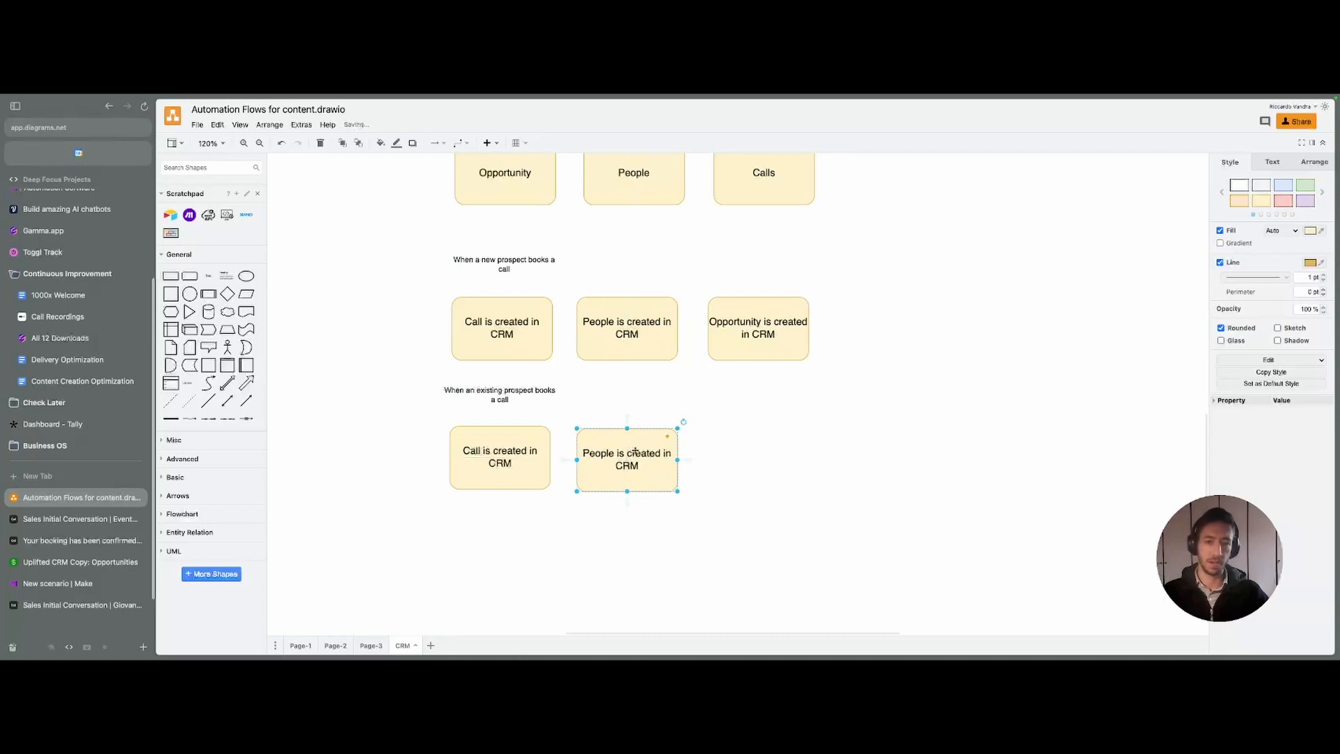
pyautogui.doubleClick(633, 450)
pyautogui.write('Search if perso')
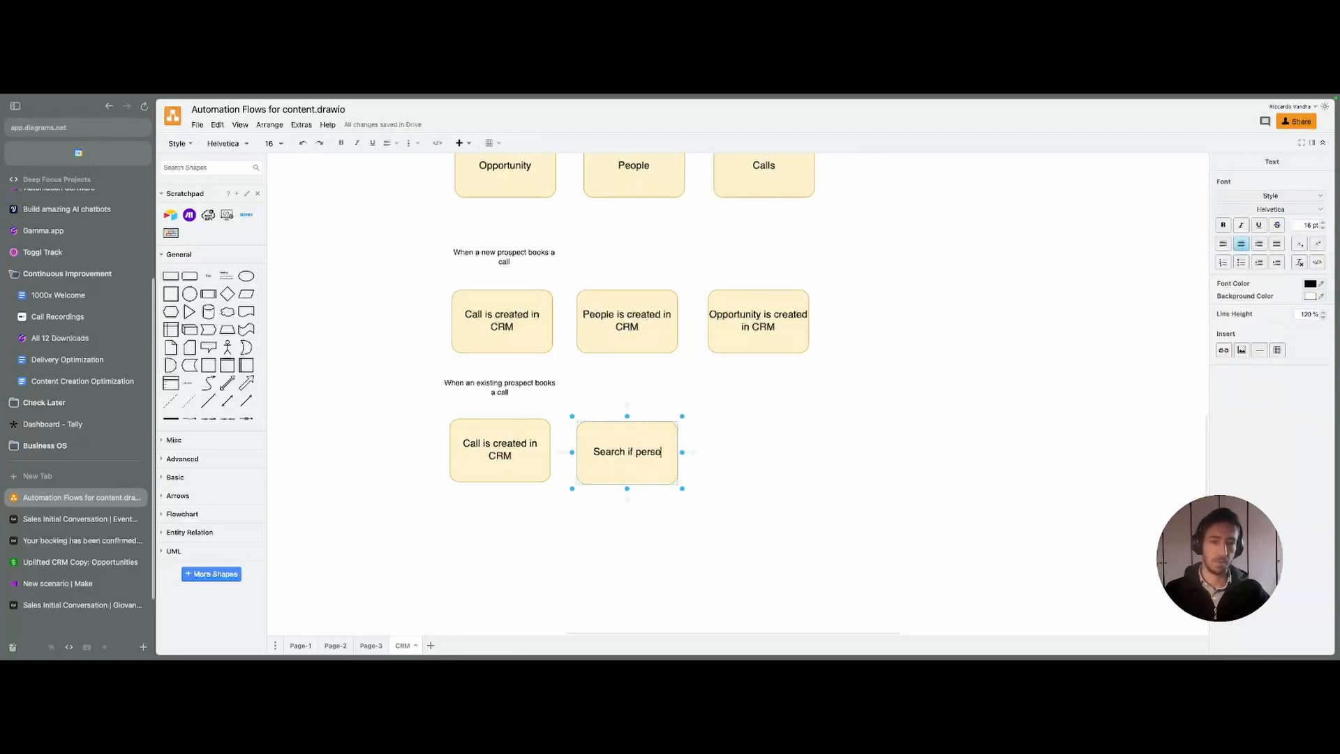
pyautogui.write('n is in the CR')
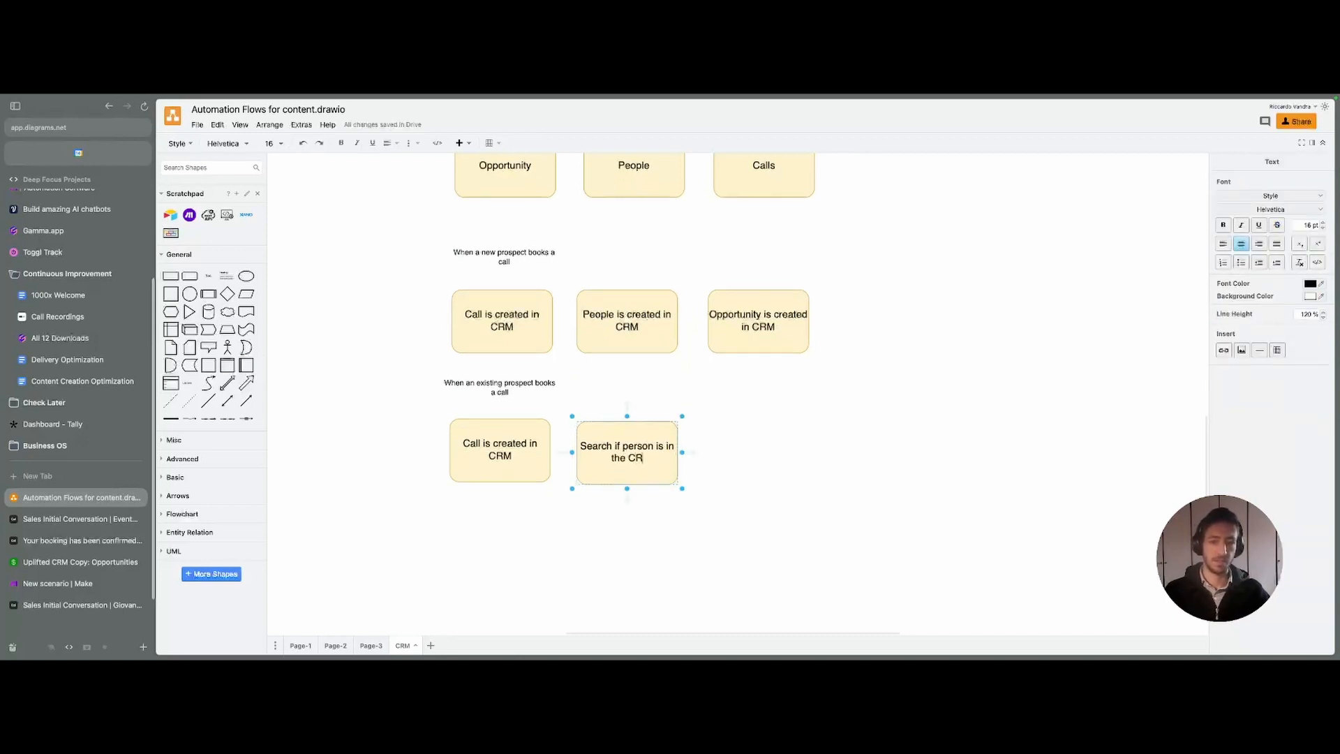
pyautogui.write('M')
pyautogui.click(559, 458)
# - Add a box labelled 'Update Person by adding Call' to the right of the search box
pyautogui.hscroll(1, 559, 458)
pyautogui.click(618, 377)
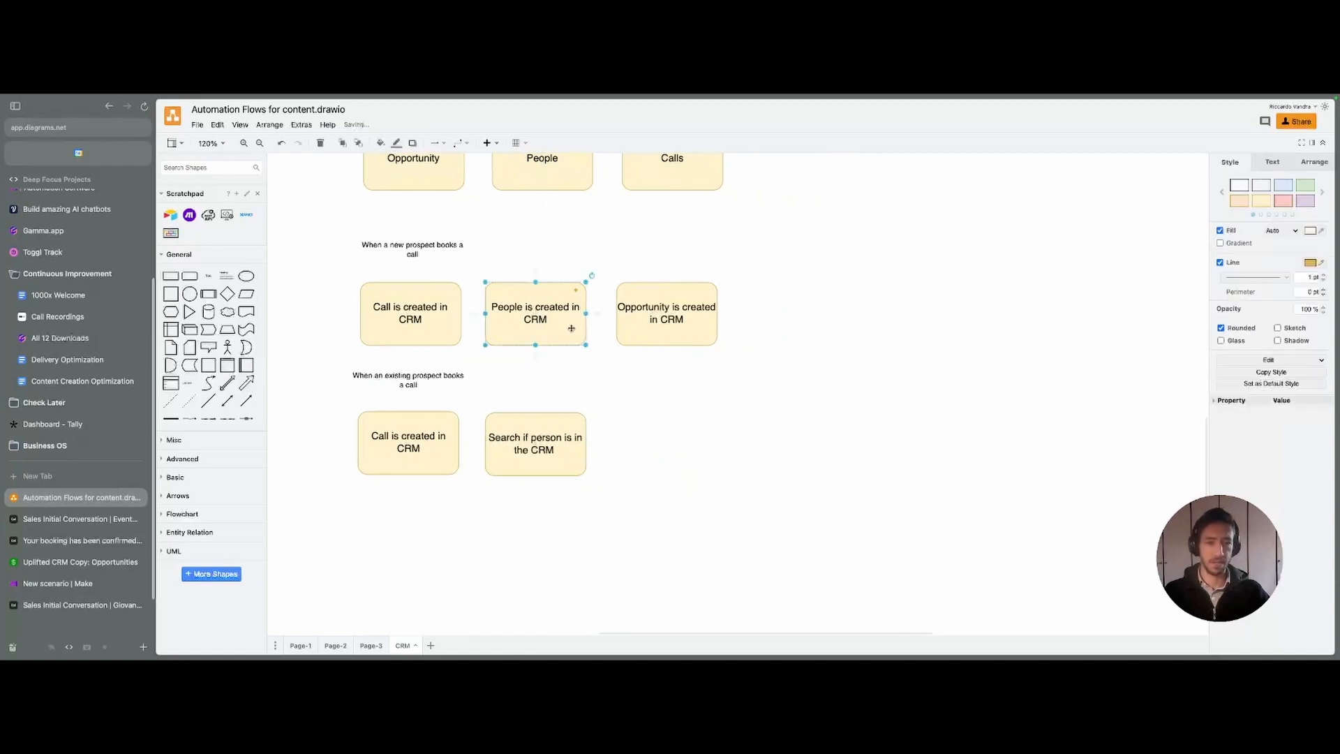
pyautogui.moveTo(565, 321); pyautogui.dragTo(700, 445)
pyautogui.write('Update Pe')
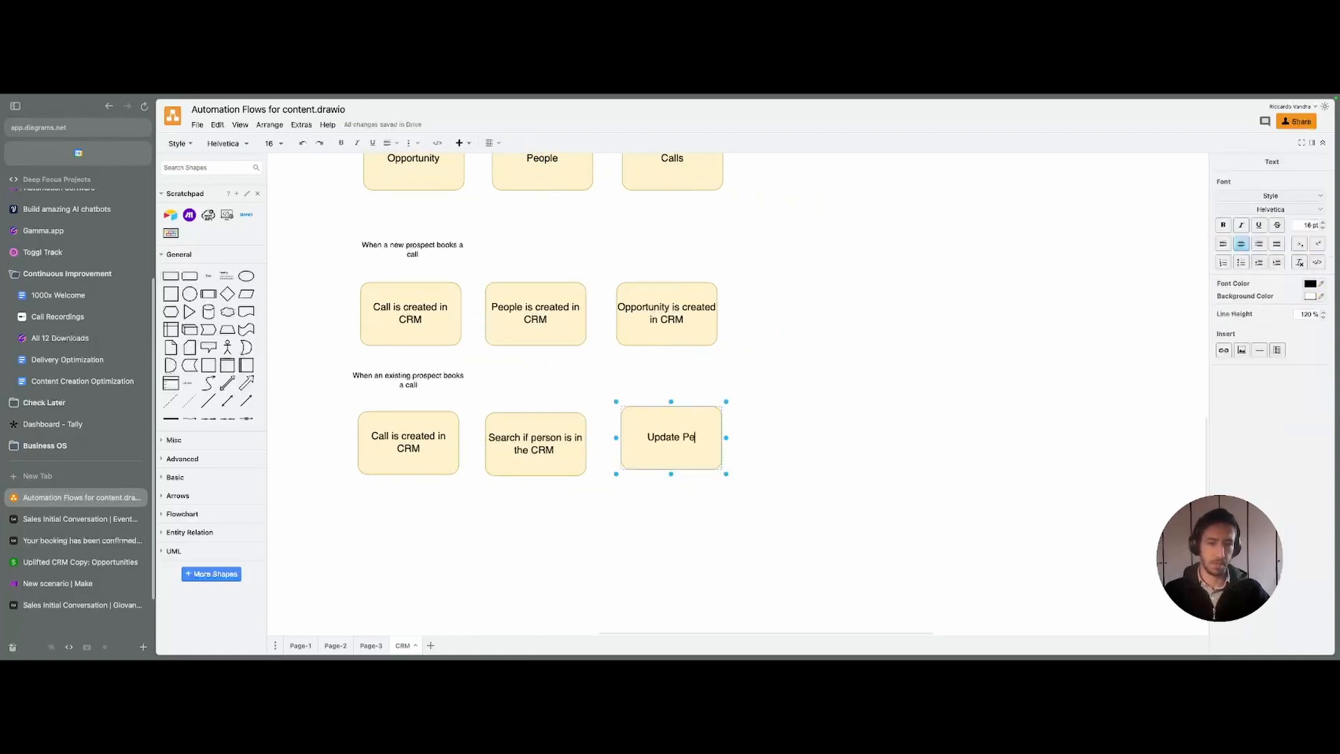
pyautogui.write('rson by adding Call')
pyautogui.press('Escape')
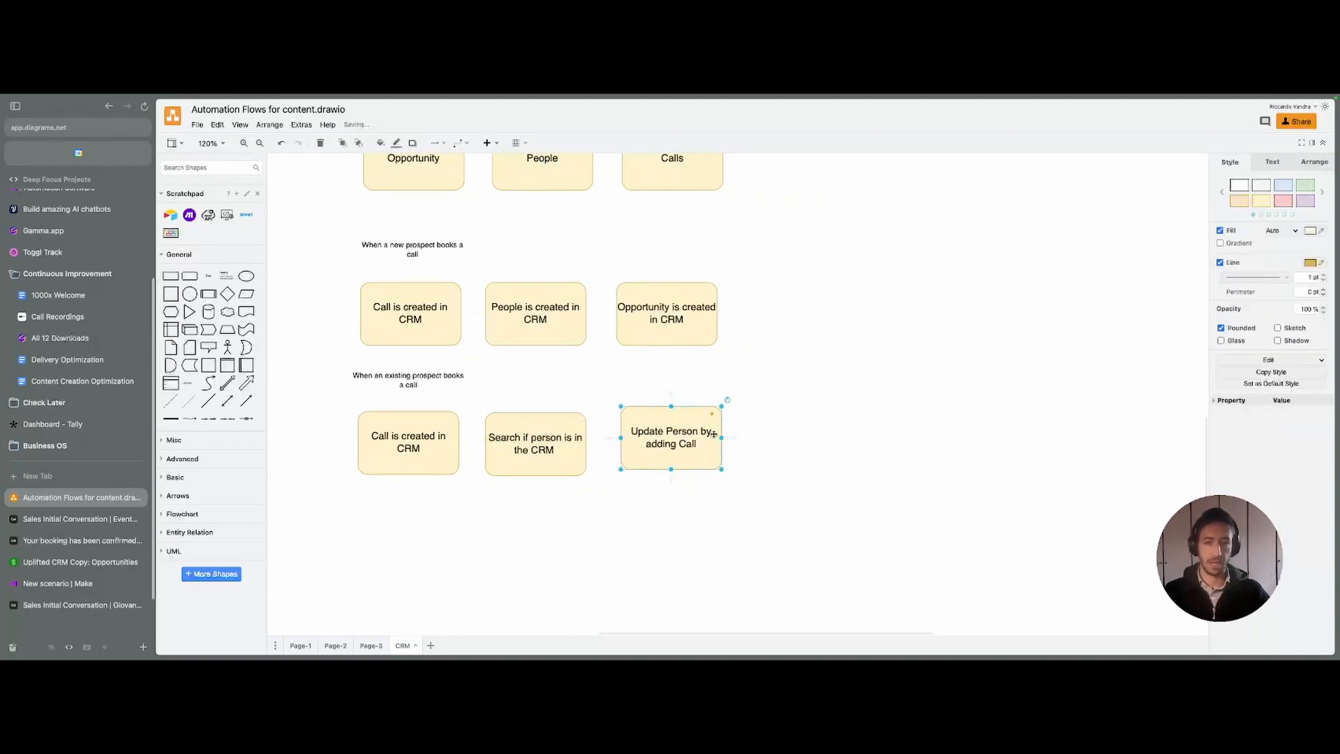
# - Duplicate it as 'Update Opportunity by adding Call' and align the bottom row of shapes
pyautogui.moveTo(685, 434); pyautogui.dragTo(804, 434)
pyautogui.doubleClick(804, 433)
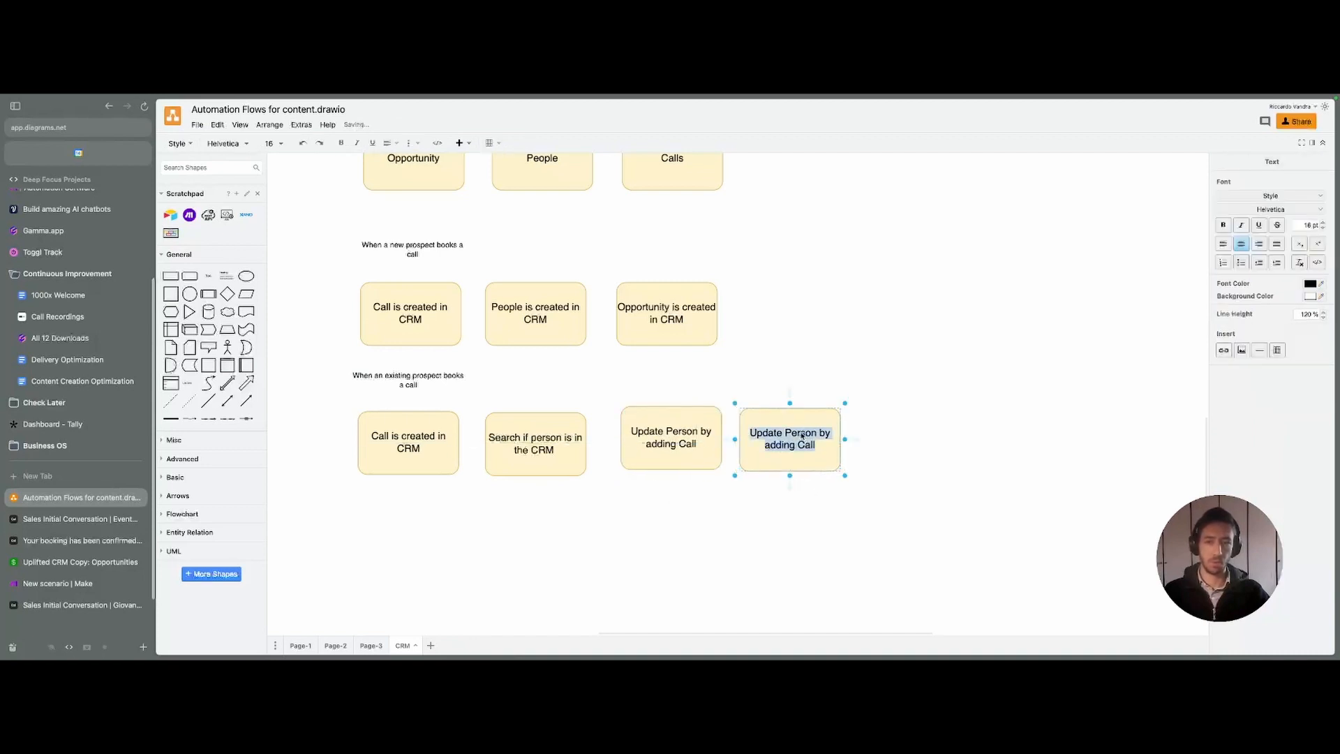
pyautogui.doubleClick(789, 433)
pyautogui.write('Opportunity')
pyautogui.click(924, 478)
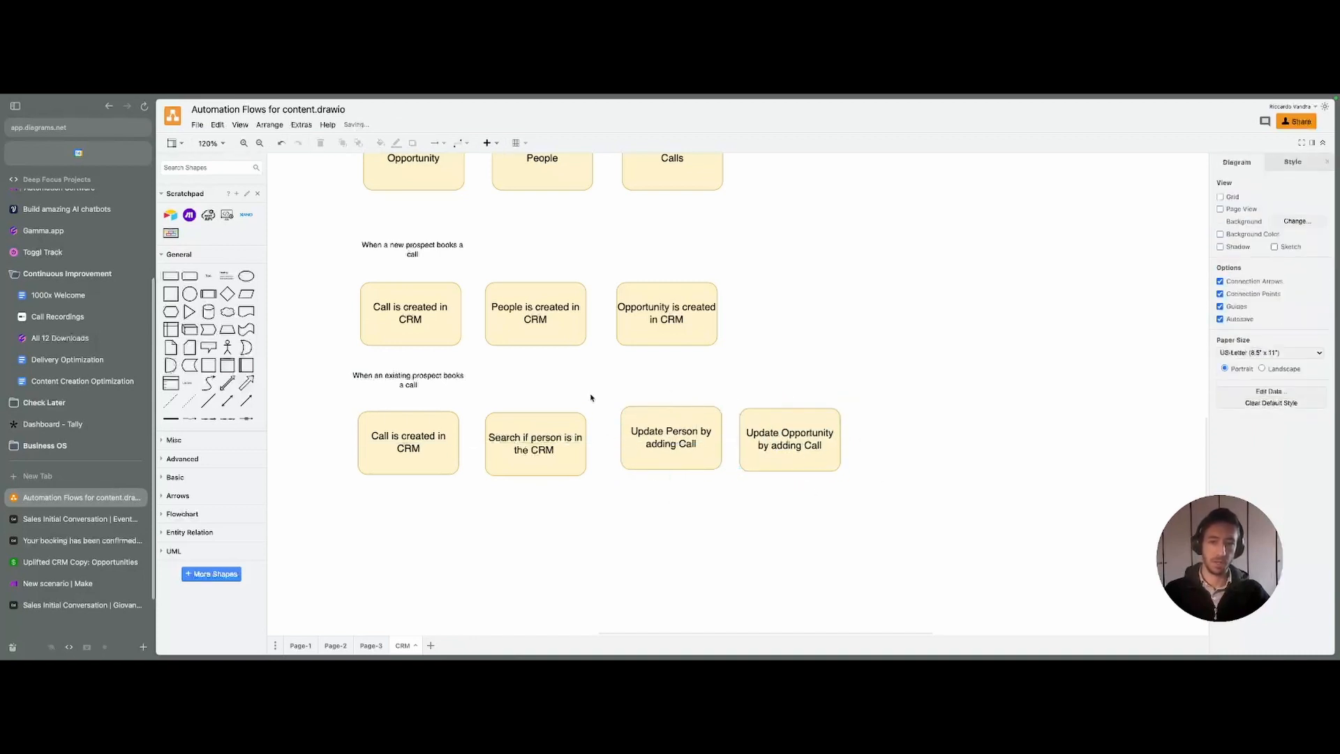
pyautogui.moveTo(599, 394); pyautogui.dragTo(940, 516)
pyautogui.moveTo(789, 461); pyautogui.dragTo(786, 467)
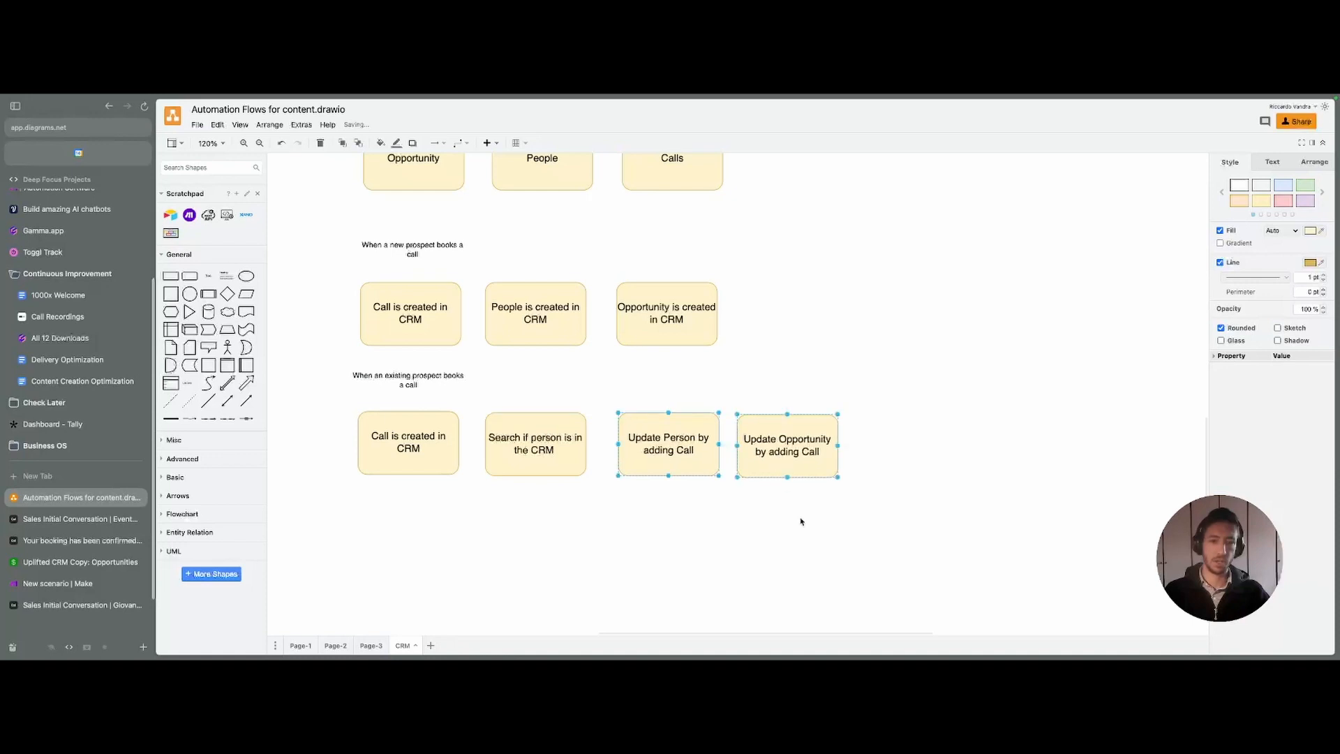
pyautogui.click(801, 520)
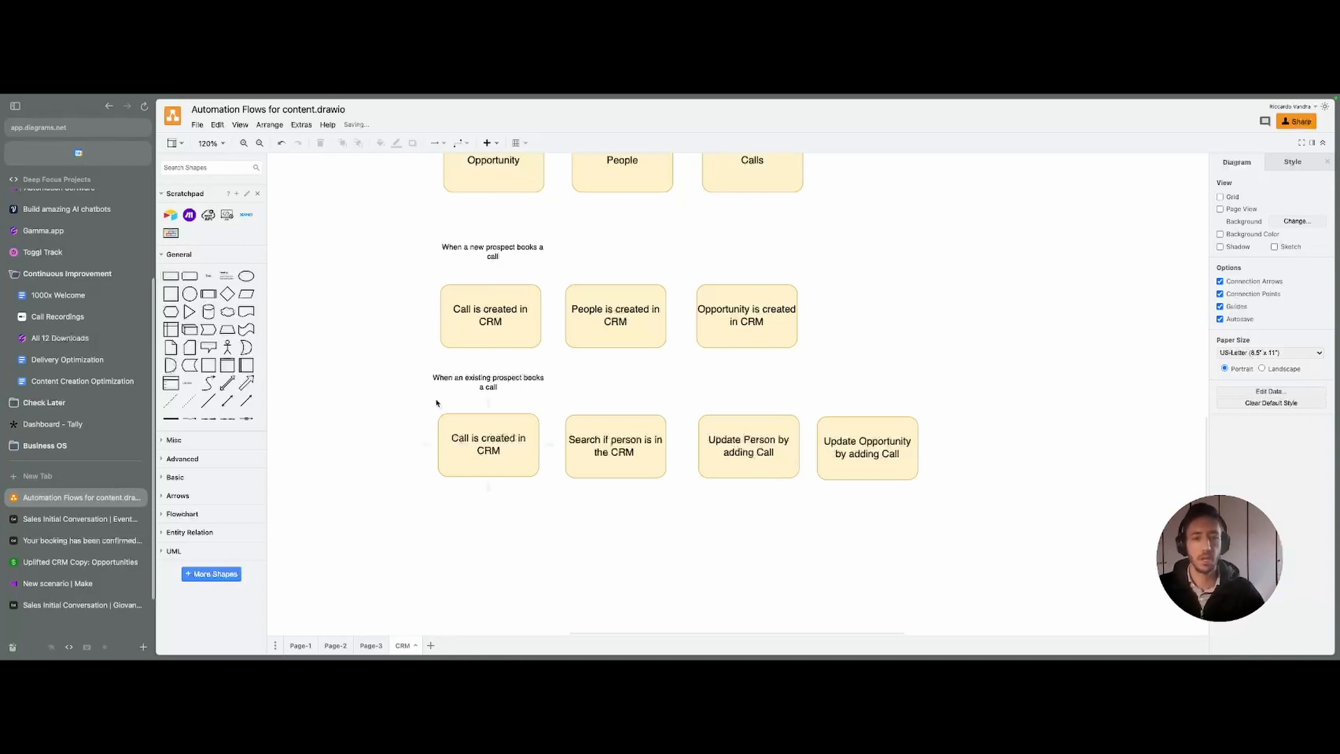
pyautogui.moveTo(463, 414); pyautogui.dragTo(463, 416)
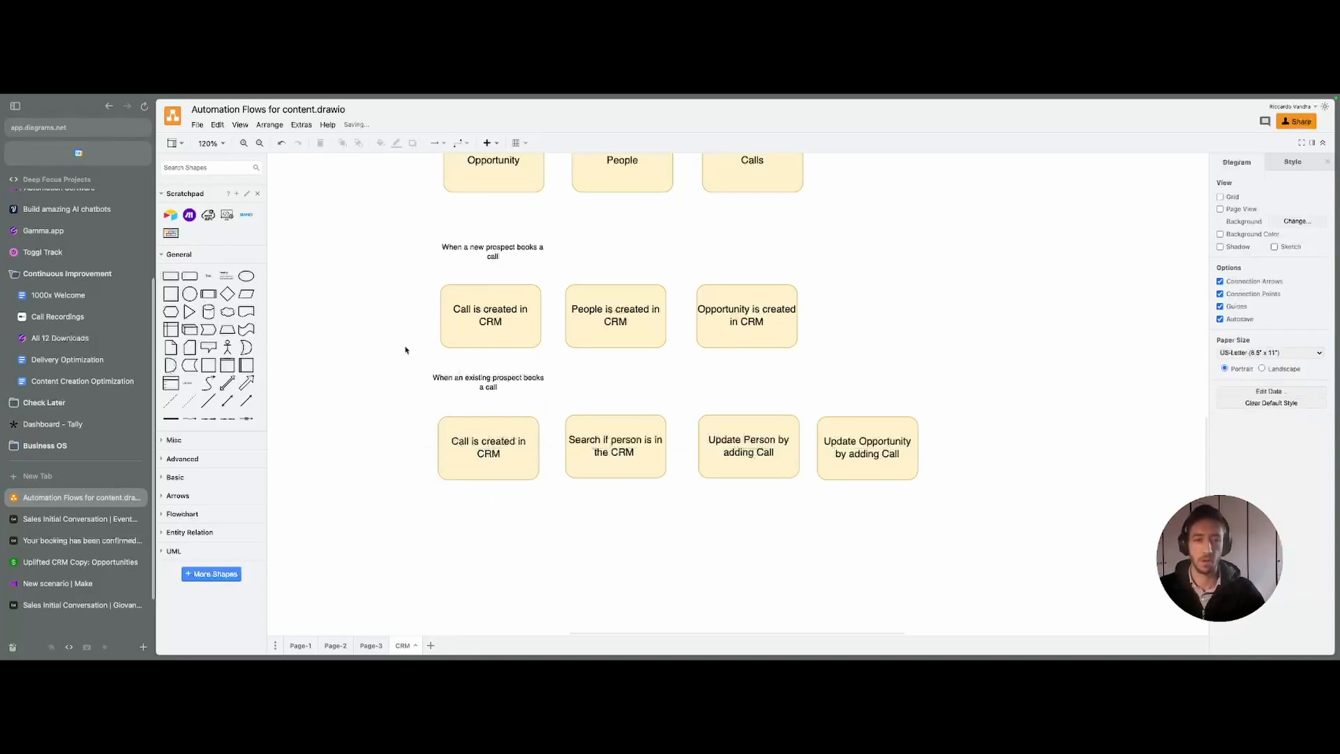
pyautogui.moveTo(405, 349); pyautogui.dragTo(1194, 590)
pyautogui.click(58, 584)
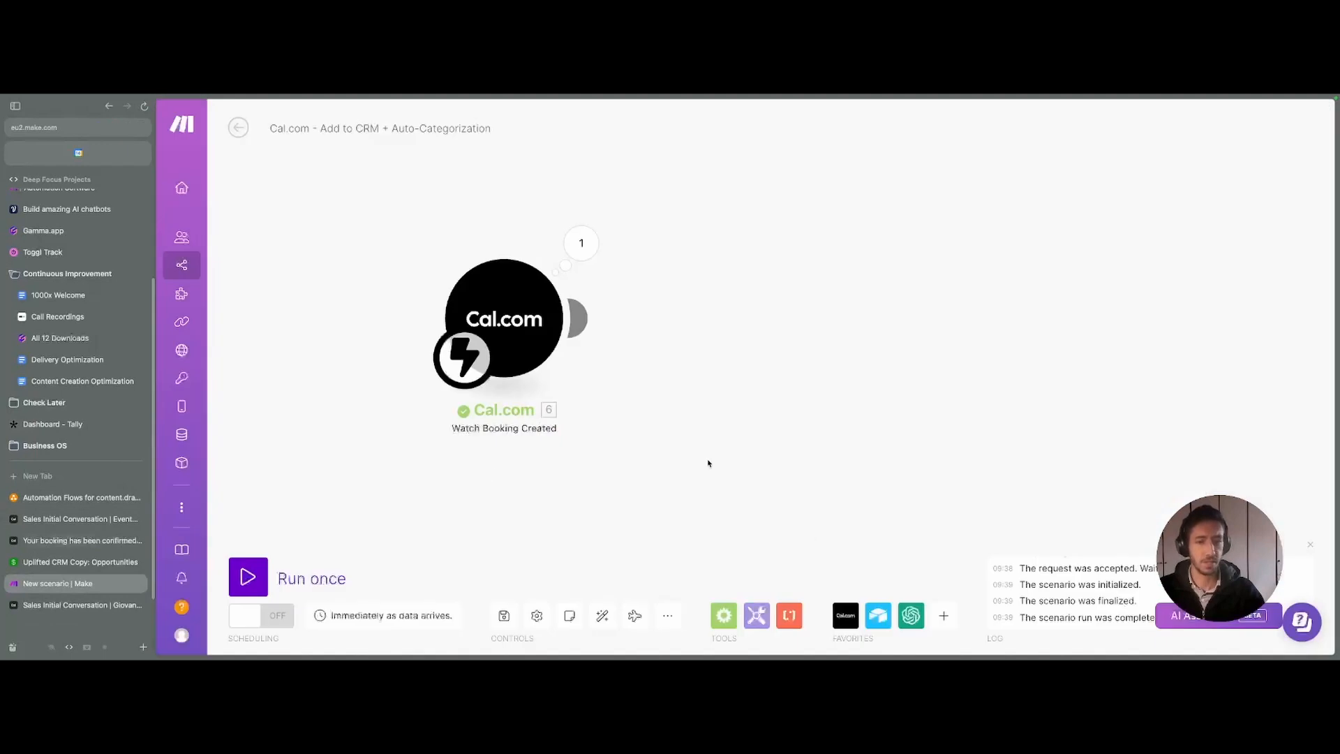
# - Add an Airtable Create a Record module on the Uplifted CRM Copy base's Calls table
pyautogui.moveTo(709, 463); pyautogui.dragTo(650, 398)
pyautogui.press('super+s')
pyautogui.click(492, 322)
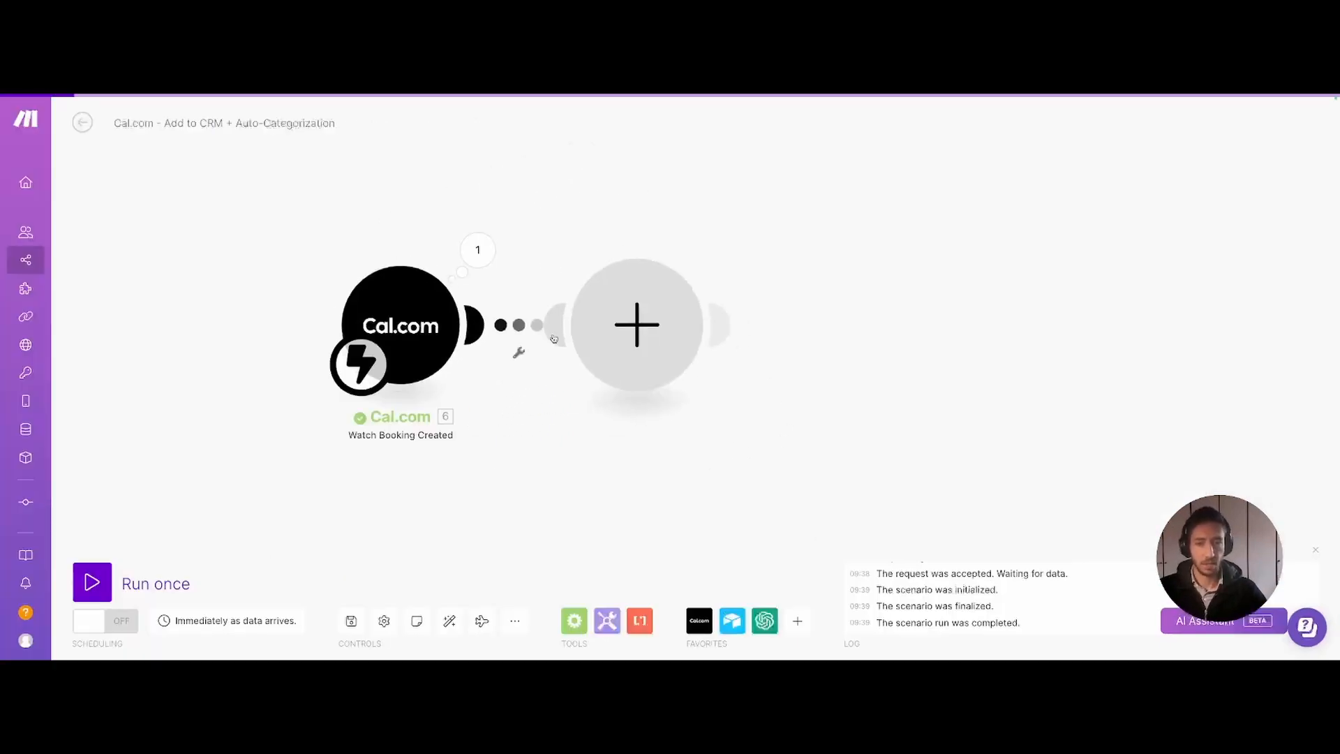
pyautogui.click(778, 289)
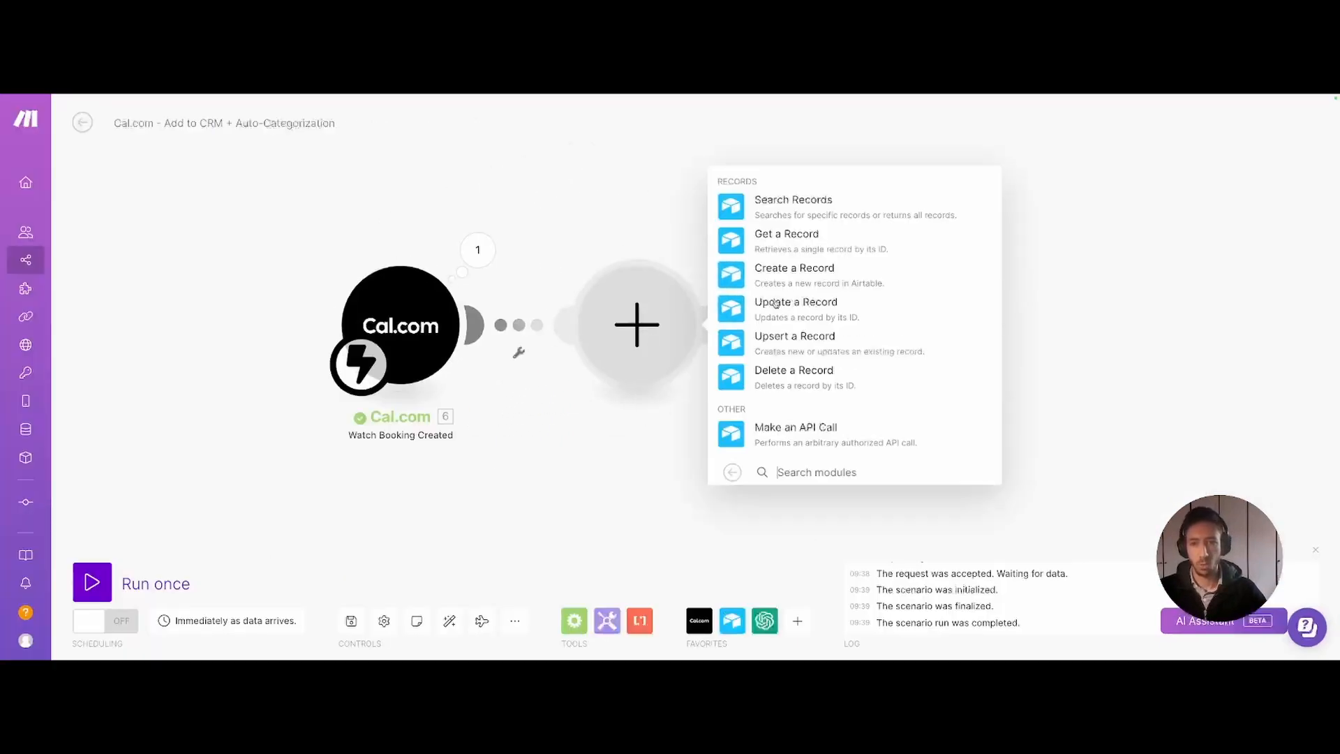
pyautogui.click(803, 273)
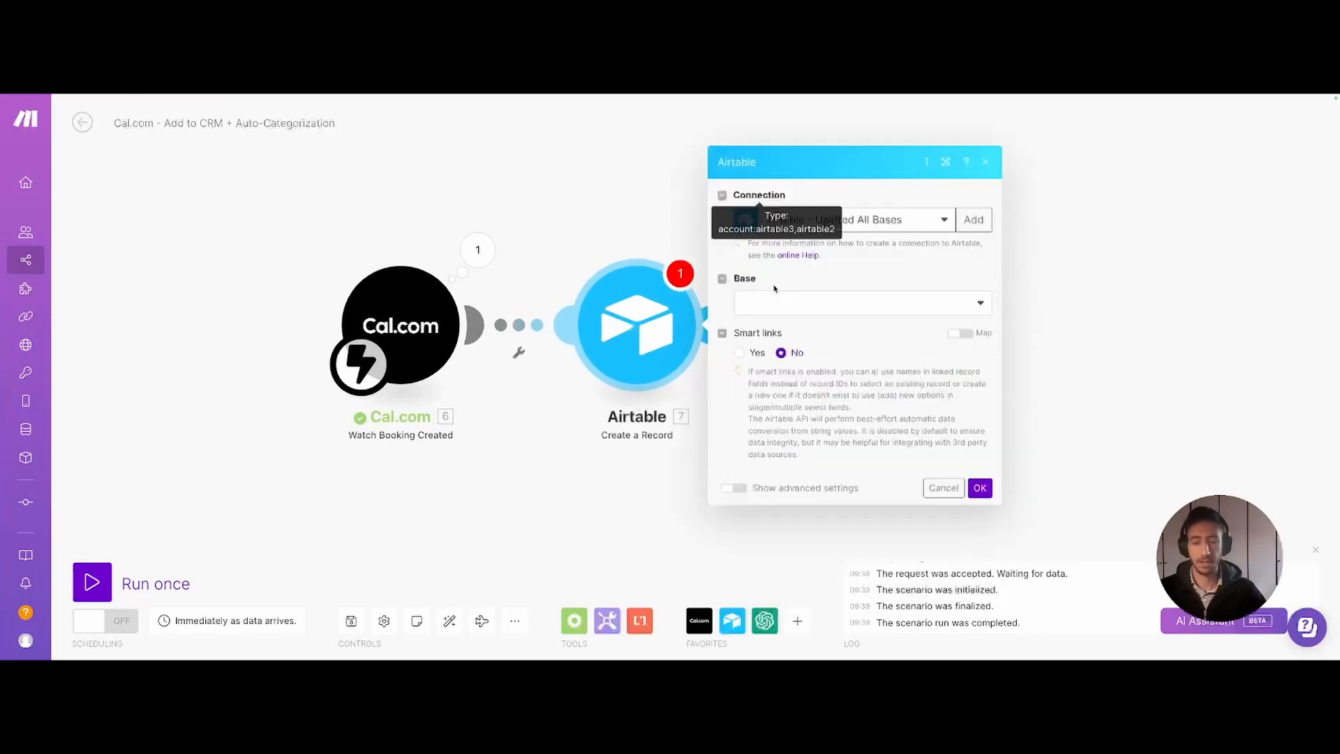
pyautogui.click(846, 311)
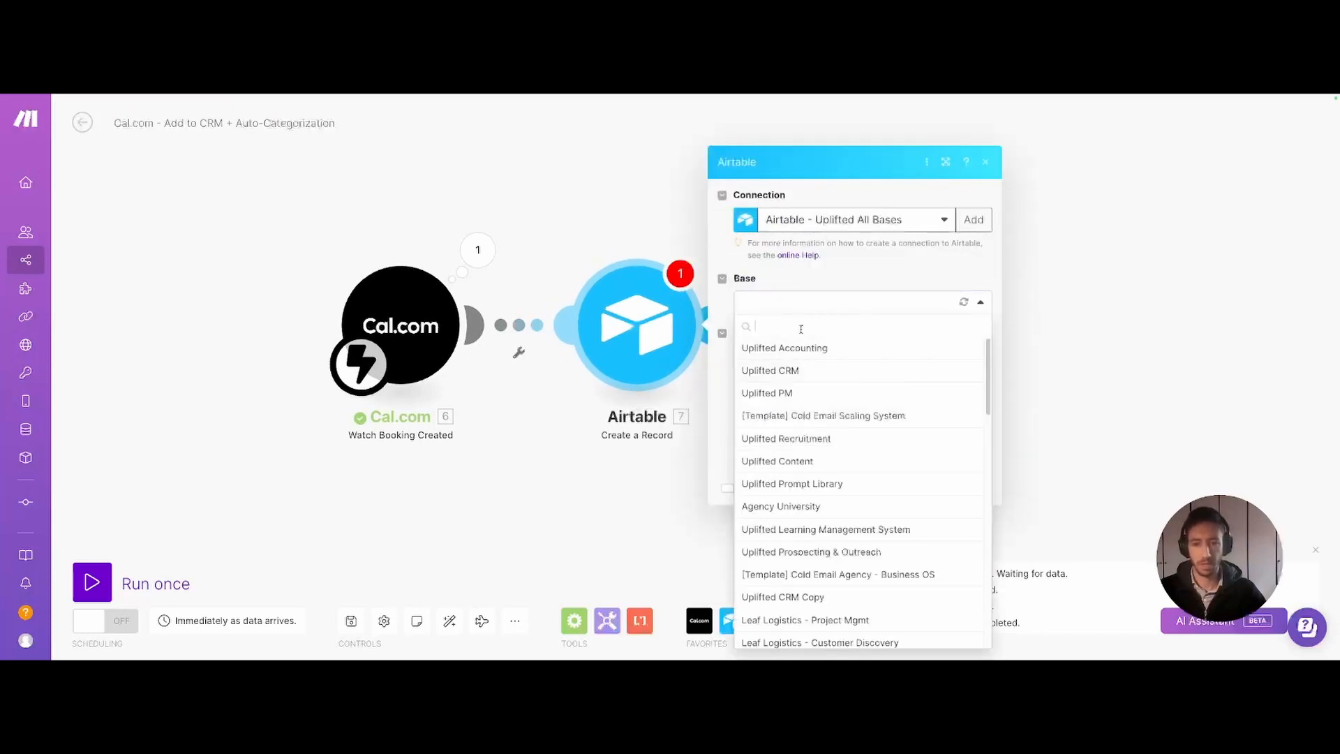
pyautogui.write('Uplifted')
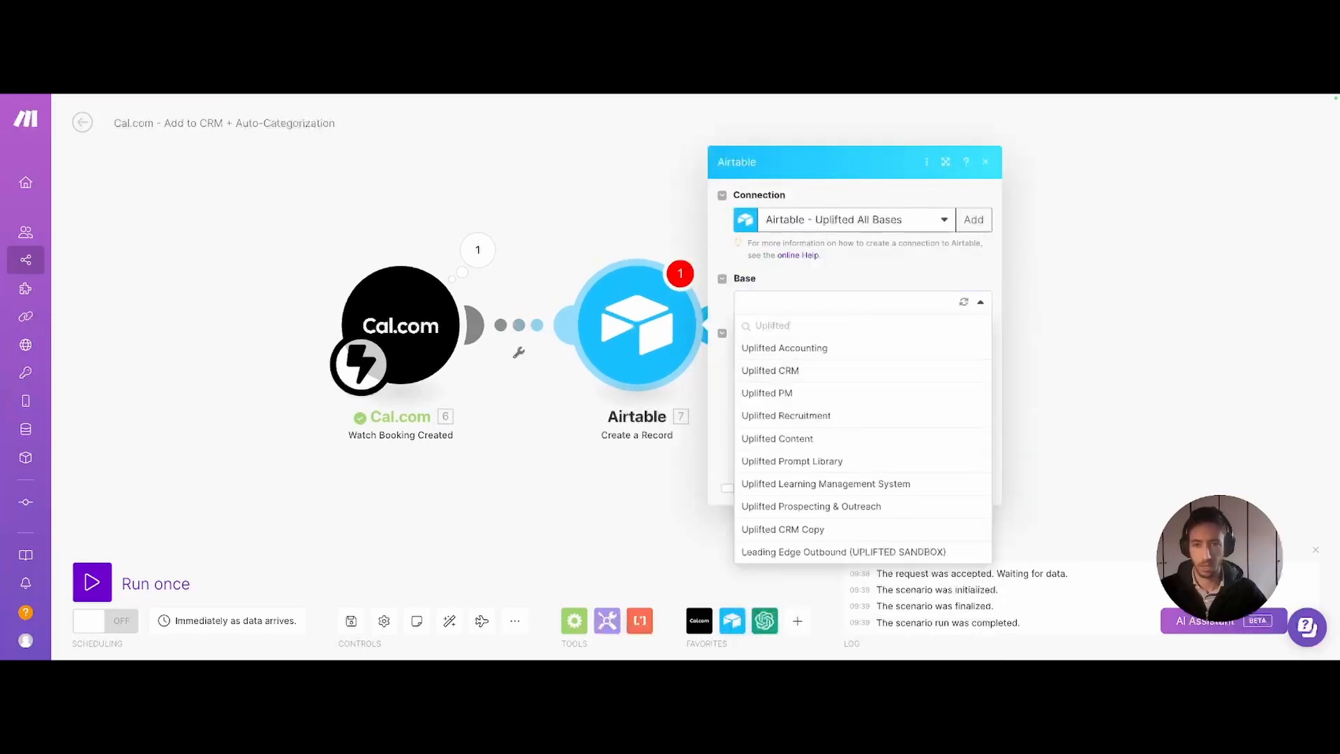
pyautogui.write(' CRM')
pyautogui.click(796, 372)
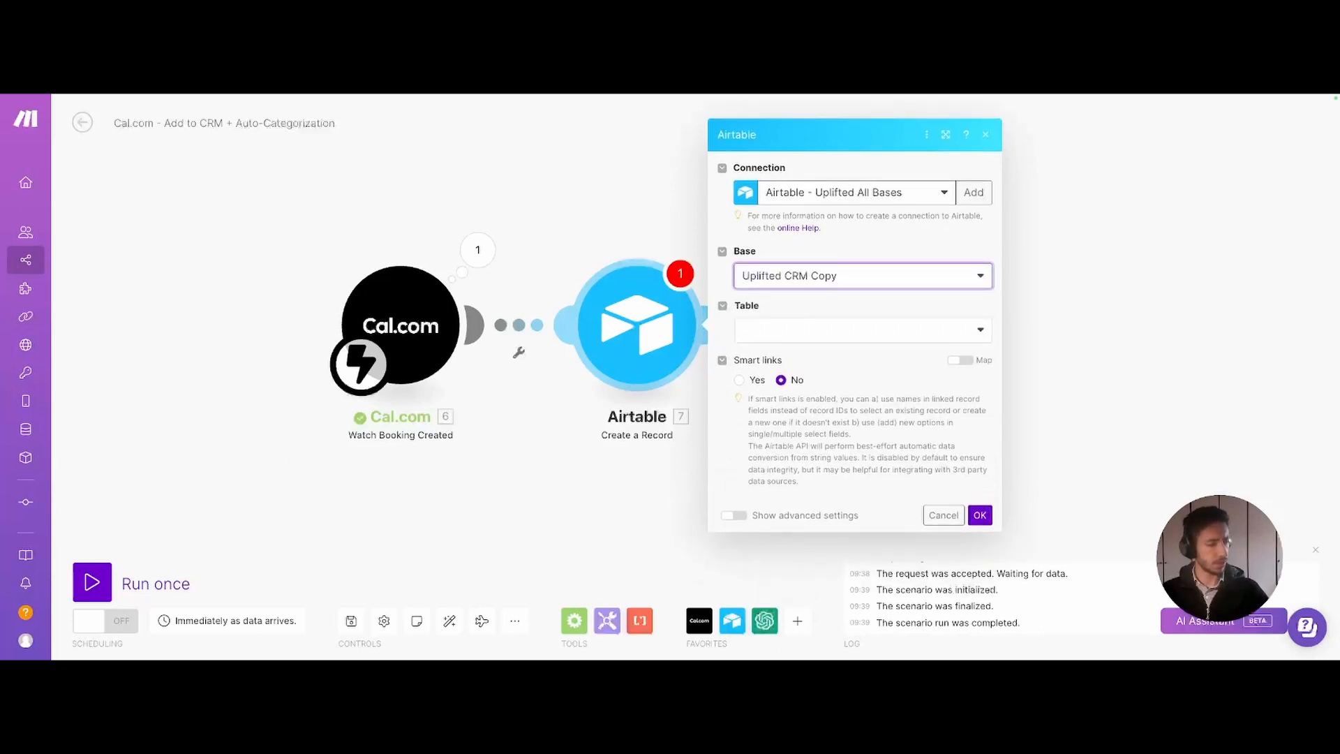
pyautogui.click(814, 333)
pyautogui.click(773, 378)
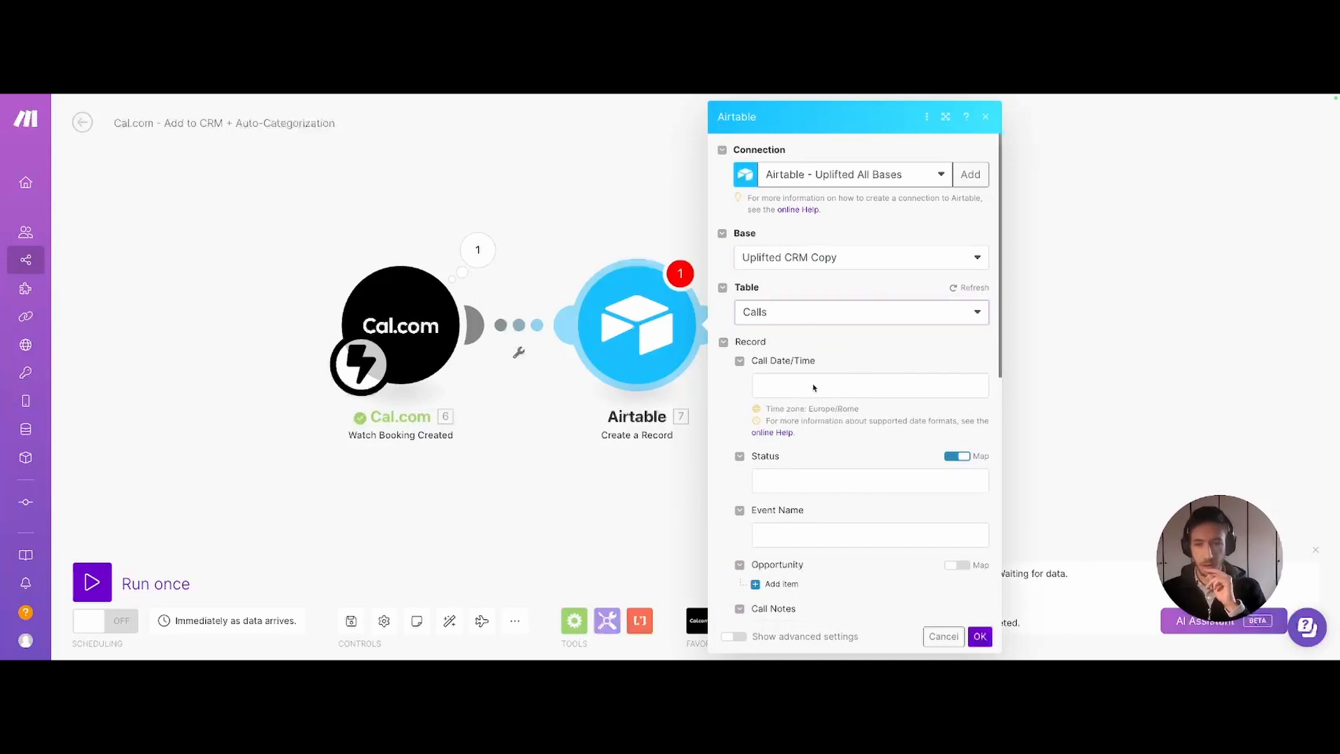
# - Map the booking startTime into Call Date/Time and set Status to 30 - Scheduled
pyautogui.click(780, 385)
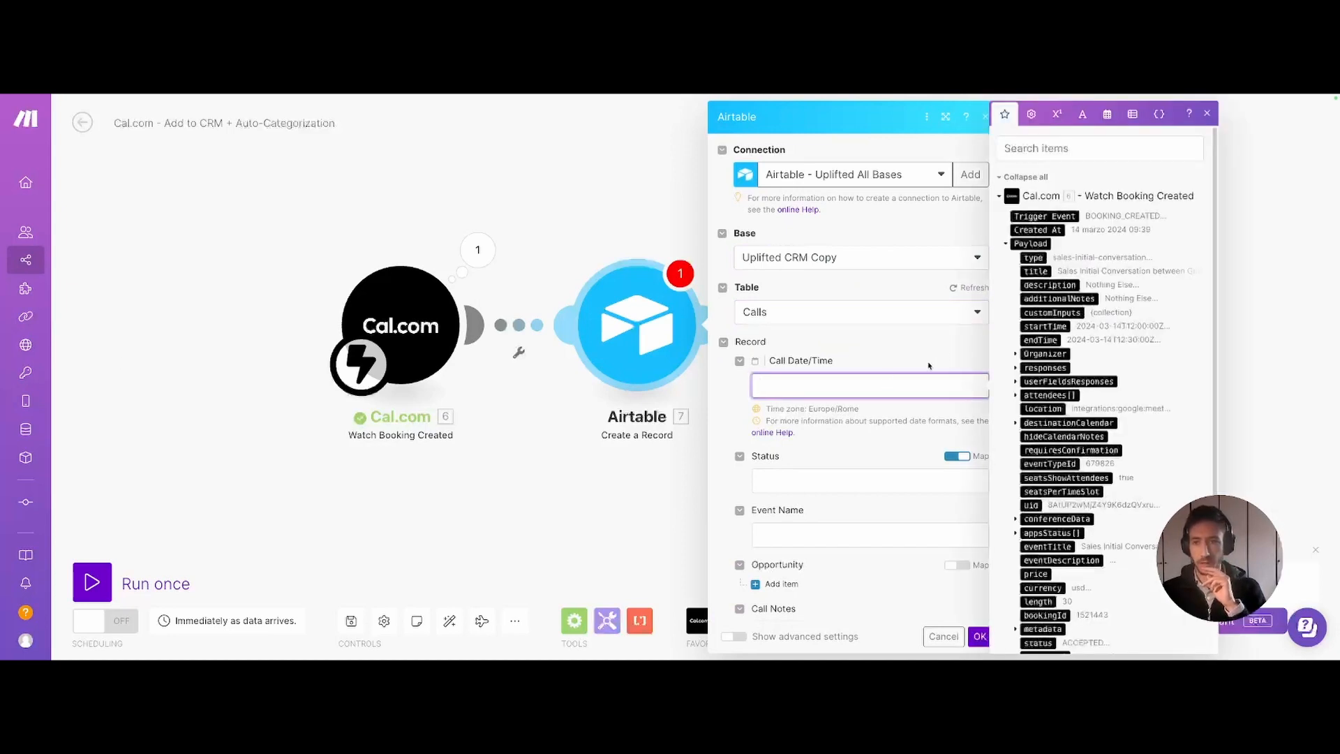
pyautogui.click(1045, 326)
pyautogui.scroll(-2, 785, 352)
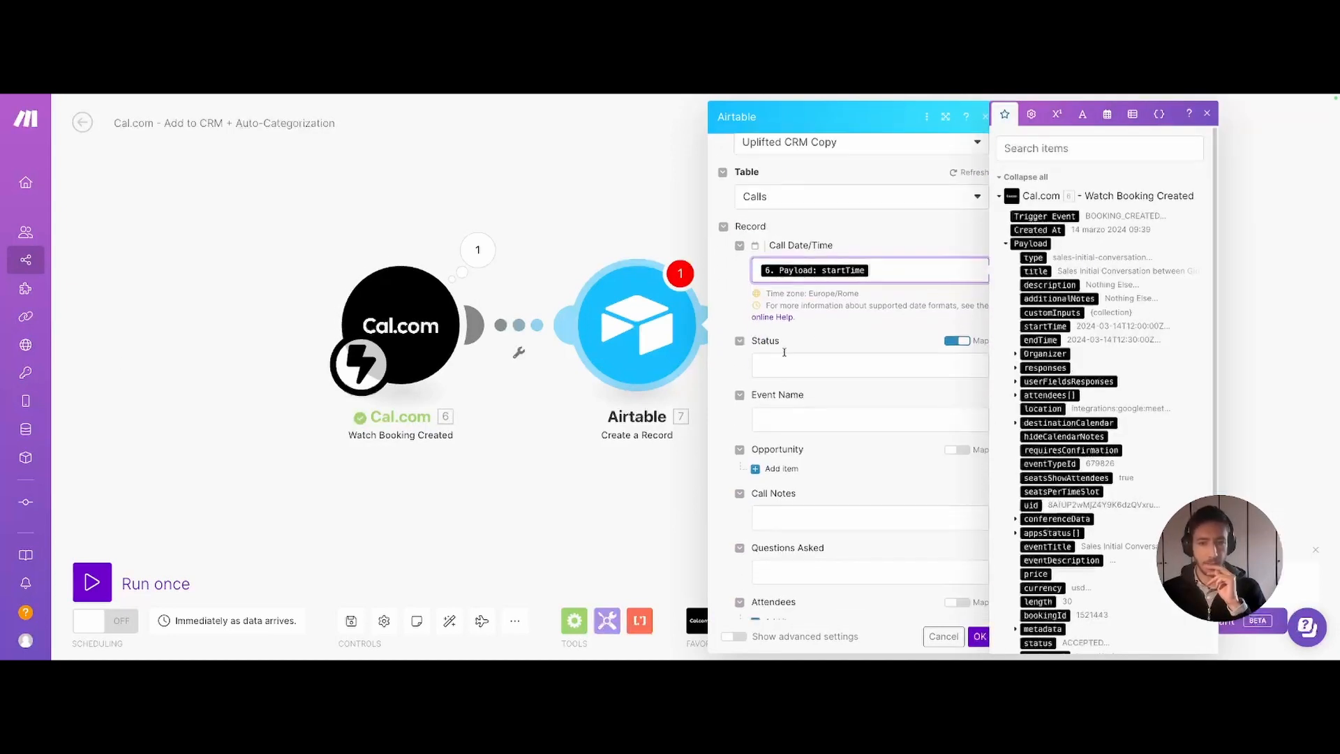
pyautogui.click(794, 365)
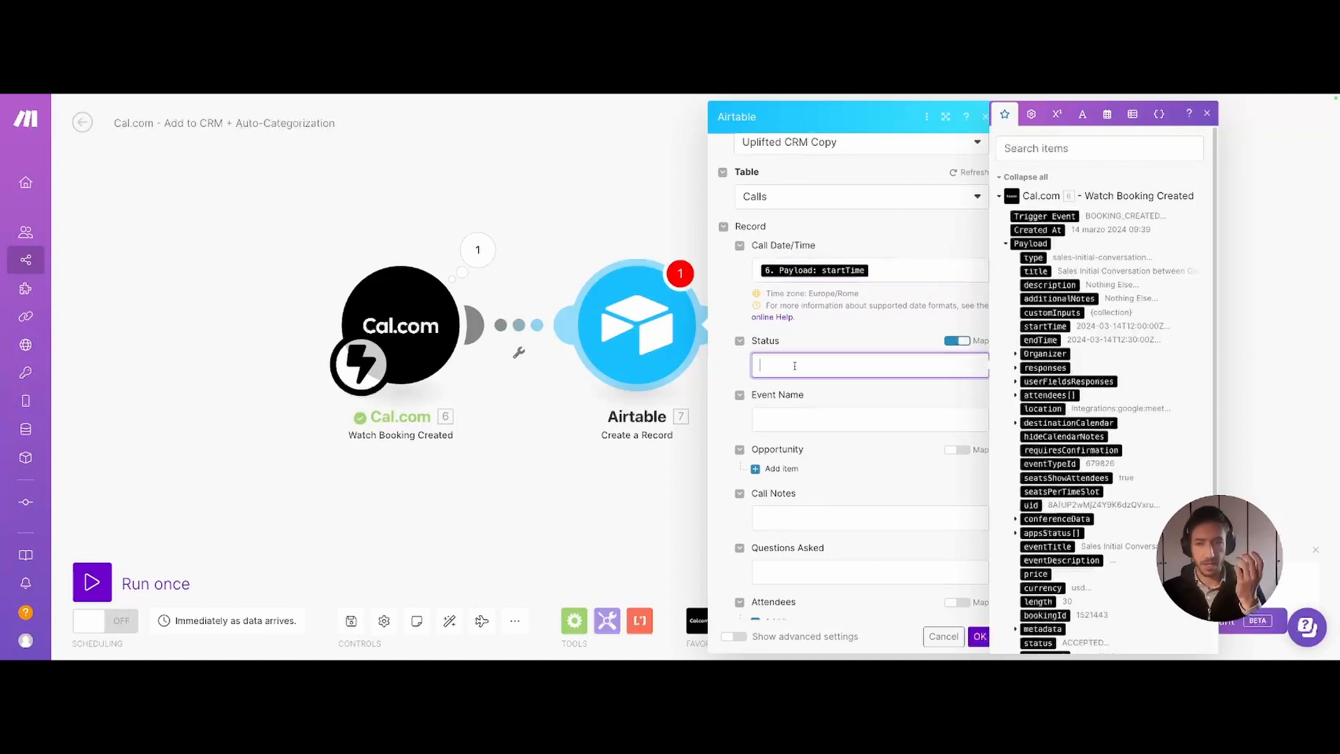
pyautogui.click(957, 340)
pyautogui.click(882, 365)
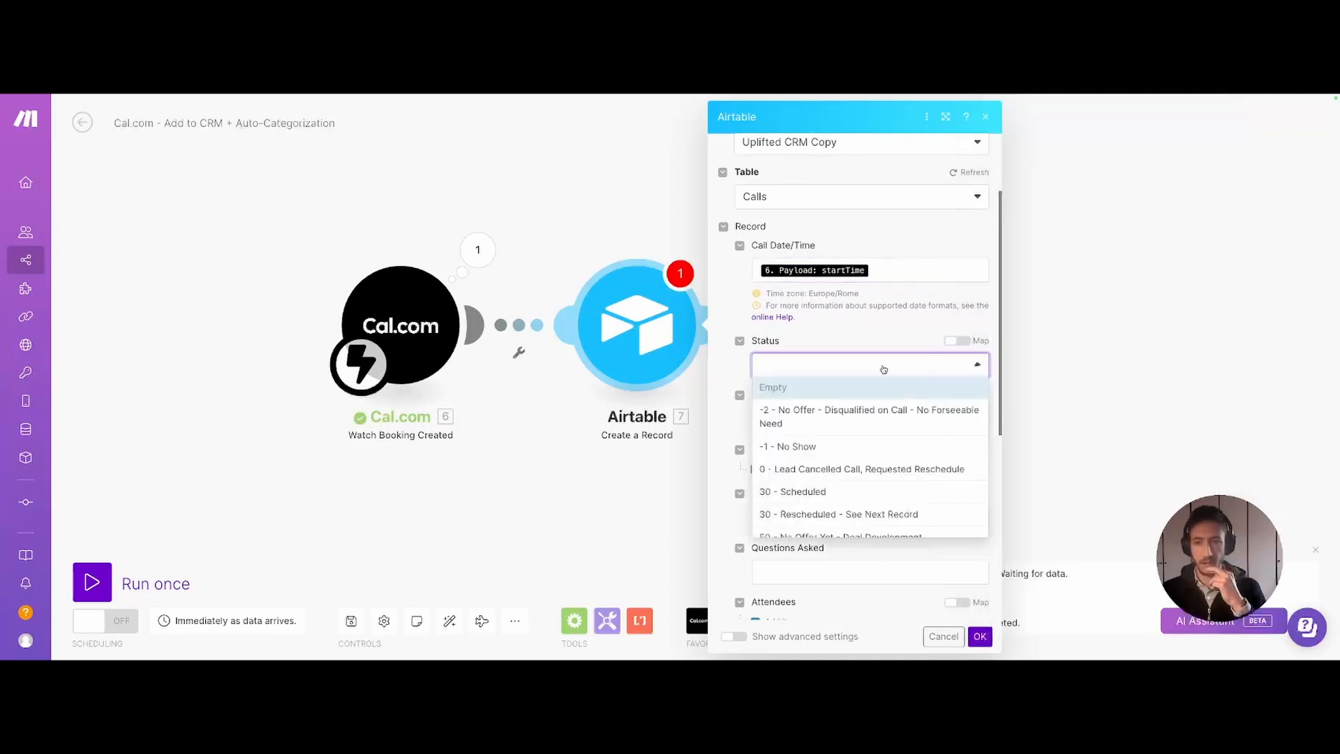
pyautogui.click(815, 495)
pyautogui.scroll(-1, 784, 436)
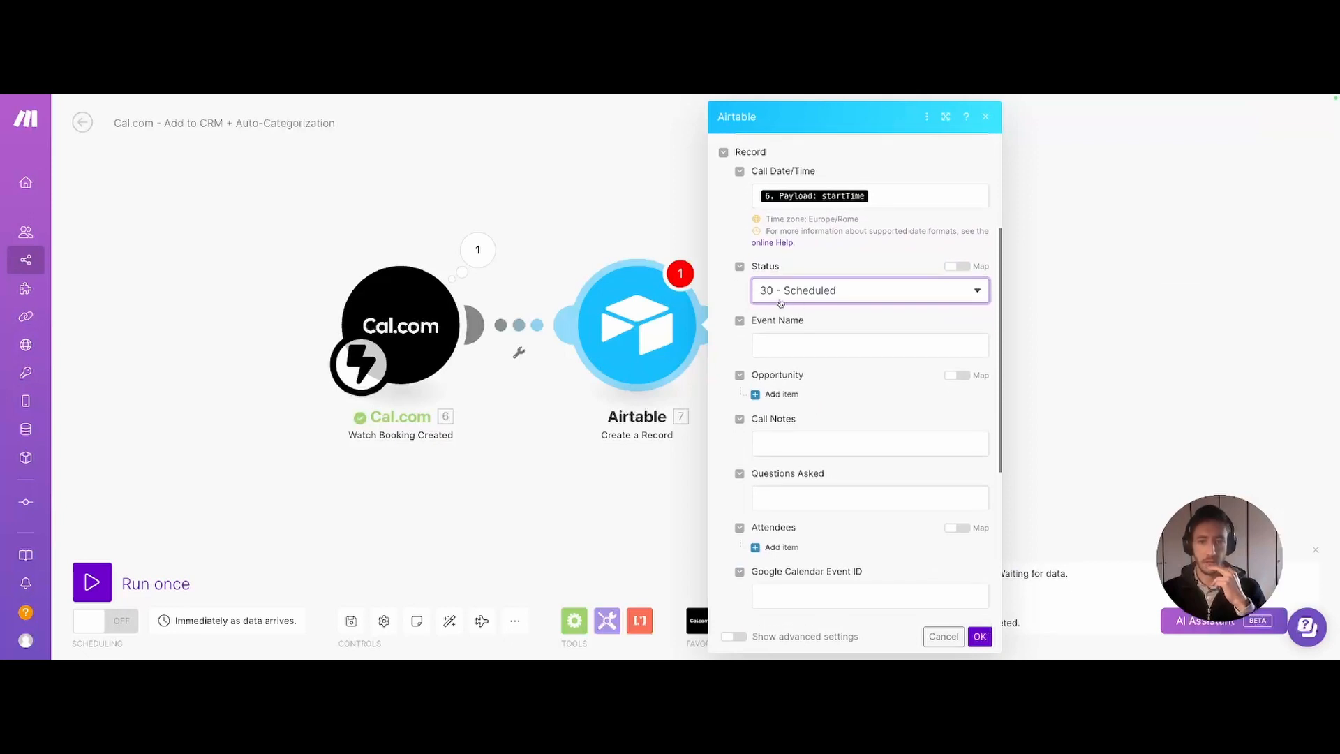
# - Map the booking title into Event Name and the notes answer into Call Notes
pyautogui.click(794, 347)
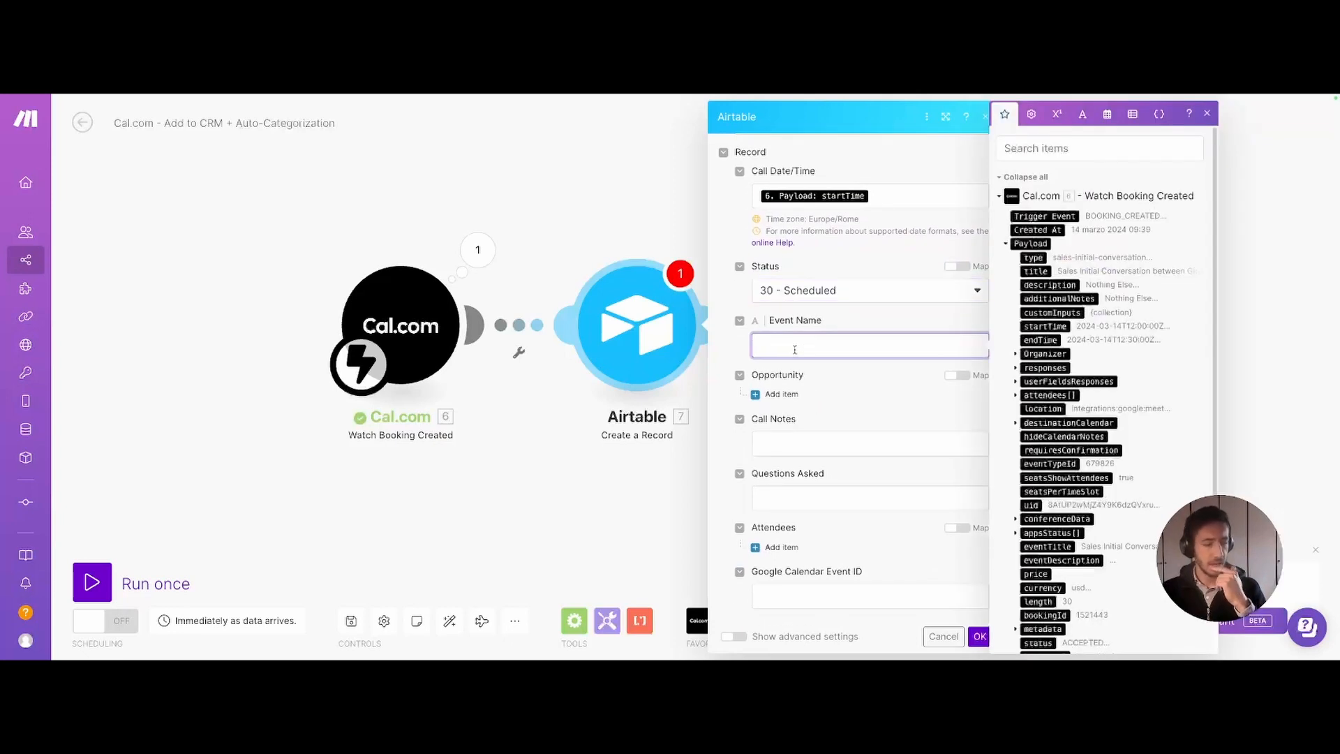
pyautogui.click(1036, 271)
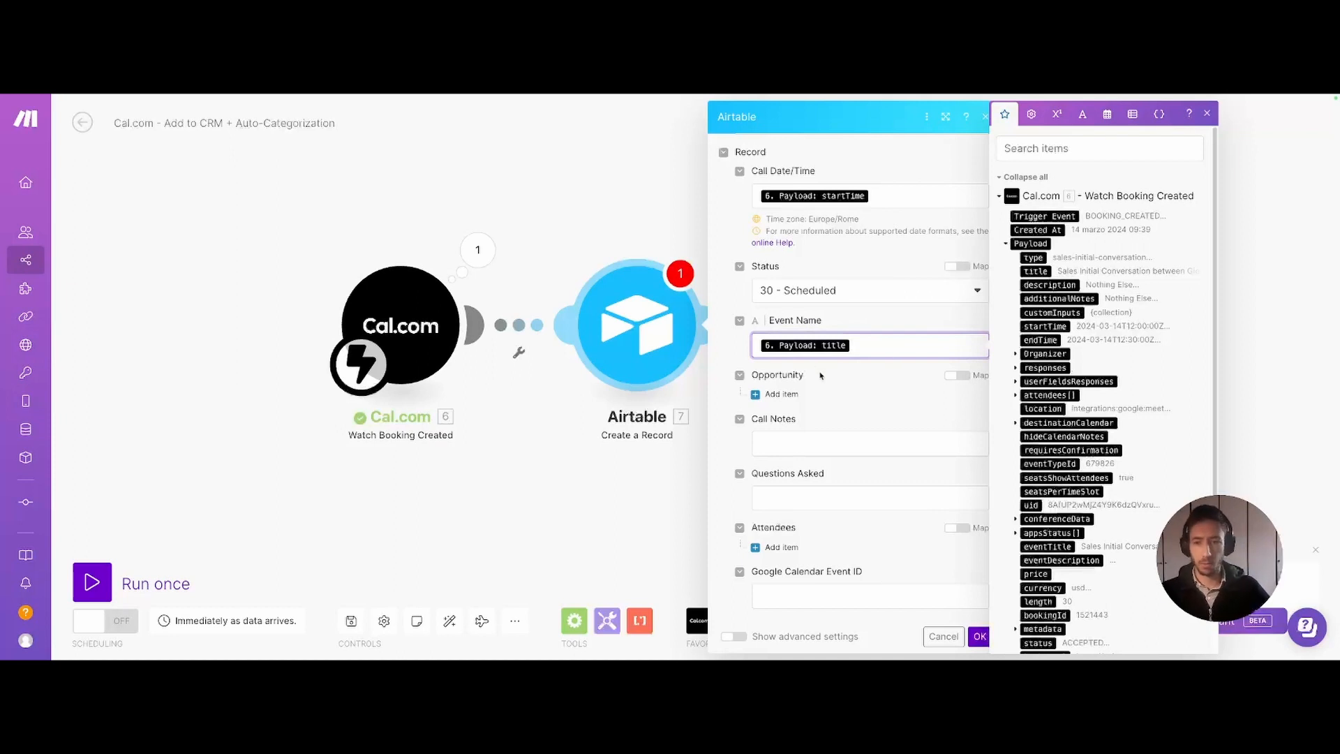
pyautogui.click(804, 404)
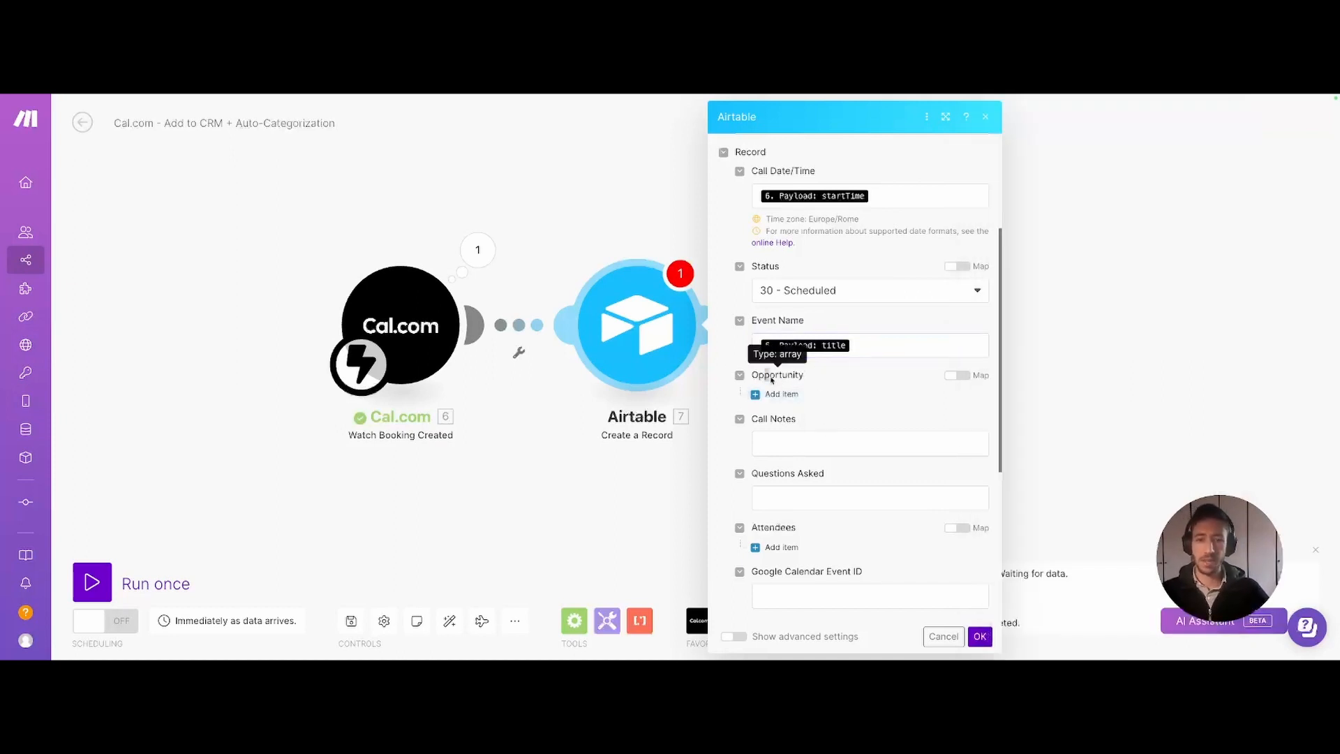
pyautogui.click(791, 445)
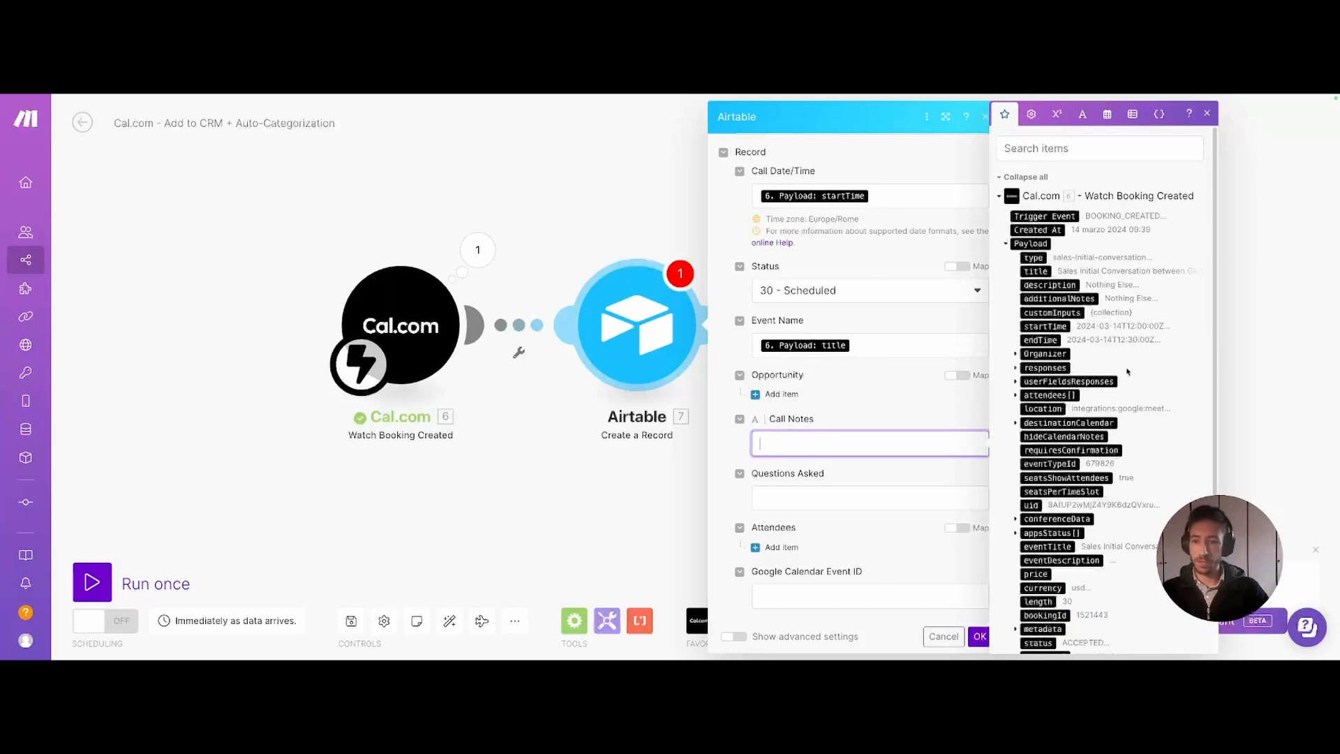
pyautogui.click(1015, 368)
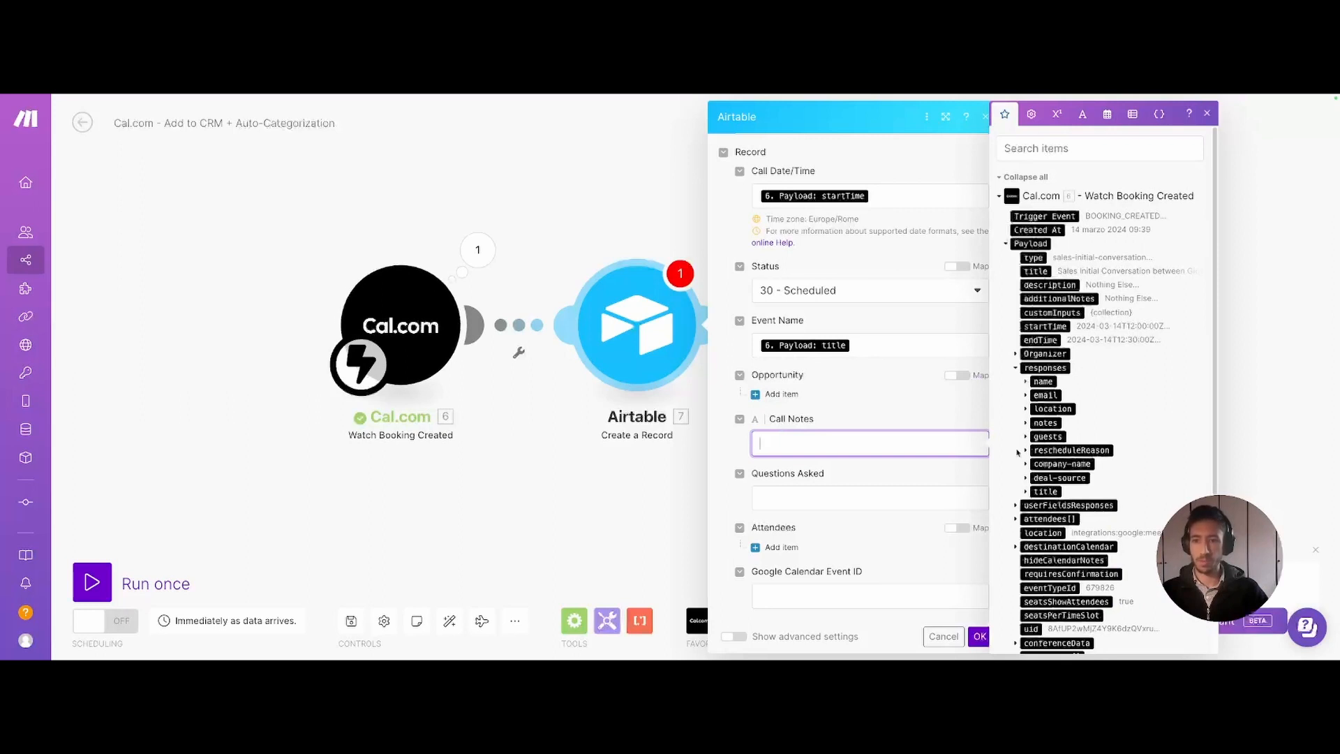
pyautogui.click(1025, 423)
pyautogui.click(1056, 450)
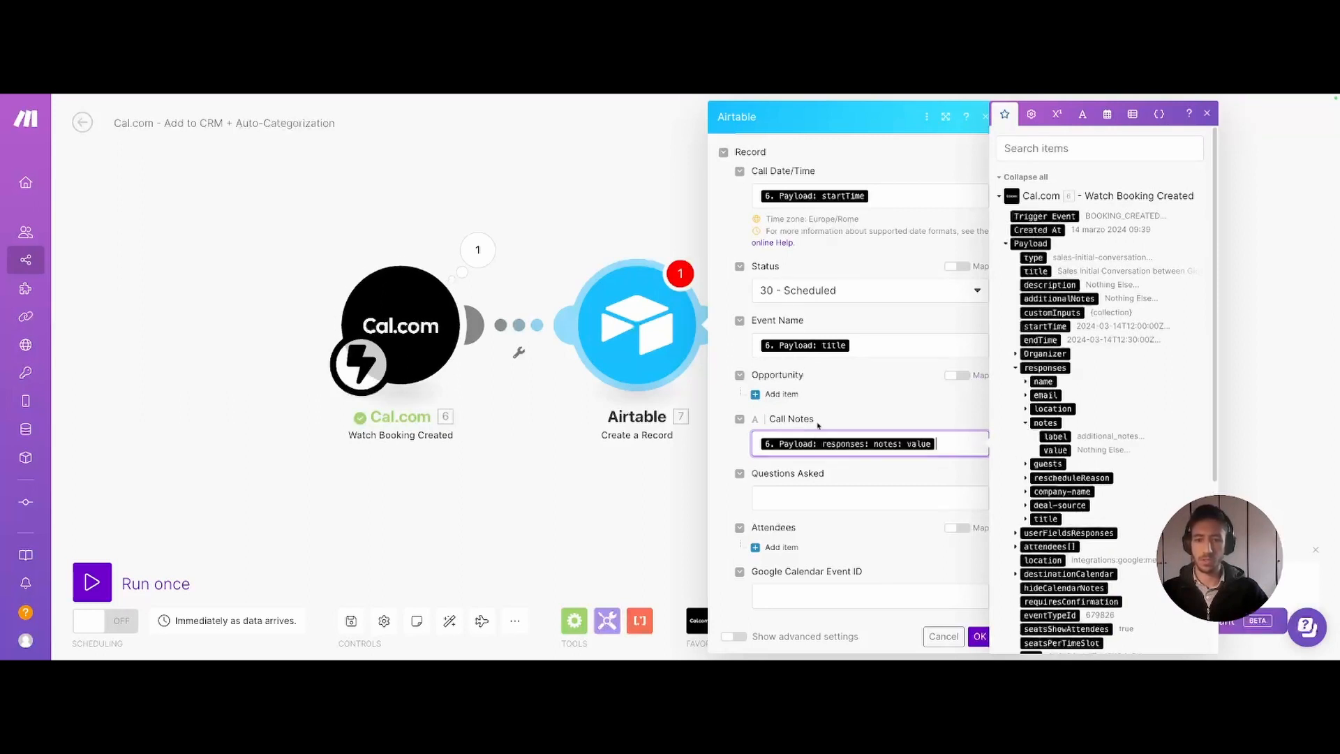
pyautogui.scroll(-3, 835, 479)
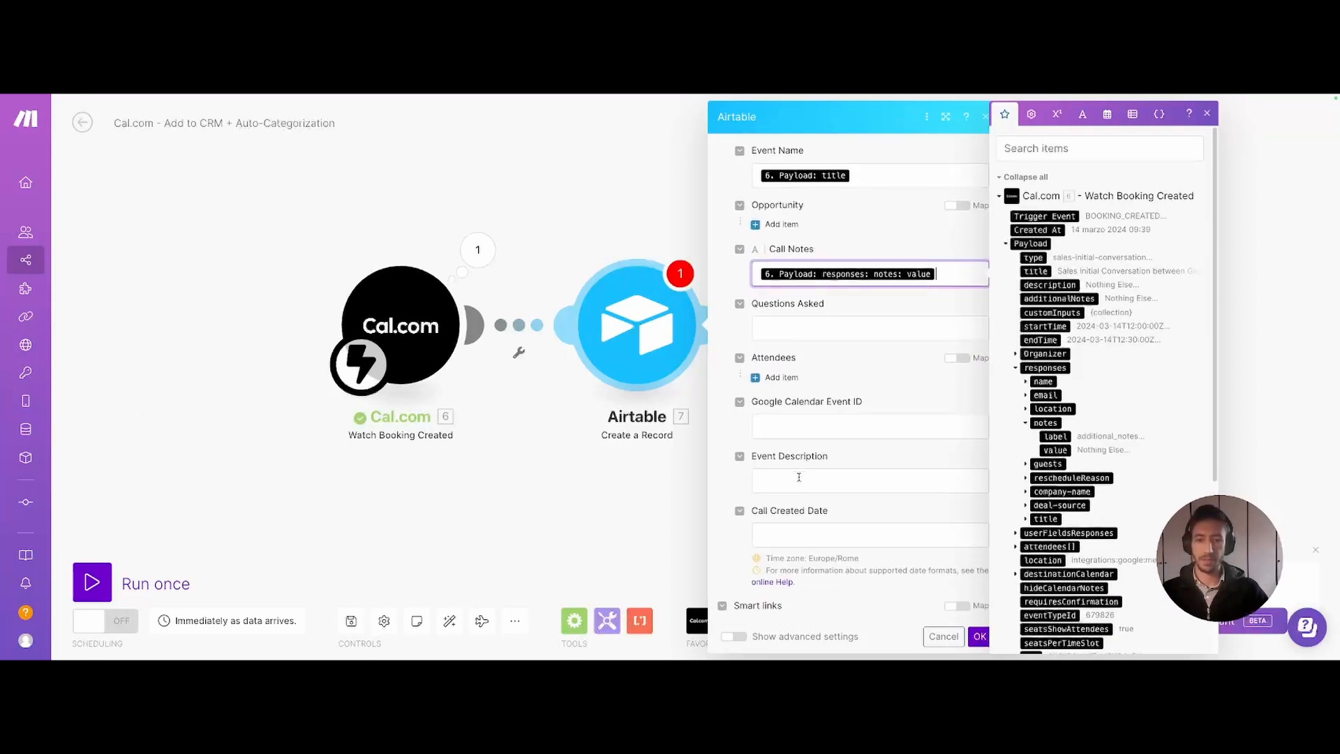
# - Map the metadata videoCallUrl into the Google Calendar Event ID field
pyautogui.click(792, 427)
pyautogui.click(1016, 368)
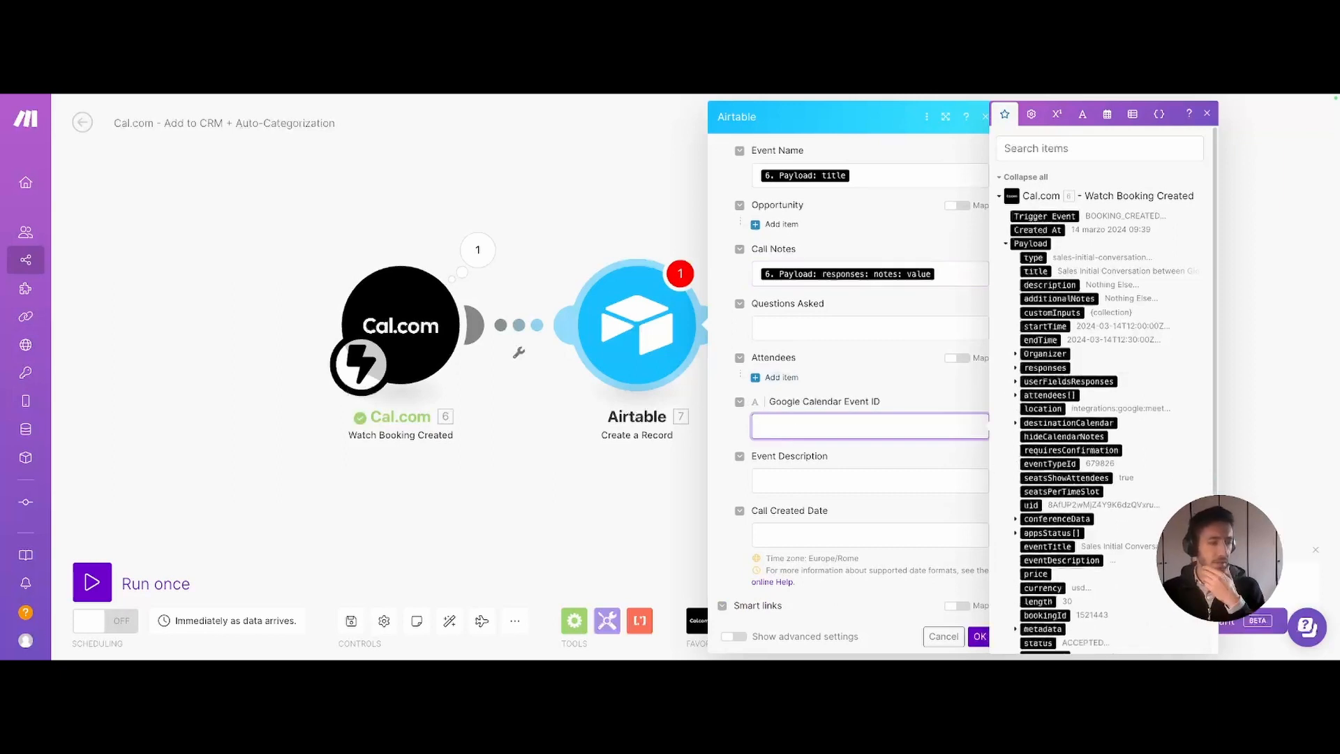
pyautogui.scroll(-2, 1054, 491)
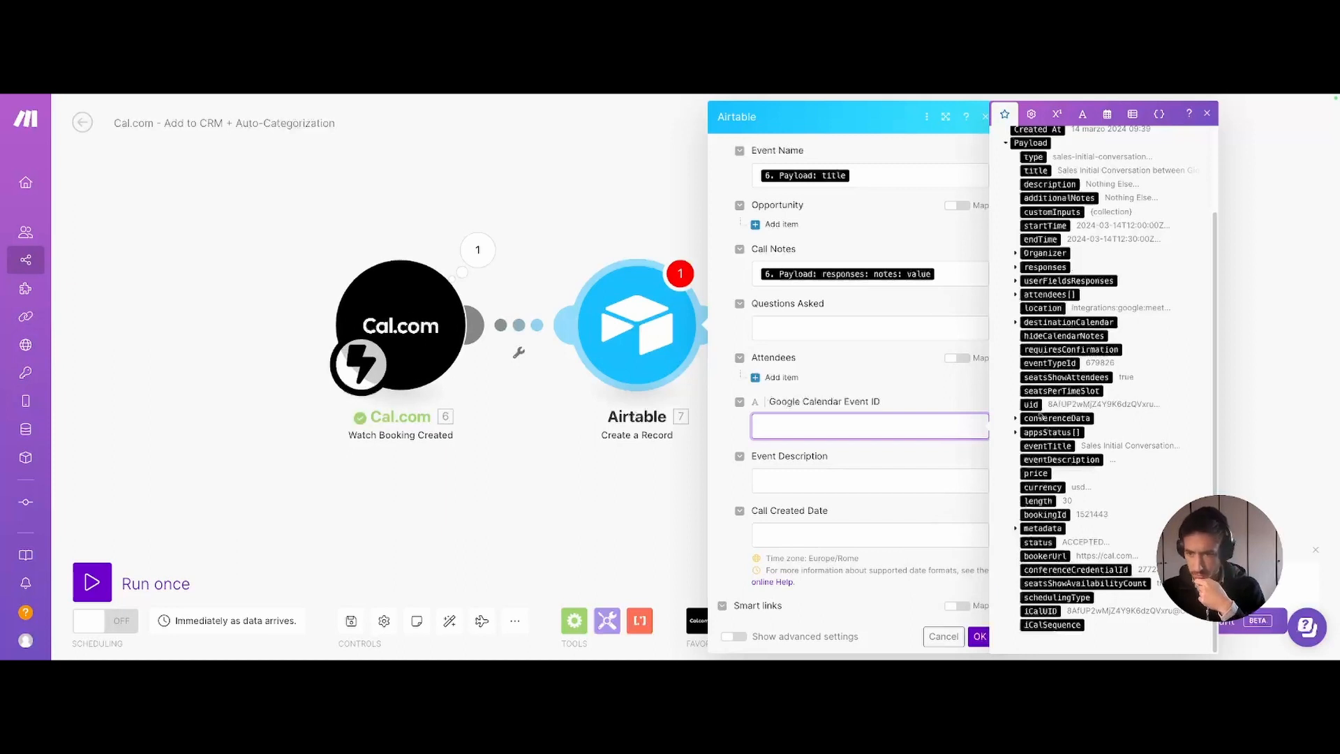
pyautogui.click(1016, 529)
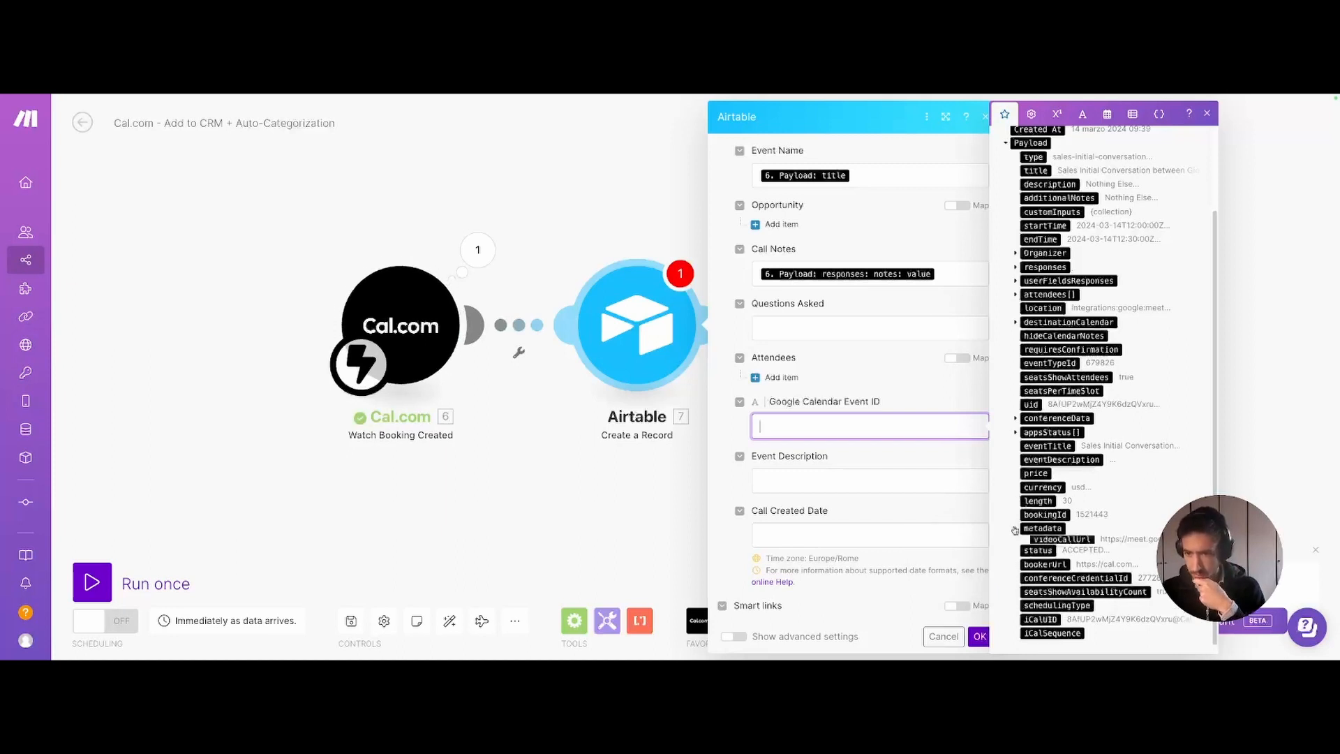
pyautogui.click(1047, 543)
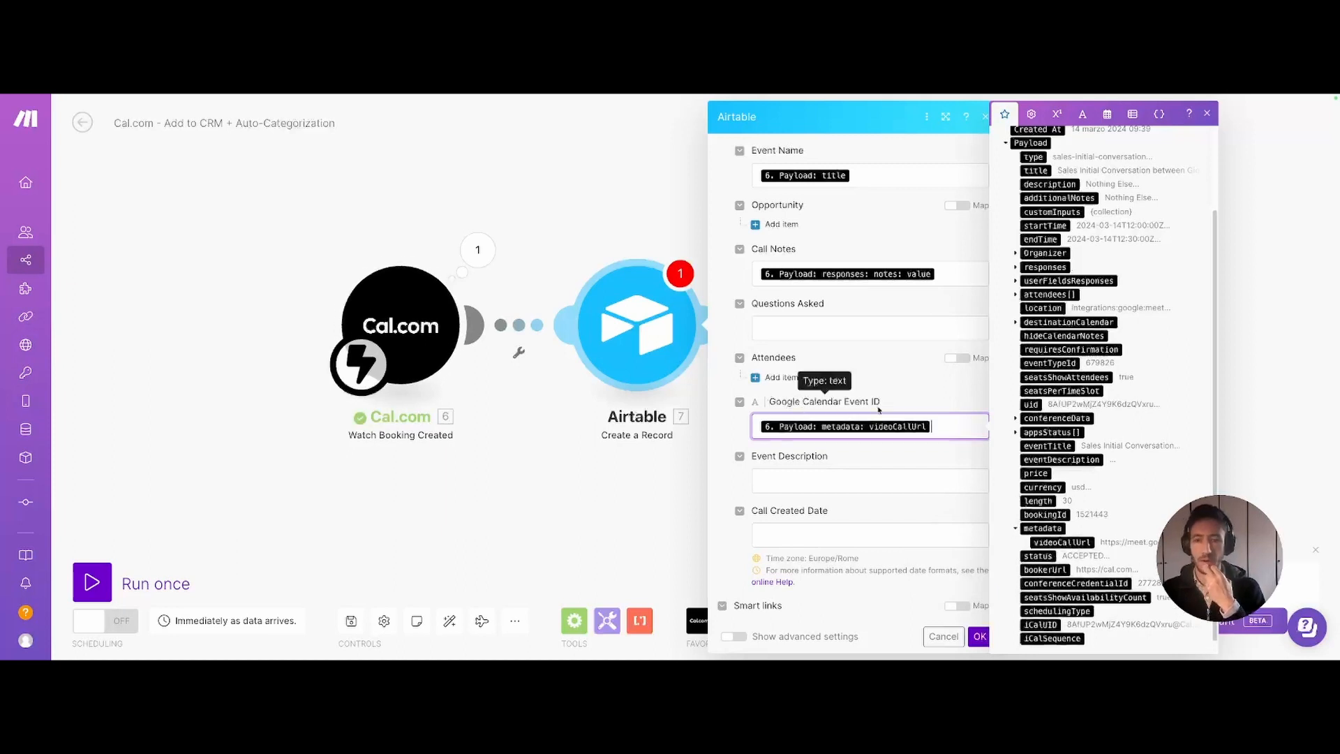
pyautogui.click(781, 486)
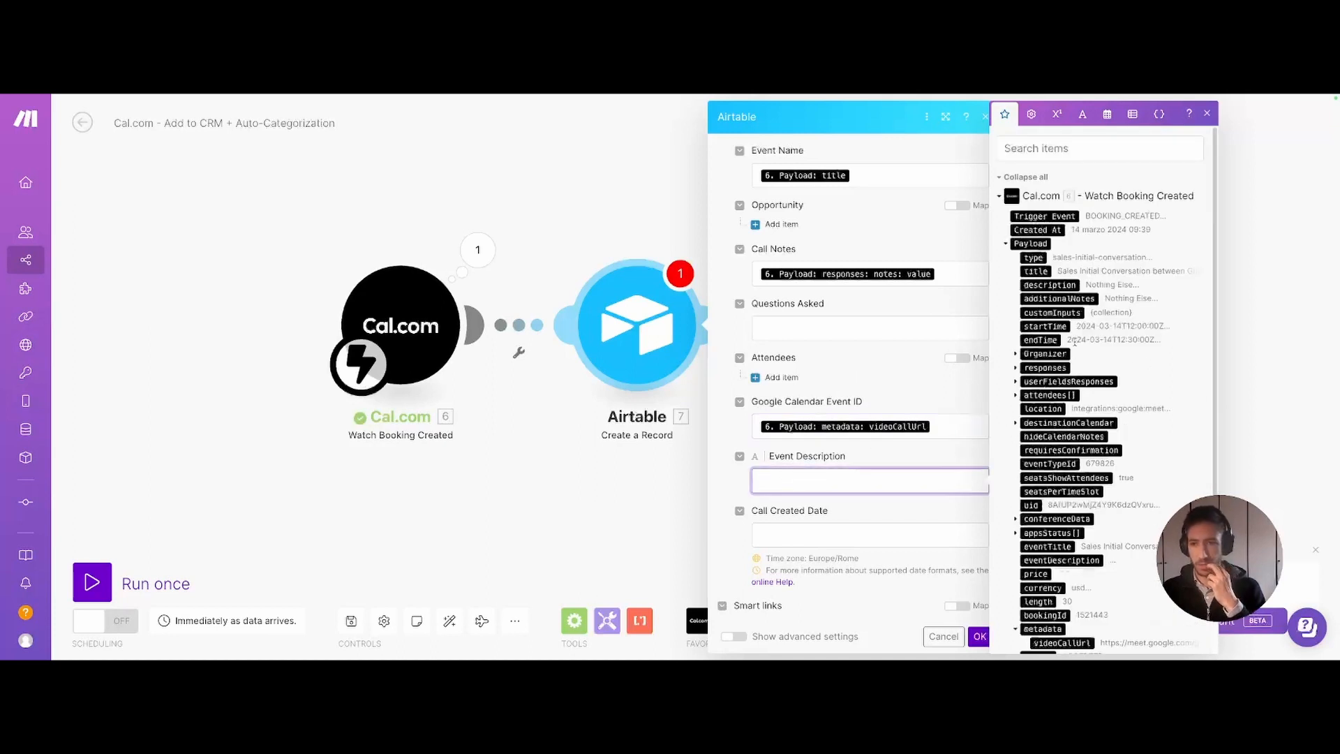
# - Replace the Event Name title mapping with the attendee name, organizer name and type
pyautogui.scroll(5, 879, 379)
pyautogui.click(871, 527)
pyautogui.press('BackSpace')
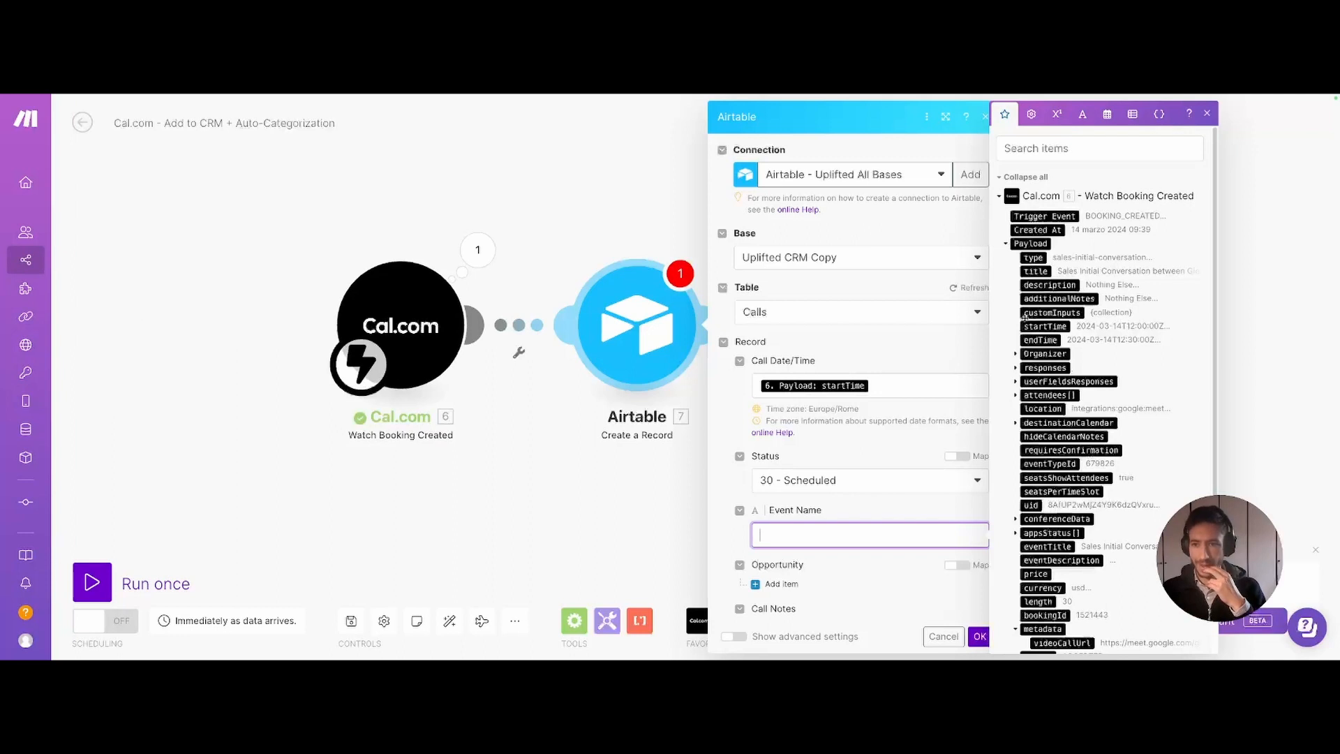
pyautogui.click(1015, 395)
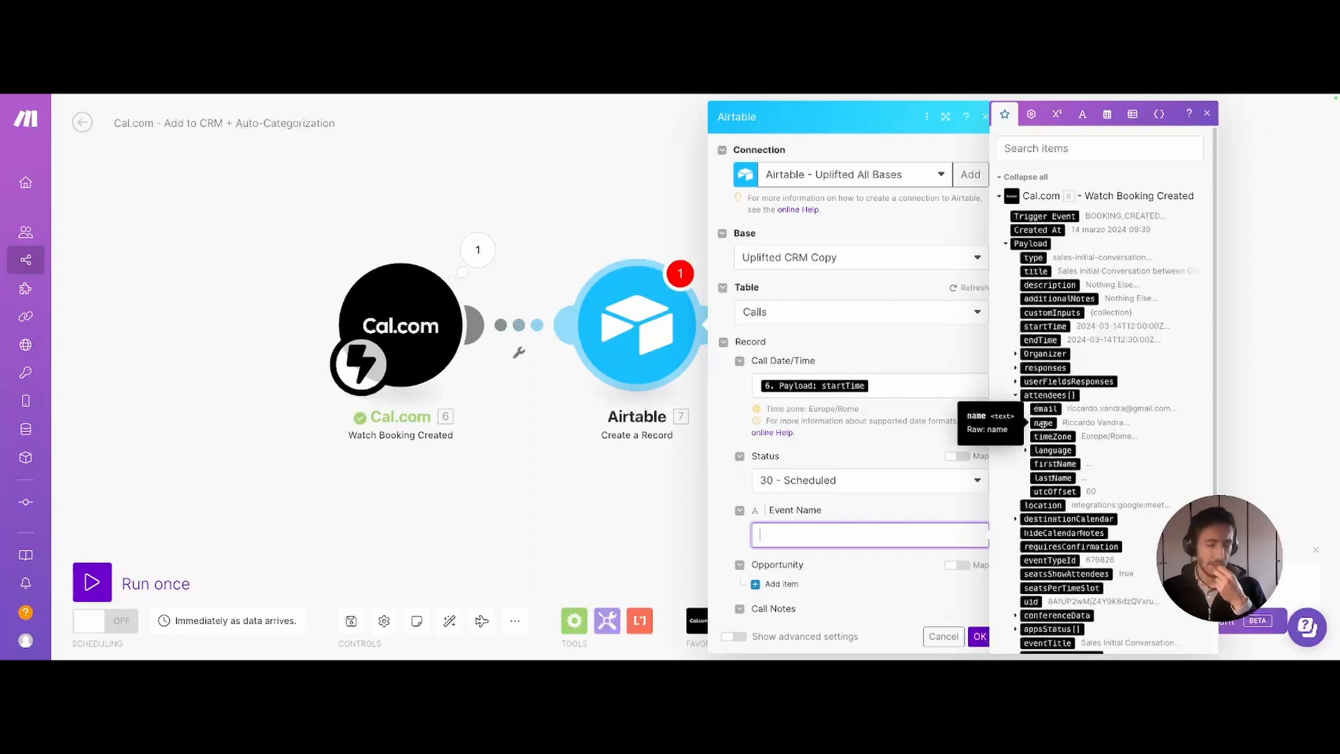
pyautogui.click(1042, 423)
pyautogui.scroll(-1, 1019, 468)
pyautogui.scroll(-3, 1019, 467)
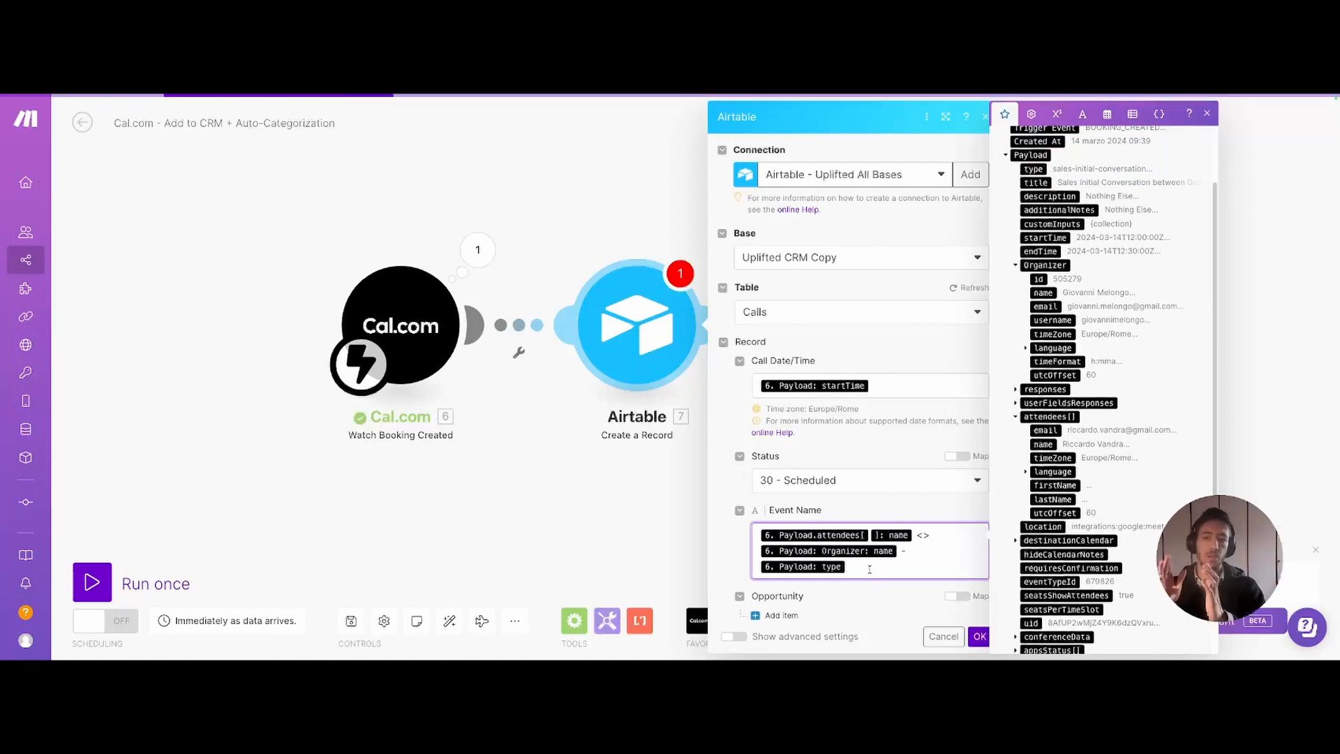
pyautogui.scroll(-3, 846, 568)
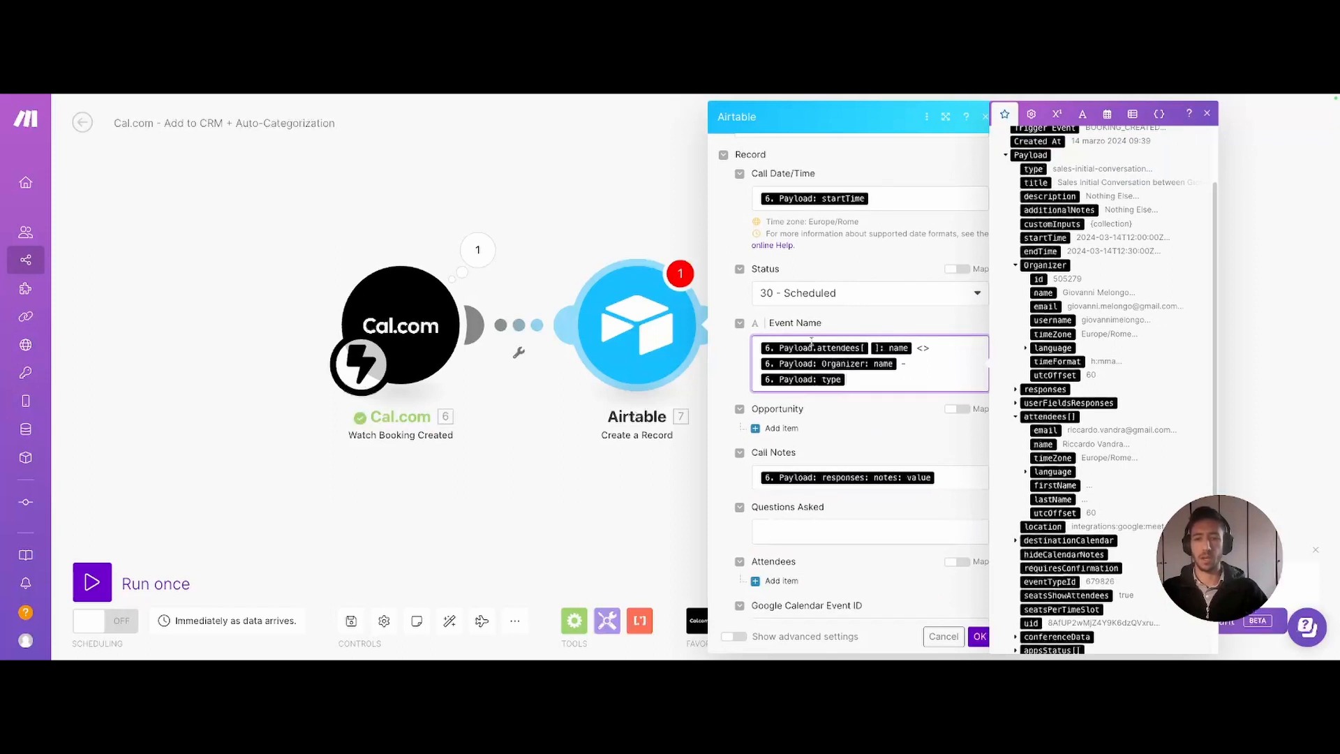
pyautogui.scroll(-5, 846, 539)
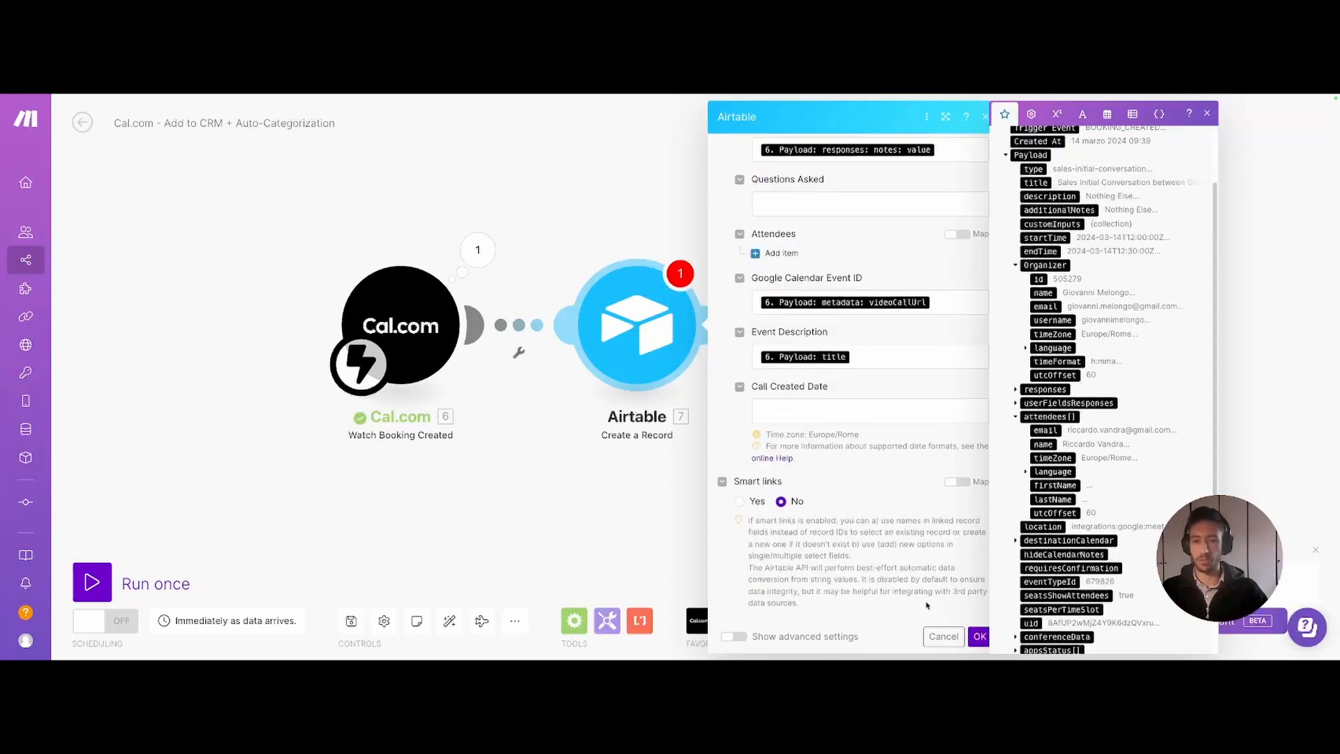
# - Set Call Created Date to the 'now' variable and close the module settings
pyautogui.click(869, 411)
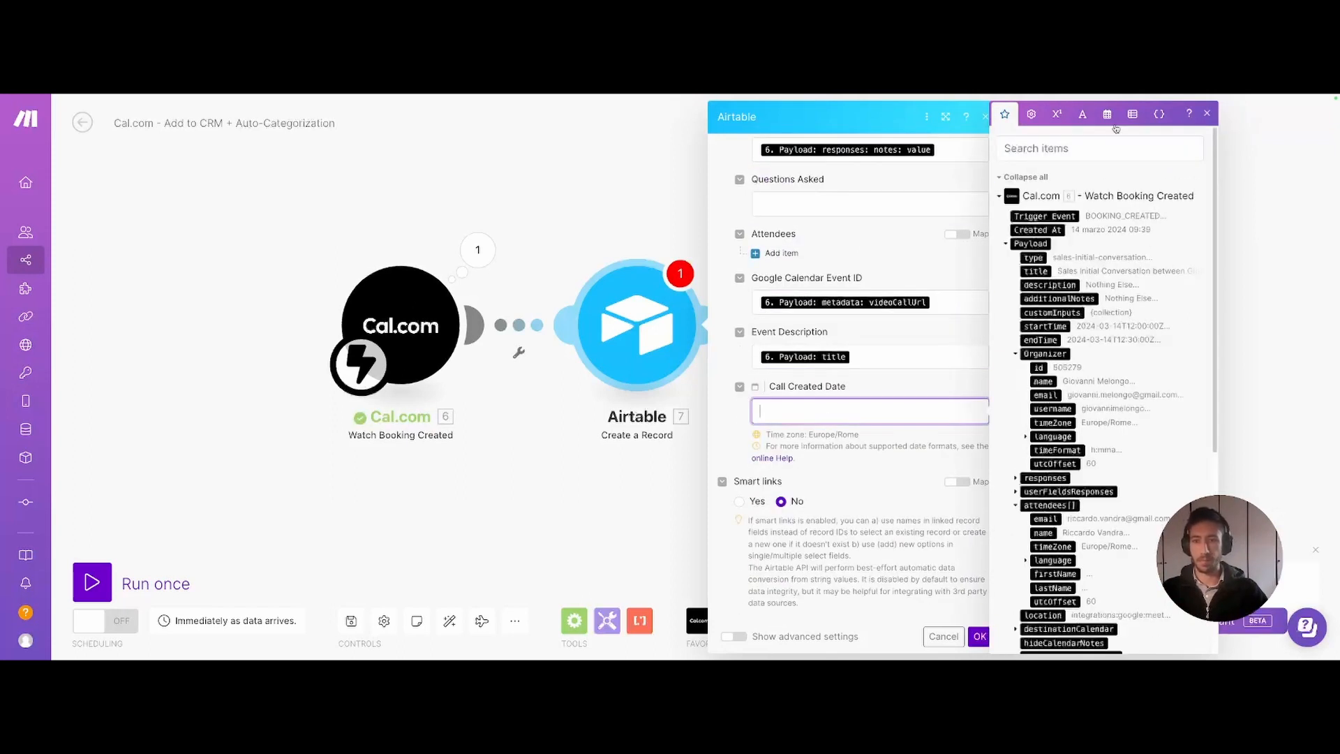
pyautogui.click(1106, 115)
pyautogui.click(1011, 511)
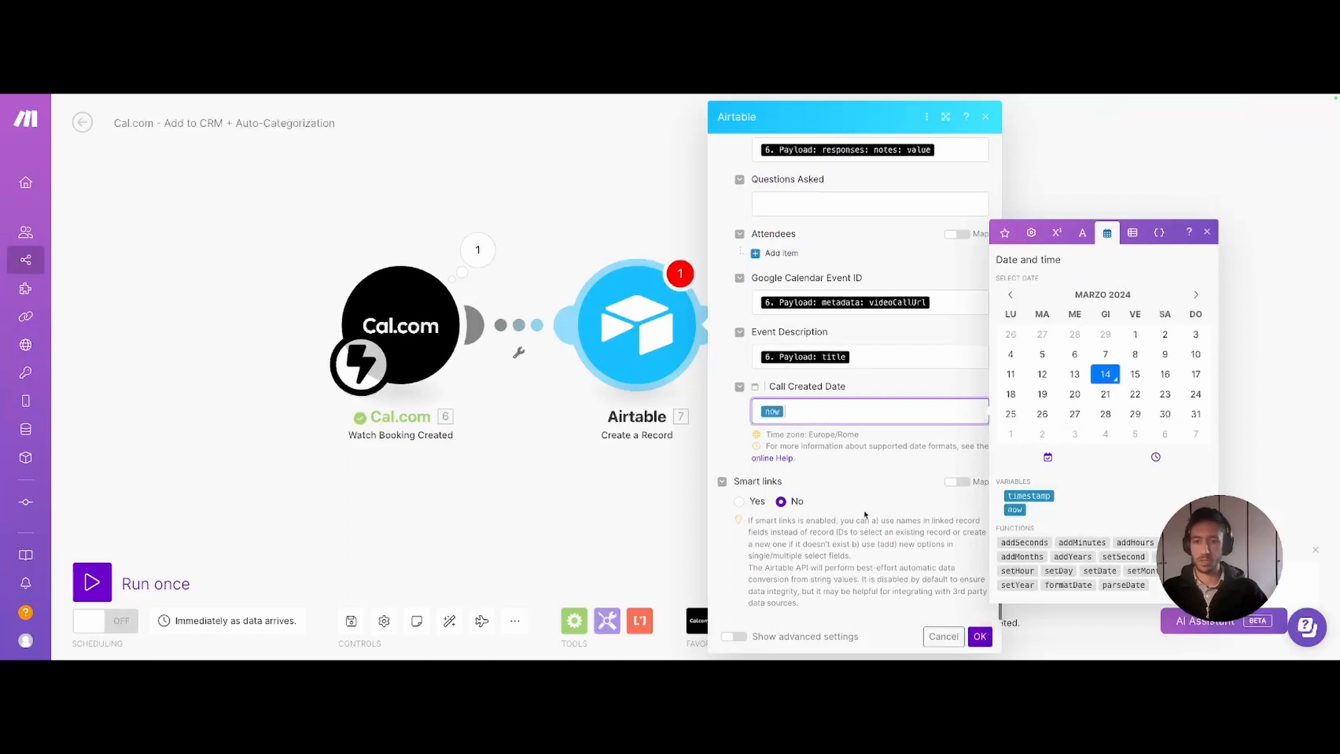
pyautogui.click(944, 636)
# - Rename the create-record module to 'Create Call'
pyautogui.rightClick(630, 317)
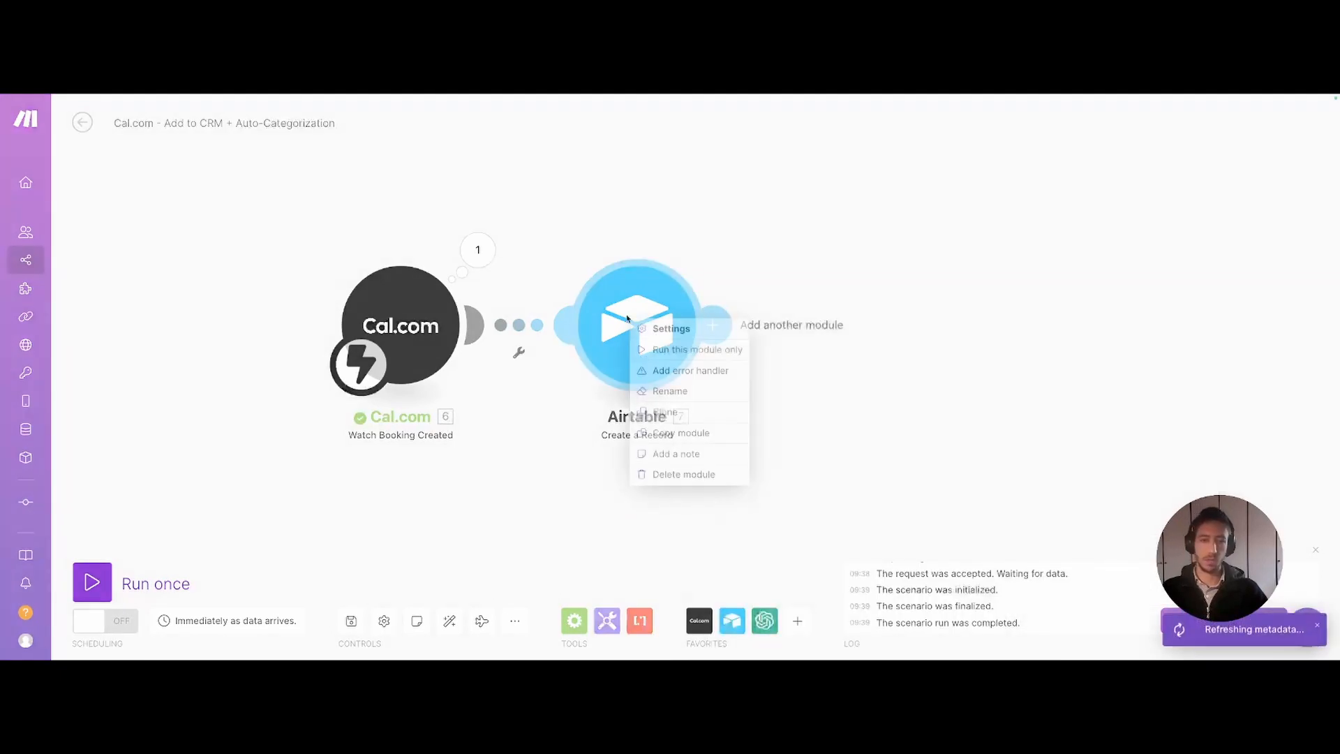
pyautogui.click(670, 393)
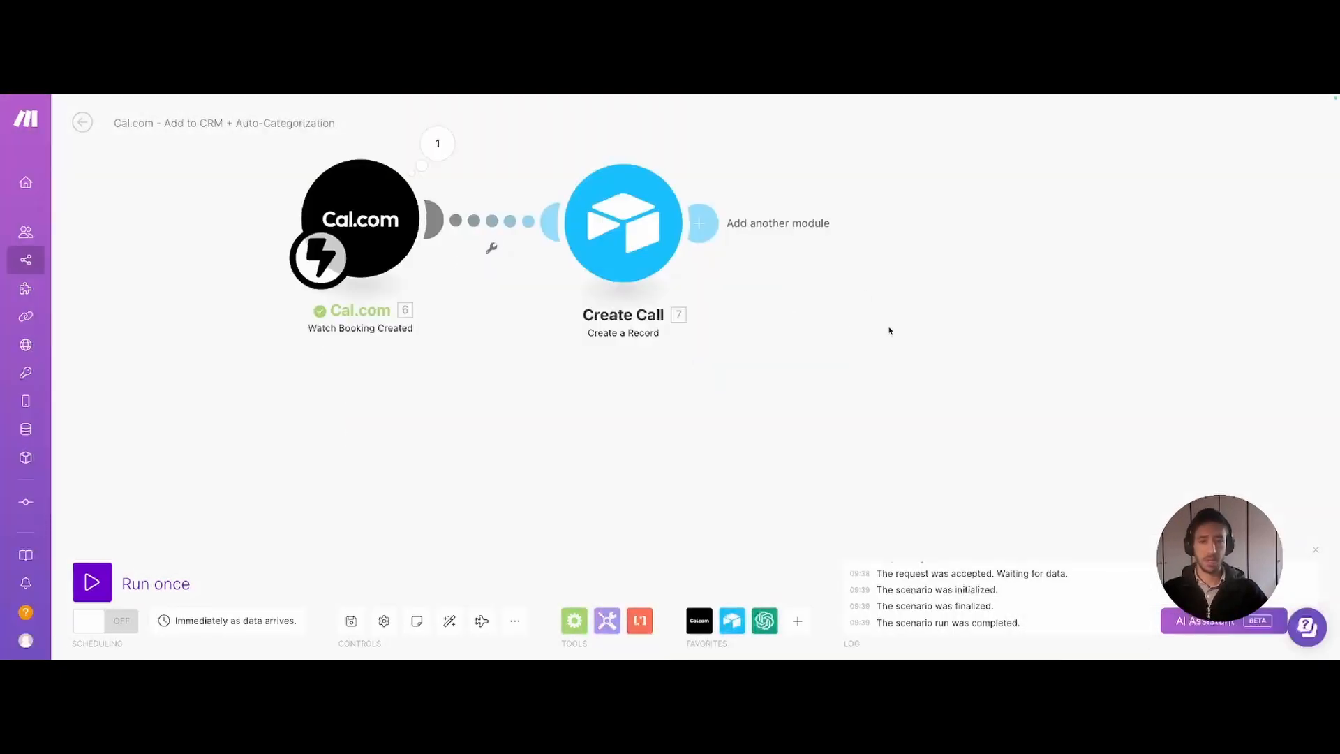
pyautogui.scroll(-2, 844, 360)
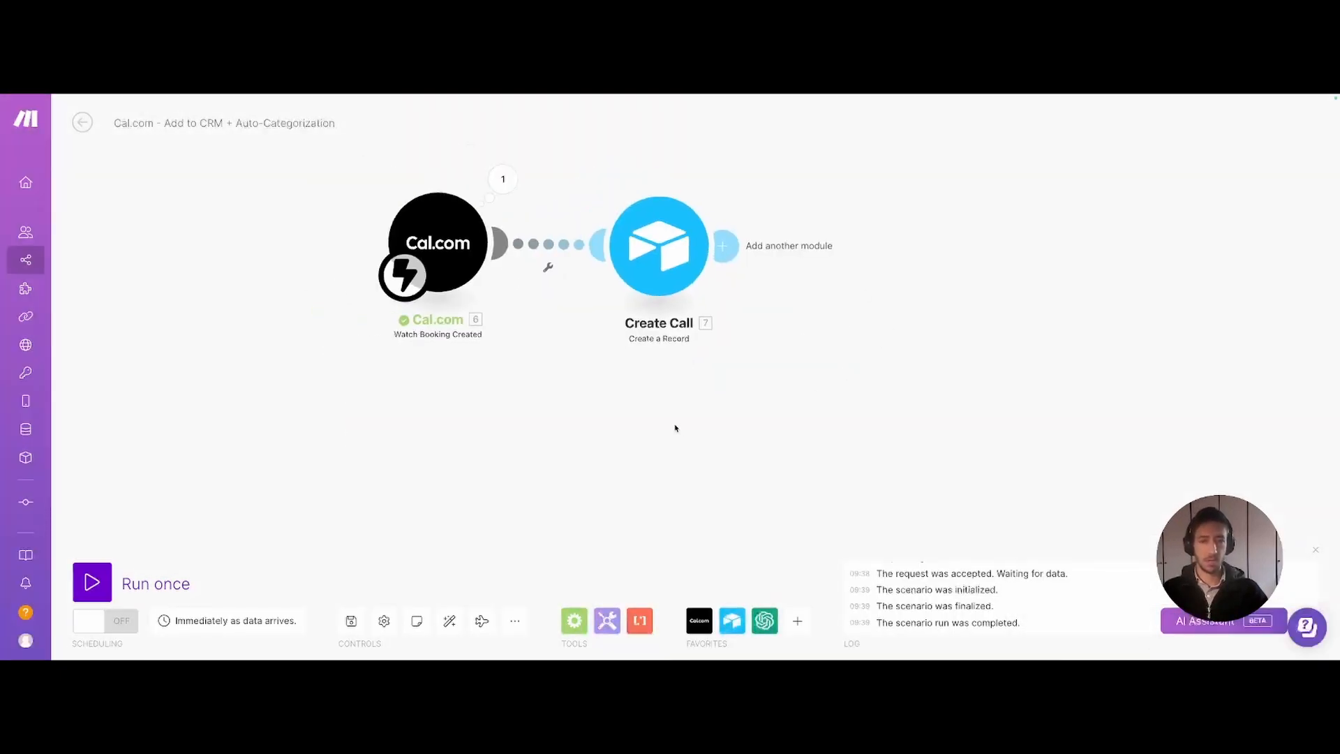
pyautogui.moveTo(672, 418); pyautogui.dragTo(770, 486)
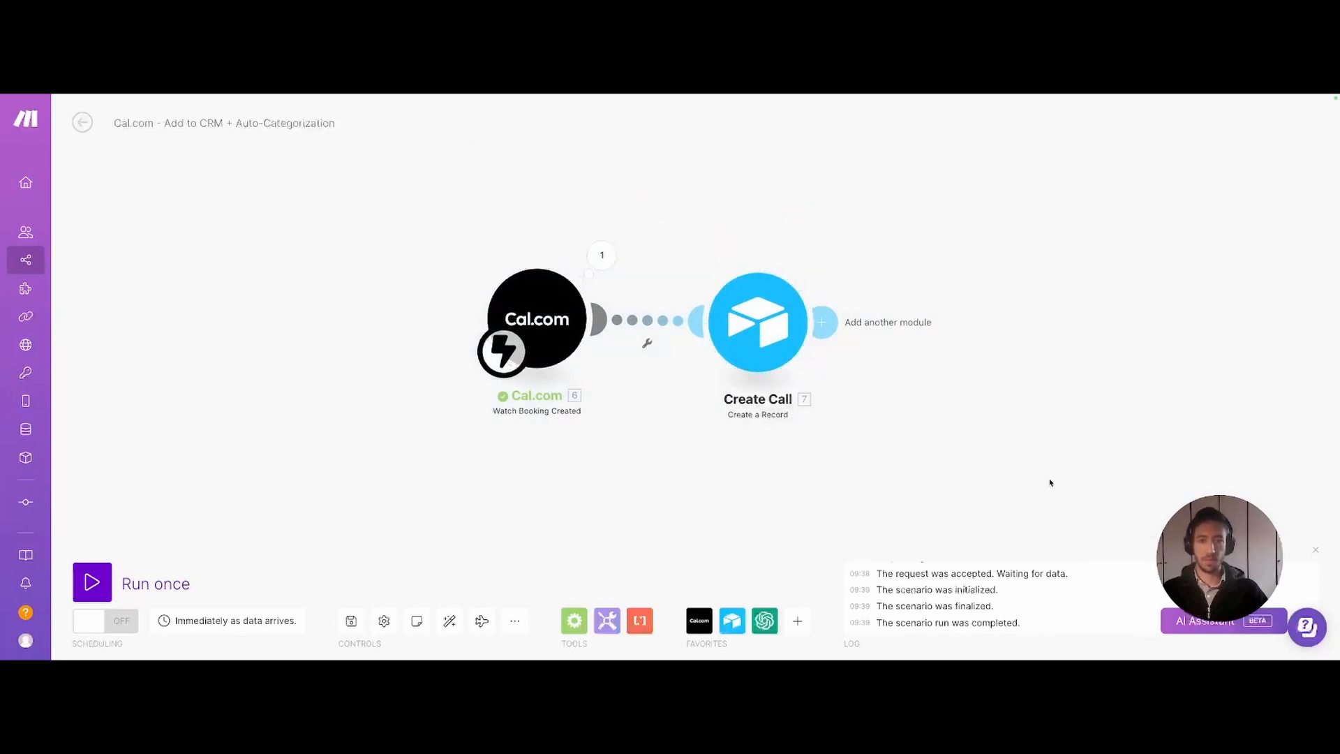
pyautogui.moveTo(987, 477); pyautogui.dragTo(808, 509)
# - Add an Airtable Search Records module on Uplifted CRM Copy's People table after Create Call
pyautogui.click(703, 357)
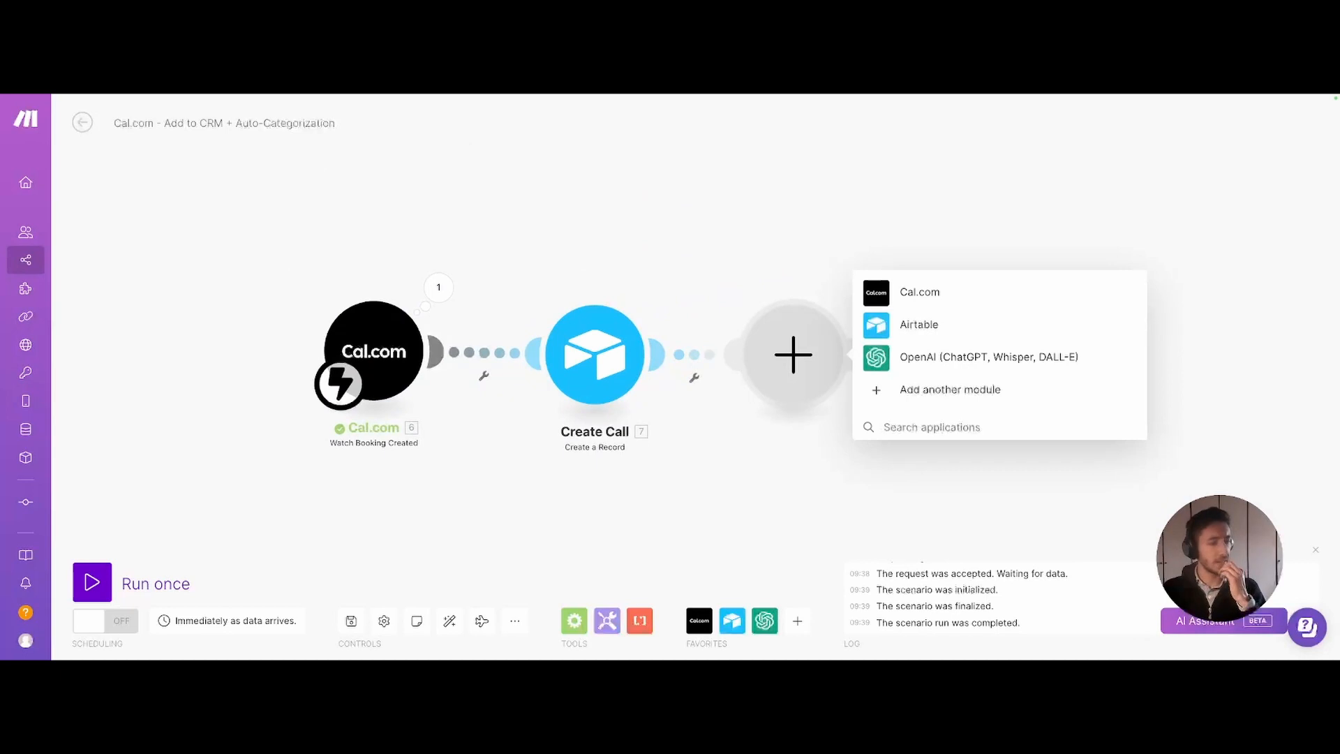
pyautogui.click(926, 324)
pyautogui.click(907, 230)
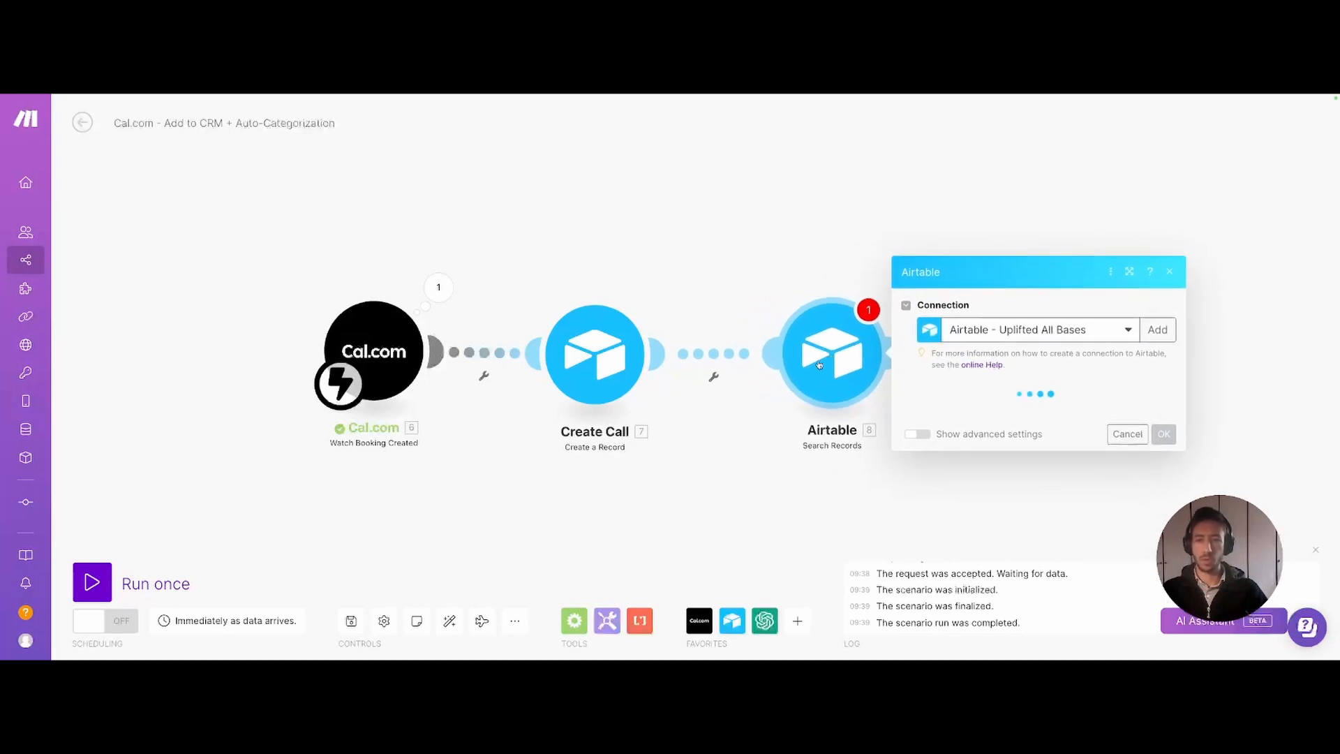
pyautogui.click(987, 411)
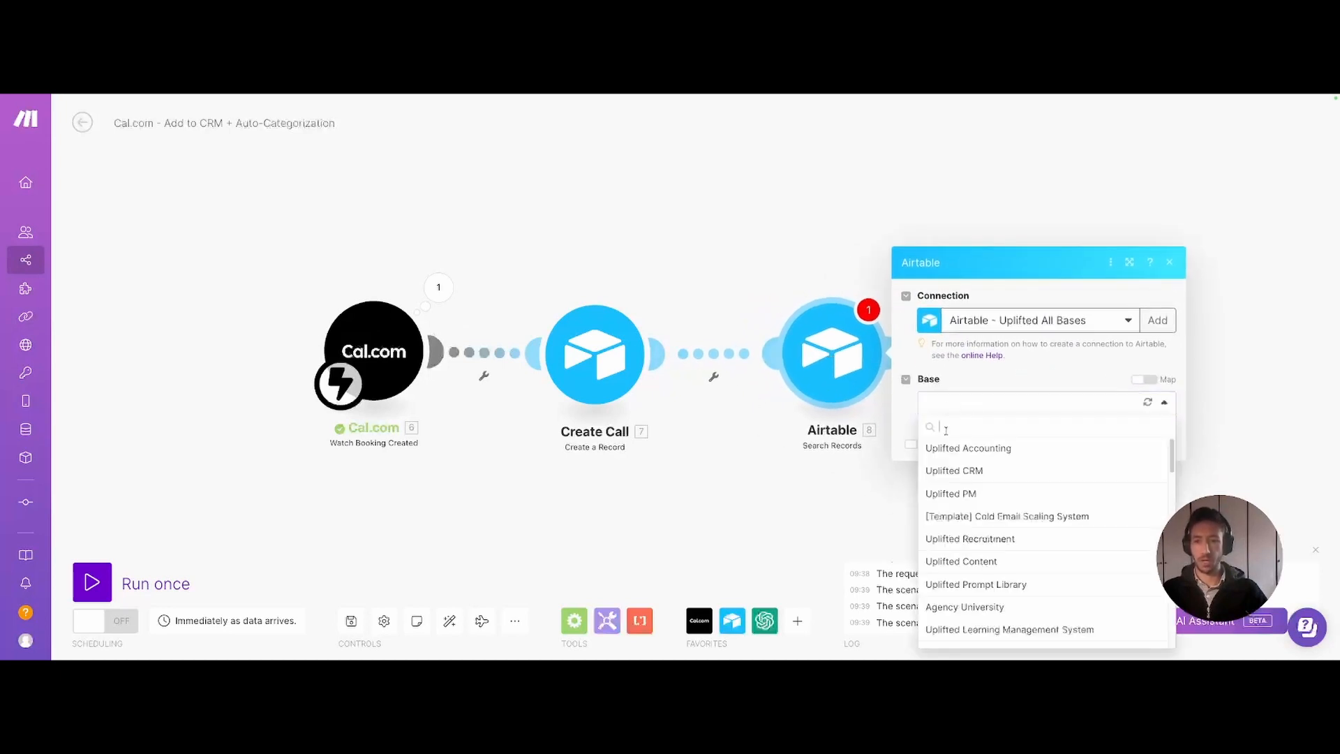
pyautogui.click(954, 329)
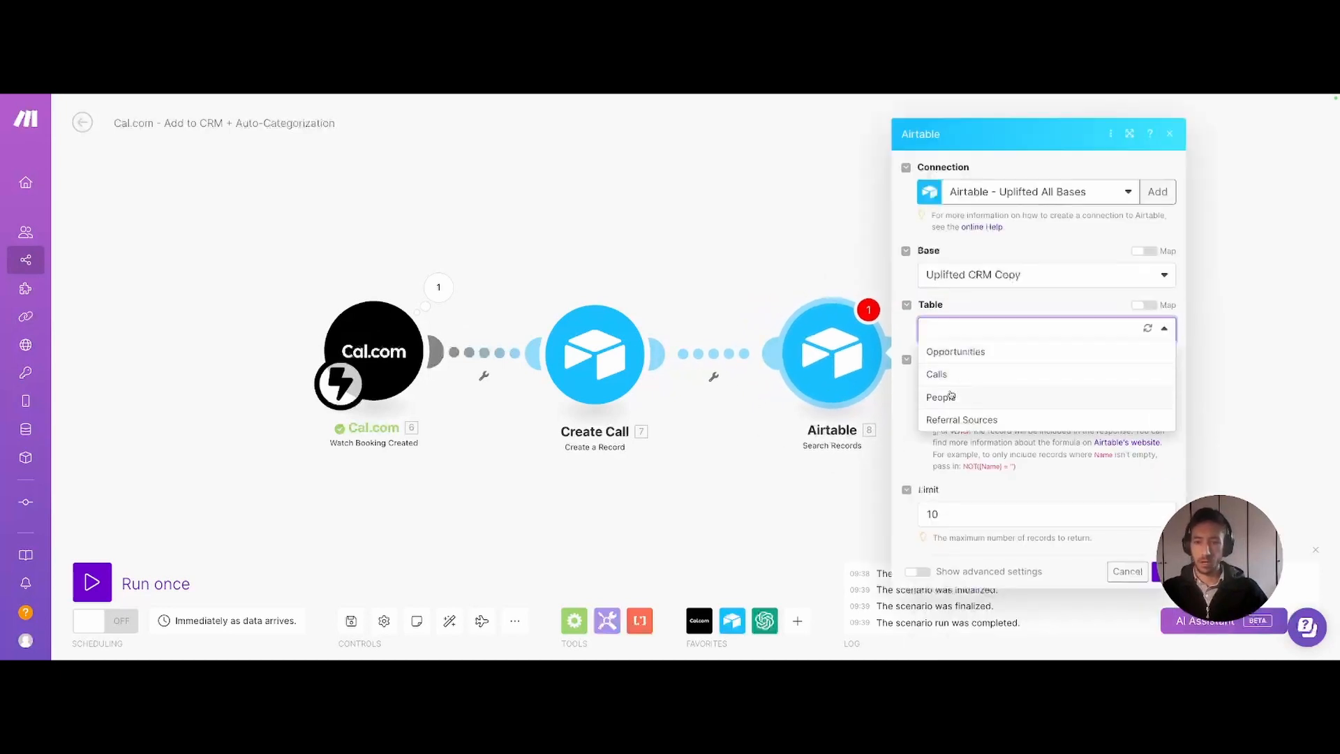
pyautogui.click(942, 396)
# - Set the search limit to 1 and the formula {Email} = attendees[].email, then confirm
pyautogui.scroll(-3, 919, 577)
pyautogui.scroll(-1, 919, 576)
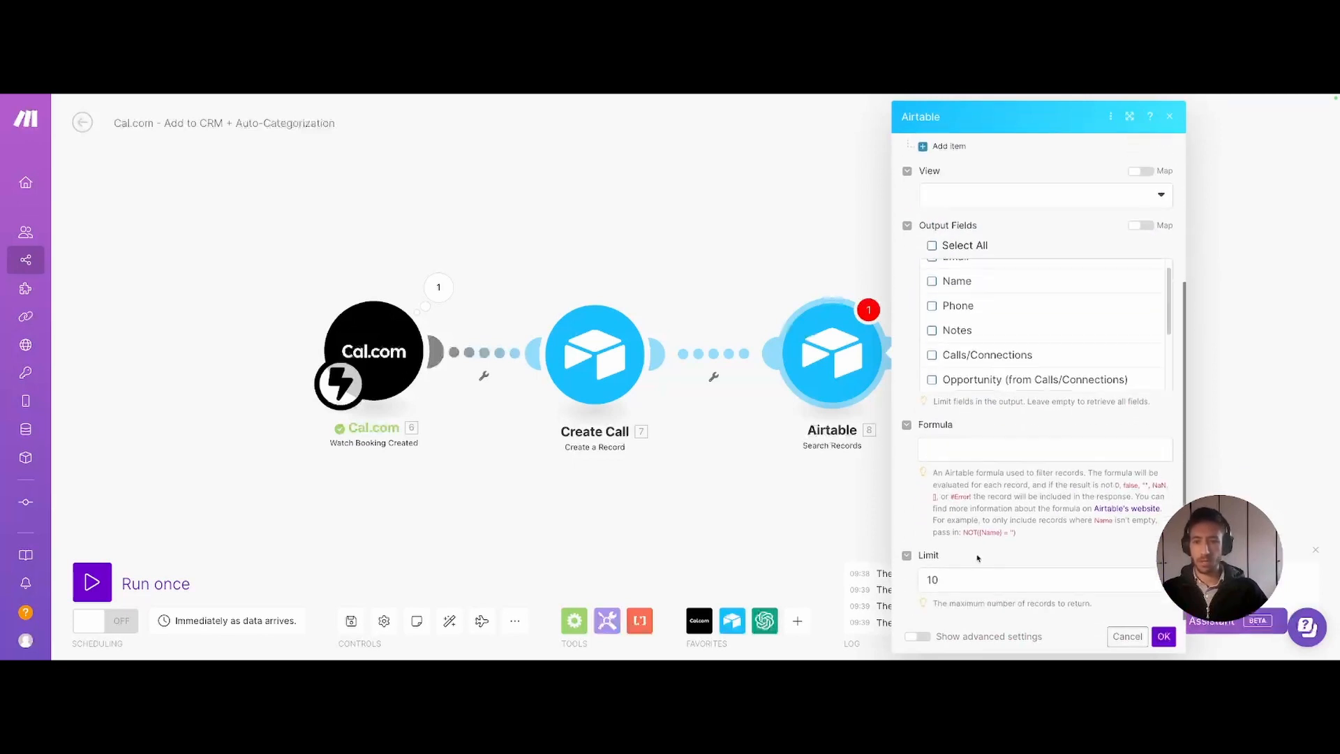
pyautogui.click(924, 578)
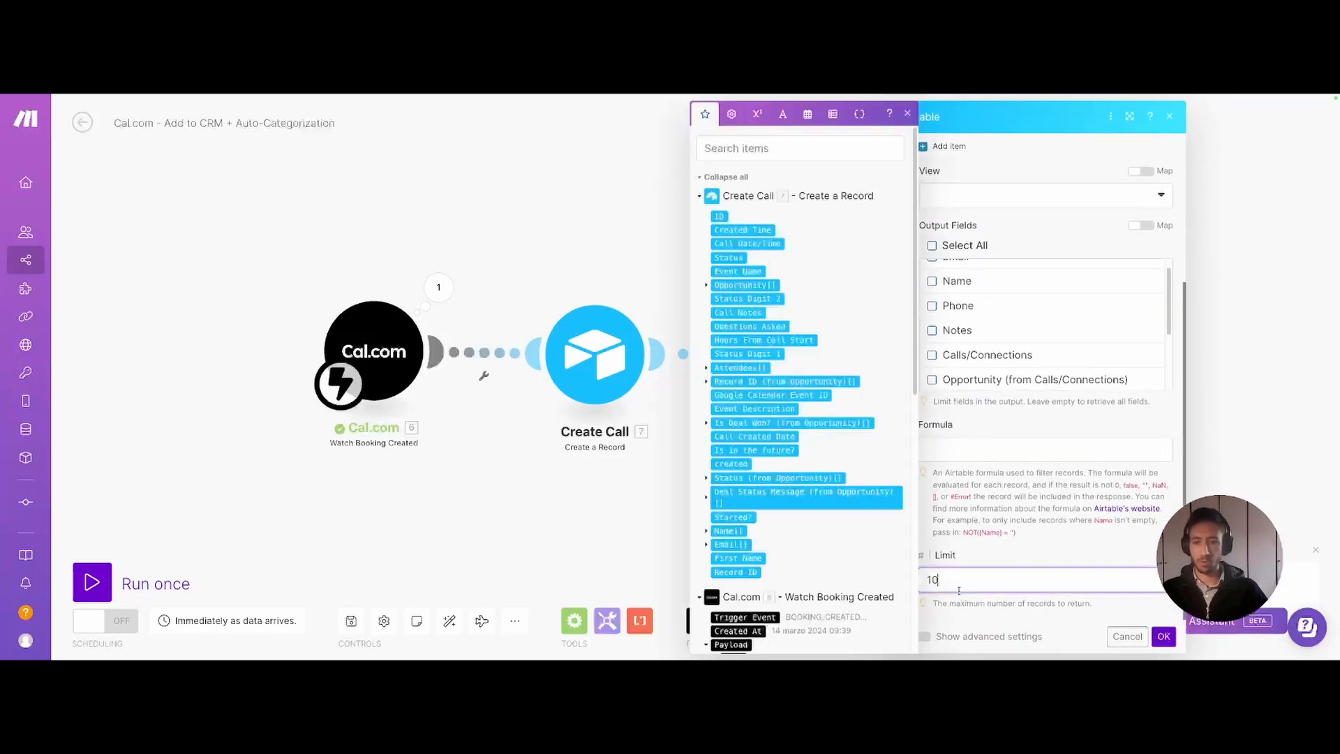
pyautogui.click(906, 114)
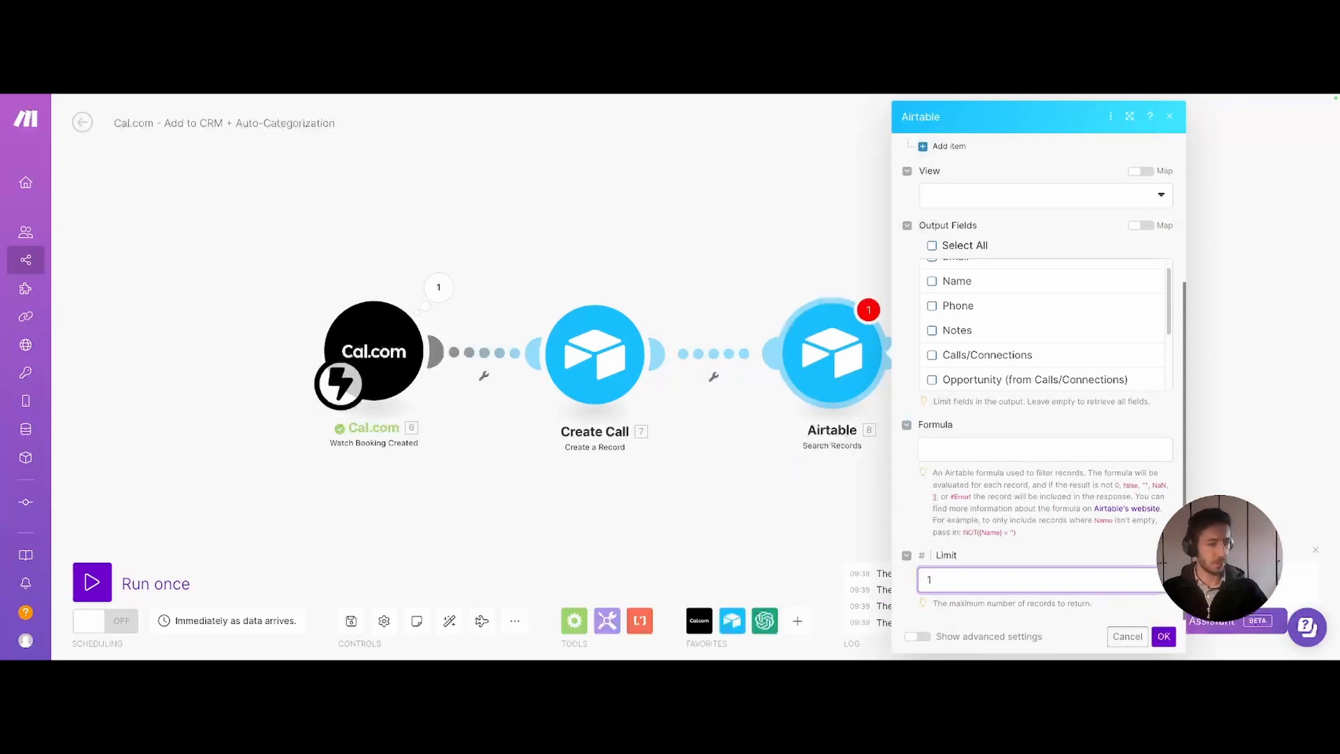
pyautogui.press('Tab')
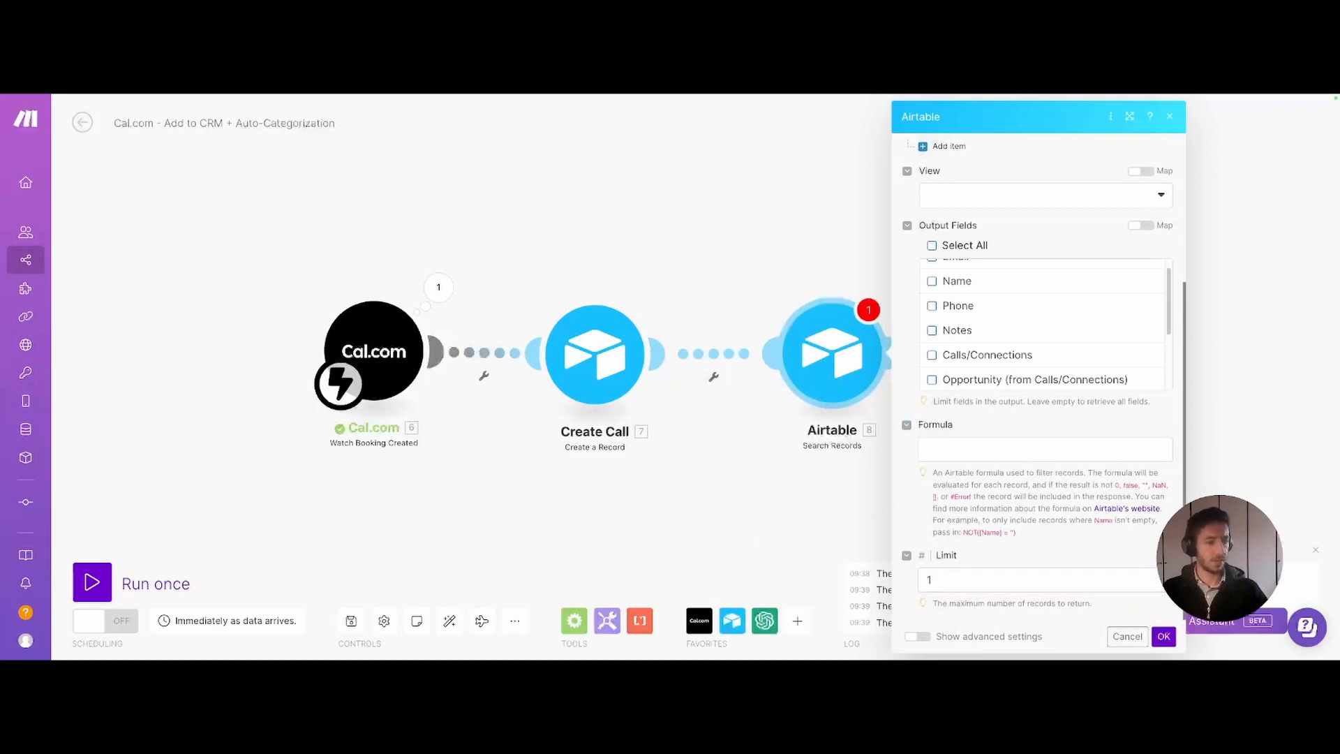
pyautogui.click(972, 450)
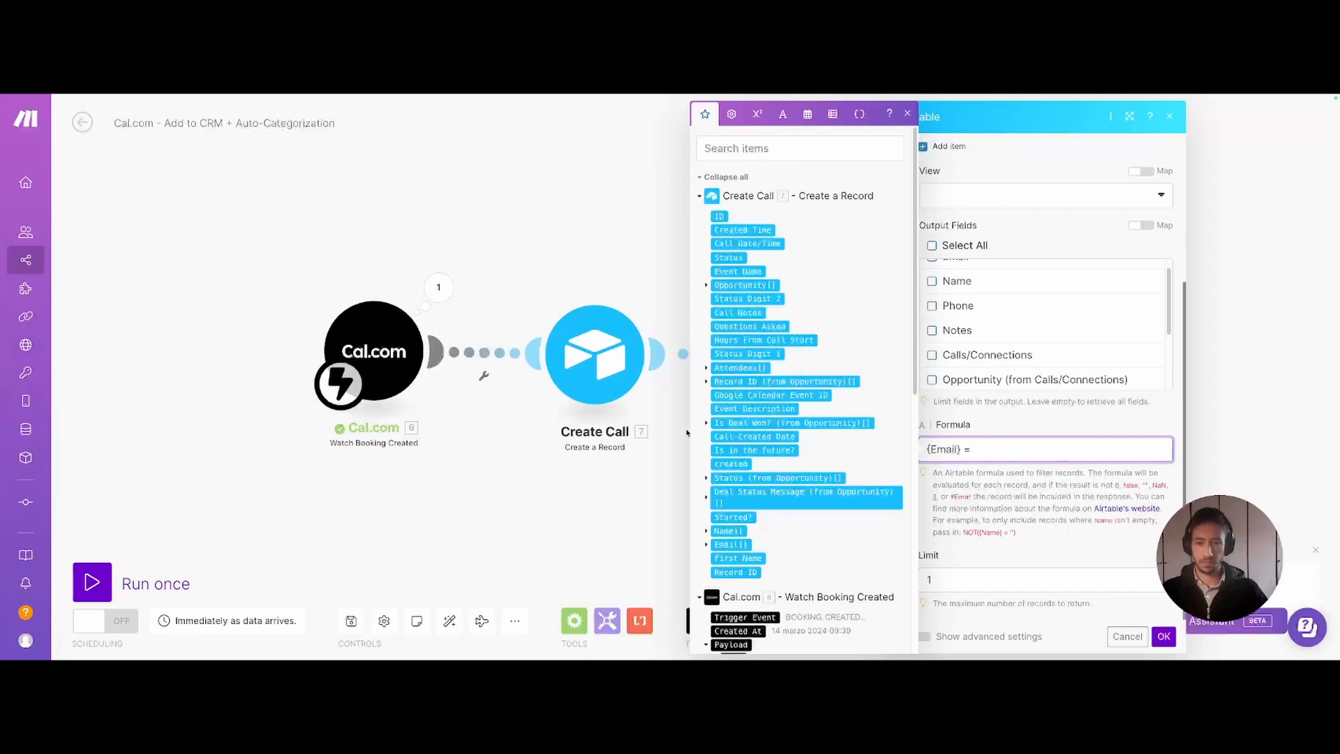
pyautogui.scroll(-5, 802, 384)
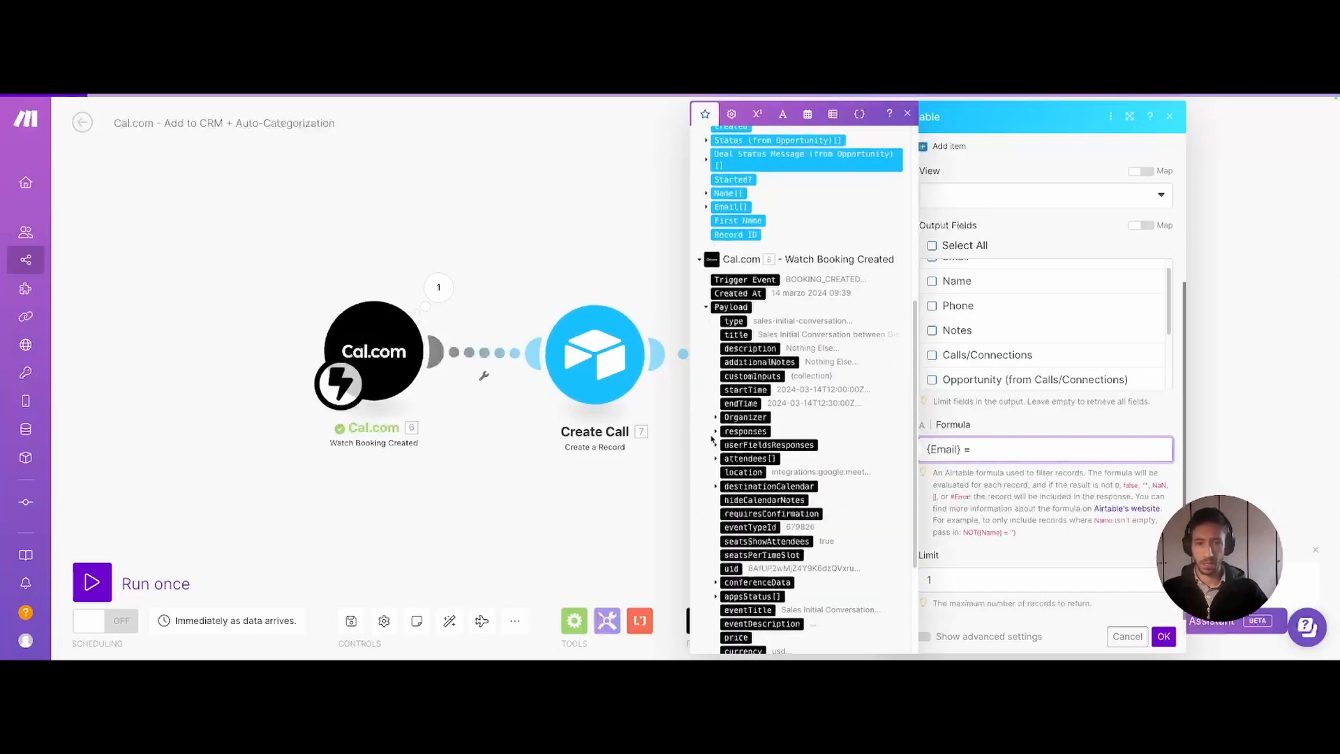
pyautogui.click(714, 459)
pyautogui.scroll(-1, 714, 459)
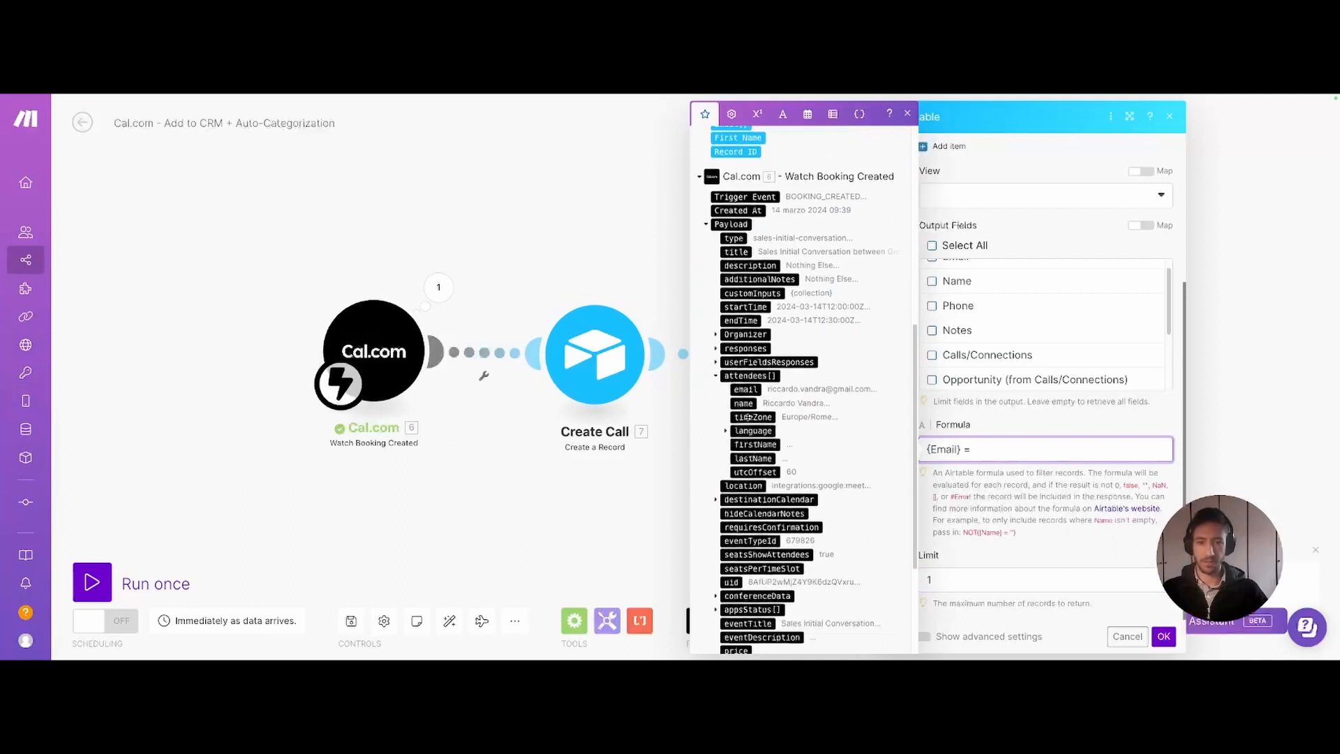
pyautogui.click(746, 389)
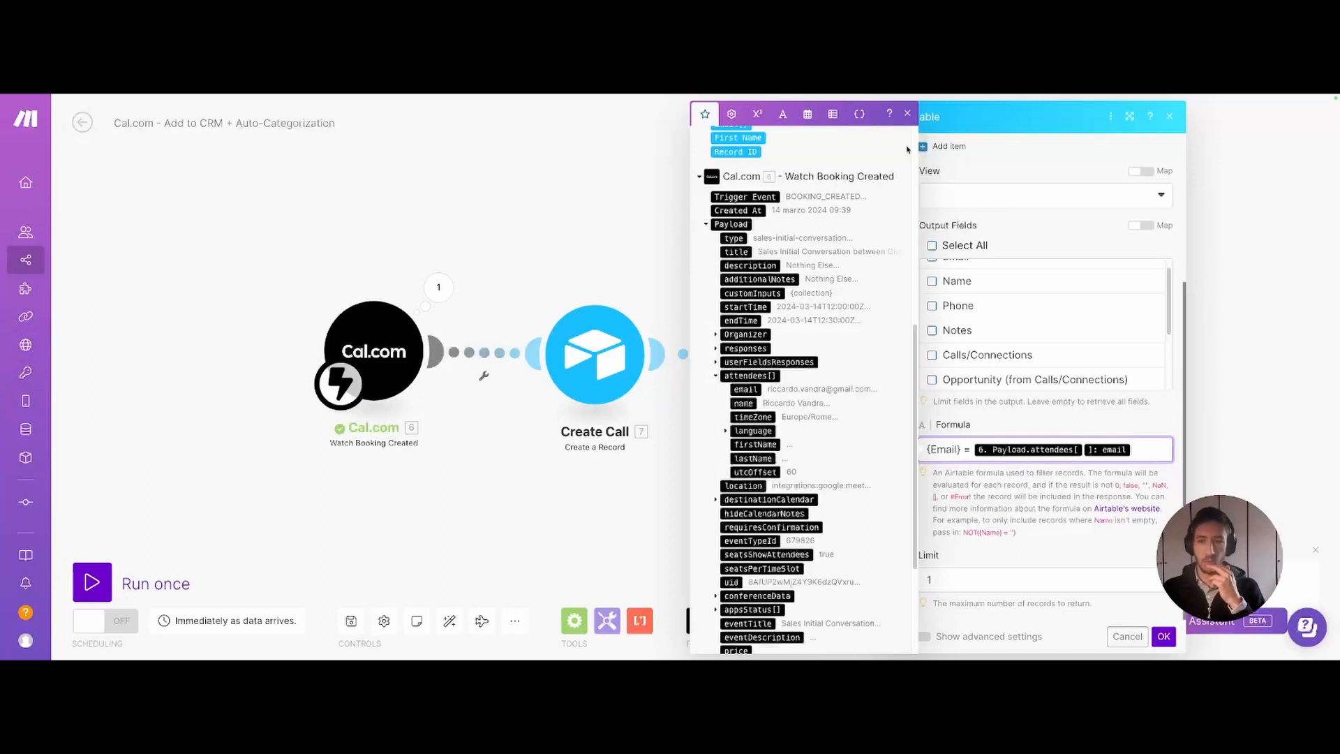
pyautogui.click(907, 115)
pyautogui.click(791, 496)
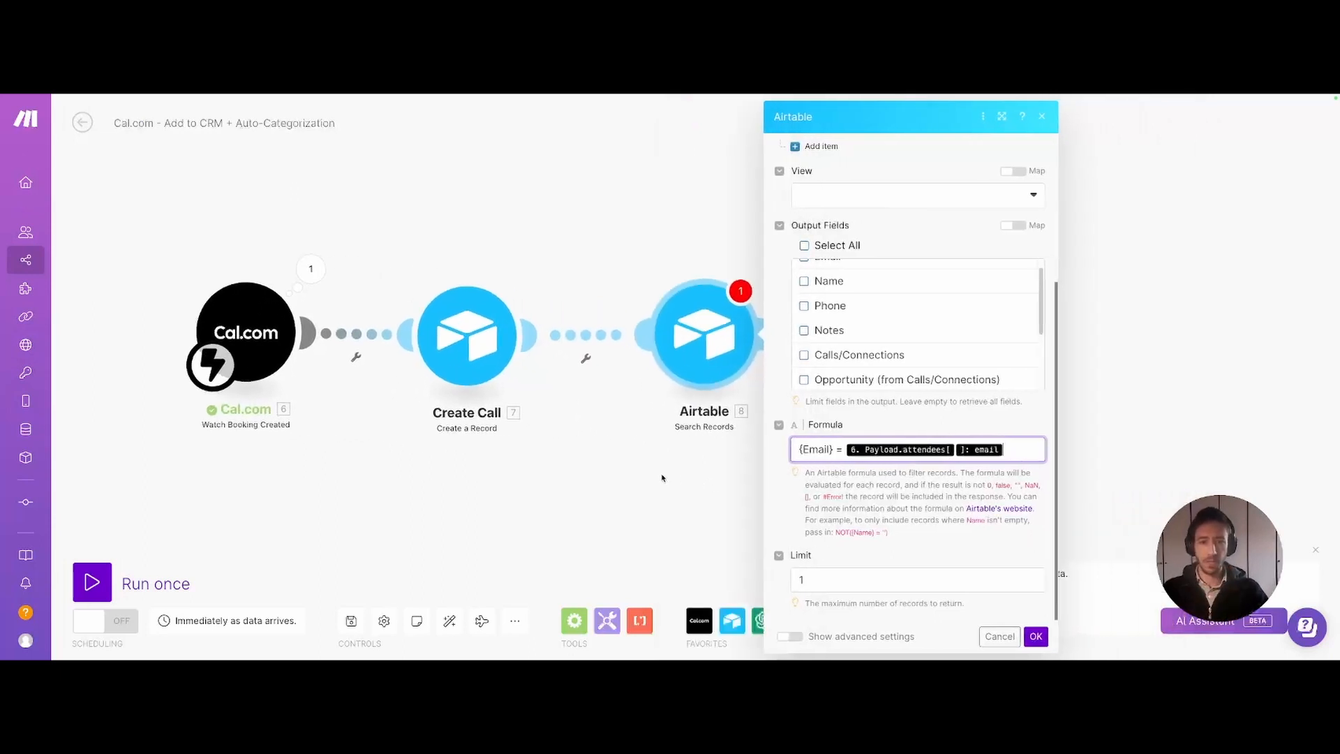
# - Align the 'Search if person is in the CRM' box and select the two Update boxes in the diagram
pyautogui.moveTo(36, 515)
pyautogui.click(69, 497)
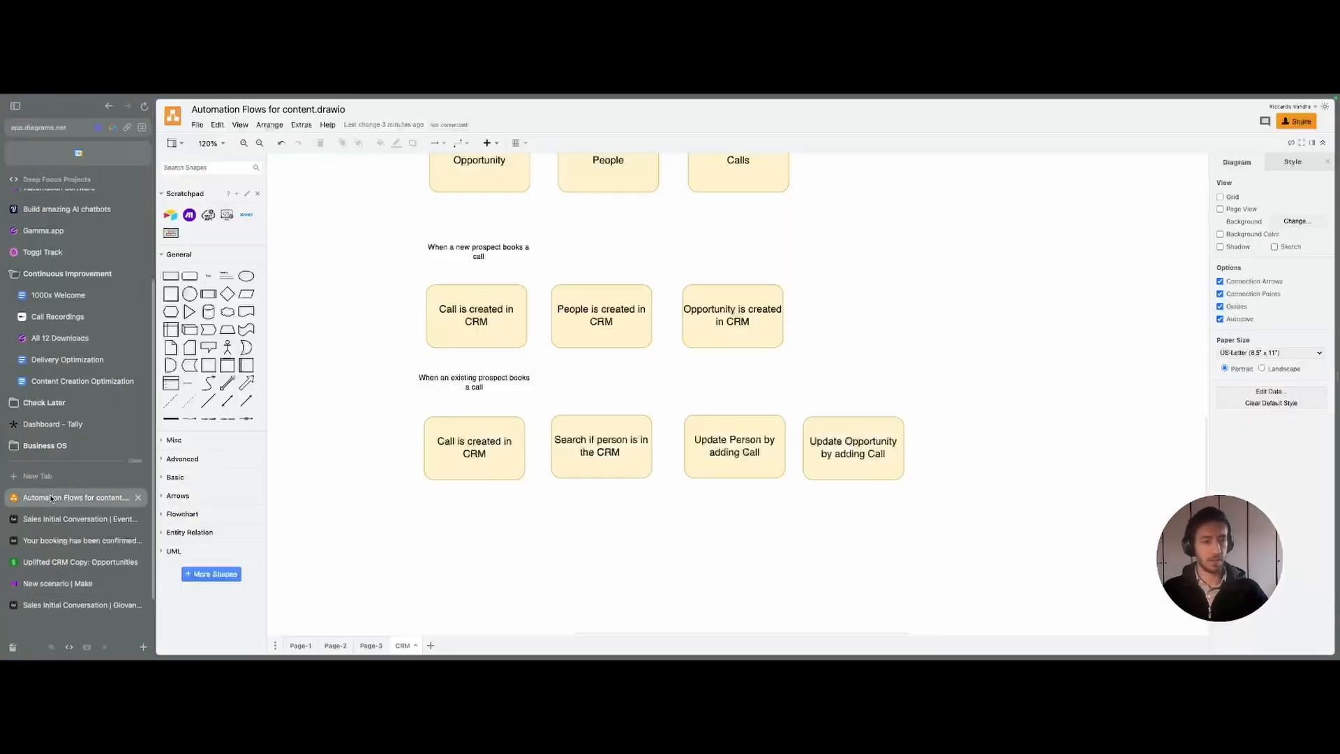
pyautogui.moveTo(584, 449)
pyautogui.mouseDown()
pyautogui.moveTo(609, 444)
pyautogui.moveTo(585, 451)
pyautogui.mouseUp()
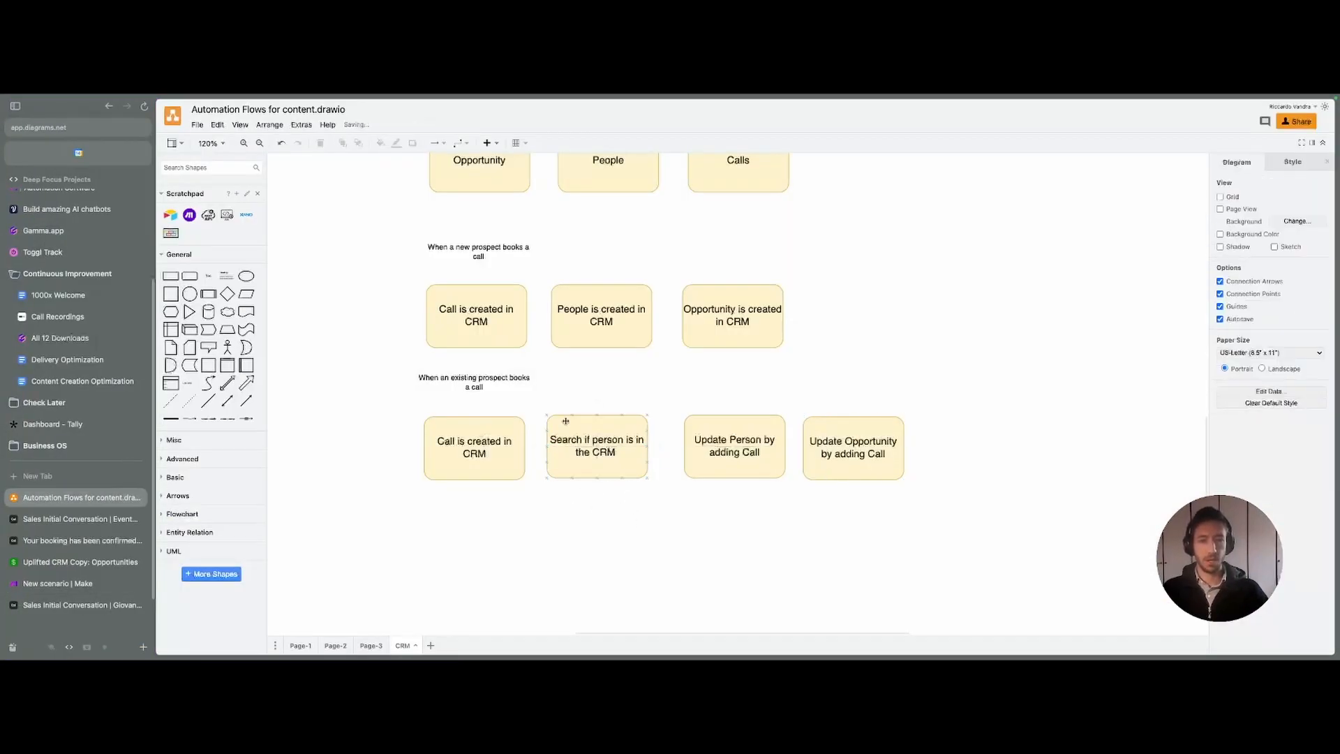
pyautogui.click(664, 455)
pyautogui.moveTo(656, 390); pyautogui.dragTo(1003, 529)
pyautogui.hotkey('ctrl', 'Tab')
pyautogui.hotkey('ctrl', 'Tab')
pyautogui.hotkey('ctrl', 'Tab')
pyautogui.hotkey('ctrl', 'Tab')
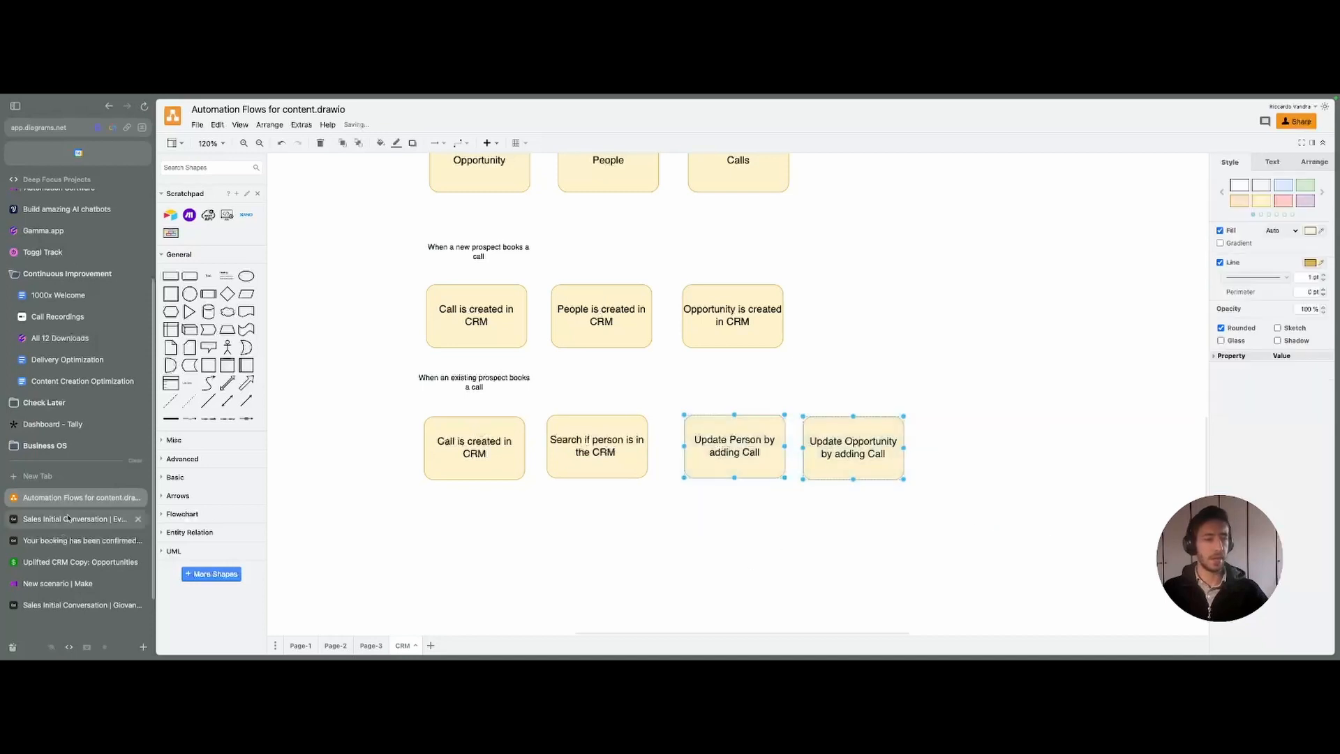
# - Rename the search module 'Search Person' and tidy the module positions on the canvas
pyautogui.rightClick(804, 384)
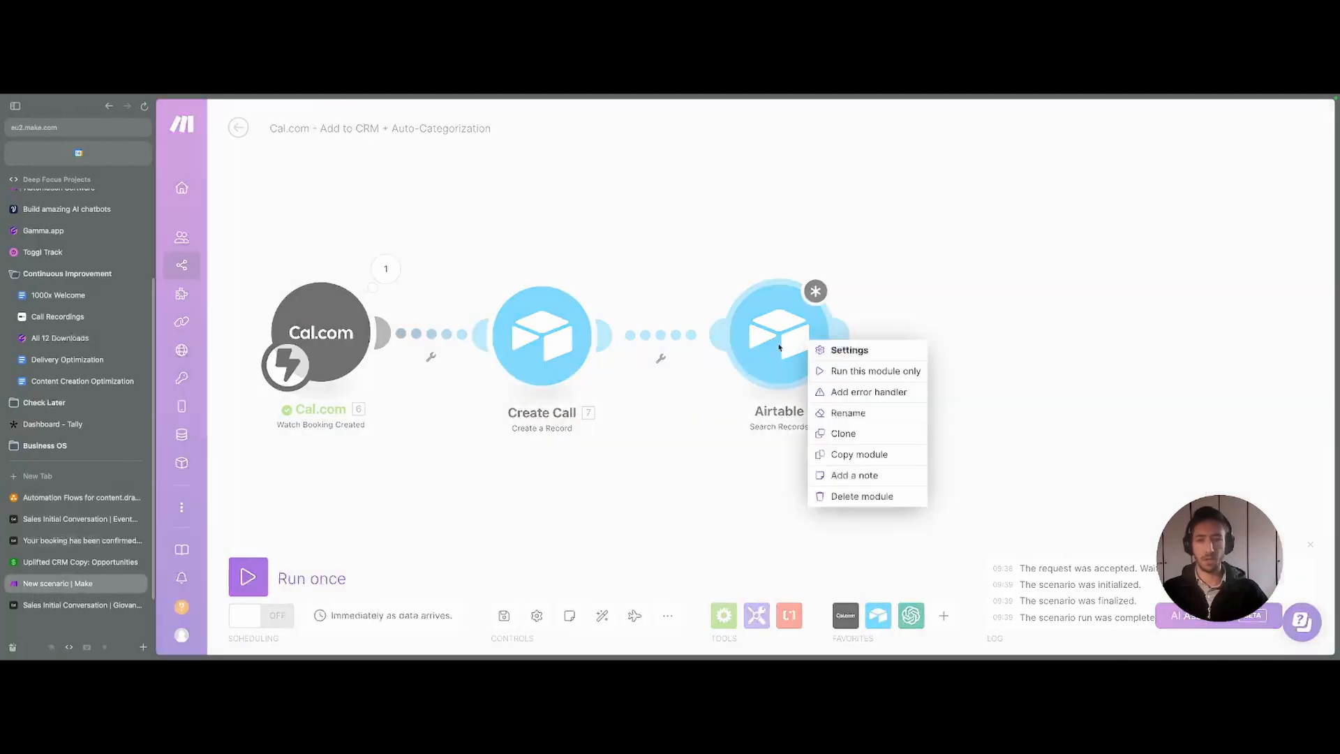
pyautogui.click(847, 350)
pyautogui.scroll(-3, 899, 433)
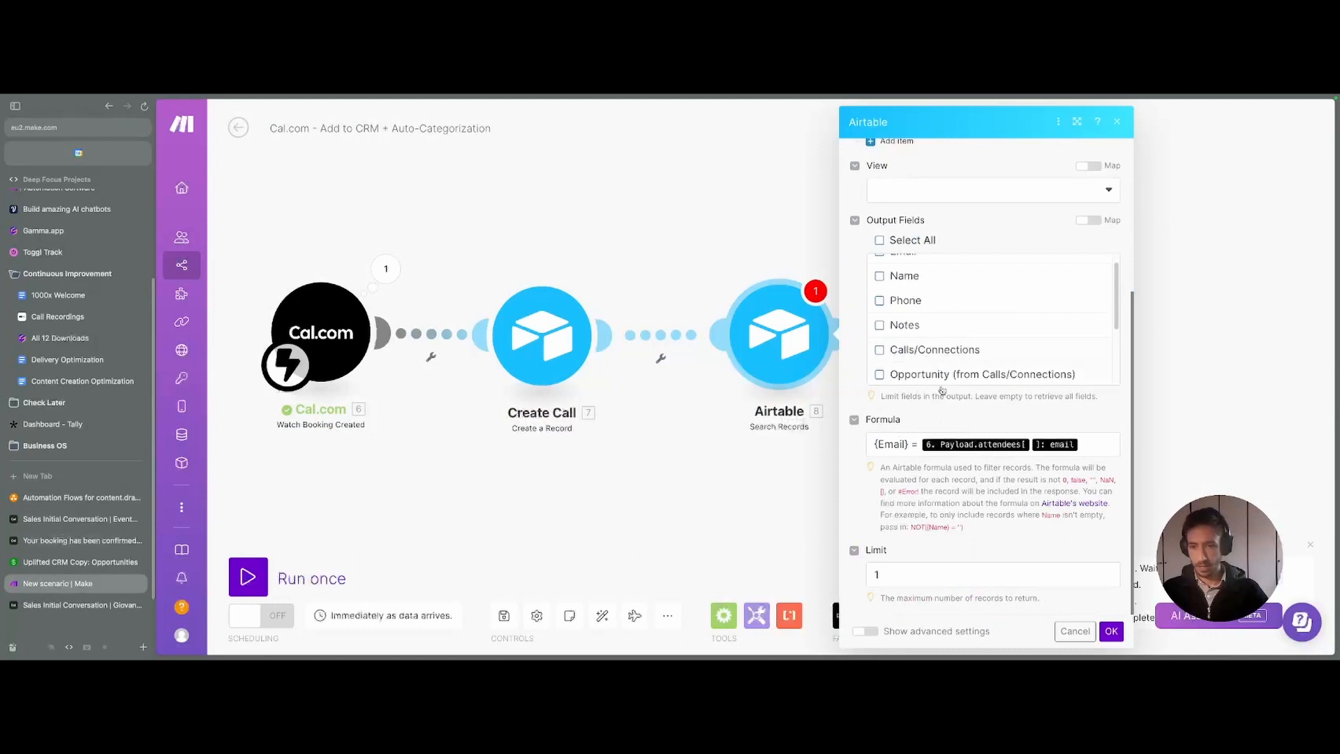
pyautogui.click(1111, 631)
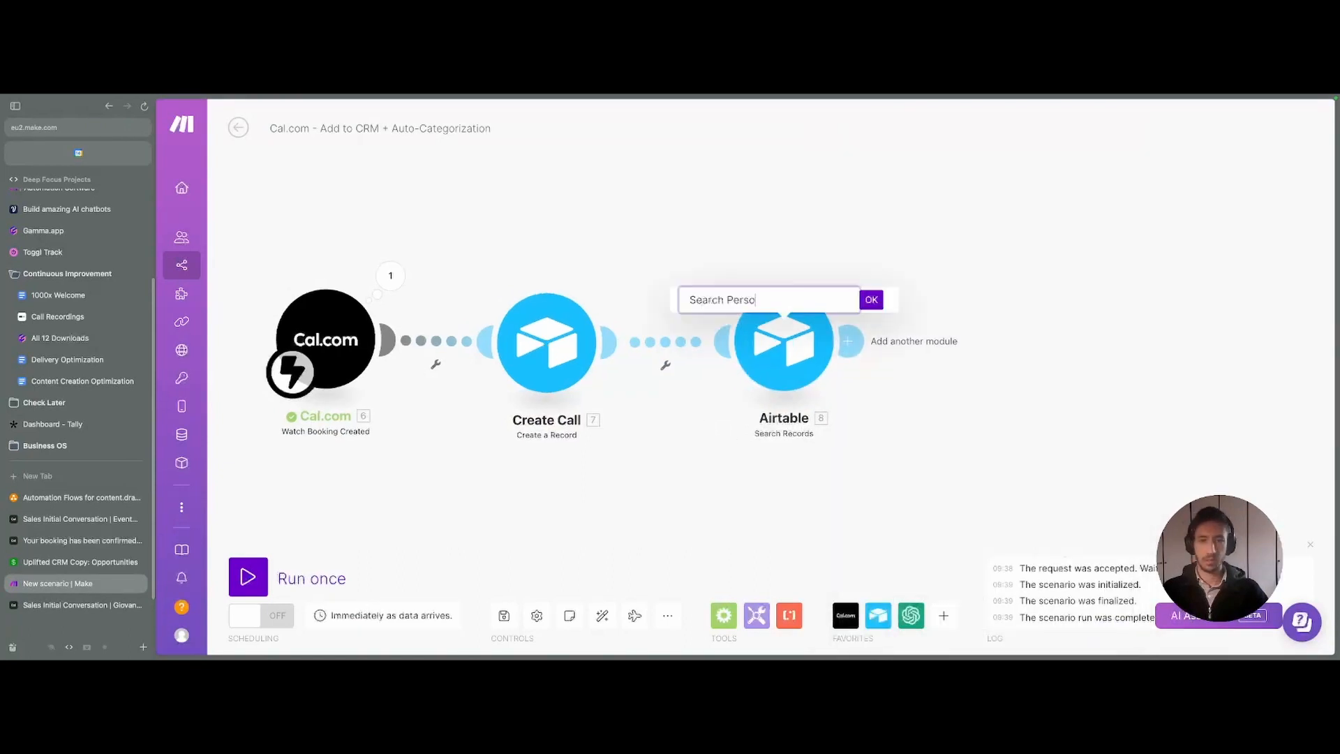
pyautogui.press('Return')
pyautogui.moveTo(712, 290); pyautogui.dragTo(719, 292)
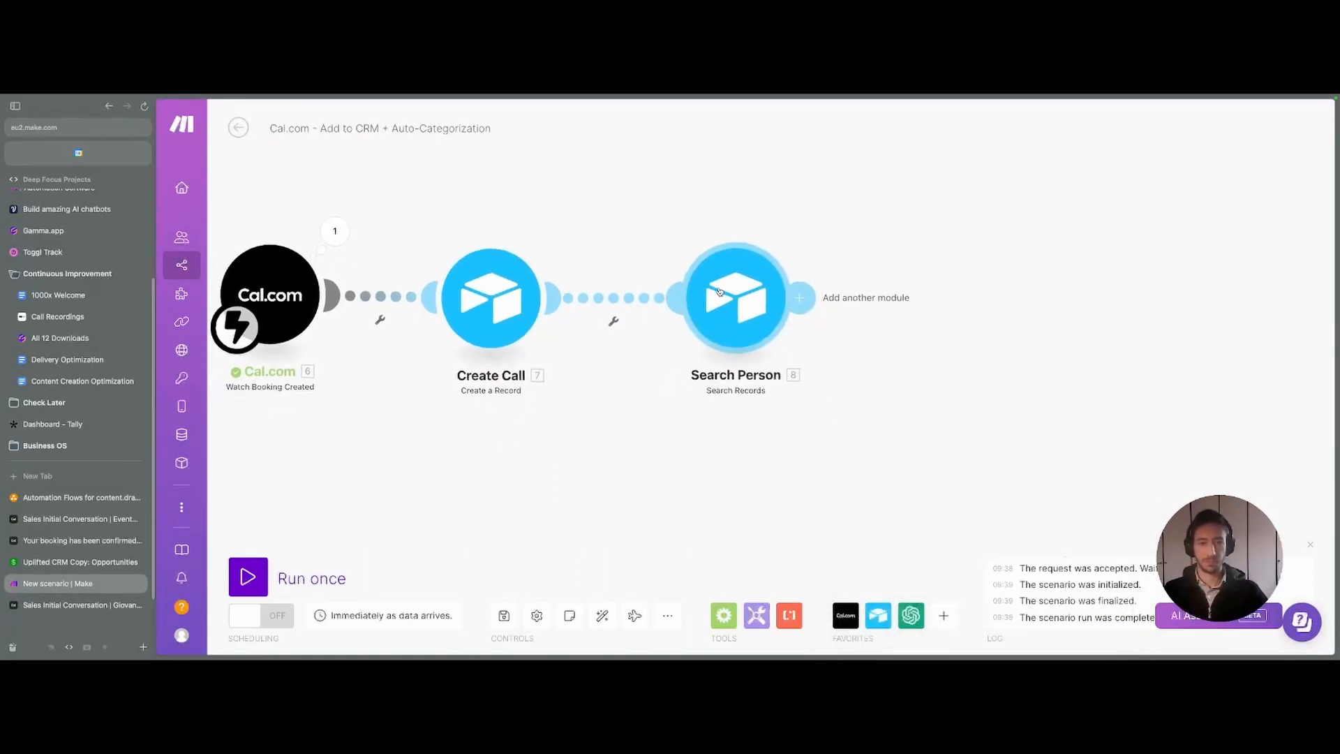
pyautogui.moveTo(575, 427); pyautogui.dragTo(730, 470)
pyautogui.scroll(-2, 784, 442)
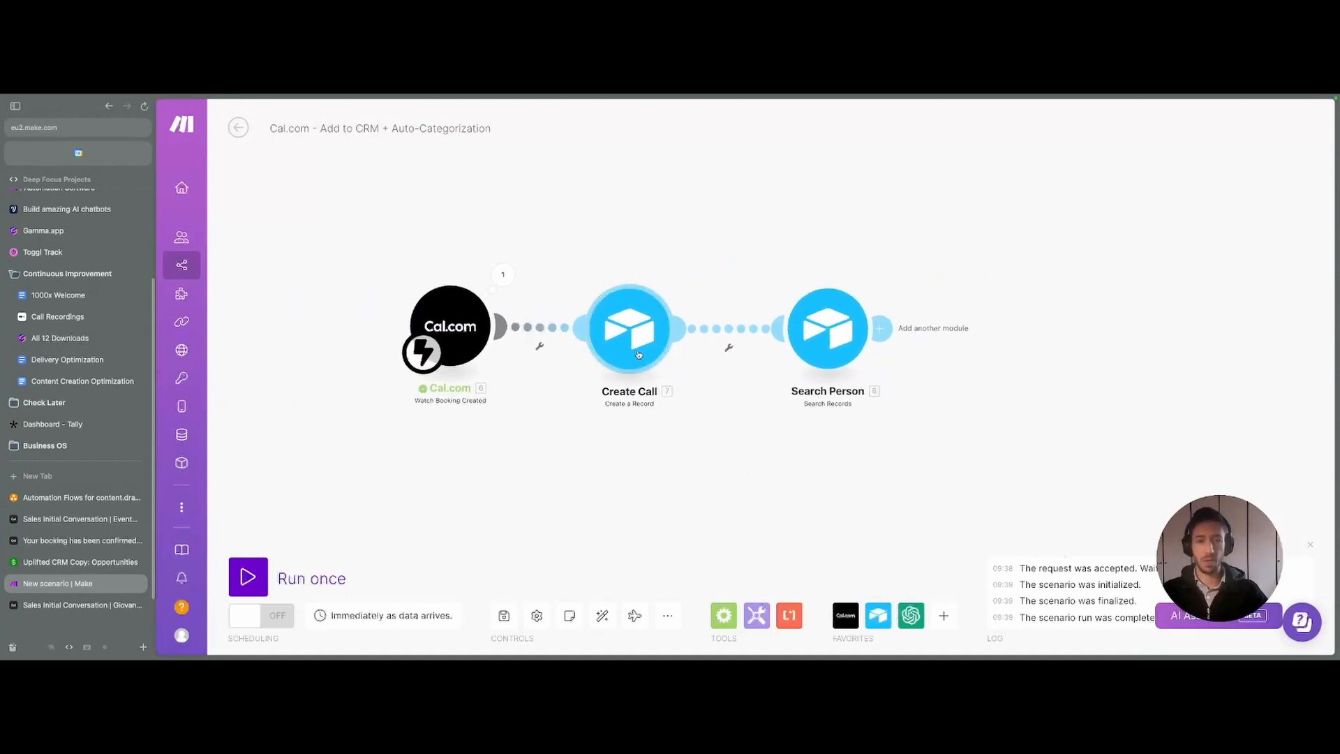
pyautogui.moveTo(639, 354); pyautogui.dragTo(647, 354)
pyautogui.moveTo(897, 437); pyautogui.dragTo(714, 426)
# - Search 'Rout' for the step after Search Person and list the Flow Control modules
pyautogui.click(698, 321)
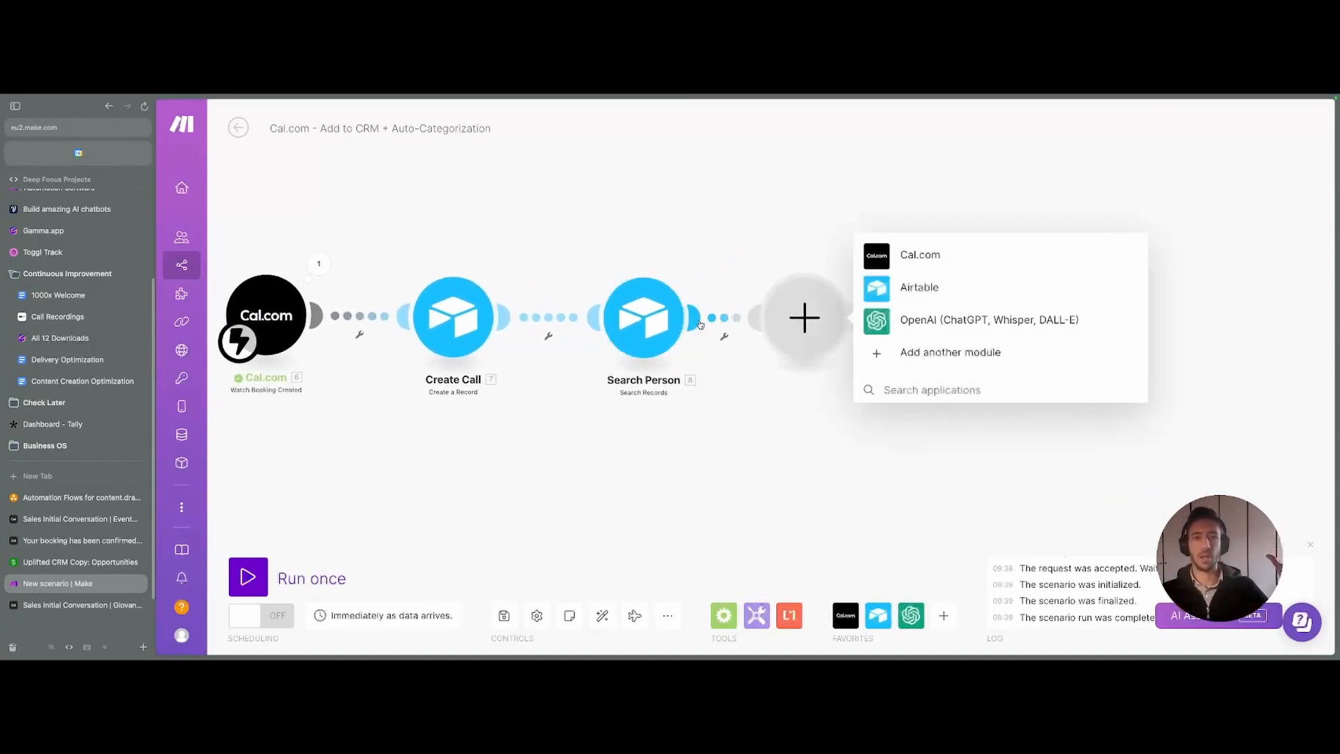
pyautogui.write('Rout')
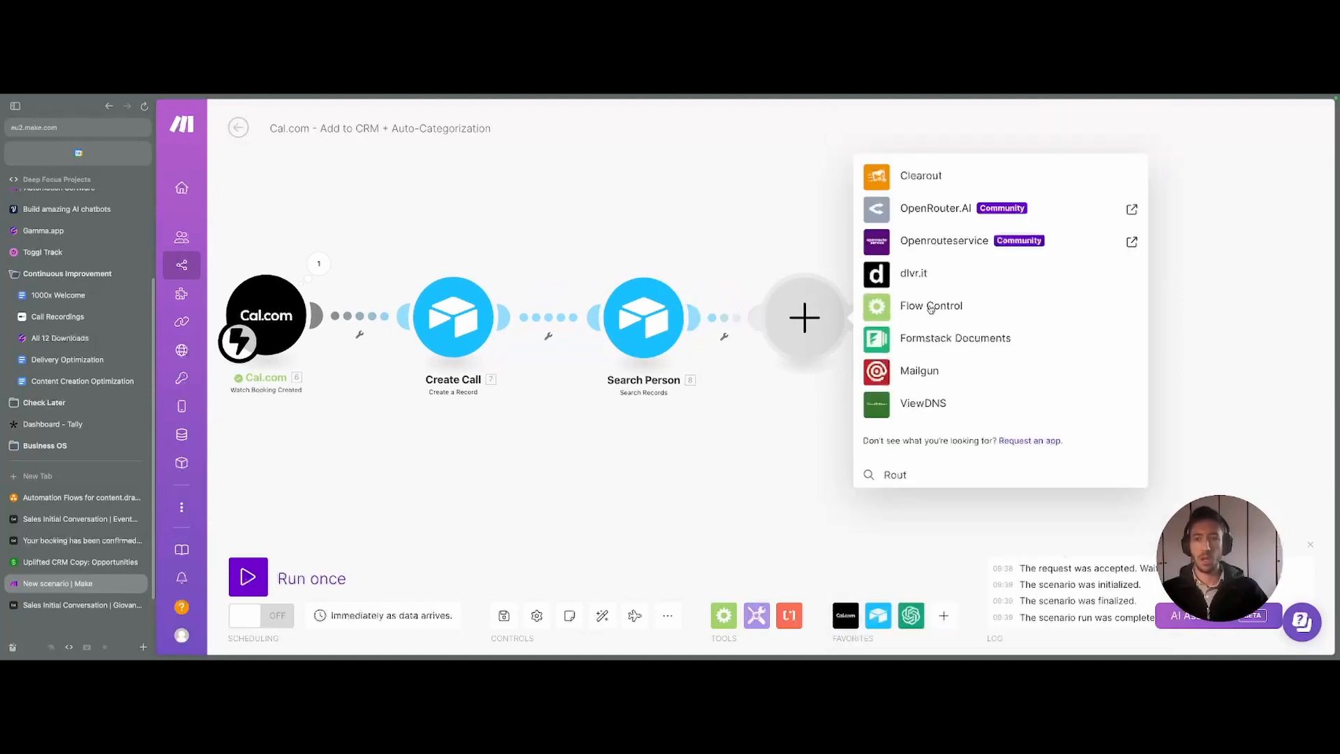
pyautogui.click(930, 308)
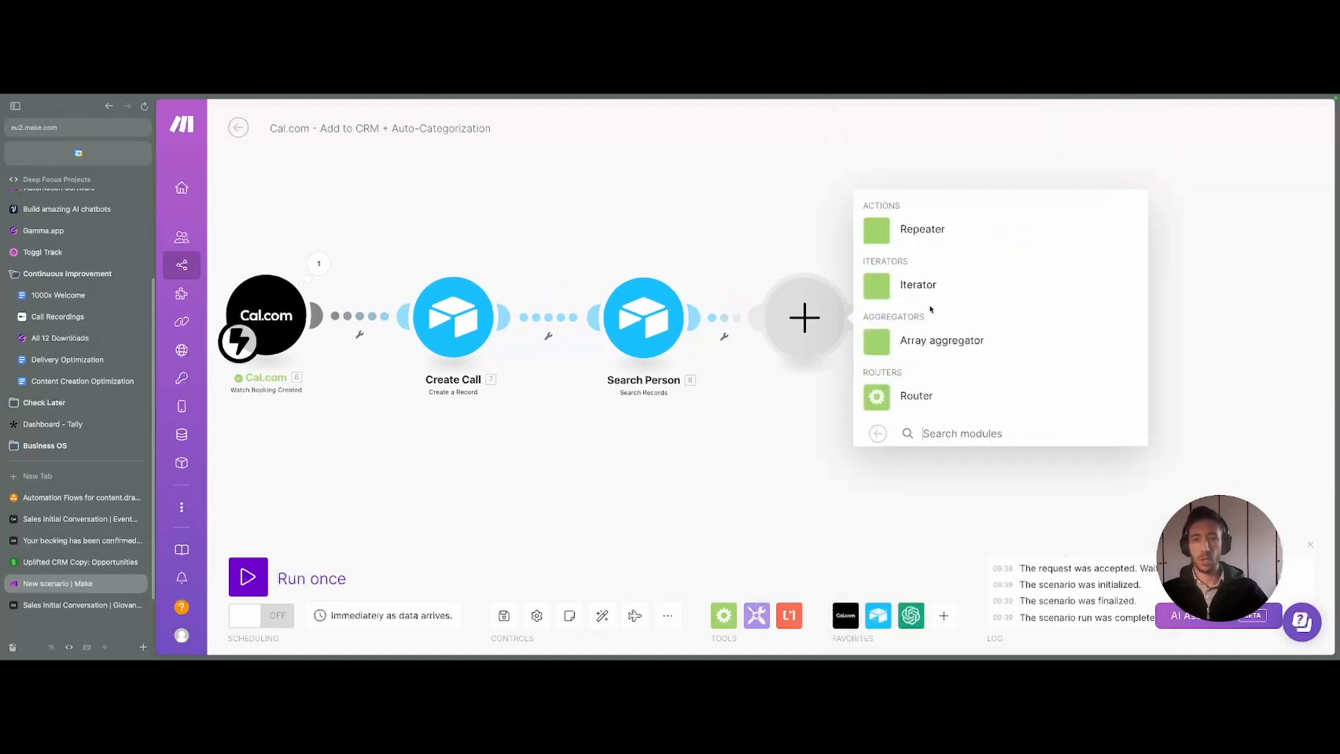
# - Insert a Router after Search Person and tidy its two empty branches on the canvas
pyautogui.click(908, 400)
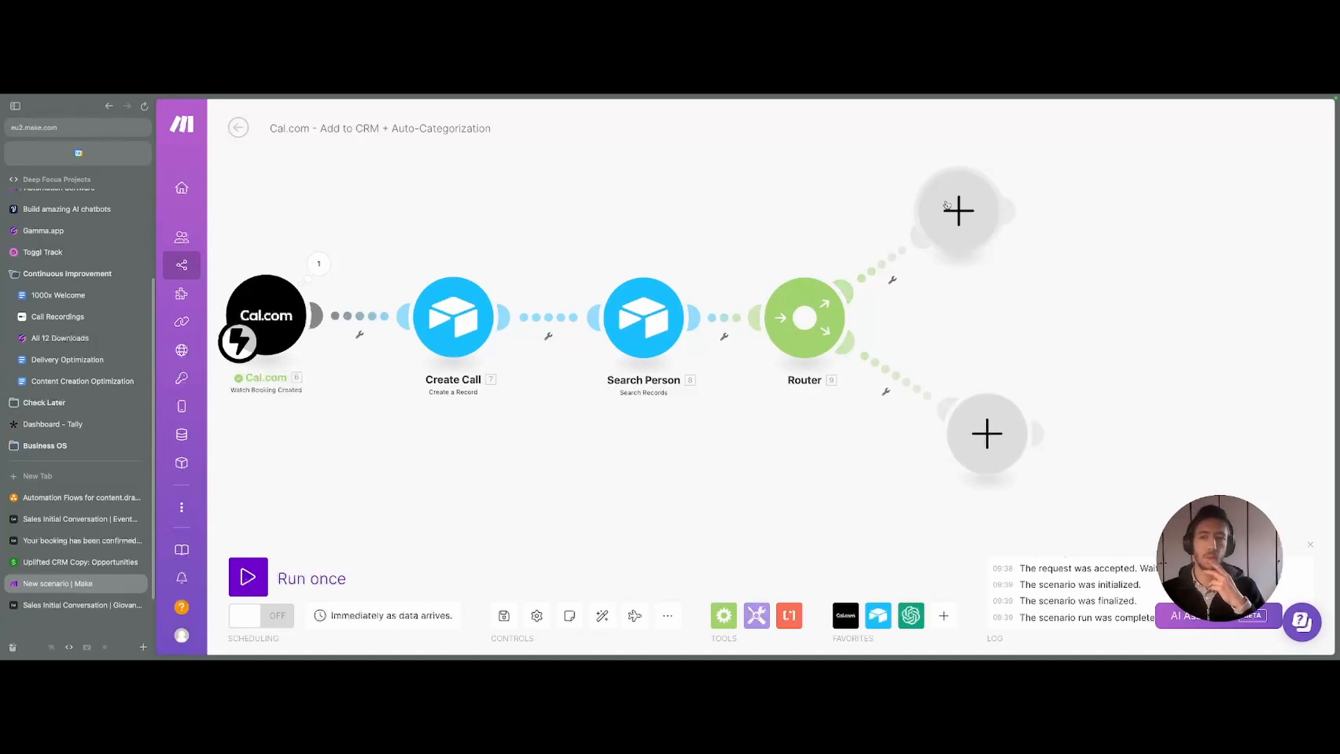
pyautogui.moveTo(945, 210); pyautogui.dragTo(953, 189)
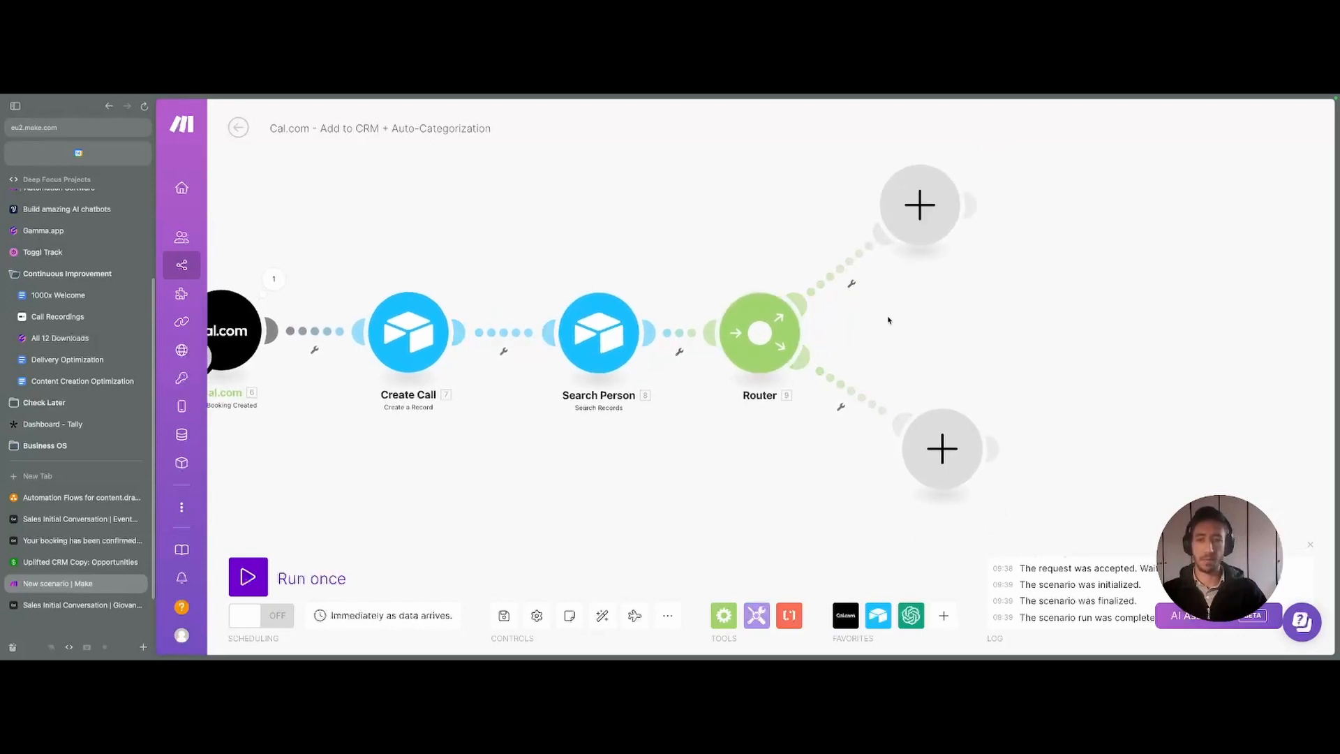
pyautogui.moveTo(908, 321); pyautogui.dragTo(875, 316)
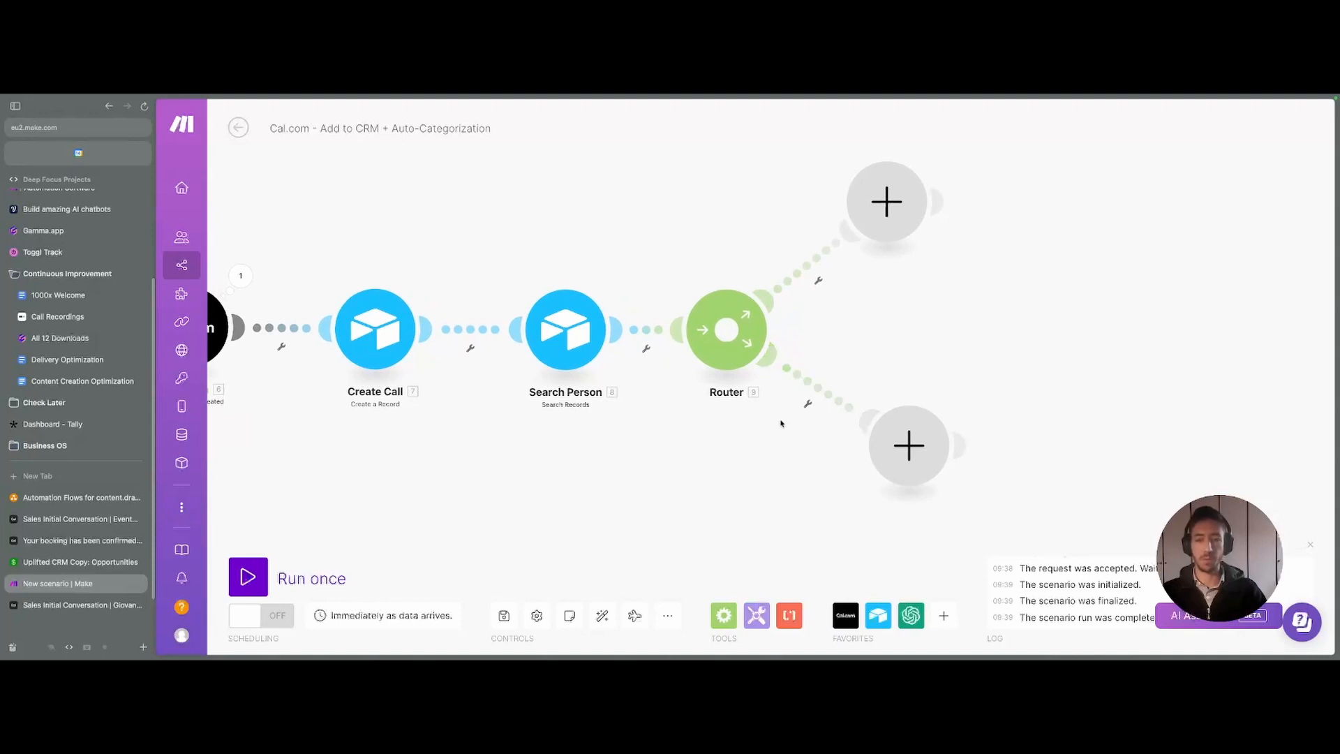
# - Label the upper route's filter 'If person is not present'
pyautogui.click(805, 276)
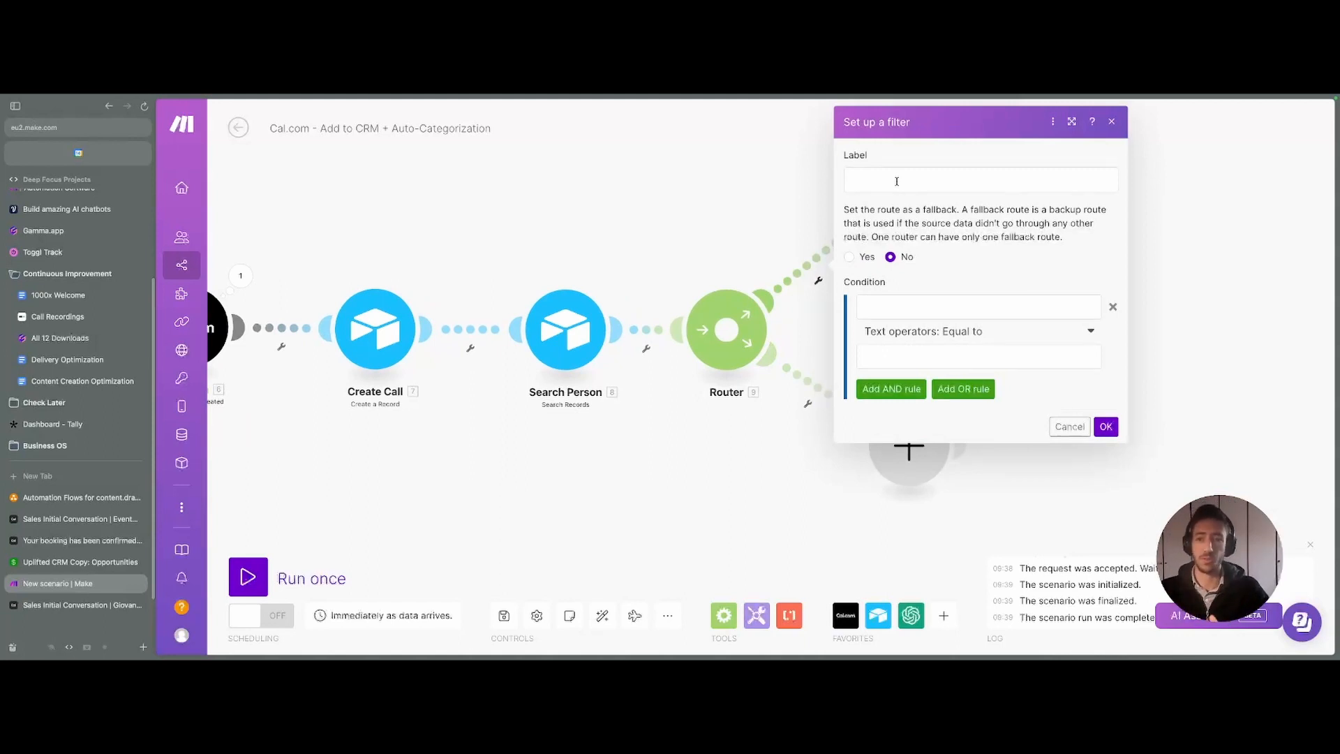
pyautogui.click(897, 181)
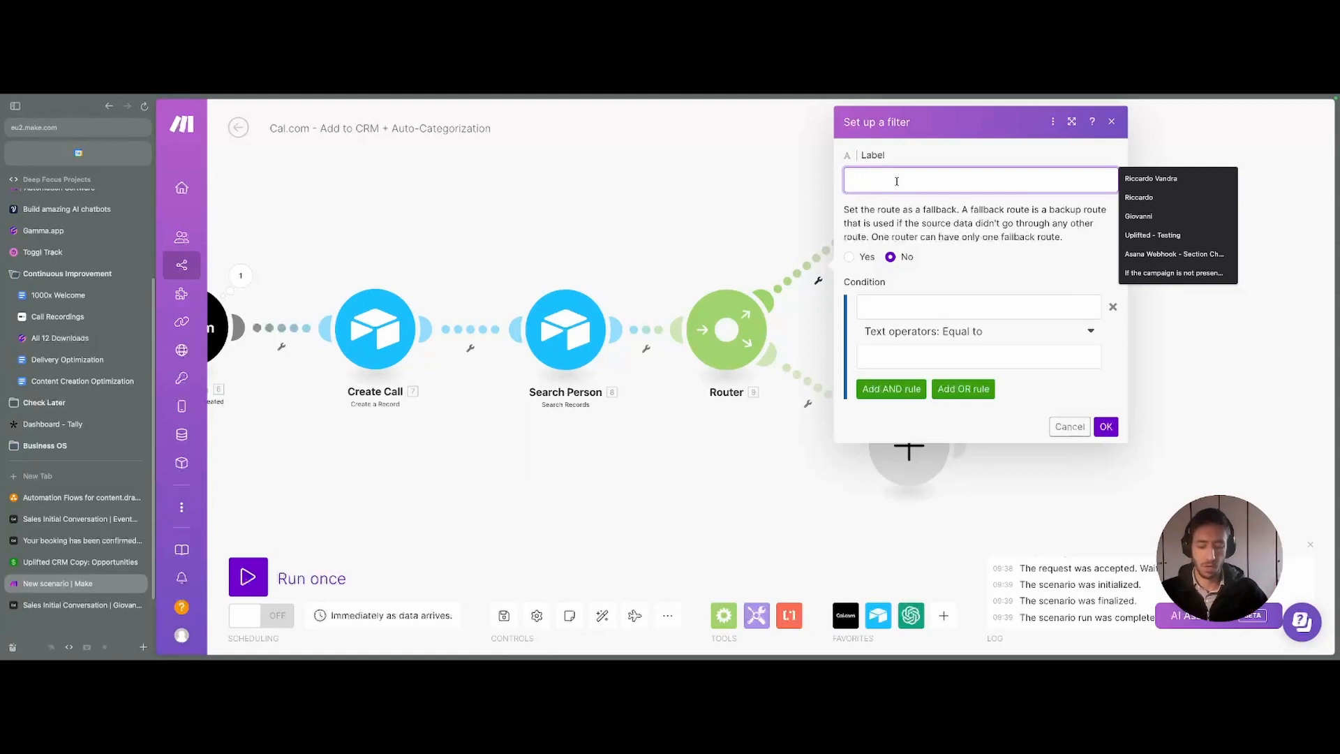
pyautogui.write('If the p')
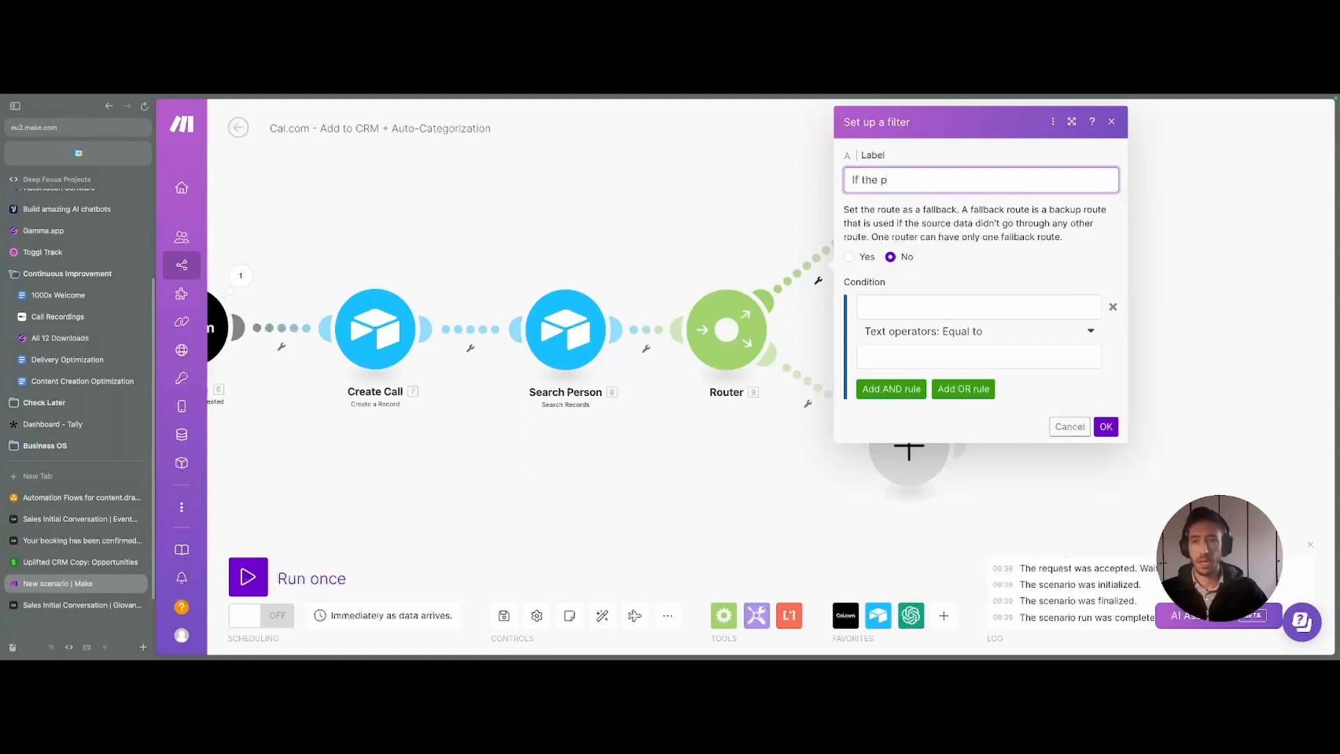
pyautogui.write('erson is not present')
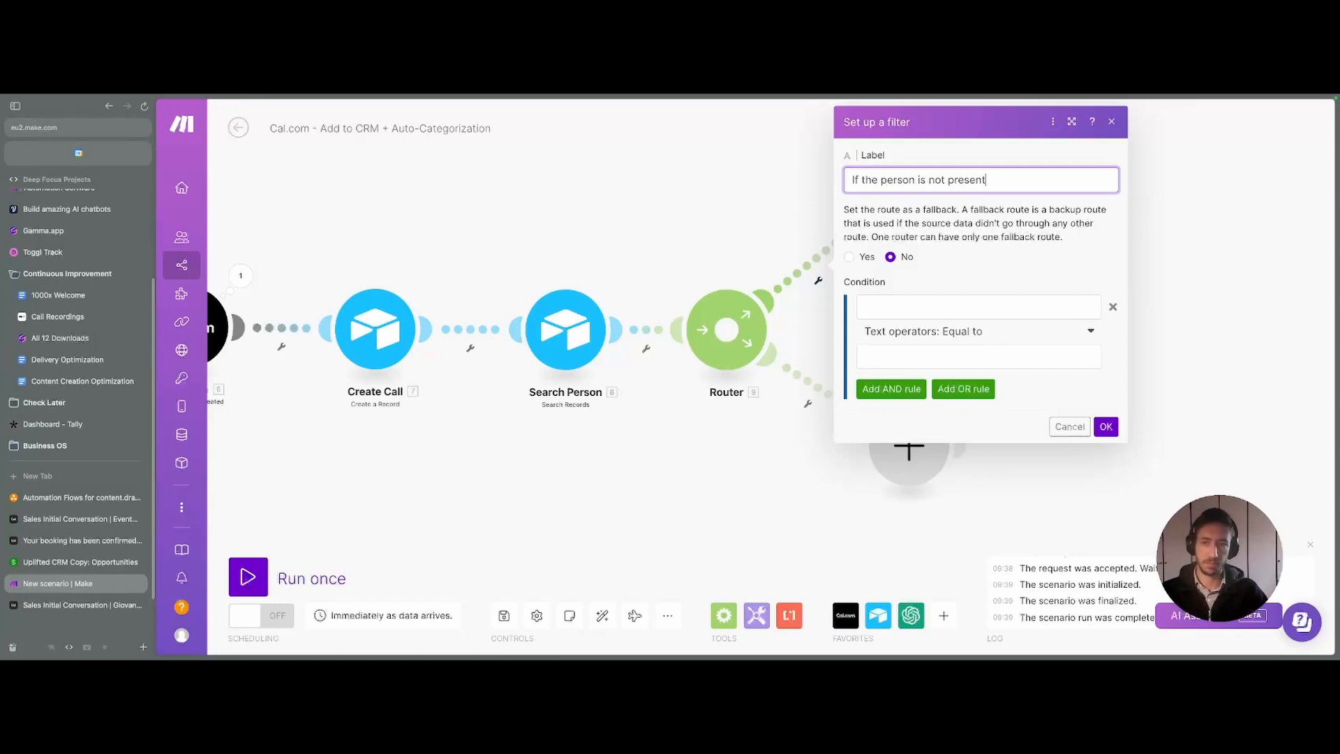
pyautogui.hotkey('ctrl', 'a')
pyautogui.press('BackSpace')
pyautogui.write('If ')
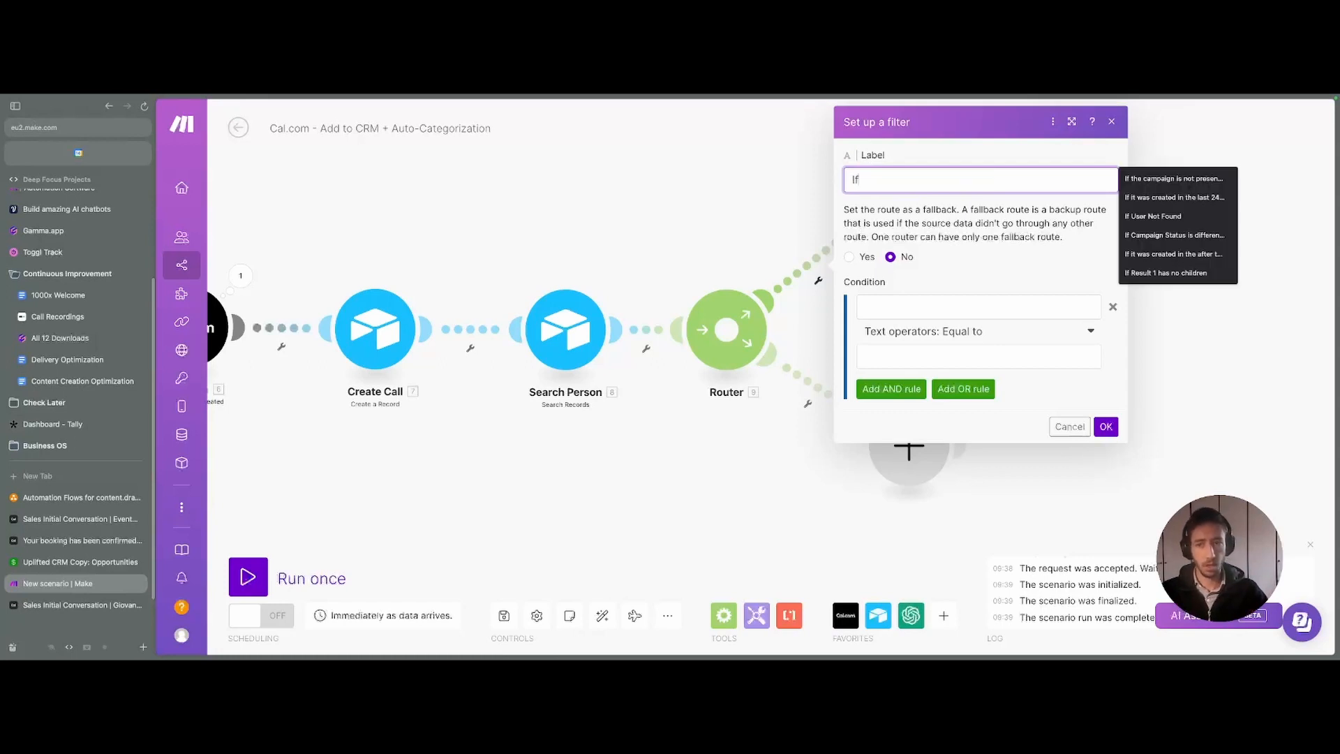
pyautogui.write('lead is not p')
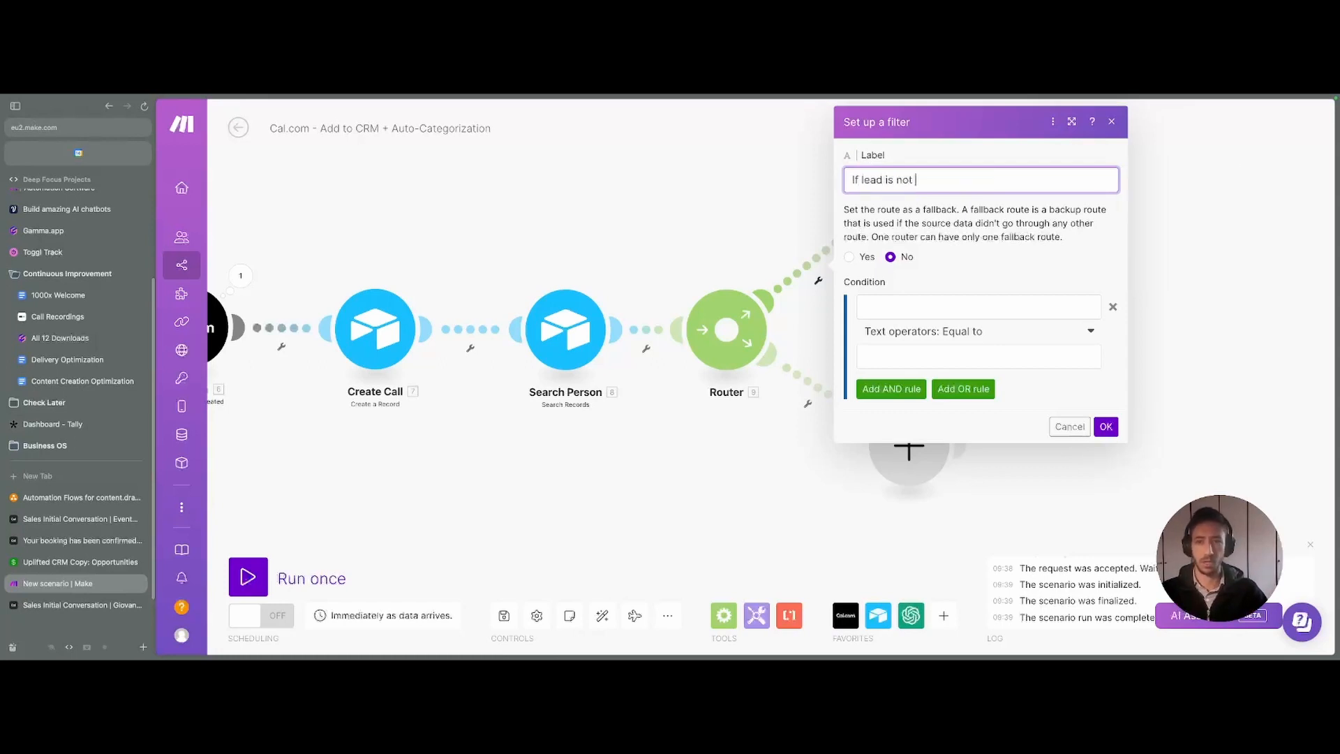
pyautogui.press('BackSpace')
pyautogui.press('BackSpace')
pyautogui.press('BackSpace')
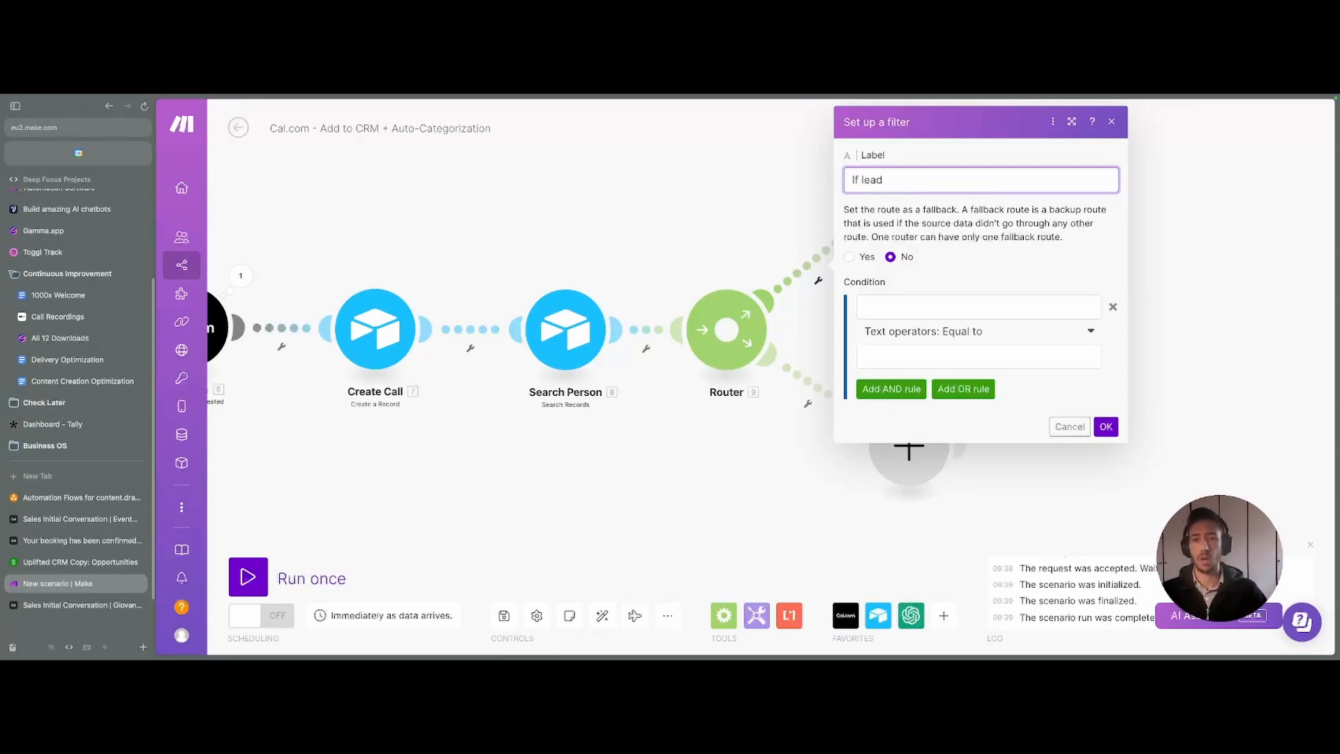
pyautogui.press('BackSpace')
pyautogui.press('BackSpace')
pyautogui.press('BackSpace')
pyautogui.press('BackSpace')
pyautogui.write('person ')
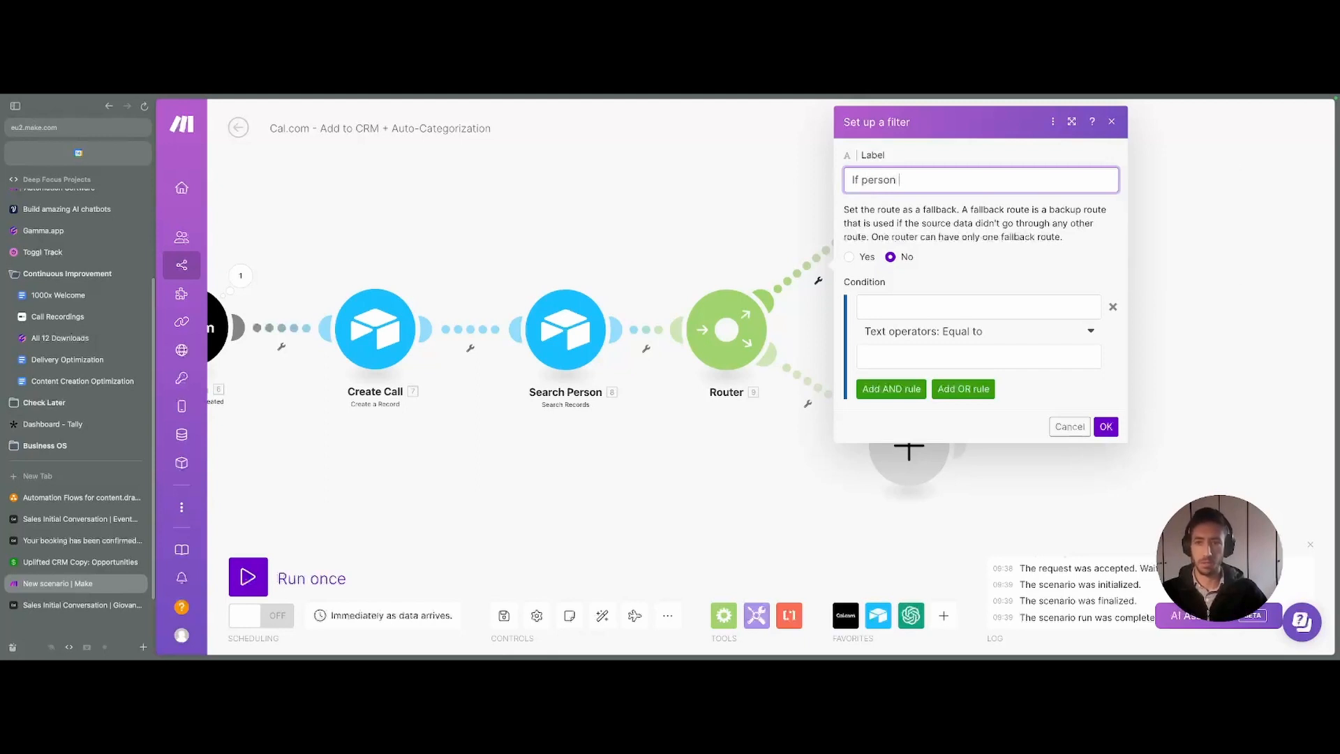
pyautogui.write('is not present')
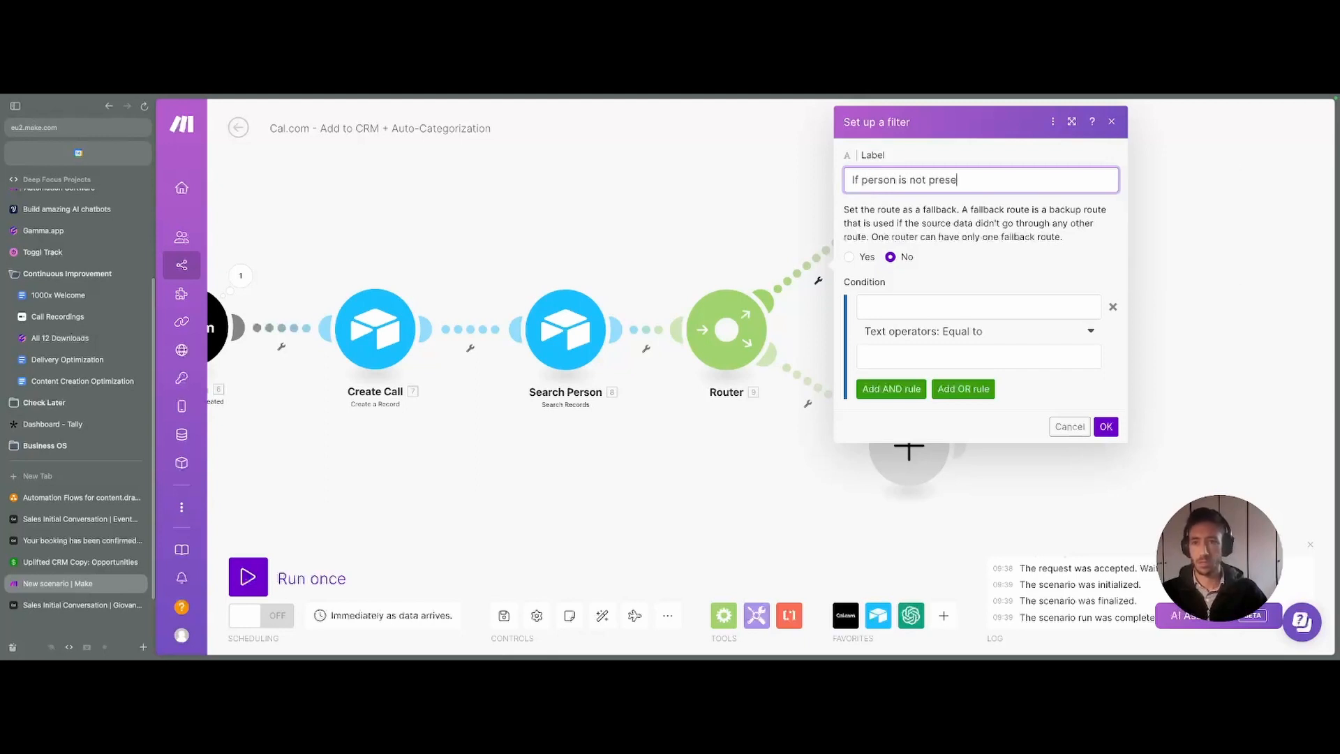
# - Set the filter condition to Search Person's Total number of bundles numerically equal to 0, then save it
pyautogui.click(905, 309)
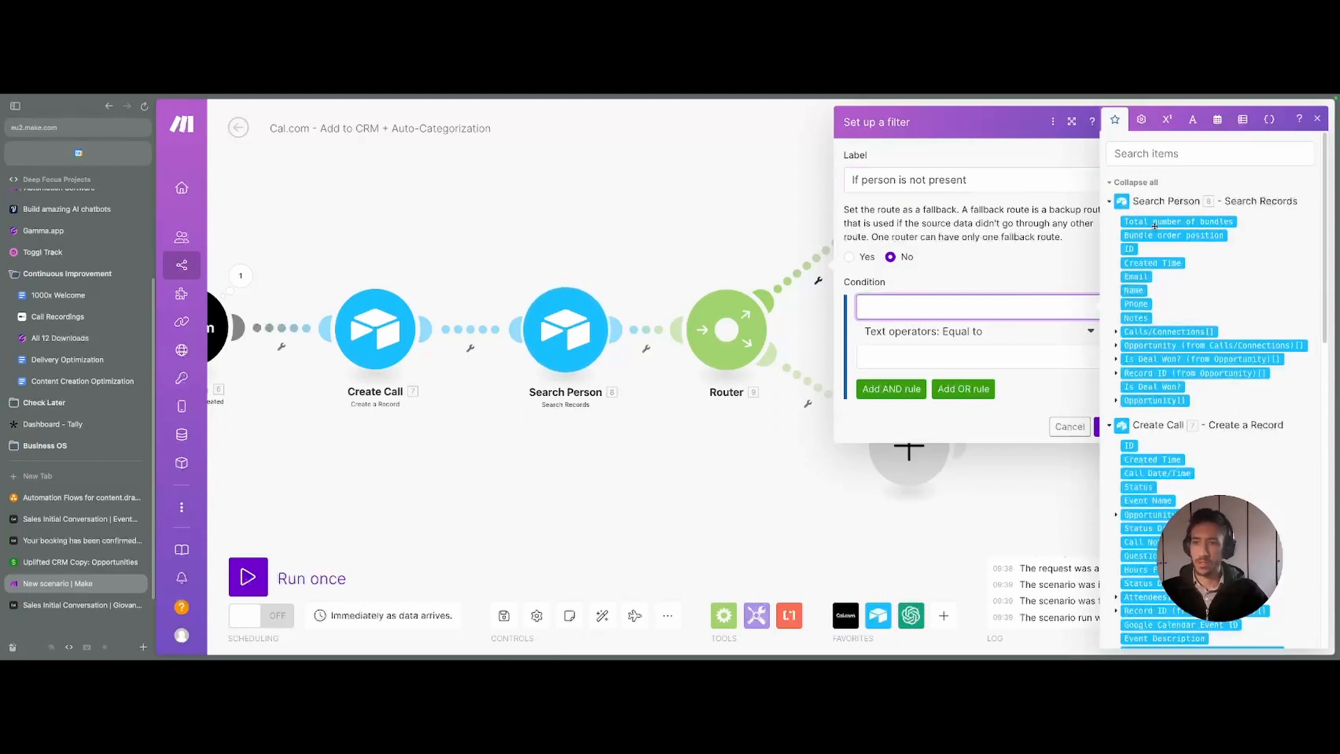
pyautogui.click(1179, 222)
pyautogui.click(885, 342)
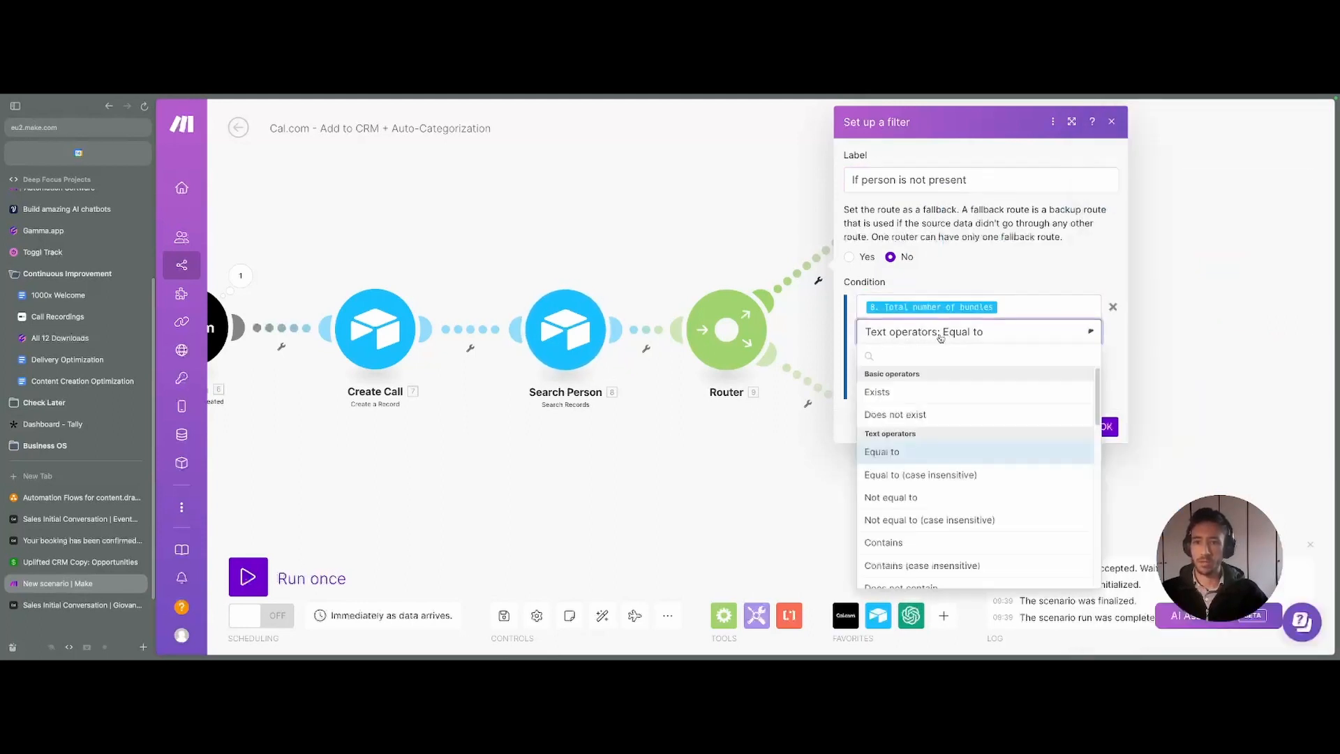
pyautogui.scroll(-10, 907, 489)
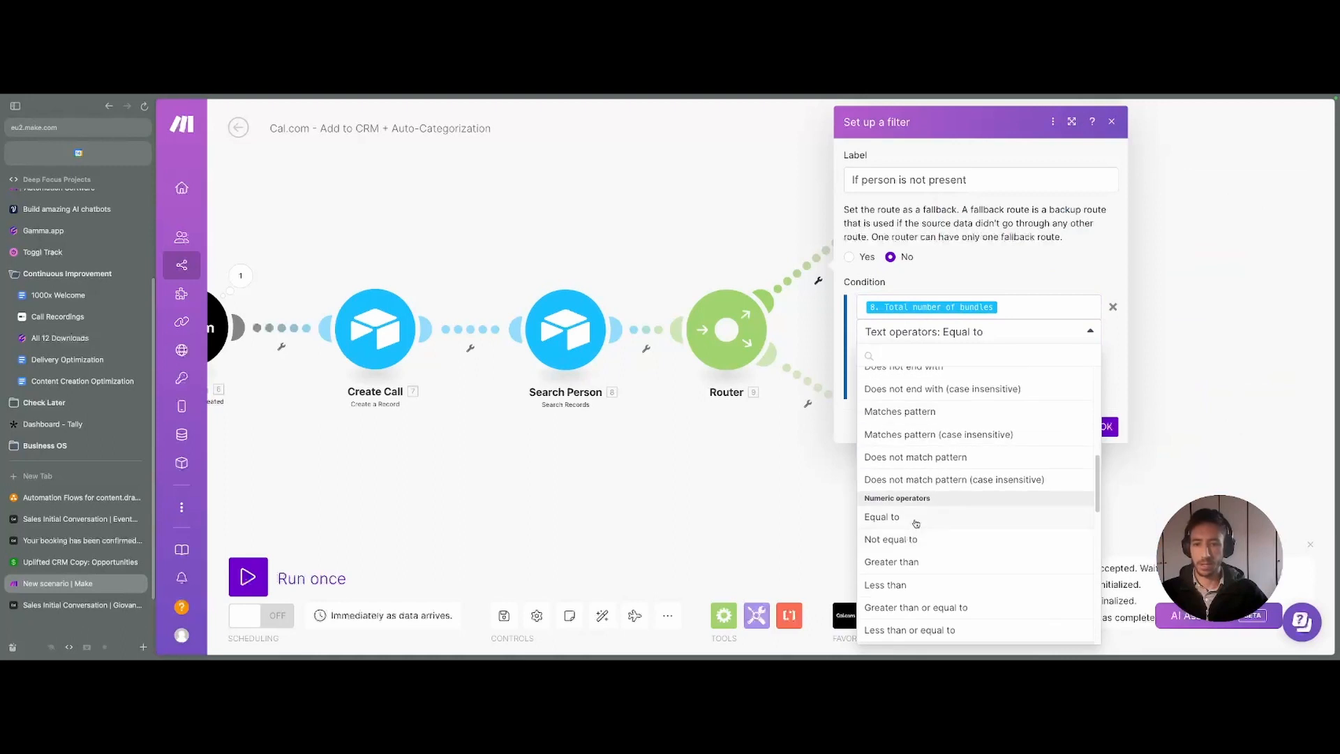
pyautogui.click(916, 520)
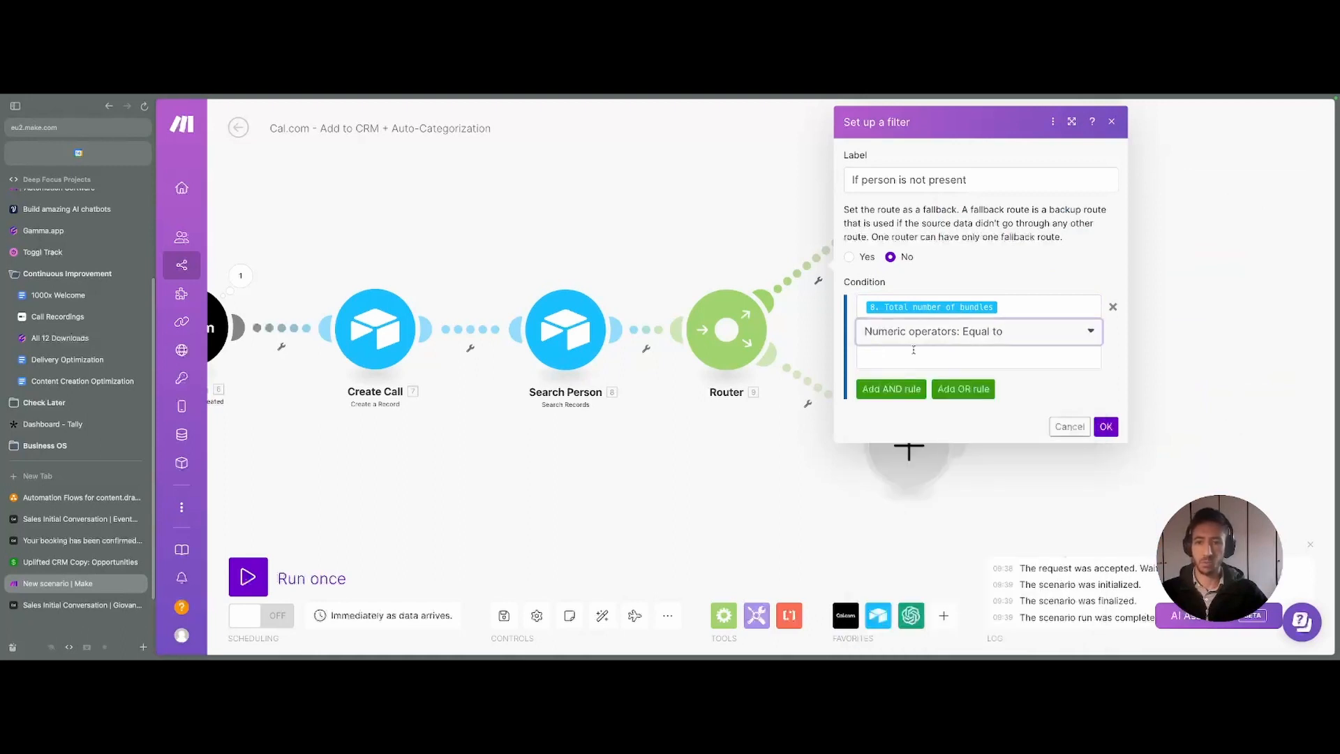
pyautogui.click(917, 357)
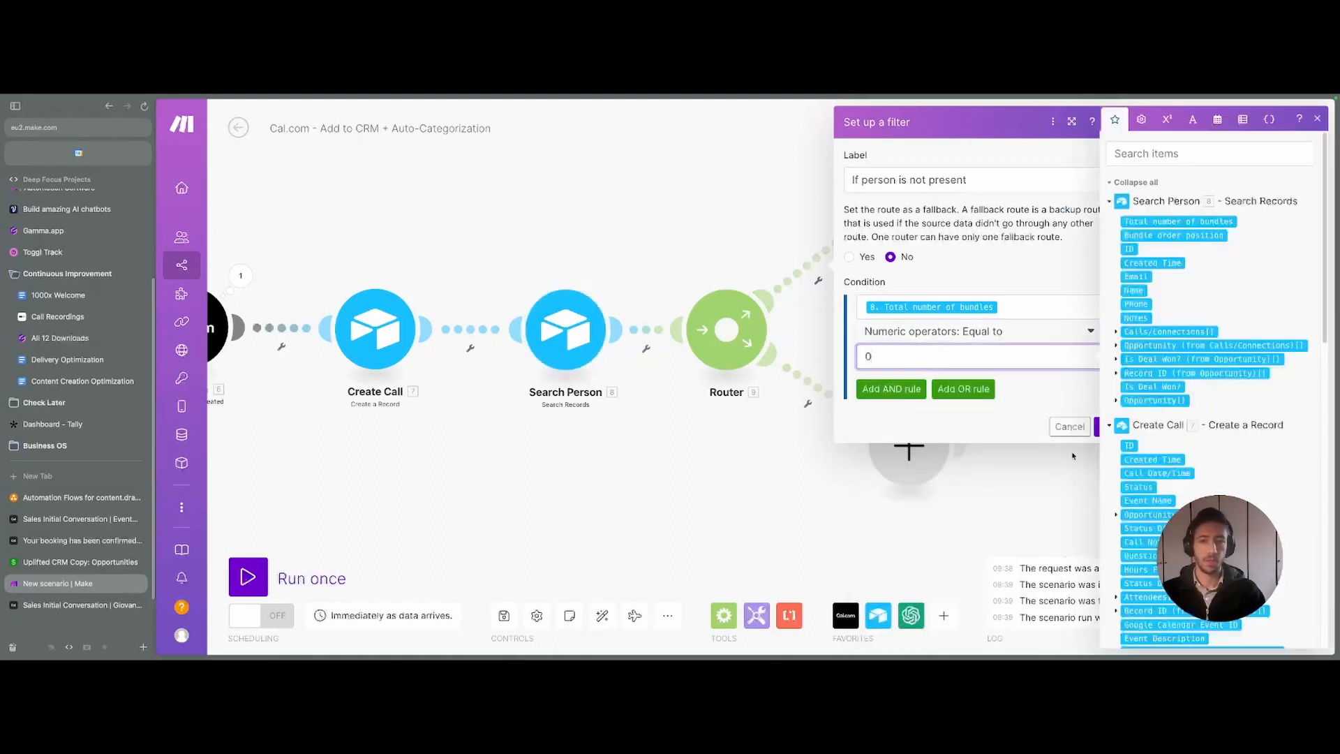
pyautogui.click(1095, 427)
pyautogui.moveTo(700, 512); pyautogui.dragTo(821, 519)
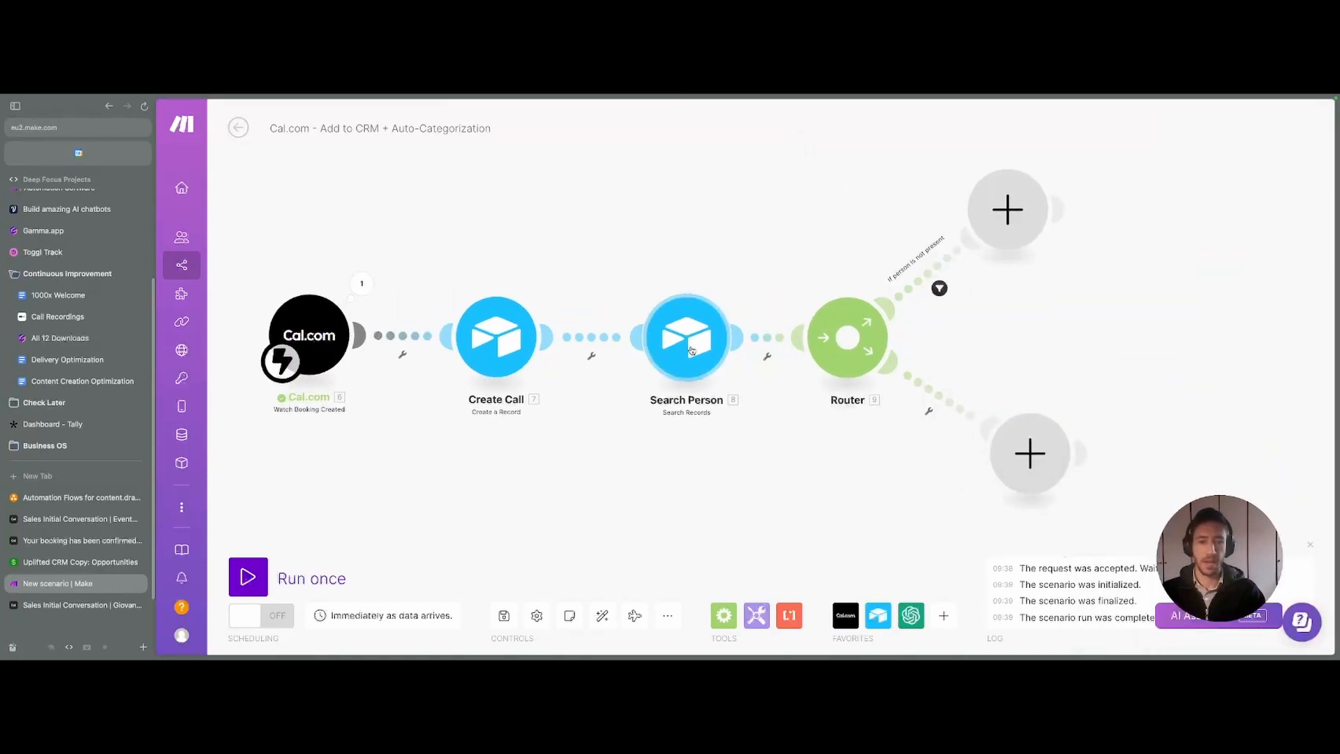
pyautogui.click(690, 349)
# - Test Search Person alone with a sample attendee email, which returns an error
pyautogui.click(635, 445)
pyautogui.rightClick(701, 330)
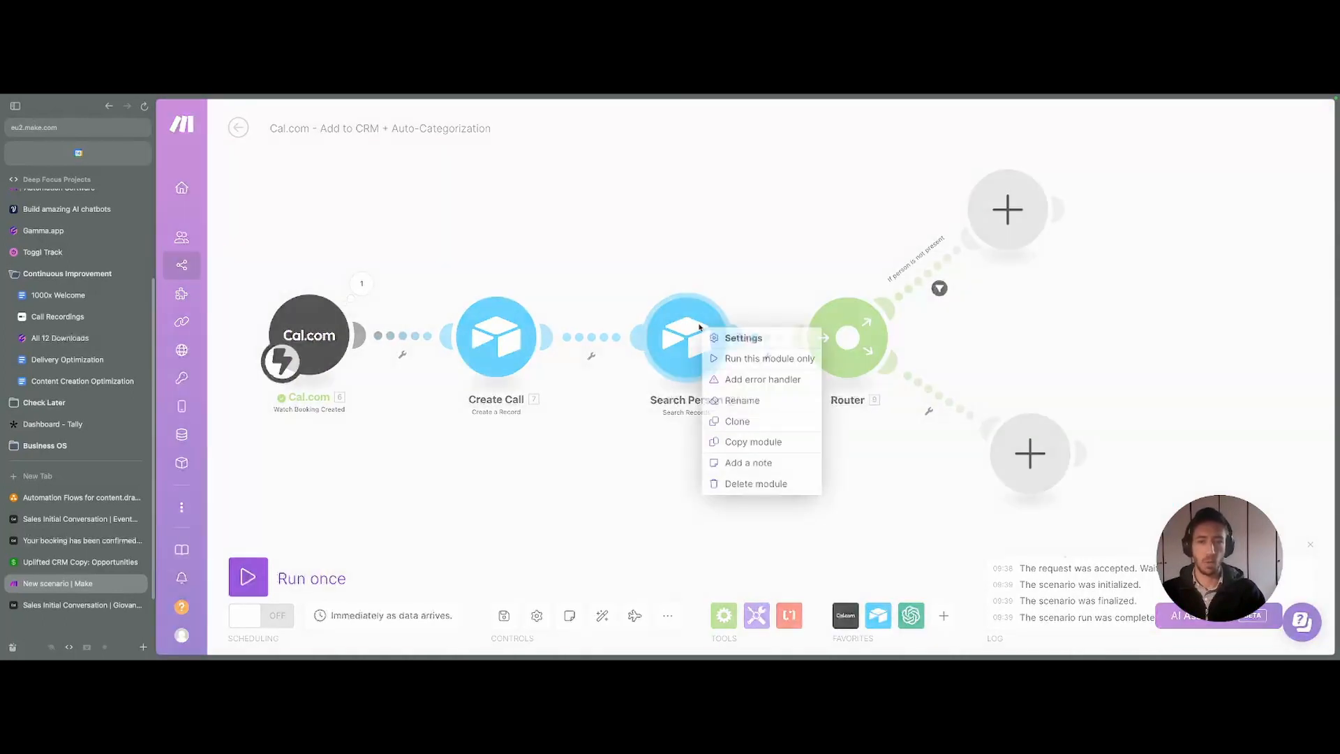
pyautogui.click(747, 353)
pyautogui.click(821, 417)
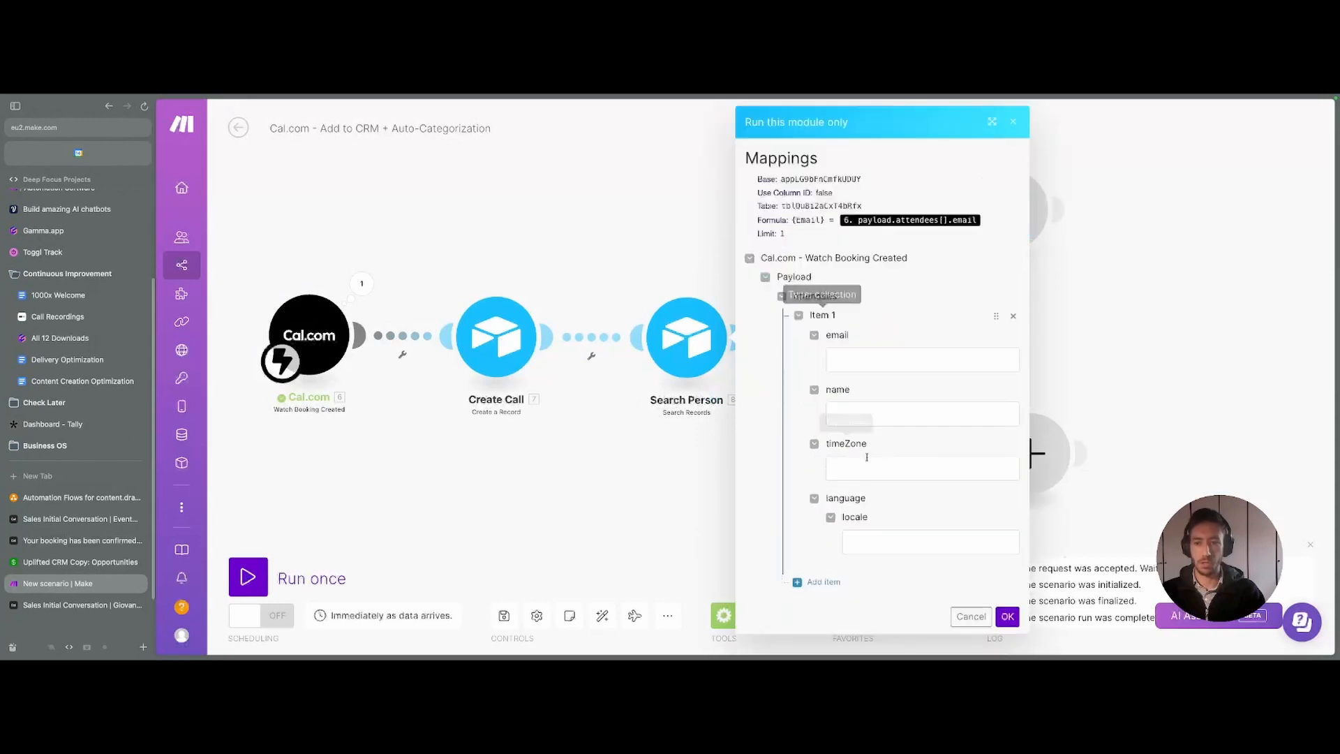
pyautogui.click(852, 363)
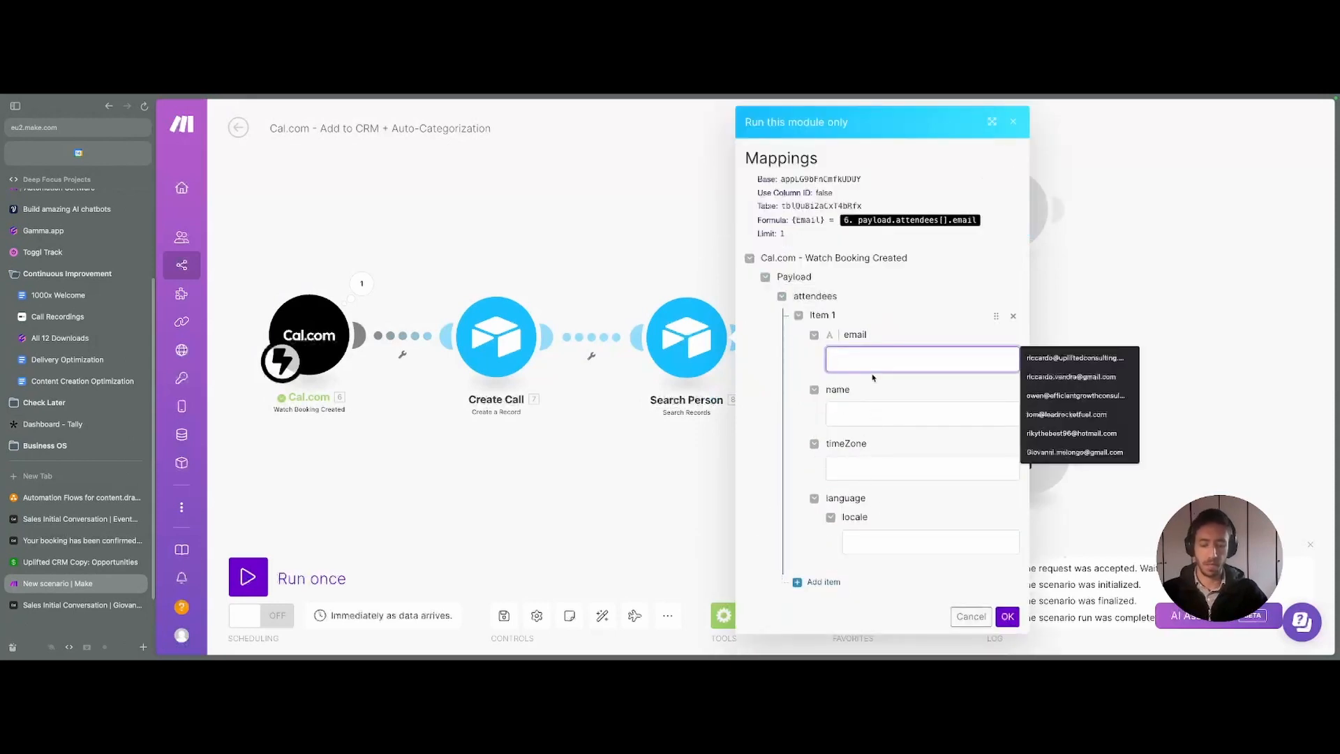
pyautogui.write('test@t')
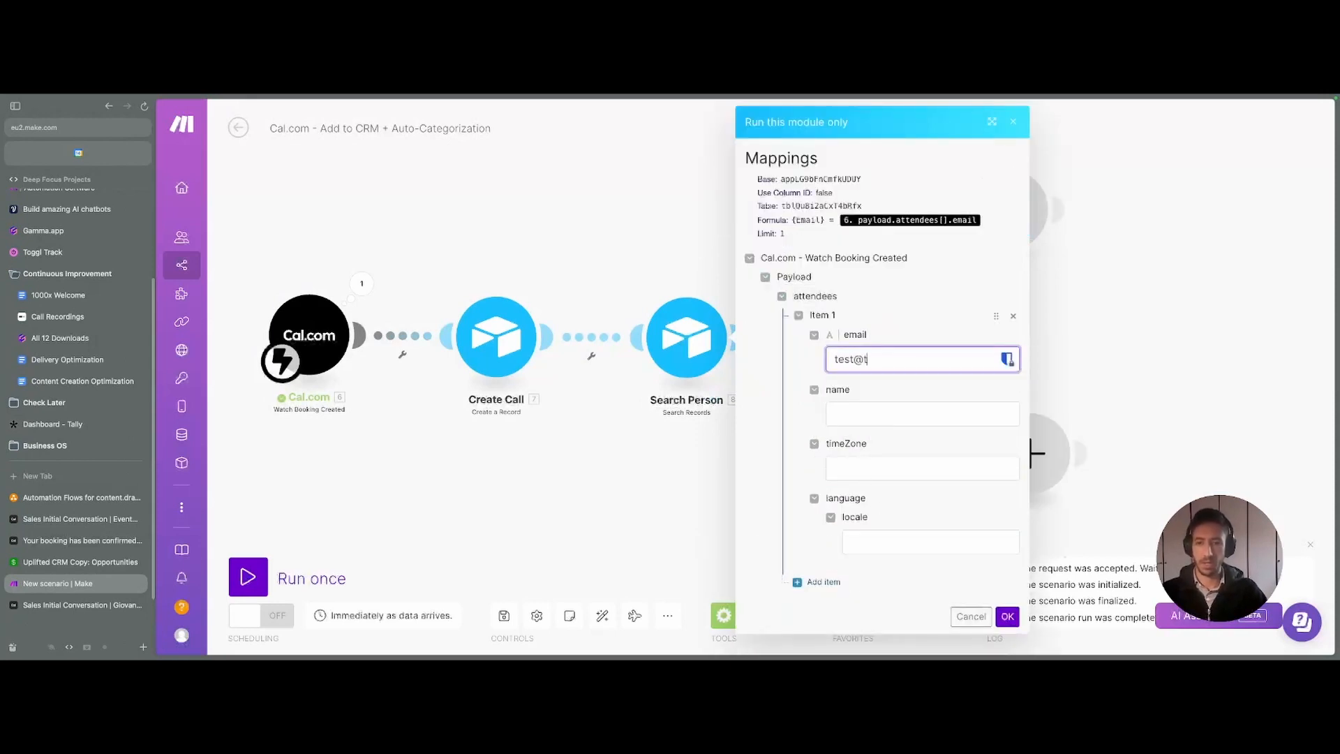
pyautogui.write('es')
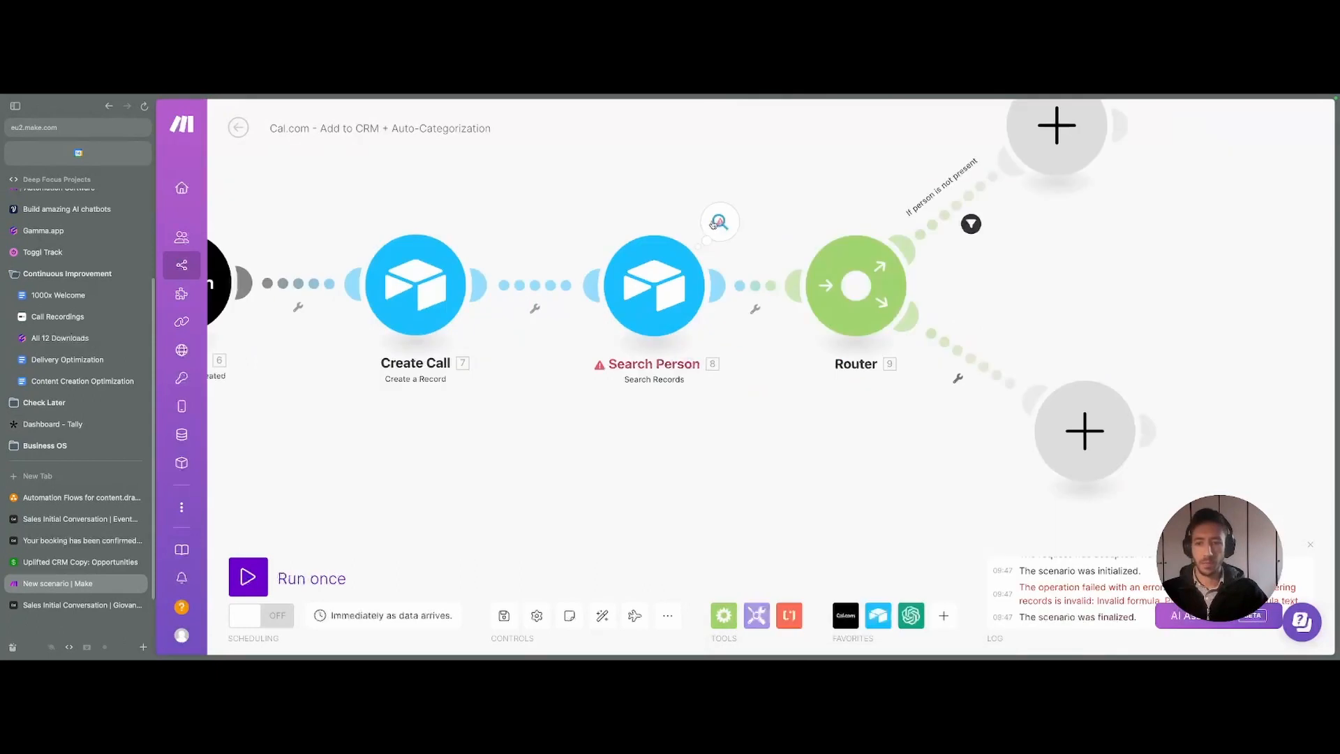
pyautogui.click(719, 221)
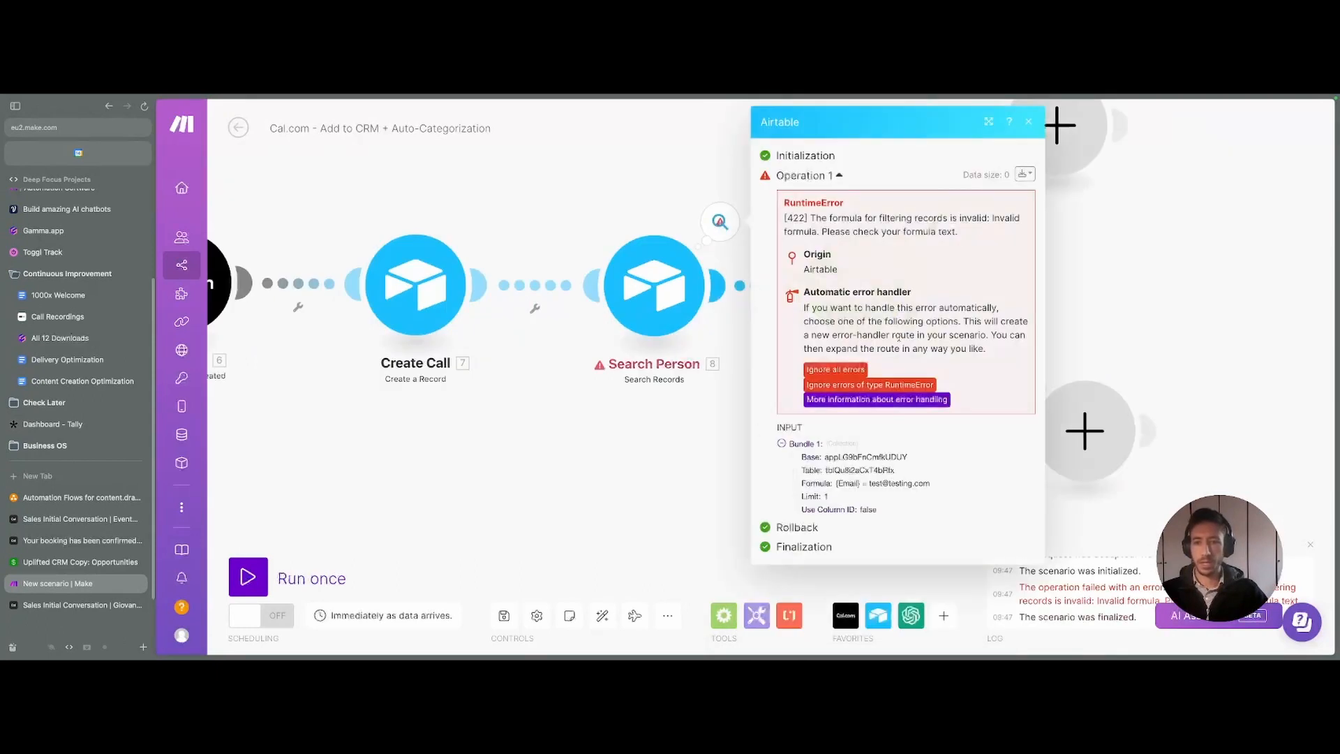
pyautogui.tripleClick(849, 221)
pyautogui.click(849, 222)
# - Add the missing quote around the email in Search Person's formula and rerun the test
pyautogui.click(672, 287)
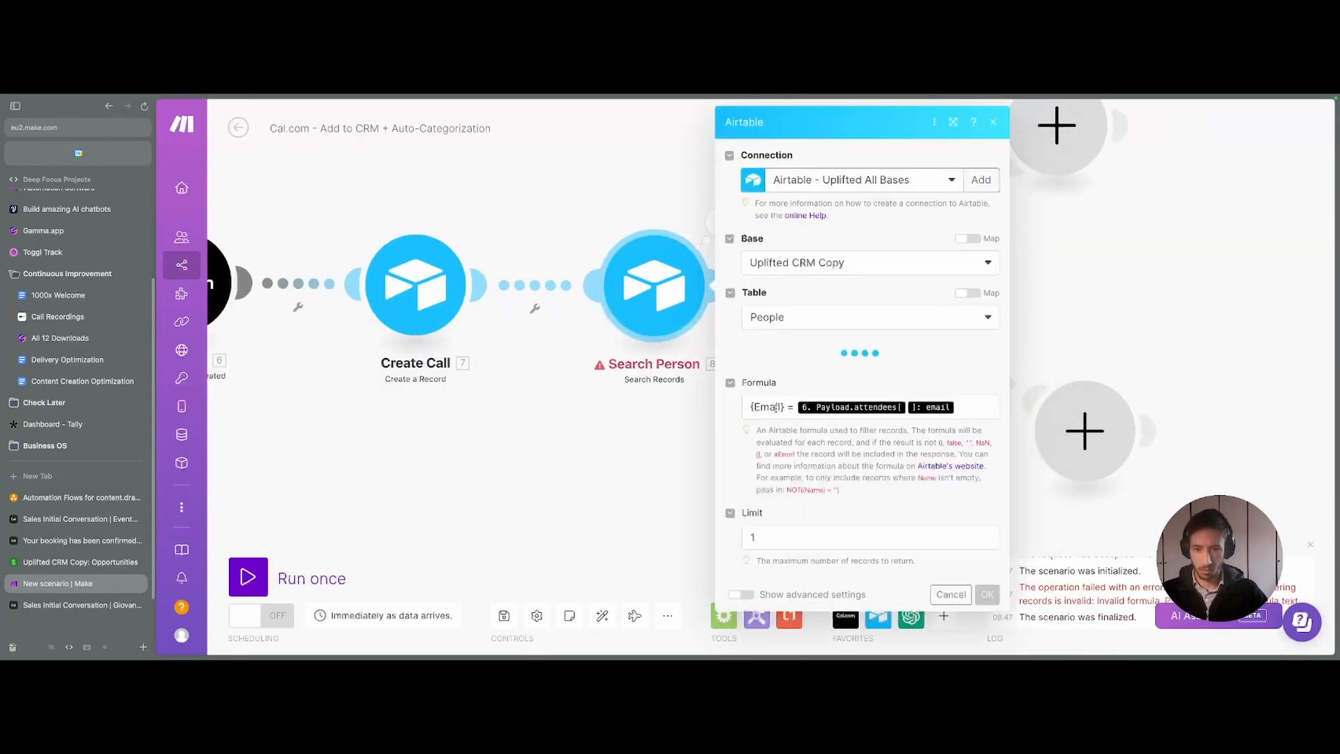
pyautogui.click(797, 444)
pyautogui.write('"')
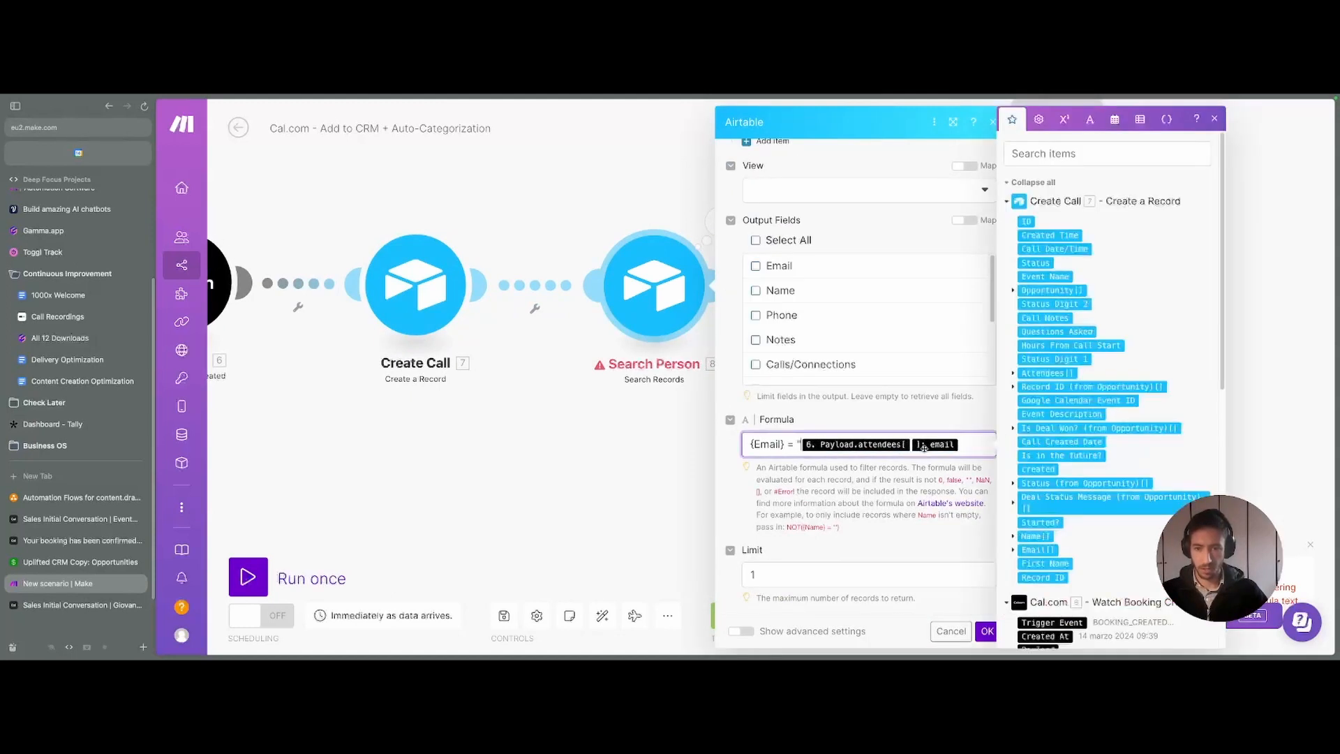
pyautogui.click(987, 631)
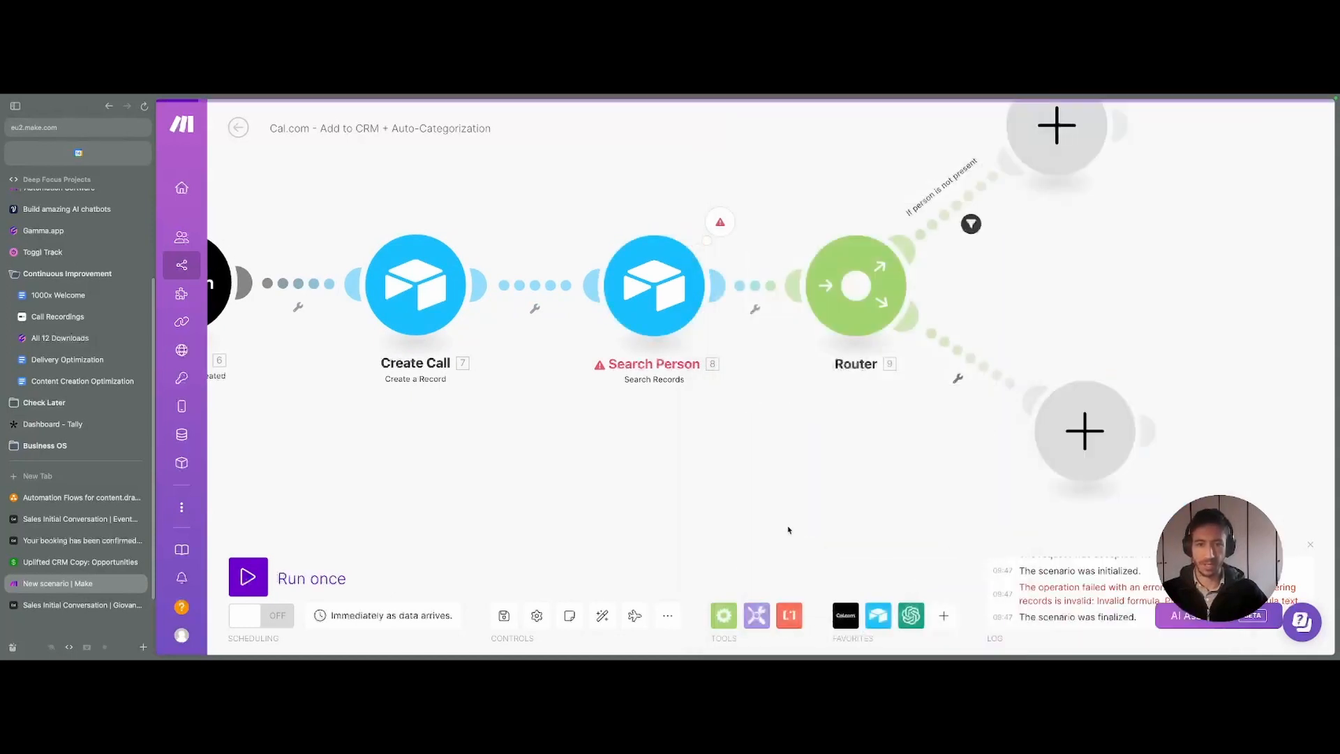
pyautogui.rightClick(663, 290)
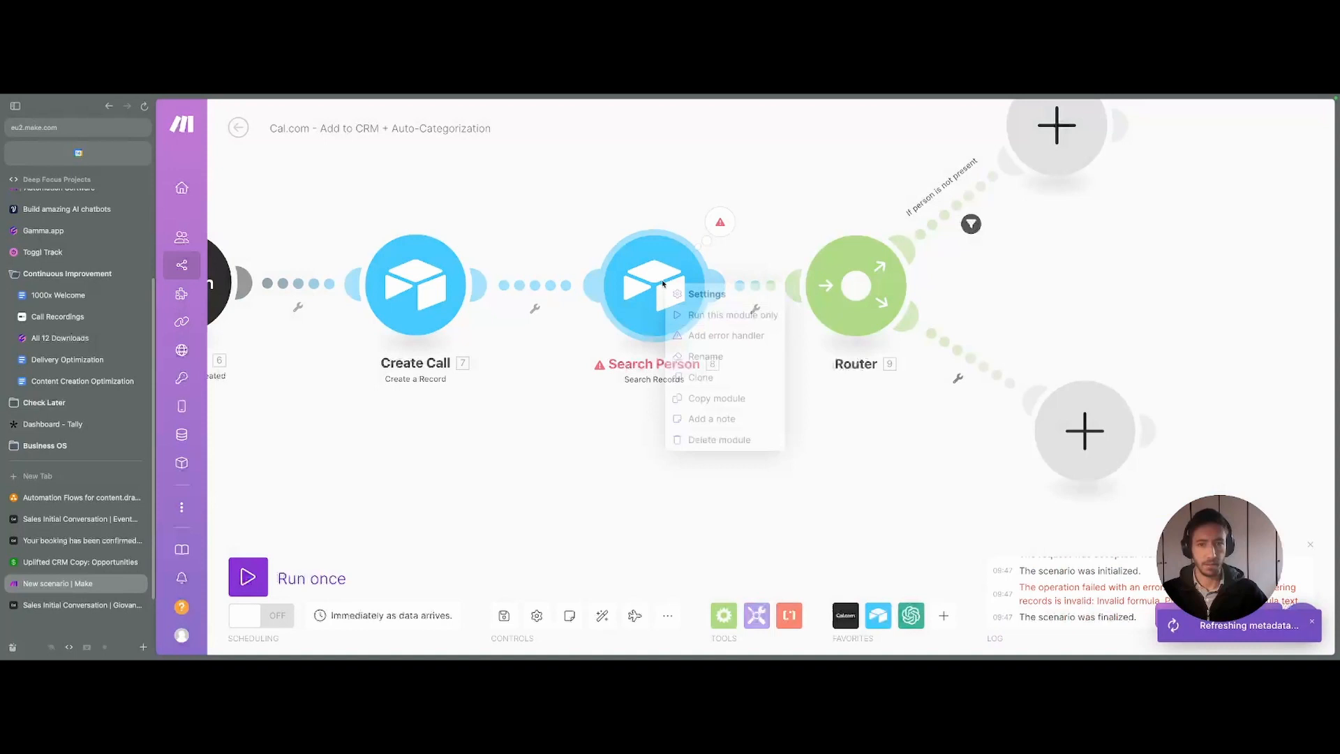
pyautogui.click(705, 311)
pyautogui.click(804, 376)
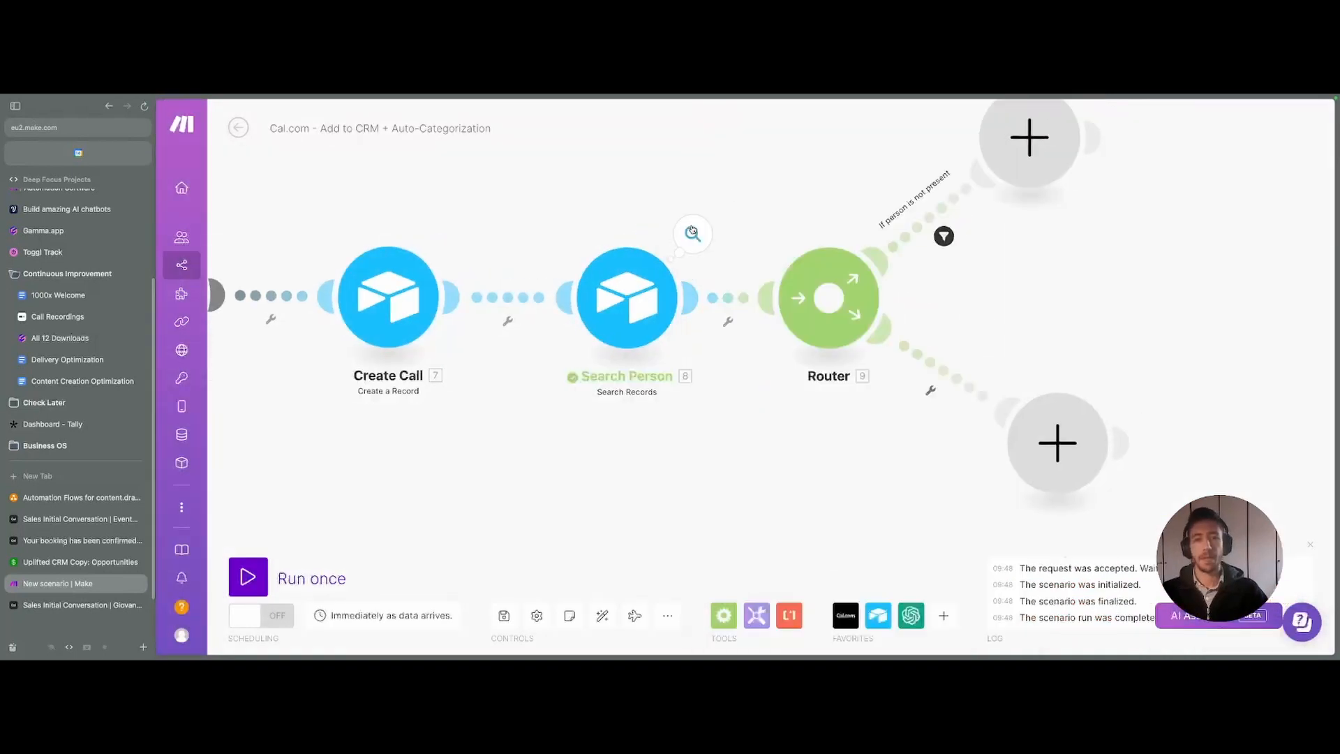
# - Inspect Search Person's output to confirm the total number of bundles is 0
pyautogui.click(693, 234)
pyautogui.moveTo(769, 324); pyautogui.dragTo(887, 323)
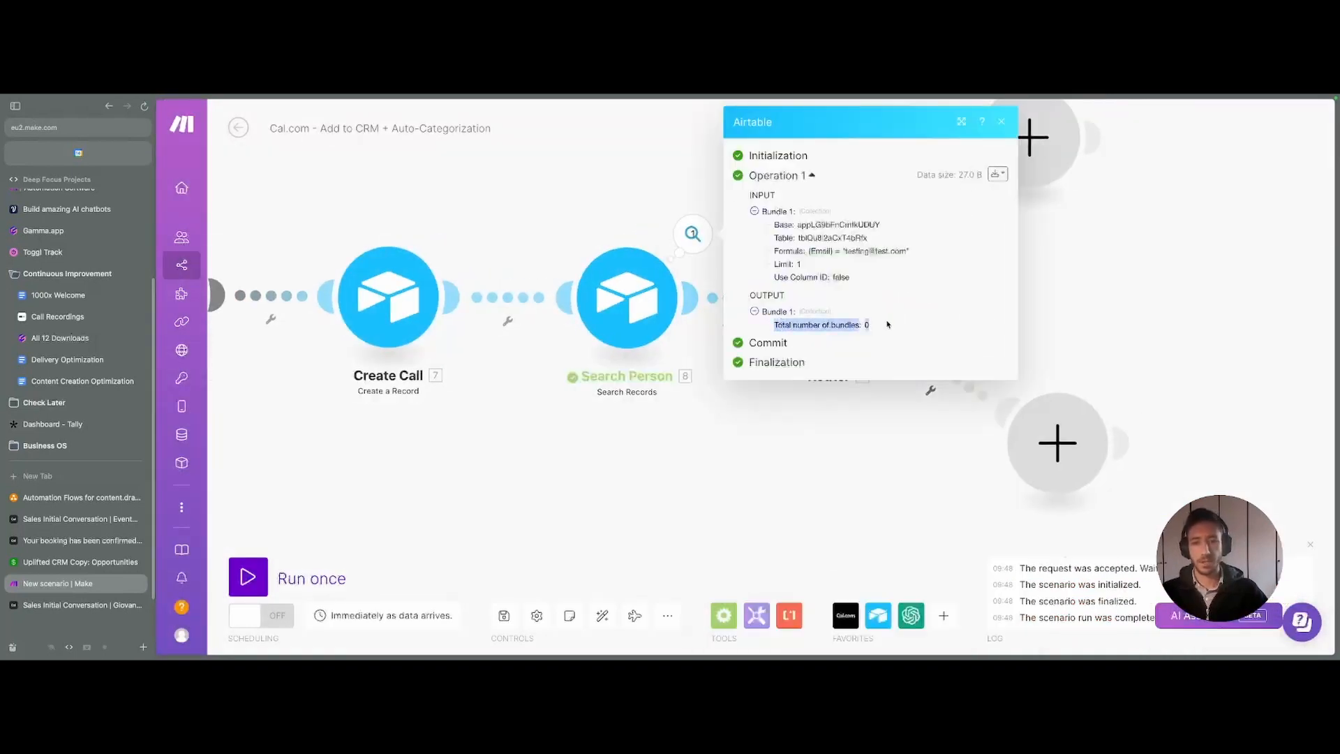
pyautogui.click(887, 324)
pyautogui.moveTo(842, 252); pyautogui.dragTo(904, 261)
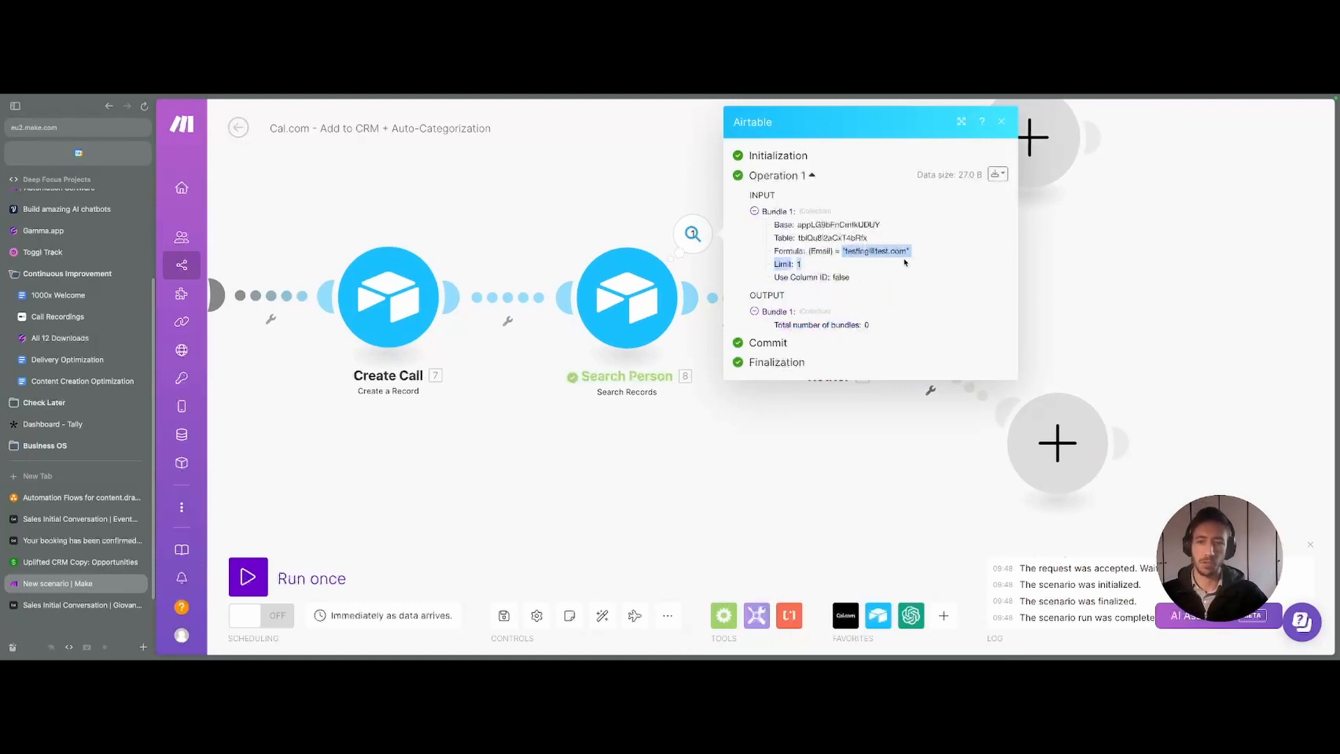
pyautogui.click(904, 261)
pyautogui.moveTo(773, 326); pyautogui.dragTo(874, 323)
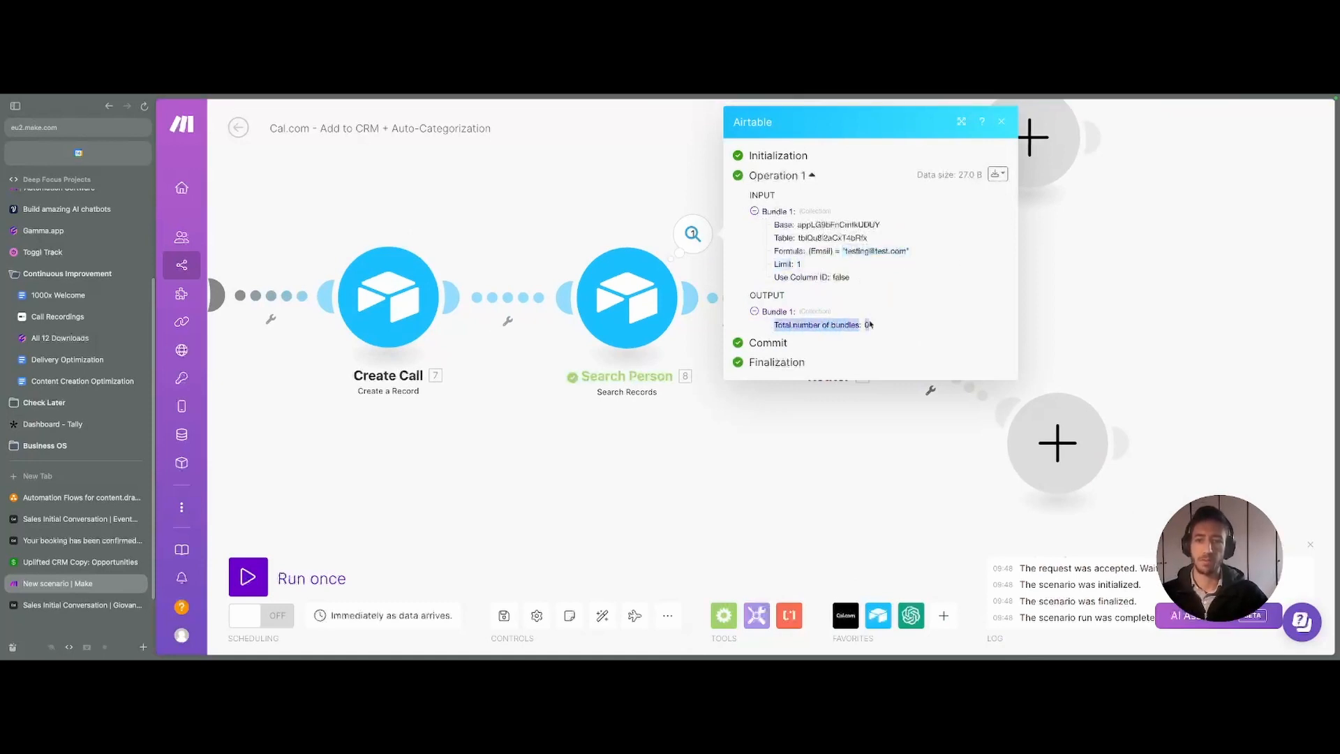
pyautogui.click(865, 324)
pyautogui.moveTo(765, 327); pyautogui.dragTo(936, 338)
pyautogui.click(936, 338)
pyautogui.moveTo(772, 326); pyautogui.dragTo(872, 326)
pyautogui.click(876, 327)
# - Bring the upper route's filter back into view and open it
pyautogui.moveTo(837, 492); pyautogui.dragTo(691, 493)
pyautogui.moveTo(1008, 239); pyautogui.dragTo(969, 268)
pyautogui.click(758, 268)
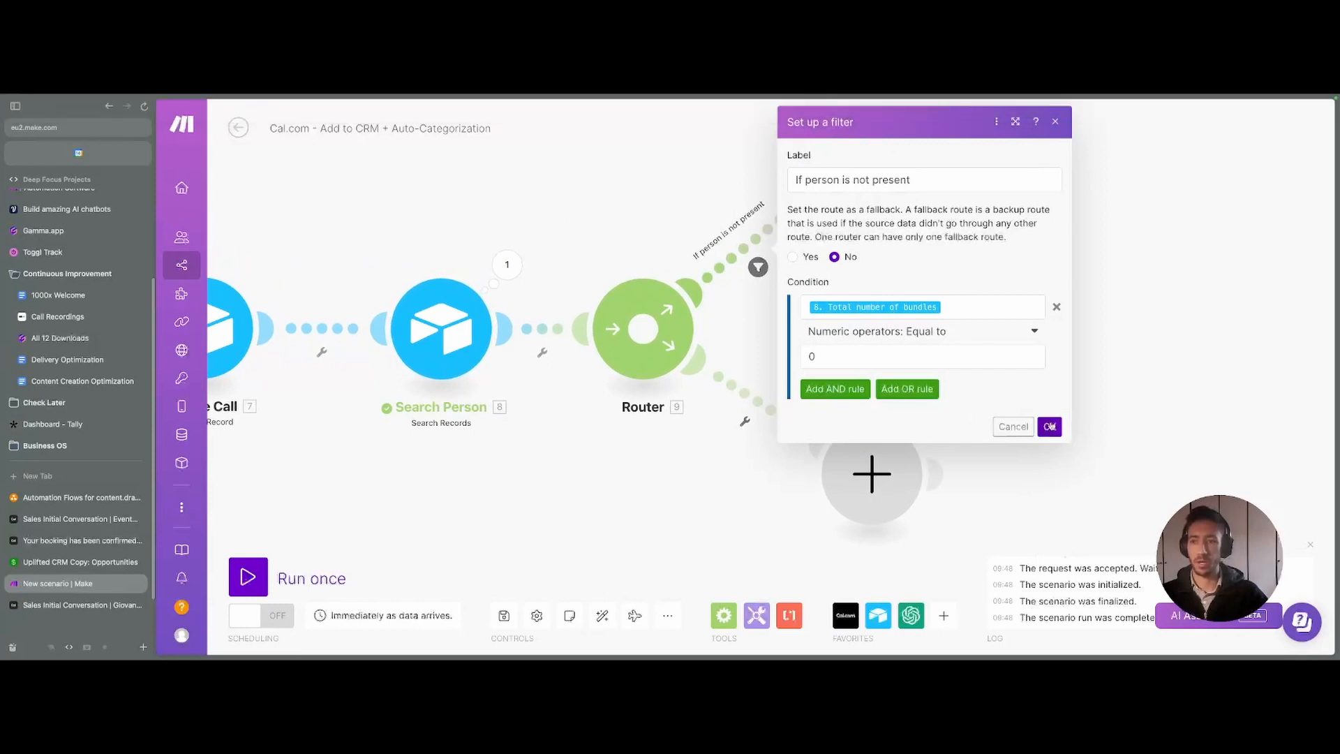
# - Confirm the route filter and begin adding a module on the 'If person is not present' route
pyautogui.click(1050, 427)
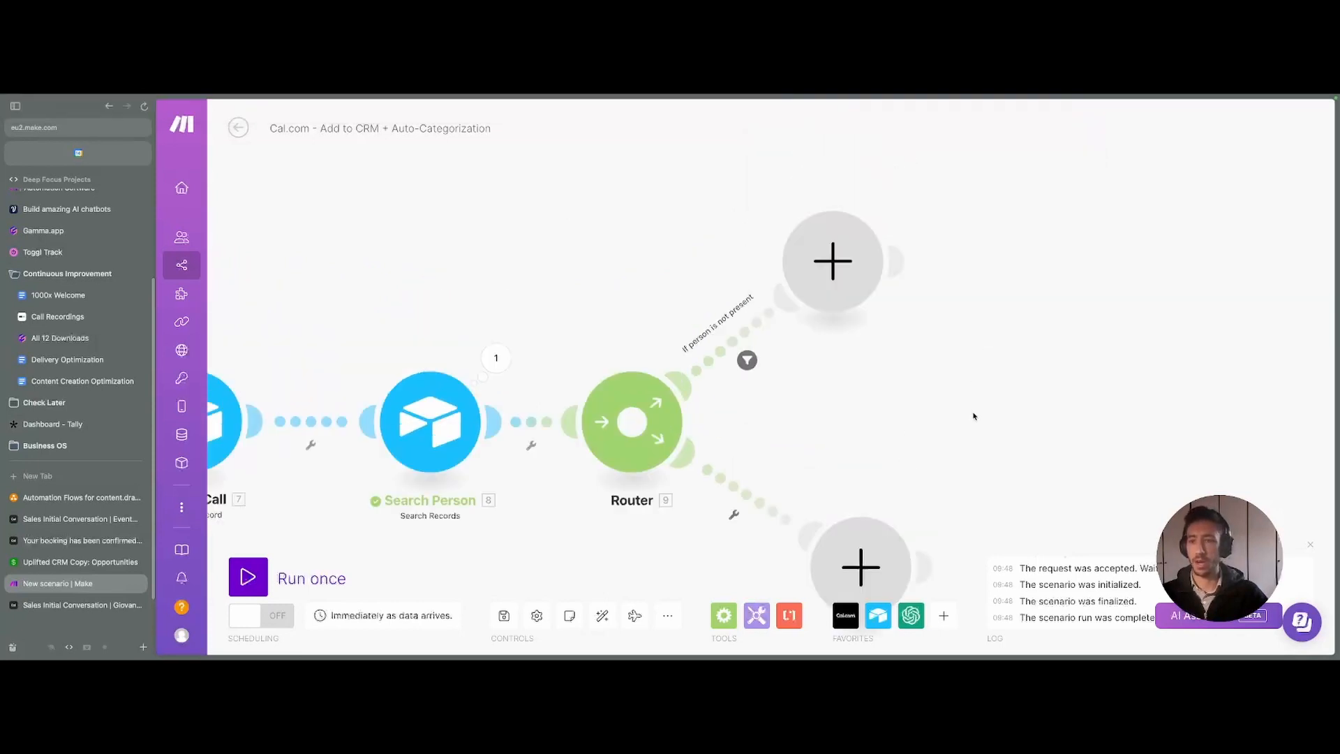
pyautogui.click(804, 290)
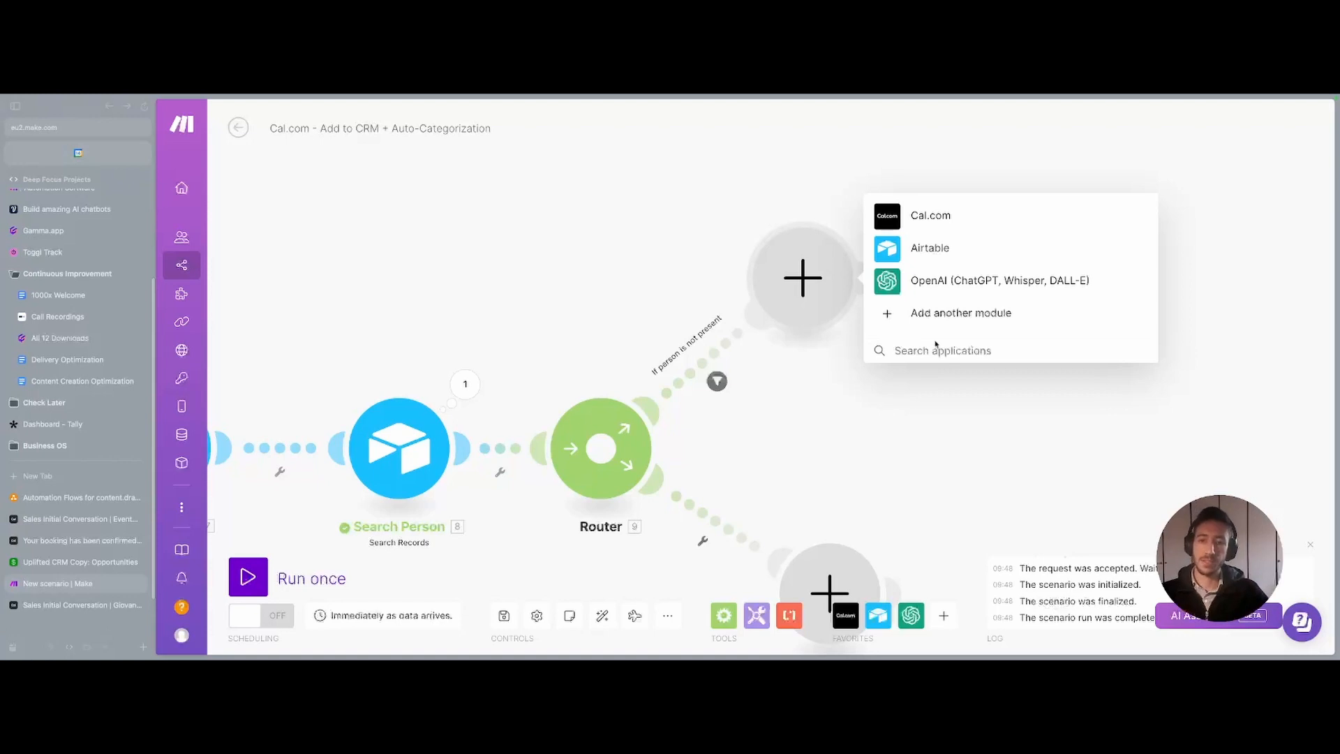
# - Add an OpenAI Create a Completion module with model gpt-3.5-turbo and a first message
pyautogui.click(930, 283)
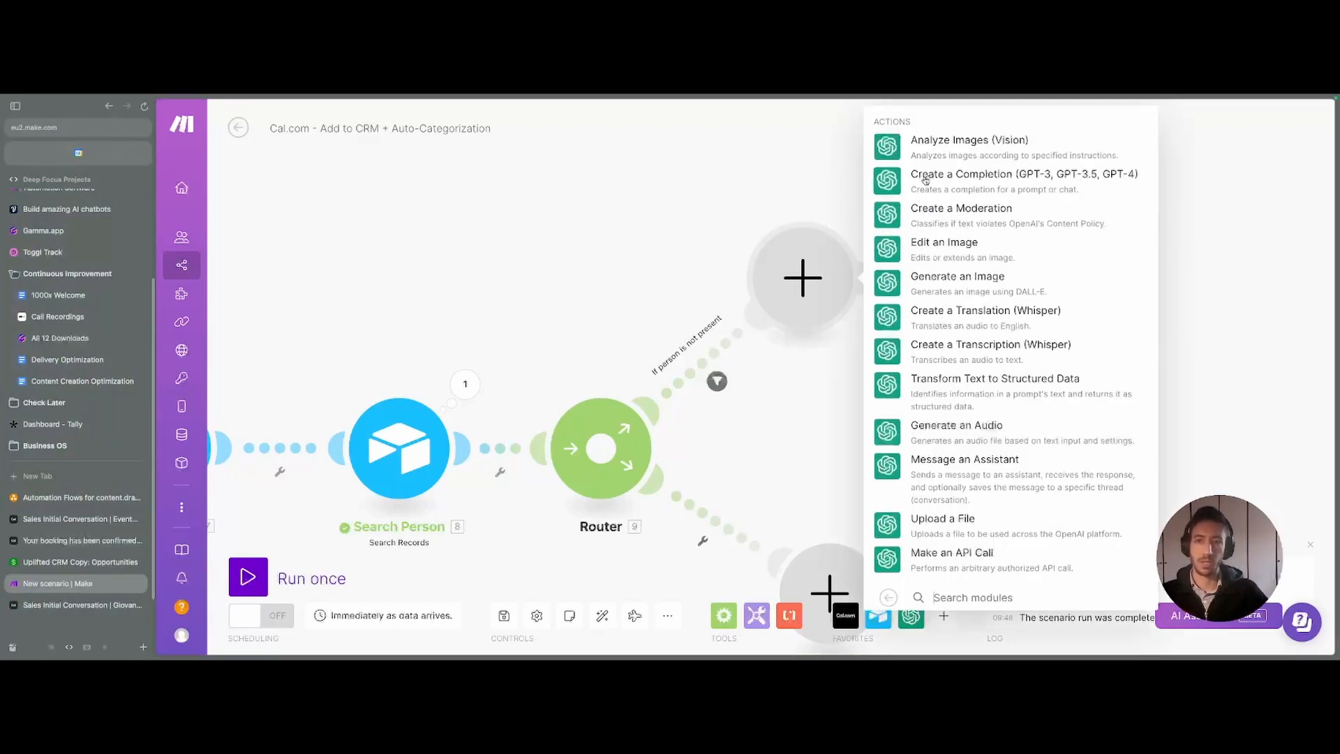
pyautogui.click(956, 181)
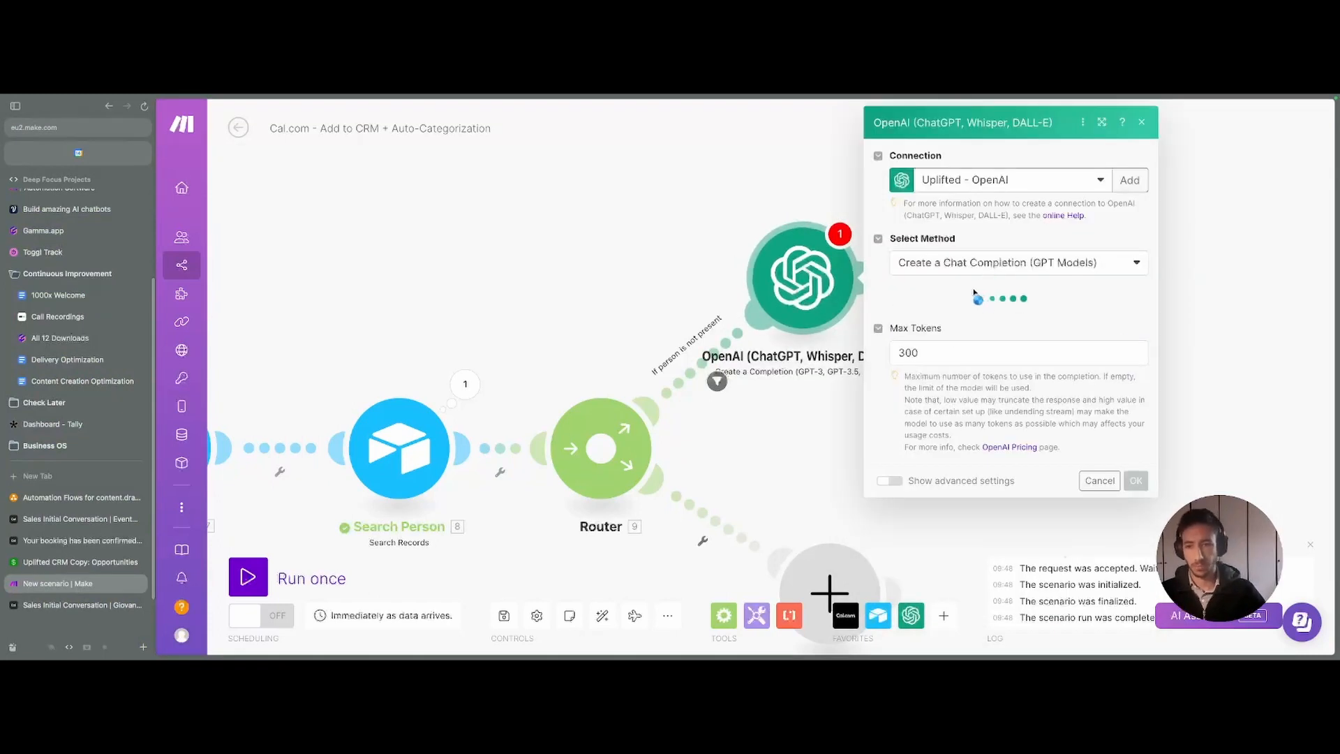
pyautogui.click(955, 318)
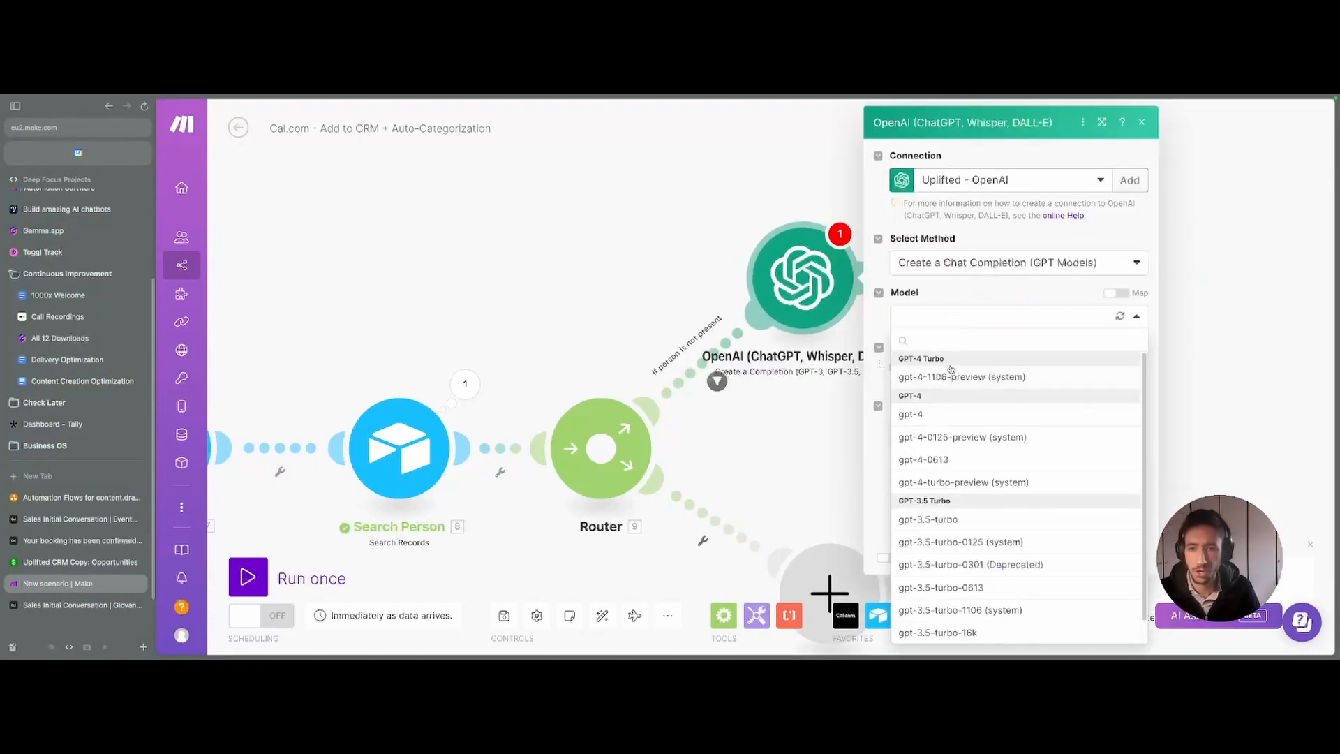
pyautogui.click(937, 522)
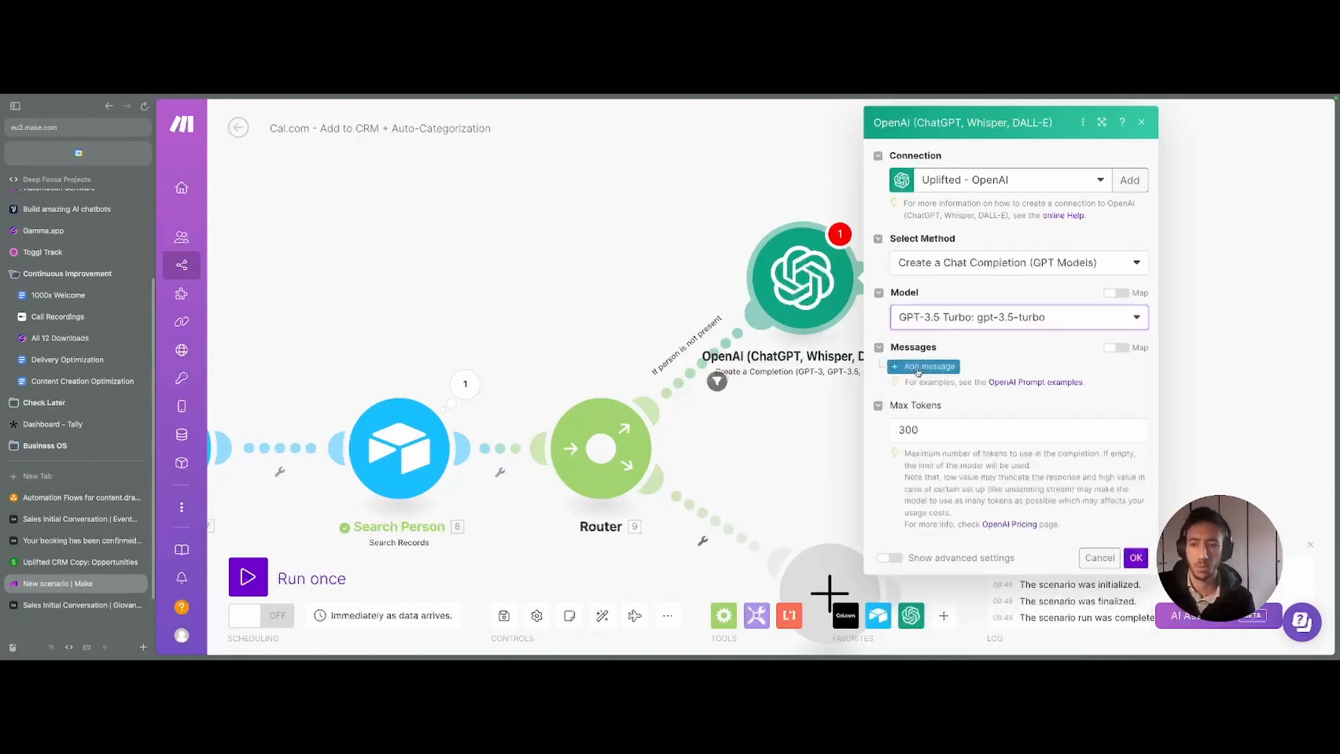
pyautogui.click(929, 366)
pyautogui.click(957, 411)
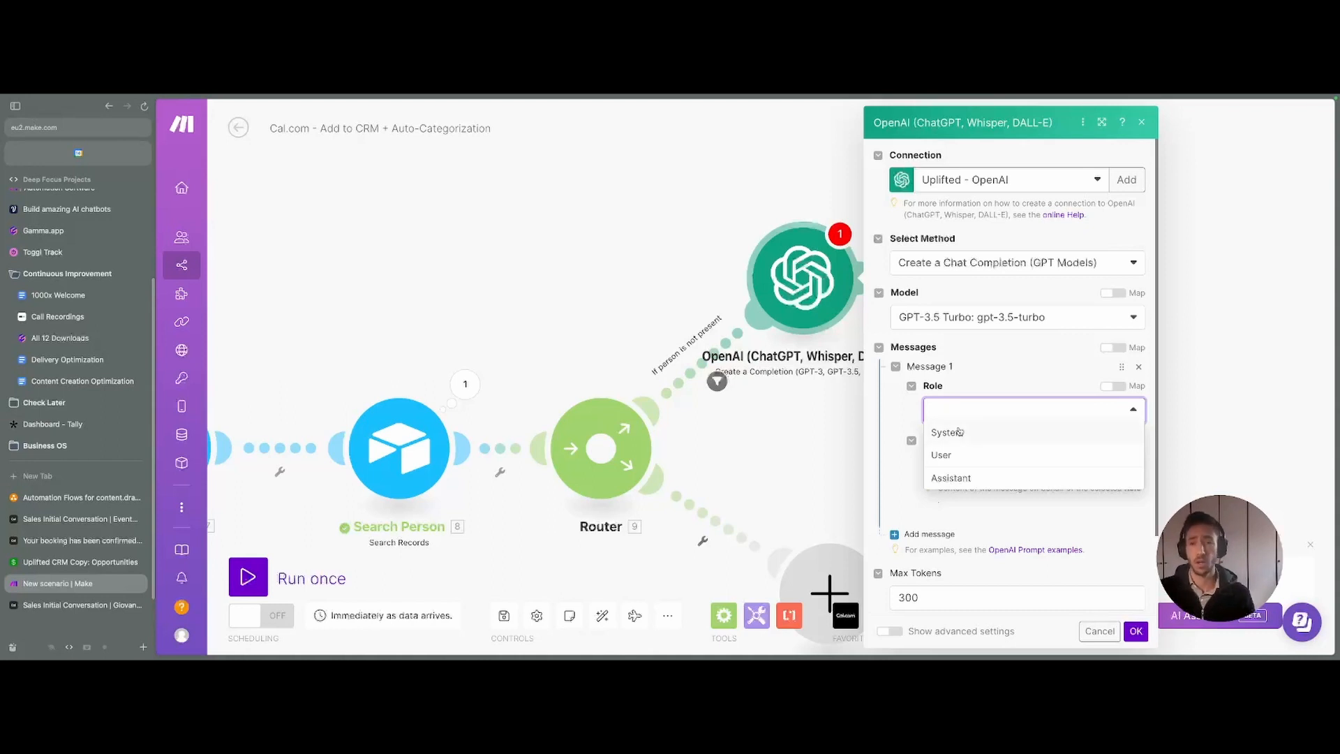
# - Set Message 1's role to System and paste in the auto-categorizer prompt
pyautogui.click(959, 432)
pyautogui.click(977, 464)
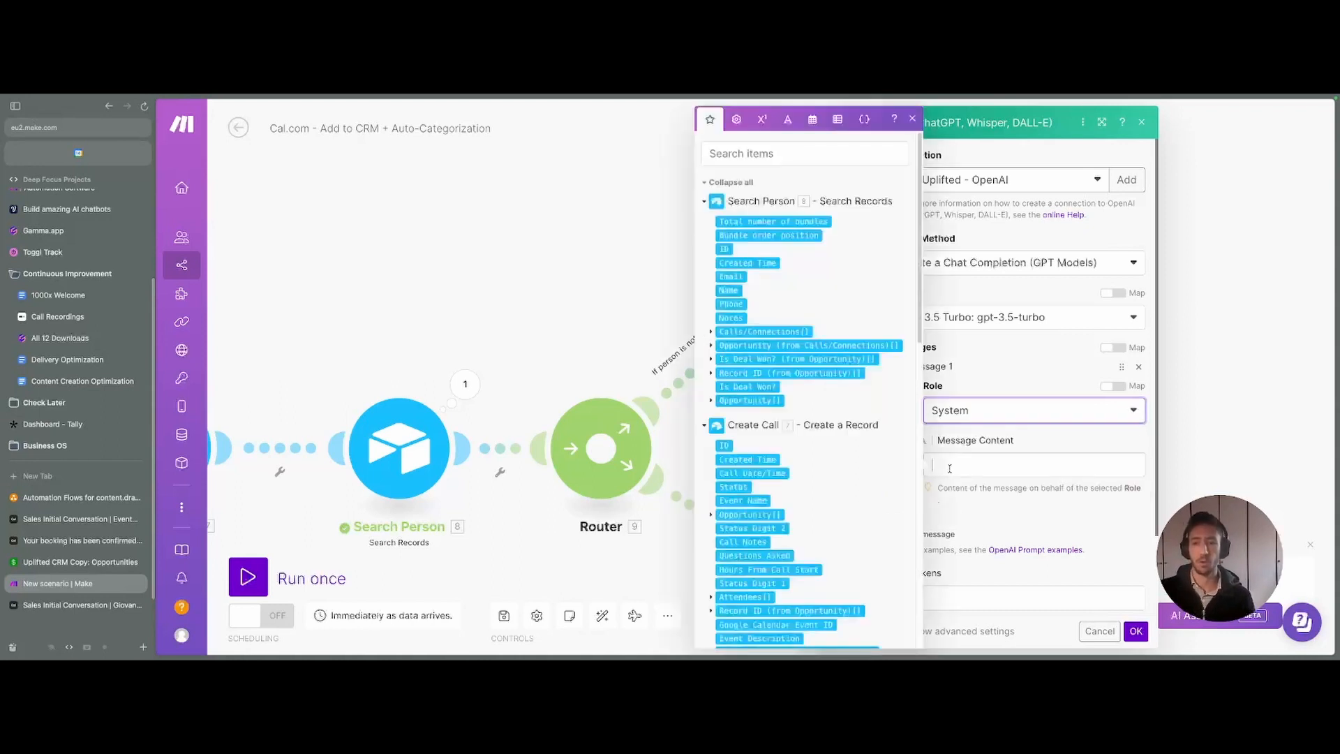
pyautogui.click(912, 118)
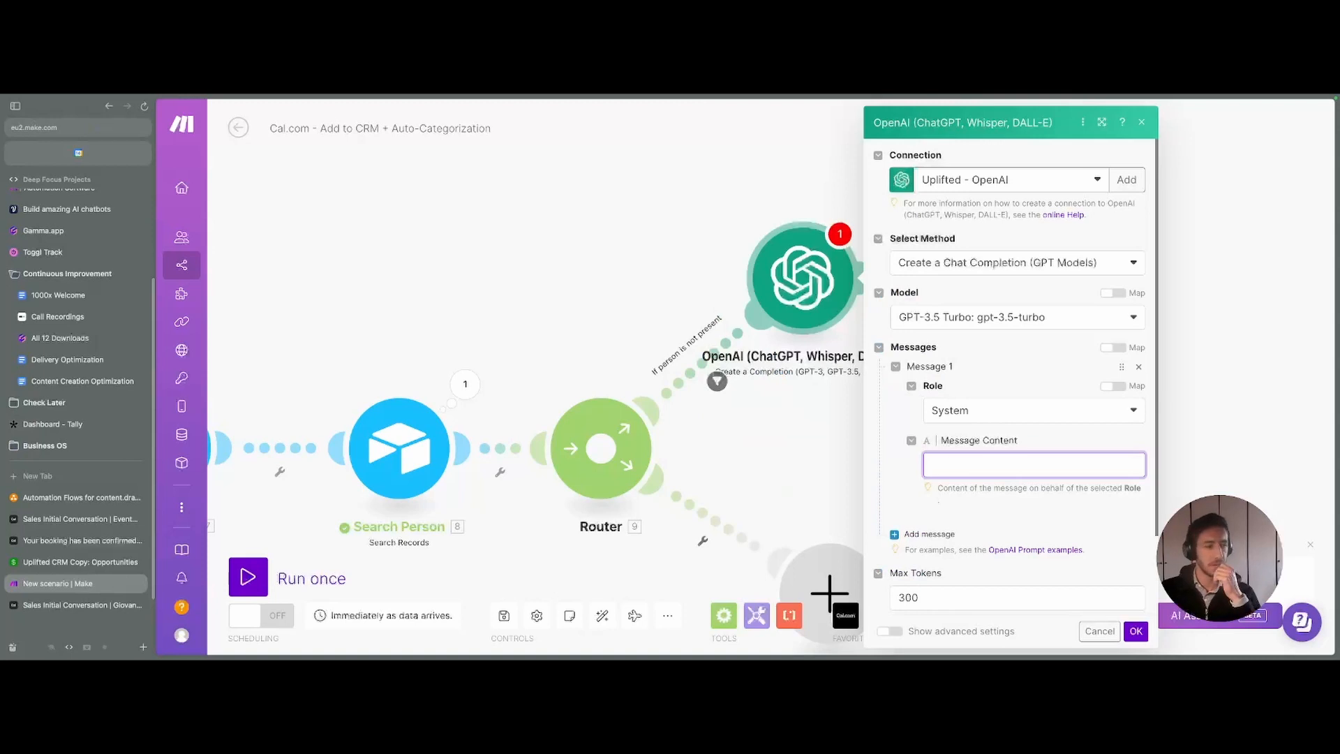
pyautogui.press('super+Tab')
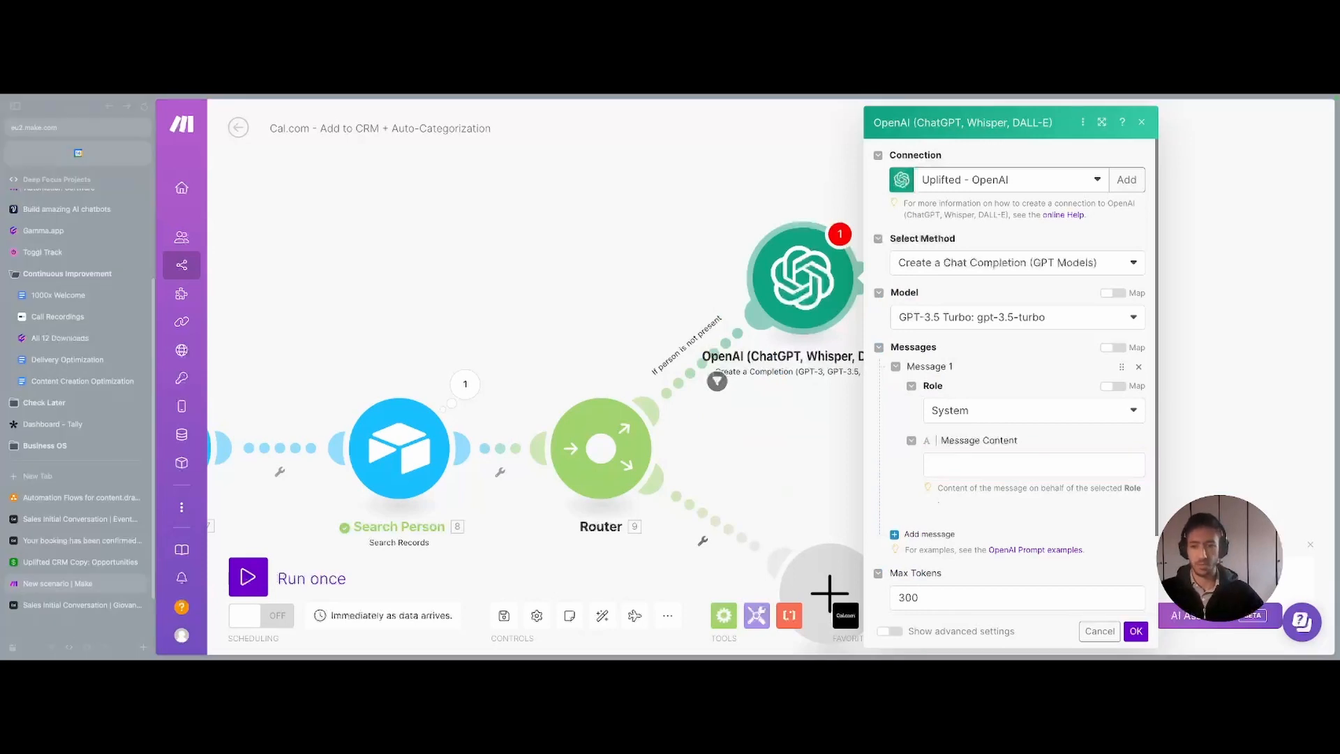
pyautogui.press('super+Tab')
pyautogui.write('Act as an auto-categorizer of the question "Where did you hear about us".  Your sole job is to look at the responses and and only output the specific category')
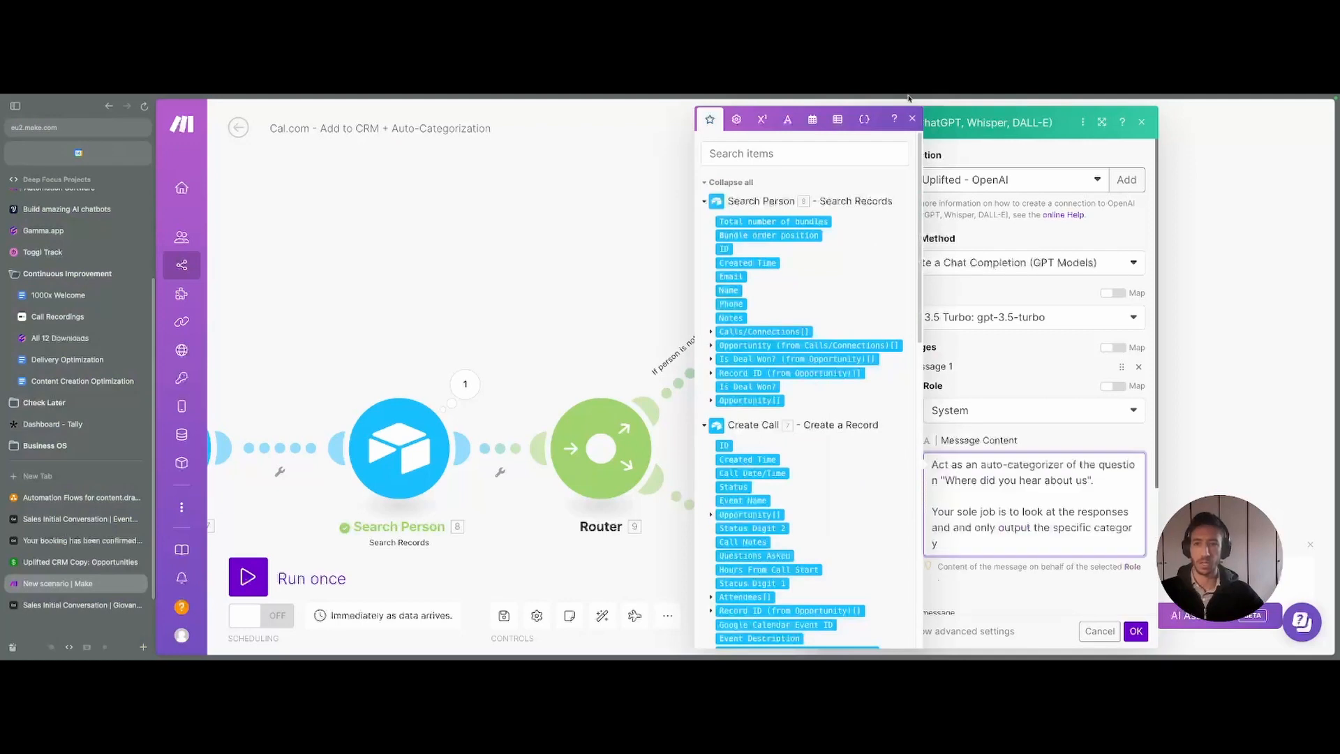
pyautogui.click(913, 120)
pyautogui.scroll(-3, 929, 421)
pyautogui.scroll(2, 928, 421)
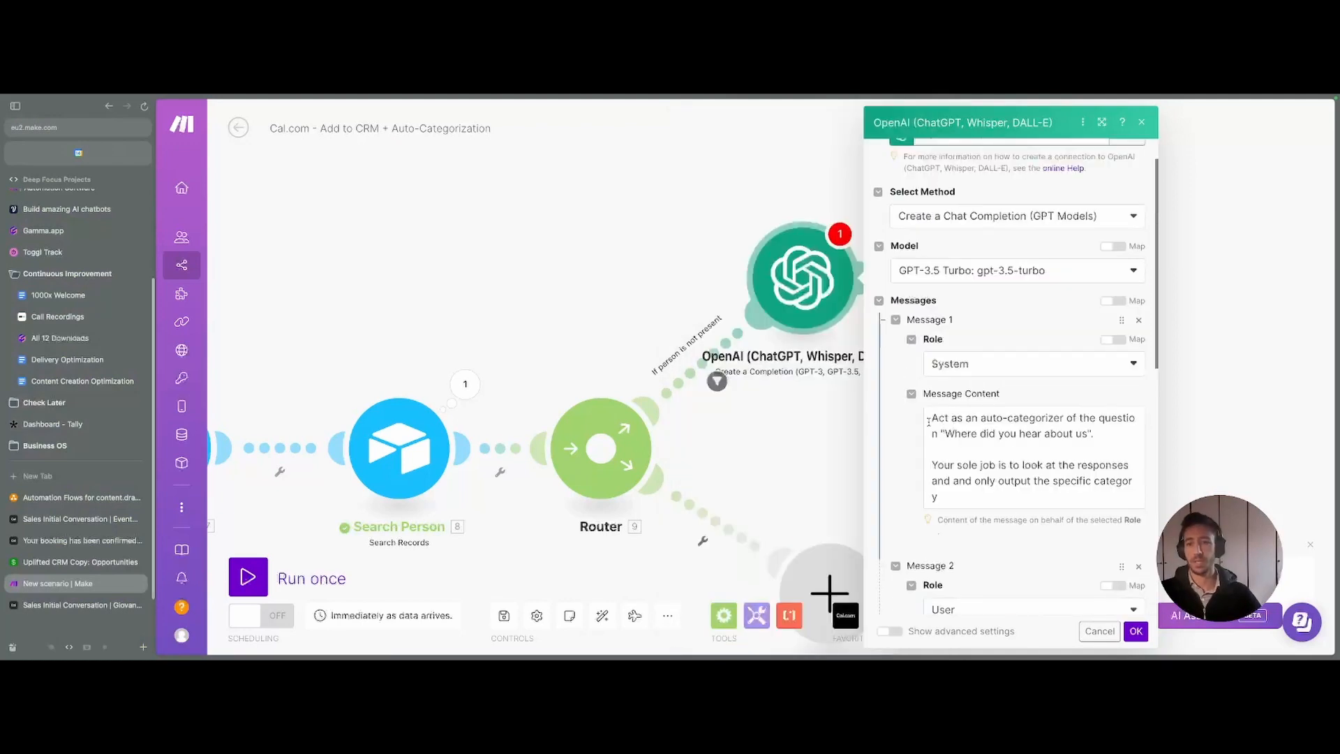
pyautogui.click(927, 421)
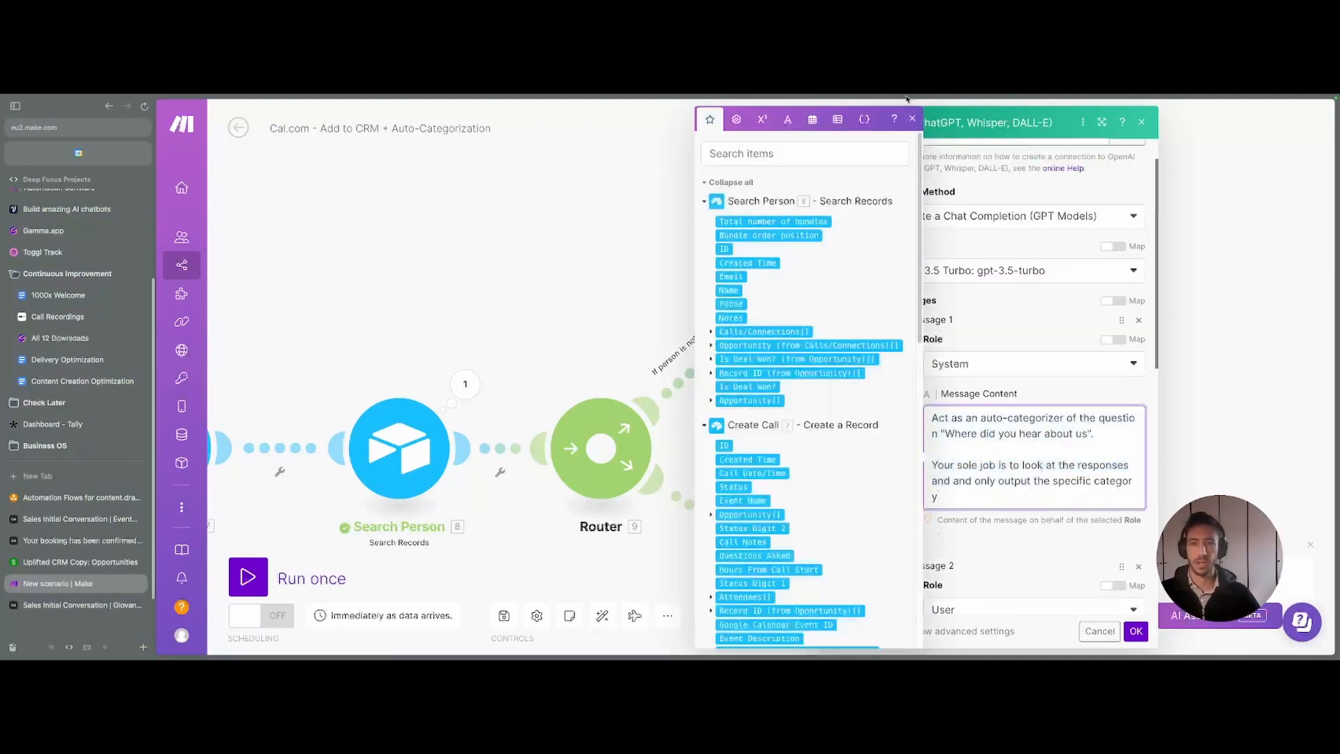
pyautogui.click(913, 119)
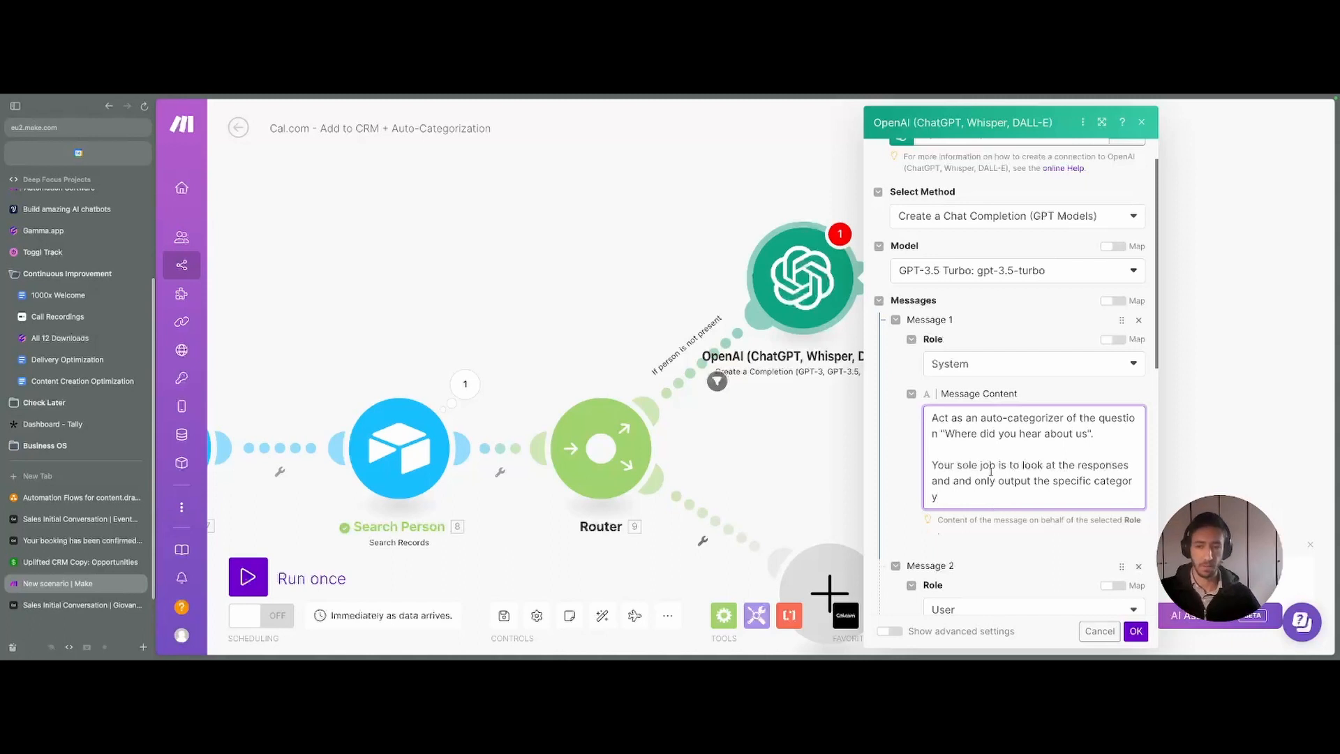
# - Review Message 2's User content listing the deal-source categories
pyautogui.scroll(-3, 991, 472)
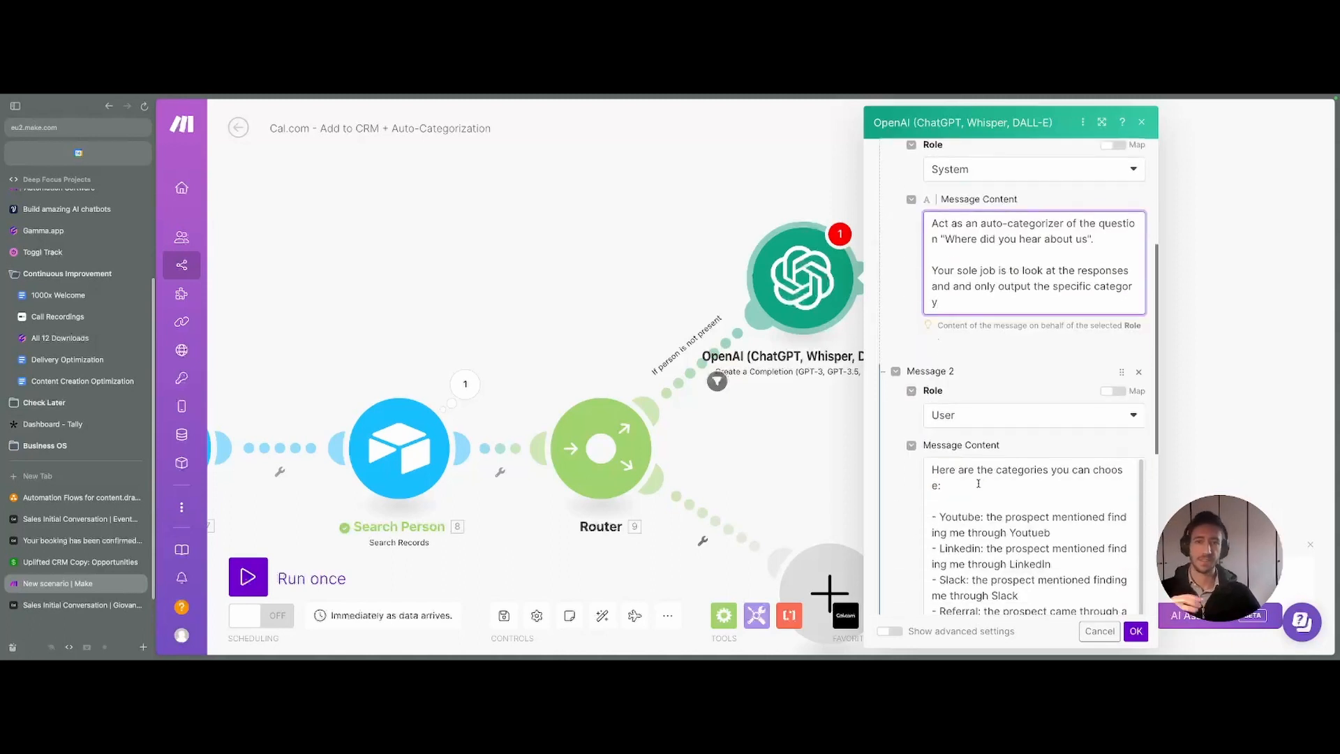
pyautogui.scroll(-3, 979, 483)
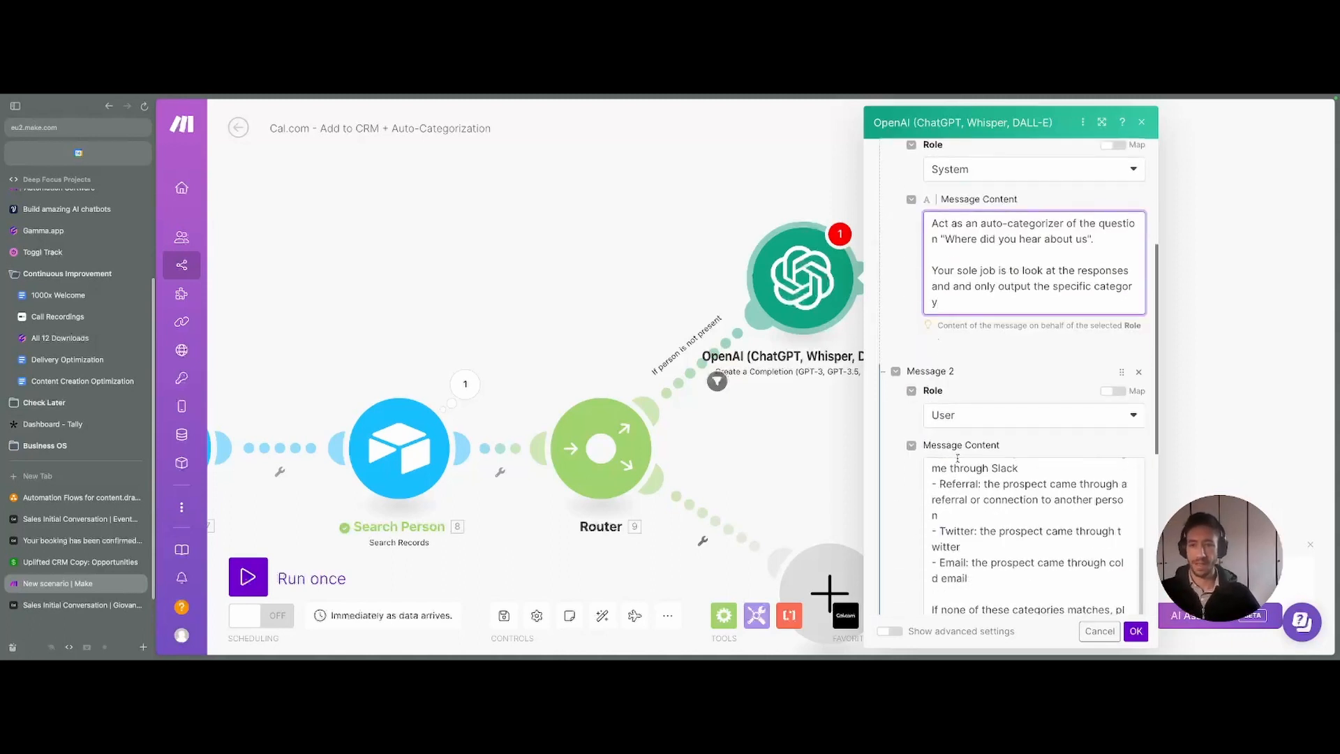
pyautogui.scroll(3, 978, 483)
pyautogui.scroll(-4, 980, 419)
pyautogui.scroll(-1, 981, 419)
pyautogui.scroll(2, 962, 292)
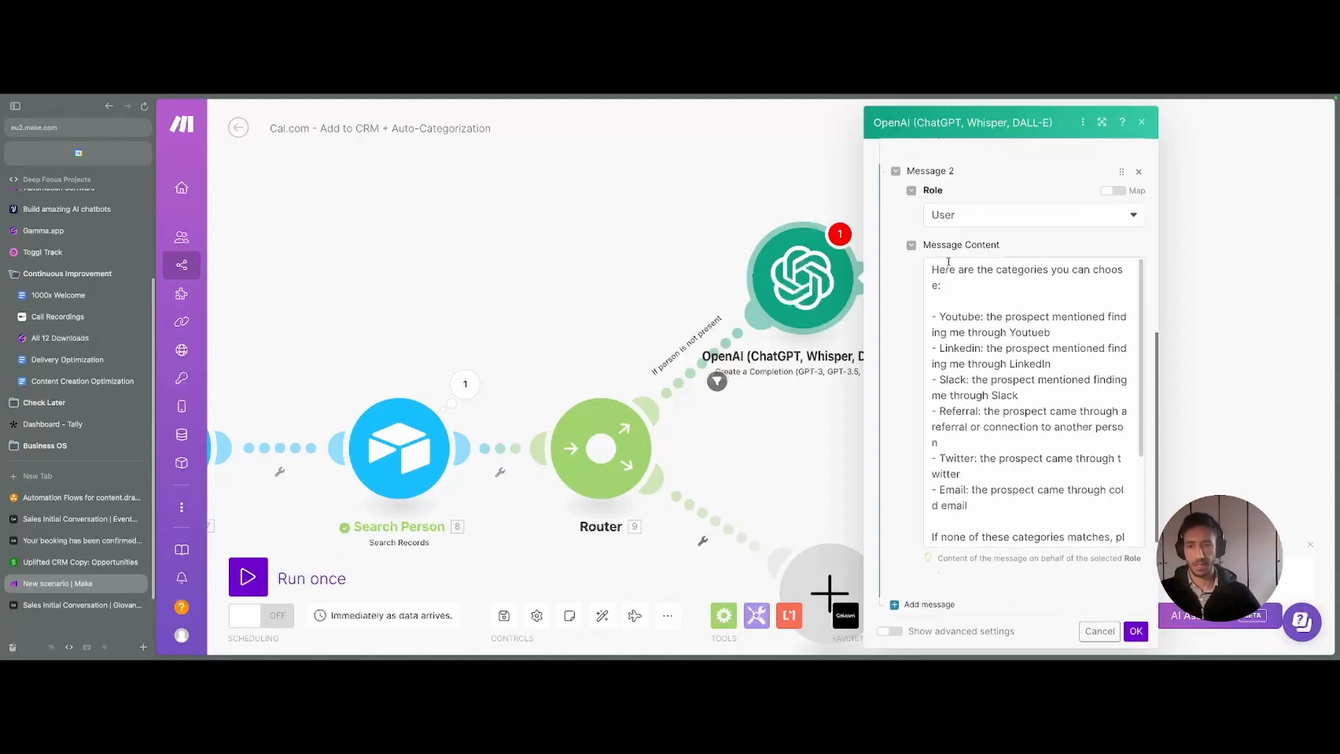
pyautogui.moveTo(933, 269); pyautogui.dragTo(988, 333)
pyautogui.click(988, 334)
pyautogui.click(913, 120)
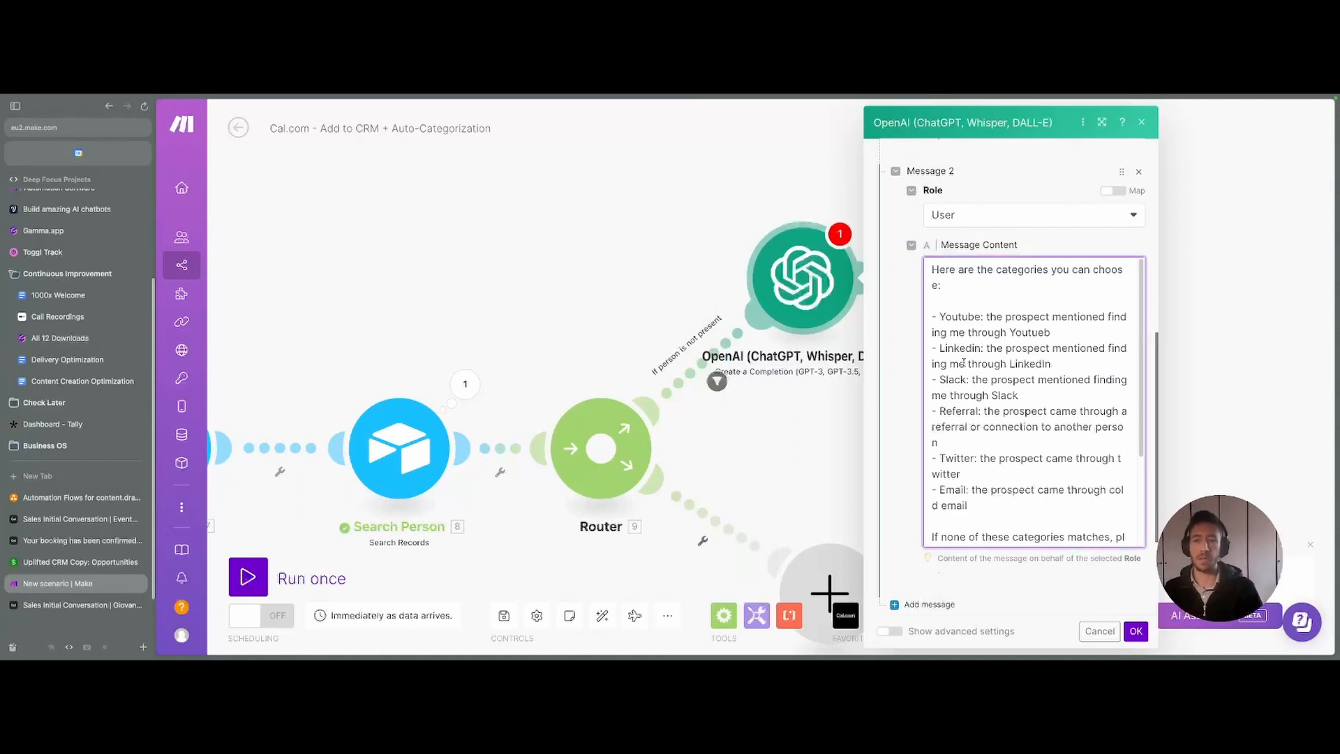
# - Remove the old tracking value after 'where did you hear about us?' and start a new line
pyautogui.moveTo(1002, 503); pyautogui.dragTo(922, 316)
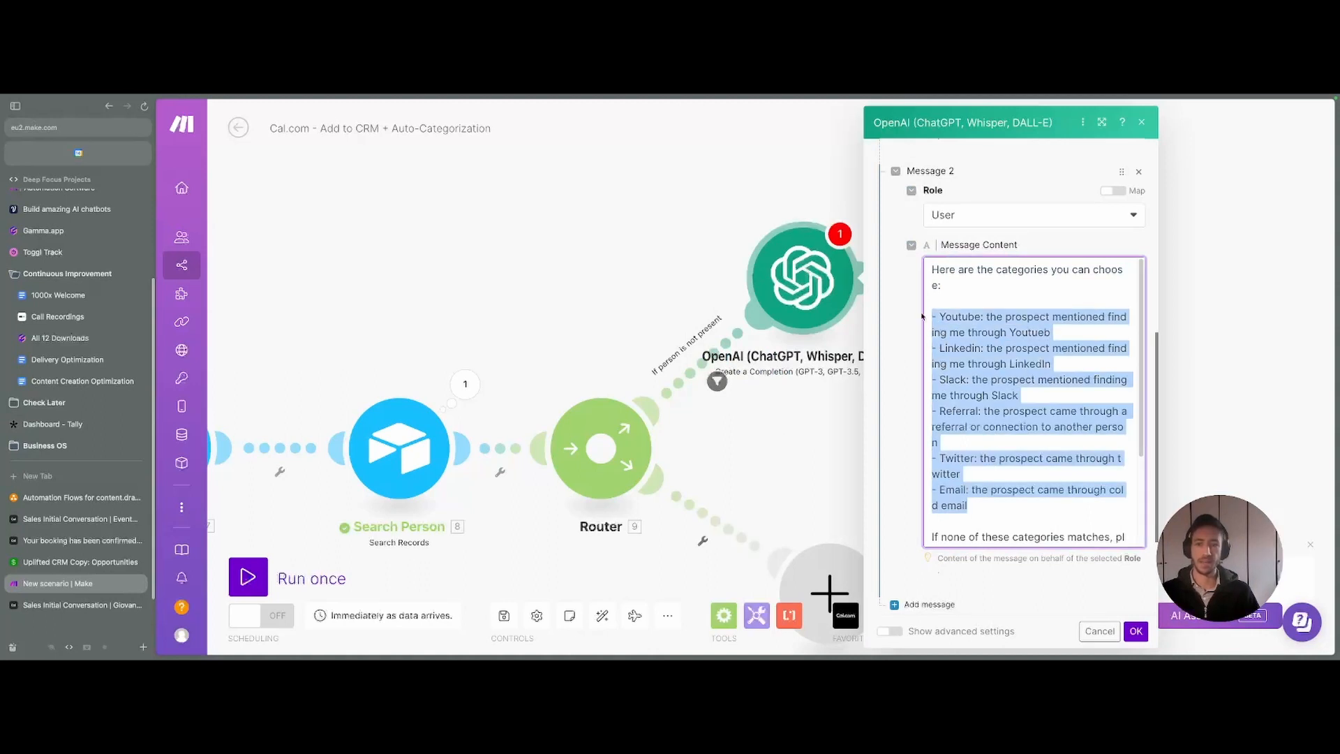
pyautogui.click(973, 349)
pyautogui.scroll(-2, 974, 405)
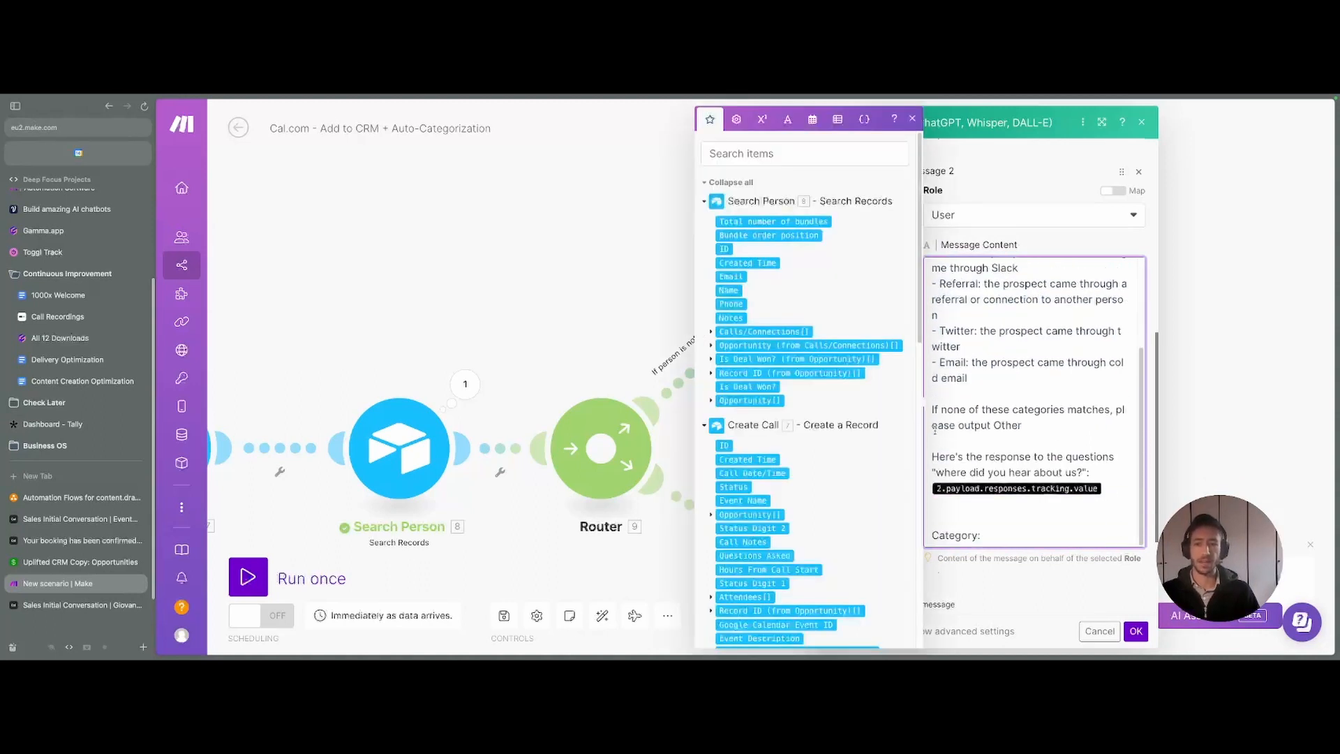
pyautogui.tripleClick(934, 429)
pyautogui.click(1053, 429)
pyautogui.tripleClick(991, 419)
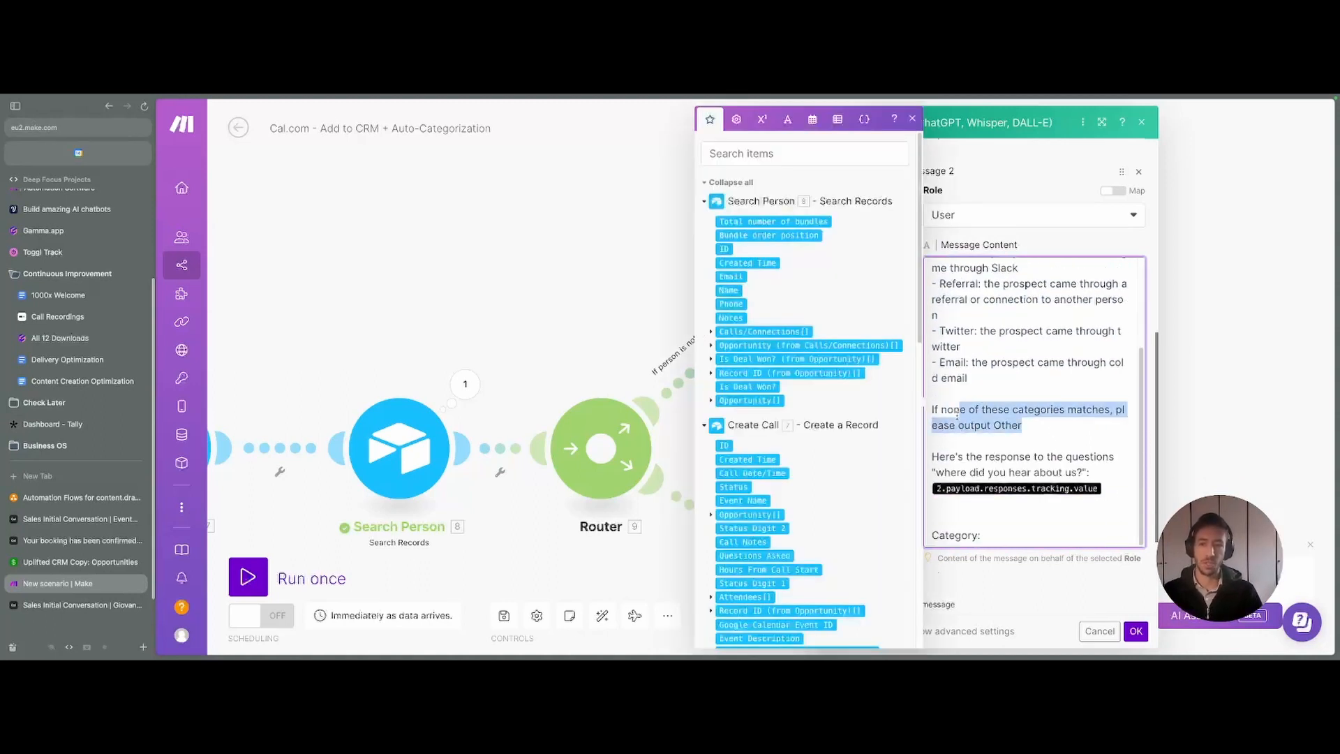
pyautogui.click(953, 417)
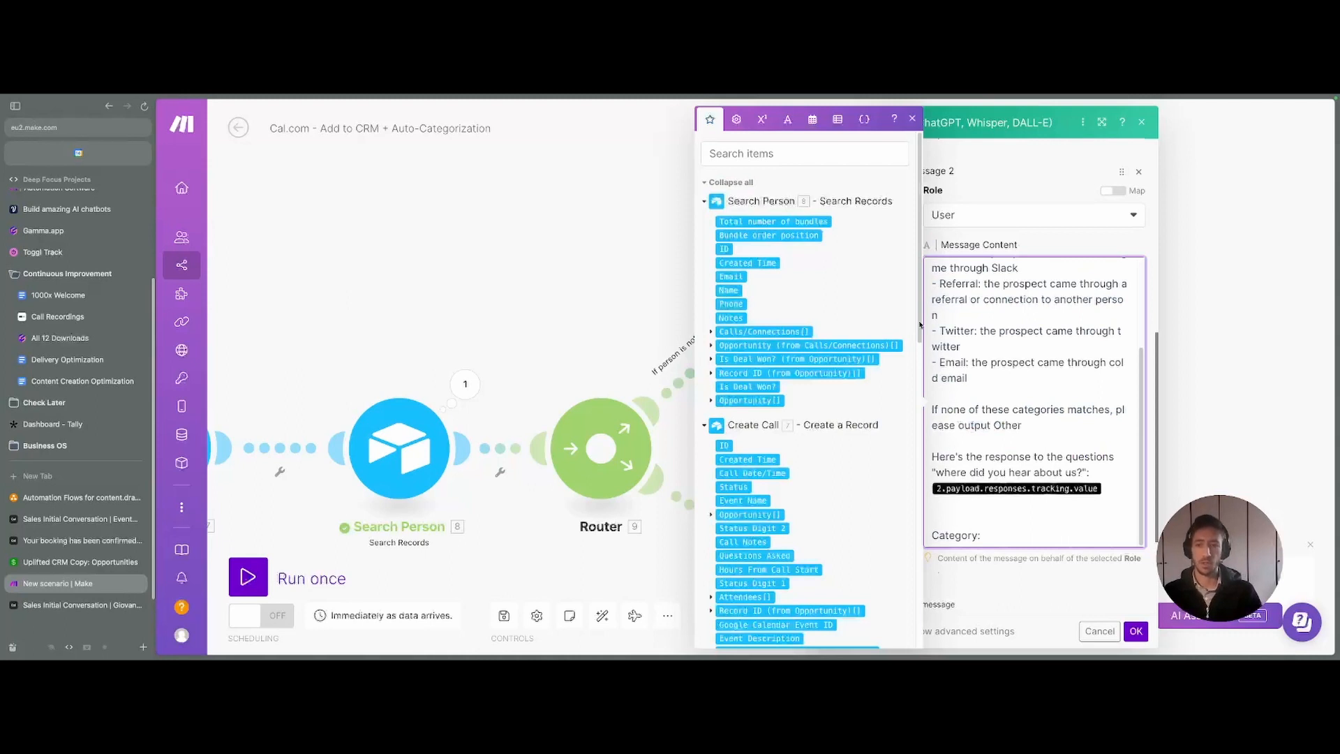
pyautogui.tripleClick(997, 472)
pyautogui.press('Right')
pyautogui.press('BackSpace')
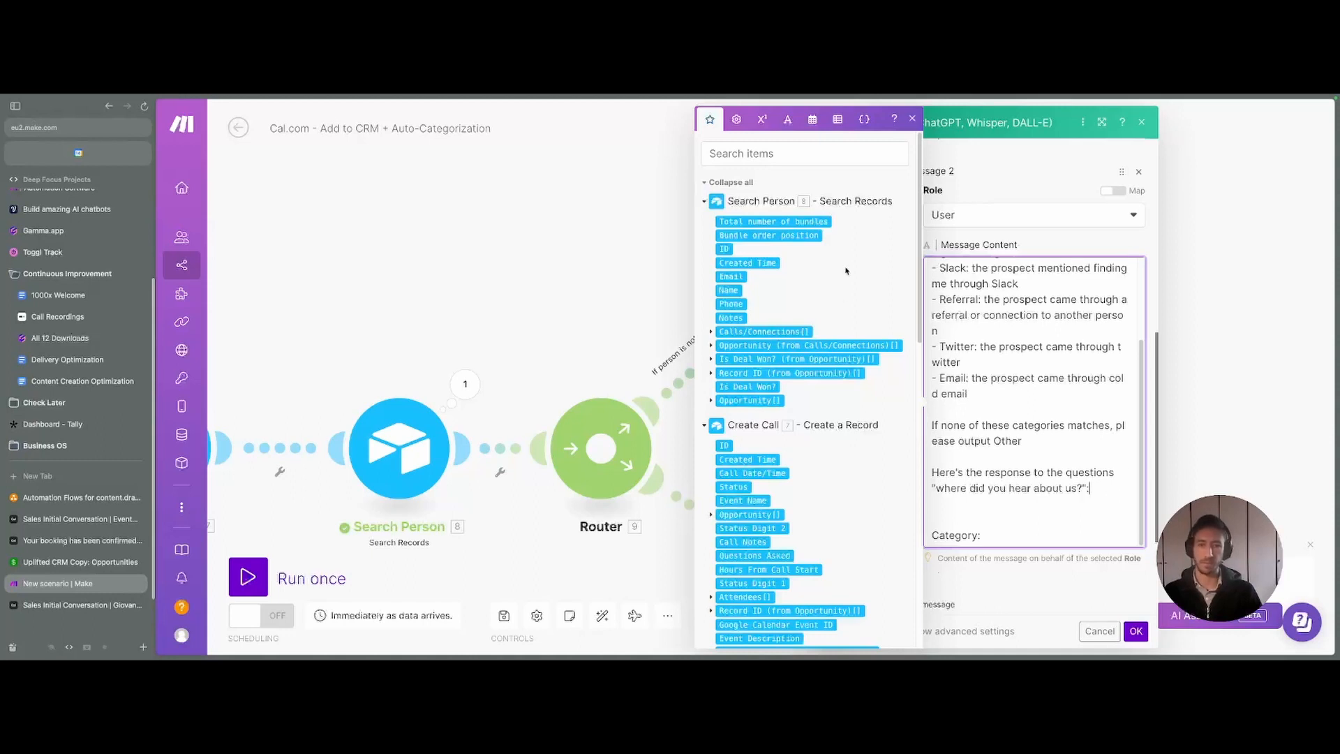
pyautogui.press('Return')
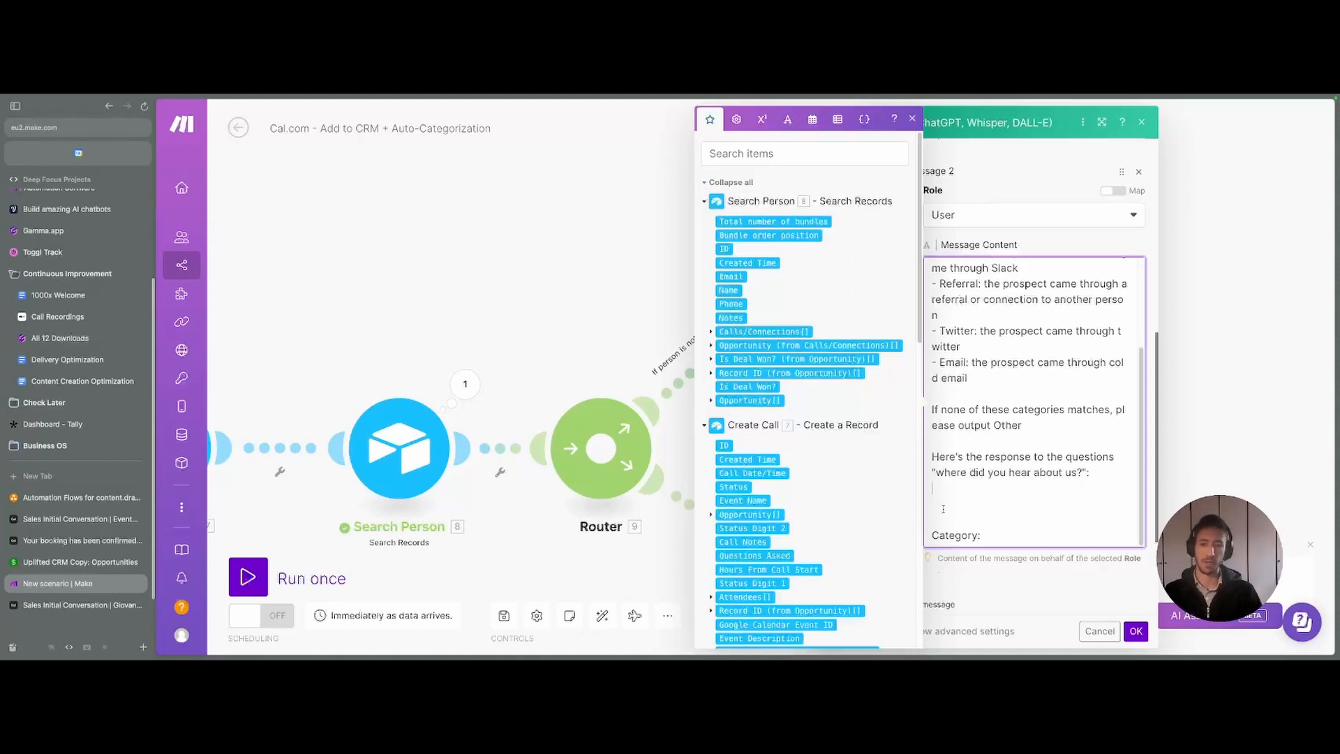
# - Map Payload > responses > deal-source > value into the message at that line
pyautogui.scroll(-15, 719, 370)
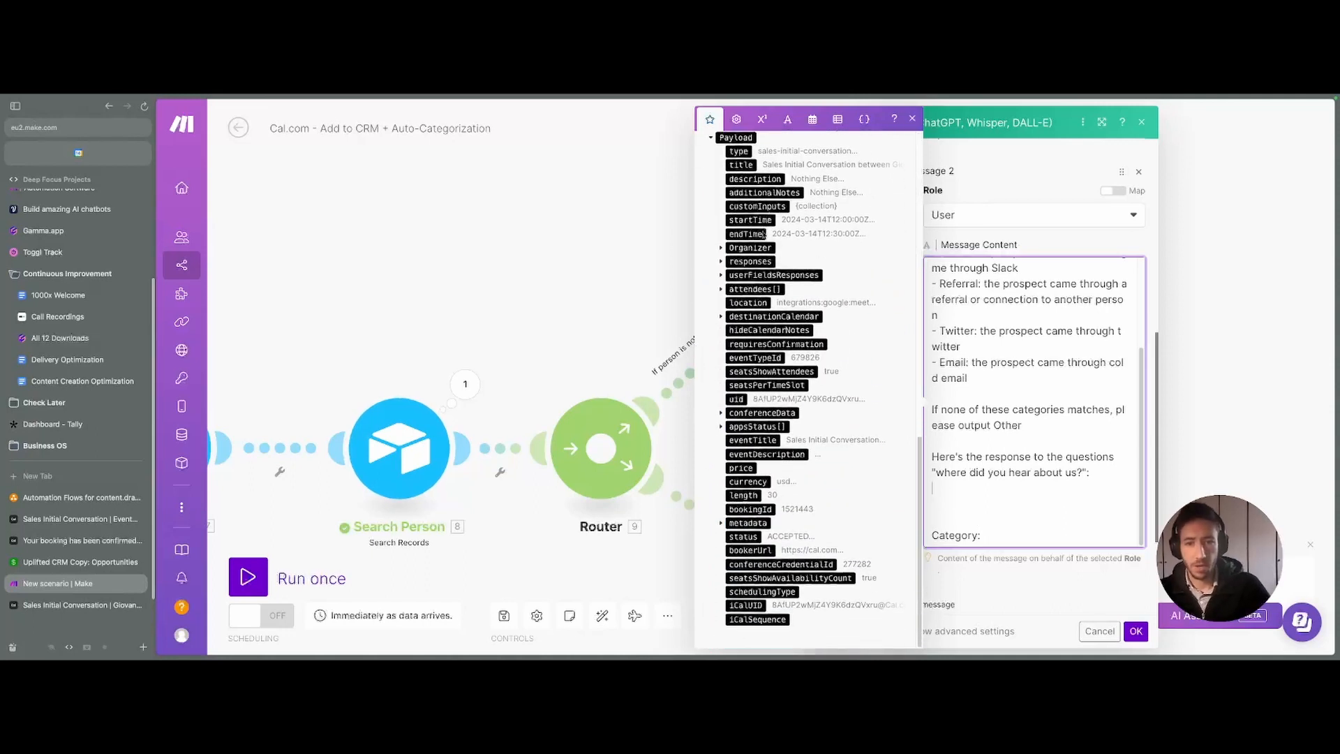
pyautogui.click(720, 263)
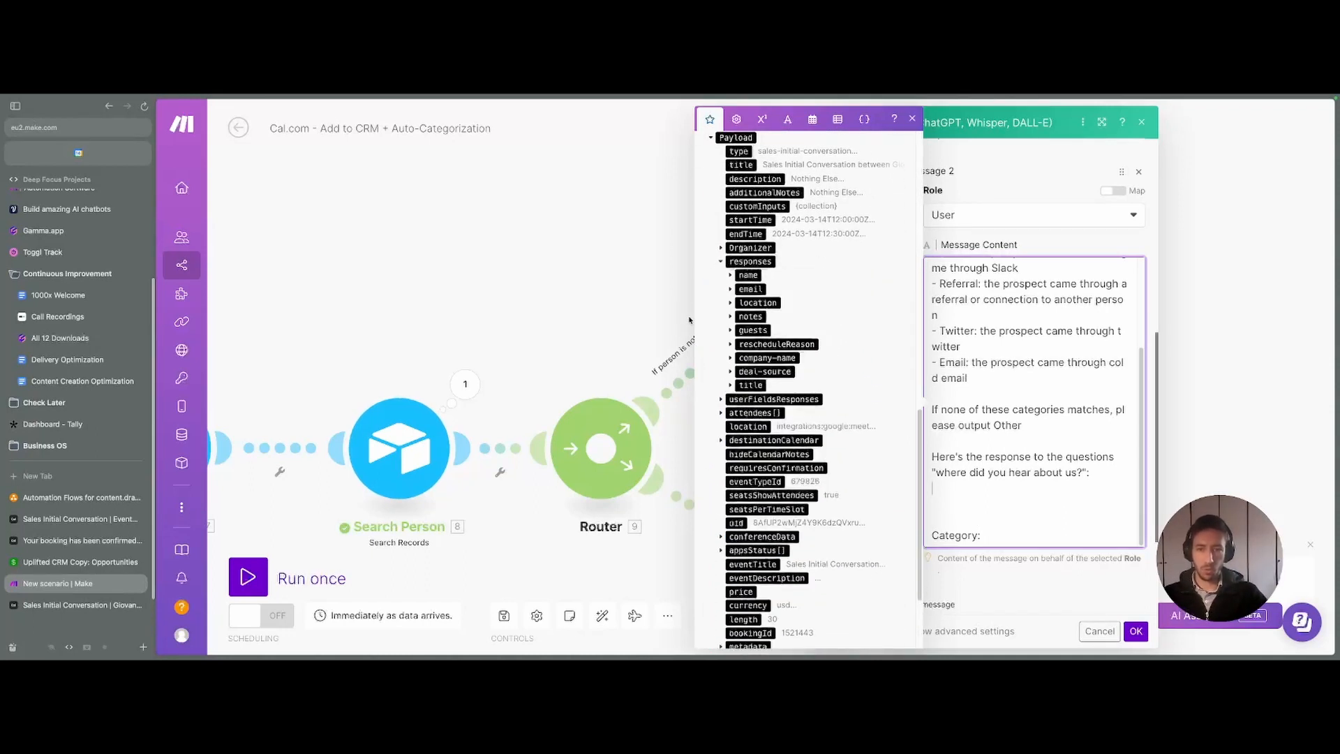
pyautogui.click(730, 372)
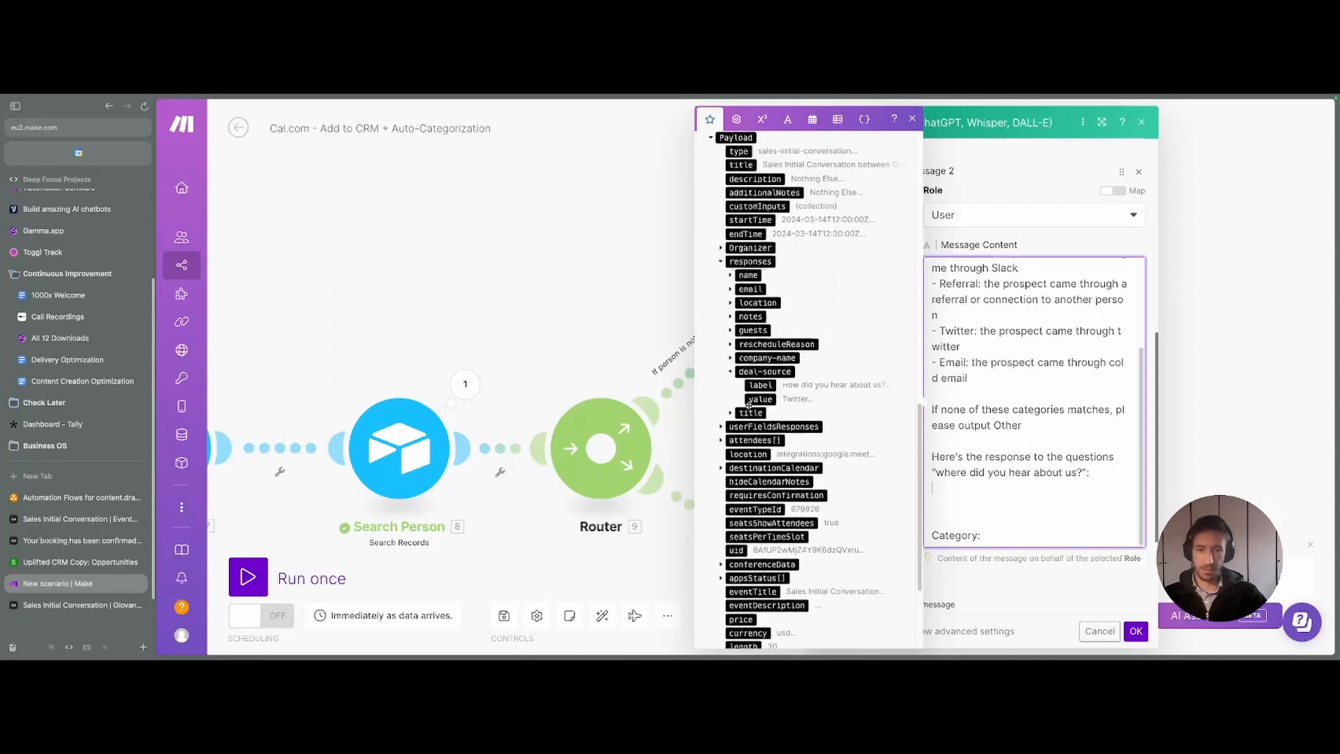
pyautogui.click(755, 399)
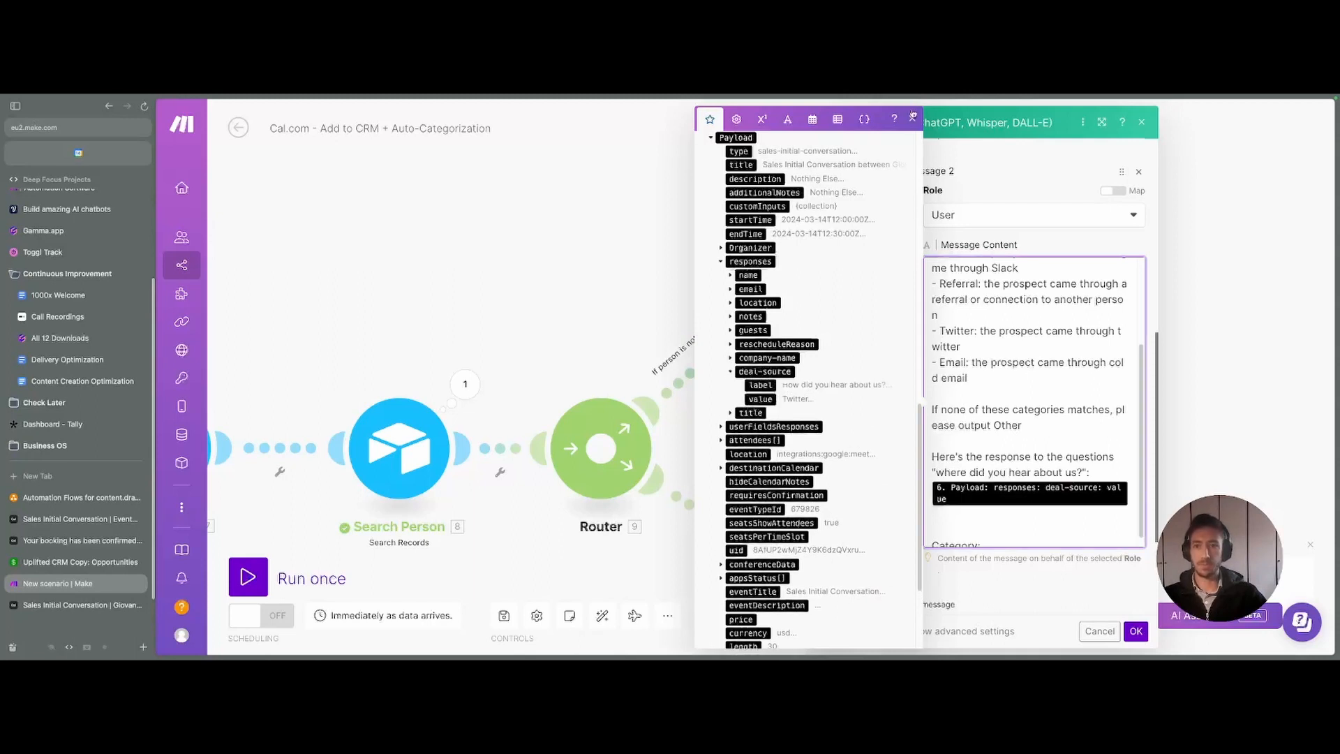
pyautogui.click(912, 119)
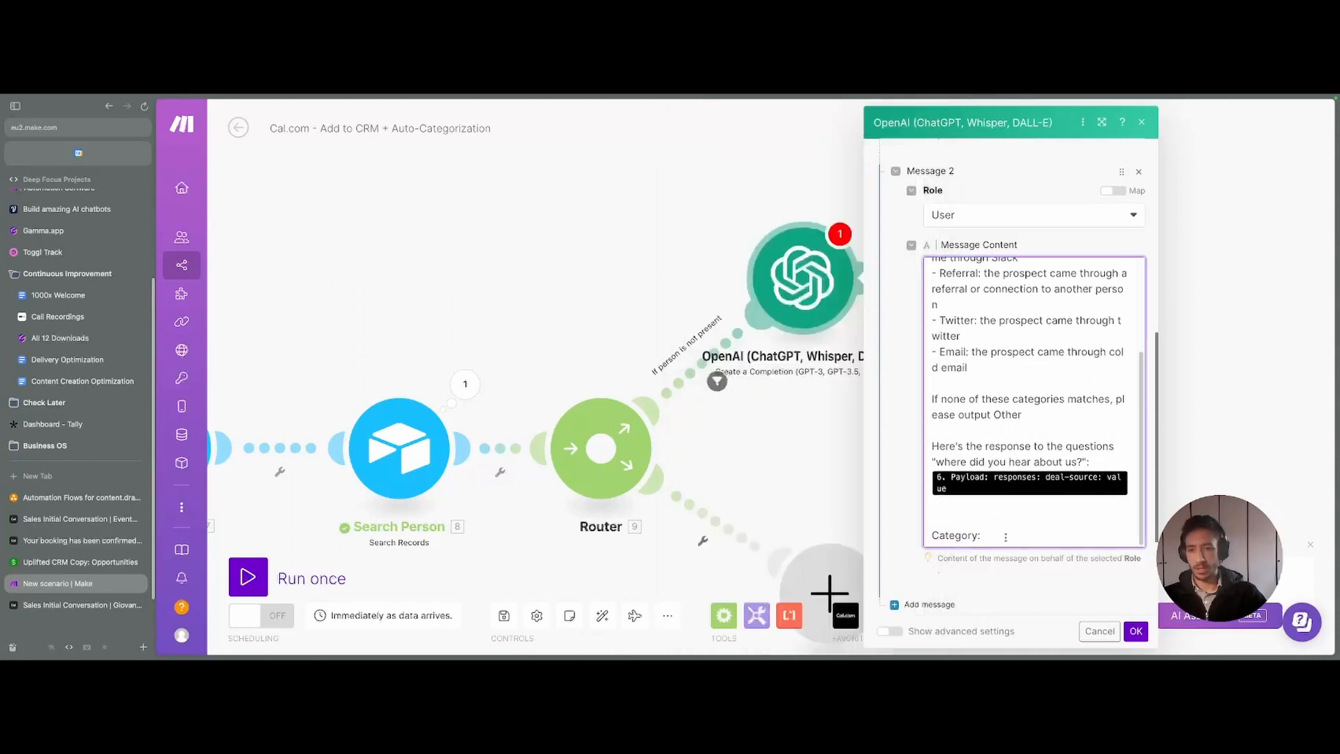
pyautogui.click(994, 520)
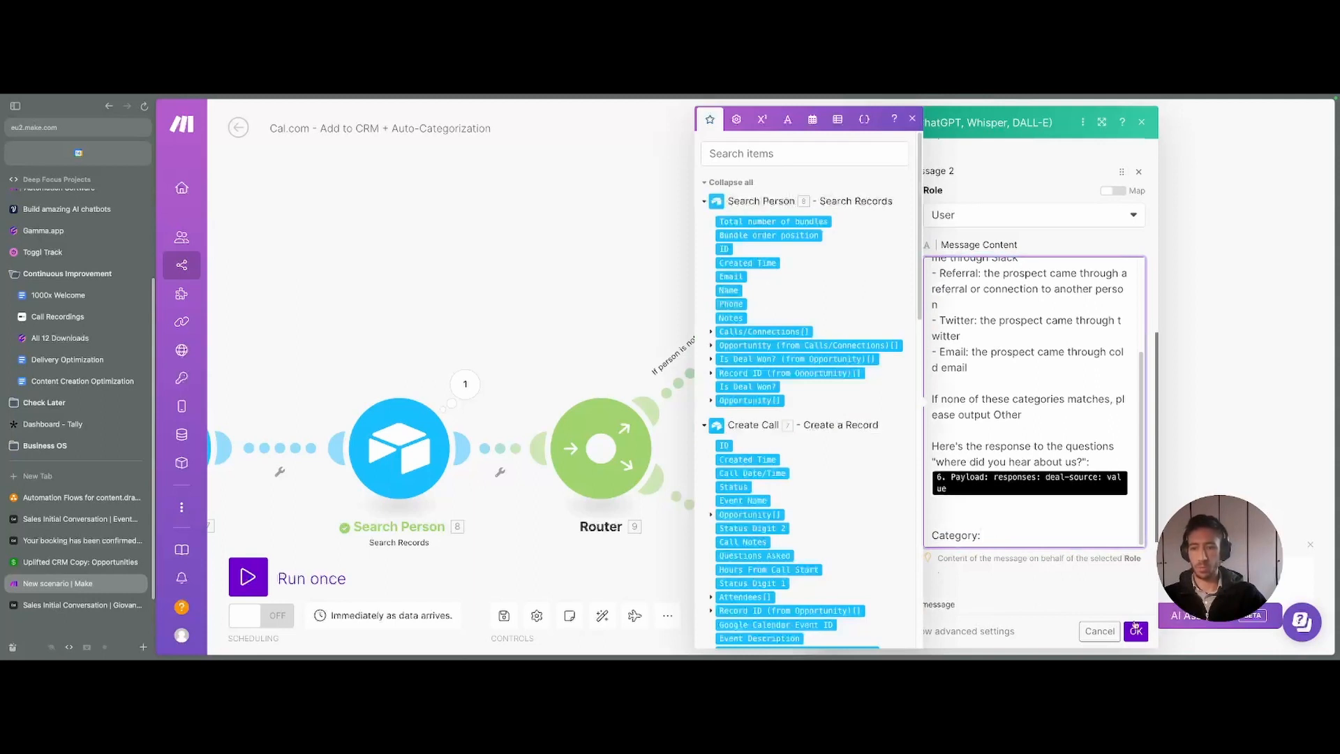
pyautogui.click(912, 119)
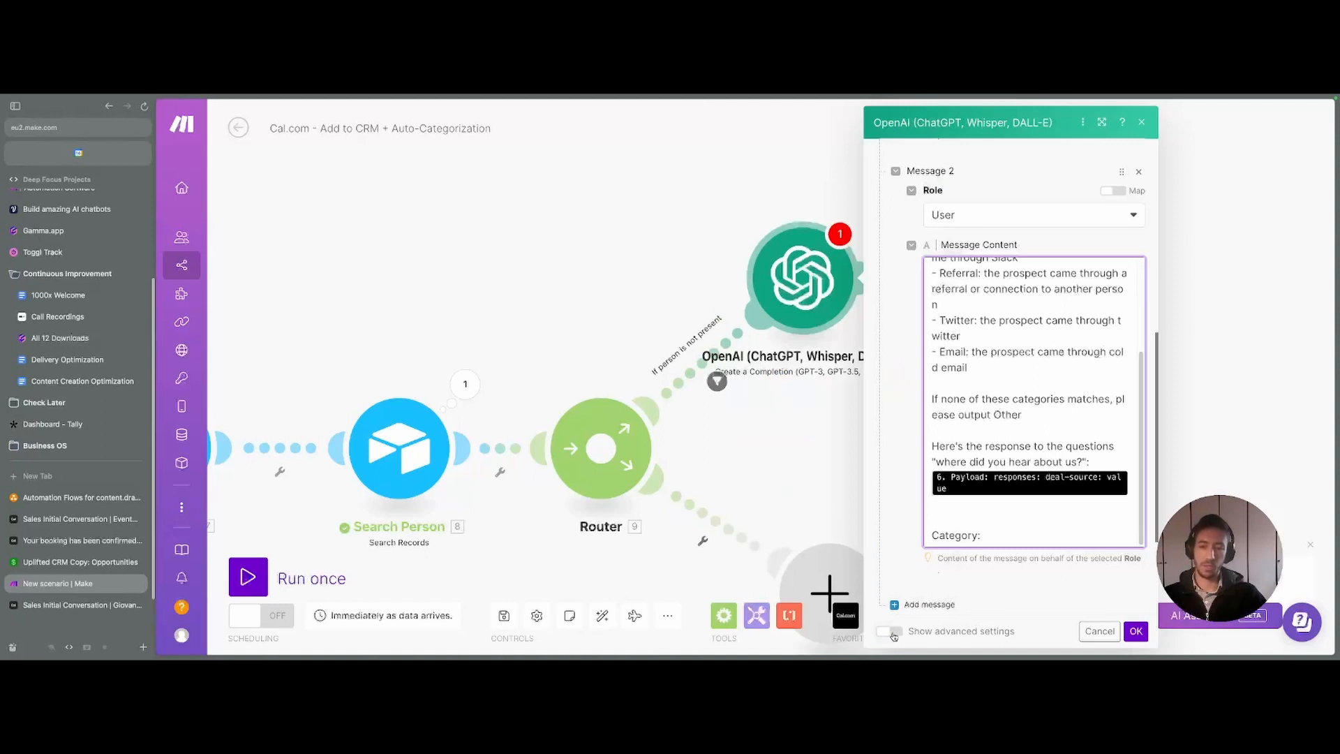
# - Show the OpenAI module's advanced settings, set Temperature to 0, and save the module
pyautogui.click(889, 631)
pyautogui.scroll(-4, 954, 545)
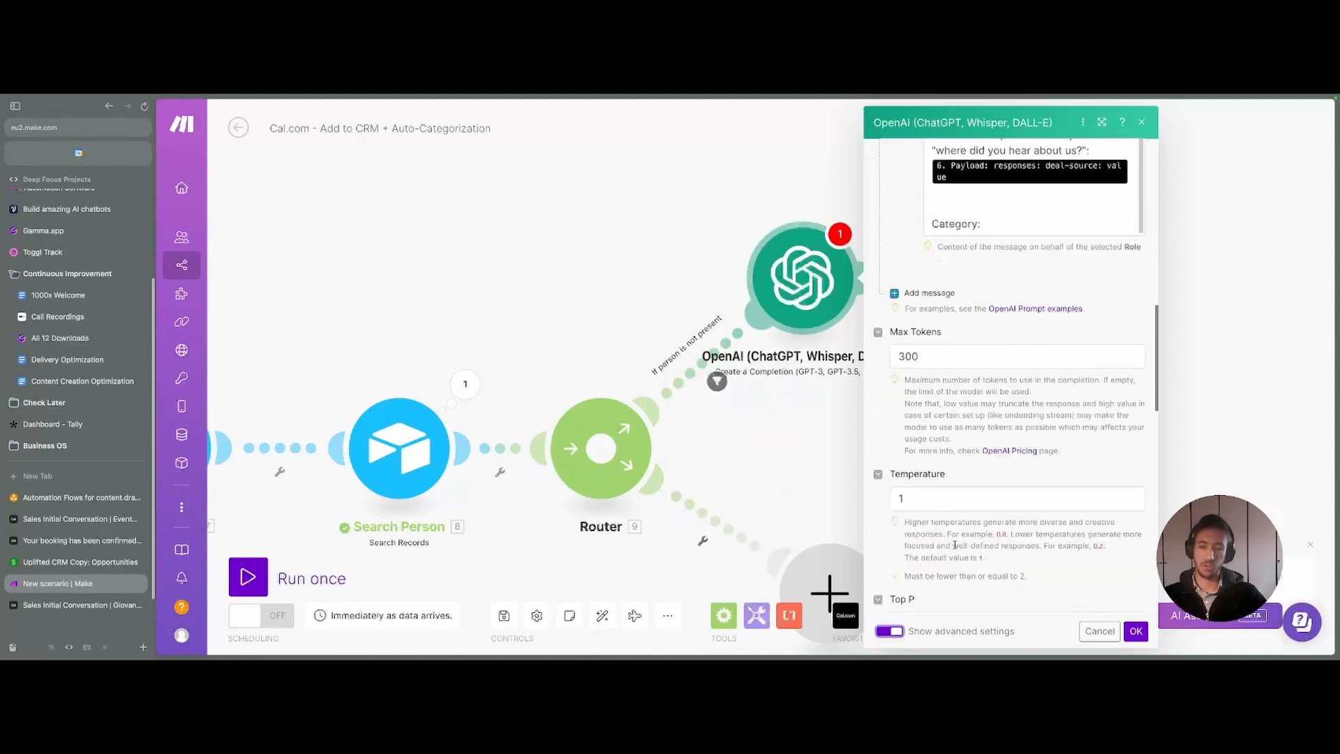
pyautogui.click(929, 495)
pyautogui.write('0')
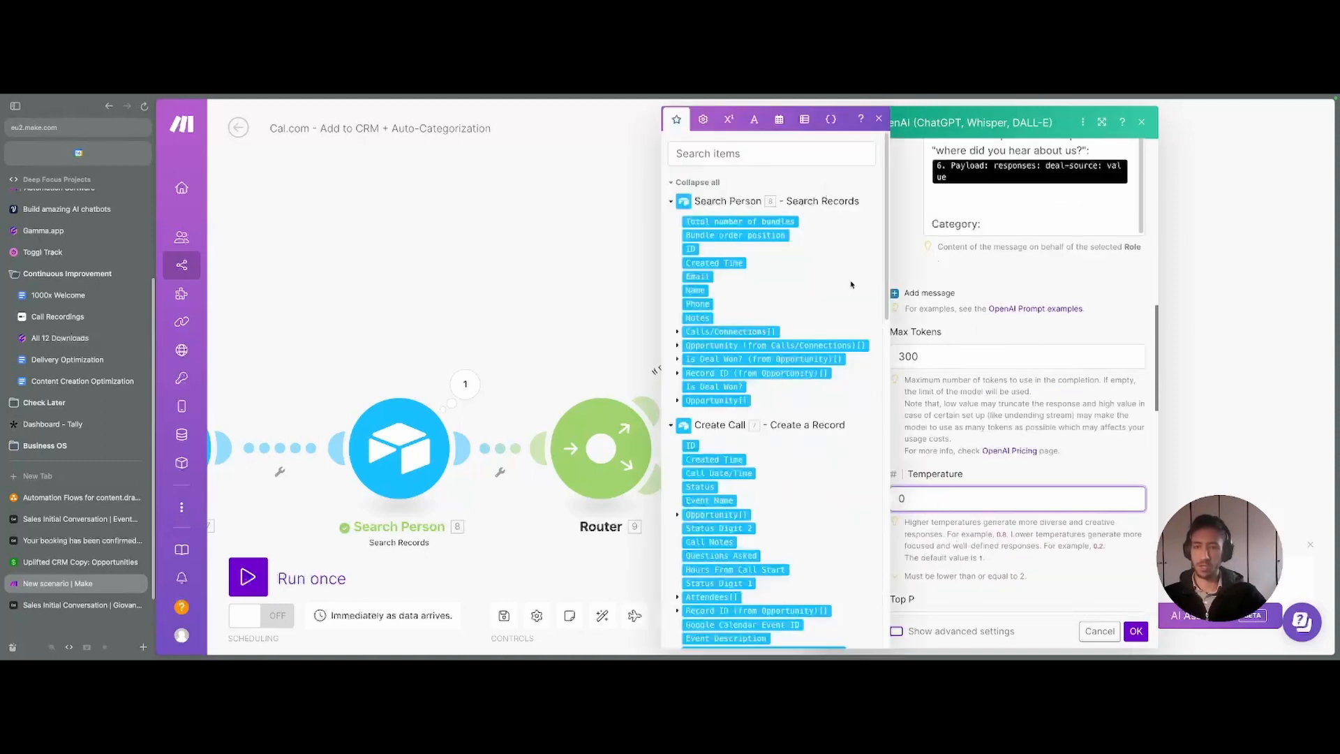
pyautogui.click(879, 118)
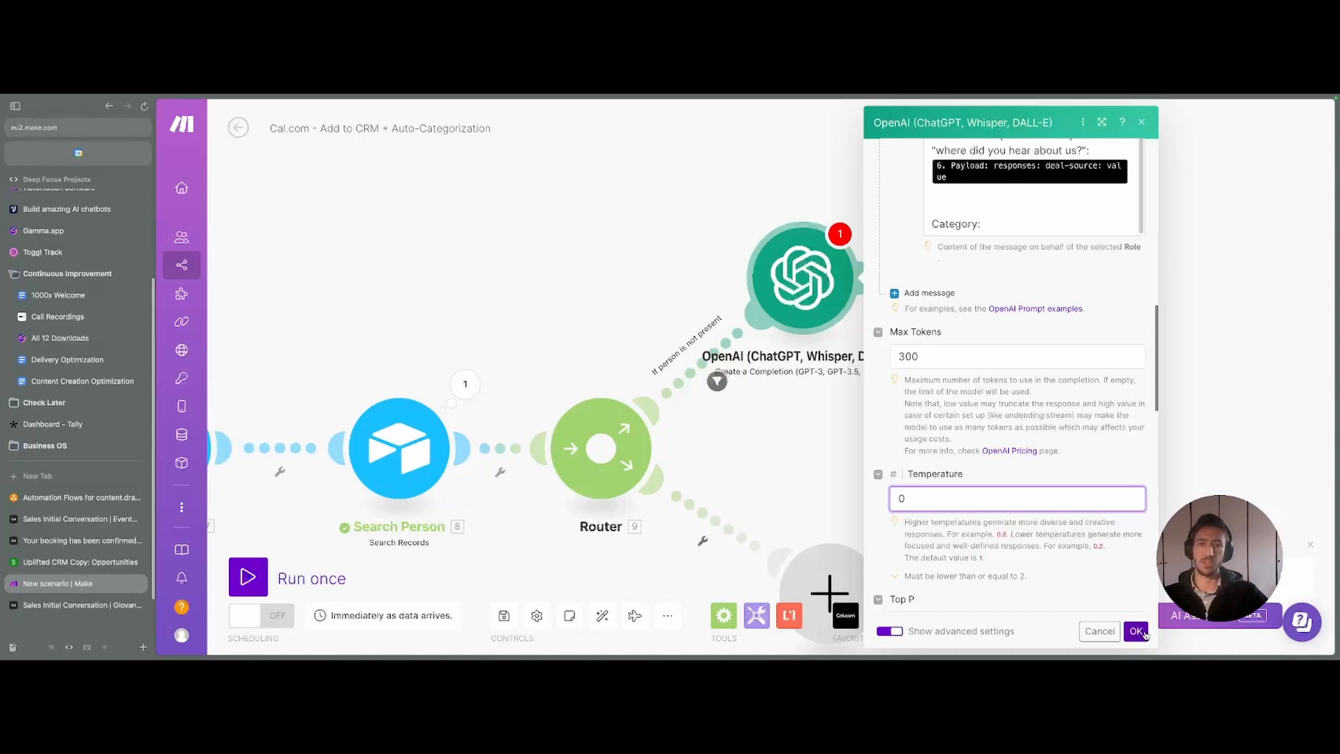
pyautogui.scroll(5, 977, 286)
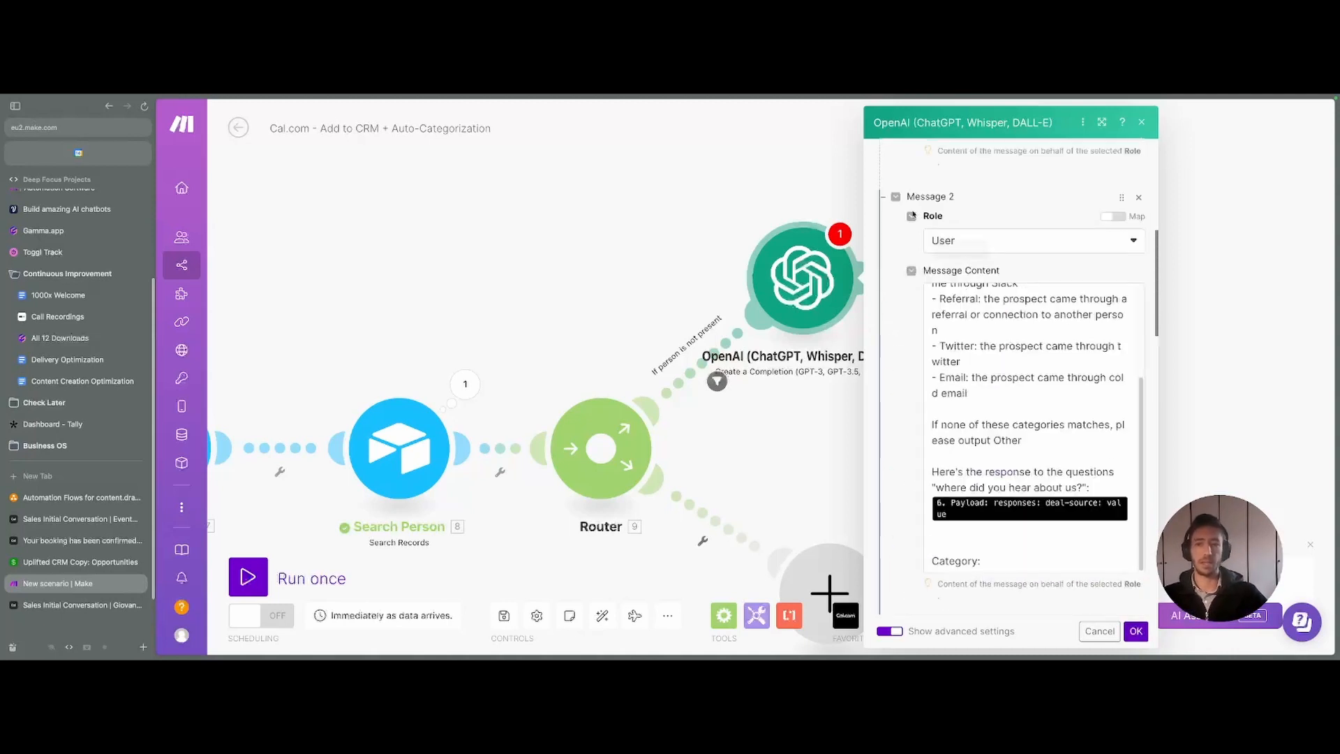
pyautogui.scroll(-5, 907, 581)
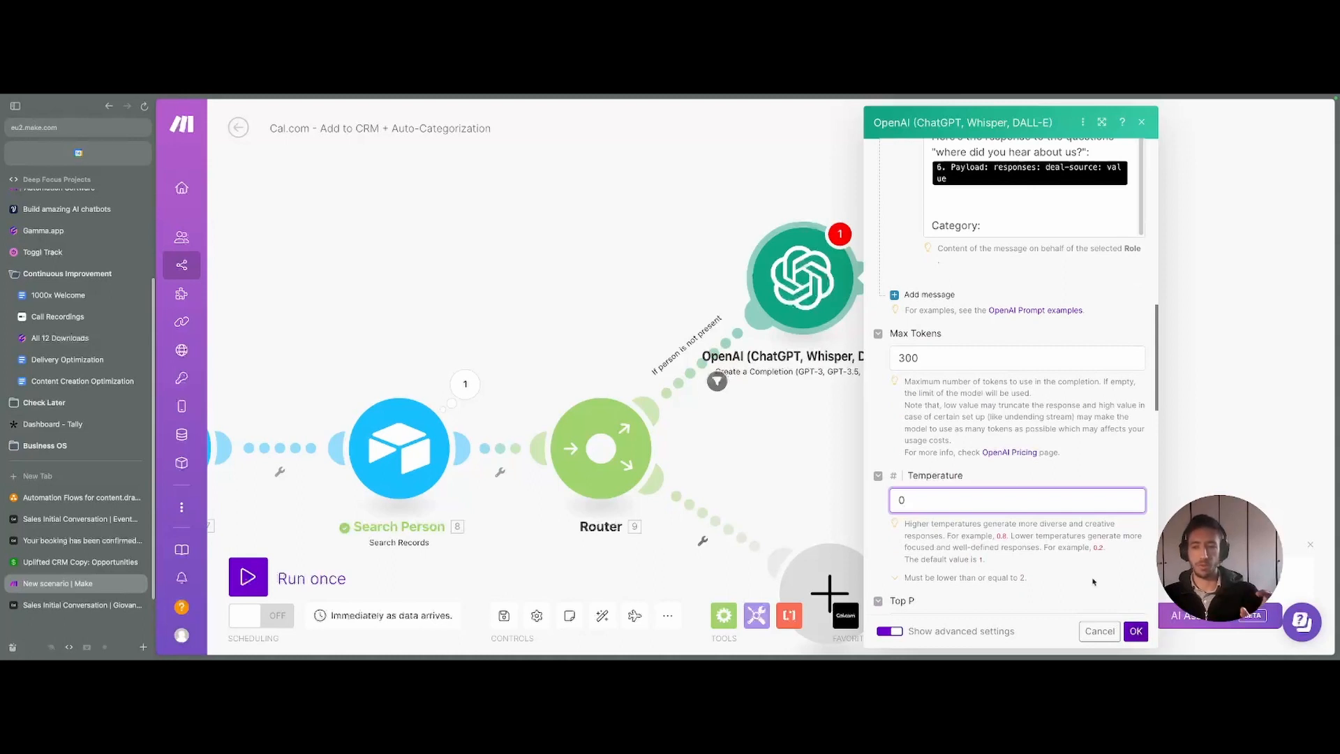
pyautogui.doubleClick(920, 522)
pyautogui.click(967, 548)
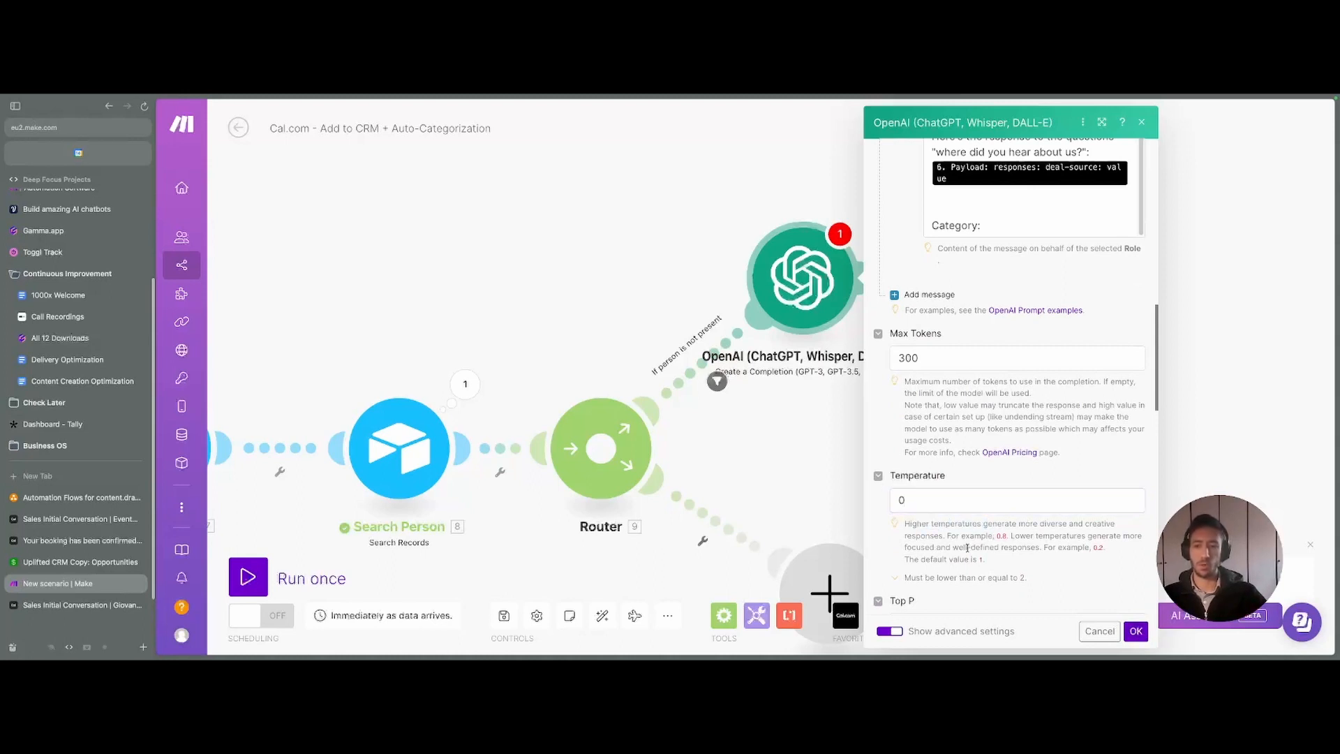
pyautogui.moveTo(931, 527)
pyautogui.mouseDown()
pyautogui.moveTo(1017, 550)
pyautogui.moveTo(925, 522)
pyautogui.mouseUp()
pyautogui.click(987, 554)
pyautogui.click(977, 552)
pyautogui.click(1135, 630)
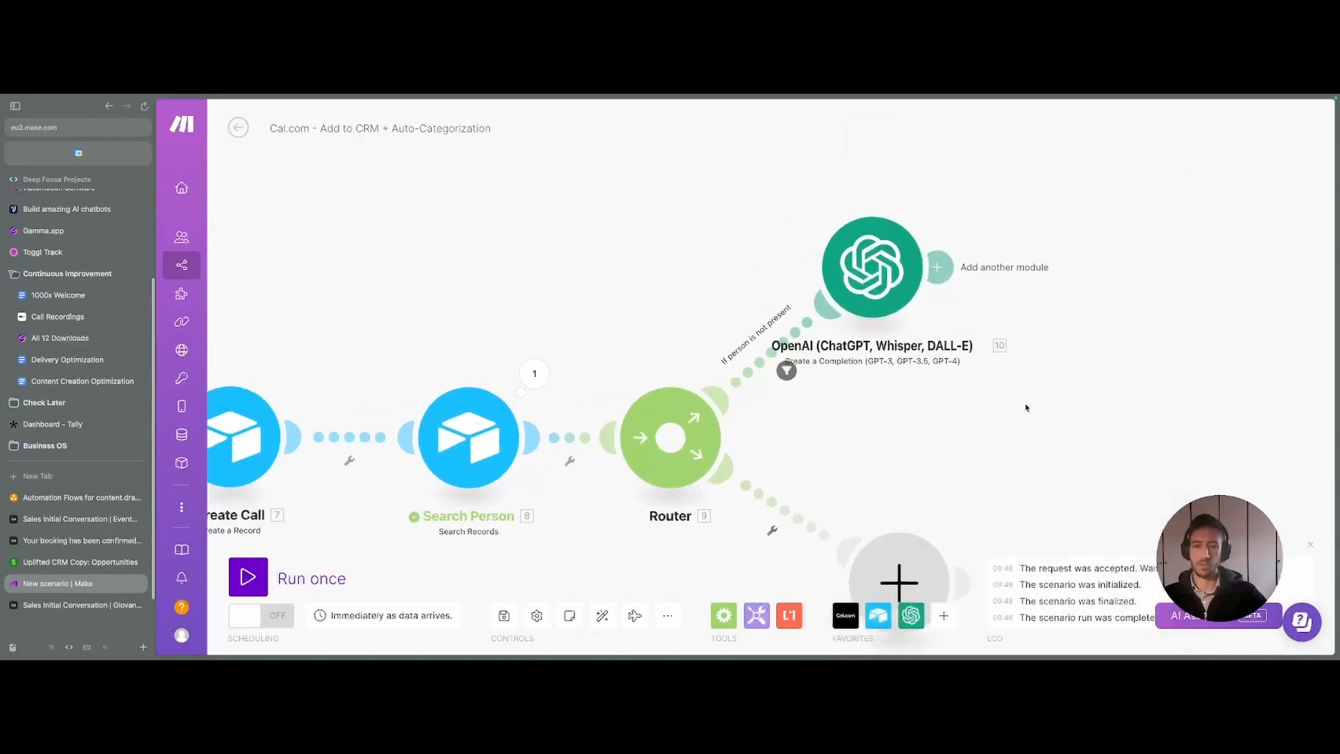
# - Rename the OpenAI module to 'Categorize Deal Source'
pyautogui.rightClick(854, 258)
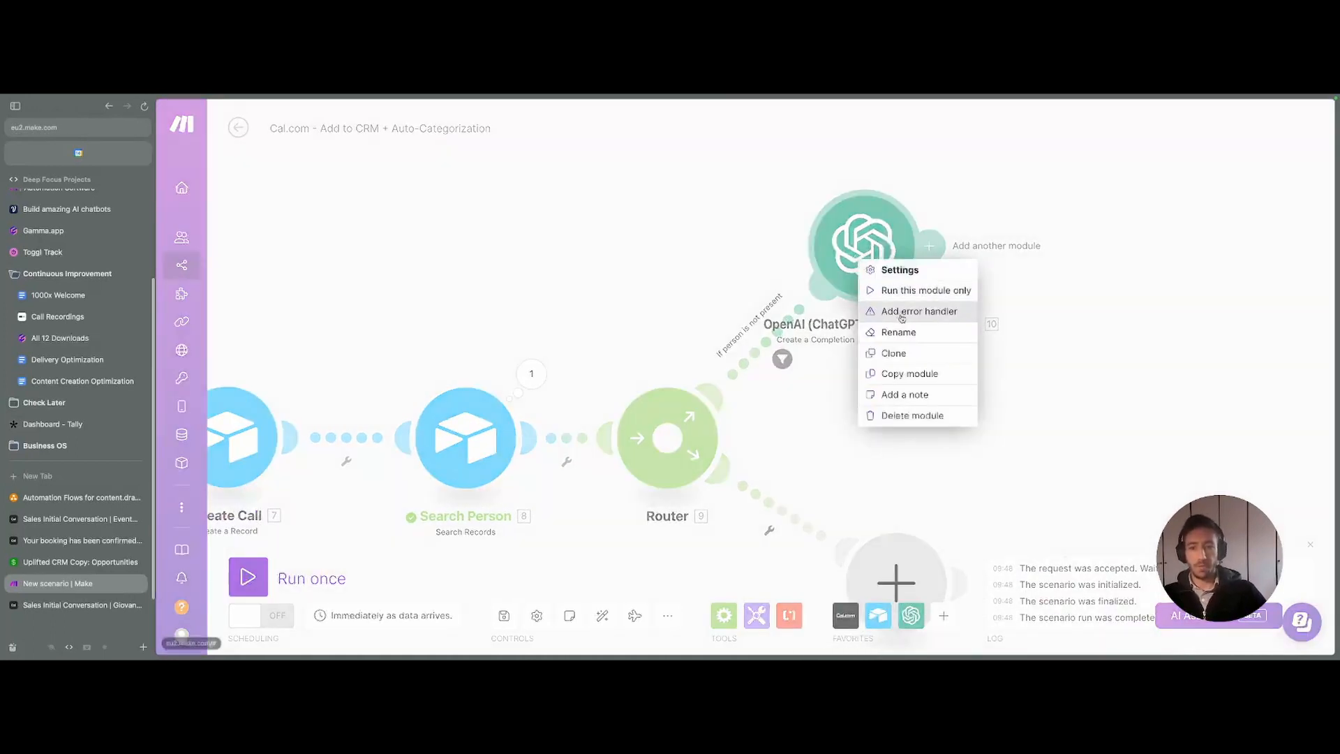
pyautogui.click(928, 329)
pyautogui.hotkey('ctrl', 'a')
pyautogui.write('Ca')
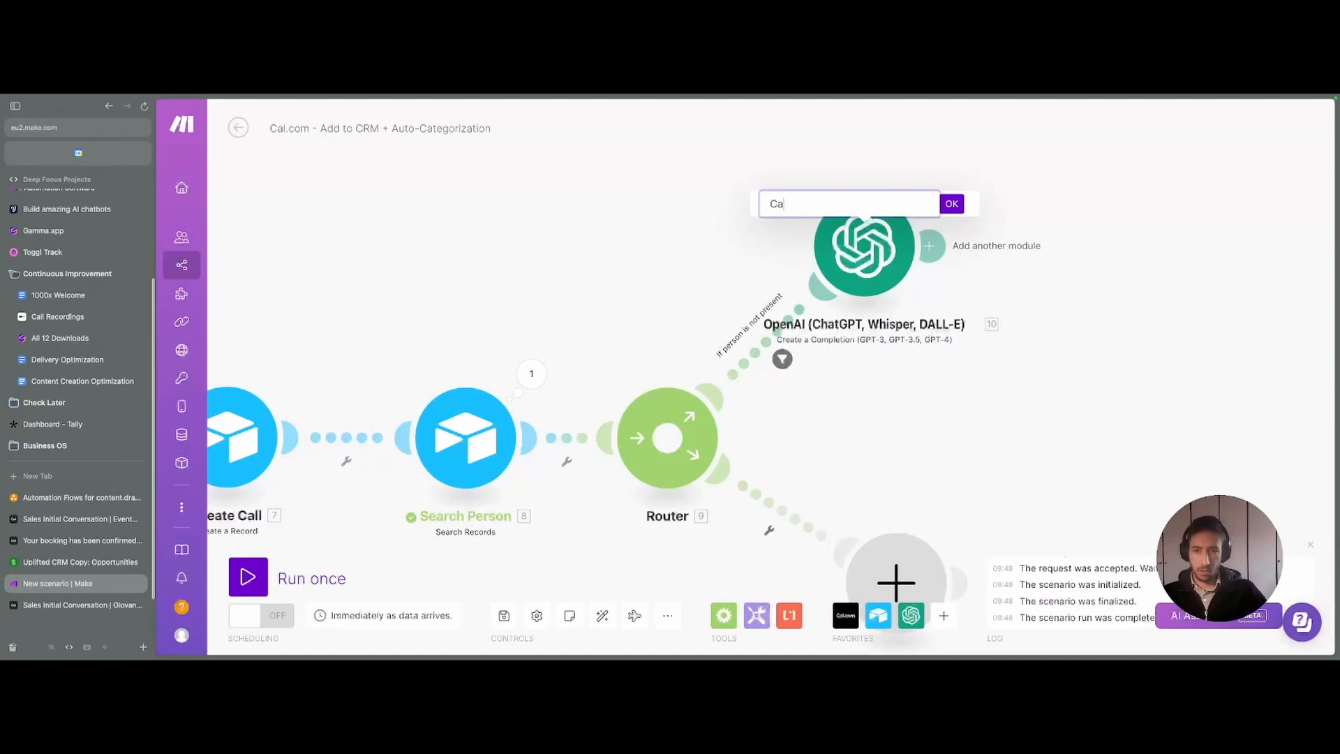
pyautogui.write('te')
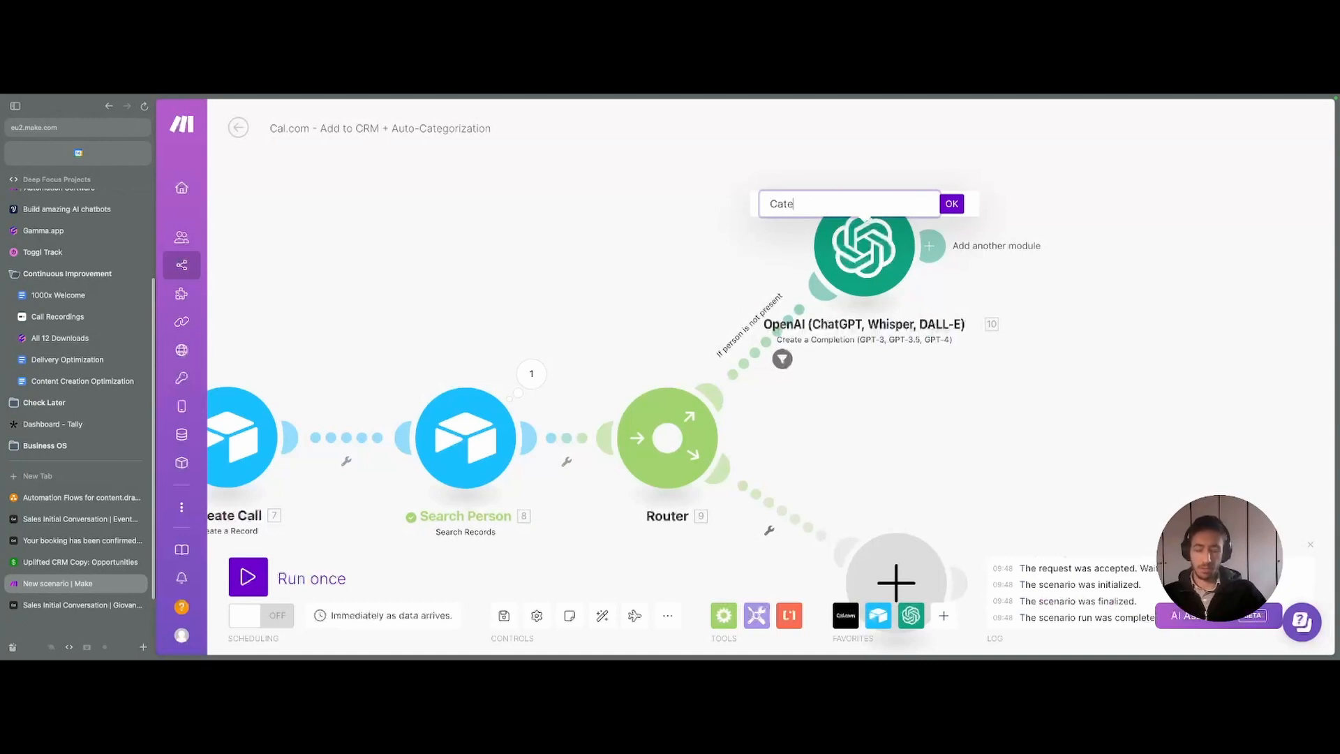
pyautogui.write('gorize Deal Source')
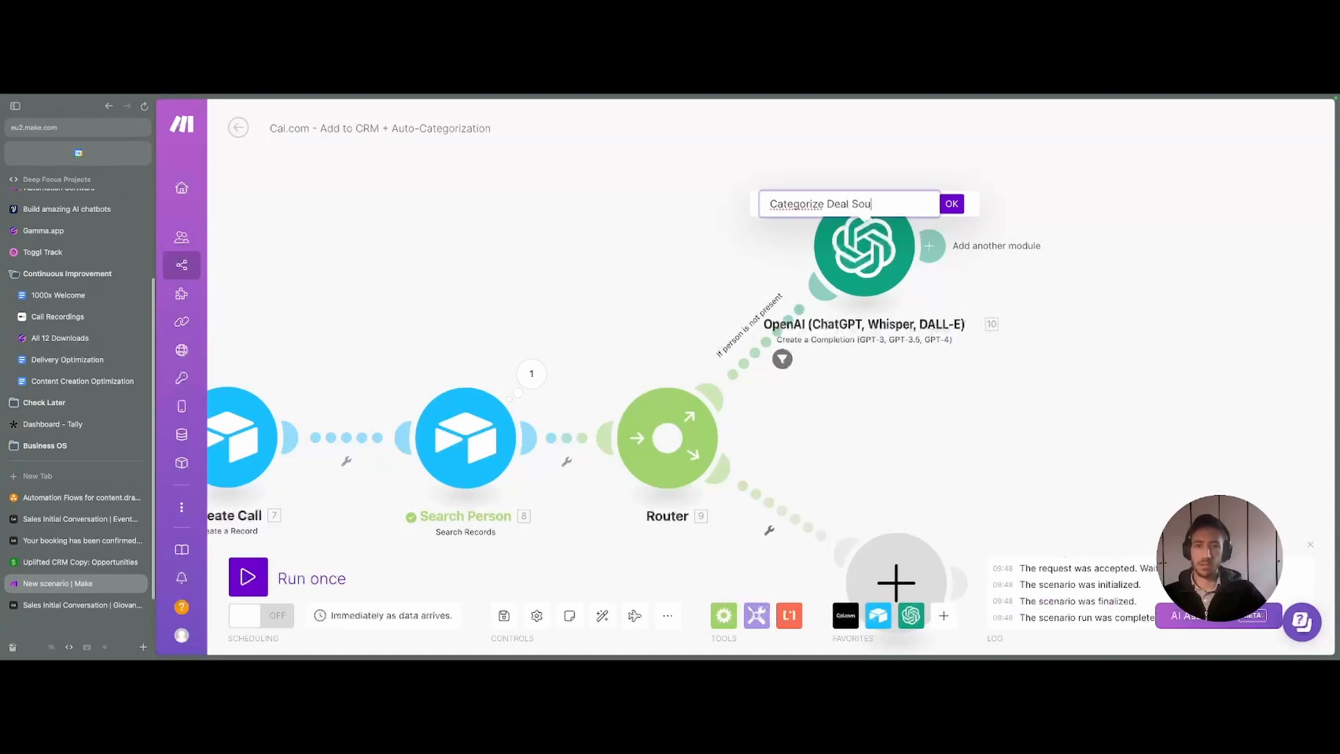
pyautogui.press('Return')
pyautogui.hscroll(5, 704, 285)
pyautogui.rightClick(703, 285)
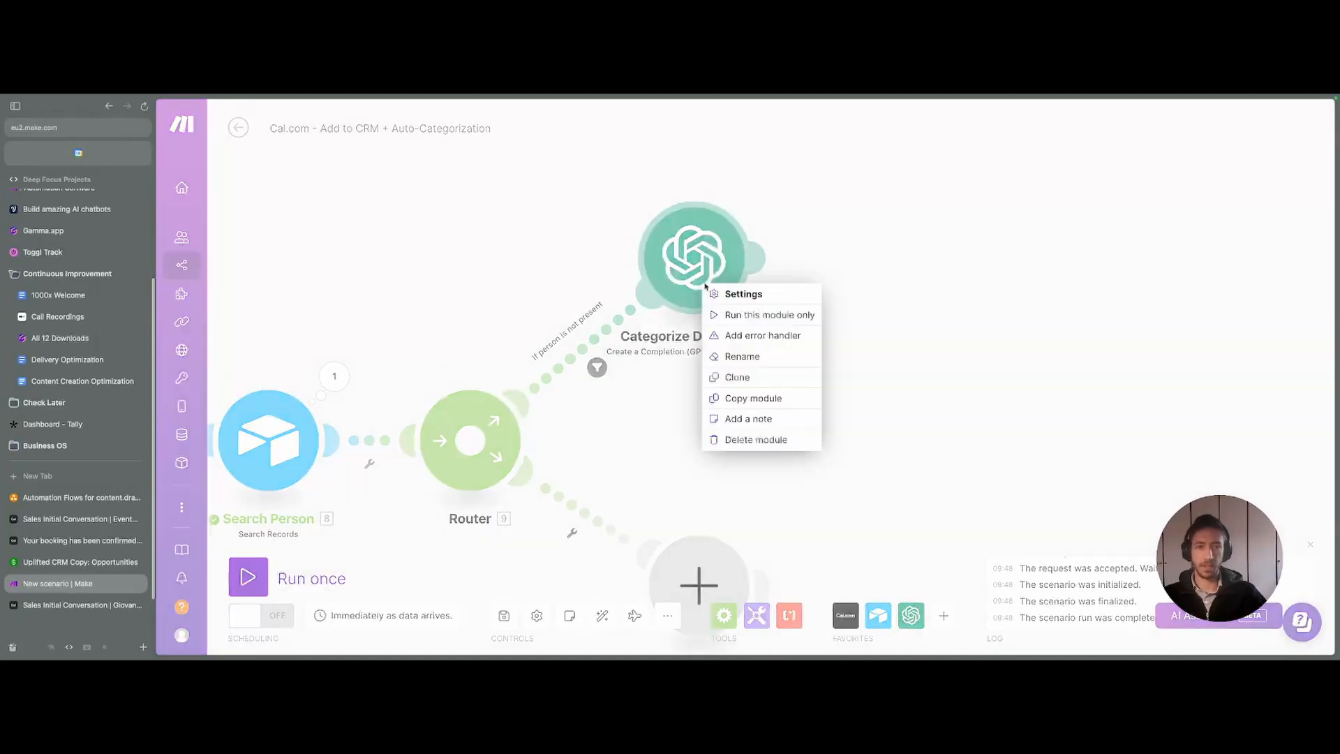
# - Run the Categorize Deal Source module on its own
pyautogui.click(740, 317)
pyautogui.click(880, 403)
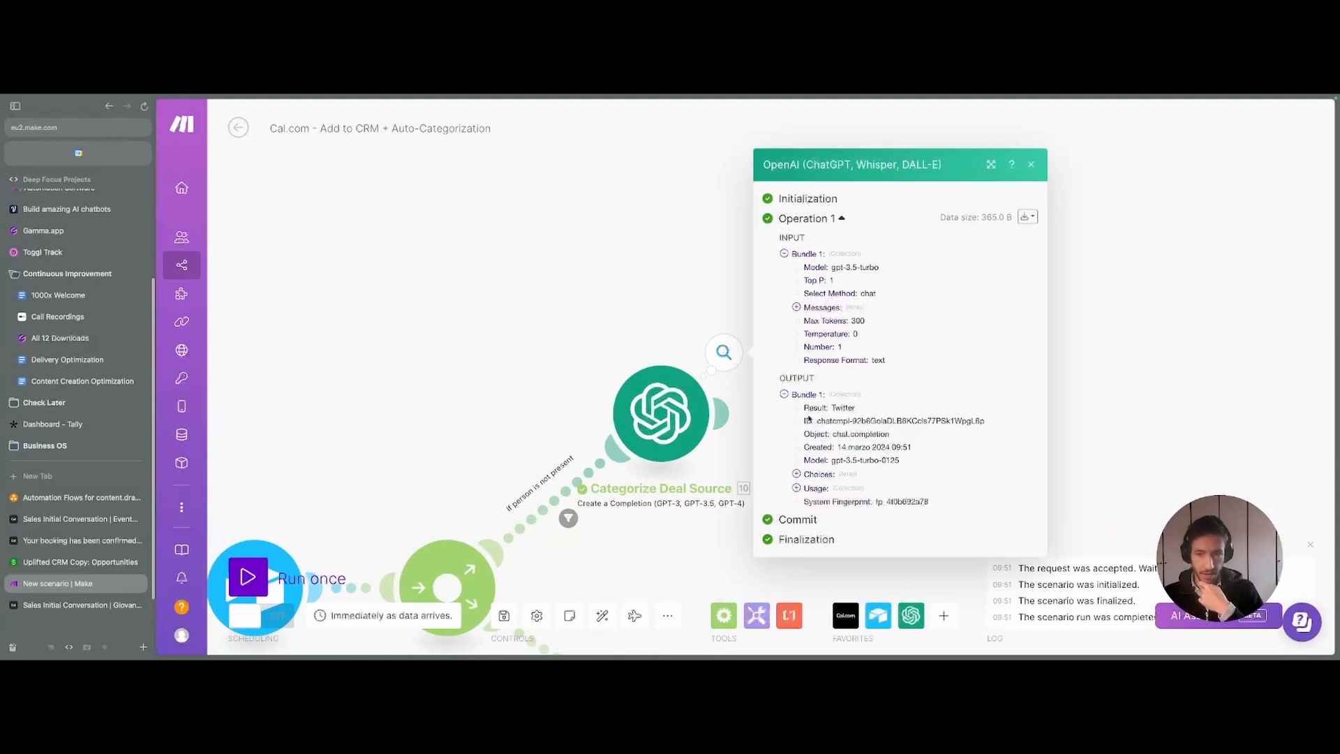
pyautogui.doubleClick(809, 407)
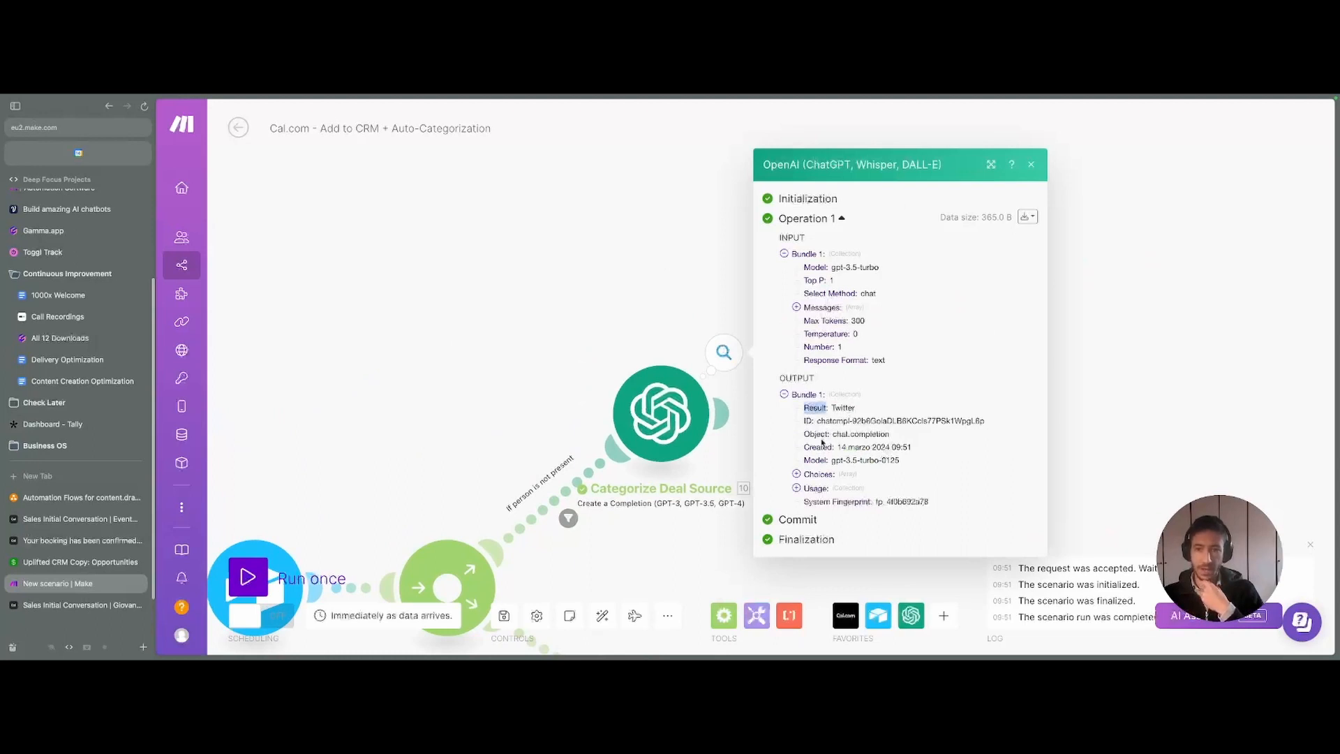
# - Expand the output's Choices and message content to confirm the category is Twitter
pyautogui.click(815, 488)
pyautogui.click(816, 458)
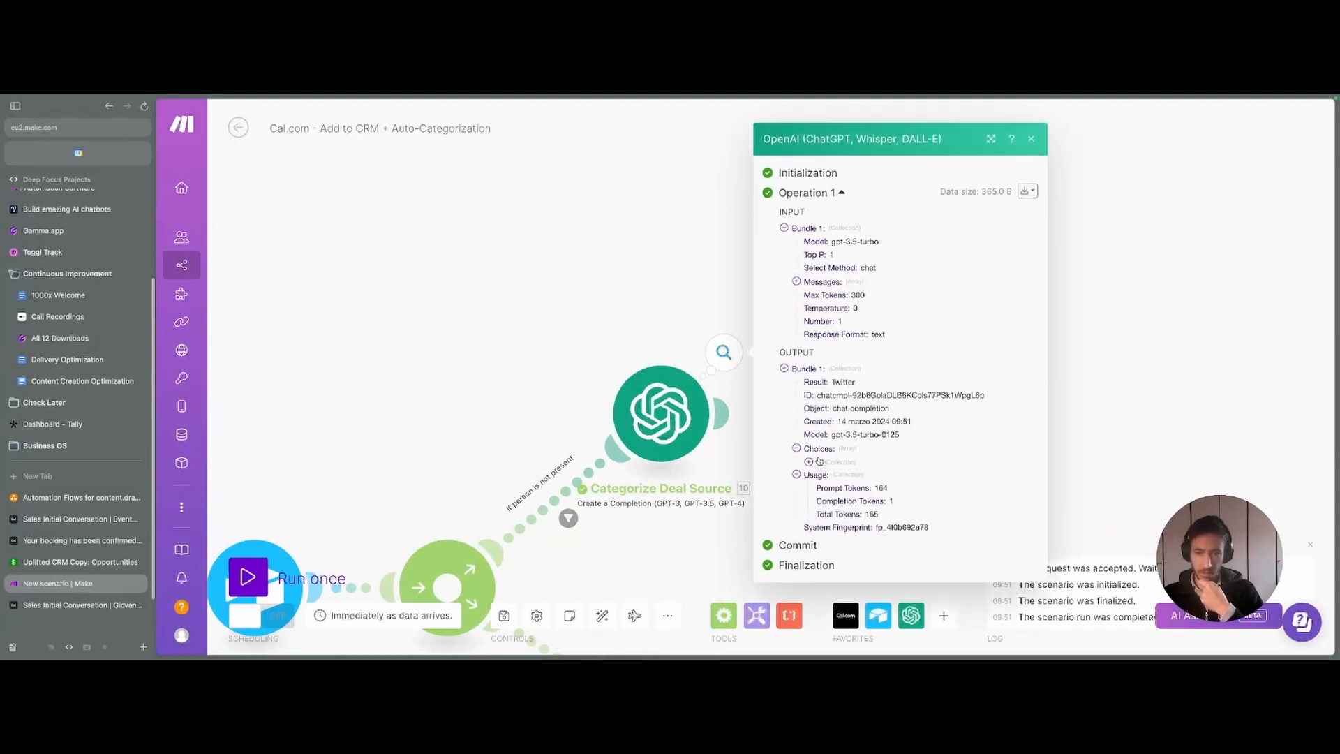
pyautogui.click(818, 468)
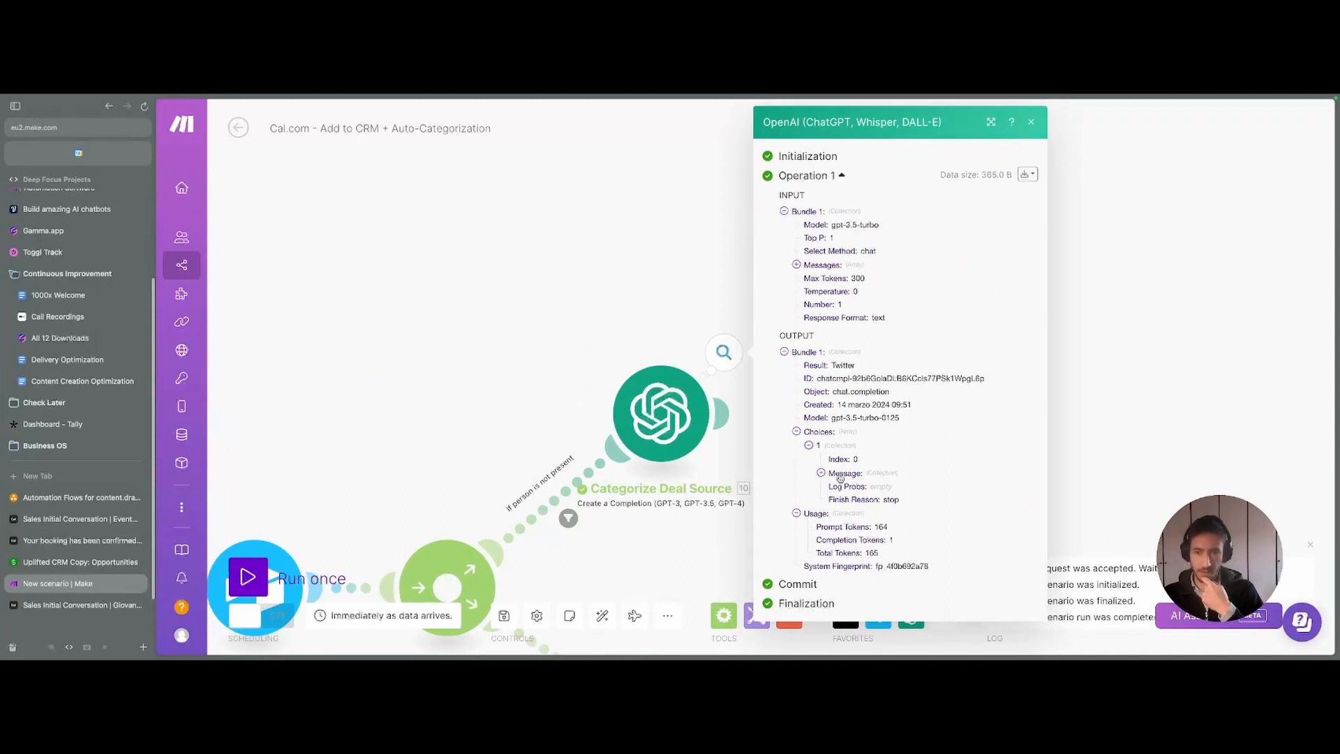
pyautogui.click(838, 474)
pyautogui.moveTo(852, 500)
pyautogui.mouseDown()
pyautogui.moveTo(866, 513)
pyautogui.moveTo(841, 500)
pyautogui.mouseUp()
pyautogui.click(920, 508)
pyautogui.click(840, 487)
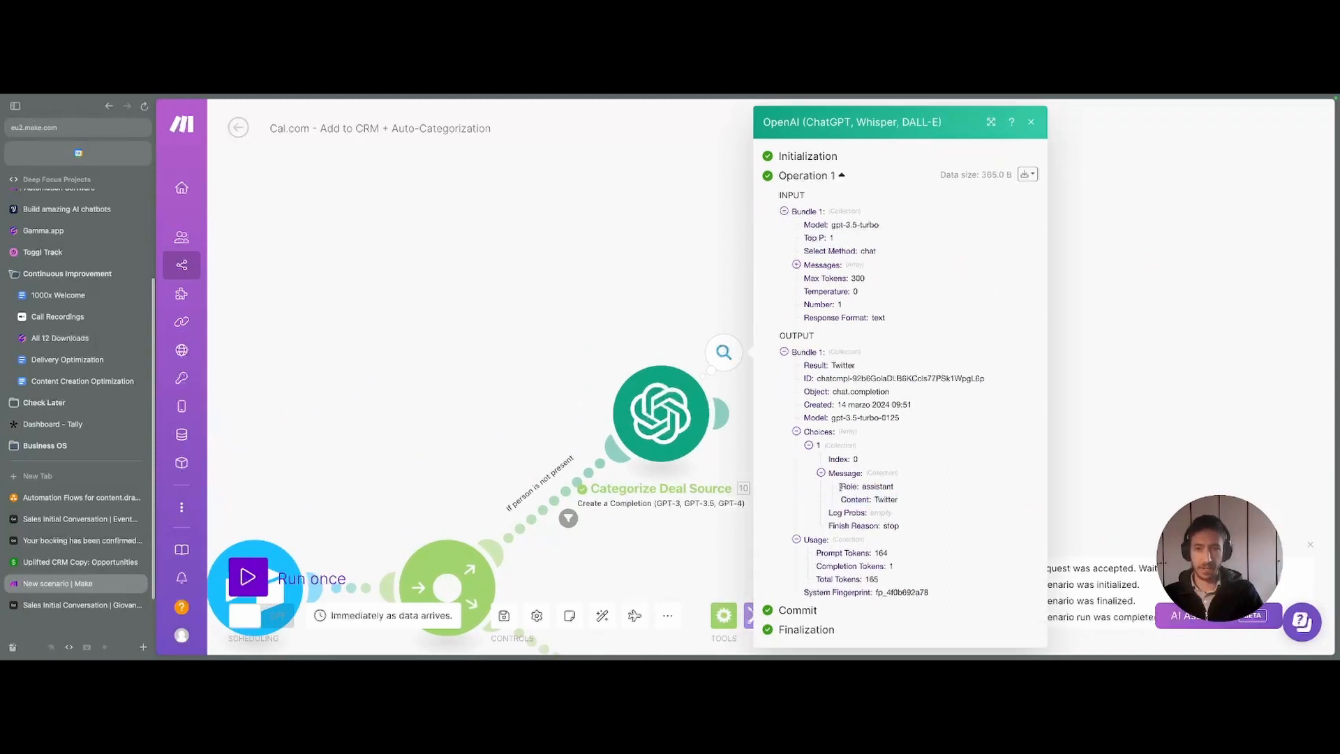
pyautogui.doubleClick(812, 366)
pyautogui.click(858, 377)
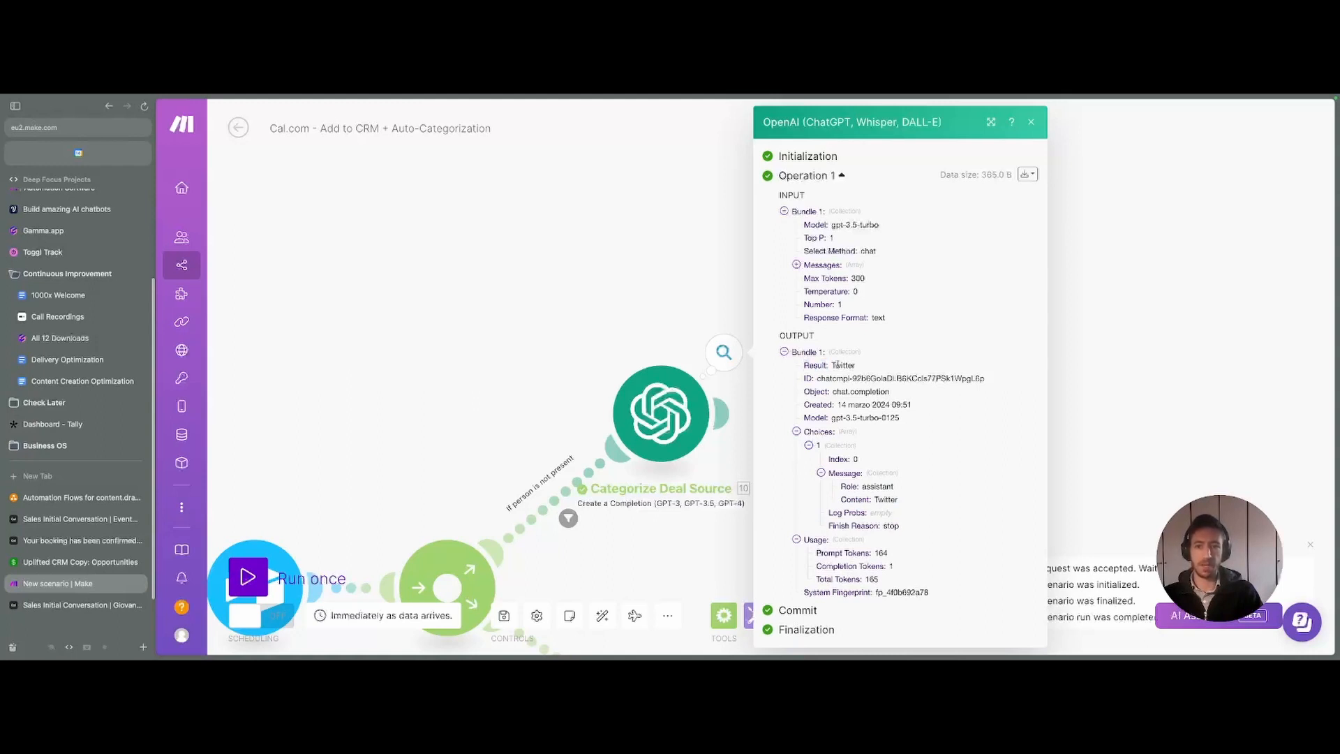
pyautogui.doubleClick(841, 365)
pyautogui.click(641, 290)
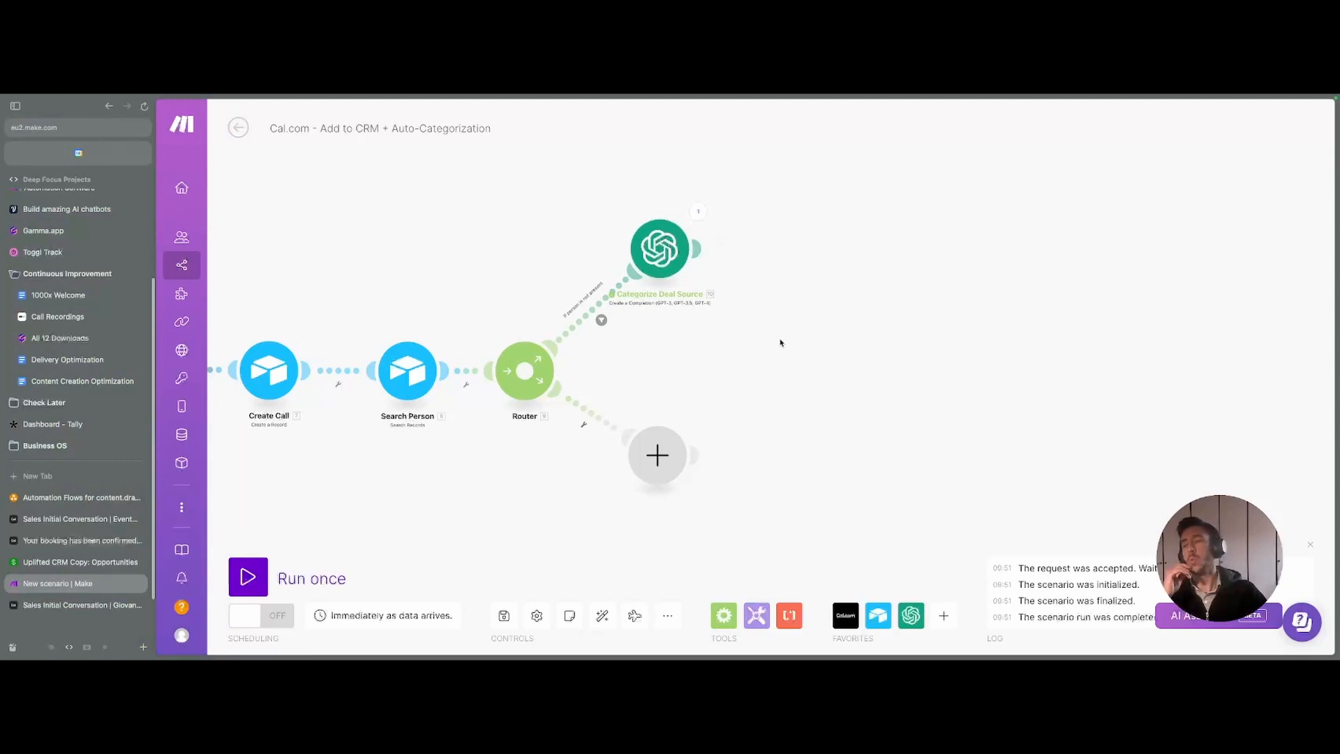
# - Go to the Sales Initial Conversation event's Advanced settings and scroll to its booking questions
pyautogui.click(90, 541)
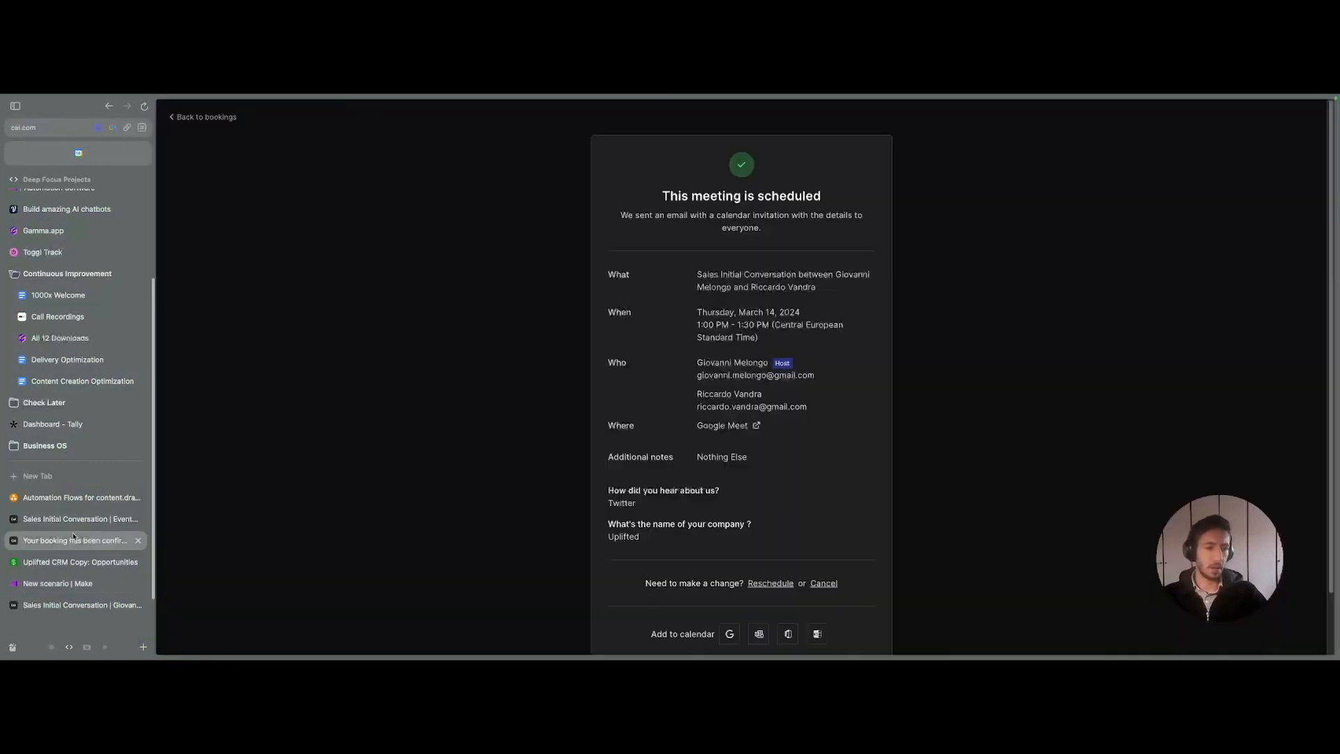
pyautogui.click(91, 520)
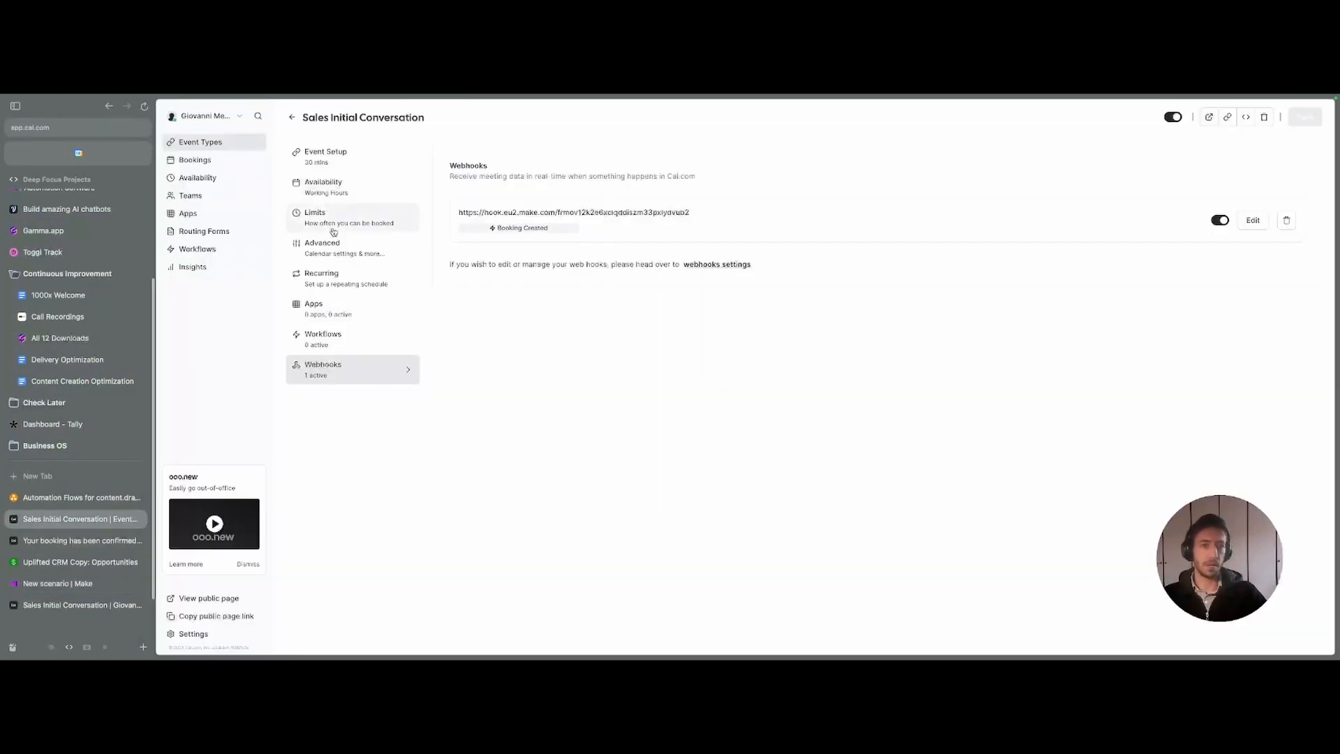
pyautogui.click(338, 252)
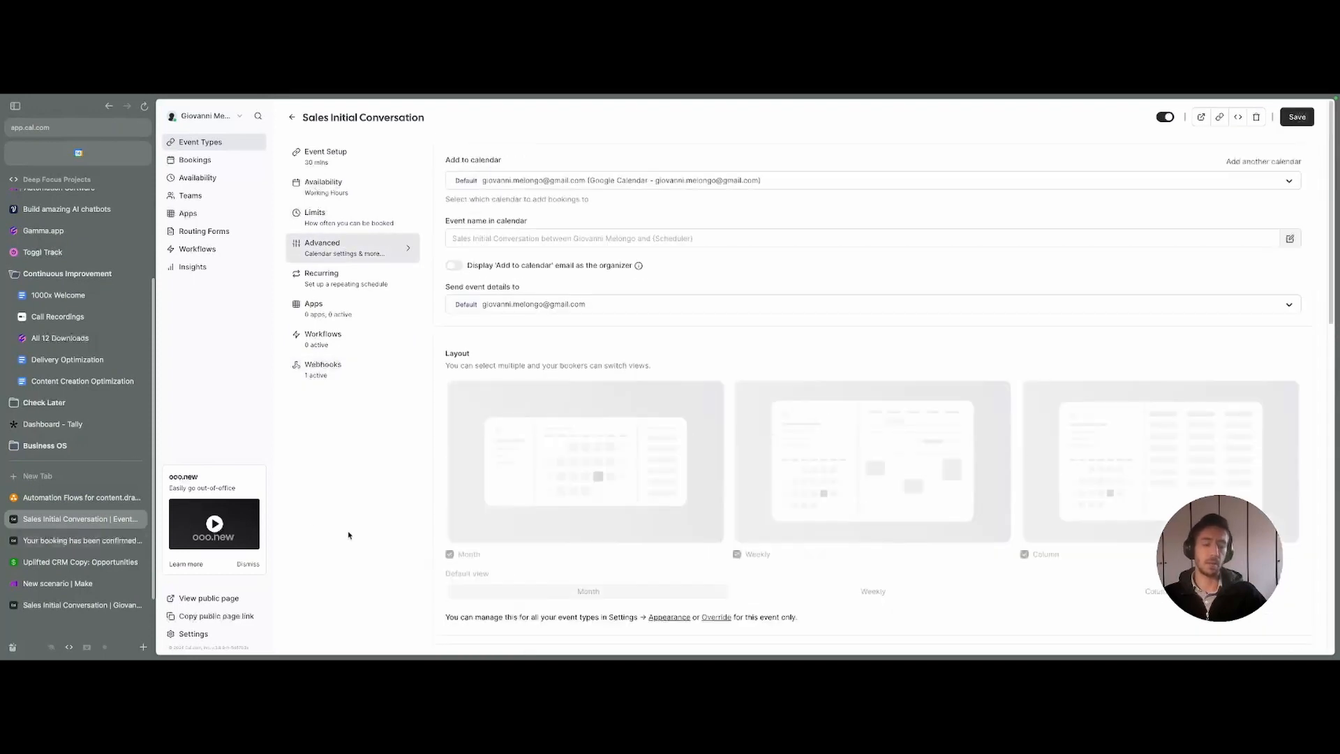
pyautogui.scroll(-7, 391, 531)
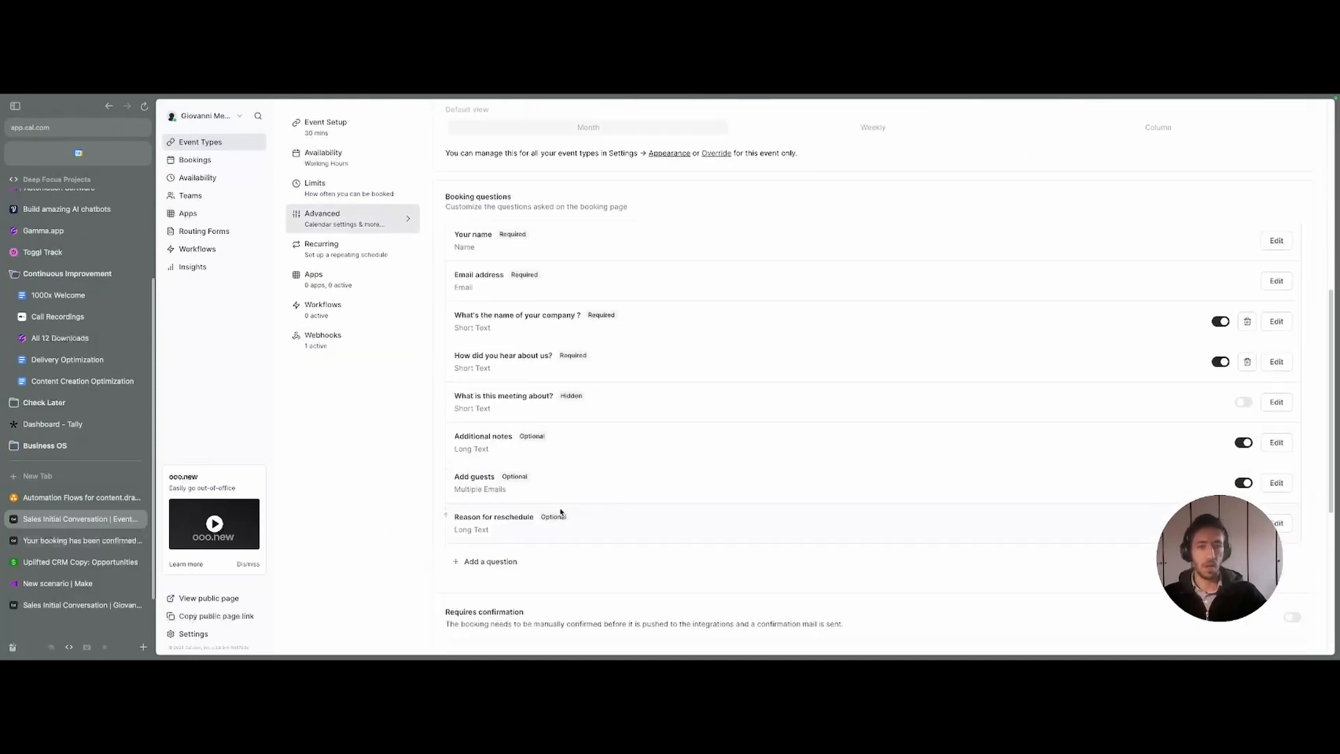
# - Start a new Select-type booking question, then cancel it without saving
pyautogui.click(494, 561)
pyautogui.click(658, 301)
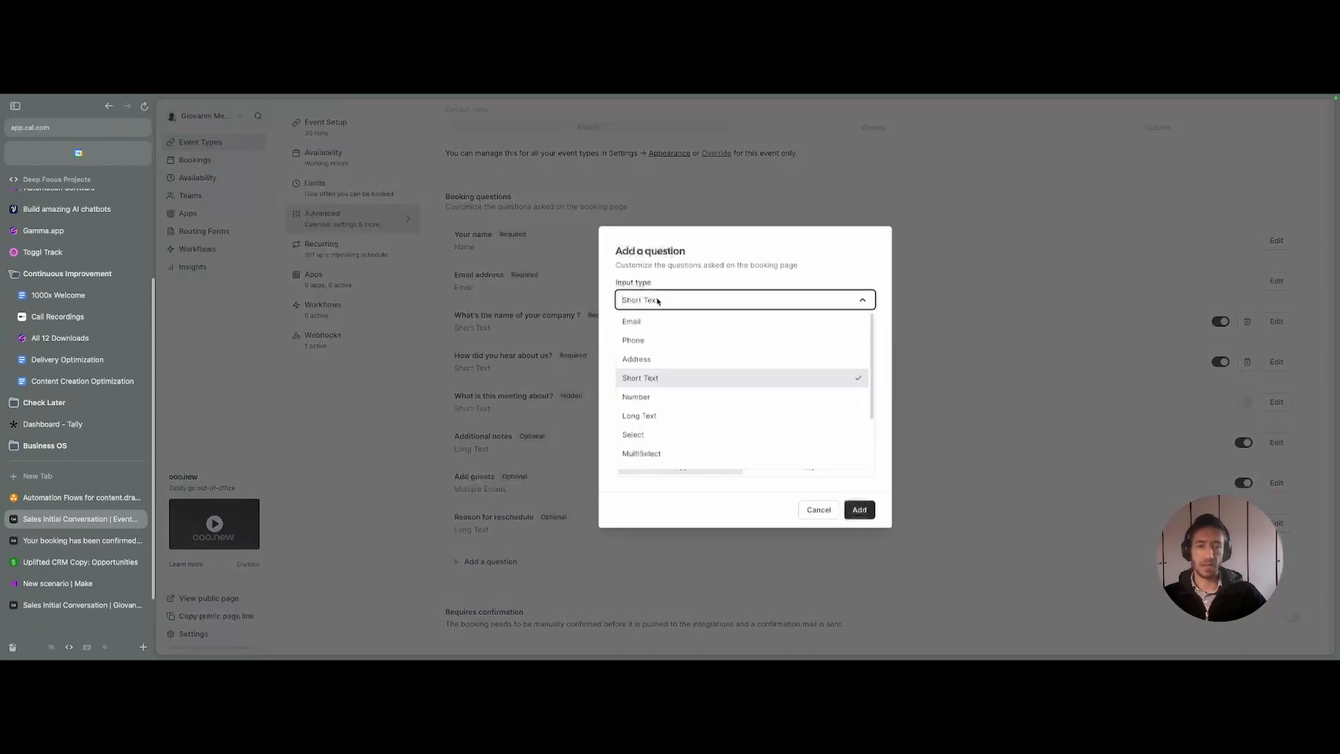
pyautogui.click(642, 434)
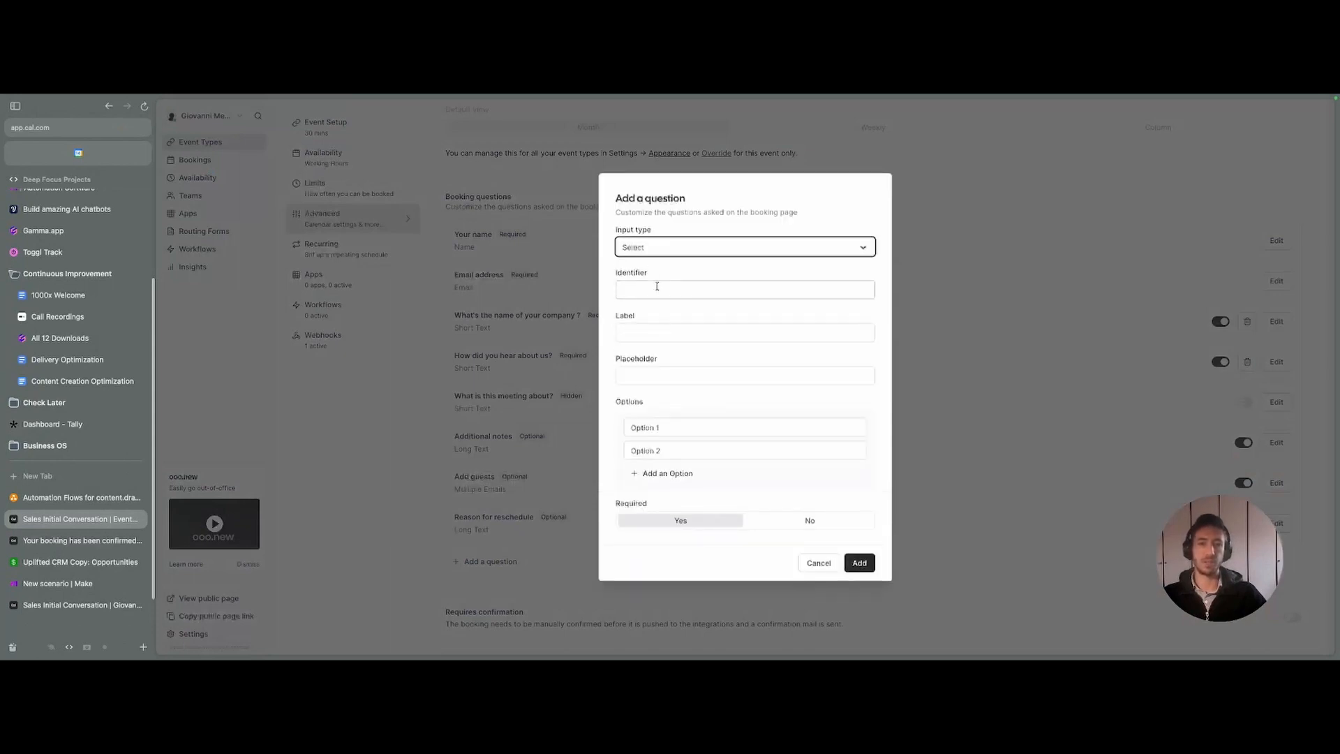
pyautogui.click(663, 296)
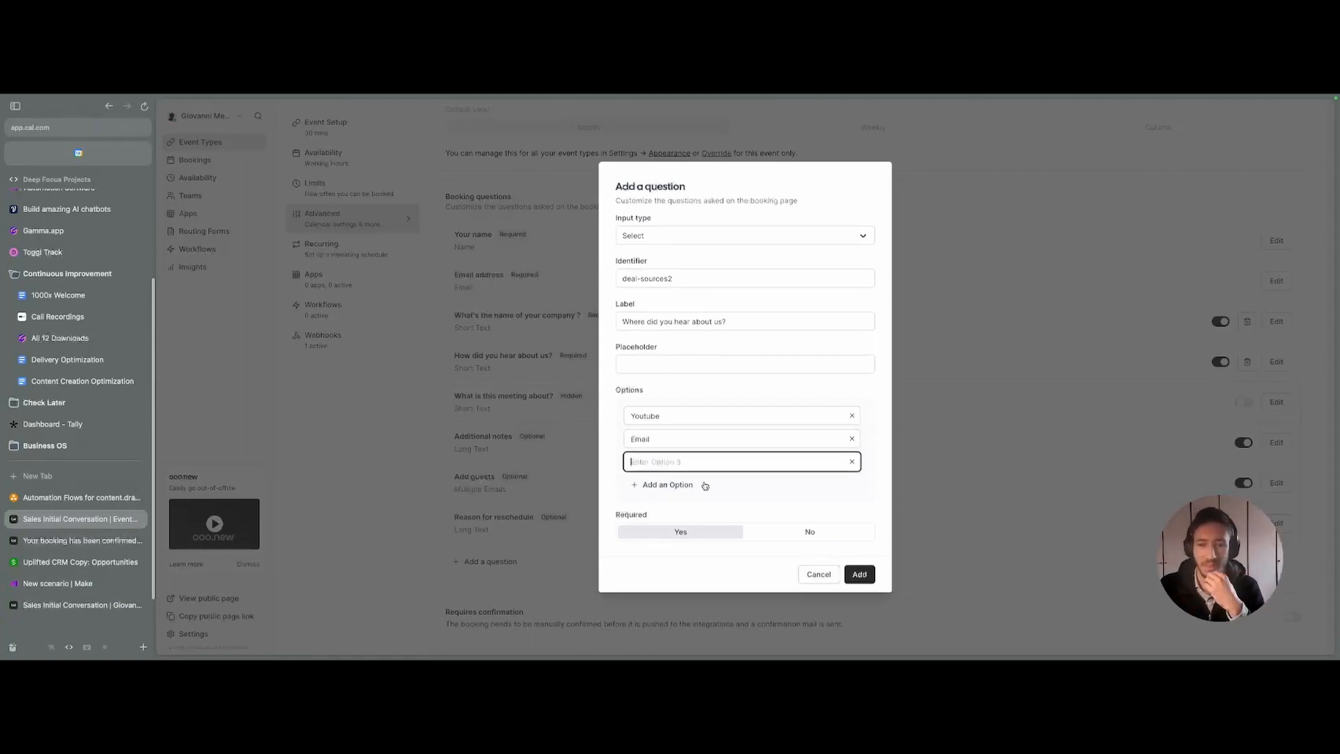
pyautogui.click(819, 574)
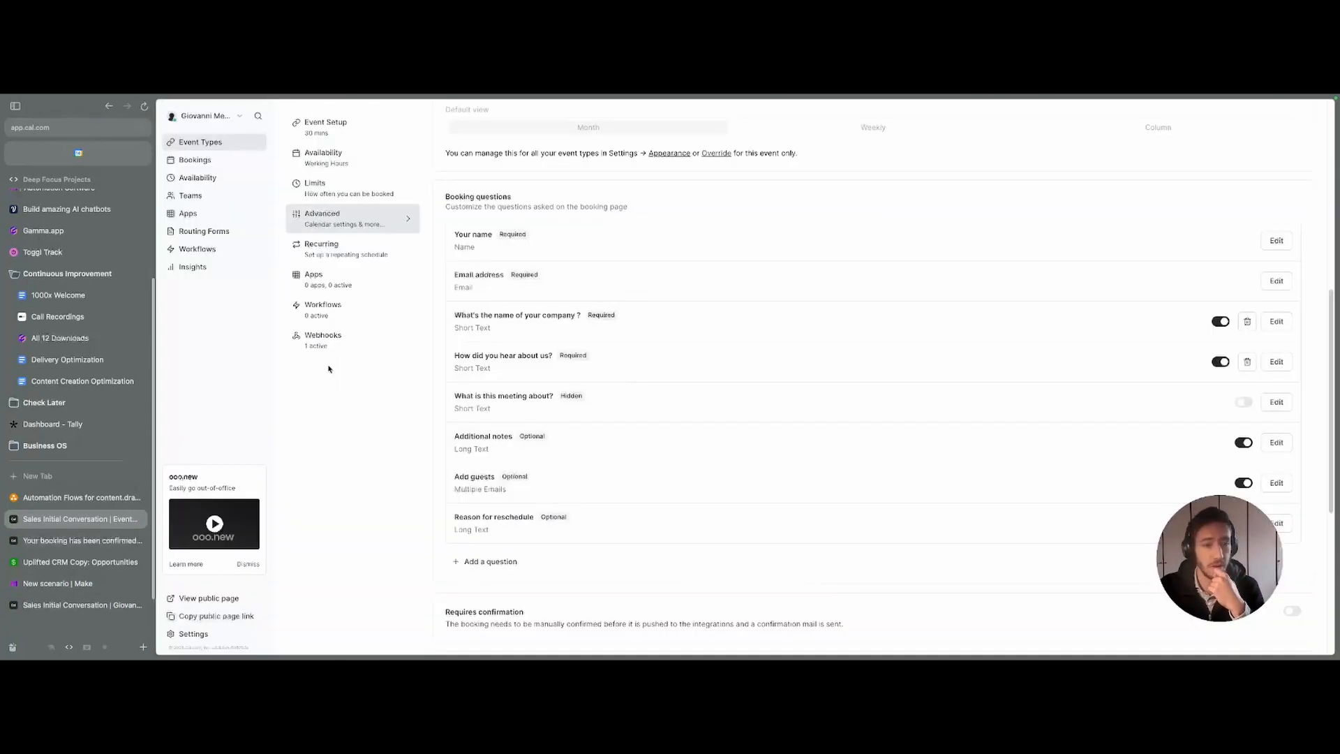
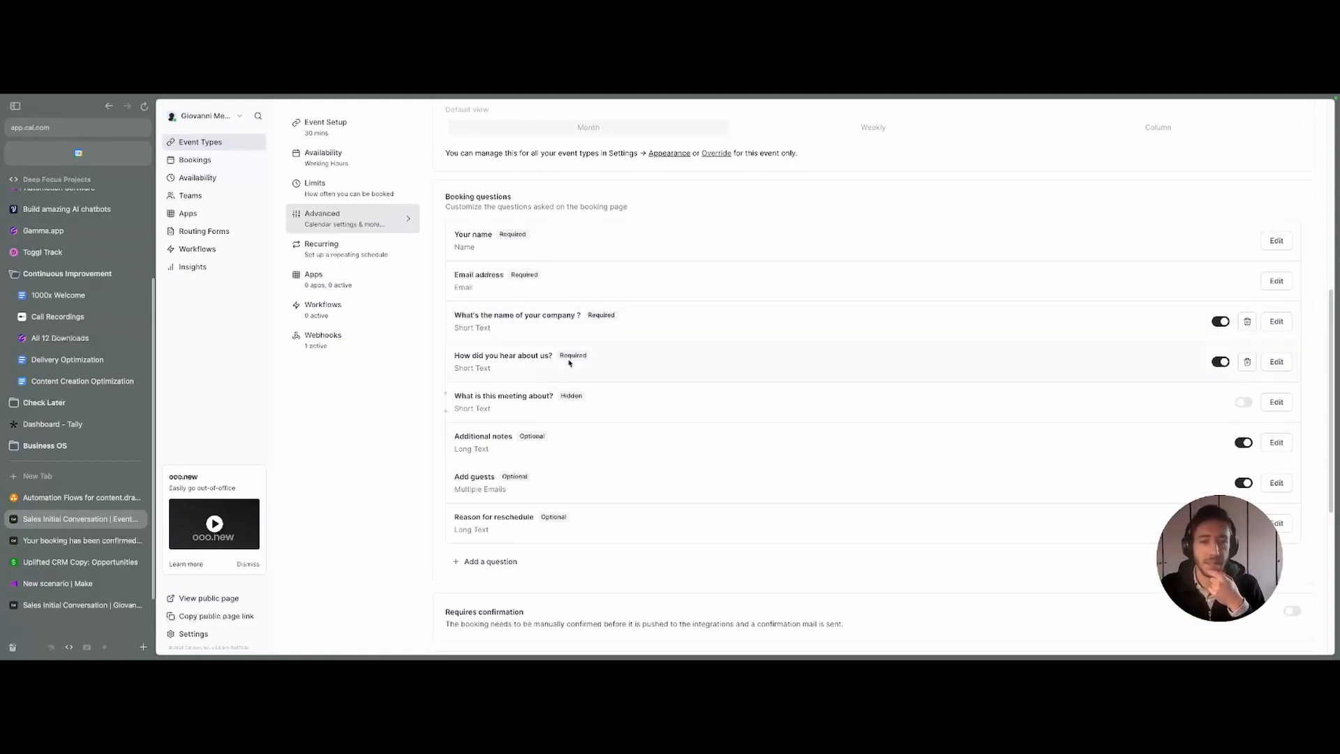
# - Switch back to the Make scenario 'Cal.com - Add to CRM + Auto-Categorization'
pyautogui.click(63, 583)
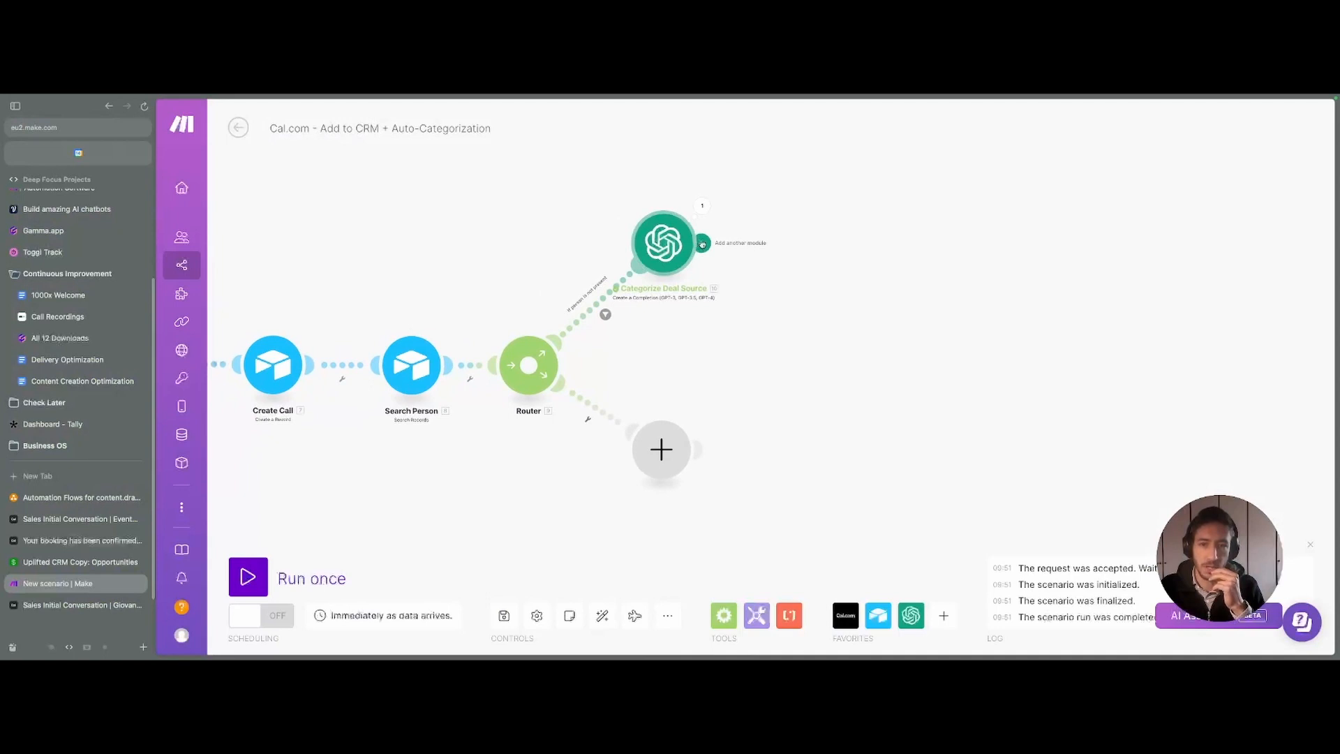
# - Add an Airtable Create a Record module after Categorize Deal Source, using the Uplifted CRM Copy base
pyautogui.click(761, 244)
pyautogui.click(869, 213)
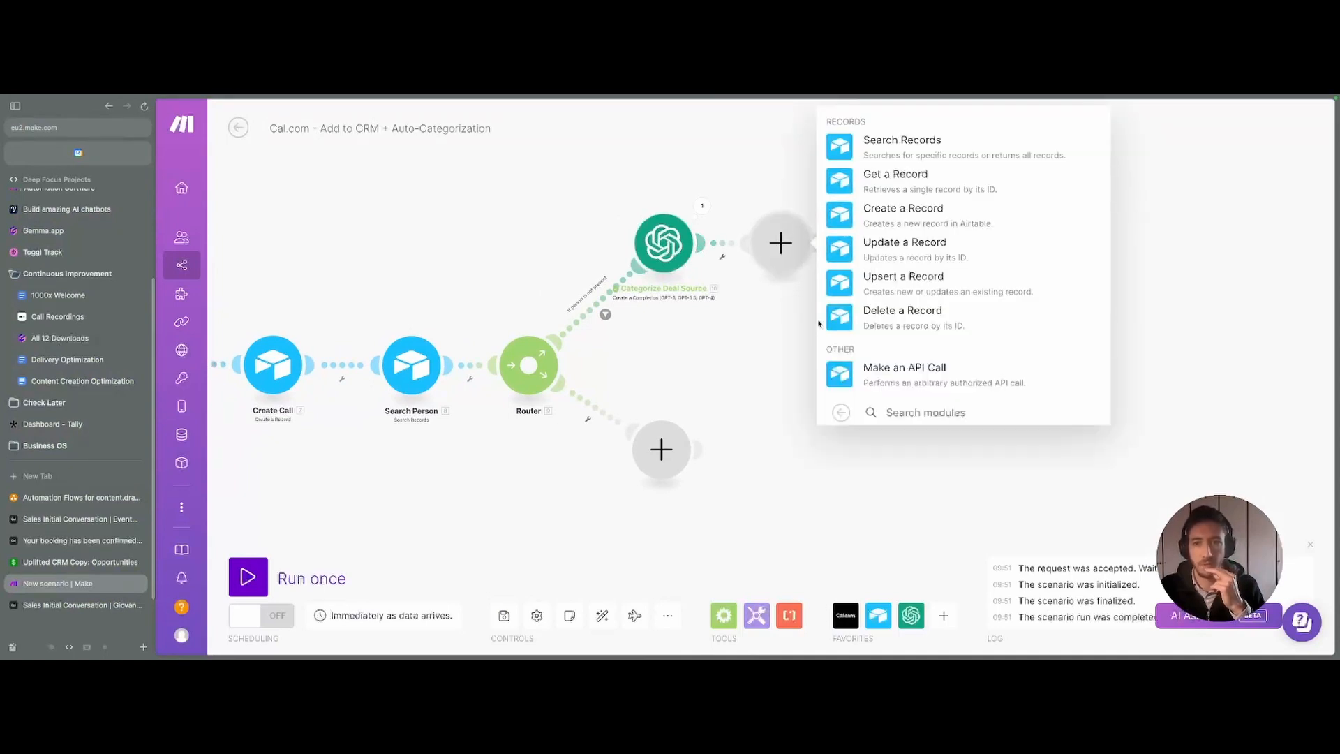
pyautogui.click(904, 208)
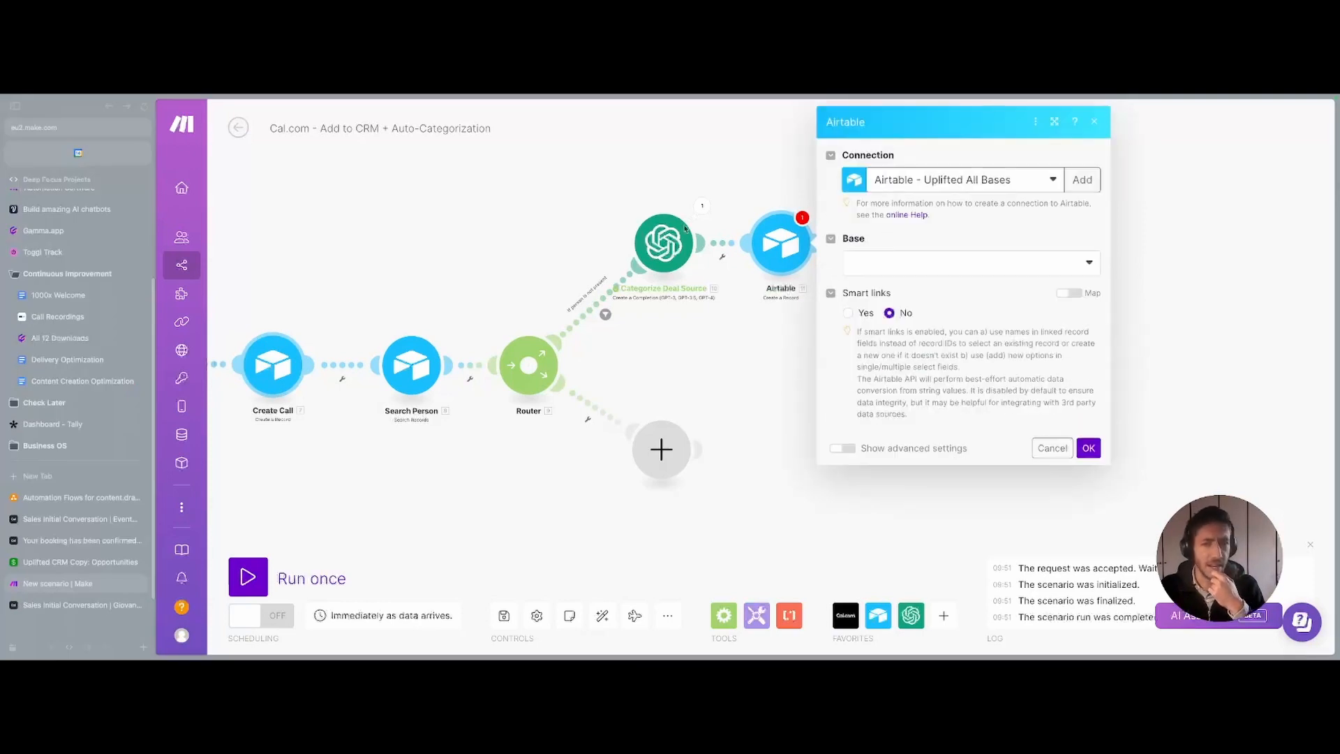
pyautogui.click(921, 268)
pyautogui.write('UPlifted')
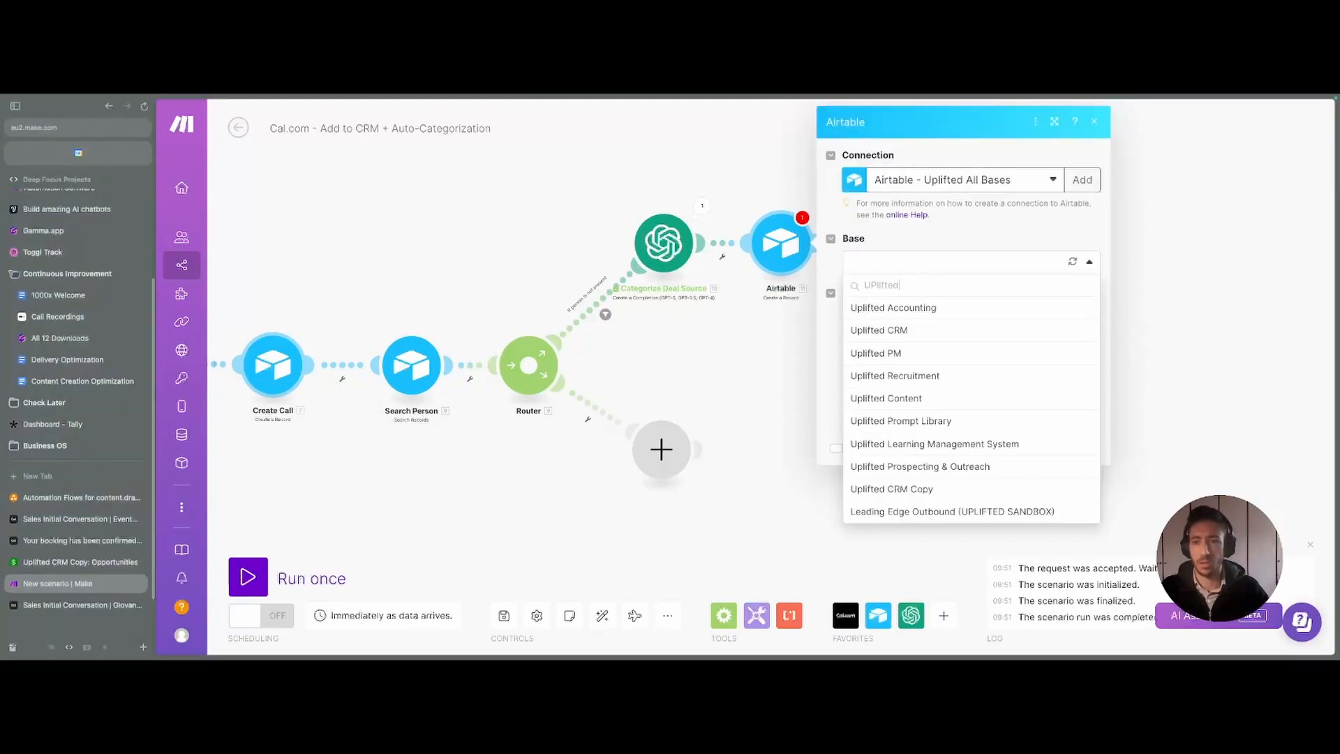
pyautogui.click(925, 490)
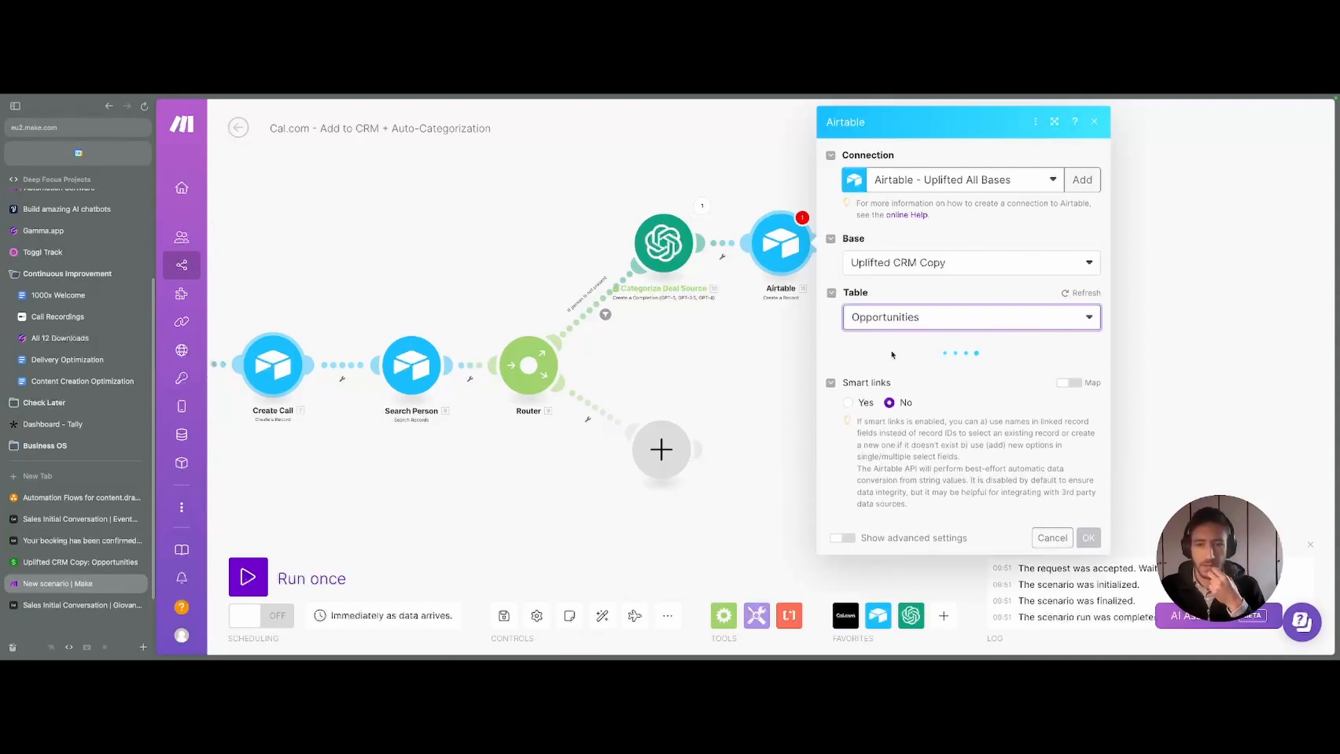
# - Map the booking's company-name response into the record's Name field
pyautogui.click(901, 393)
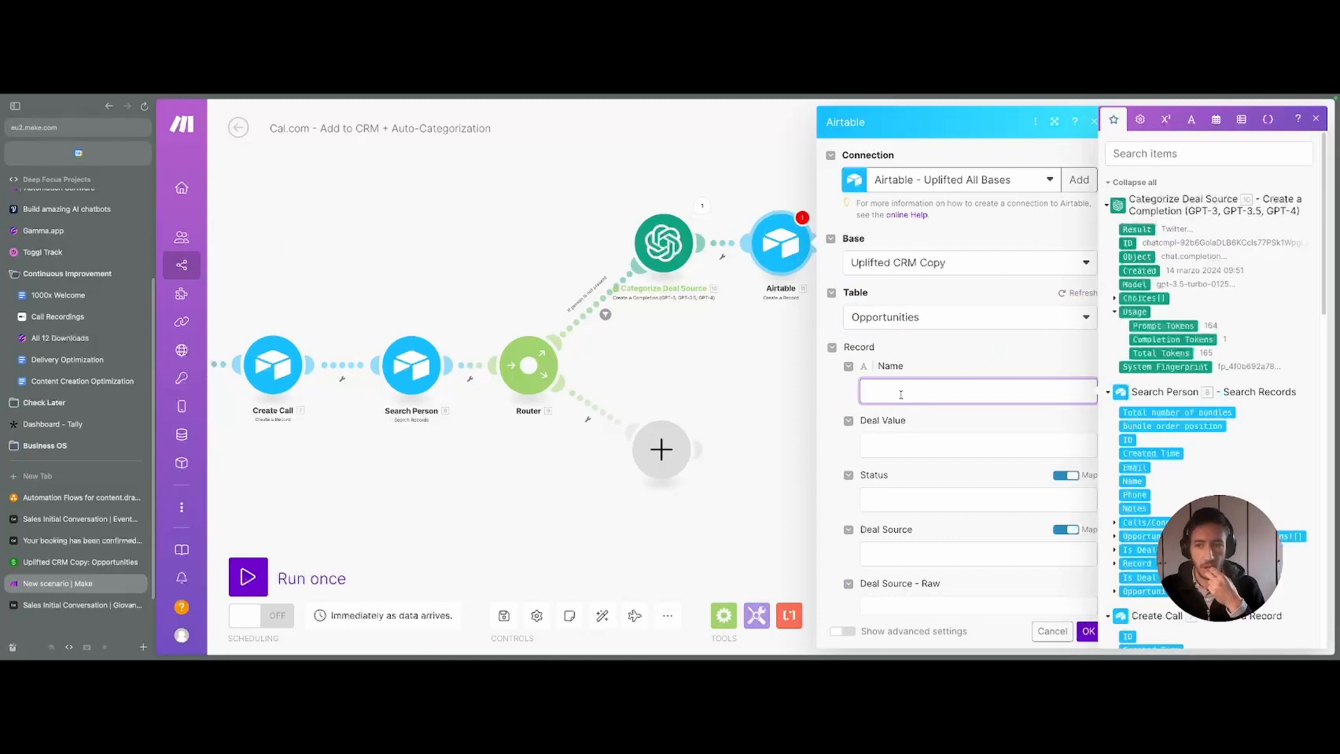
pyautogui.scroll(-15, 1139, 354)
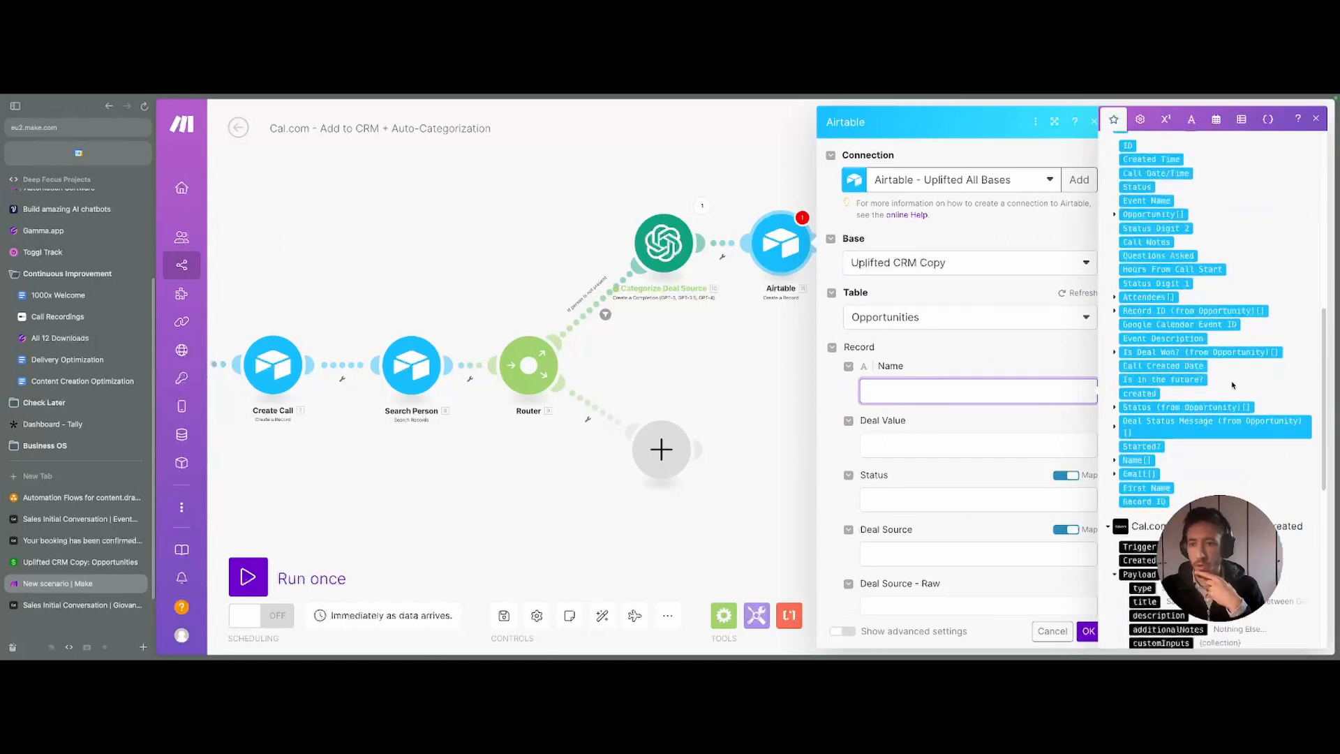
pyautogui.click(1127, 370)
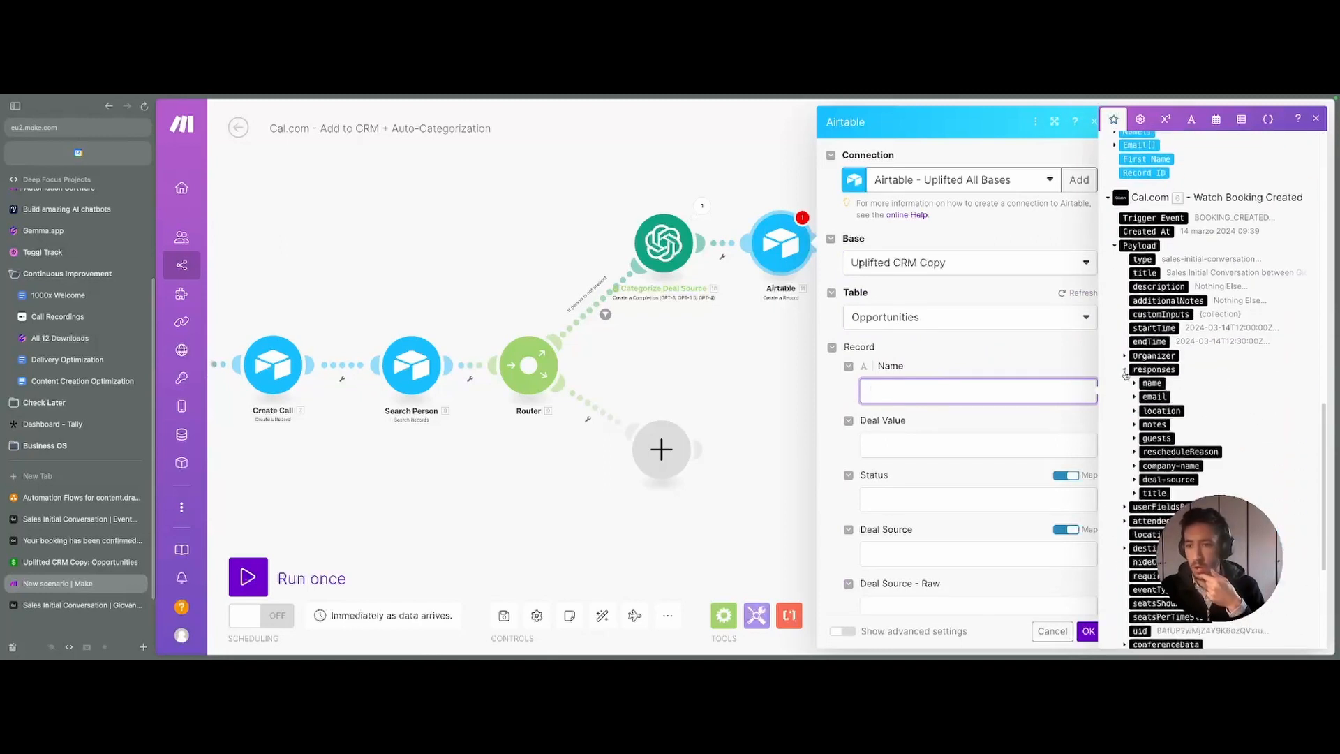
pyautogui.scroll(-3, 1136, 391)
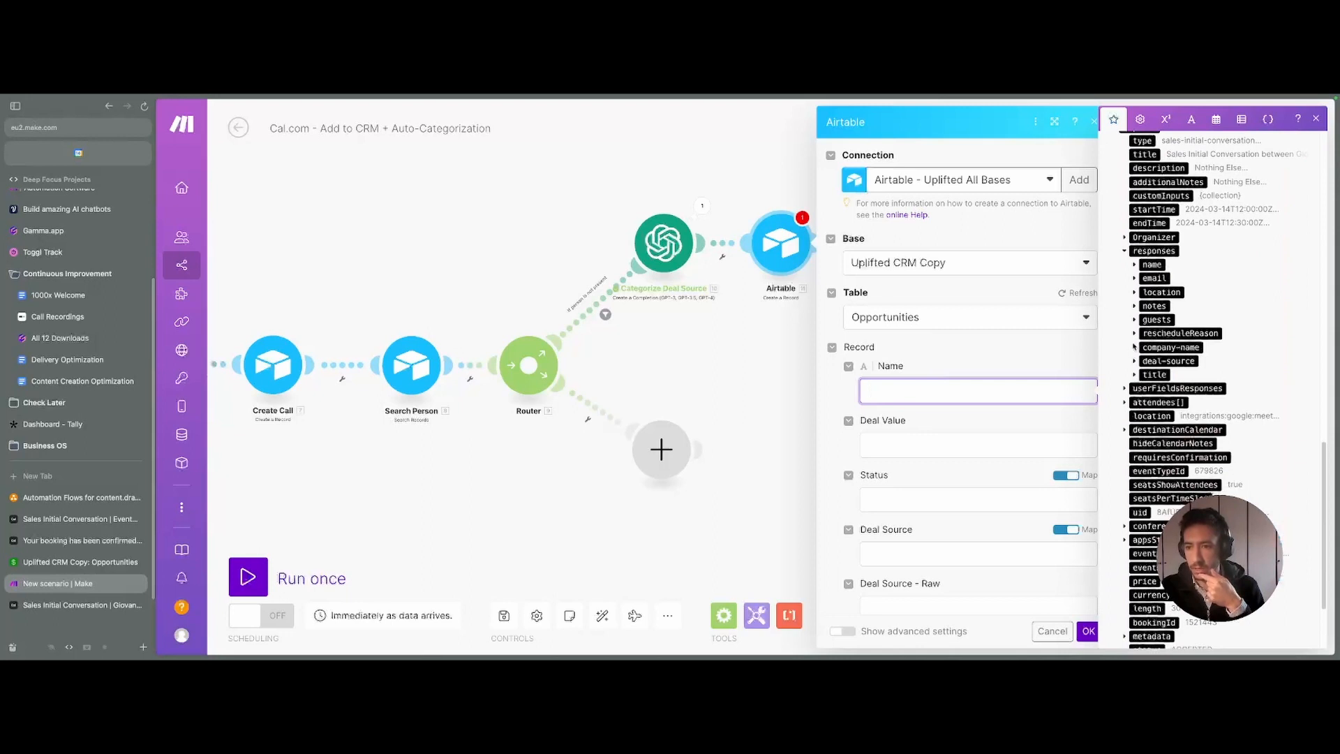
pyautogui.click(1135, 346)
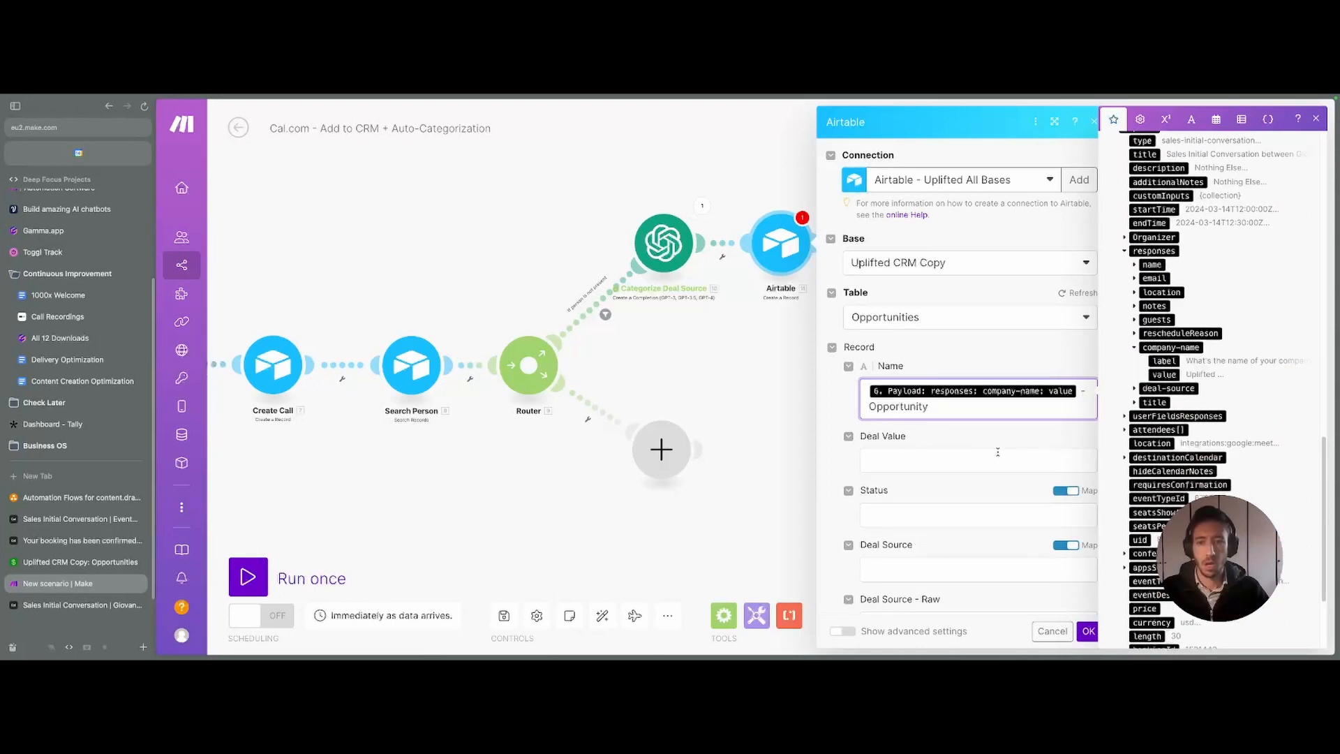
# - Set the Opportunity's Status to the fixed option '00 - New'
pyautogui.click(998, 454)
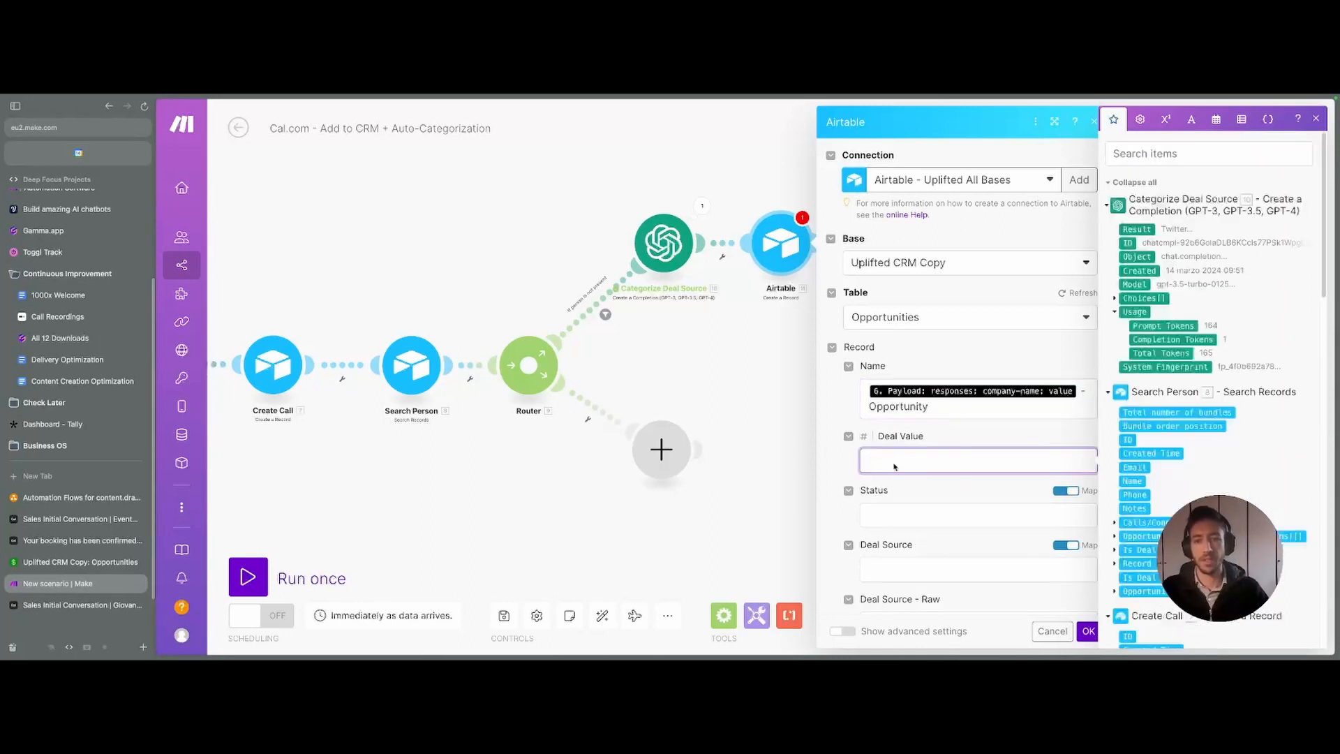
pyautogui.scroll(-1, 890, 481)
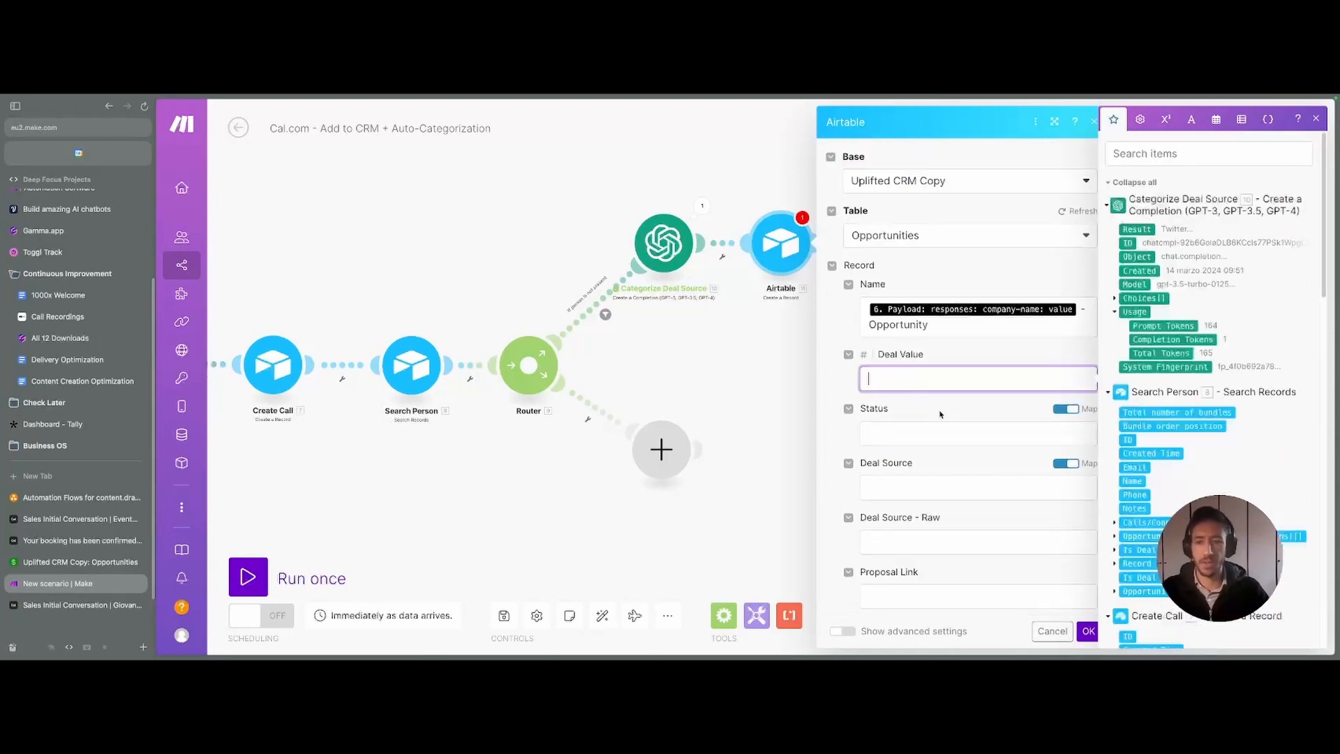
pyautogui.click(1068, 409)
pyautogui.click(989, 434)
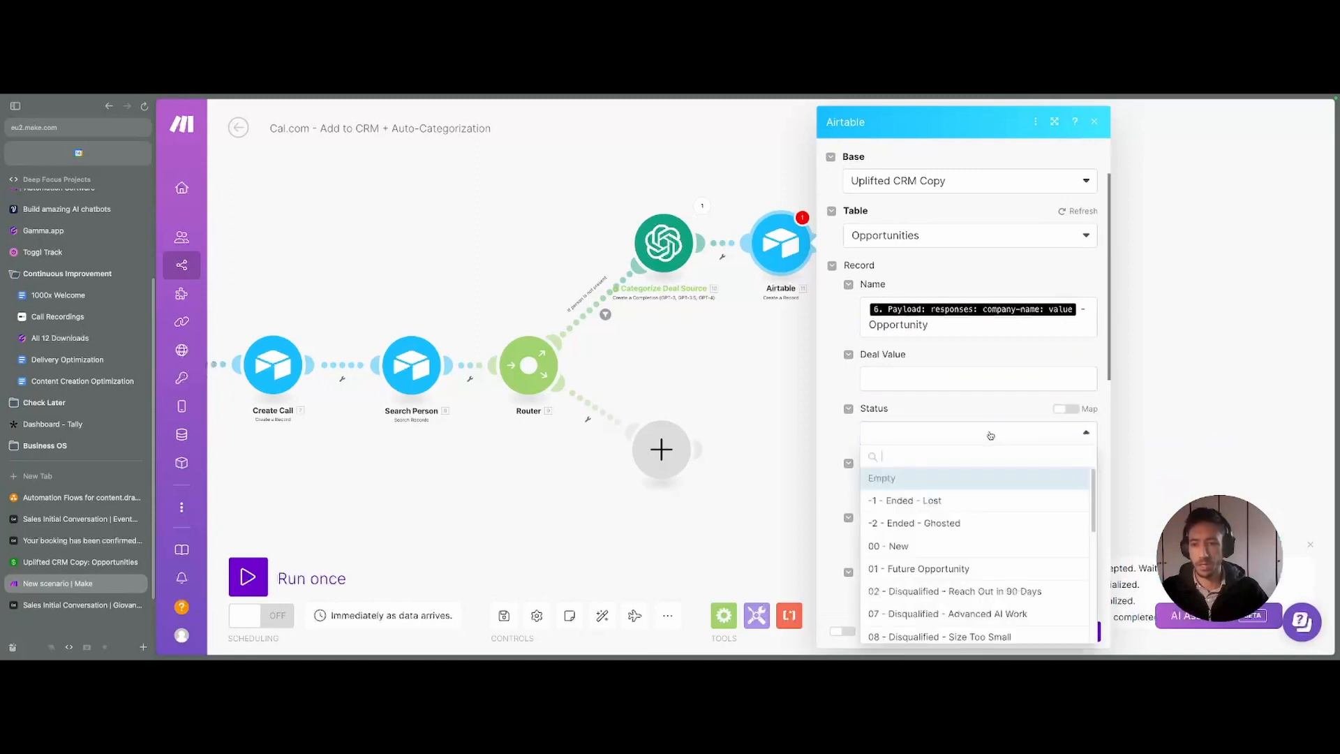
pyautogui.click(949, 543)
# - Check the Deal Source fixed options, then leave Deal Source set to a mapped value
pyautogui.scroll(-2, 881, 422)
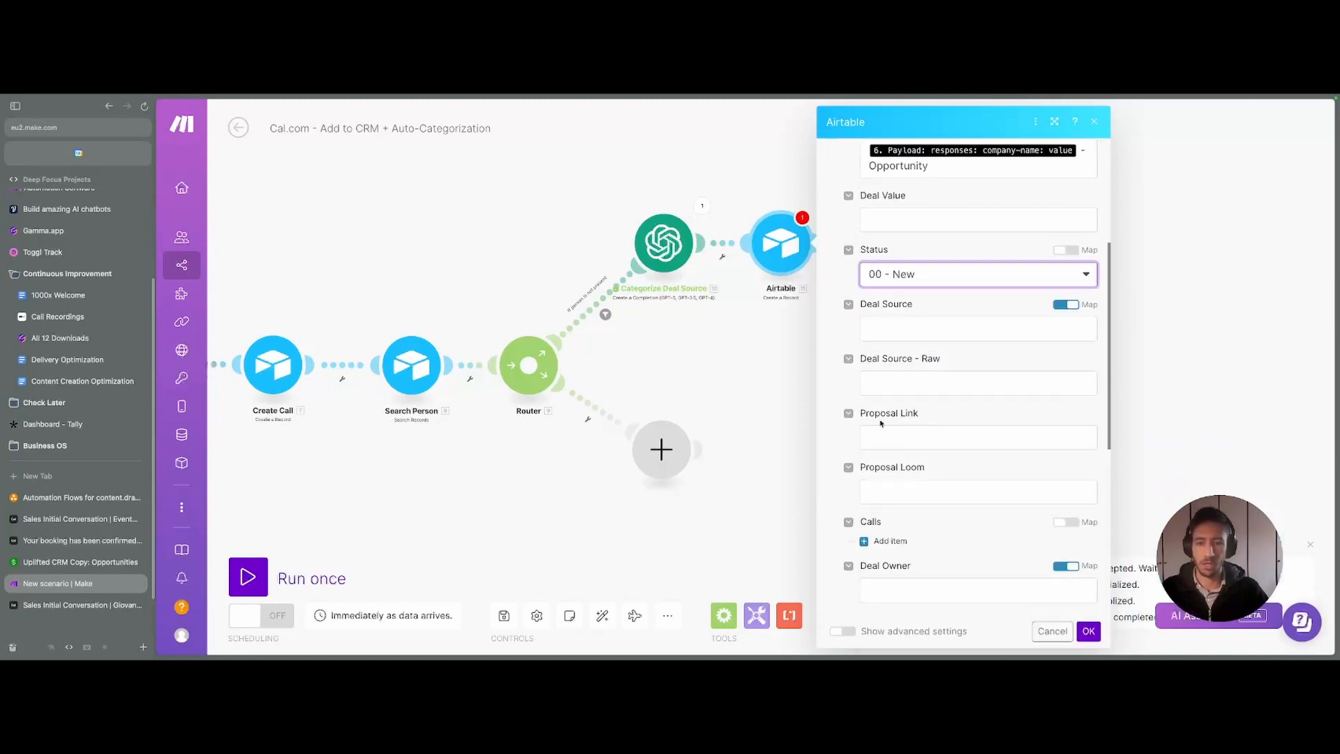
pyautogui.click(1068, 305)
pyautogui.click(1071, 323)
pyautogui.click(1069, 305)
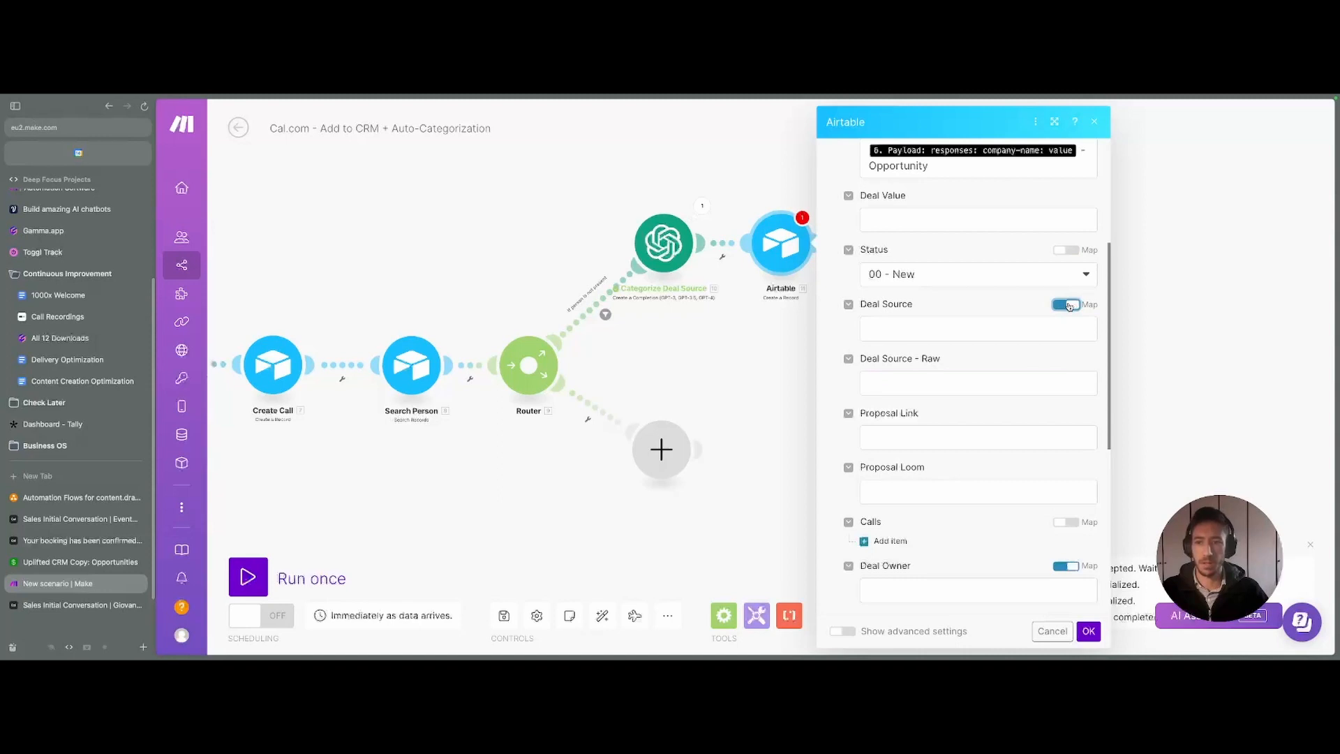
pyautogui.click(940, 333)
pyautogui.click(1068, 305)
pyautogui.click(1040, 331)
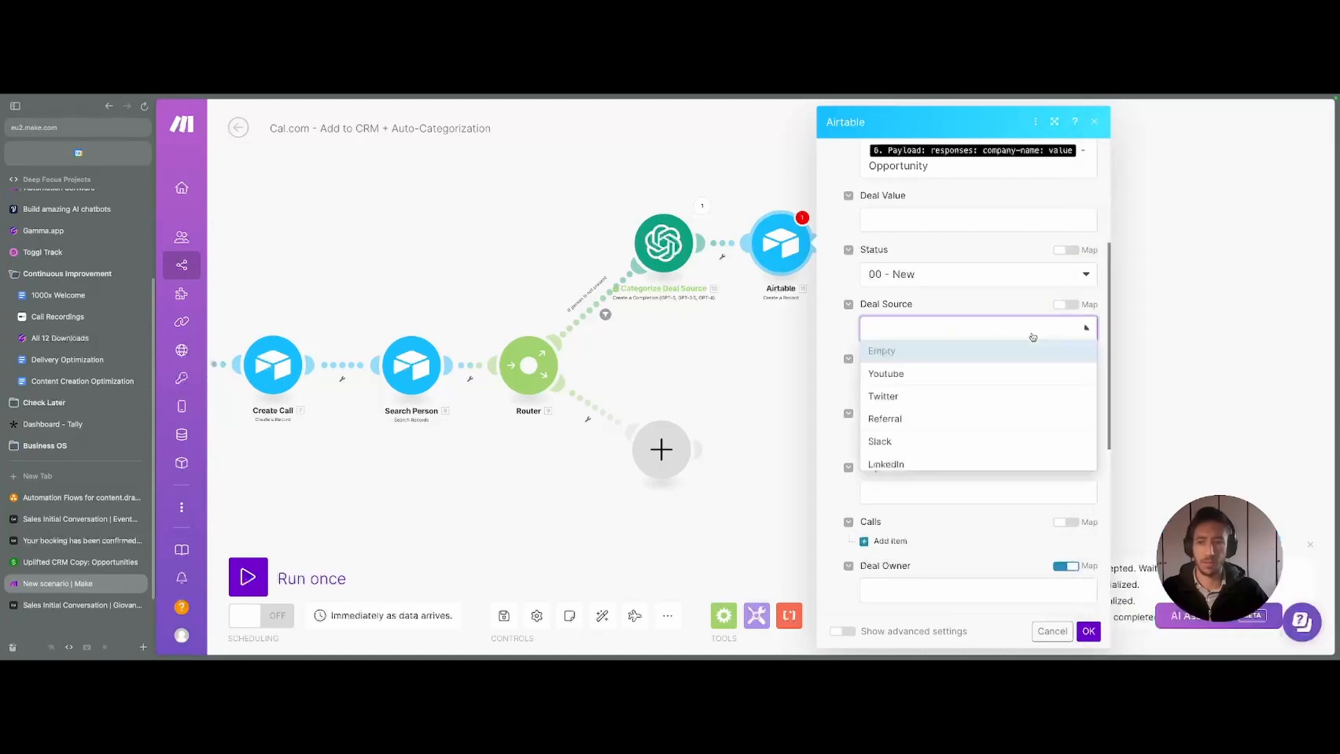
pyautogui.click(1065, 305)
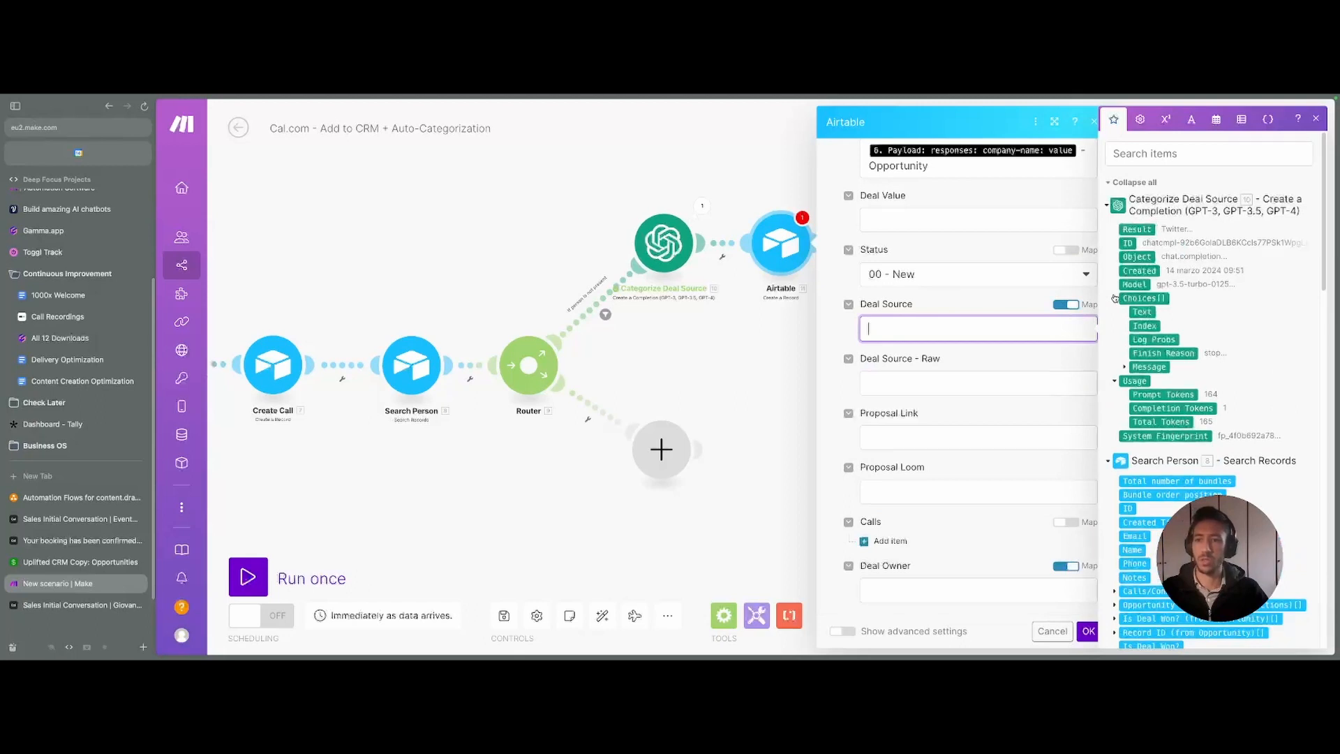
# - Map the categorizer's message Content into Deal Source
pyautogui.click(1125, 367)
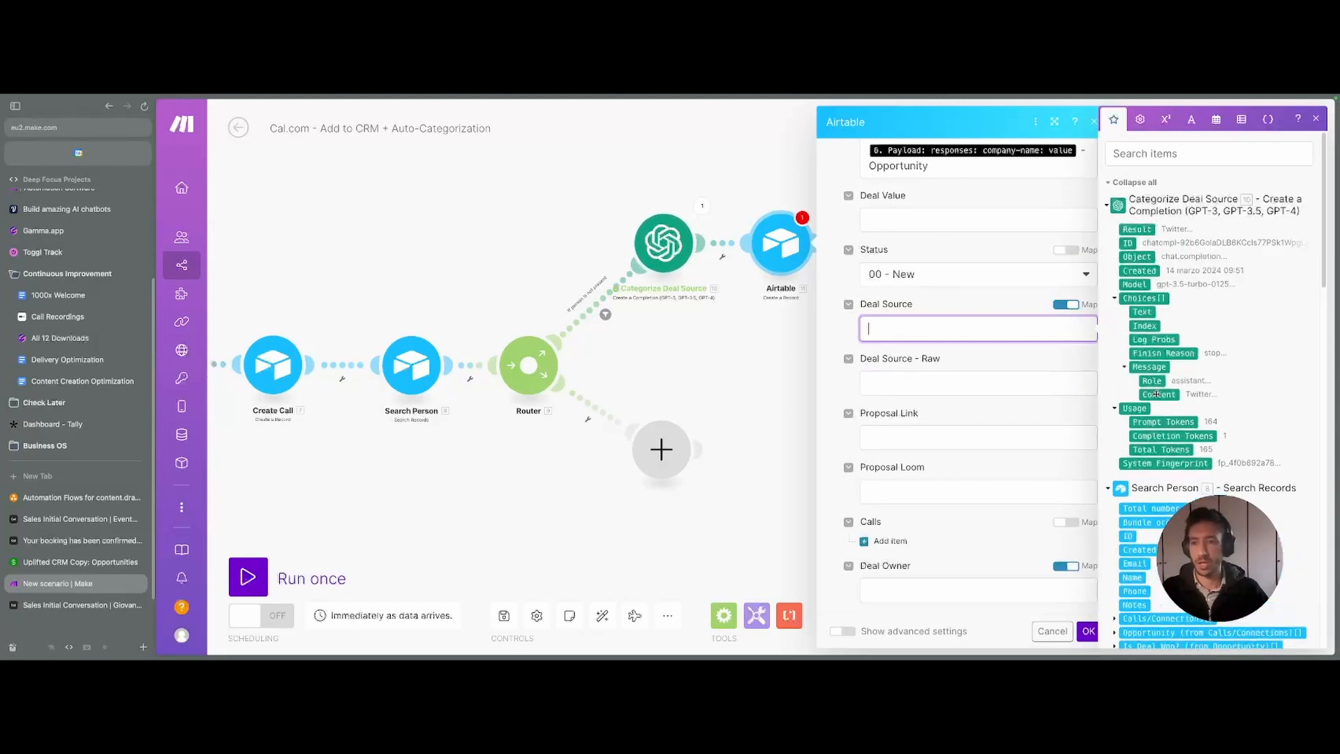
pyautogui.click(1155, 392)
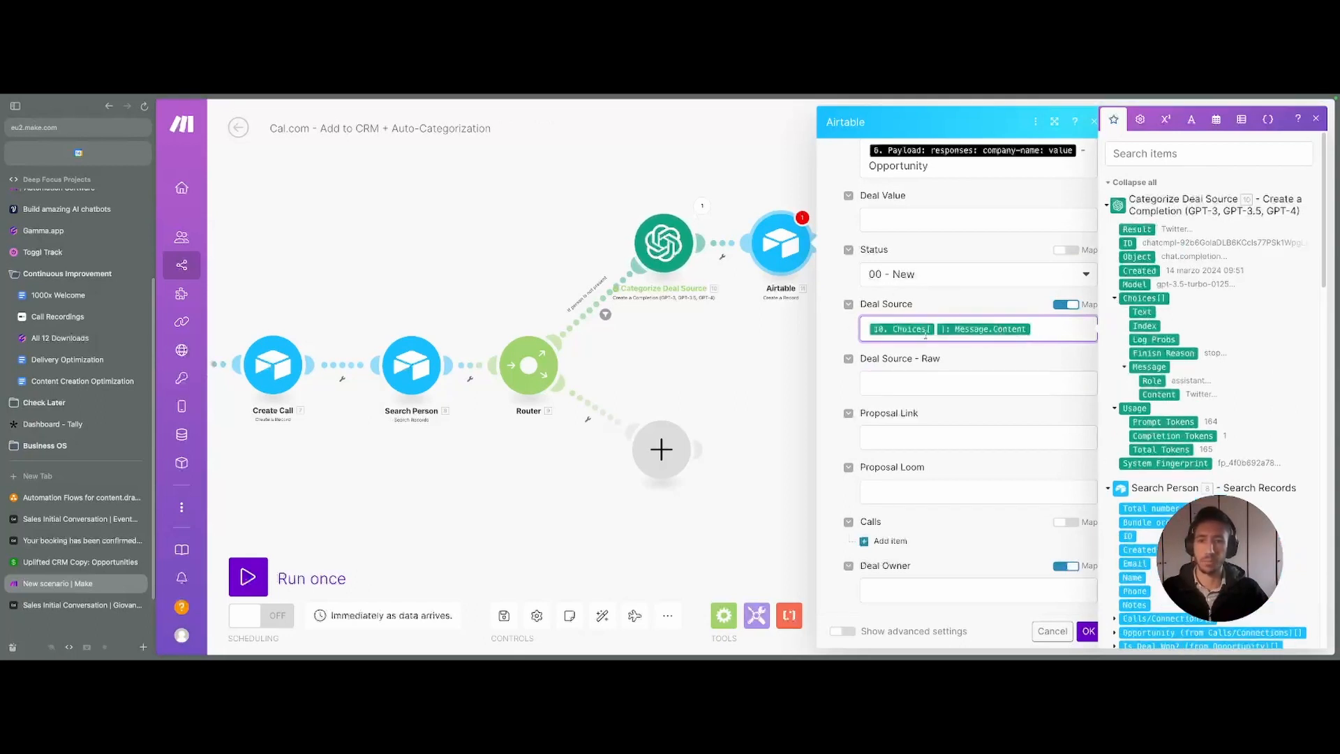
pyautogui.moveTo(867, 304)
pyautogui.mouseDown()
pyautogui.moveTo(921, 305)
pyautogui.moveTo(863, 306)
pyautogui.mouseUp()
pyautogui.click(934, 309)
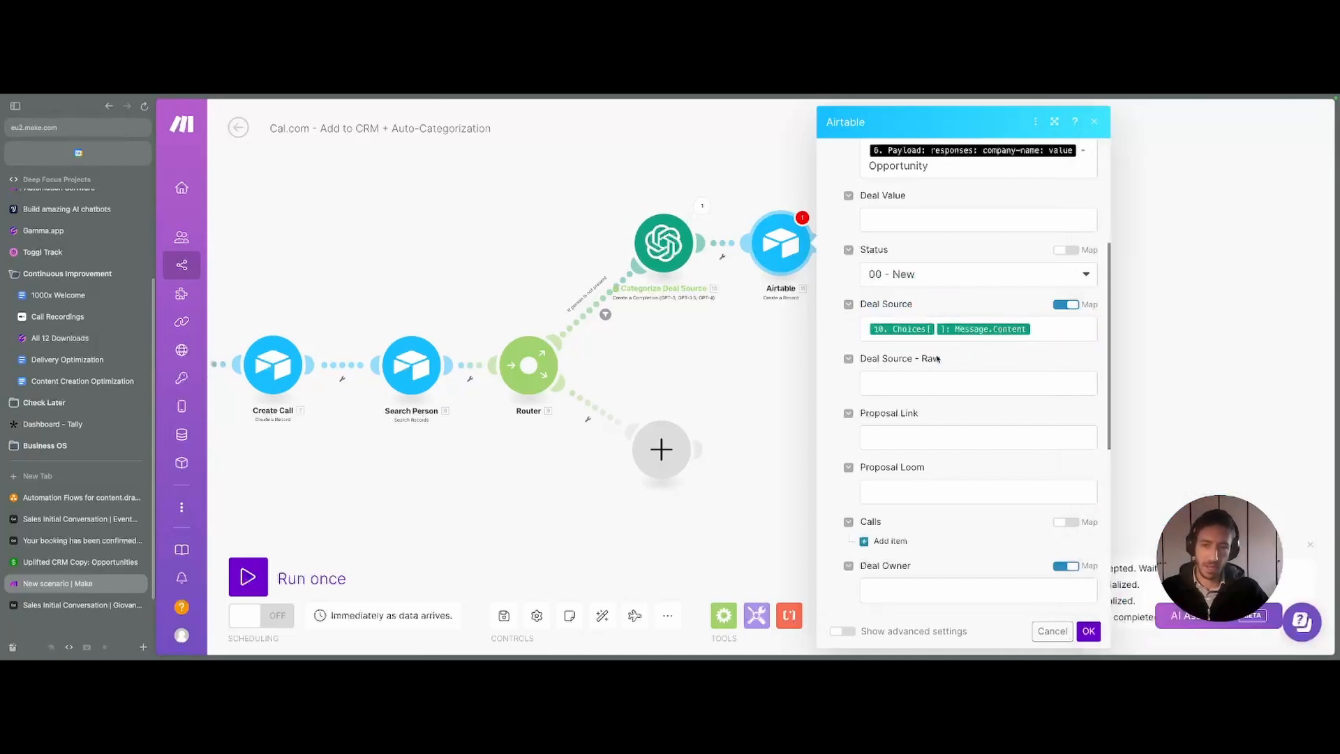
pyautogui.moveTo(940, 359); pyautogui.dragTo(860, 360)
# - Map the booking's raw deal-source answer into Deal Source - Raw
pyautogui.click(885, 379)
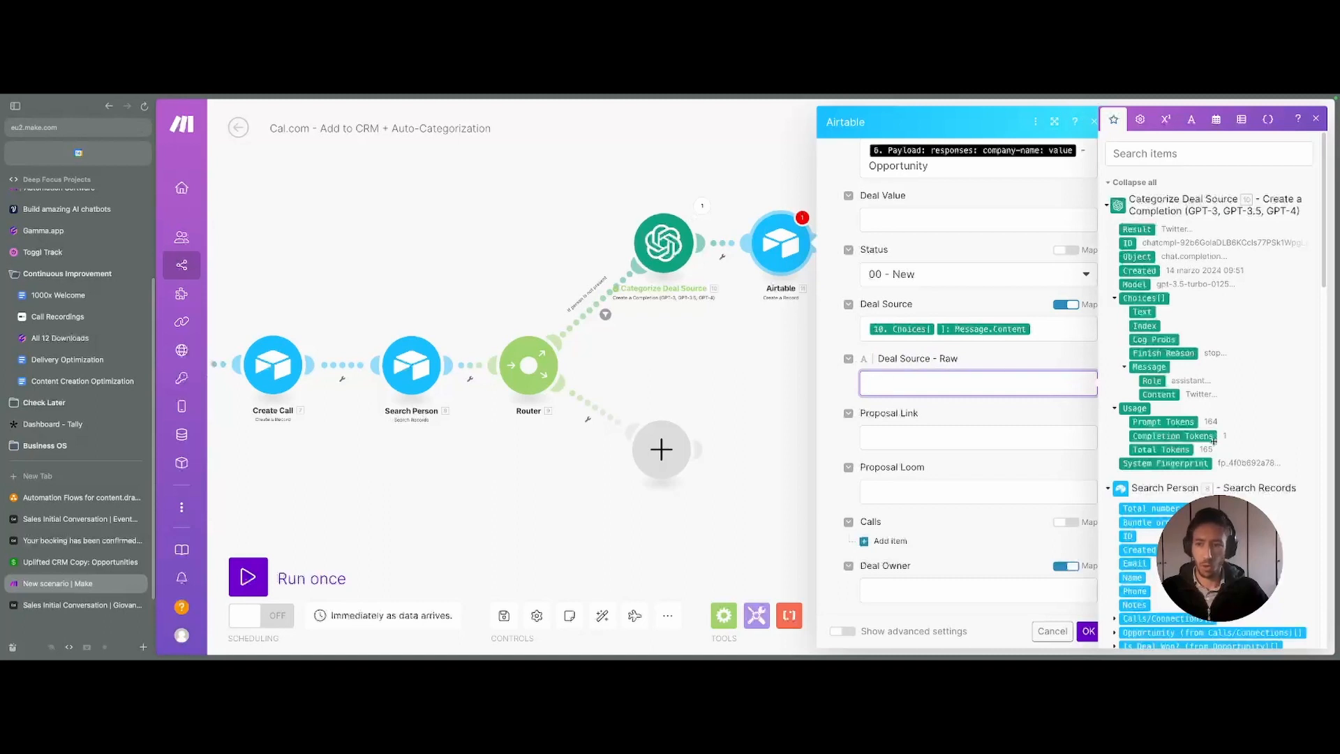
pyautogui.scroll(-10, 1215, 440)
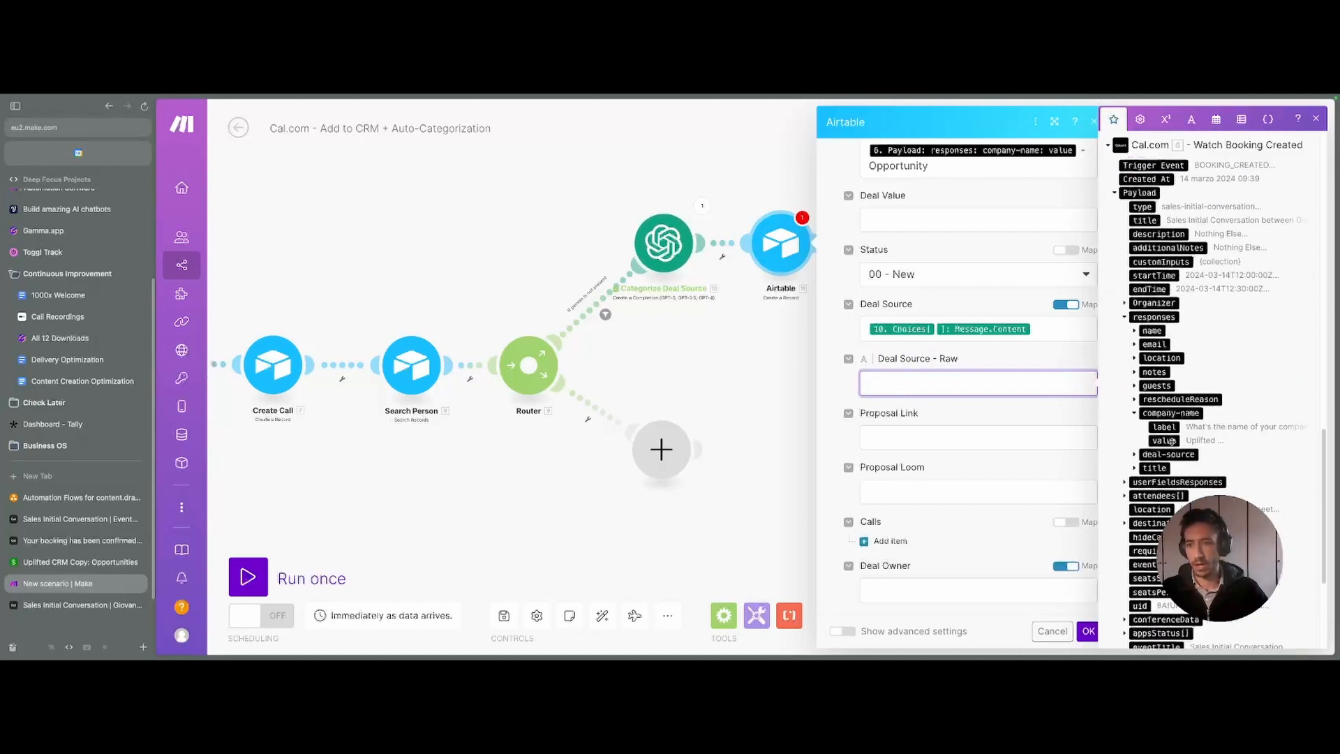
pyautogui.click(1135, 455)
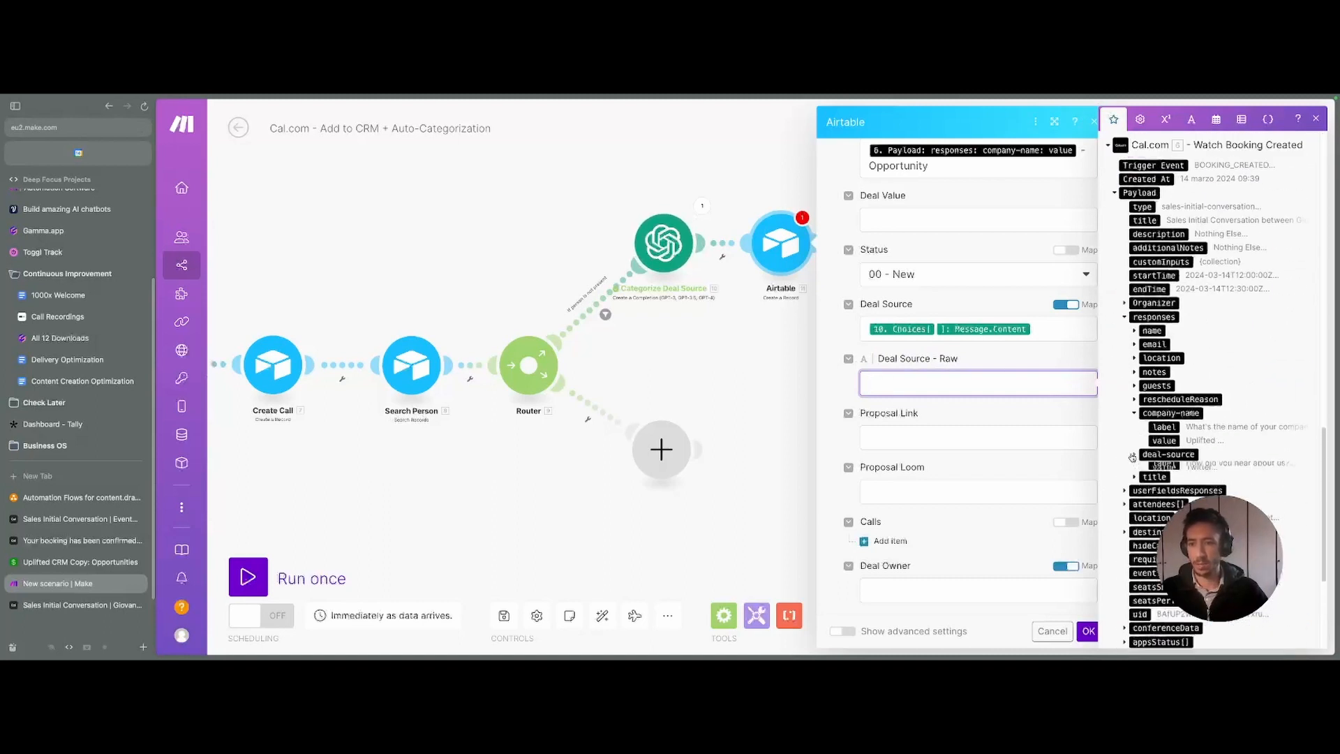
pyautogui.click(1164, 482)
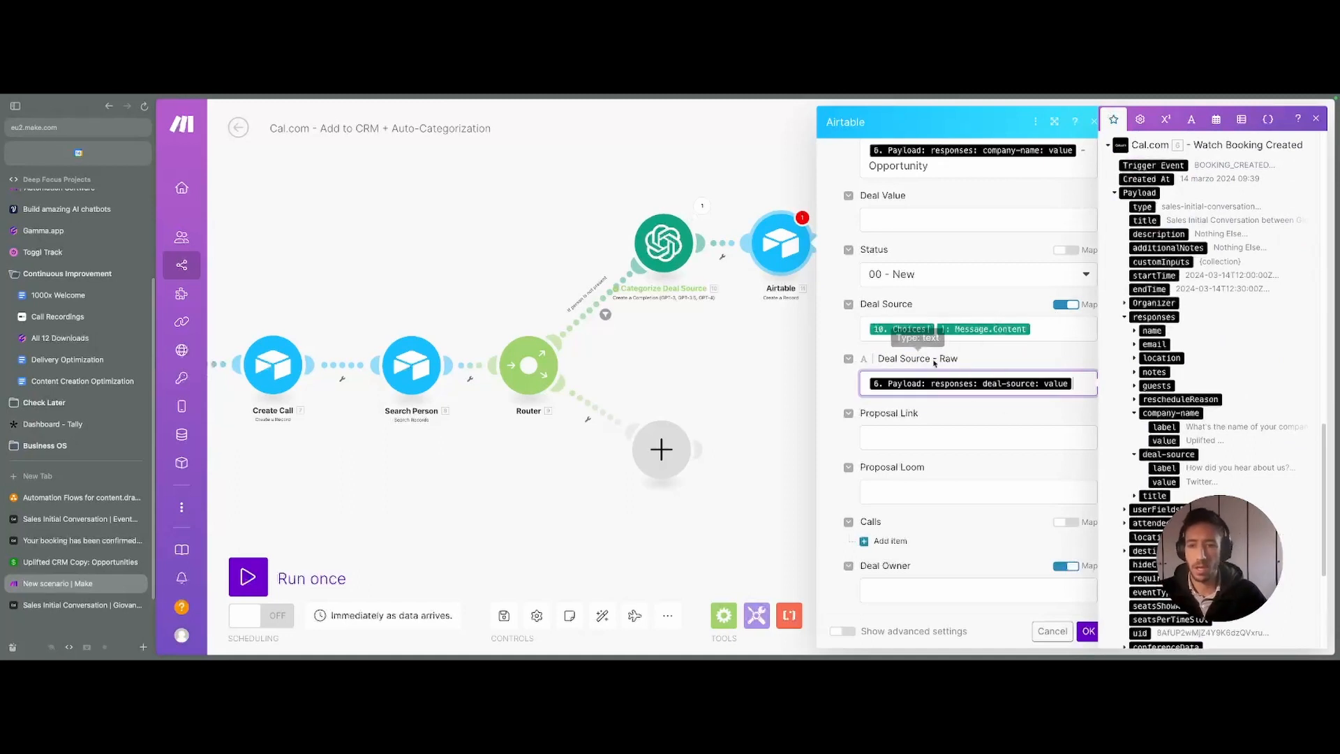
pyautogui.click(1005, 361)
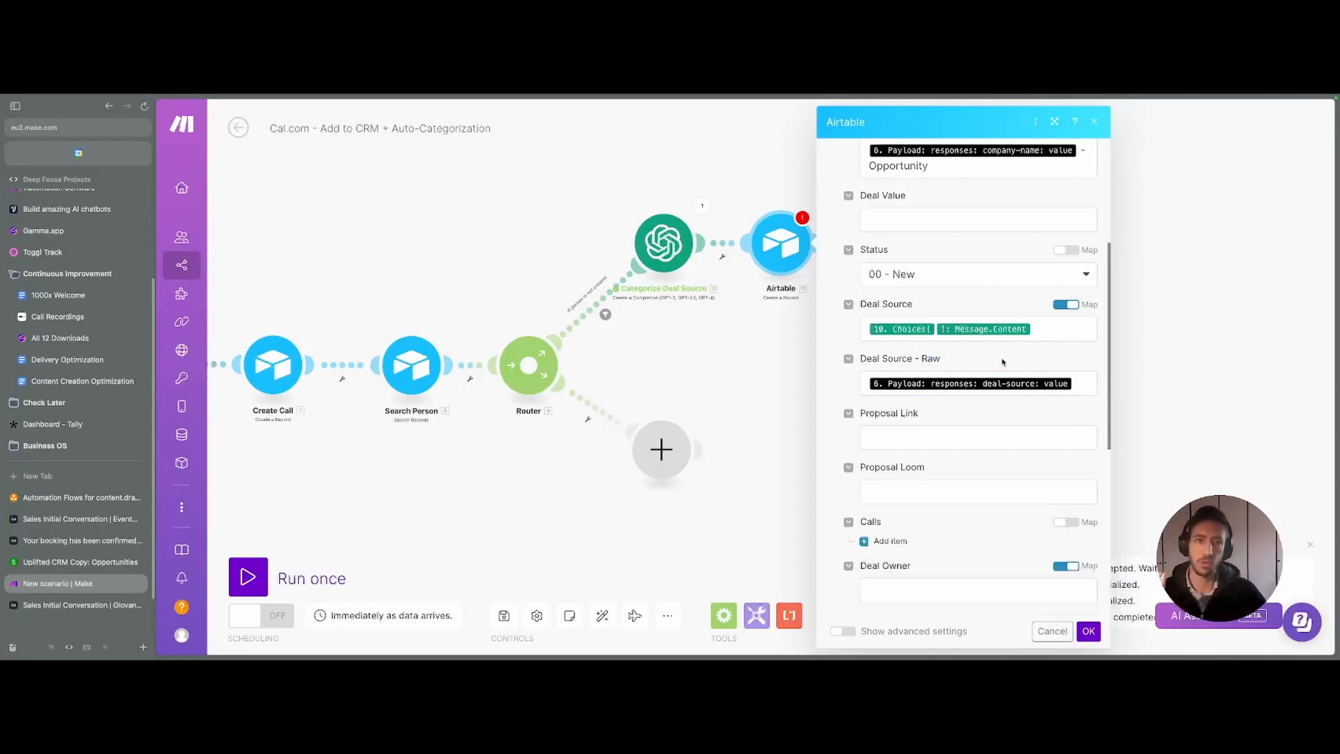
# - Link the Opportunity to a call by mapping Create Call's ID into Calls
pyautogui.scroll(-4, 1003, 361)
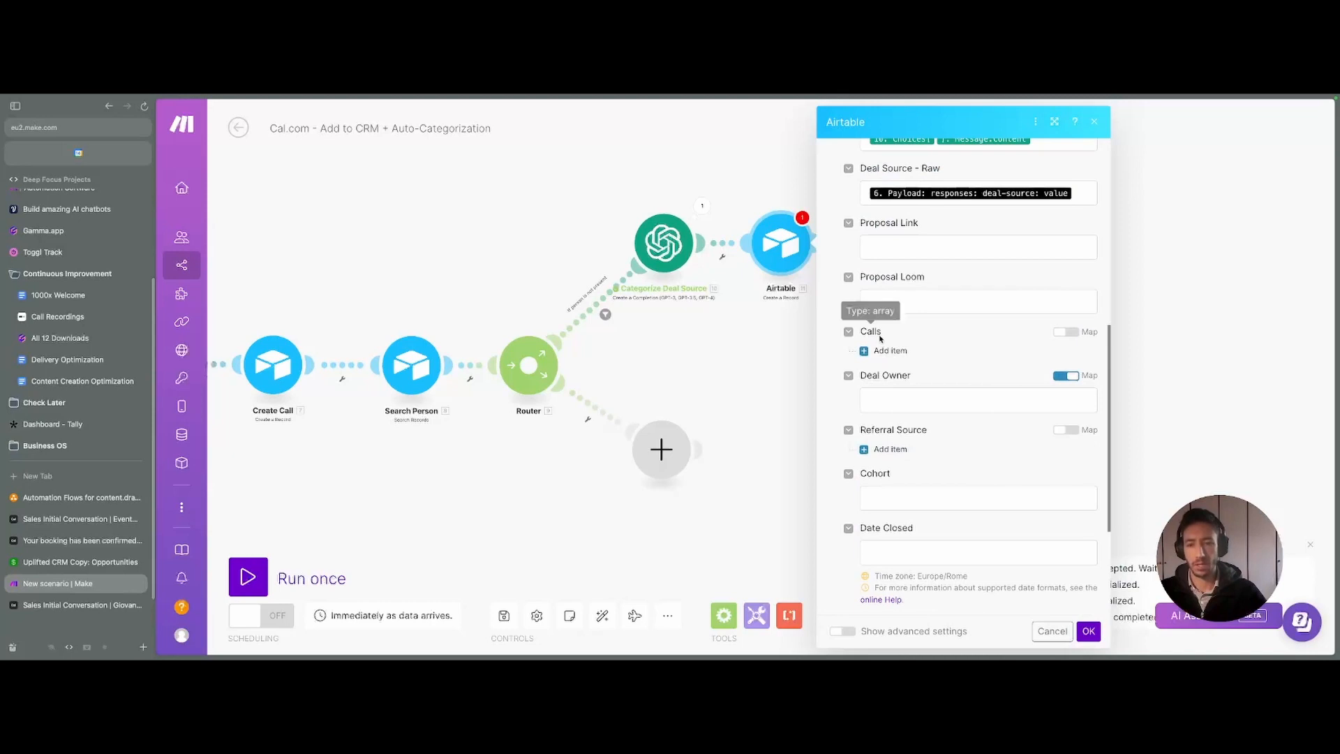
pyautogui.click(889, 351)
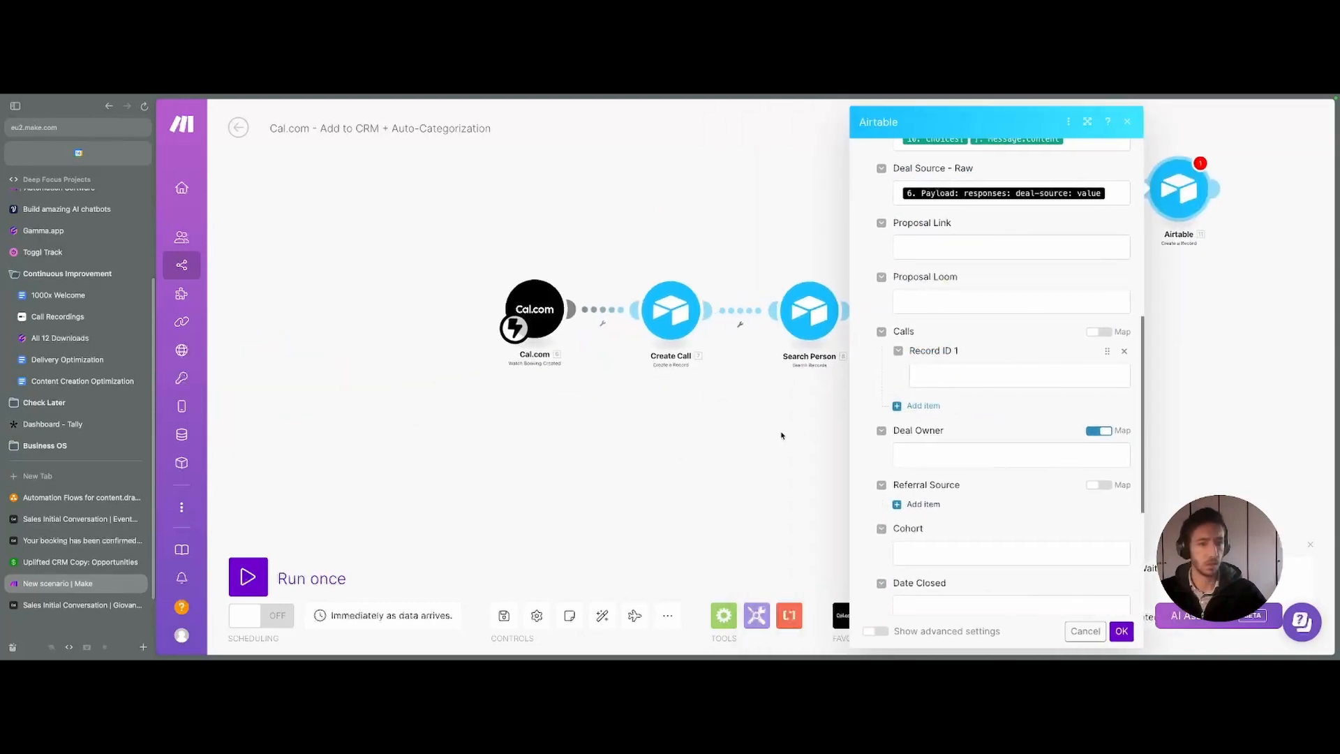
pyautogui.click(984, 376)
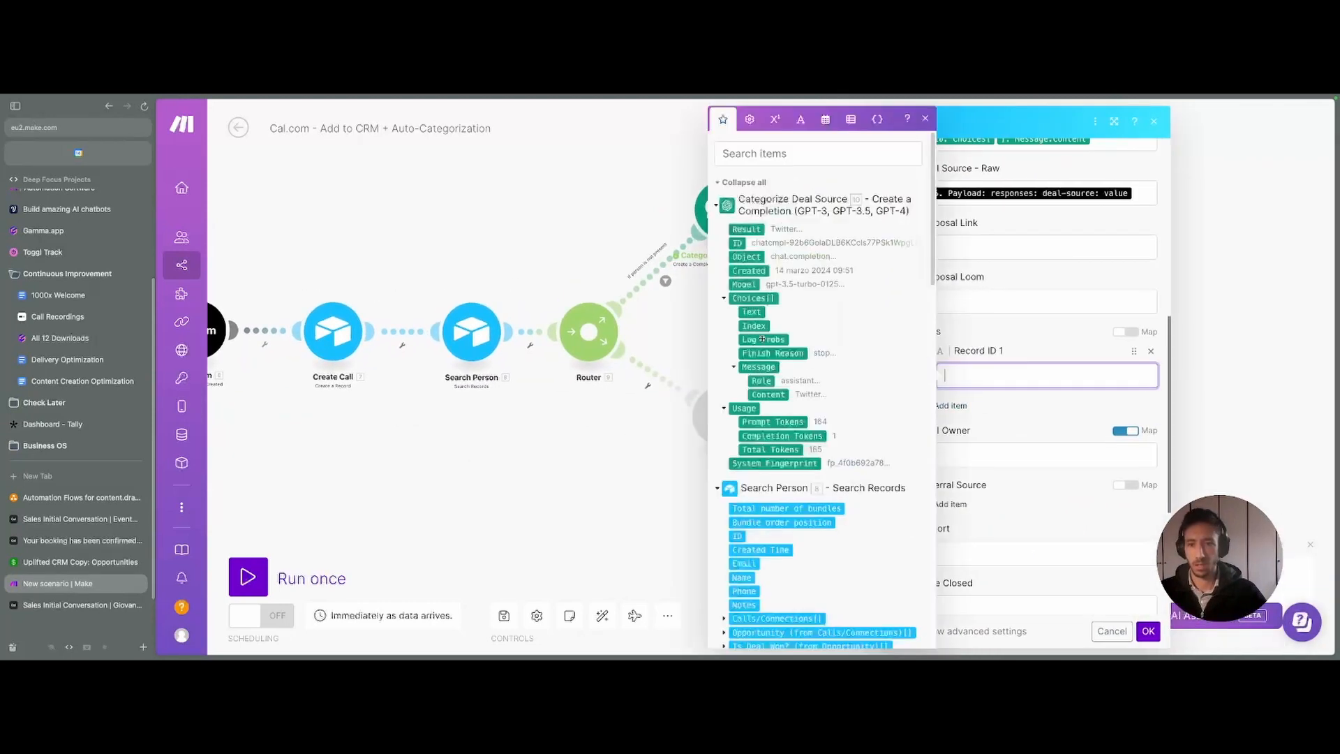
pyautogui.scroll(-10, 744, 383)
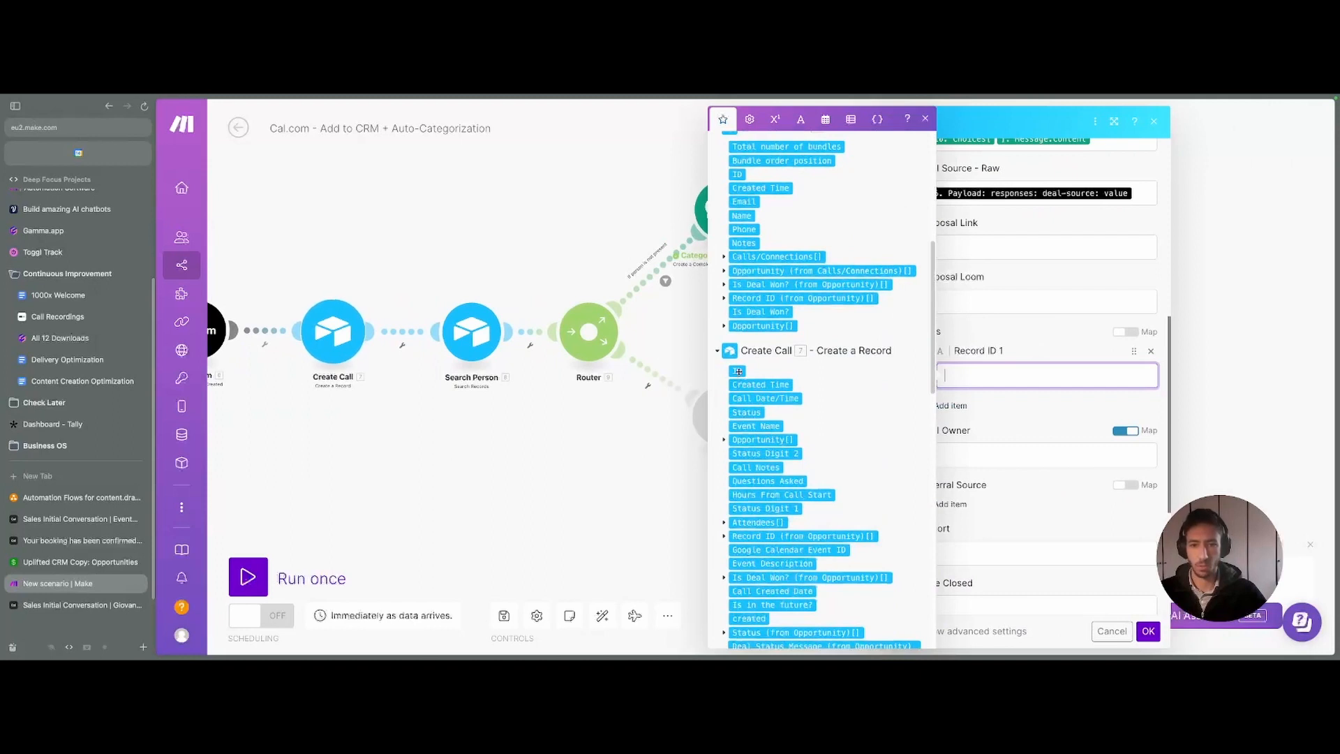
pyautogui.click(737, 371)
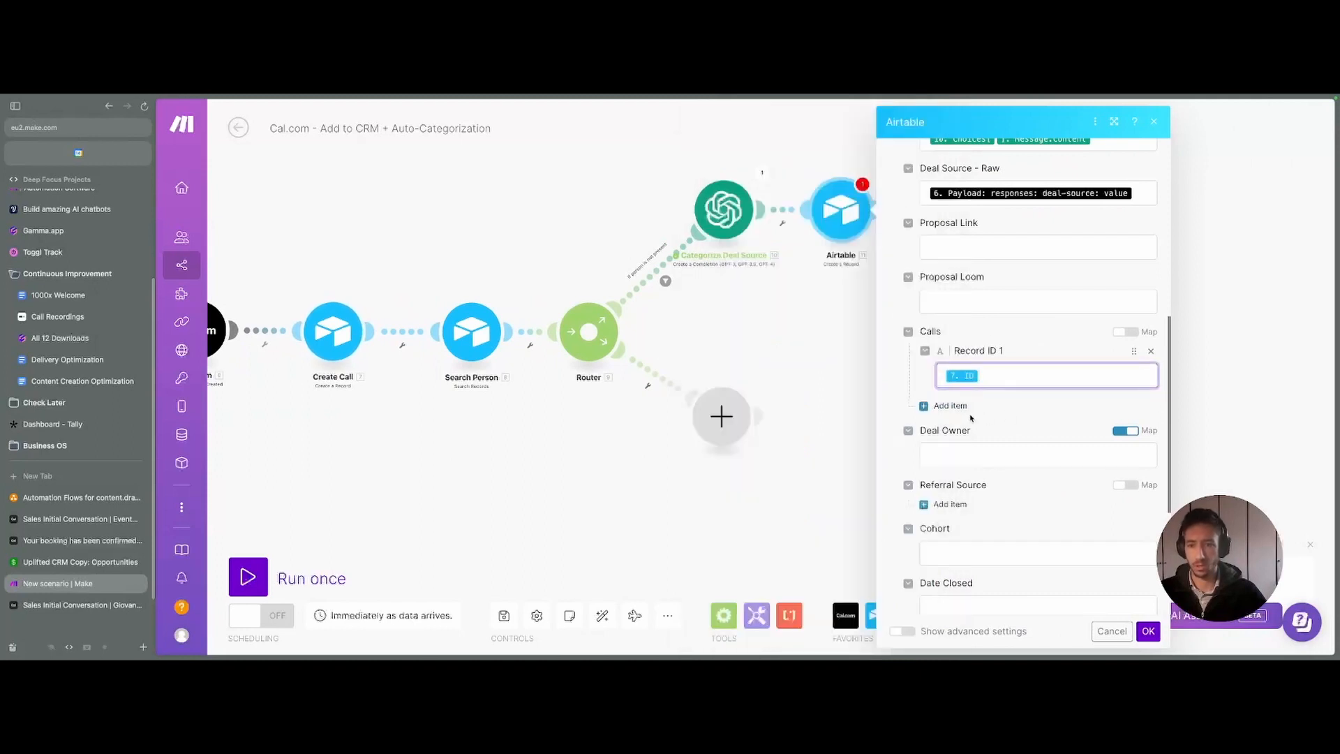
pyautogui.scroll(-3, 984, 461)
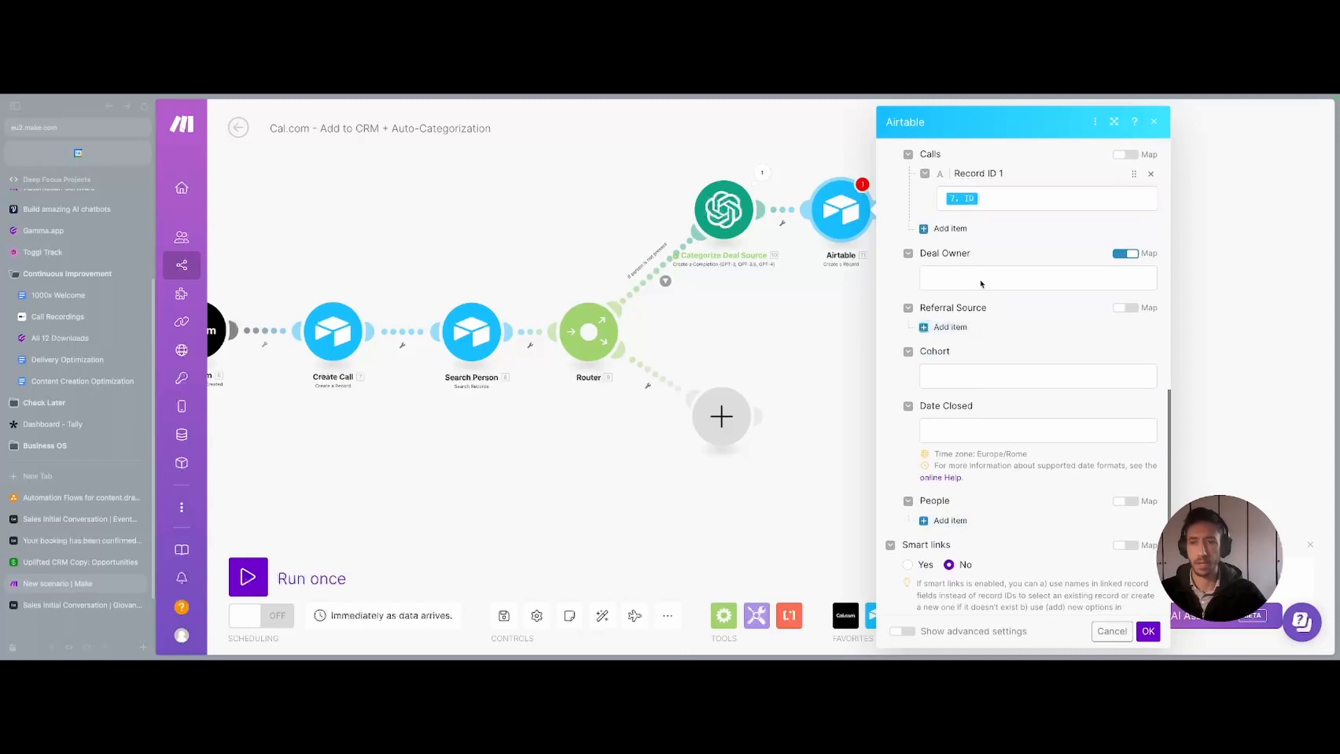
pyautogui.scroll(15, 981, 284)
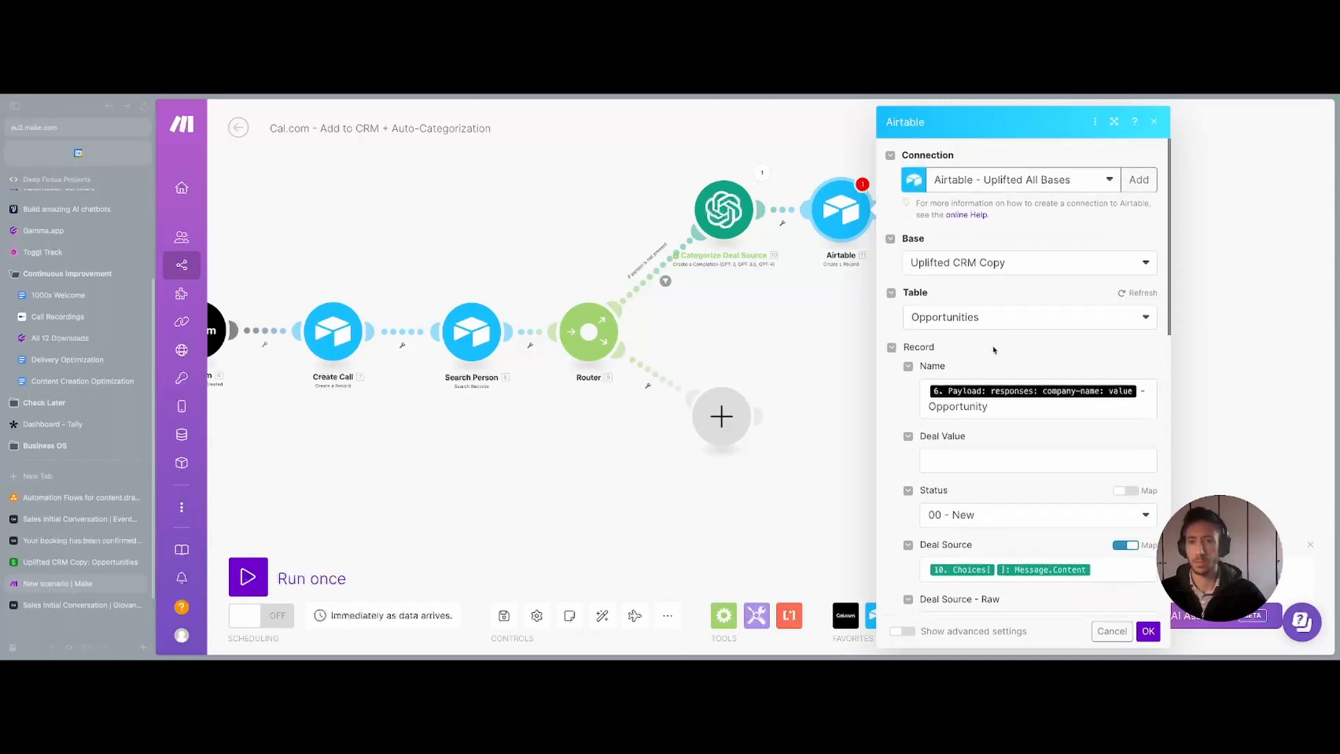
pyautogui.scroll(-15, 993, 350)
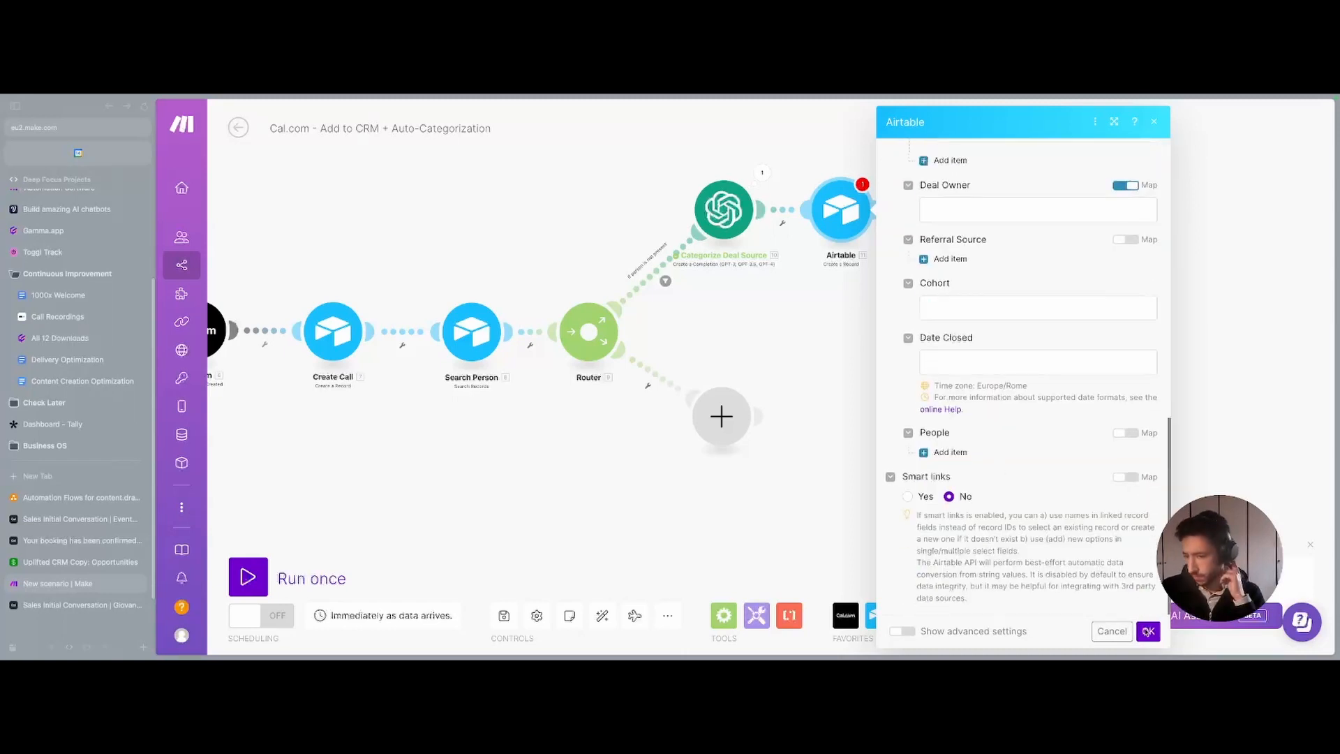
# - Save the Airtable module's settings and rename it 'Create Opportunity'
pyautogui.click(1148, 632)
pyautogui.moveTo(885, 292); pyautogui.dragTo(817, 329)
pyautogui.rightClick(766, 248)
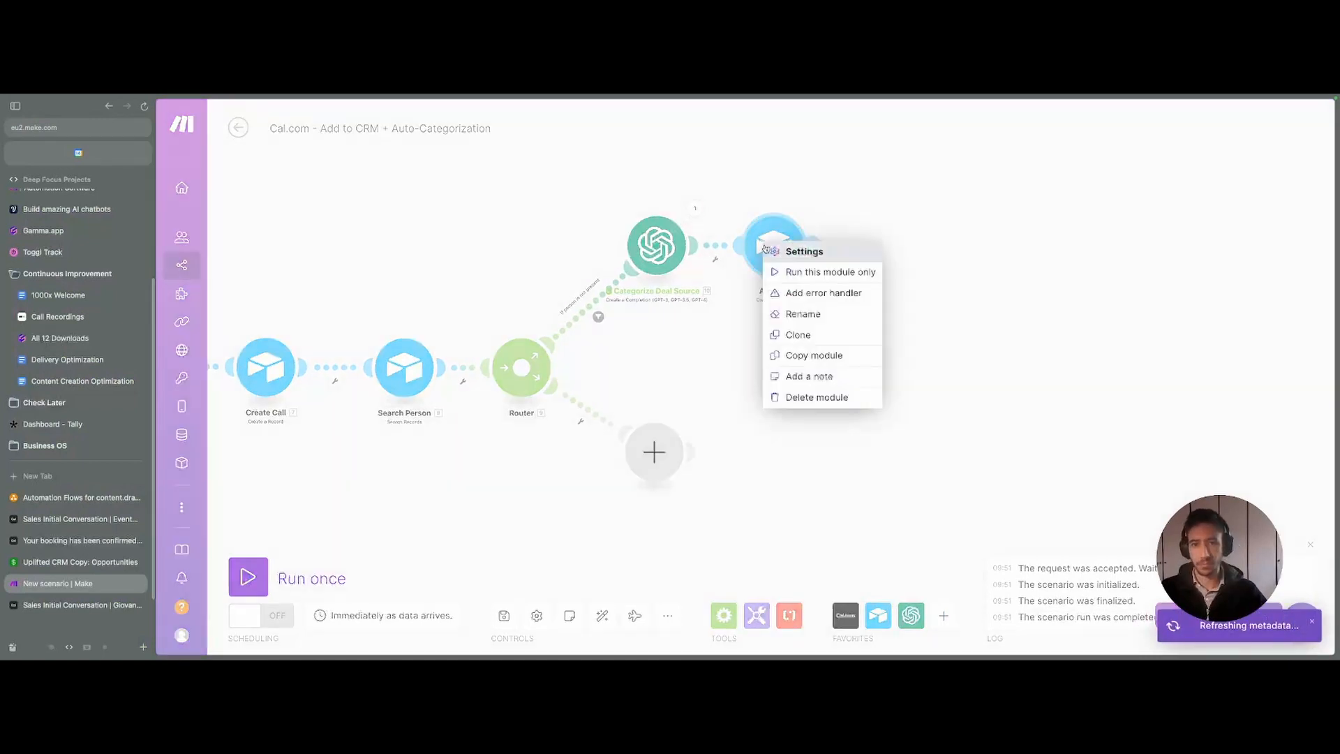
pyautogui.click(803, 314)
pyautogui.write('Create')
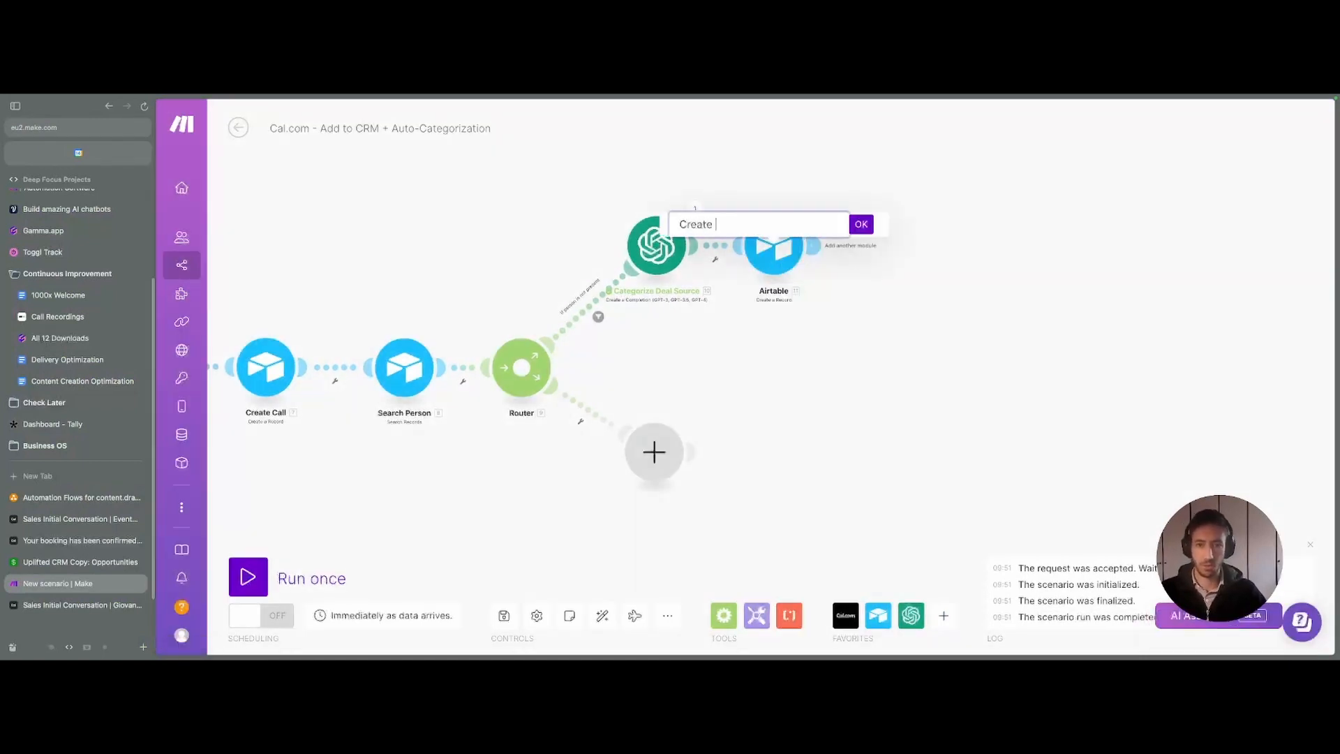
pyautogui.write(' Opportunity')
pyautogui.press('Return')
# - Clone Create Opportunity, link the copy after it, and rename it 'Create Person'
pyautogui.rightClick(712, 234)
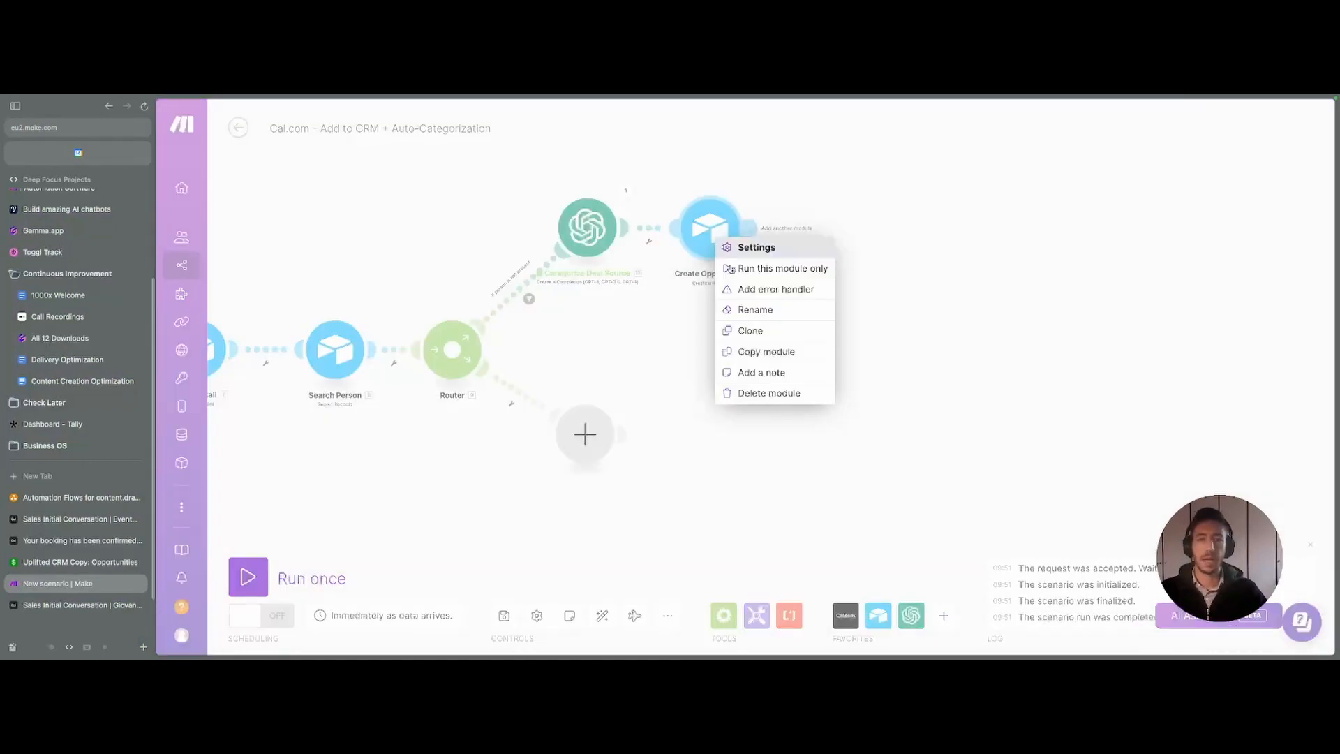
pyautogui.click(773, 336)
pyautogui.moveTo(740, 259); pyautogui.dragTo(827, 231)
pyautogui.rightClick(828, 232)
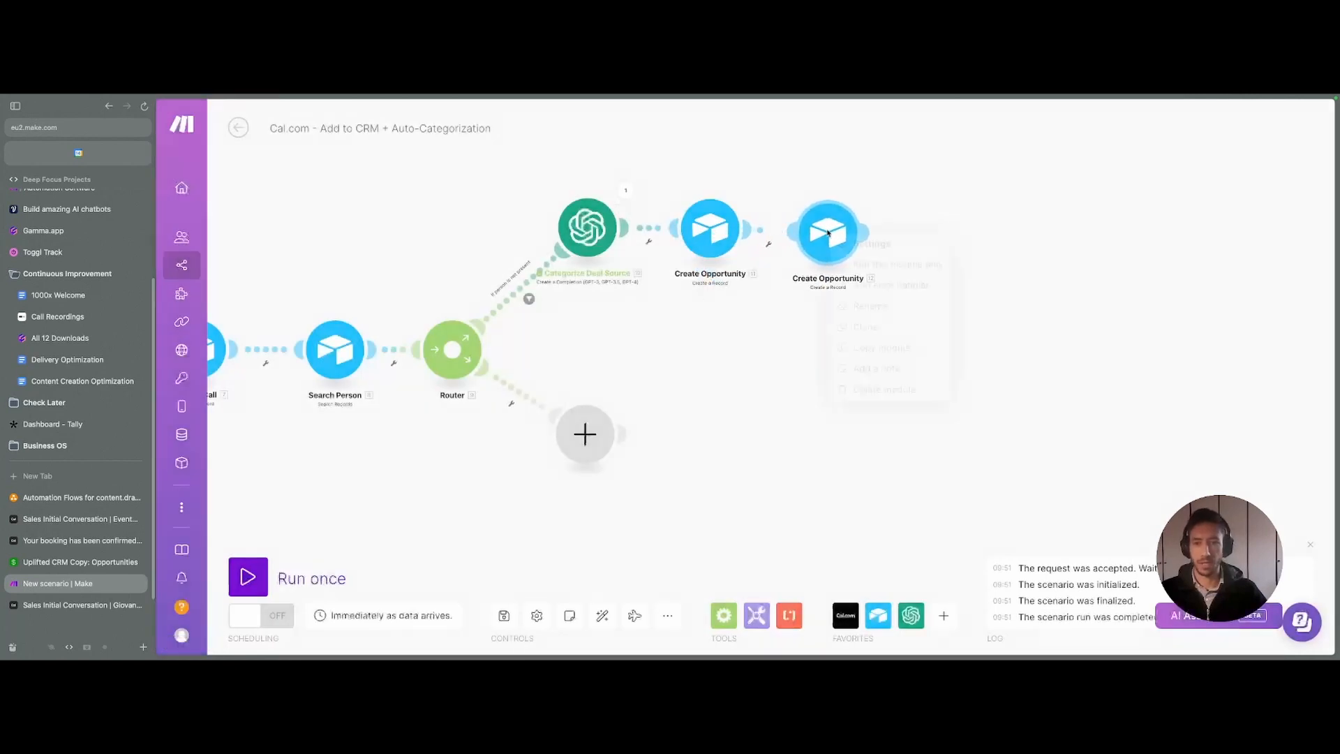
pyautogui.click(856, 308)
pyautogui.doubleClick(803, 212)
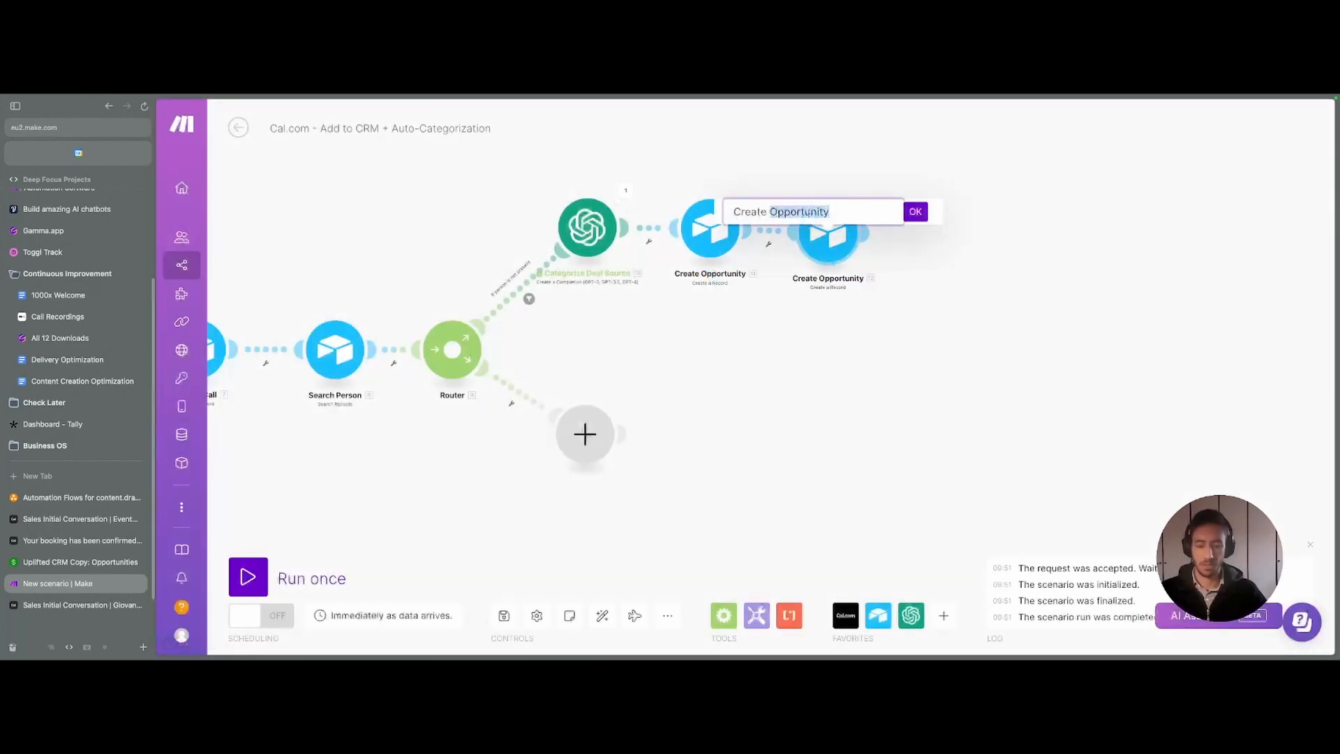
pyautogui.write('Person')
pyautogui.click(829, 232)
pyautogui.click(986, 263)
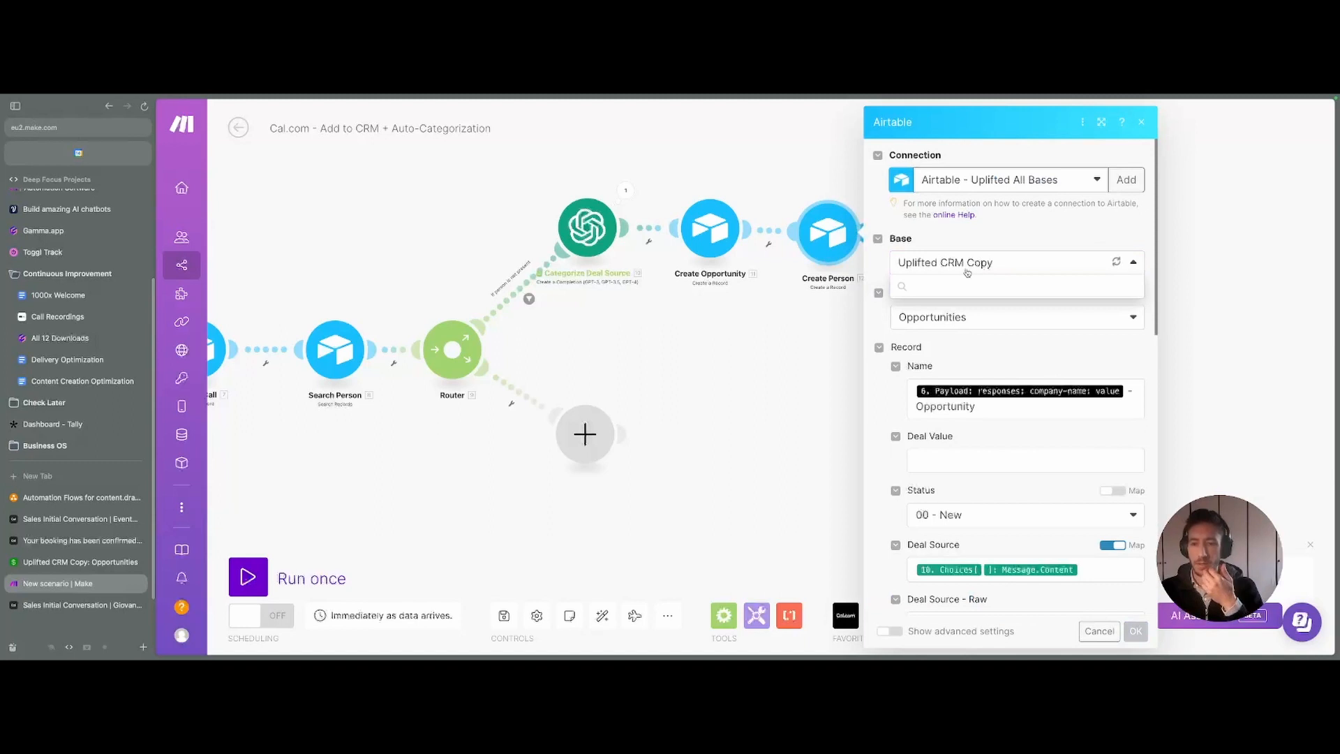
# - Point Create Person at the People table and map the attendee's email into Email
pyautogui.click(965, 317)
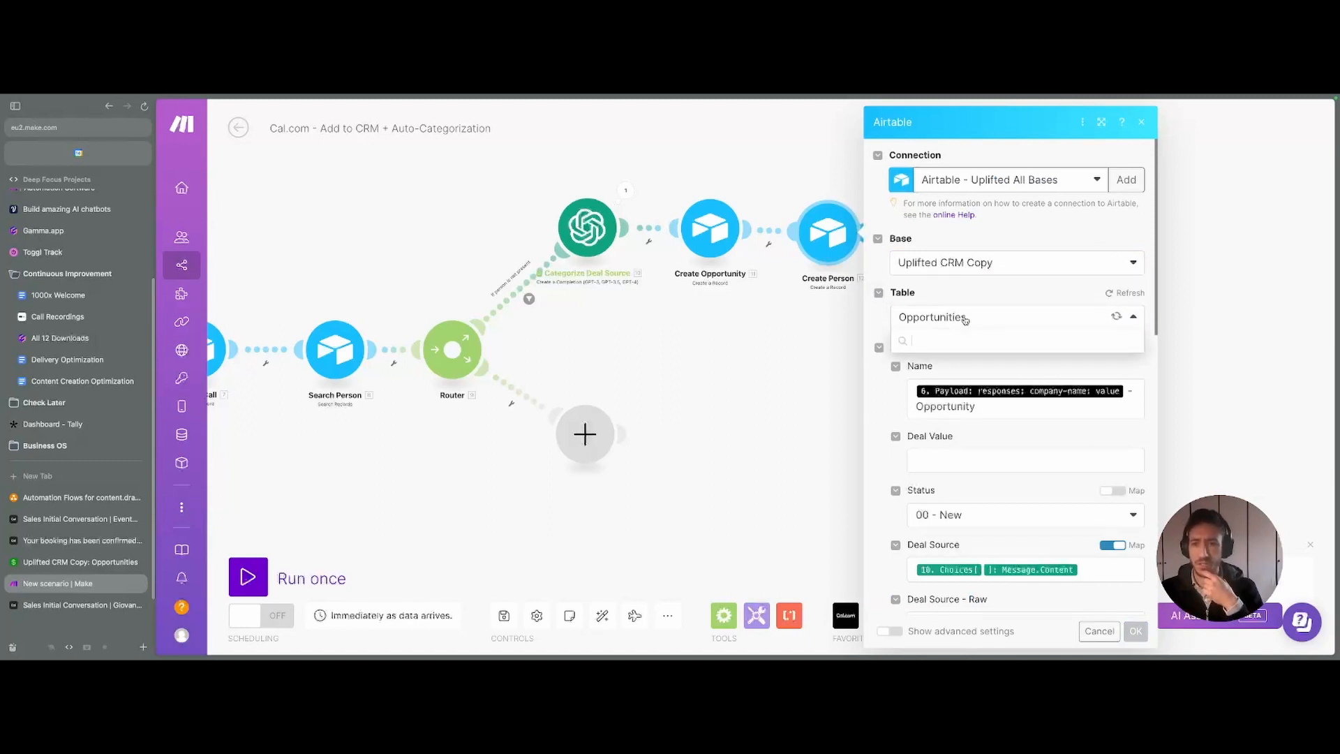
pyautogui.click(949, 385)
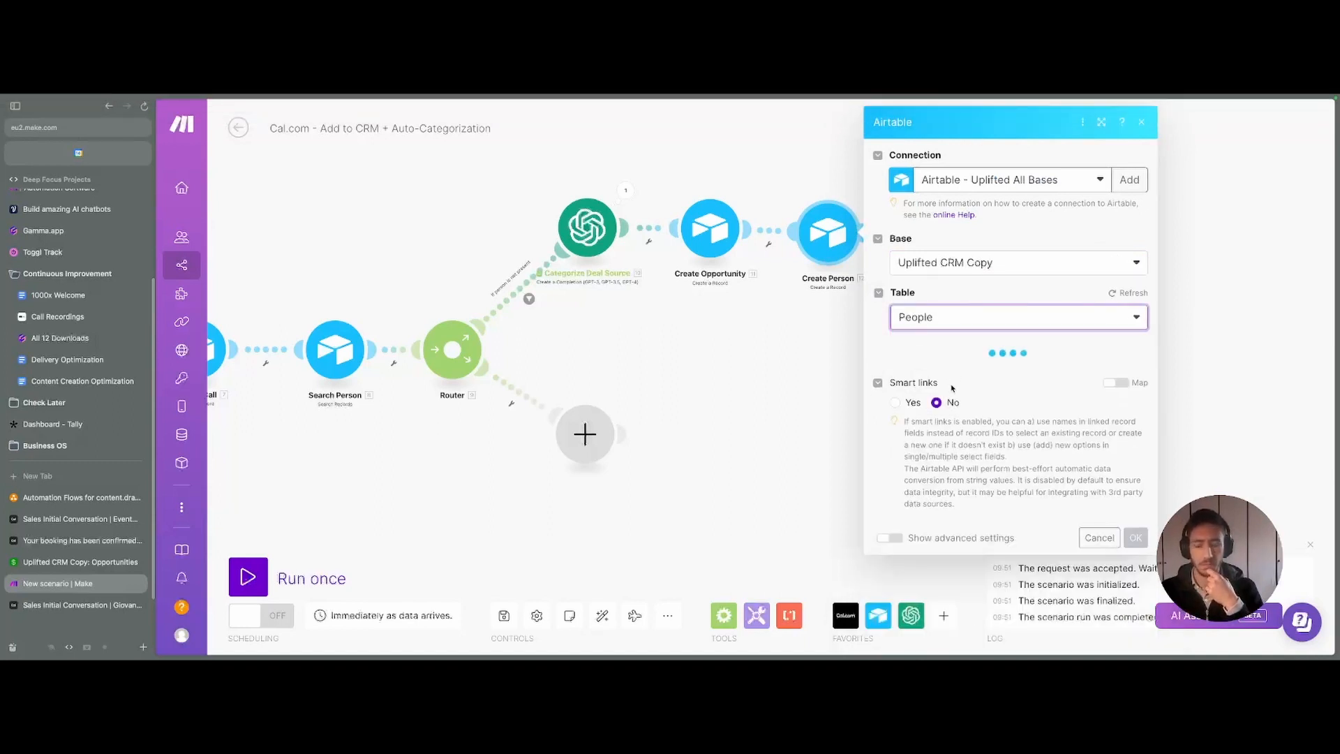
pyautogui.click(950, 388)
pyautogui.scroll(-15, 791, 356)
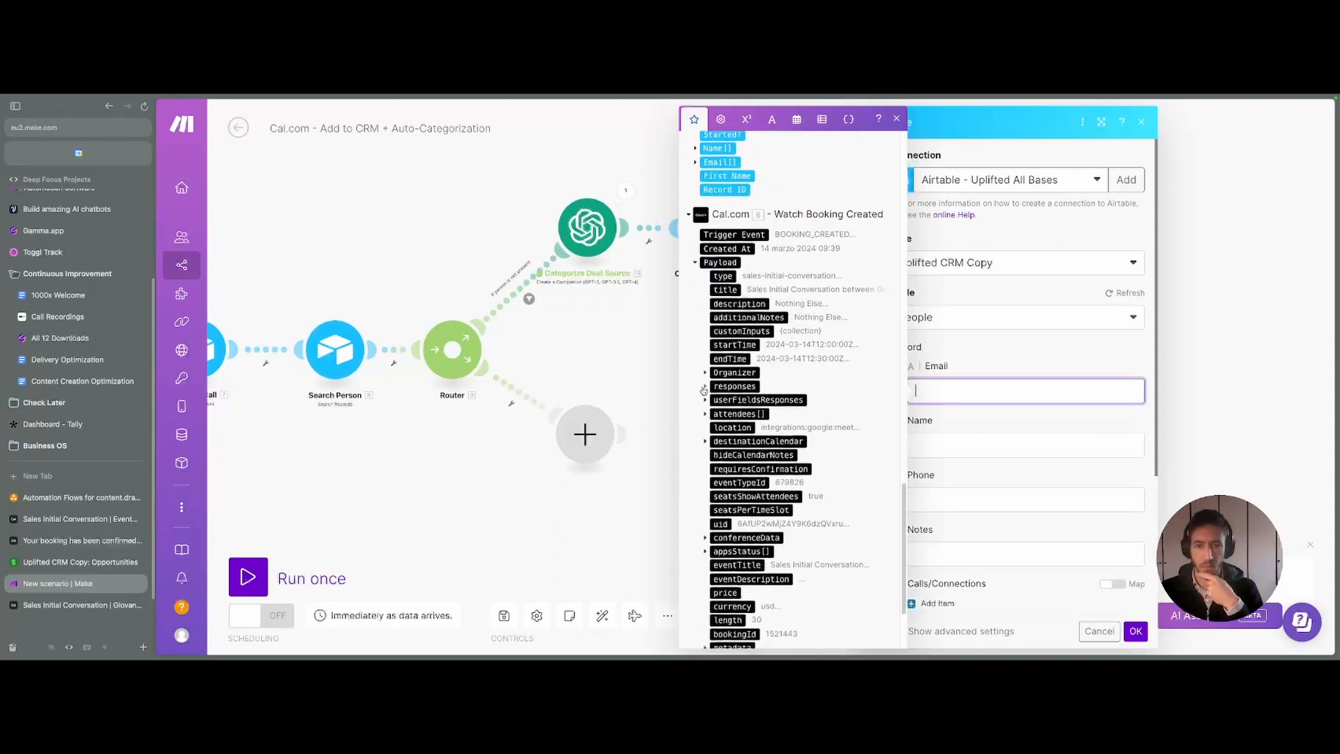
pyautogui.click(706, 414)
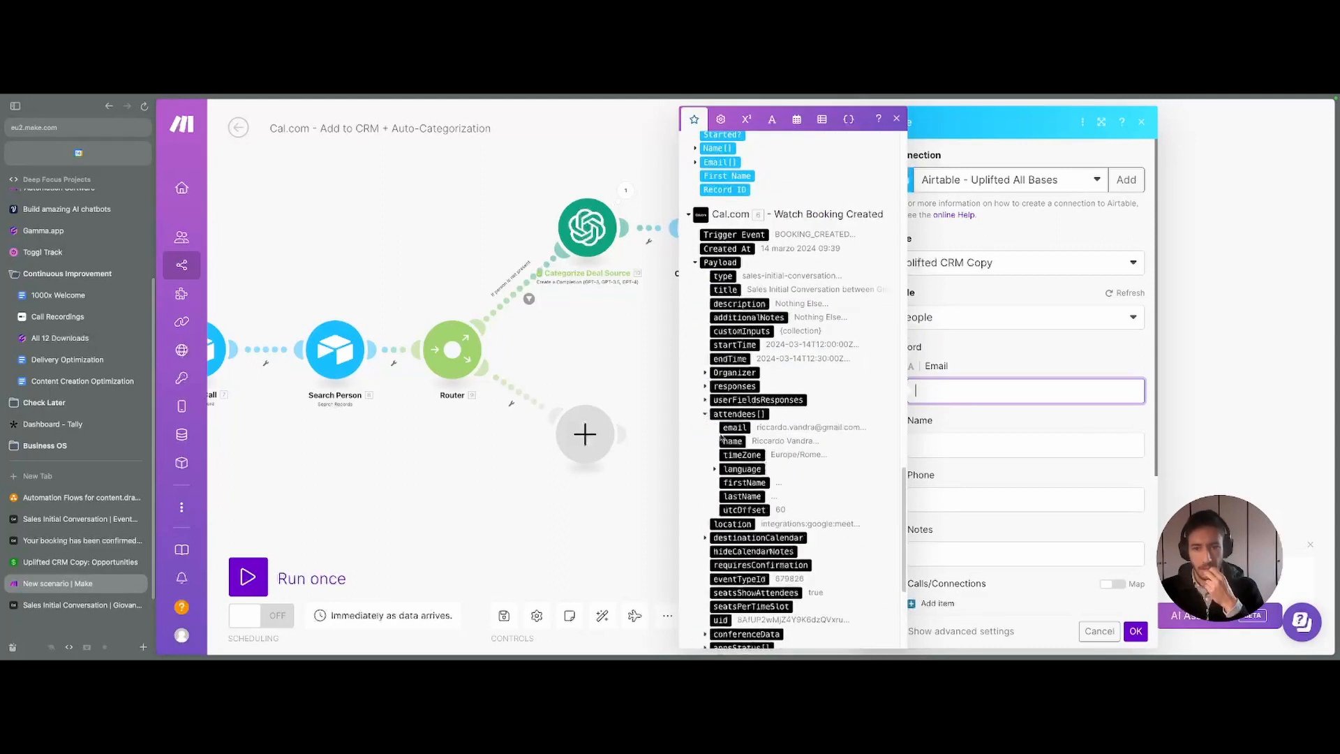
pyautogui.click(722, 438)
# - Map the attendee's name into Name, leaving Phone empty
pyautogui.press('Tab')
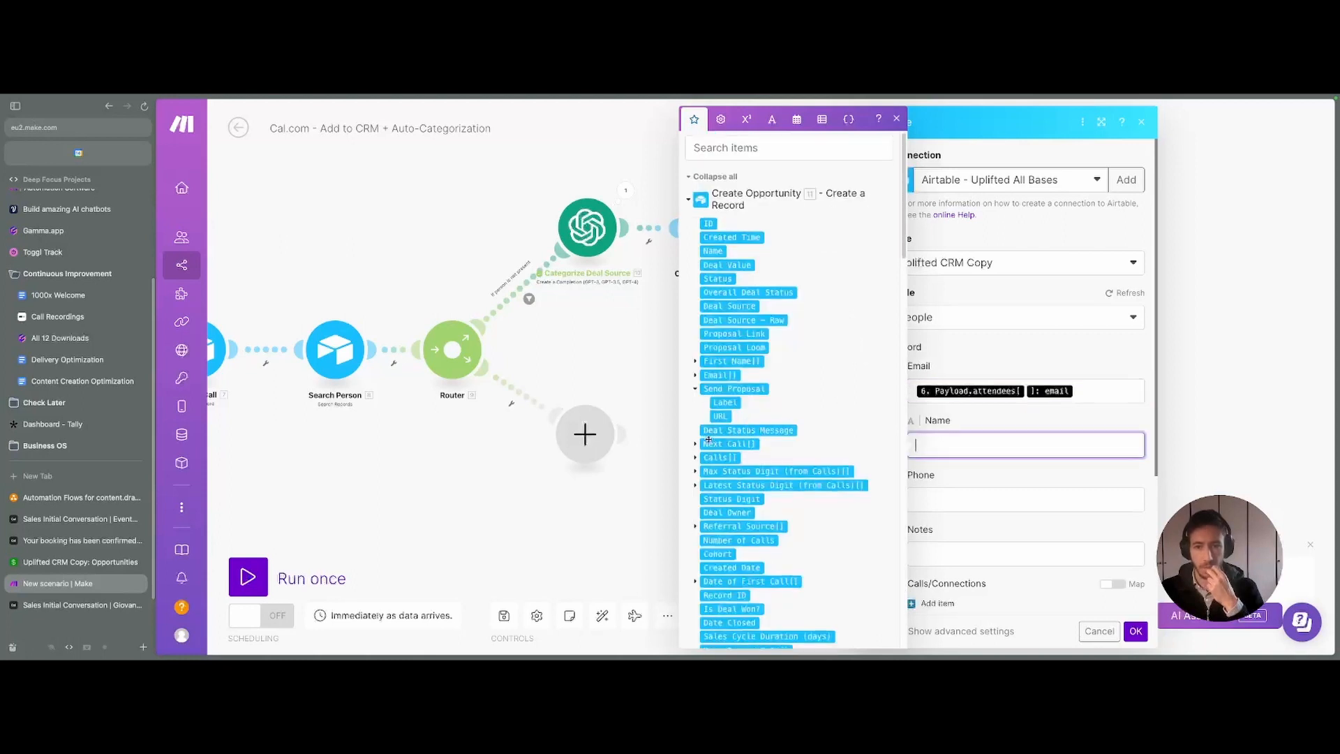
pyautogui.scroll(-15, 719, 433)
pyautogui.click(722, 473)
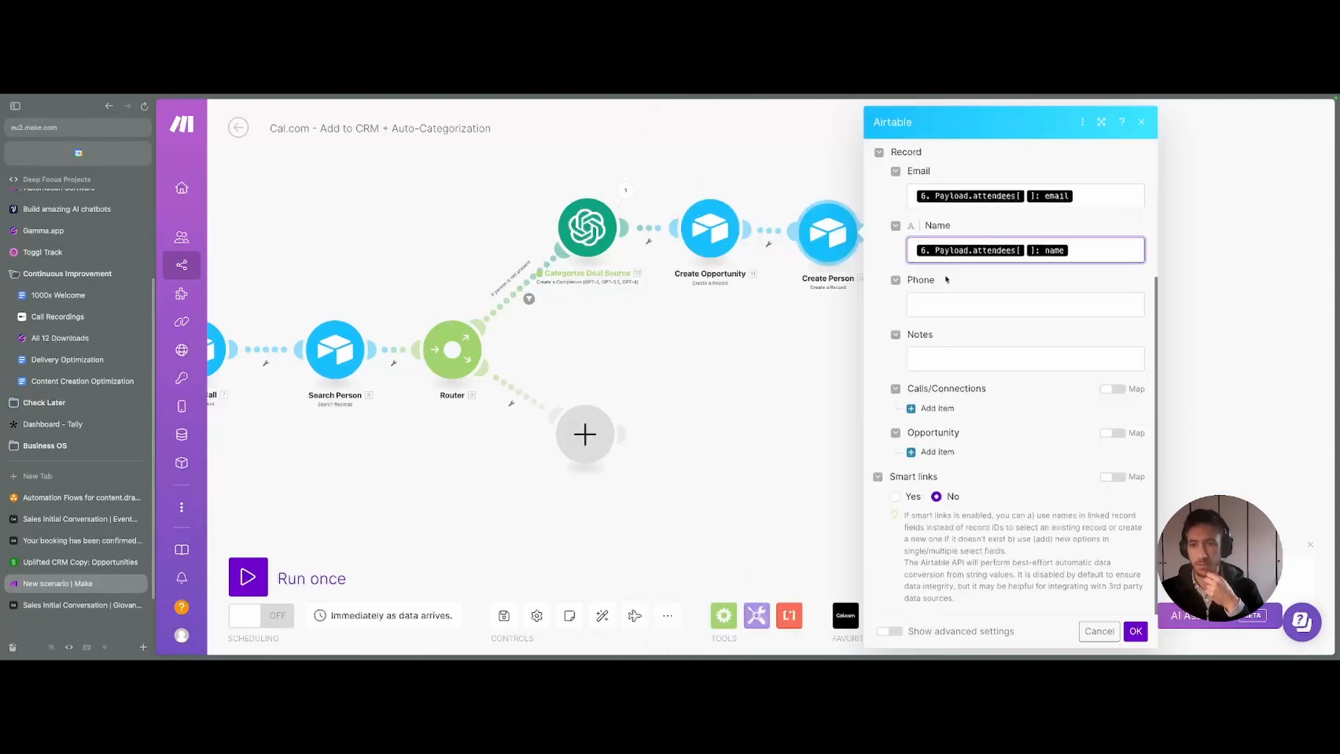
pyautogui.click(1009, 300)
pyautogui.press('Tab')
pyautogui.click(1008, 300)
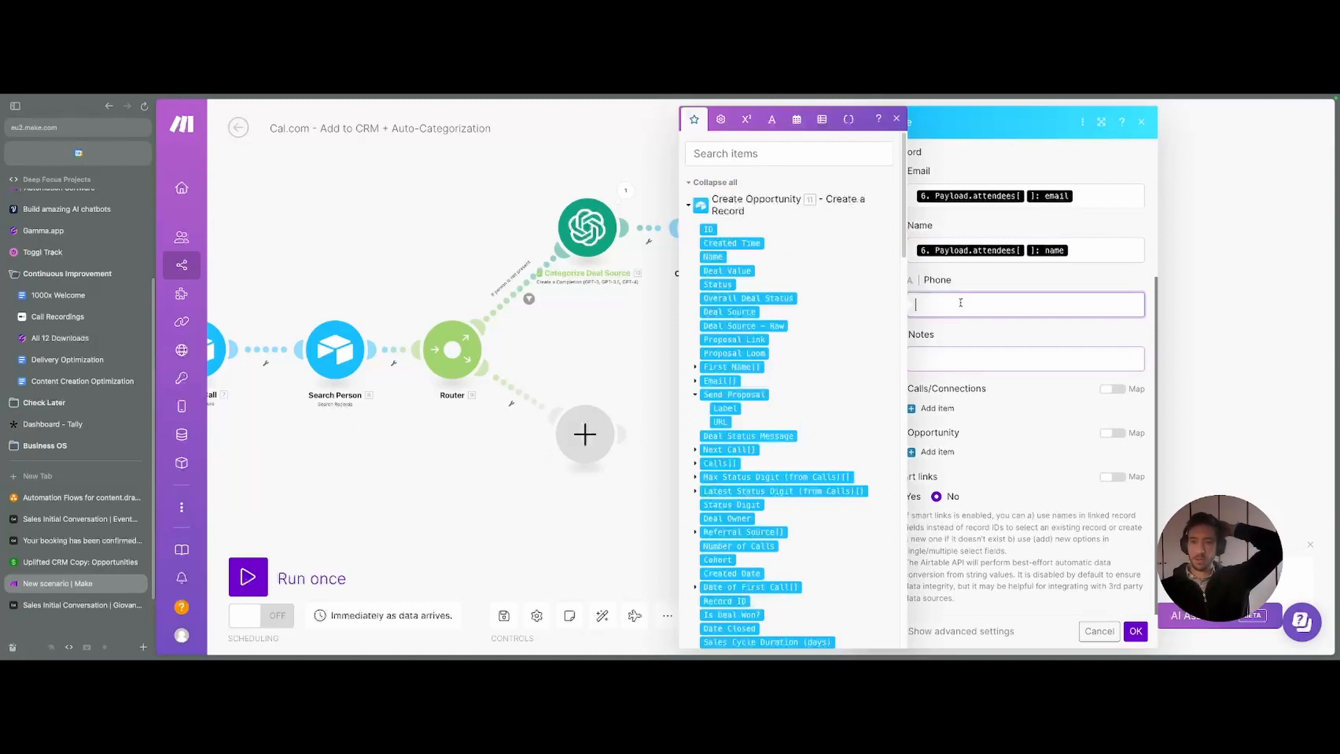
pyautogui.click(897, 118)
# - Link the person to the new call using Create Call's record ID
pyautogui.click(937, 417)
pyautogui.click(956, 443)
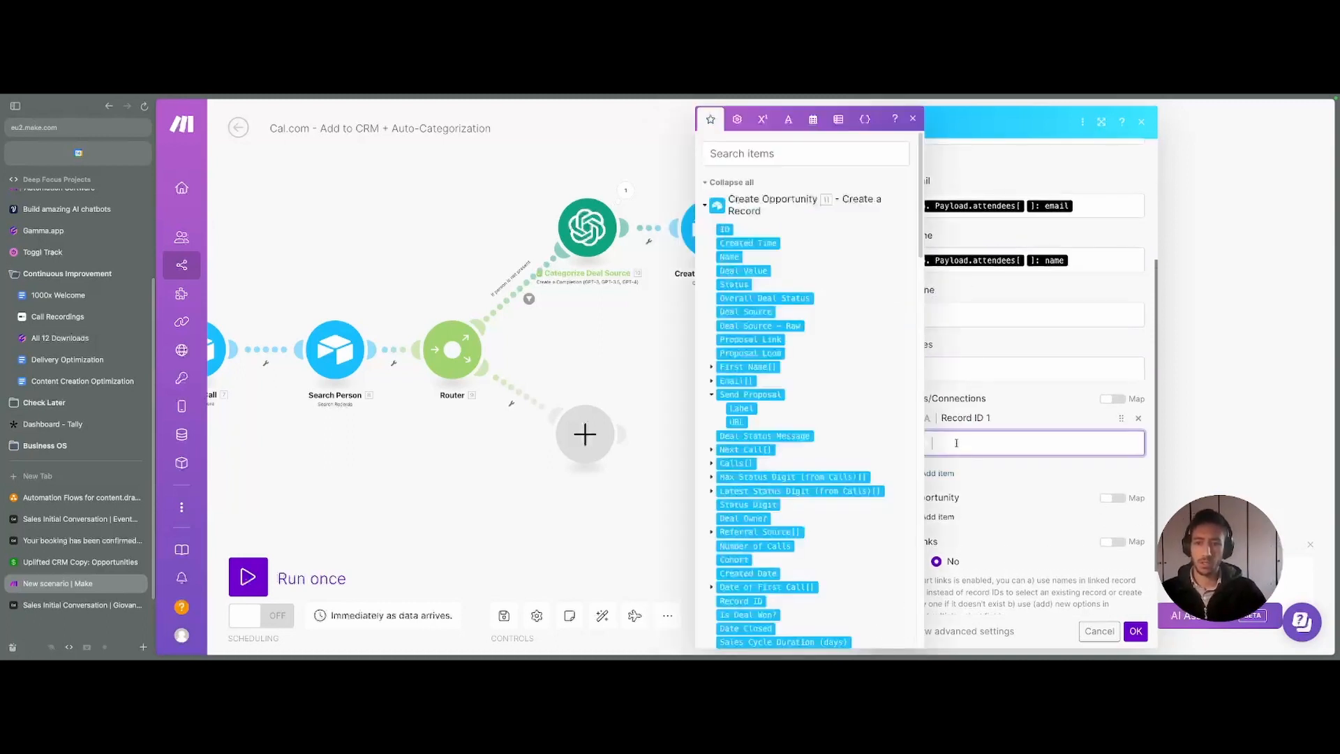
pyautogui.scroll(-7, 761, 229)
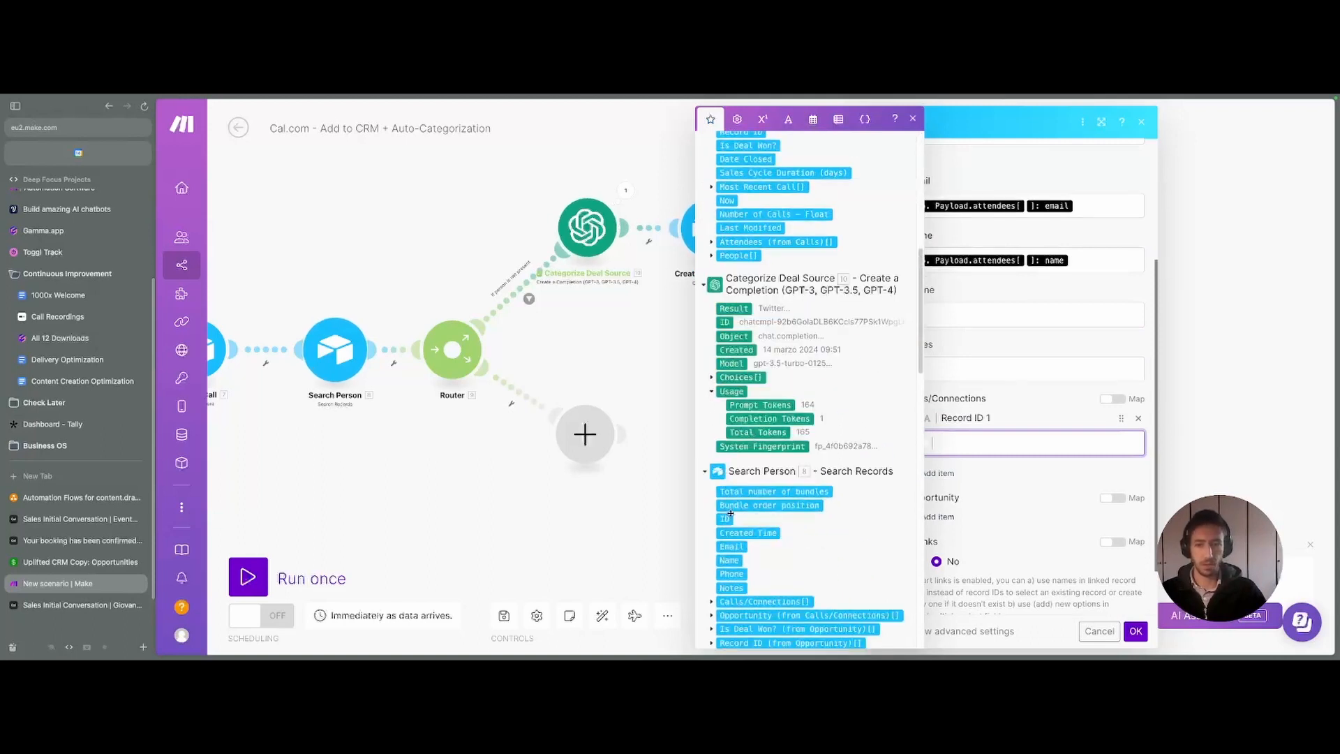
pyautogui.scroll(-5, 730, 514)
pyautogui.click(724, 388)
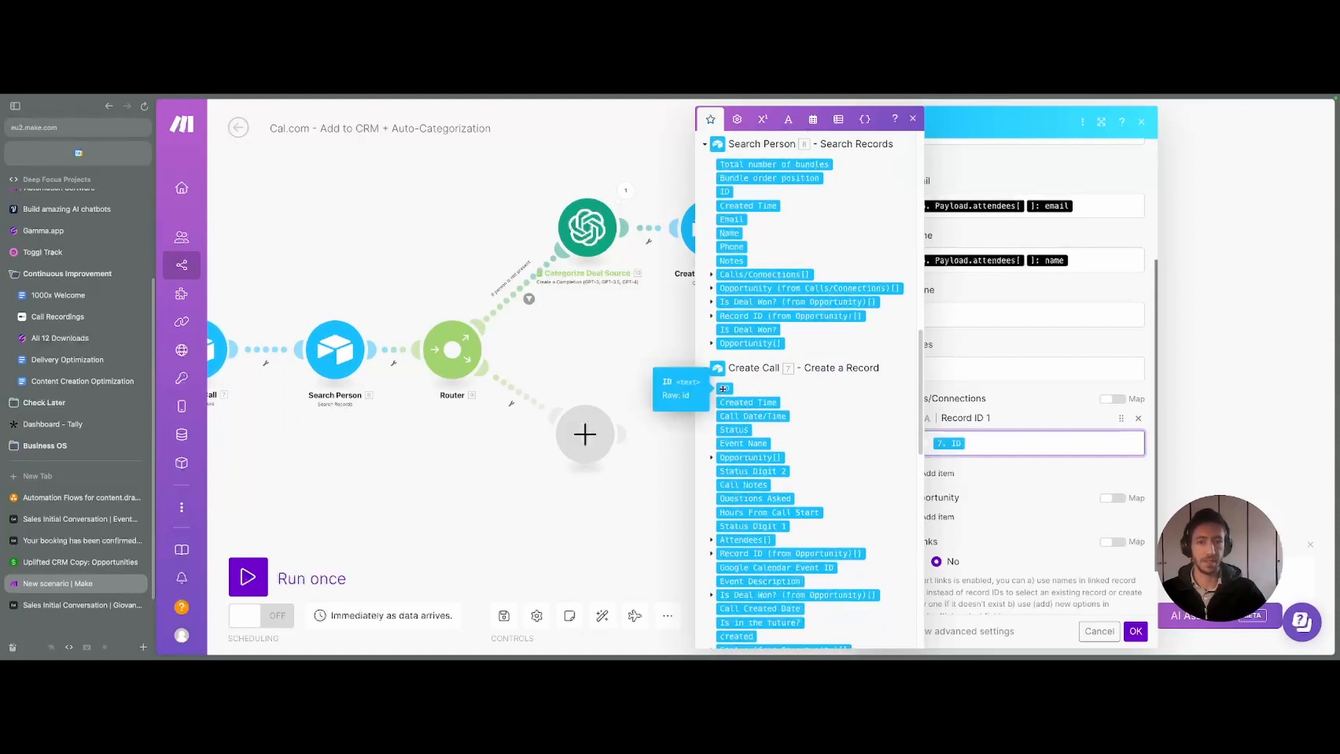
pyautogui.click(995, 478)
# - Link the person to the new opportunity using Create Opportunity's record ID
pyautogui.click(935, 517)
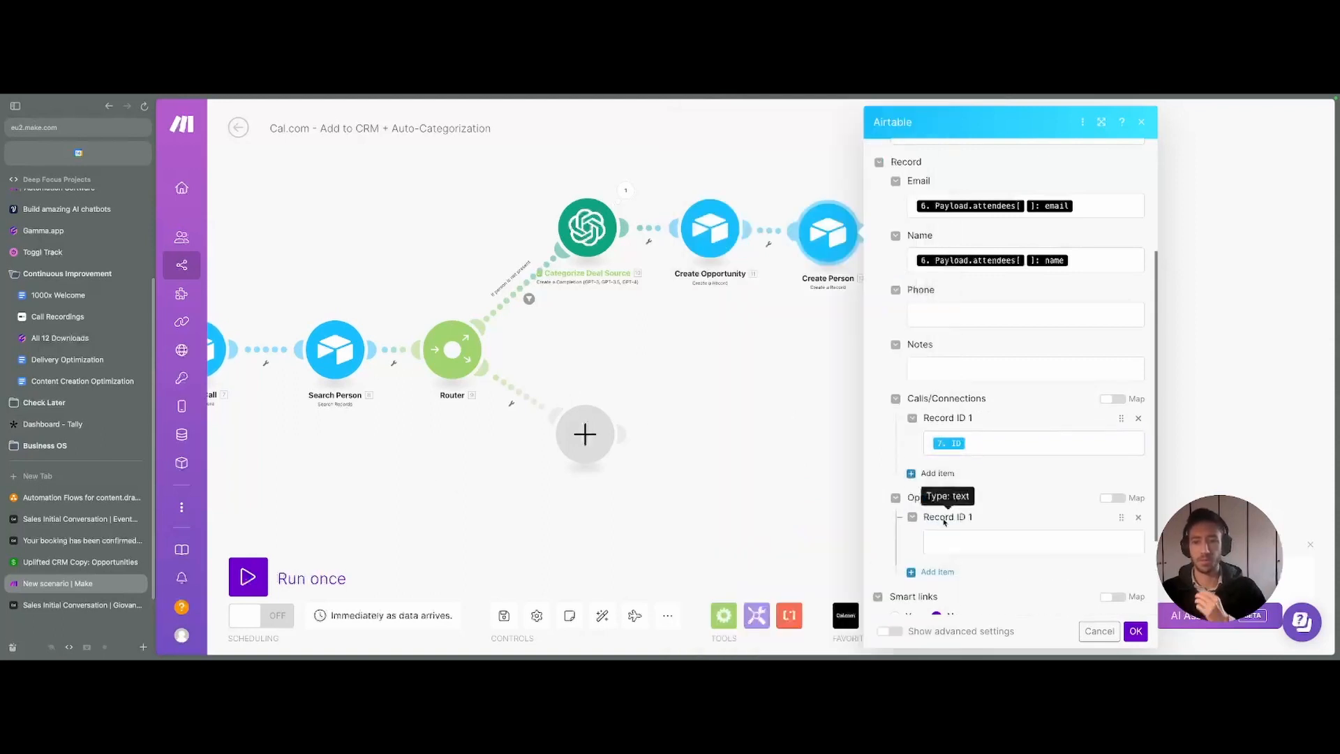
pyautogui.click(969, 540)
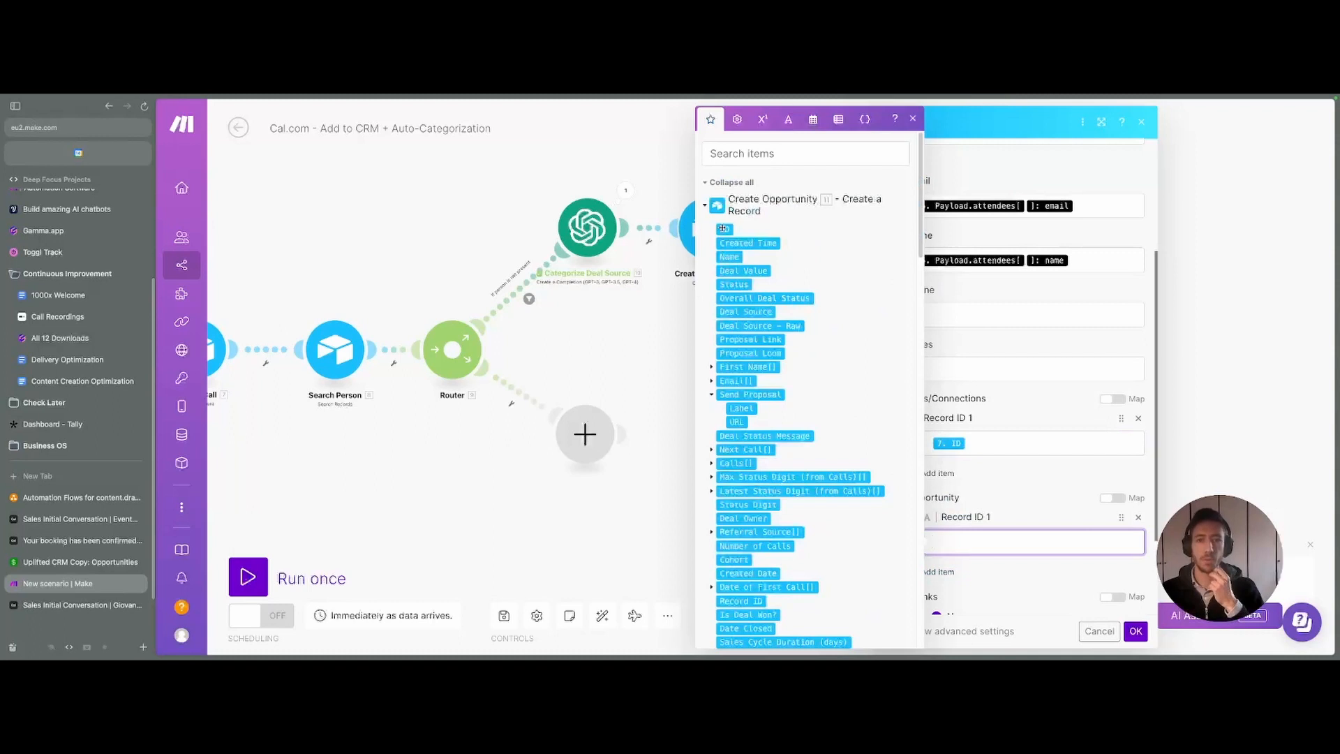
pyautogui.click(725, 229)
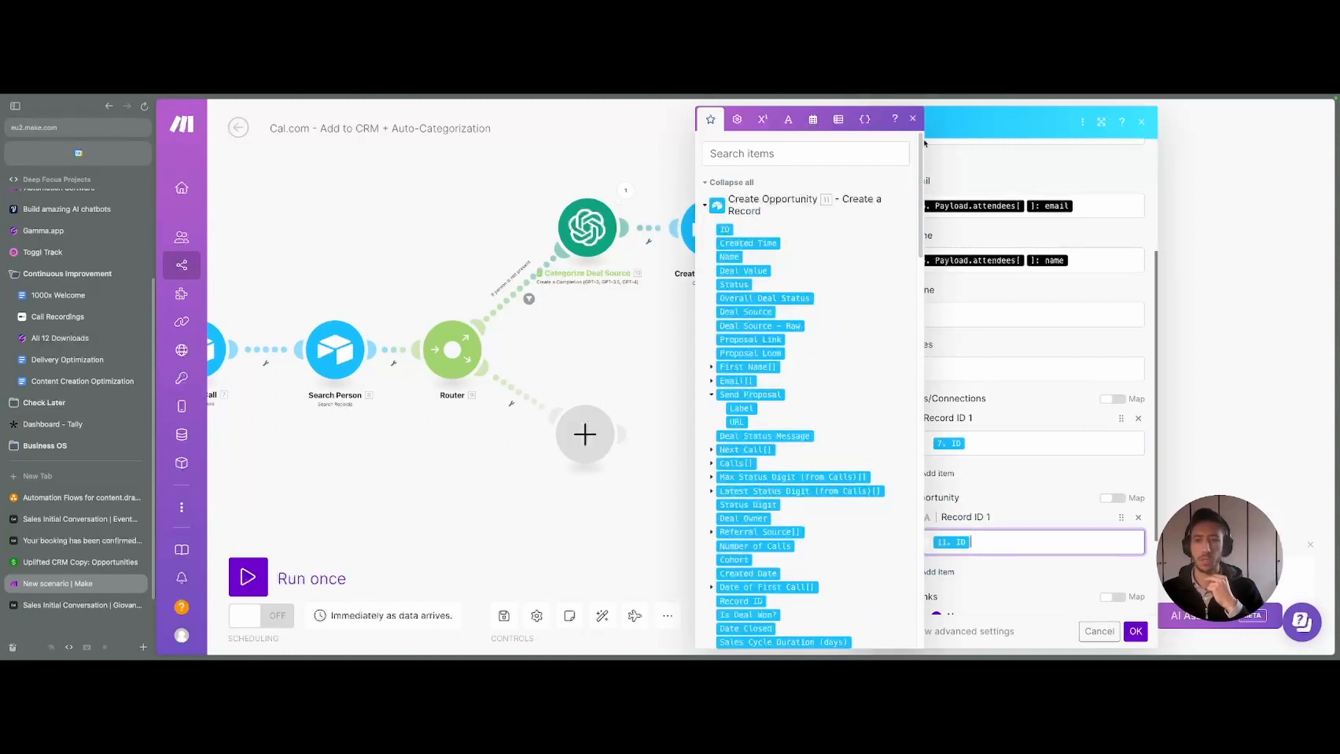
pyautogui.click(912, 117)
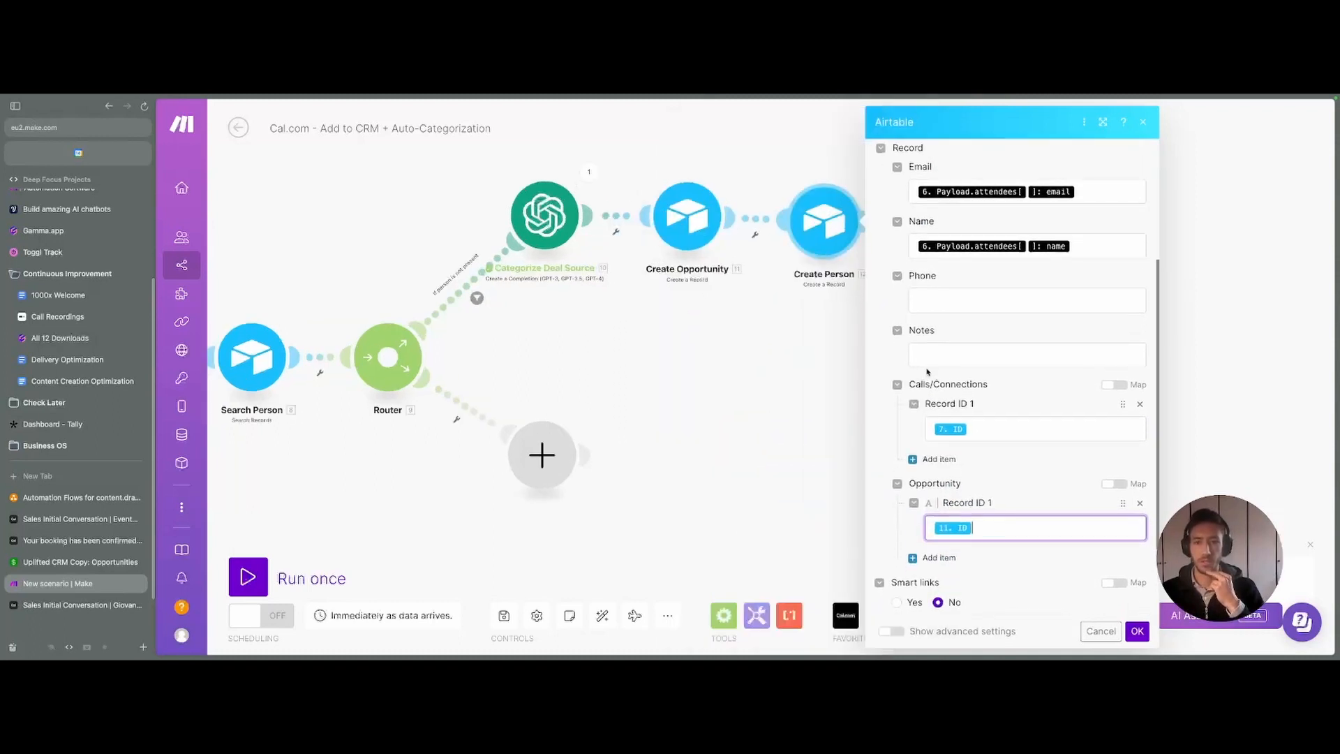
pyautogui.scroll(-5, 747, 414)
pyautogui.scroll(-2, 906, 393)
pyautogui.scroll(4, 907, 392)
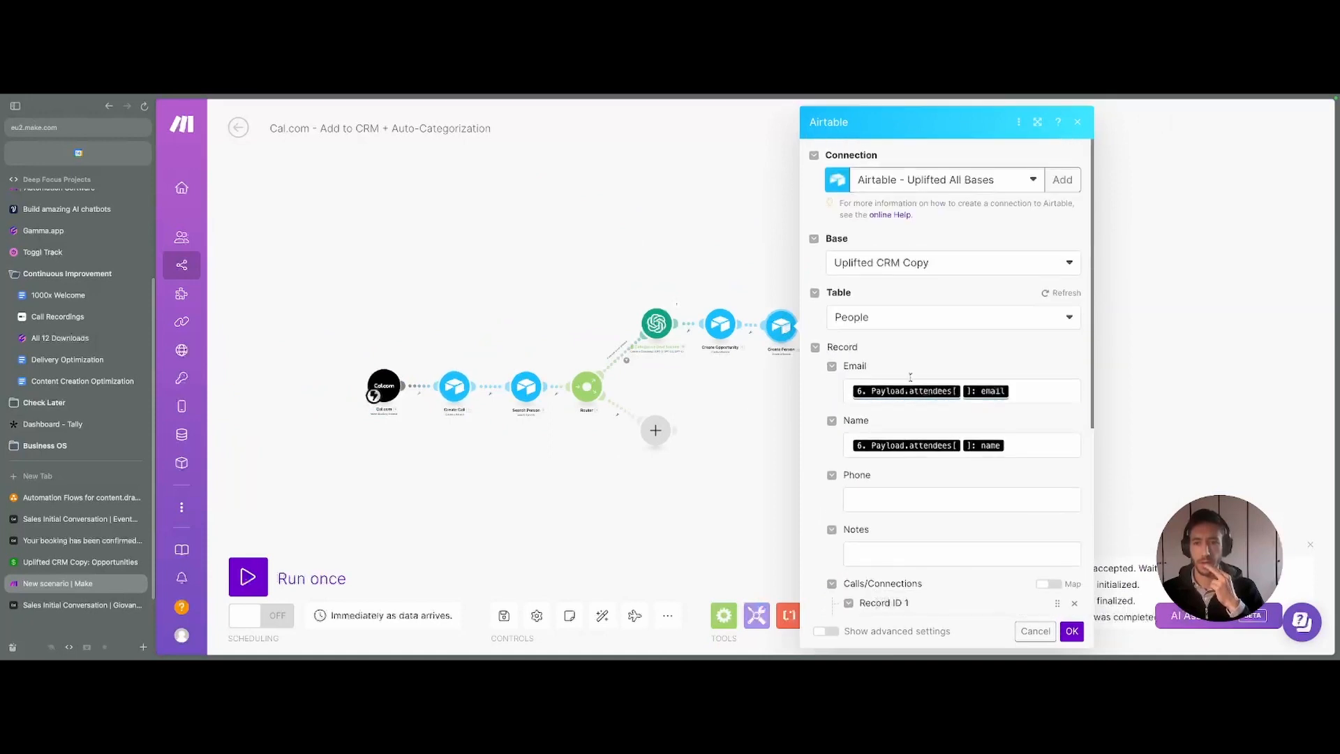
pyautogui.scroll(-4, 942, 466)
pyautogui.scroll(-1, 949, 478)
# - Save Create Person and begin setting up a filter on the Router's empty route
pyautogui.click(1070, 630)
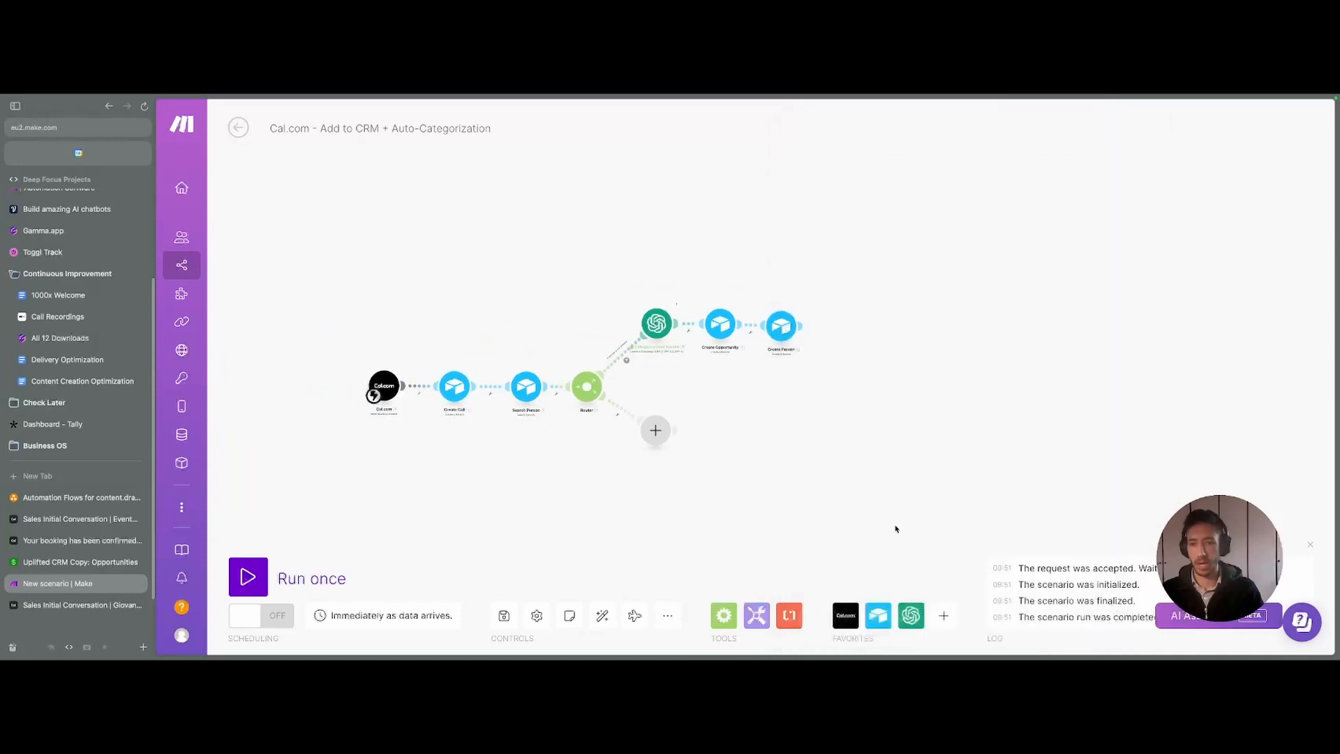
pyautogui.scroll(-2, 816, 413)
pyautogui.scroll(3, 772, 338)
pyautogui.scroll(-2, 779, 218)
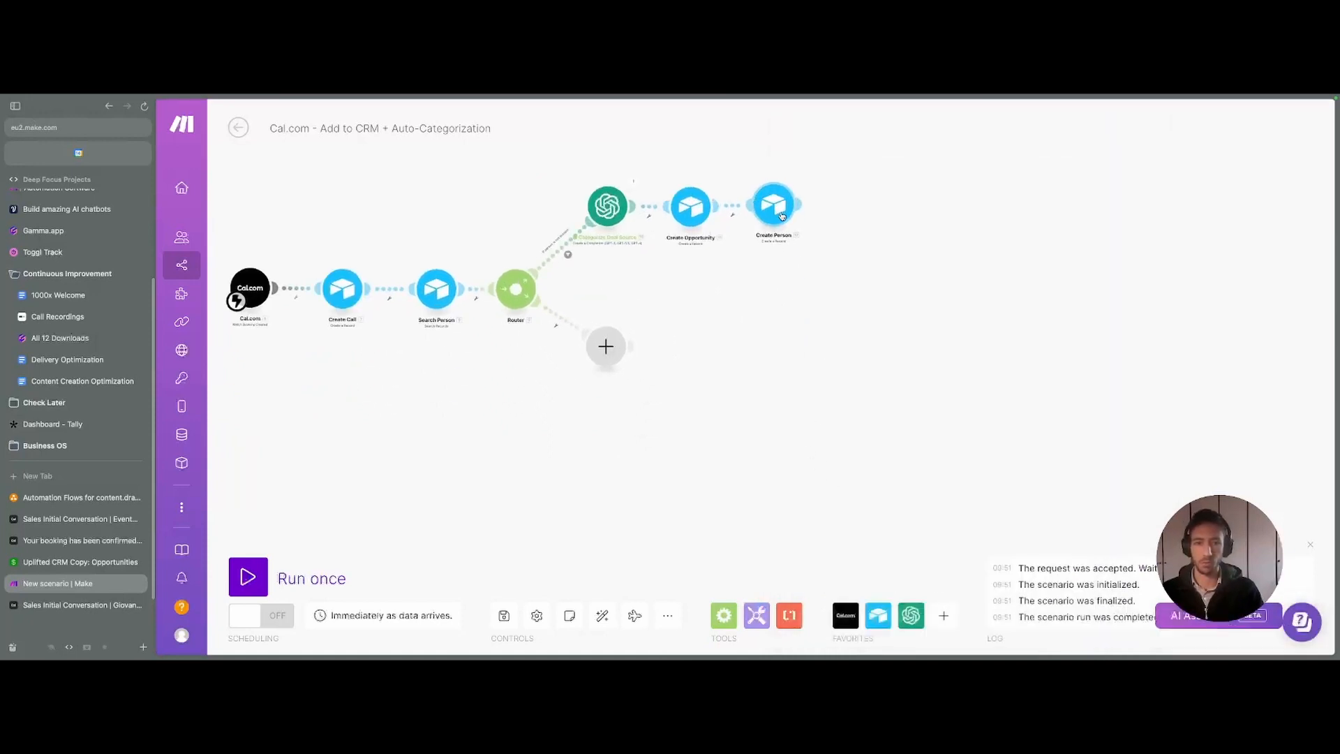
pyautogui.moveTo(774, 324); pyautogui.dragTo(826, 318)
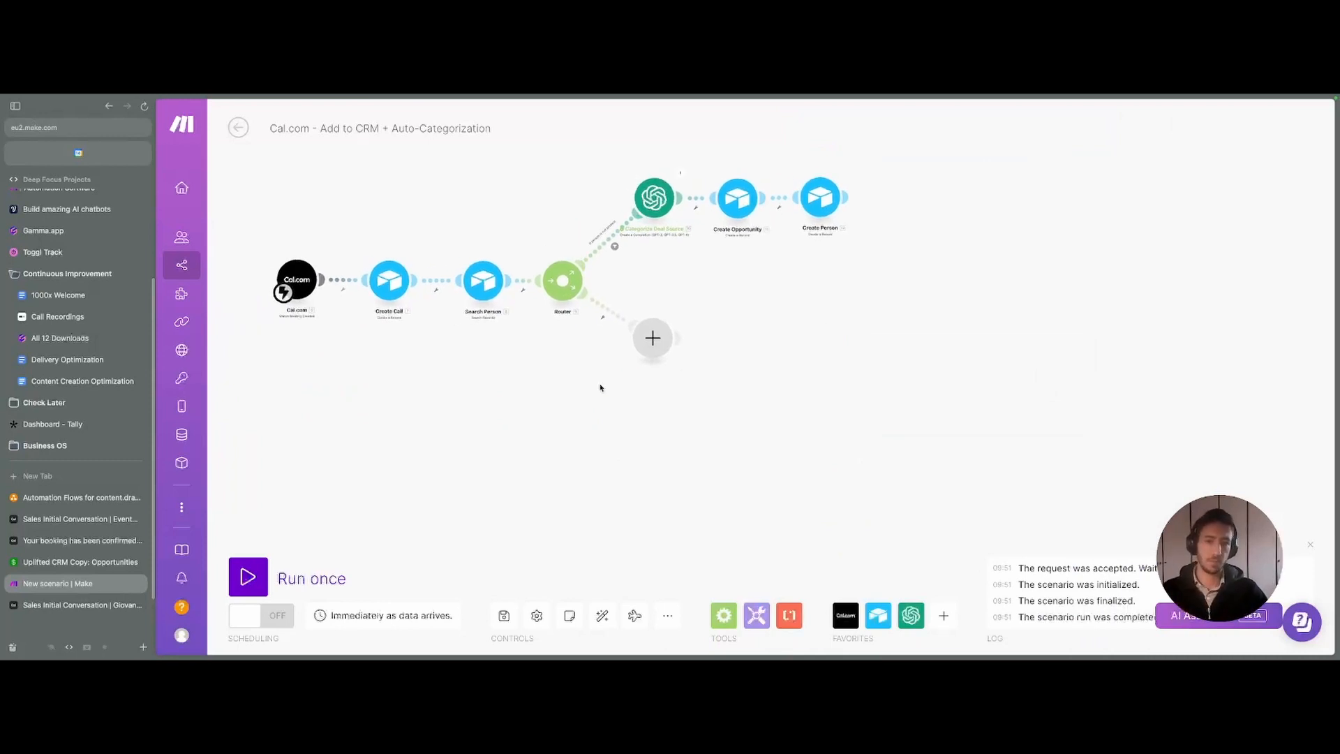
pyautogui.click(603, 319)
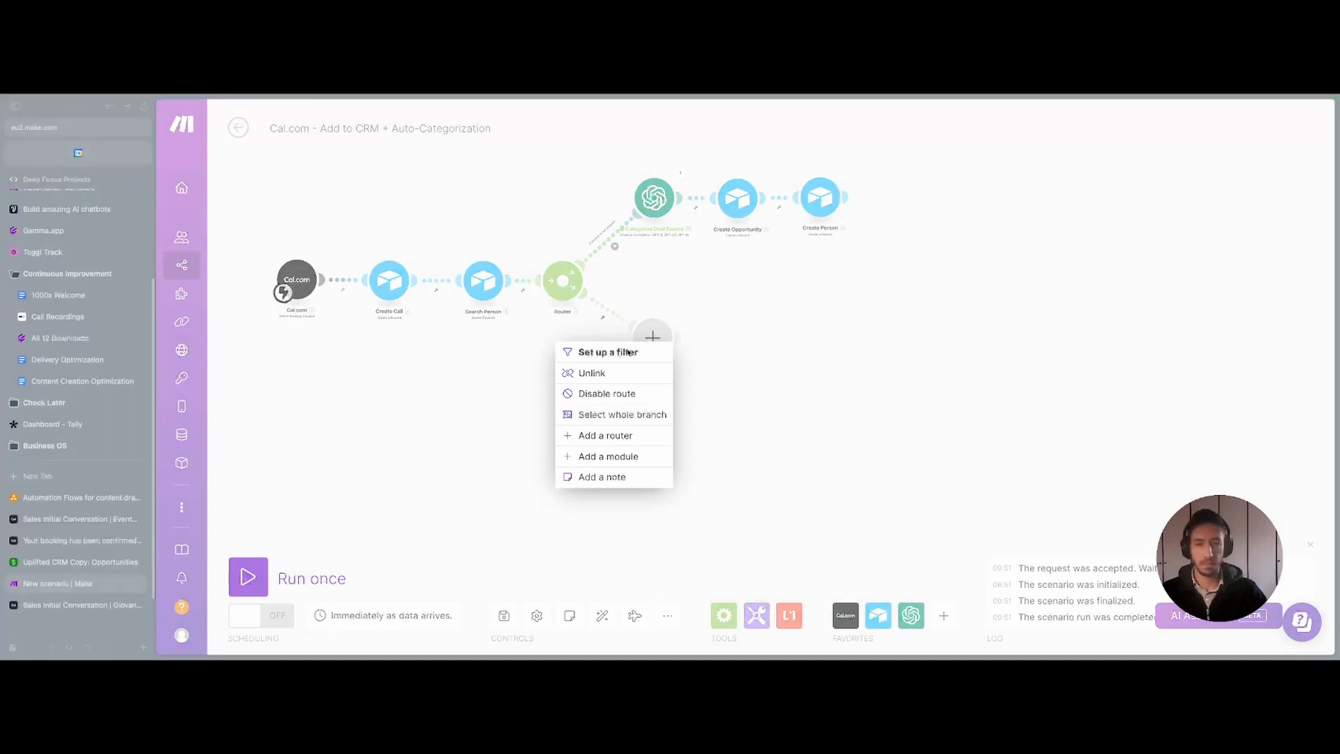
pyautogui.click(625, 353)
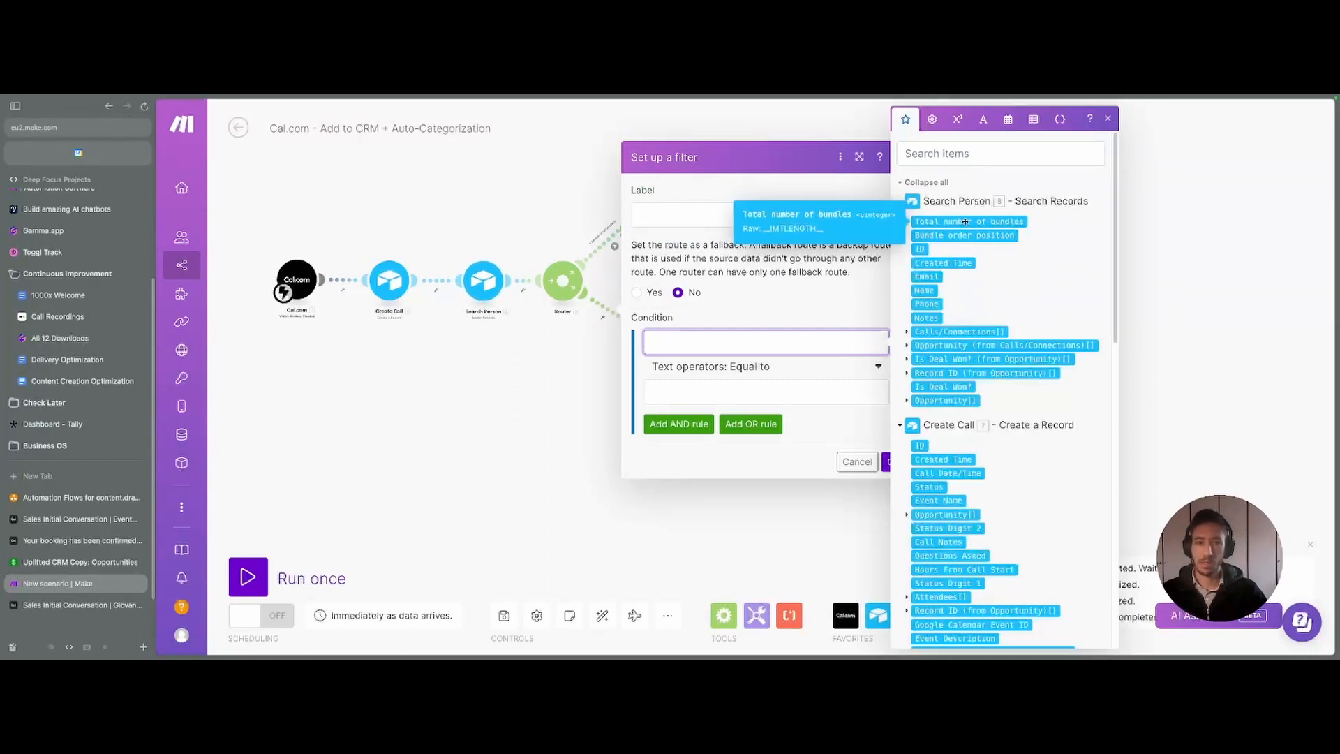
# - Make the 'If Person is found' filter pass when Search Person's bundle count is numerically not equal to 0
pyautogui.click(970, 221)
pyautogui.click(729, 368)
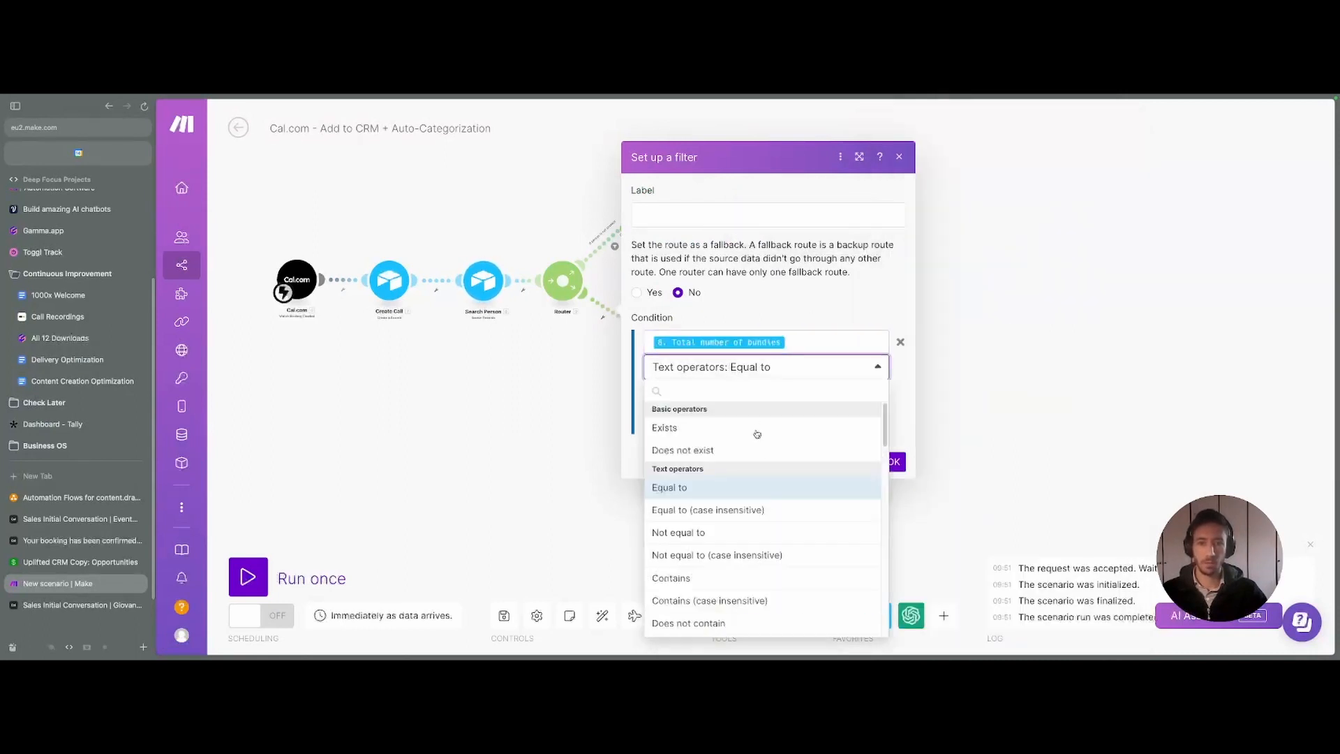
pyautogui.scroll(-5, 737, 499)
pyautogui.scroll(-5, 737, 499)
pyautogui.scroll(3, 707, 445)
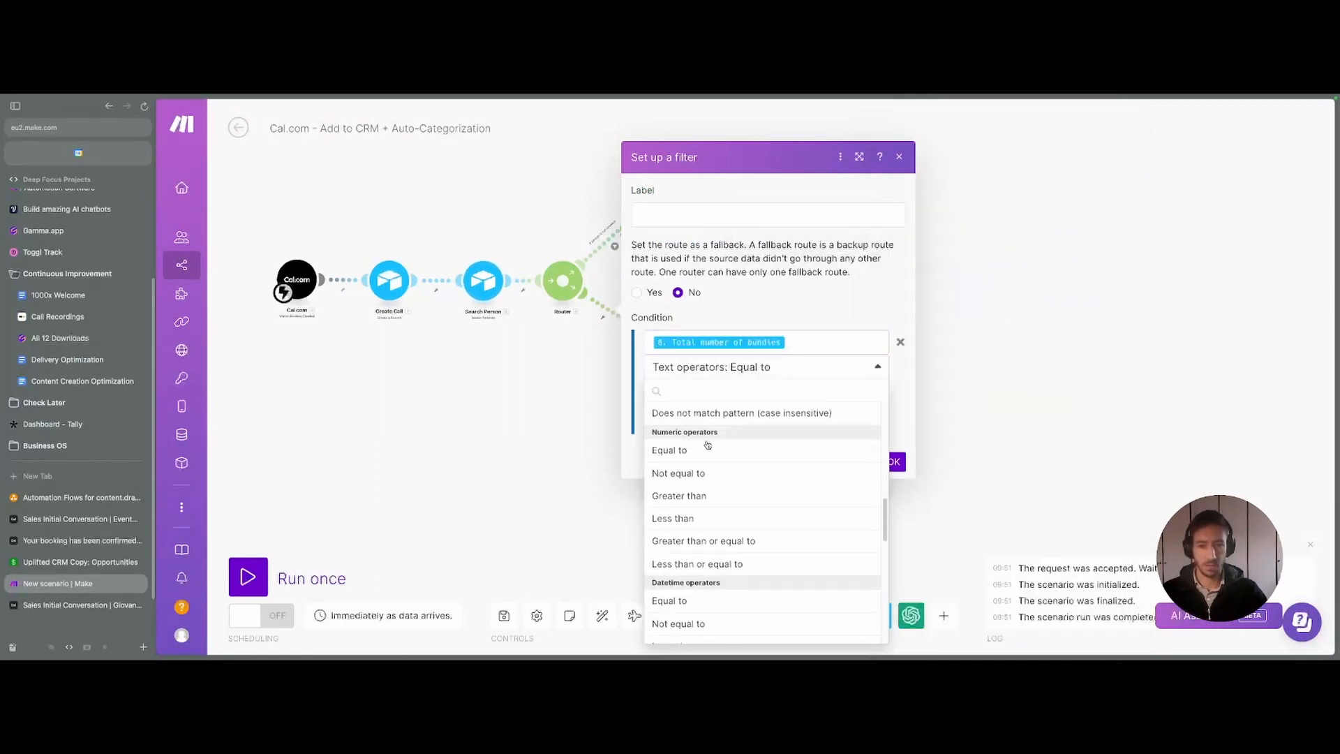
pyautogui.click(698, 473)
pyautogui.click(685, 395)
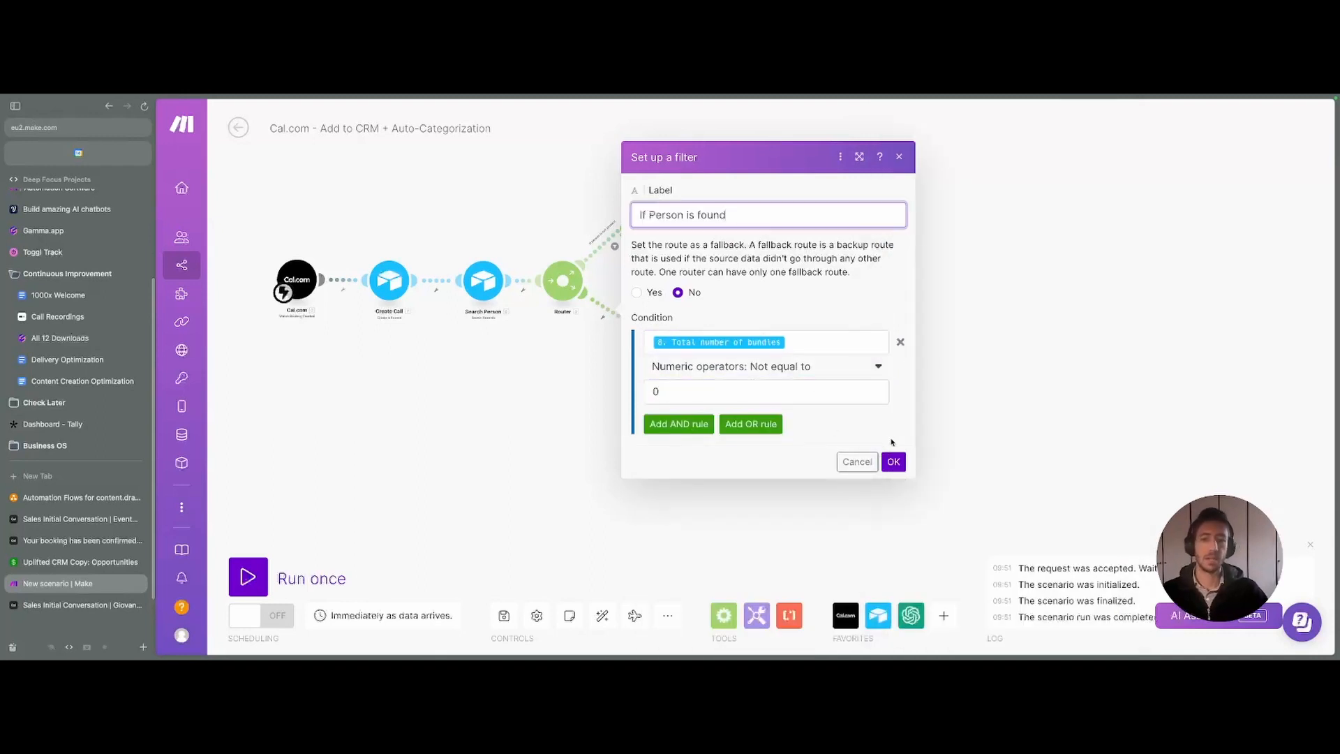
pyautogui.click(894, 461)
pyautogui.scroll(5, 655, 395)
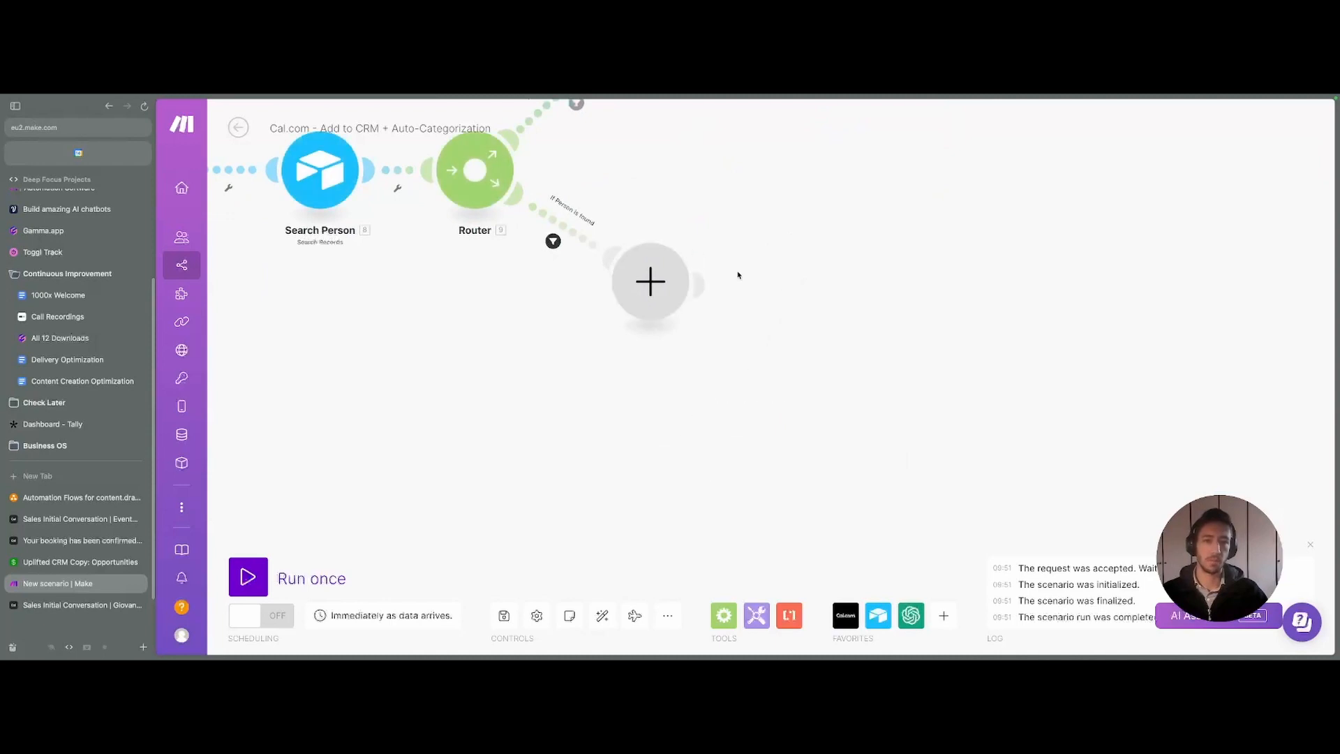
pyautogui.moveTo(719, 250); pyautogui.dragTo(800, 473)
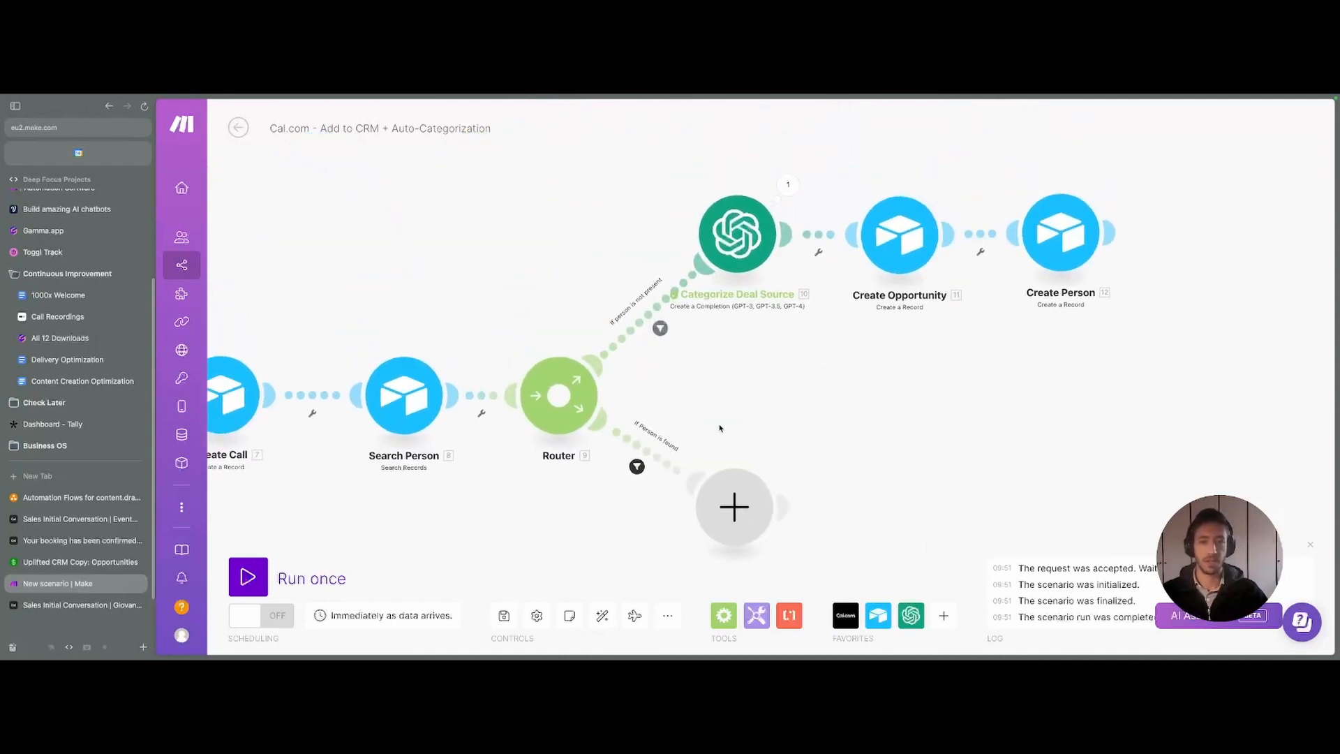
pyautogui.moveTo(732, 439)
pyautogui.mouseDown()
pyautogui.moveTo(735, 398)
pyautogui.moveTo(732, 429)
pyautogui.mouseUp()
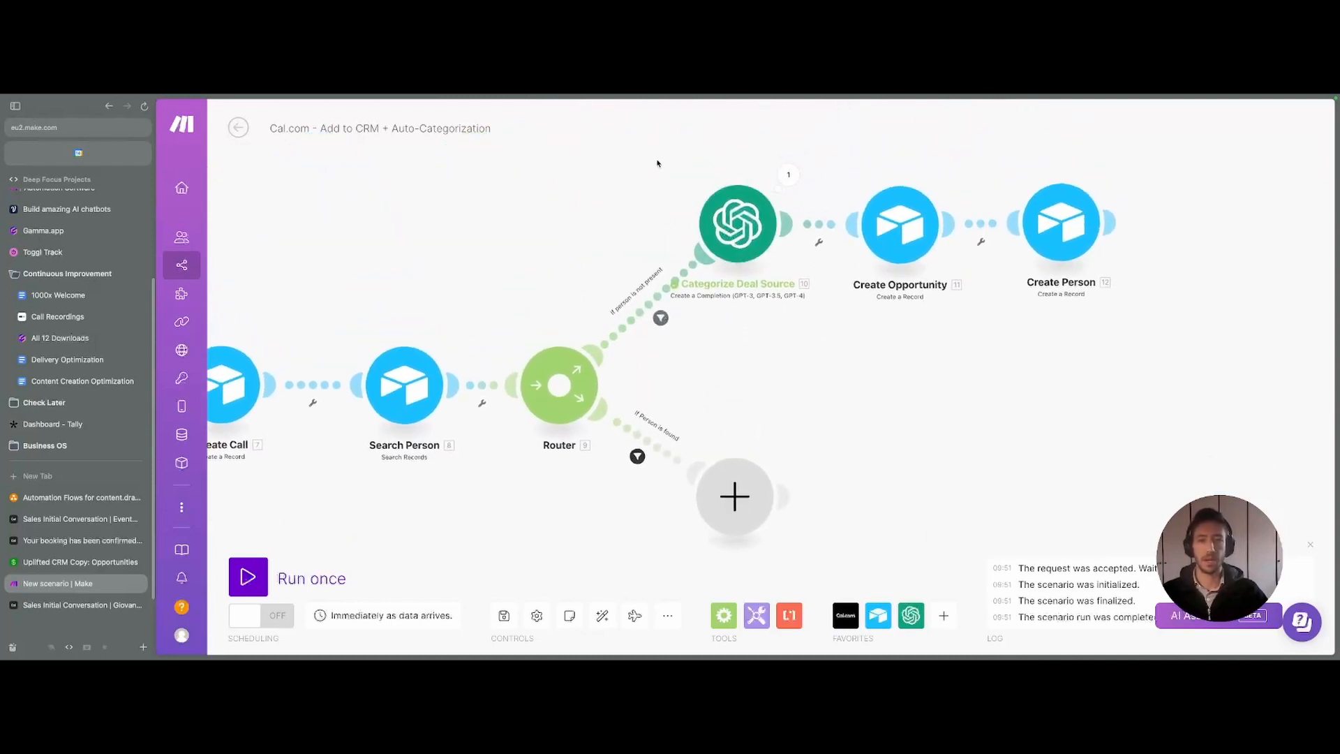
pyautogui.click(649, 291)
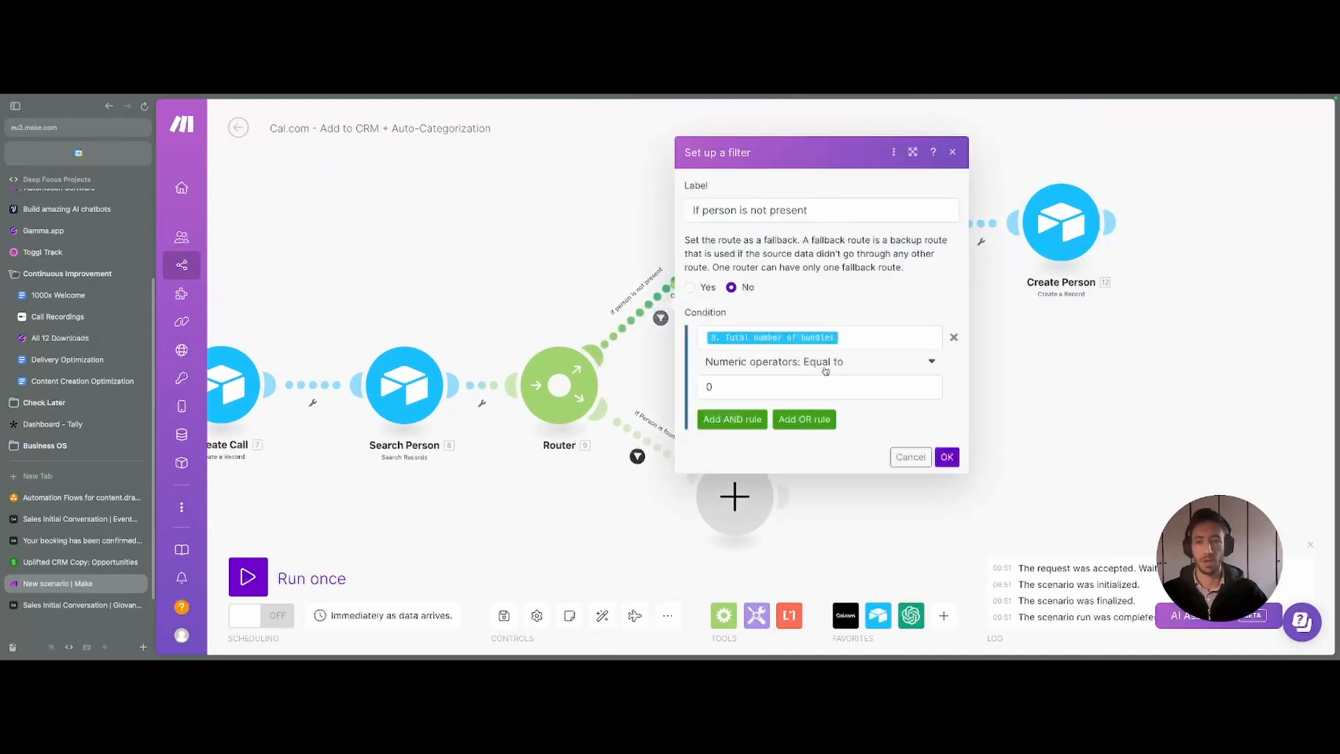
pyautogui.click(776, 388)
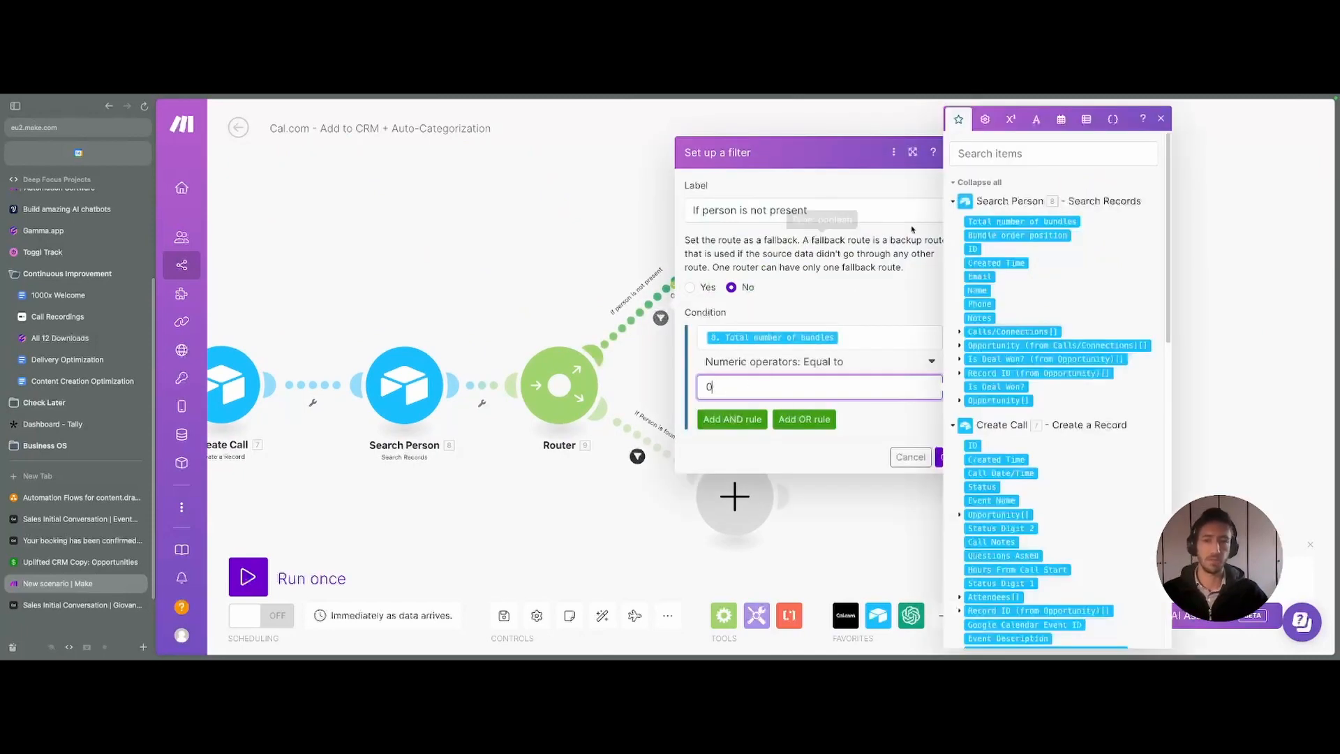
pyautogui.click(1162, 120)
pyautogui.click(954, 152)
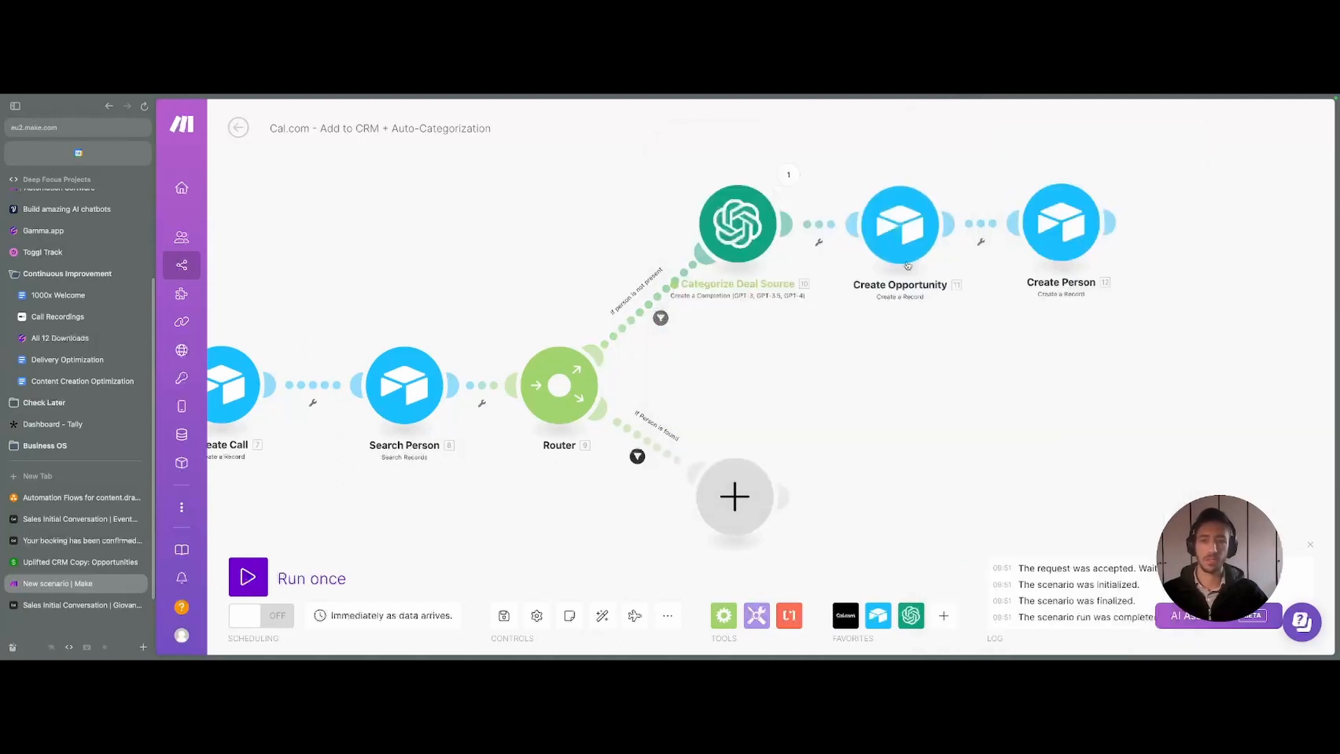
pyautogui.moveTo(859, 500); pyautogui.dragTo(825, 369)
pyautogui.click(621, 322)
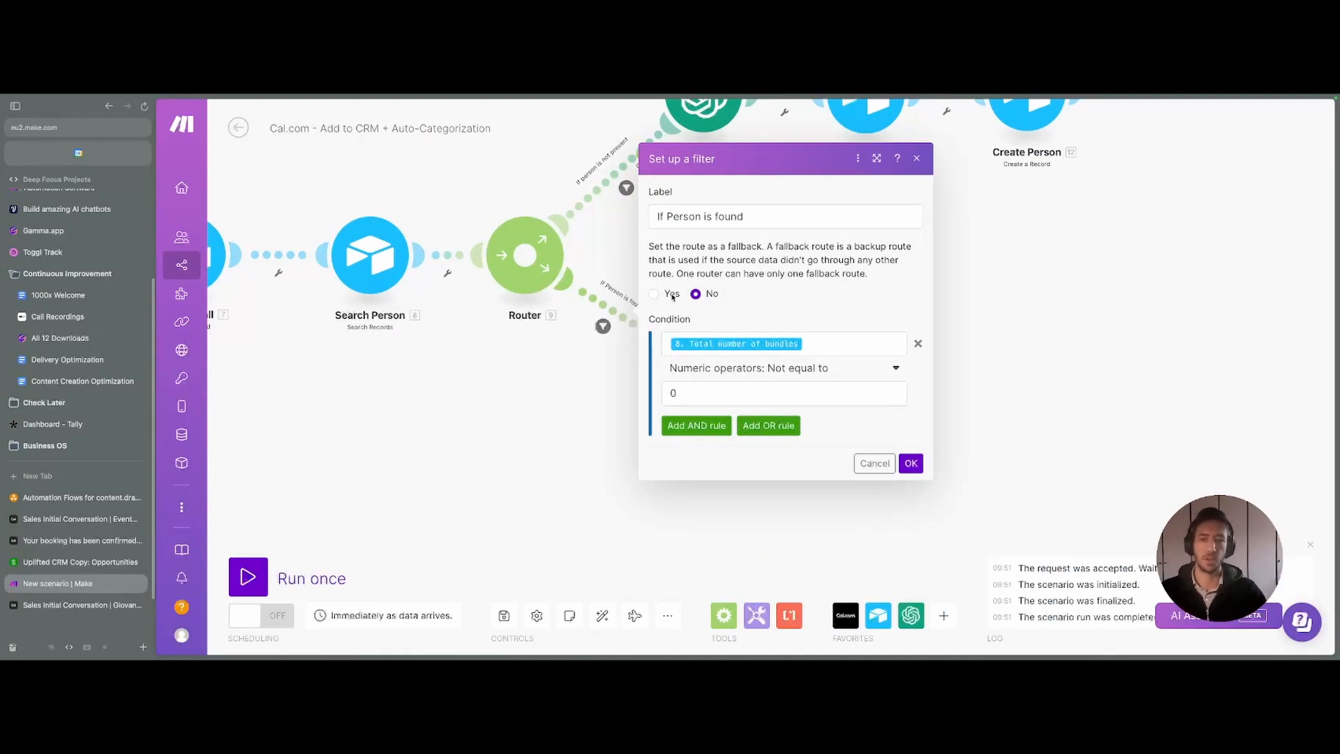
pyautogui.click(916, 158)
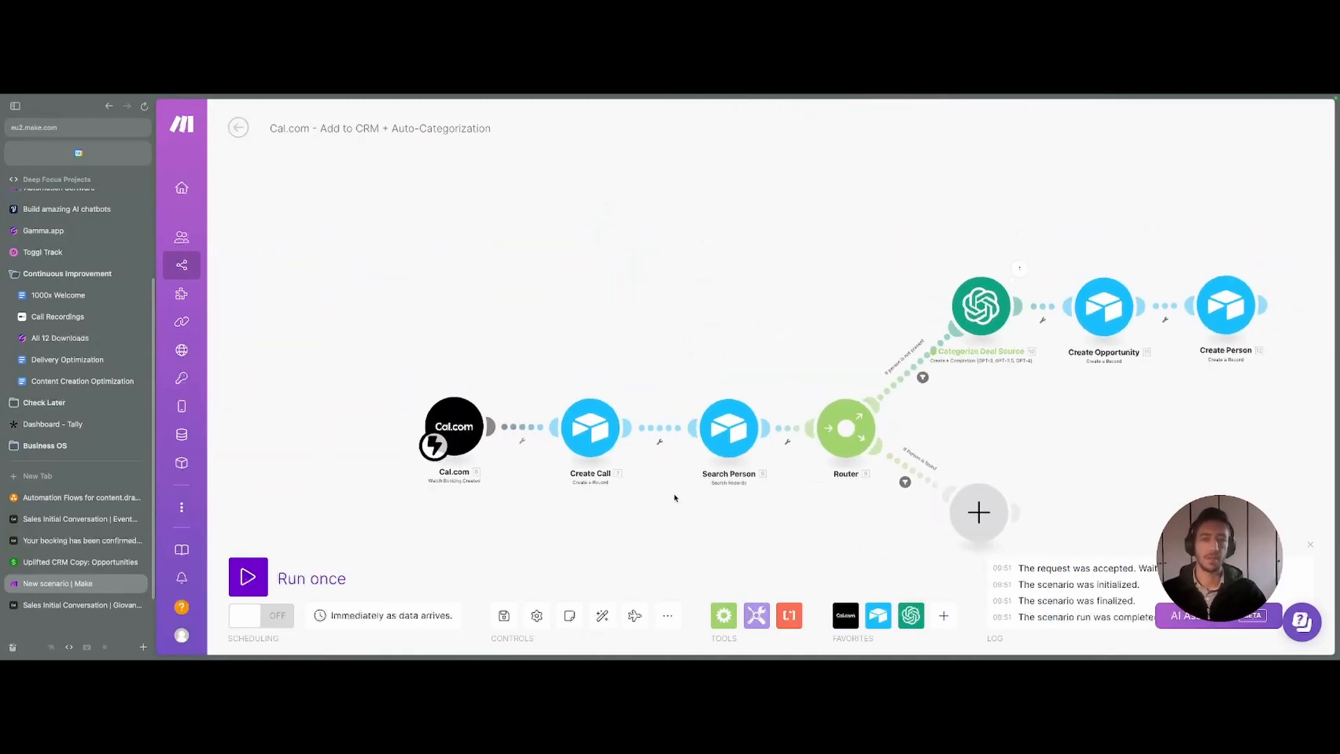
pyautogui.moveTo(674, 498); pyautogui.dragTo(616, 361)
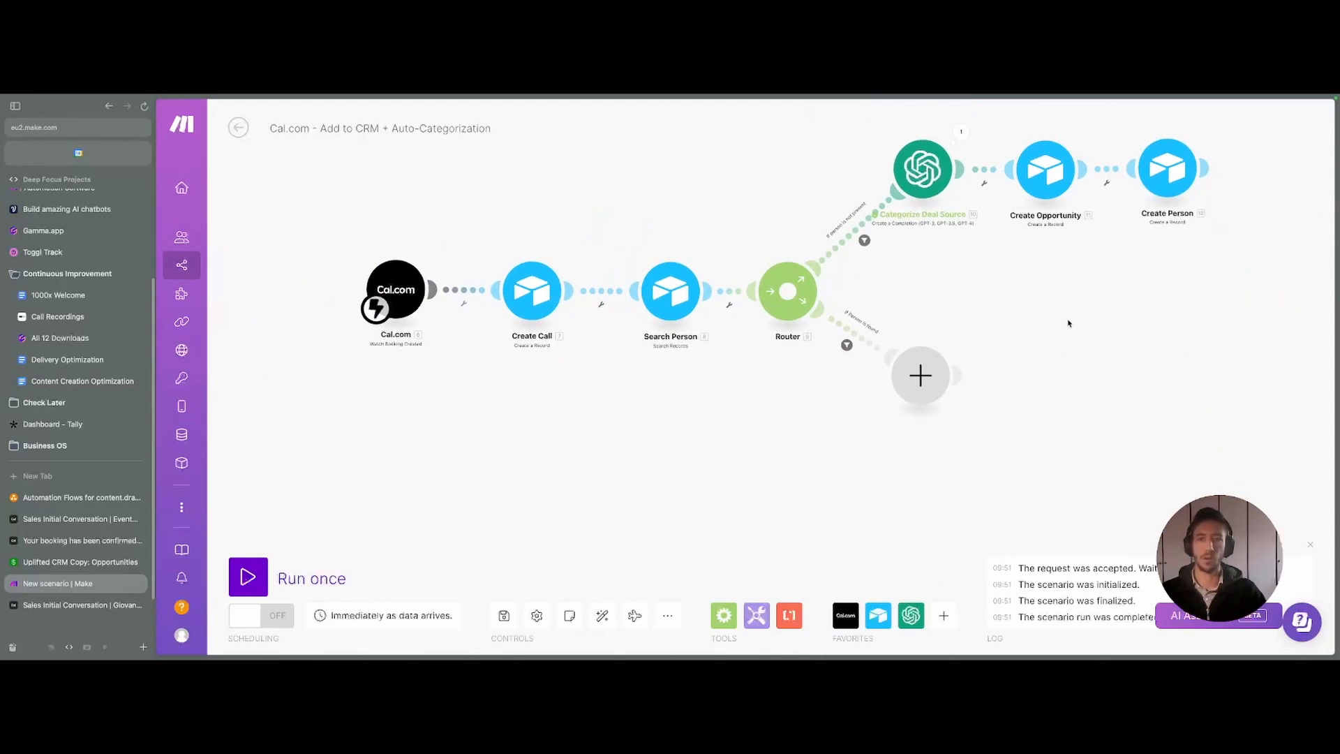
pyautogui.moveTo(958, 342); pyautogui.dragTo(791, 343)
pyautogui.moveTo(868, 327); pyautogui.dragTo(852, 351)
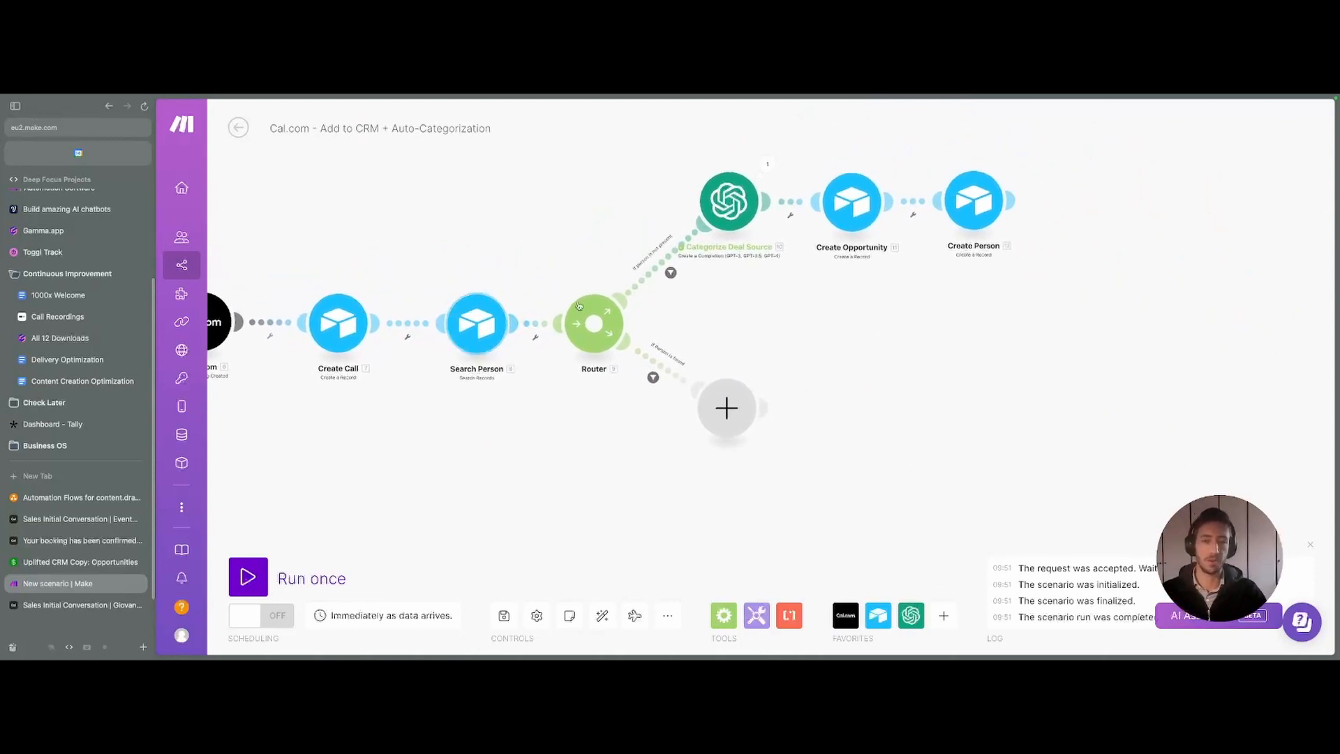
pyautogui.moveTo(718, 335); pyautogui.dragTo(883, 288)
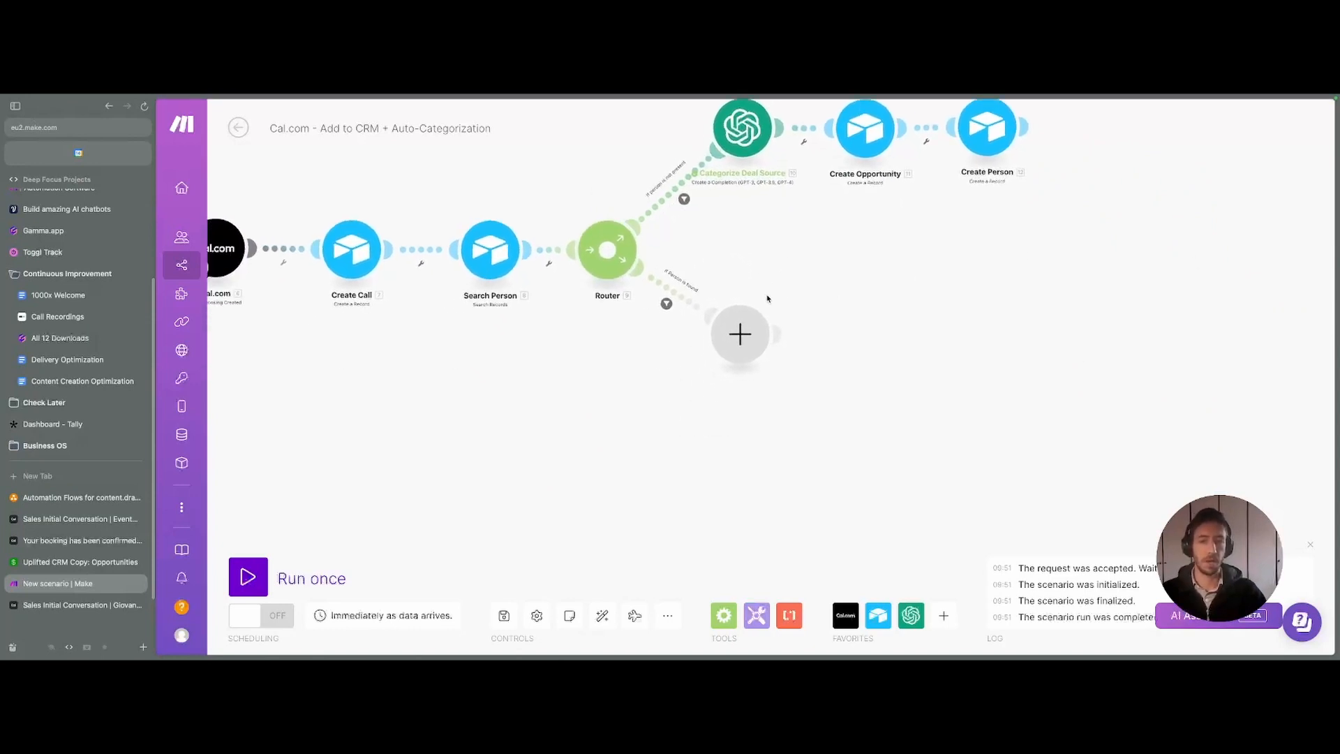
# - Add an Airtable Update a Record module on the person-found route, targeting Uplifted CRM Copy's People table
pyautogui.click(740, 334)
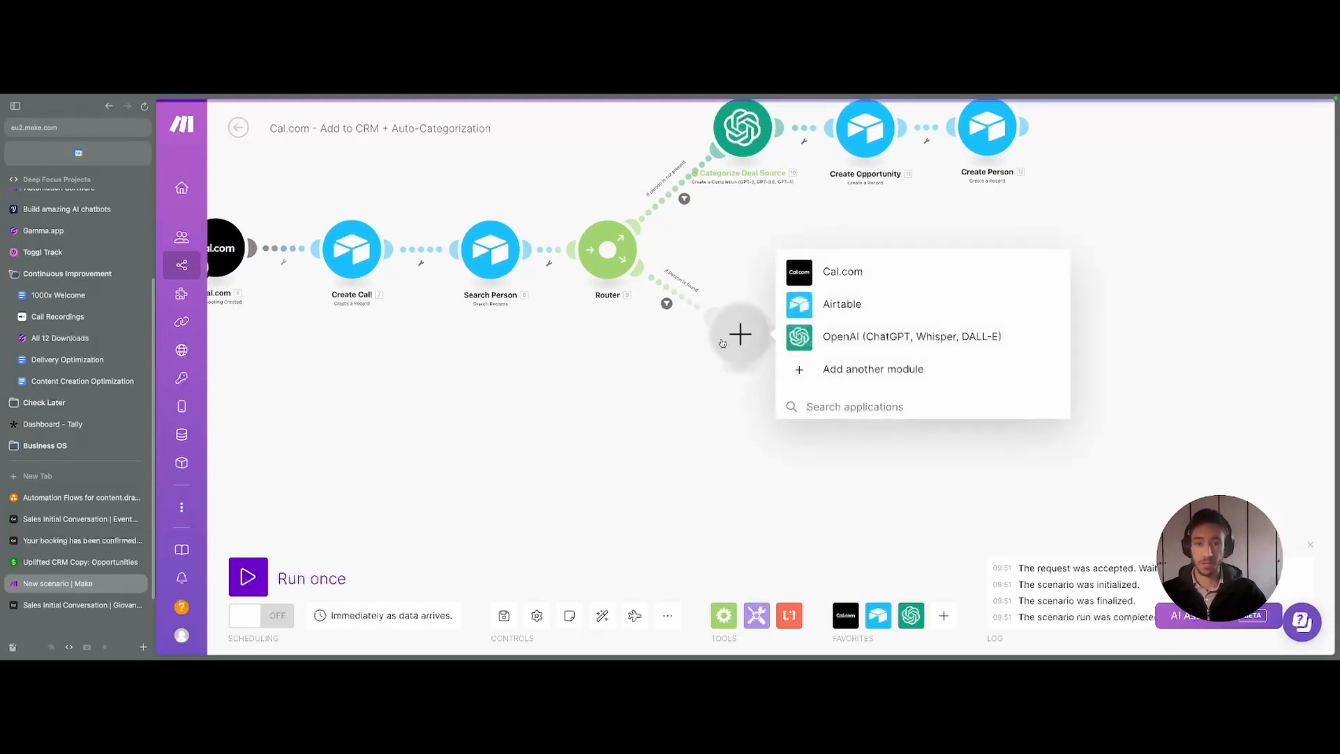
pyautogui.click(846, 304)
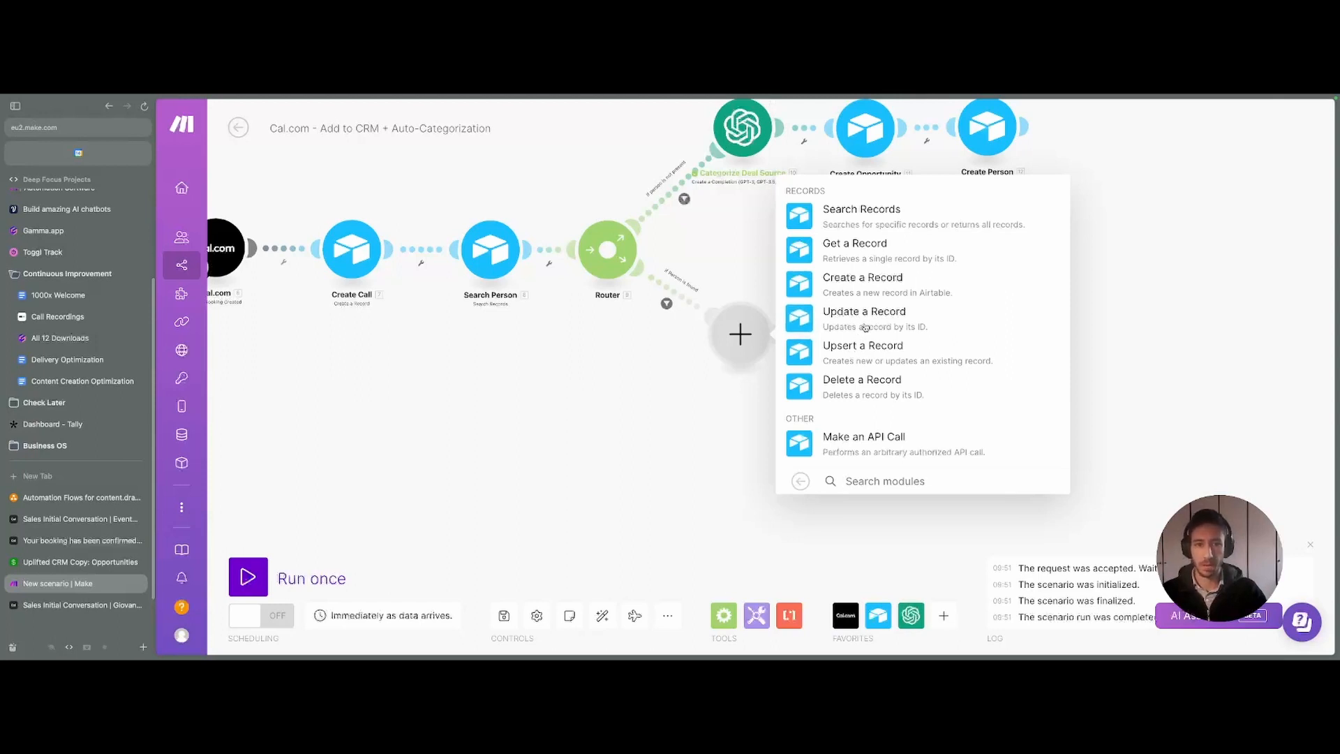
pyautogui.click(865, 328)
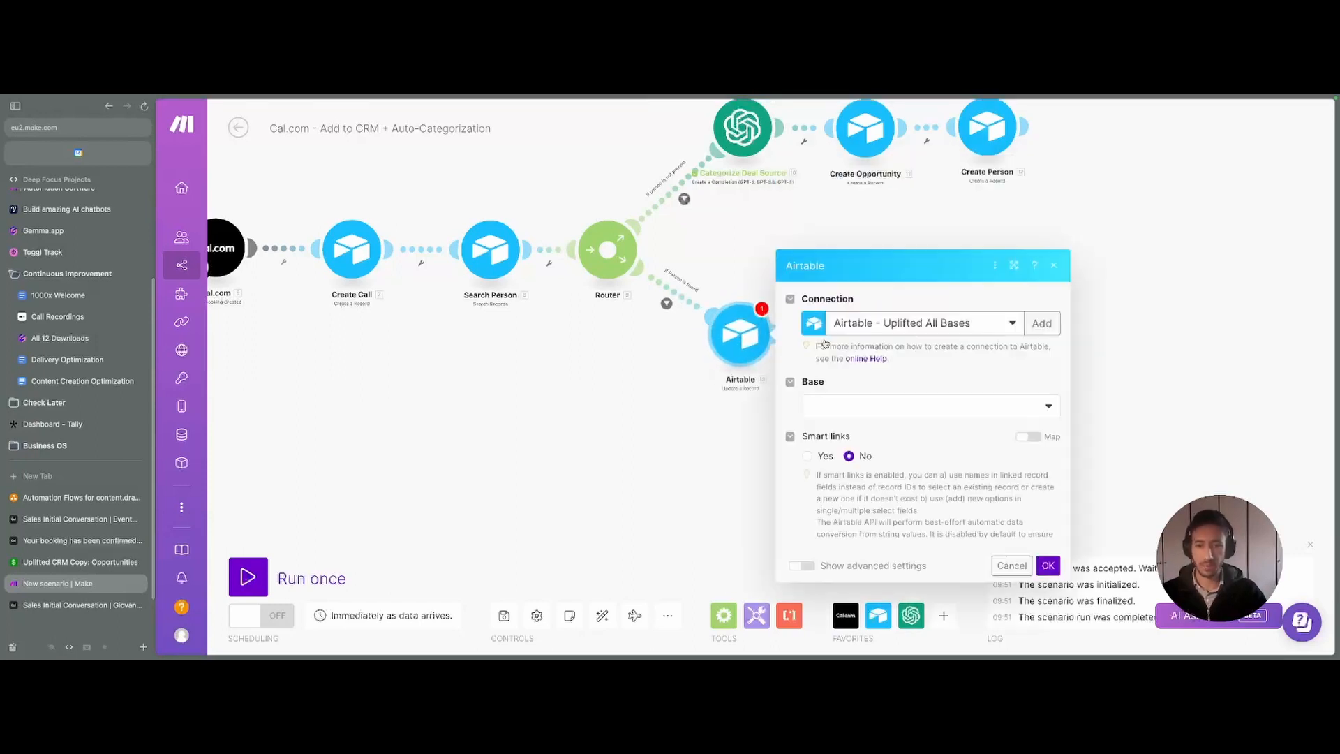
pyautogui.click(853, 316)
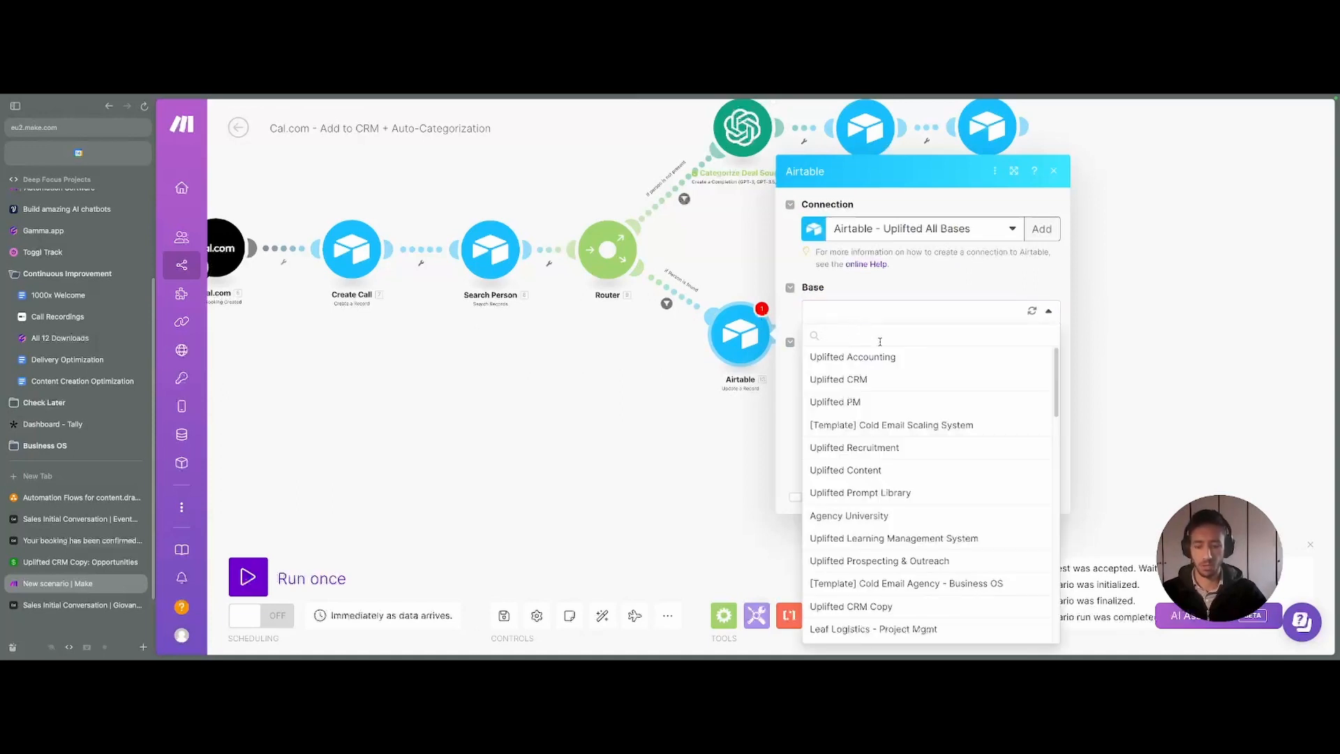
pyautogui.write('Uplifted C')
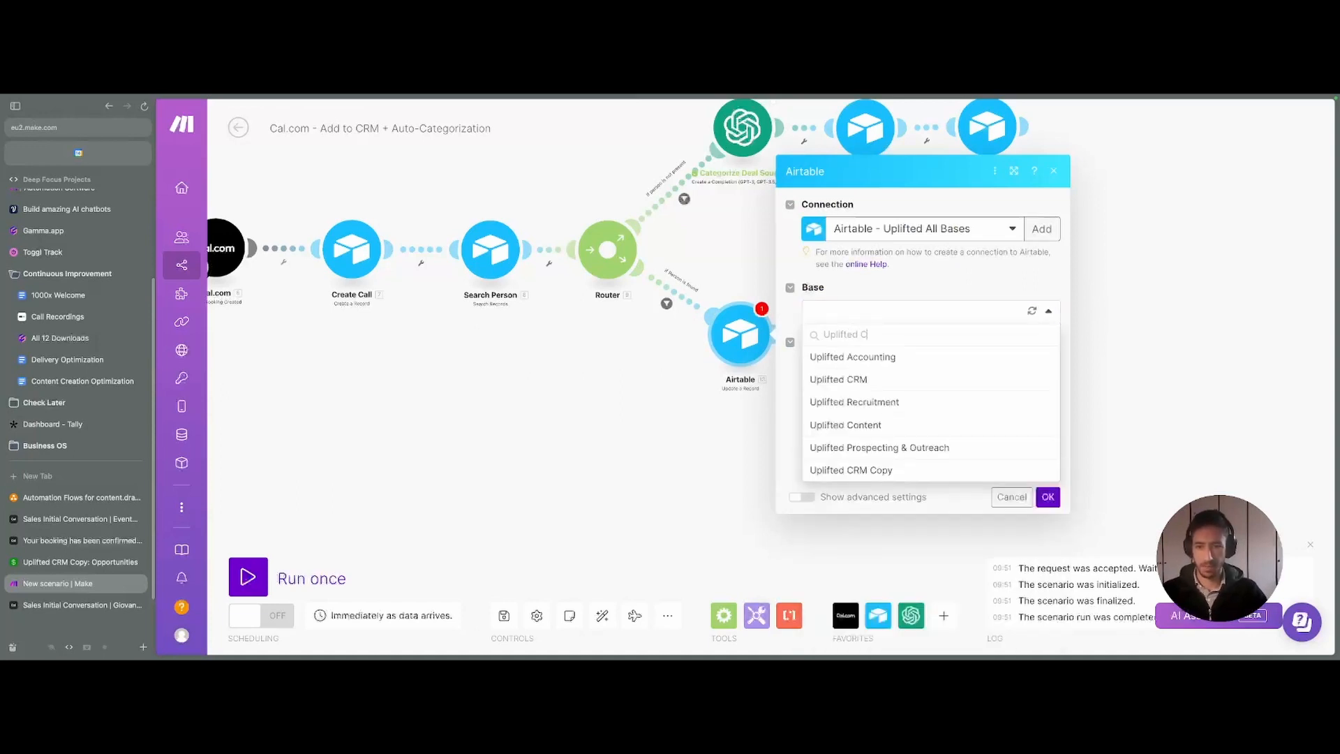
pyautogui.write('RN')
pyautogui.press('BackSpace')
pyautogui.press('BackSpace')
pyautogui.write('RM')
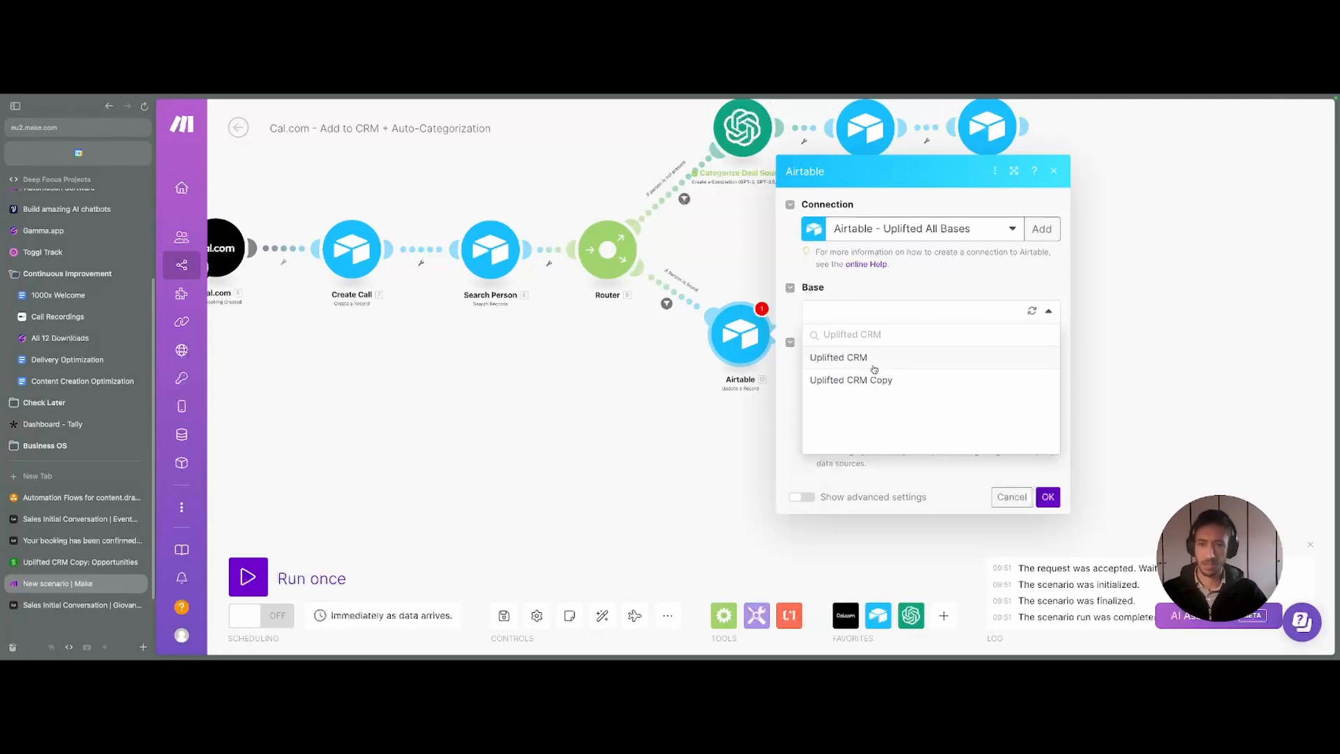
pyautogui.click(862, 383)
pyautogui.click(887, 338)
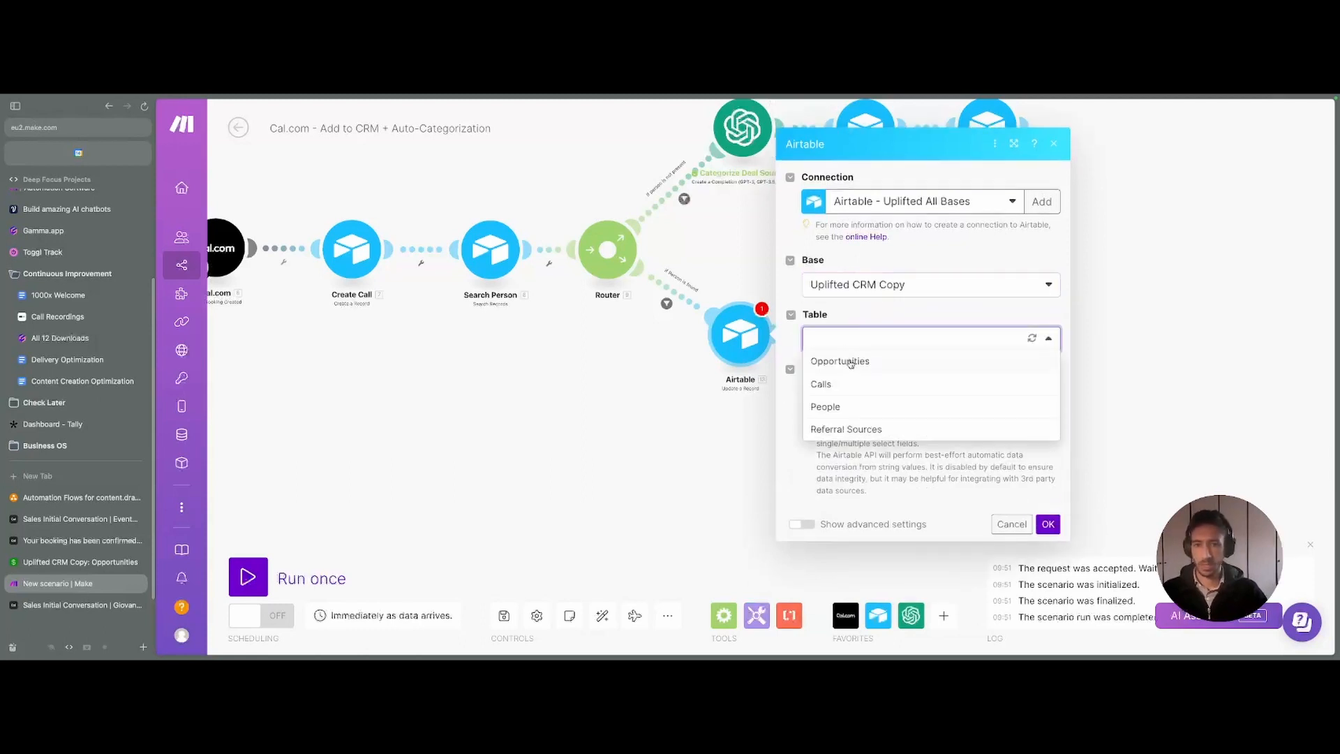
pyautogui.click(837, 408)
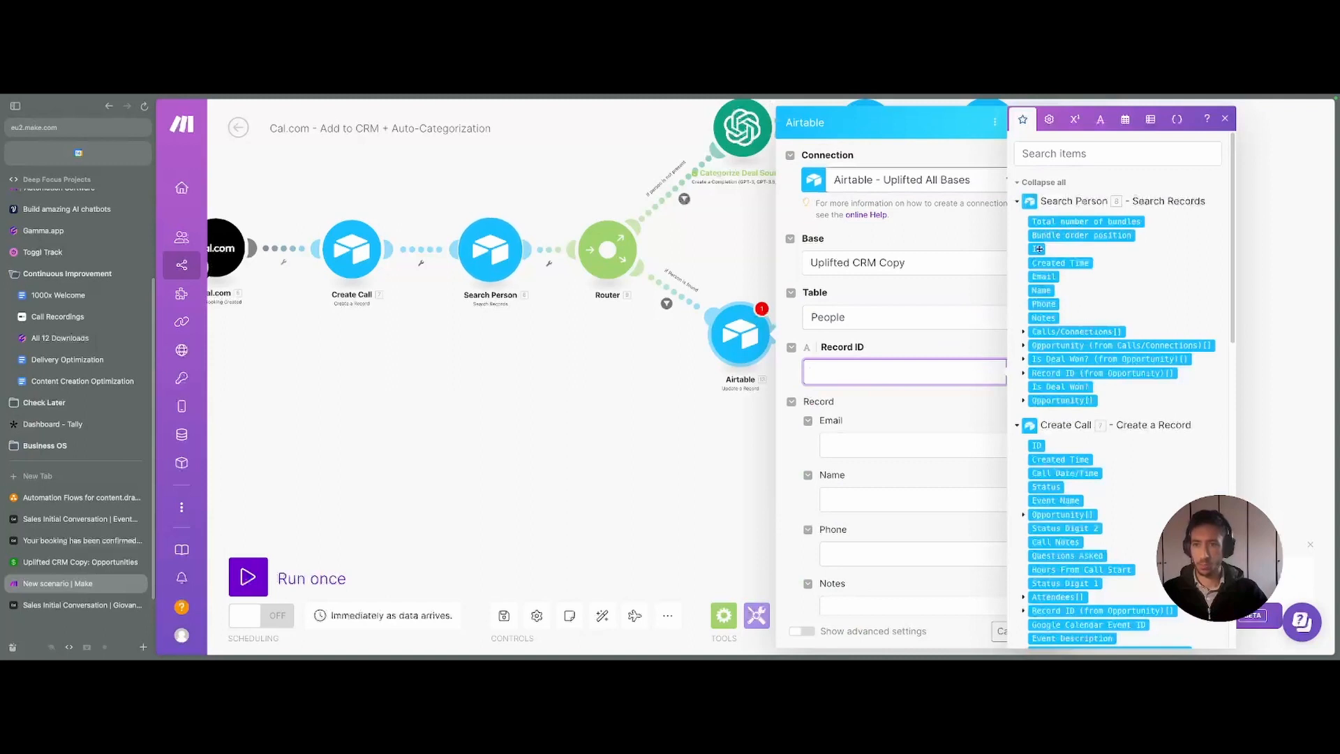
# - Map Search Person's ID into Record ID and Create Call's ID into Calls/Connections, then save
pyautogui.moveTo(1038, 249); pyautogui.dragTo(908, 372)
pyautogui.scroll(-3, 908, 418)
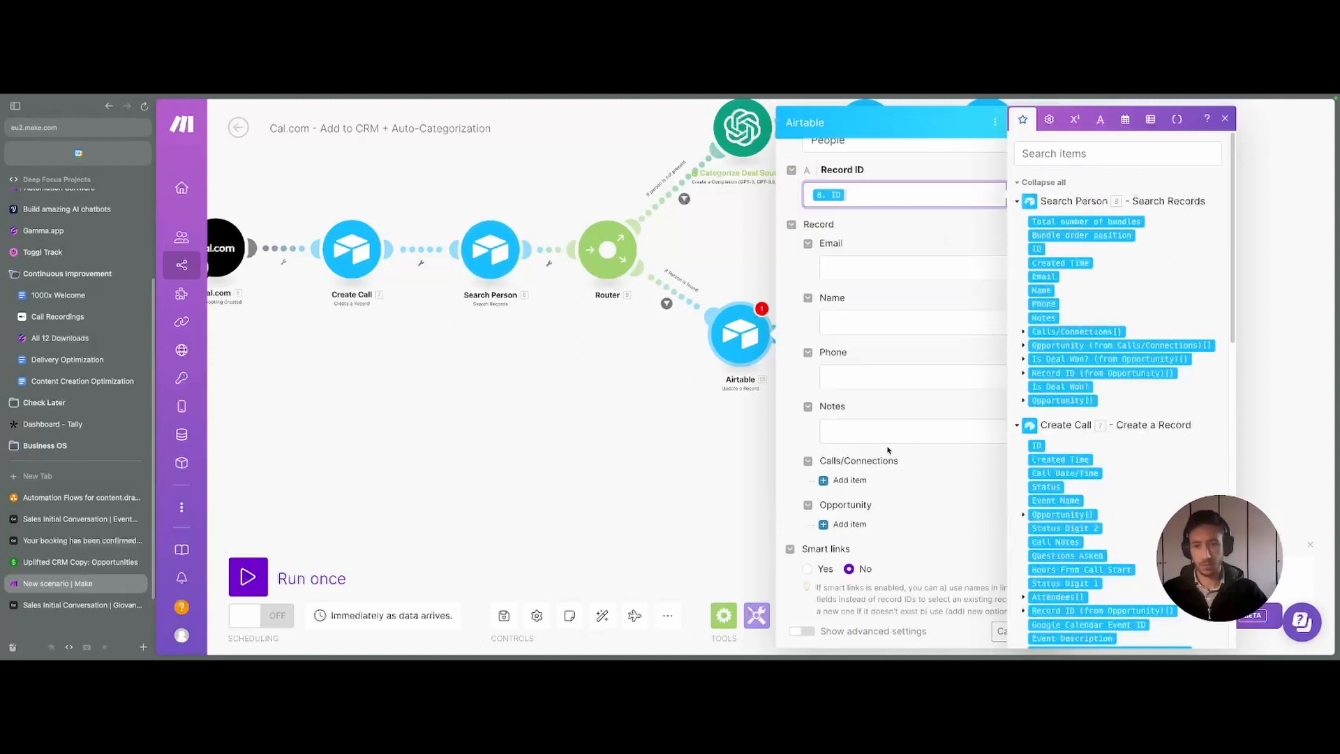
pyautogui.click(849, 479)
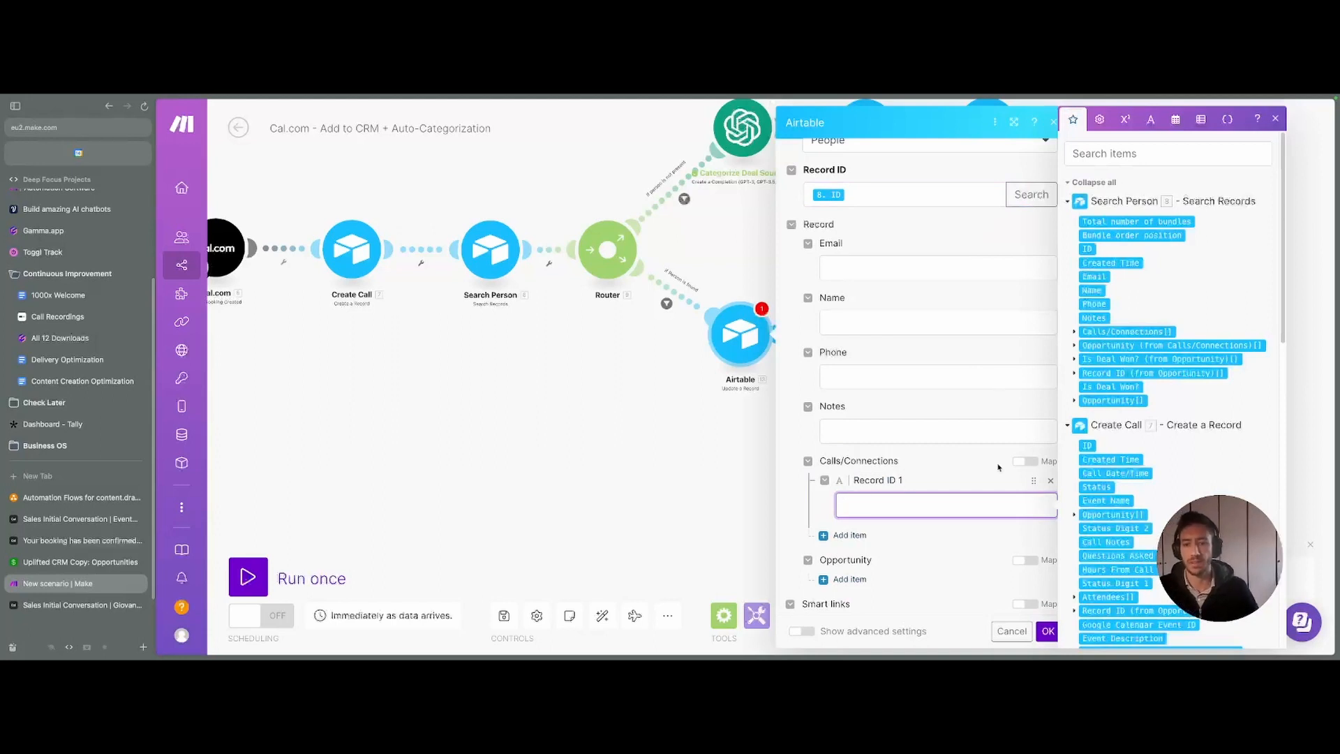
pyautogui.scroll(-1, 1179, 314)
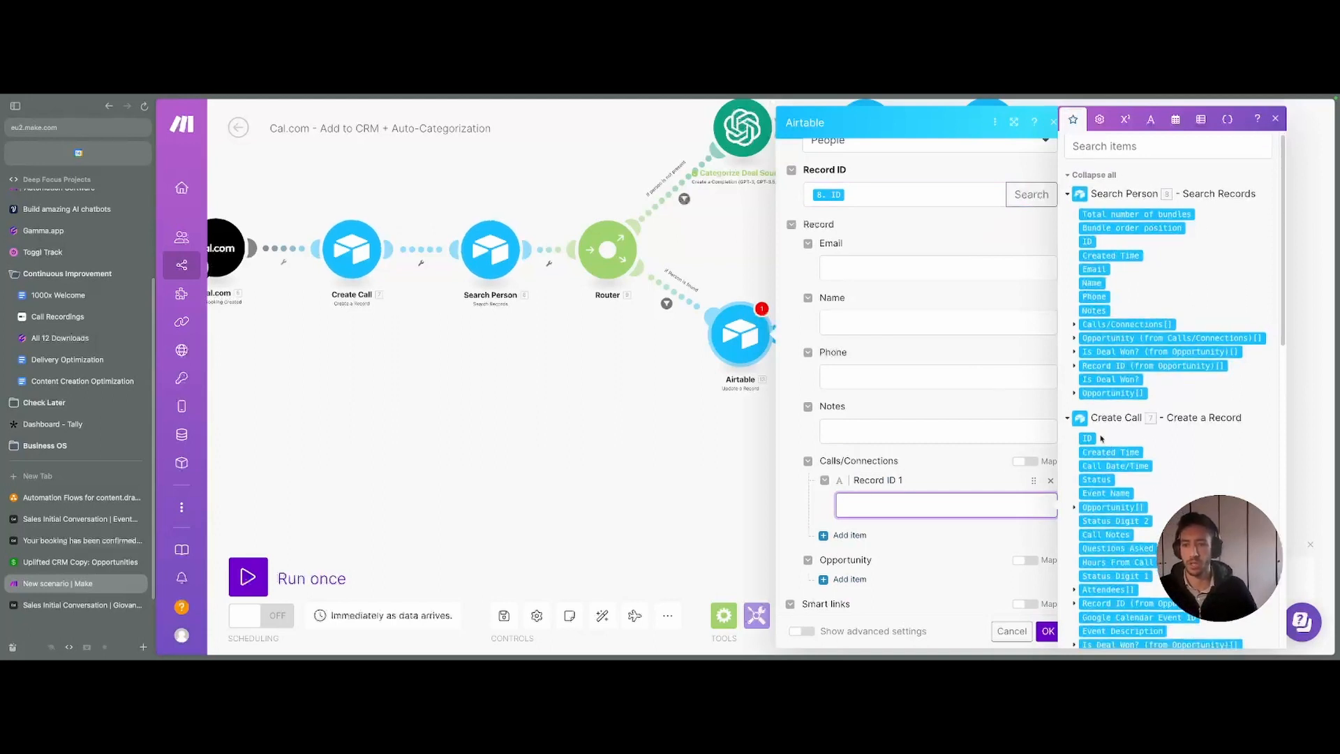
pyautogui.click(1089, 439)
pyautogui.scroll(-1, 1003, 470)
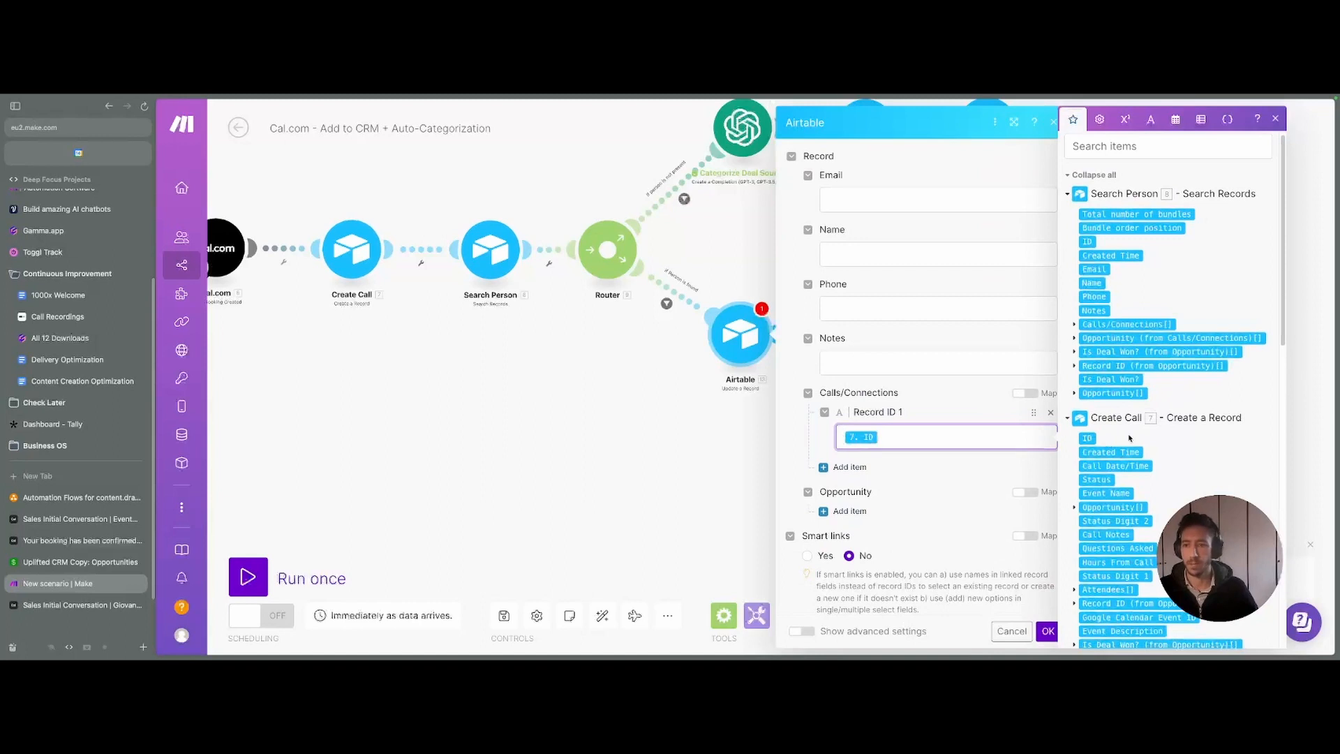
pyautogui.scroll(-1, 977, 531)
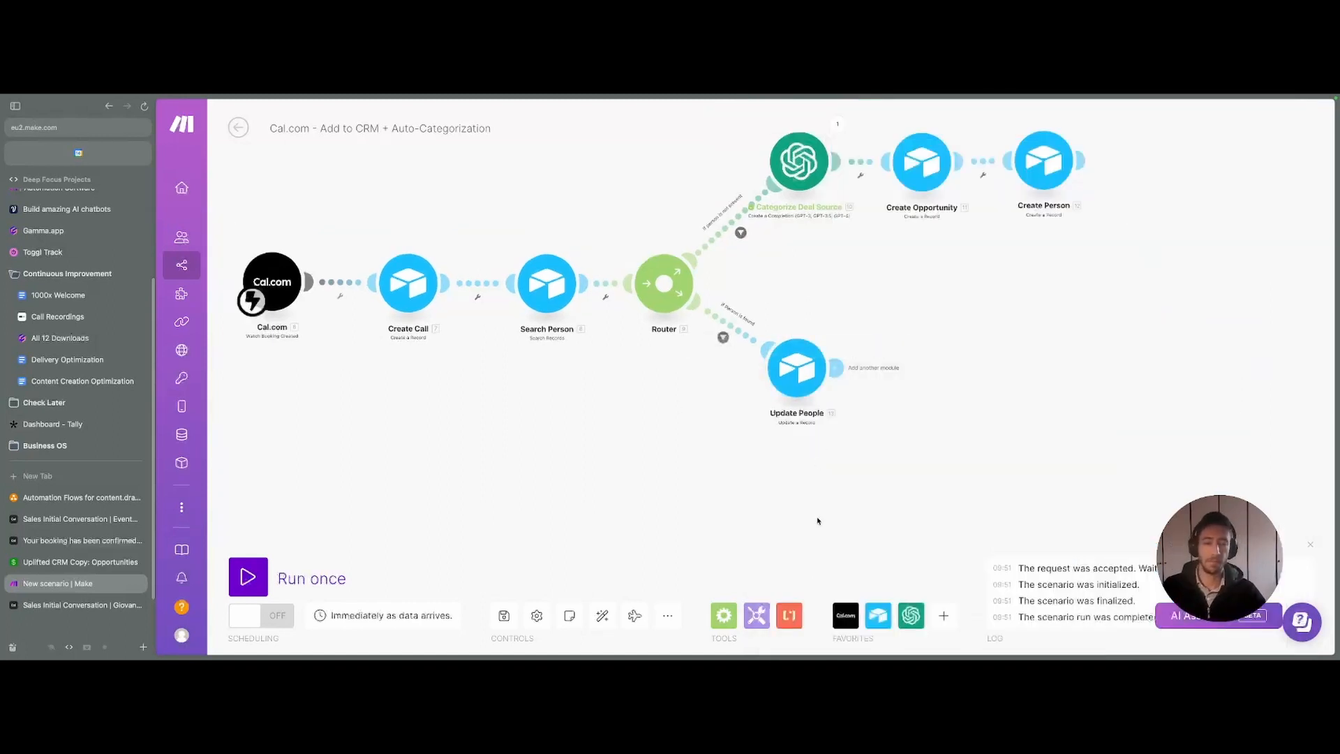
pyautogui.moveTo(818, 520); pyautogui.dragTo(802, 506)
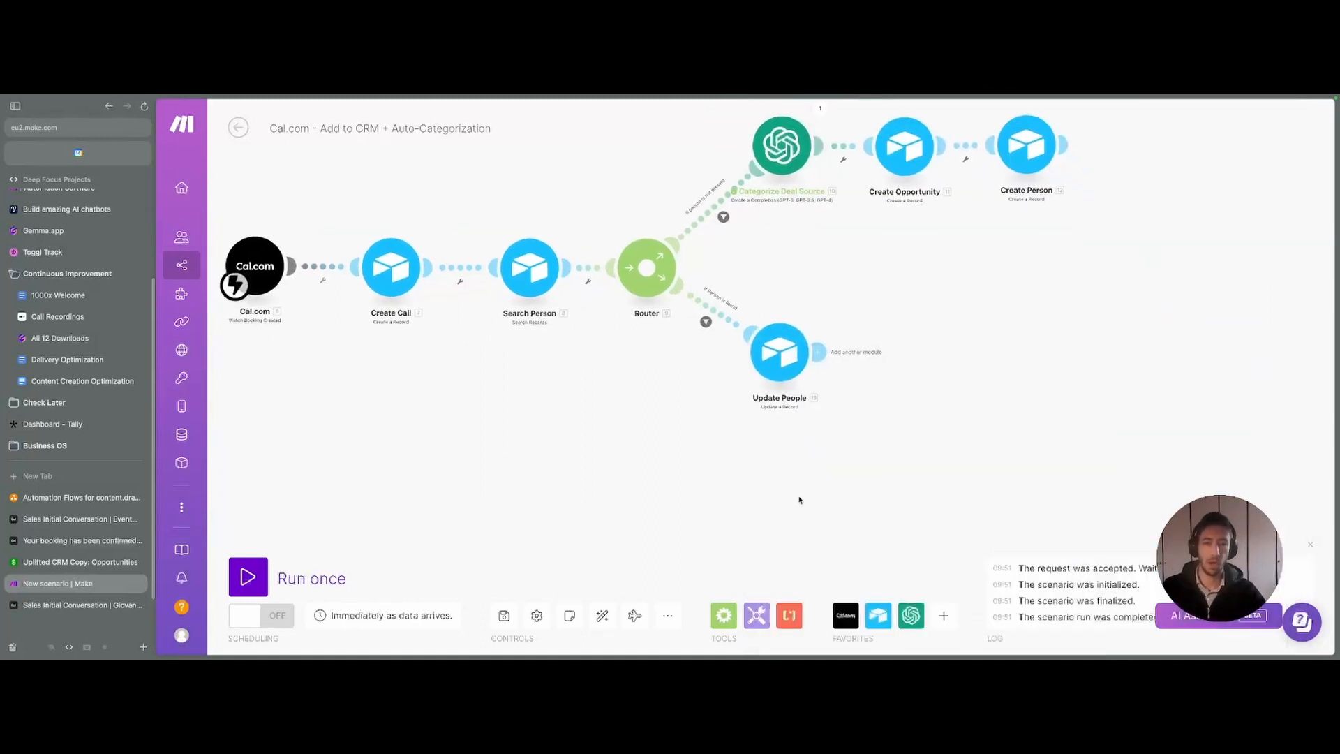
# - Add another Airtable Update a Record module after Update People, targeting Uplifted CRM Copy's Opportunities table
pyautogui.click(804, 357)
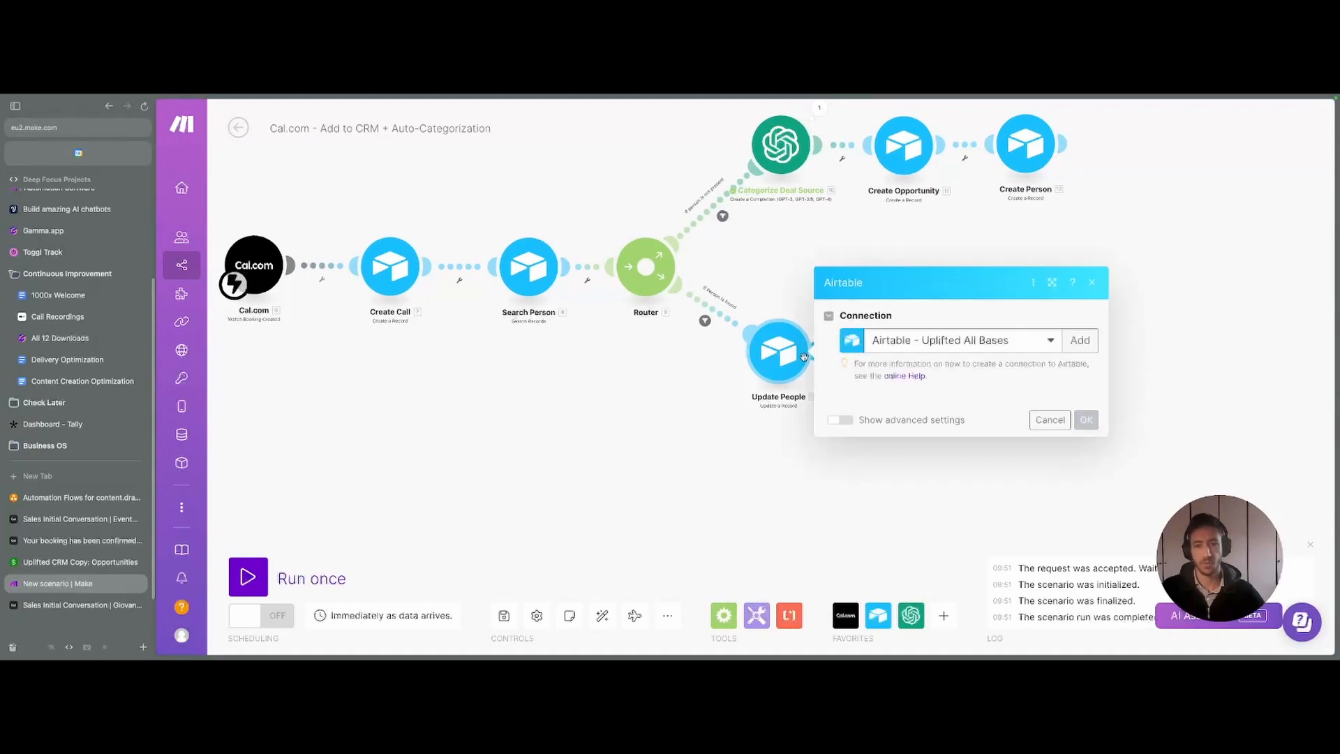
pyautogui.click(738, 457)
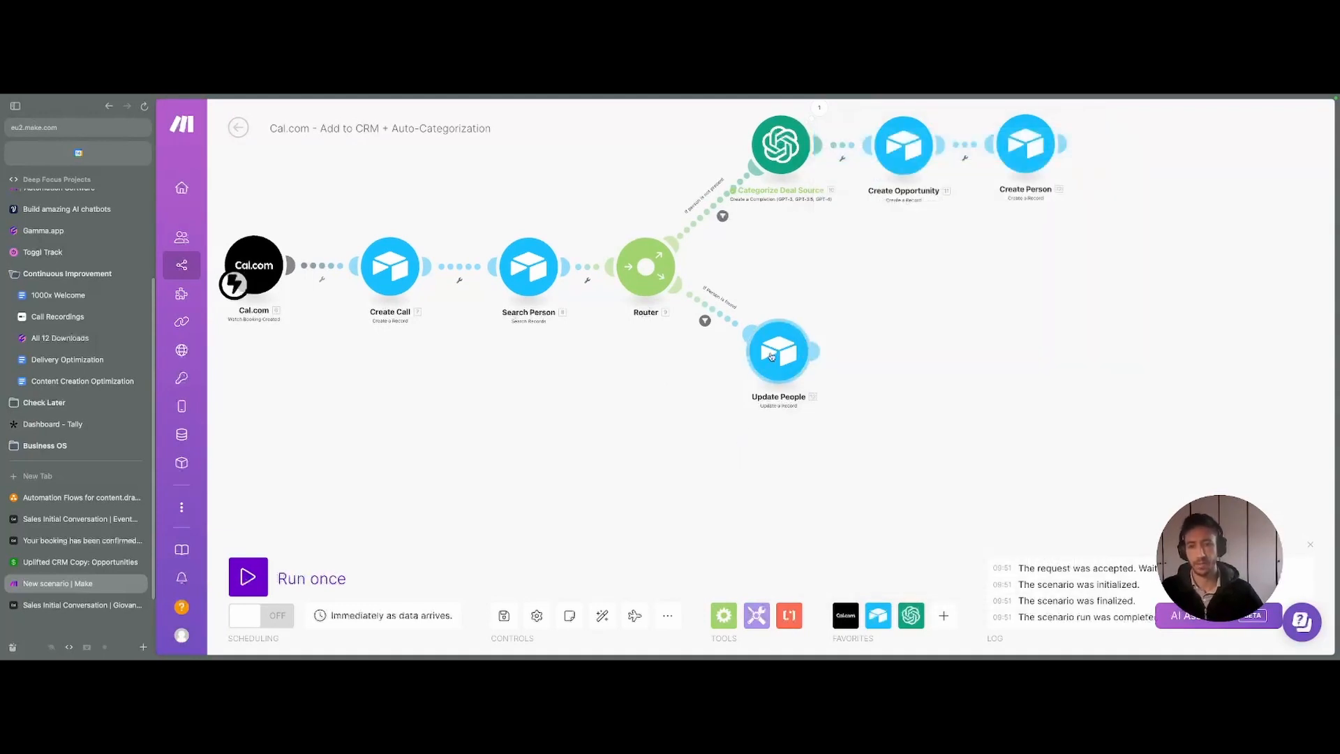
pyautogui.click(812, 352)
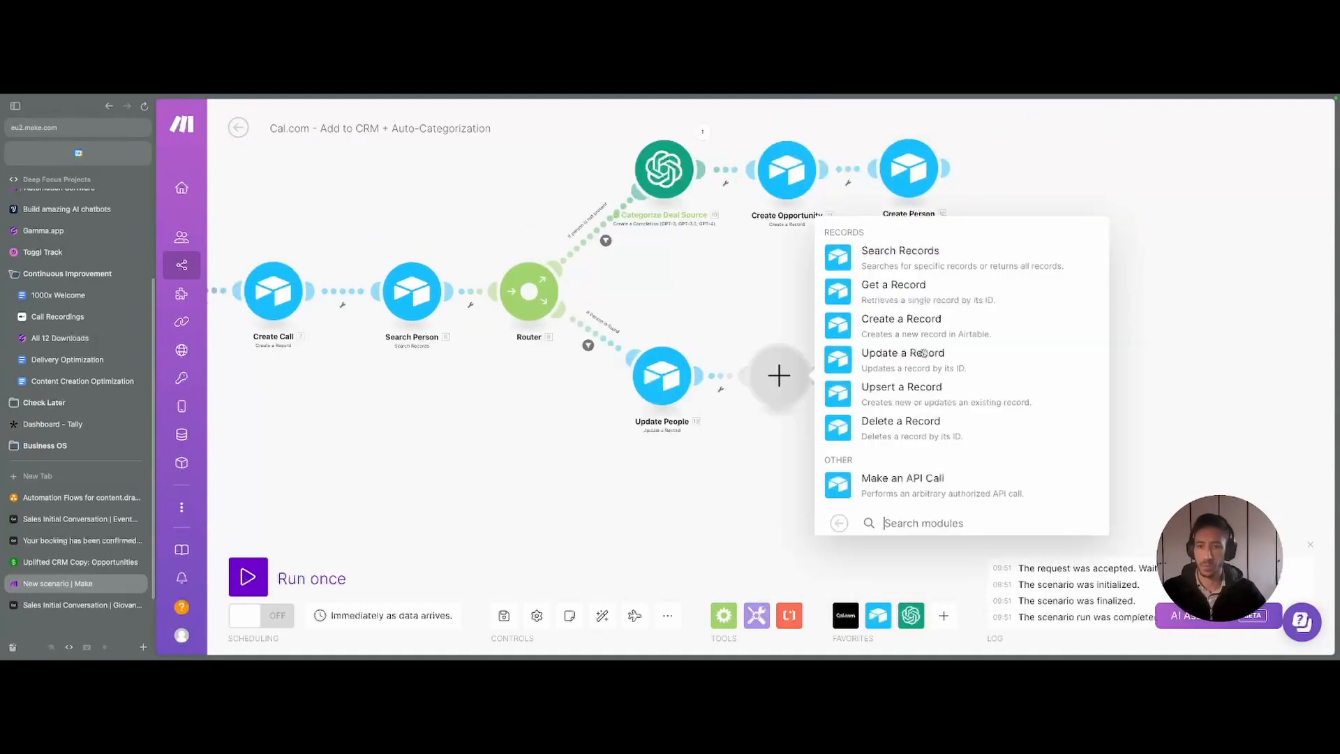
pyautogui.click(887, 353)
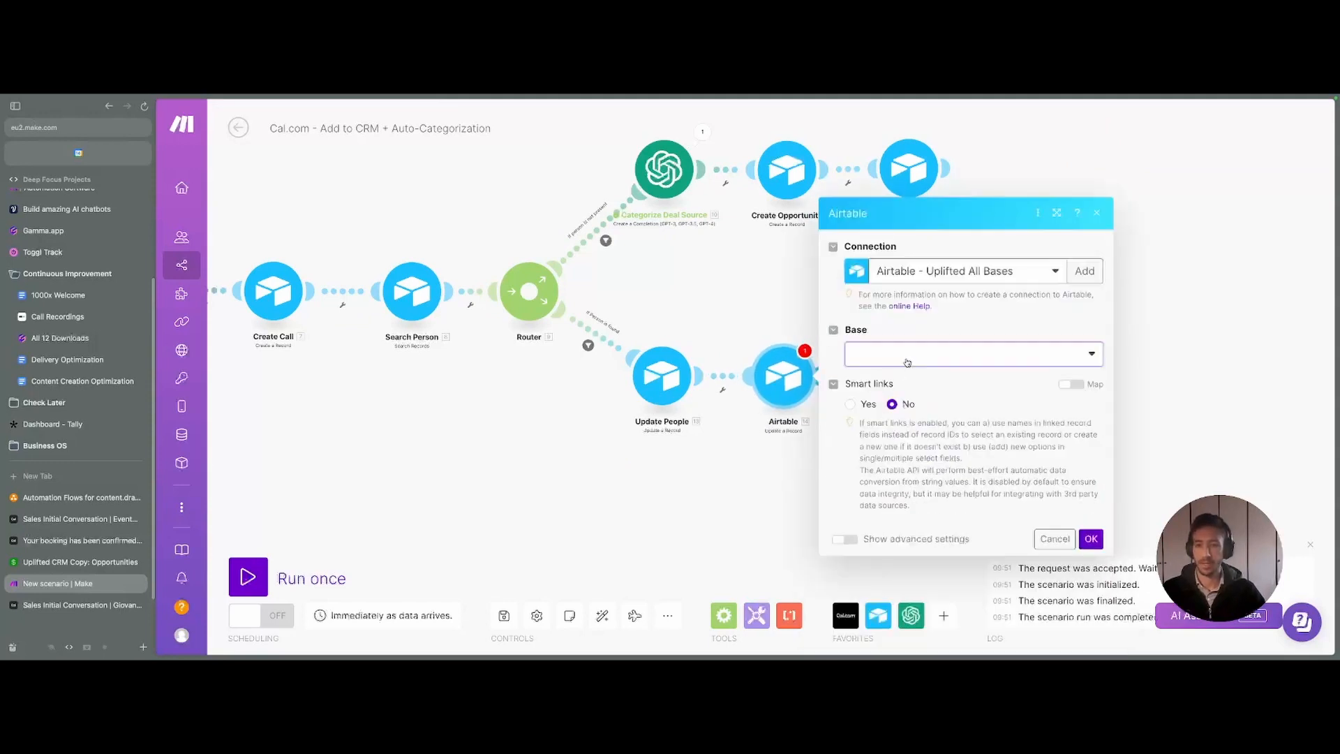
pyautogui.click(908, 360)
pyautogui.write('uplifted crm copy')
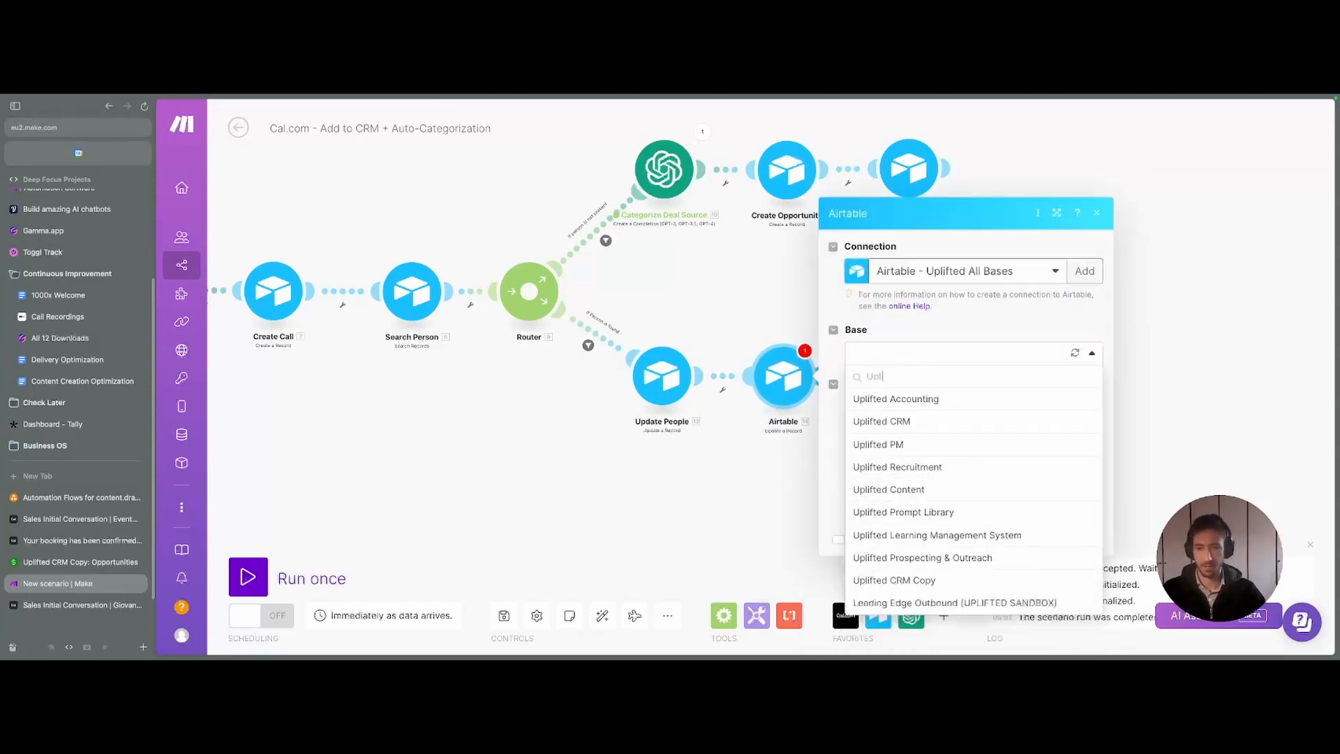
pyautogui.press('Return')
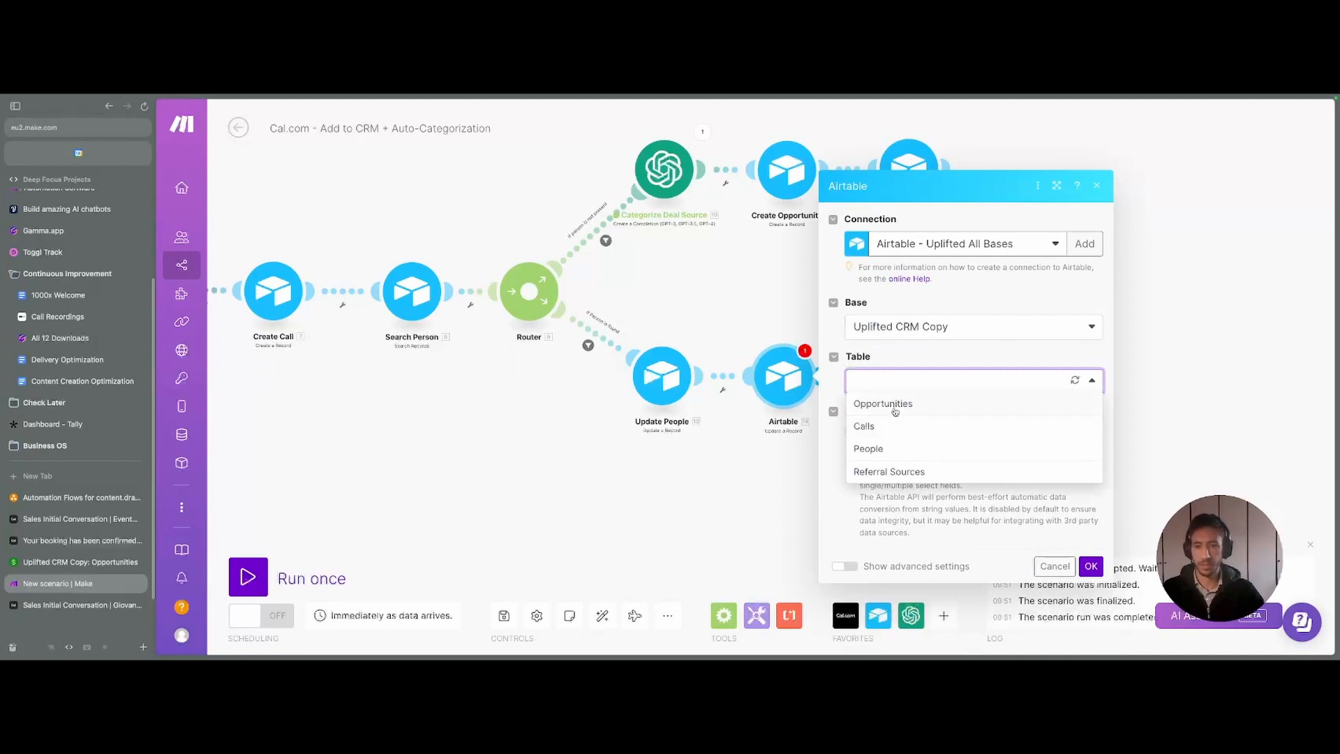
pyautogui.click(893, 407)
# - Map the found person's Opportunity into Record ID and link Create Call's ID under Calls
pyautogui.click(909, 374)
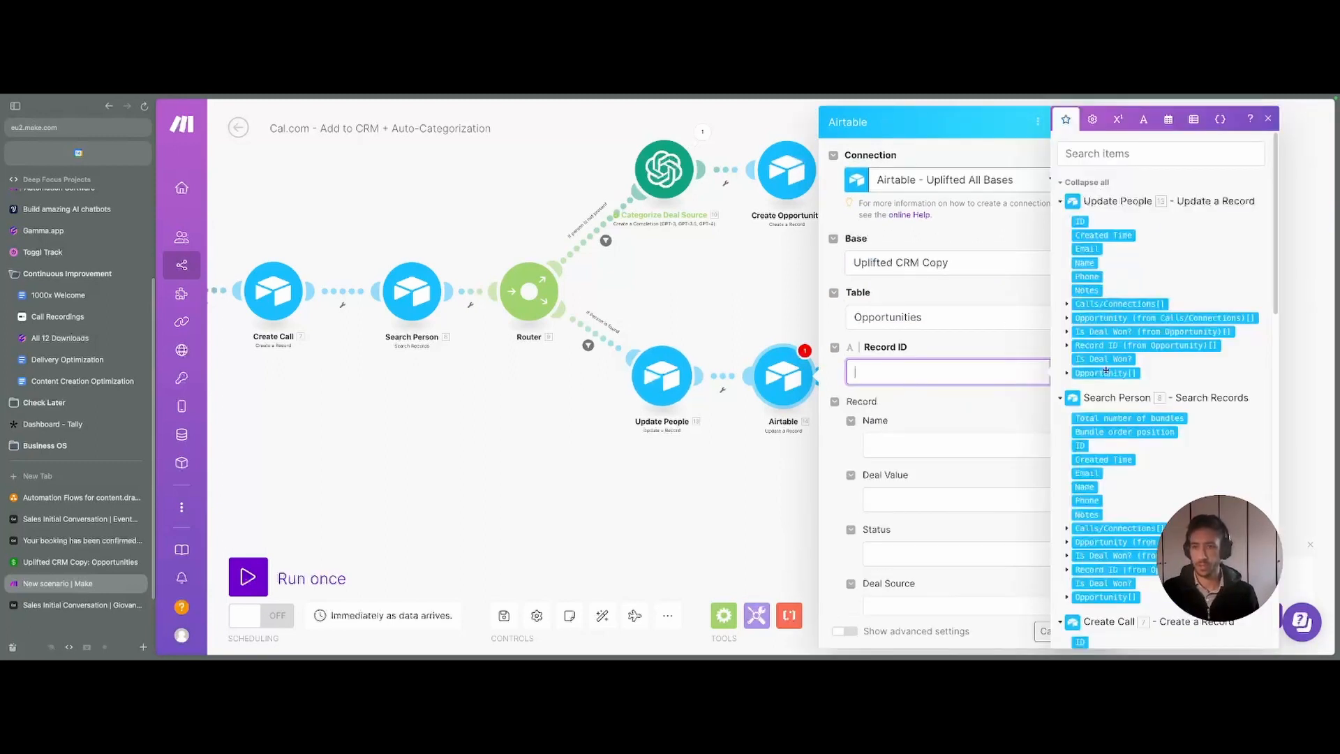
pyautogui.scroll(-3, 1107, 371)
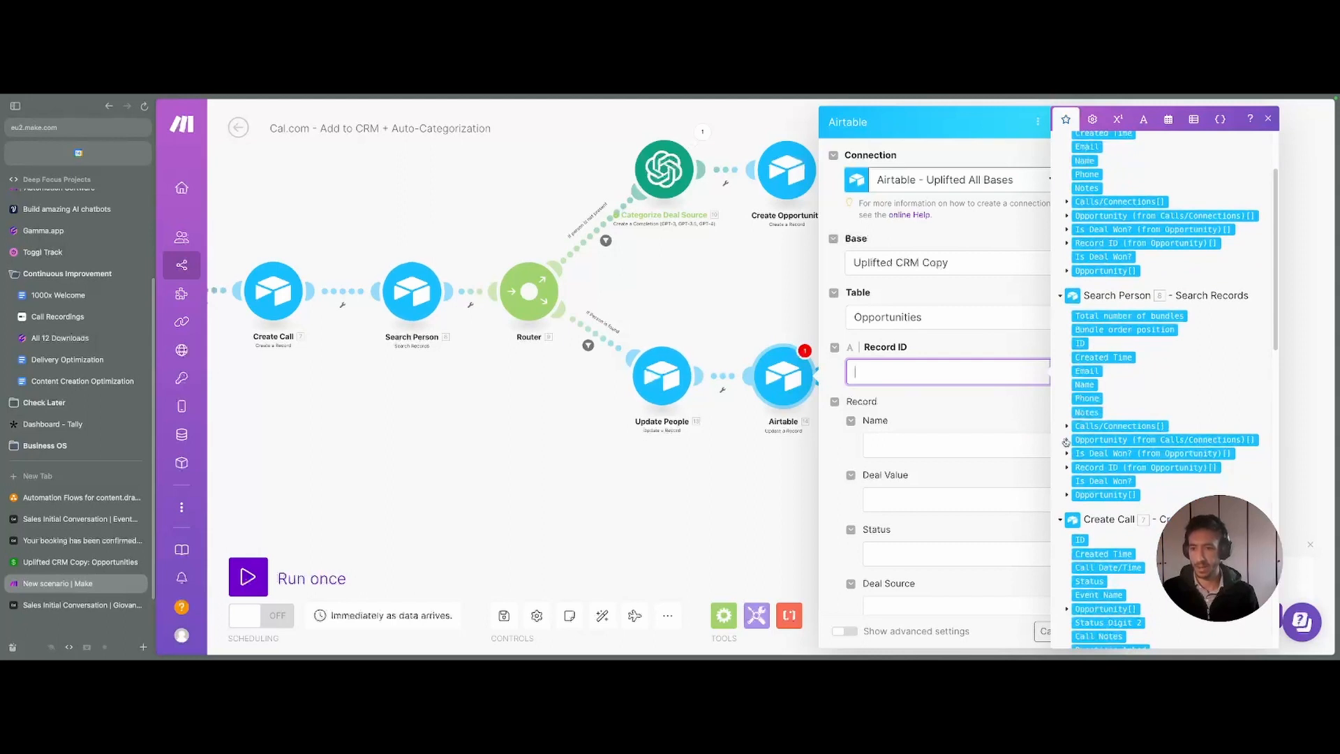
pyautogui.click(1066, 495)
pyautogui.scroll(-5, 939, 301)
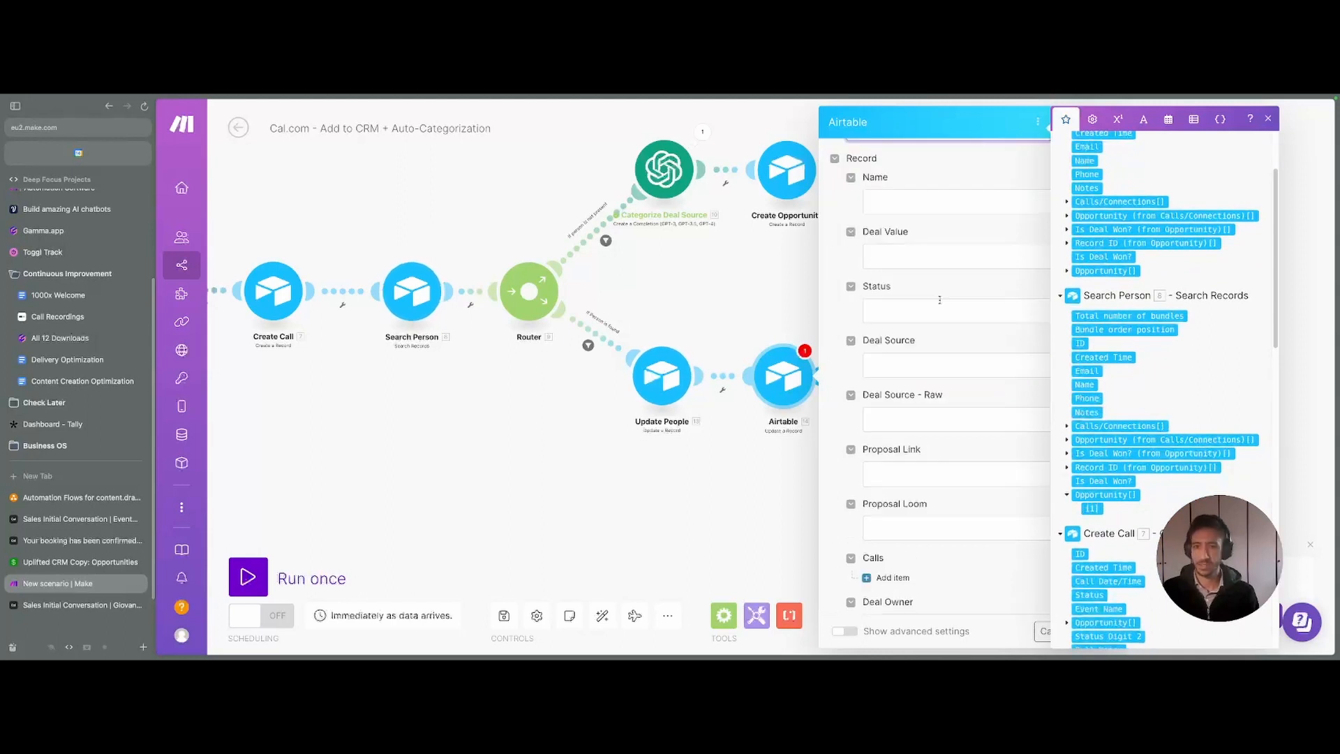
pyautogui.scroll(2, 1016, 362)
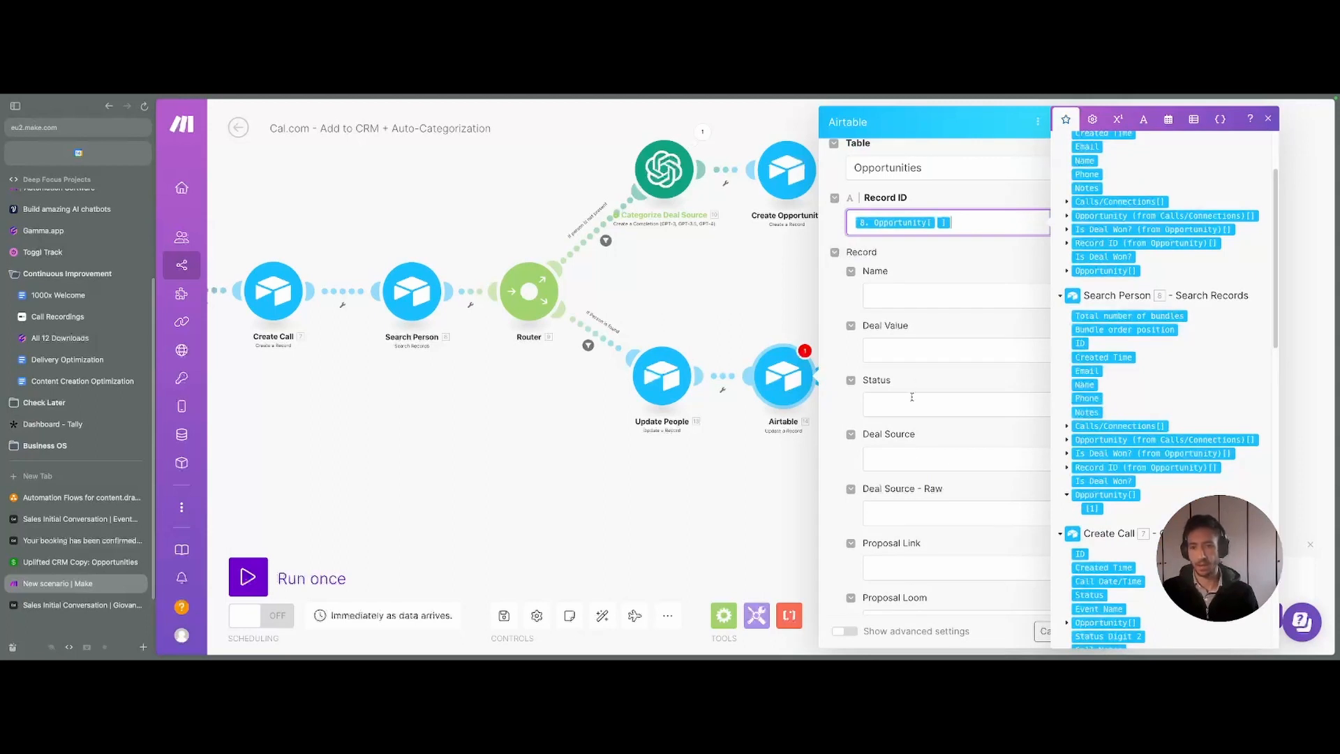
pyautogui.scroll(-6, 912, 396)
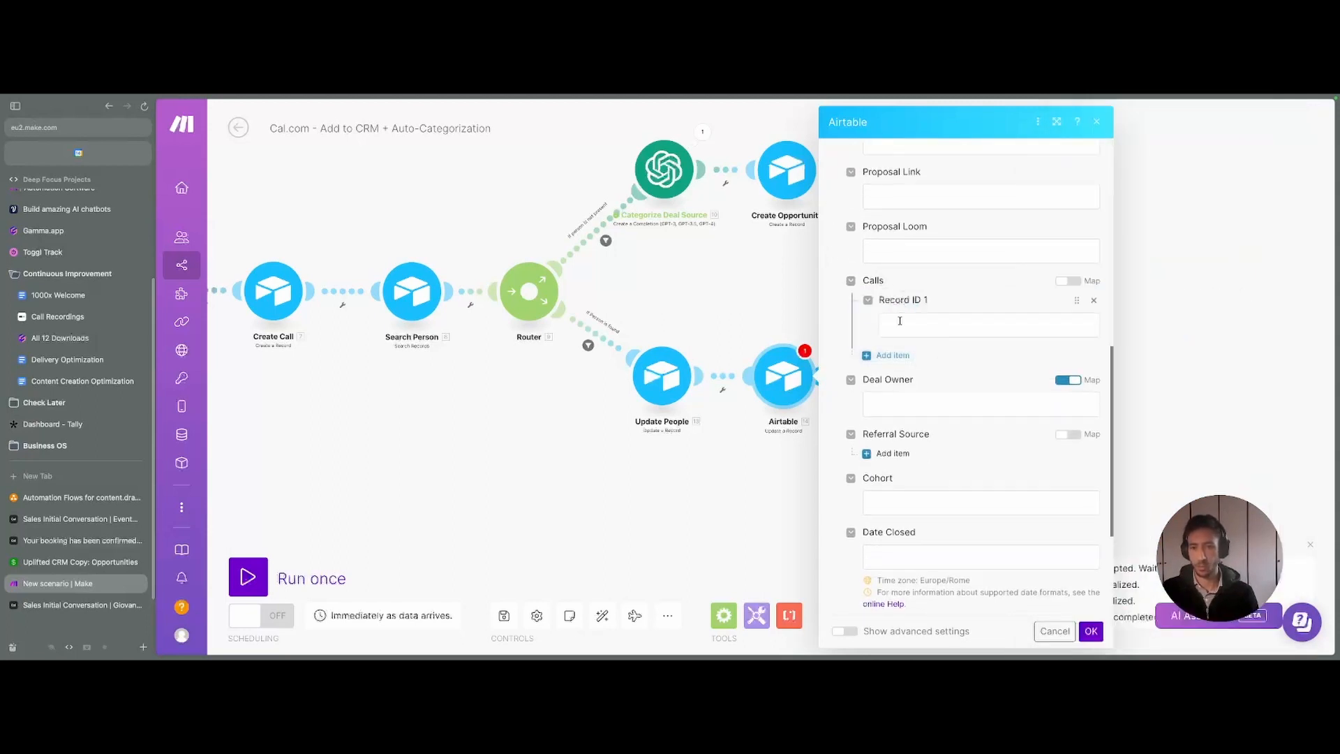
pyautogui.click(900, 320)
pyautogui.scroll(-3, 1186, 280)
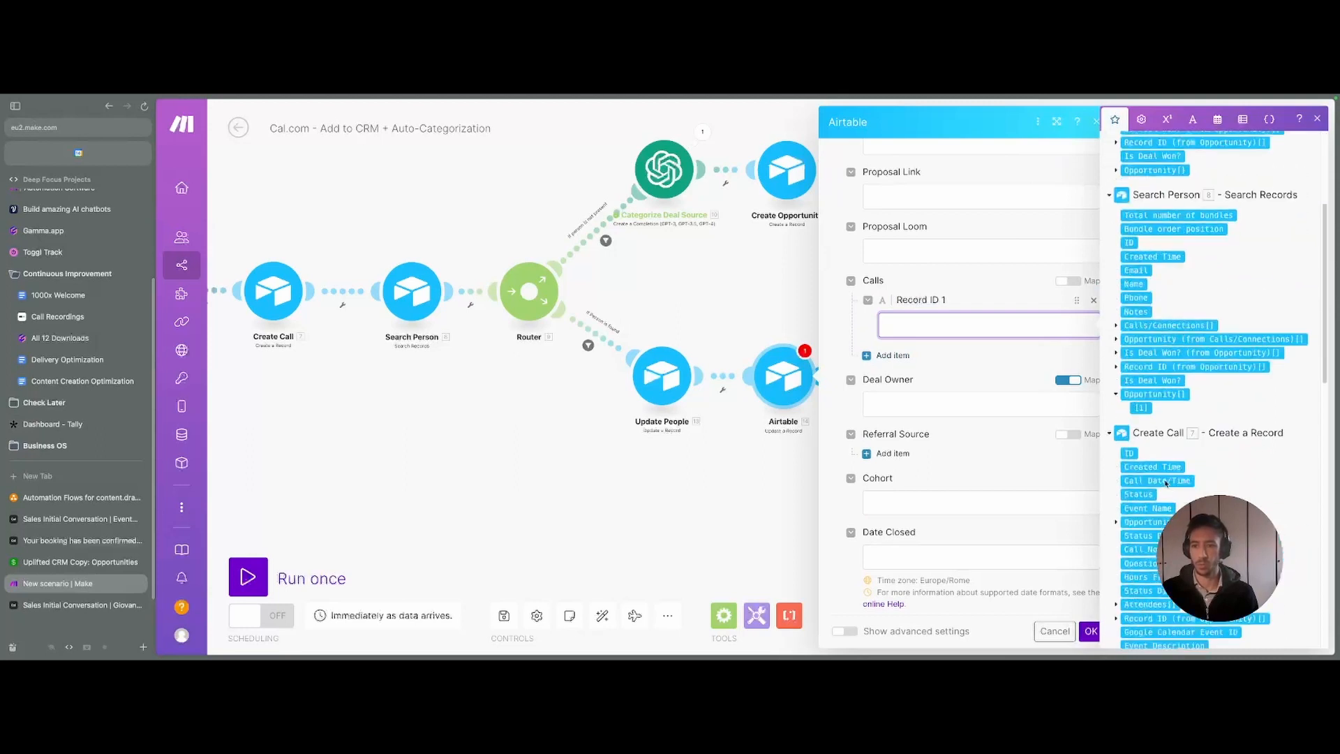
pyautogui.click(1128, 453)
pyautogui.scroll(-2, 975, 435)
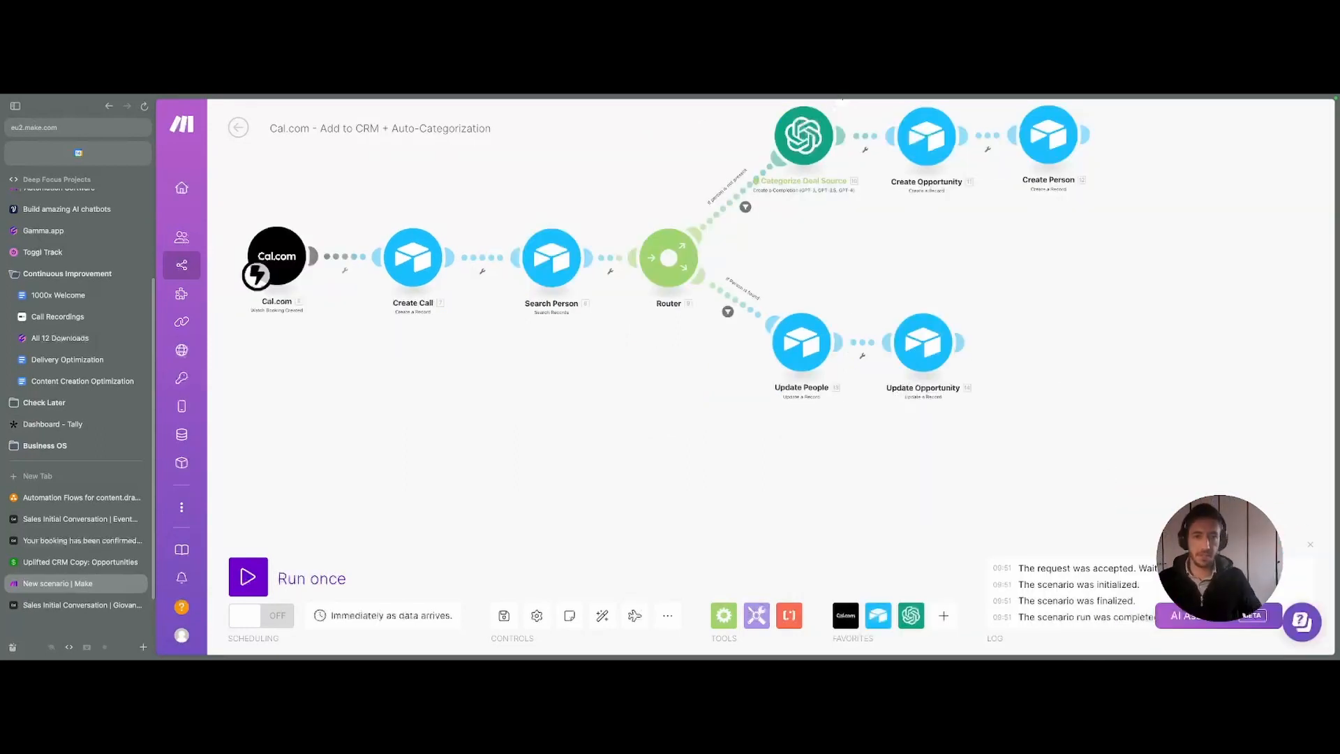
# - Select the Cal.com trigger and Create Call modules together and shift them left on the canvas
pyautogui.moveTo(854, 229); pyautogui.dragTo(764, 270)
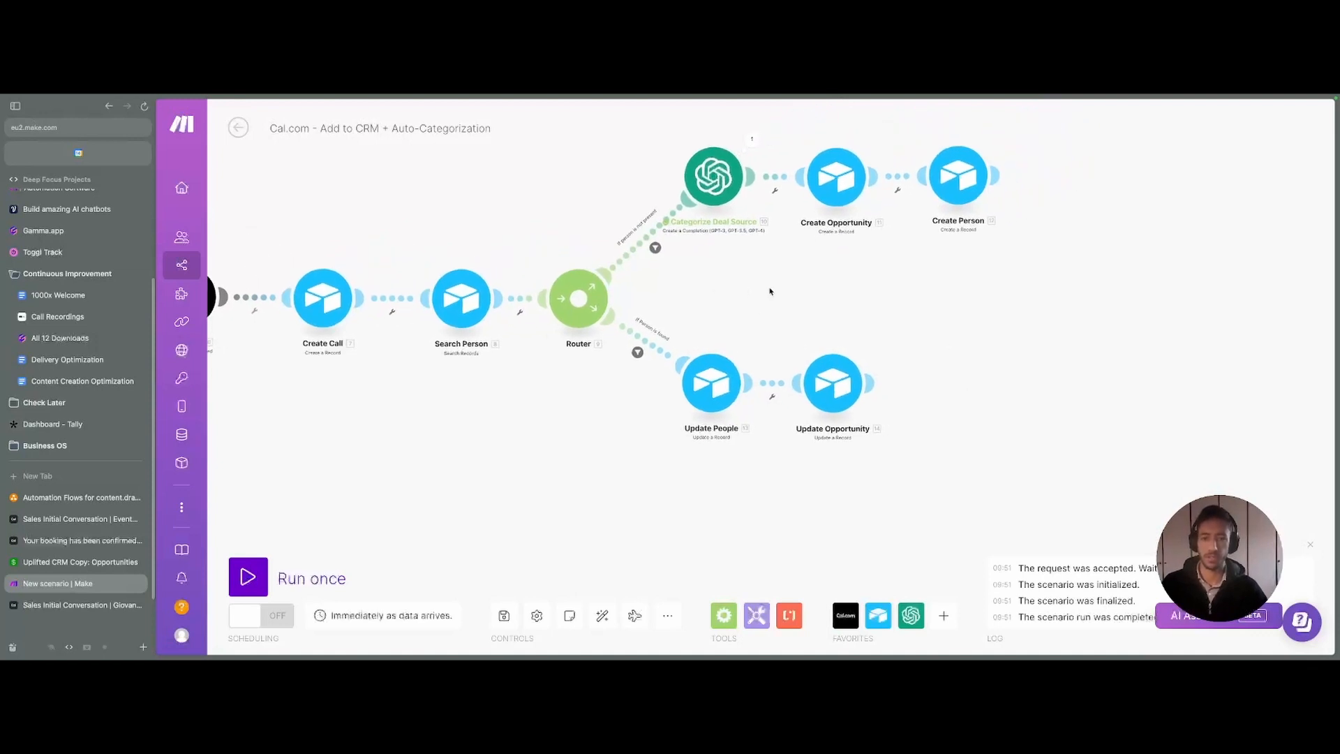
pyautogui.scroll(-3, 799, 296)
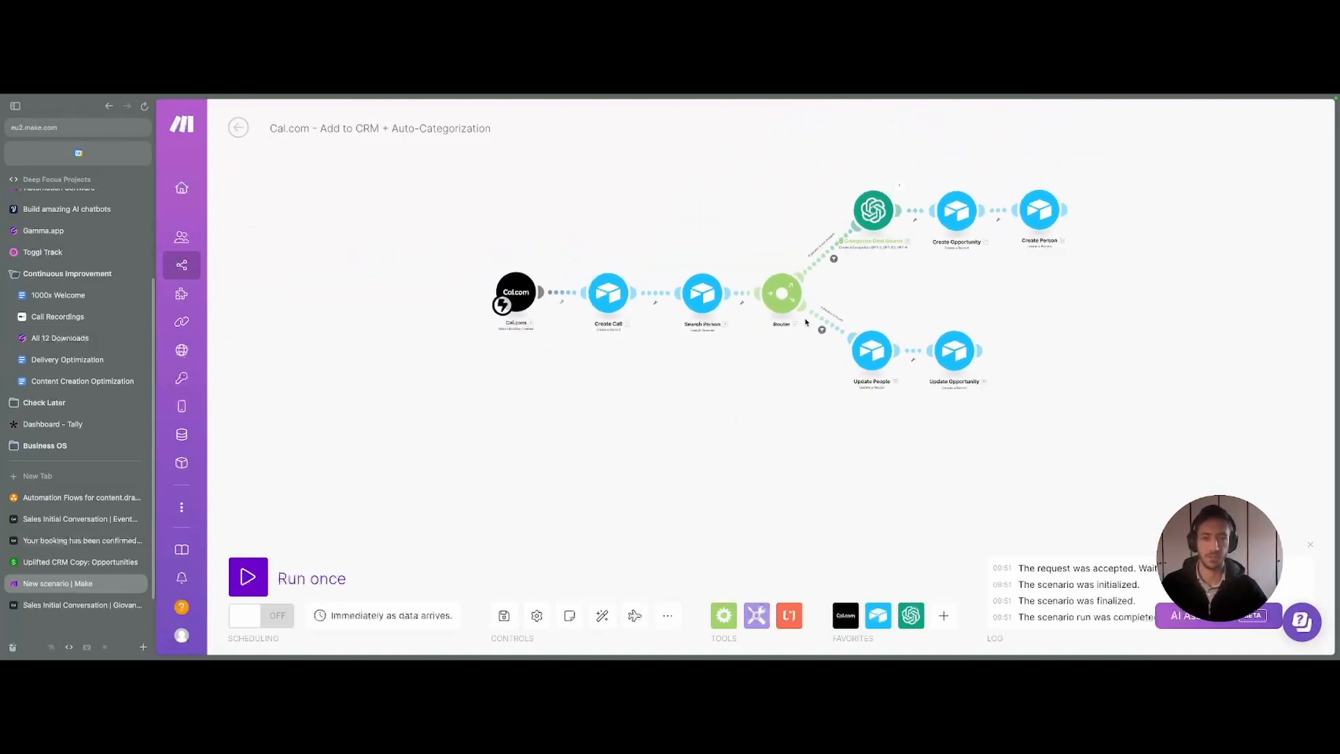
pyautogui.moveTo(687, 399); pyautogui.dragTo(509, 386)
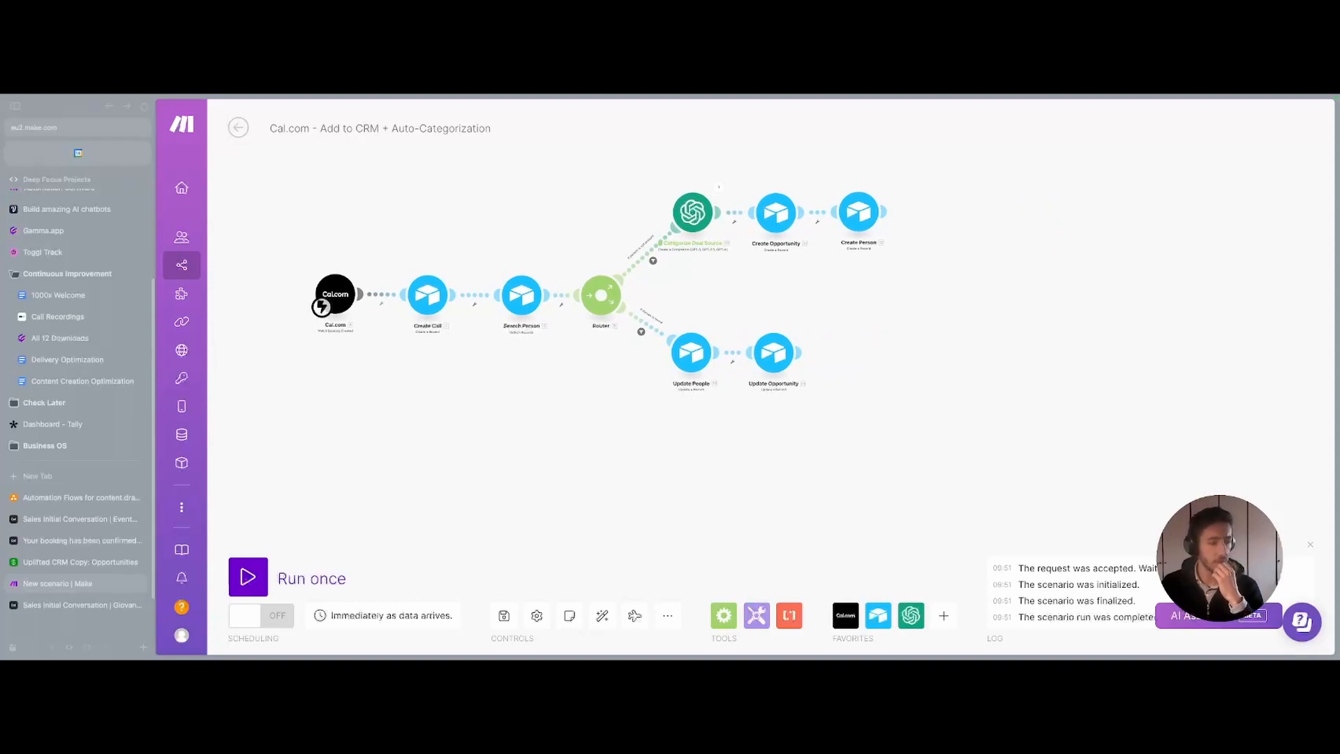
pyautogui.moveTo(622, 416); pyautogui.dragTo(847, 400)
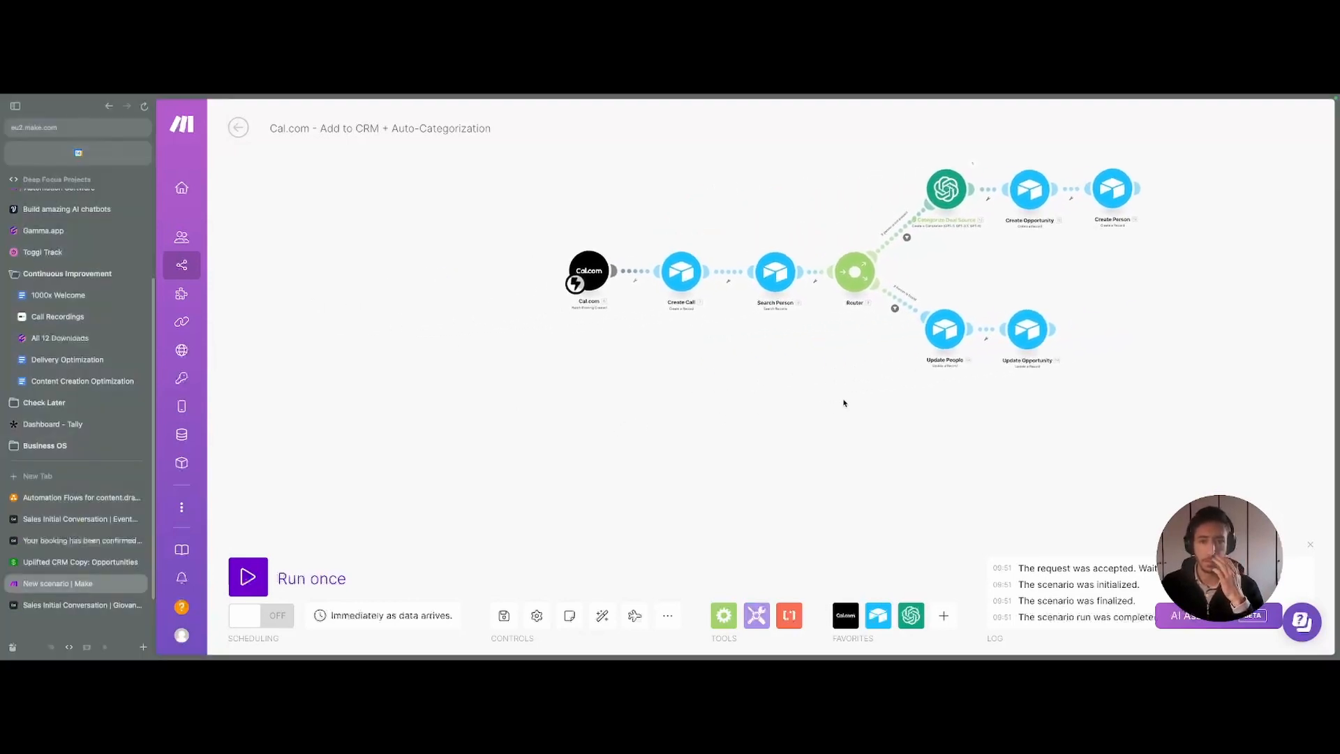
pyautogui.moveTo(515, 230); pyautogui.dragTo(705, 353)
pyautogui.moveTo(666, 277); pyautogui.dragTo(528, 277)
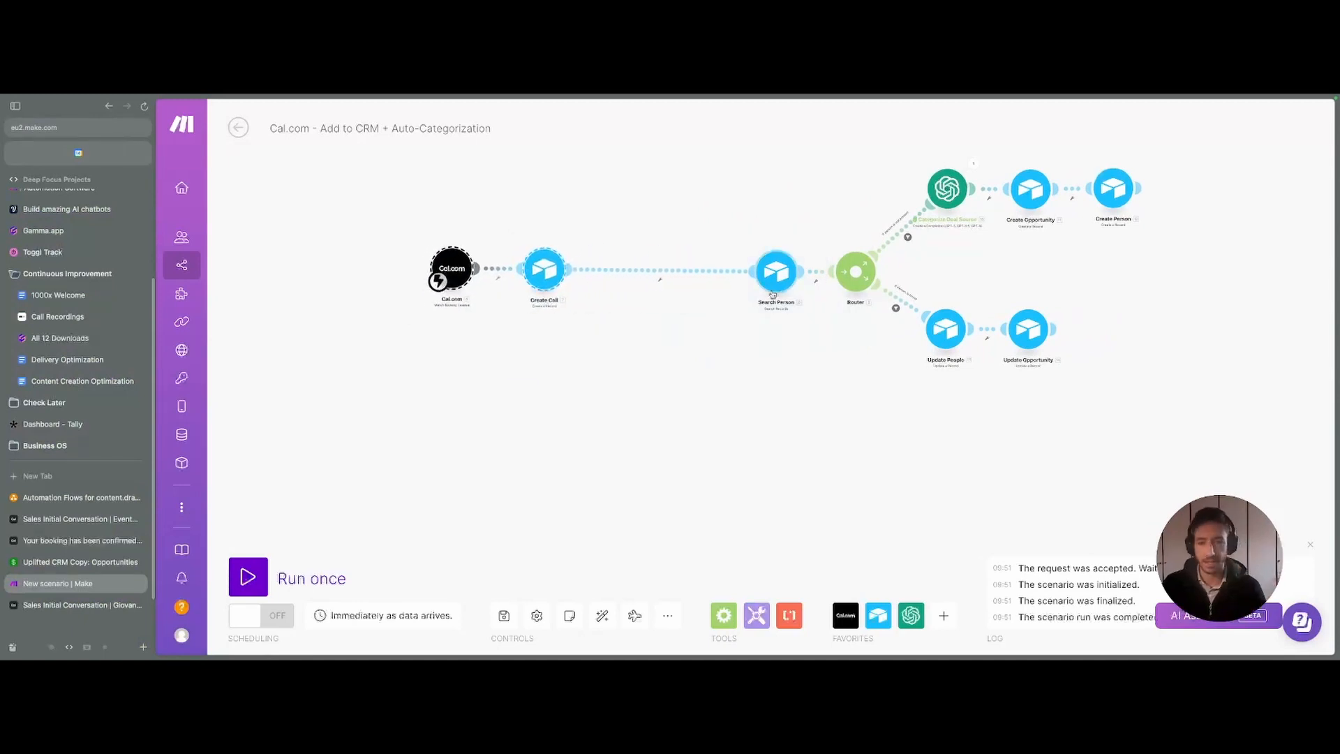
pyautogui.hscroll(-3, 352, 235)
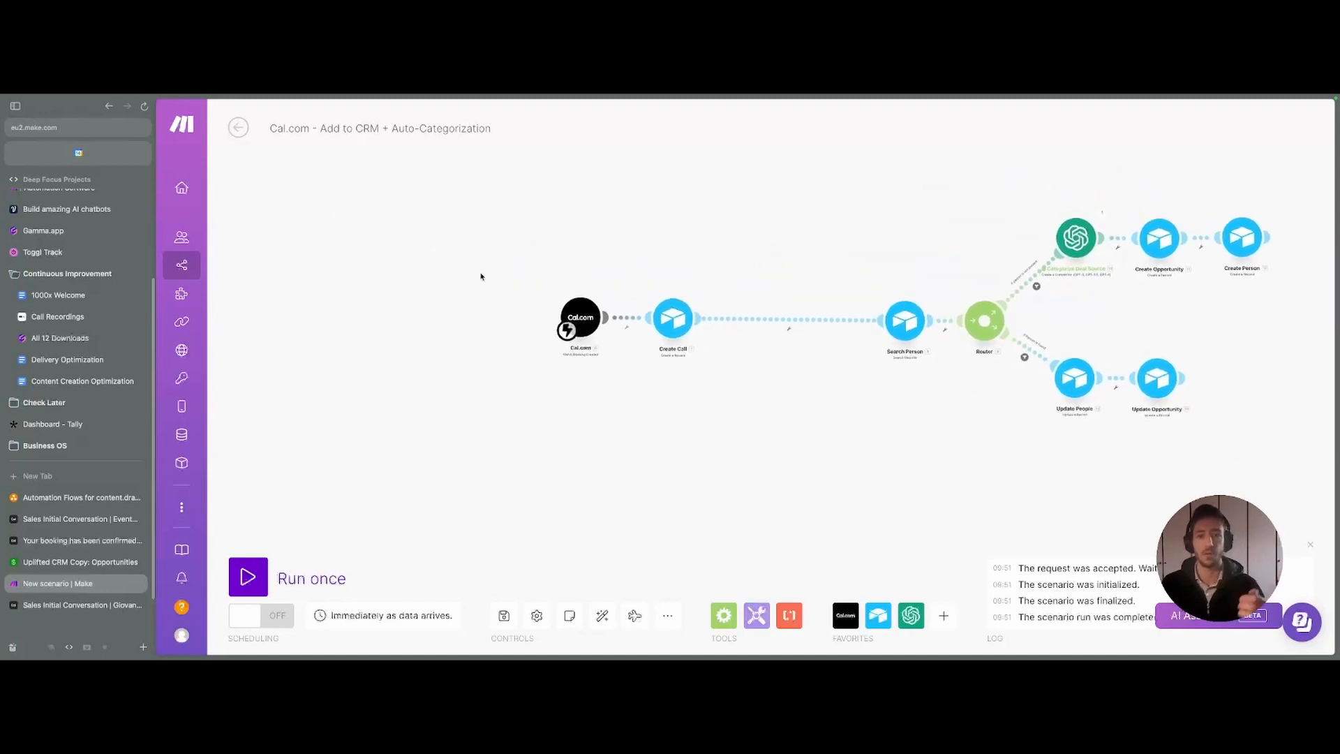
pyautogui.moveTo(620, 326); pyautogui.dragTo(665, 329)
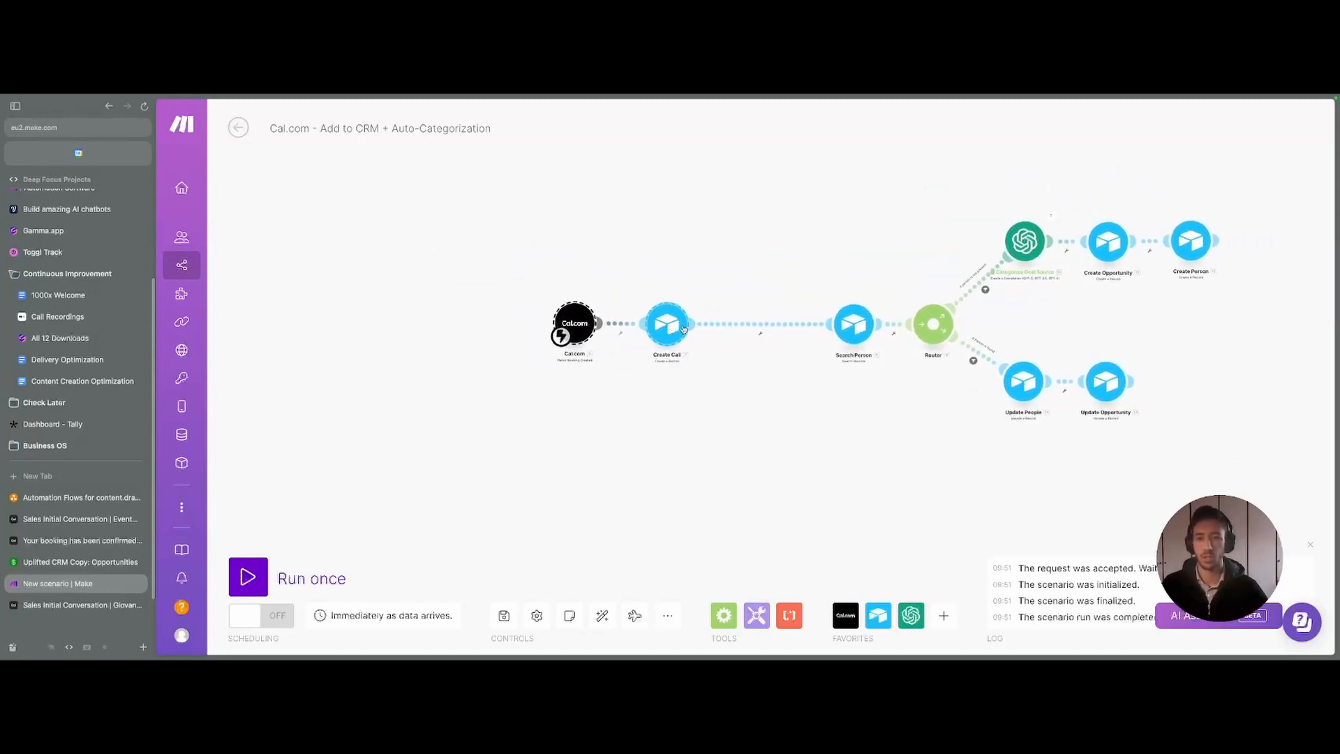
# - Leave the Search Person link intact and settle the flow and both modules into a tidy layout
pyautogui.rightClick(758, 323)
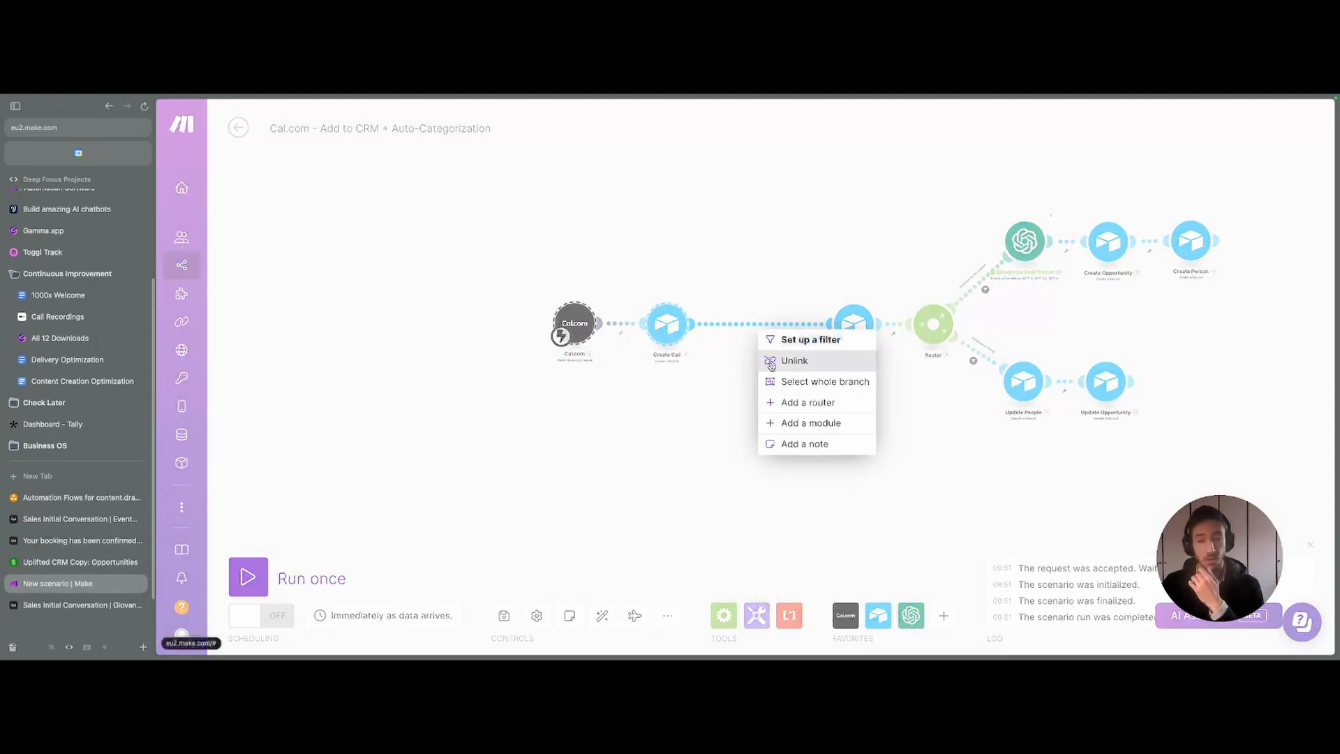
pyautogui.click(527, 340)
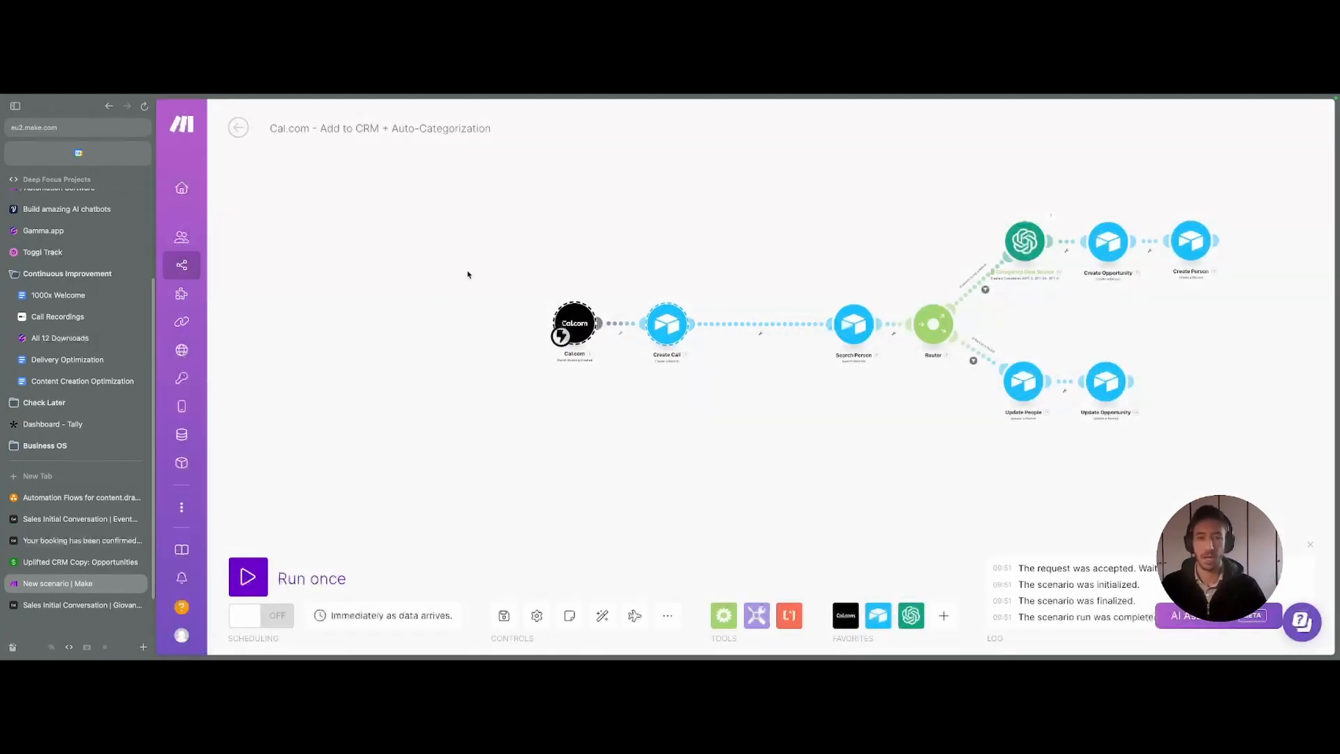
pyautogui.moveTo(467, 272)
pyautogui.mouseDown()
pyautogui.moveTo(733, 363)
pyautogui.moveTo(398, 285)
pyautogui.moveTo(651, 392)
pyautogui.mouseUp()
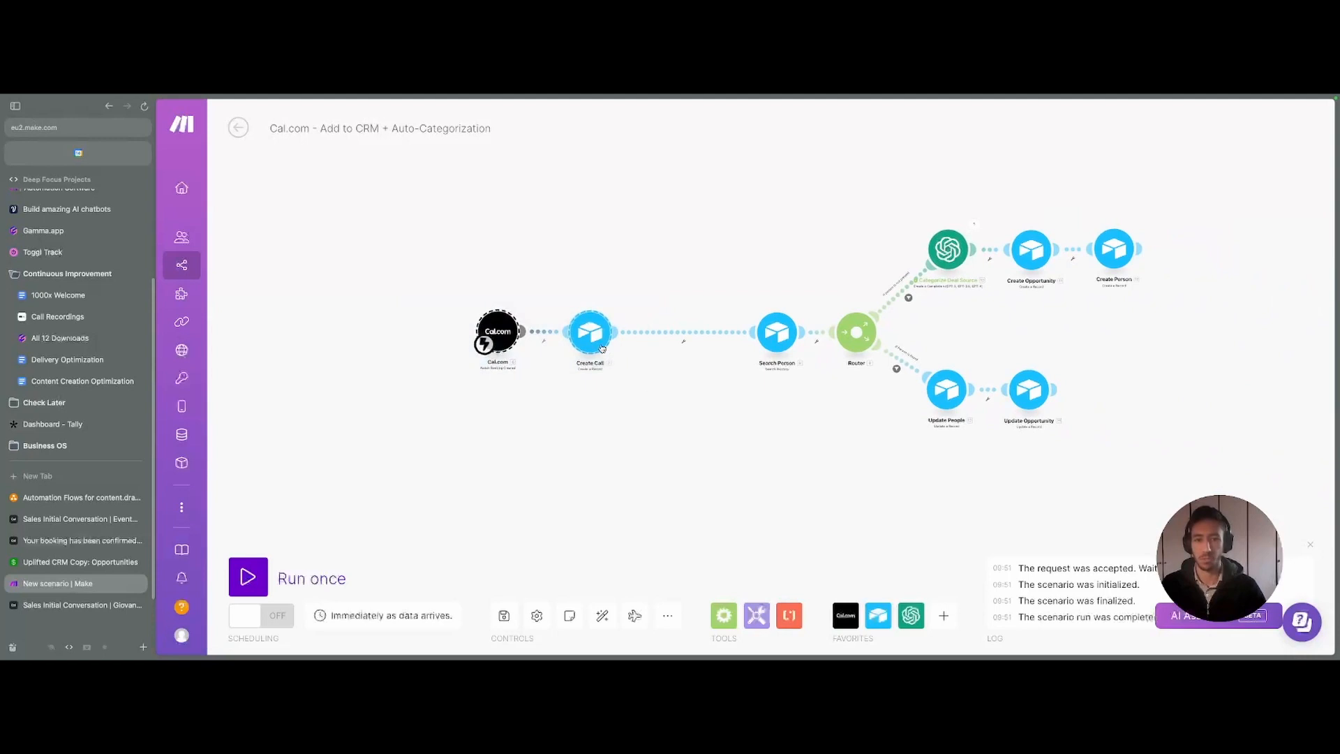
pyautogui.moveTo(604, 349); pyautogui.dragTo(684, 351)
pyautogui.moveTo(886, 460); pyautogui.dragTo(620, 474)
pyautogui.click(405, 494)
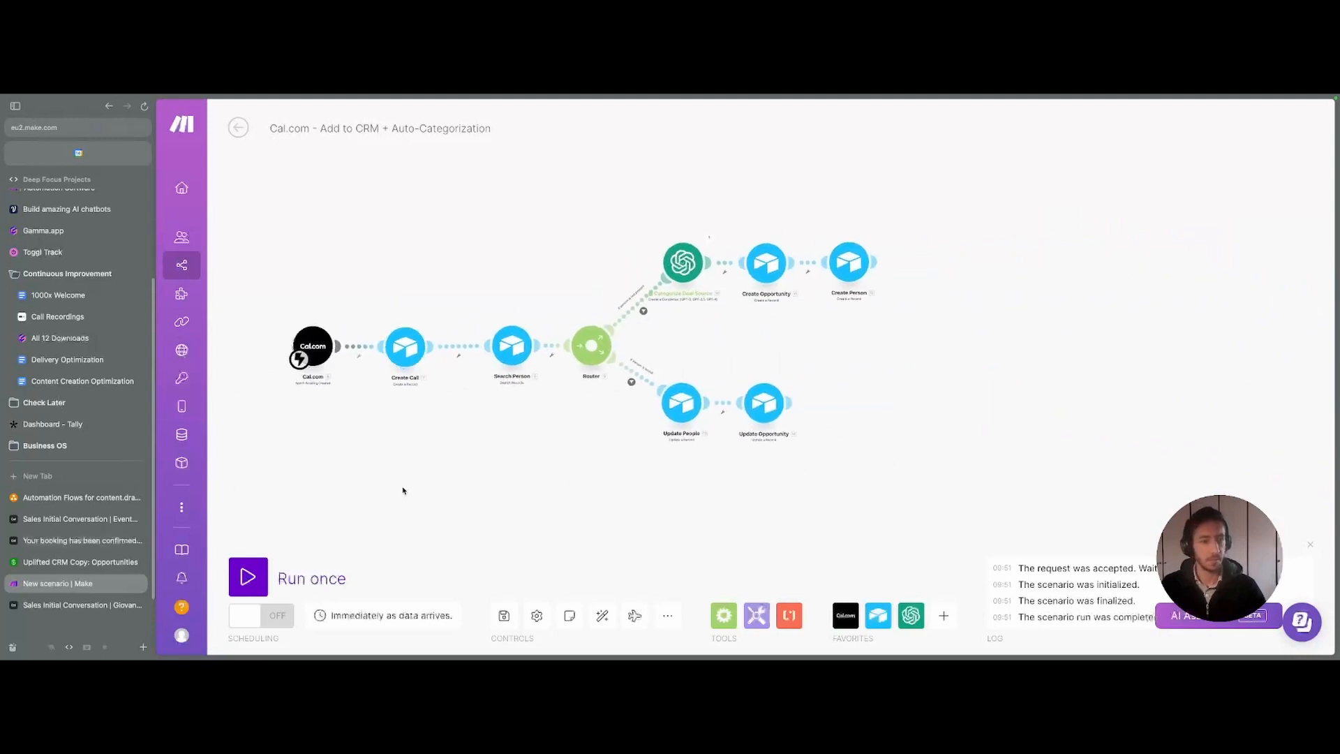
pyautogui.moveTo(529, 483); pyautogui.dragTo(563, 470)
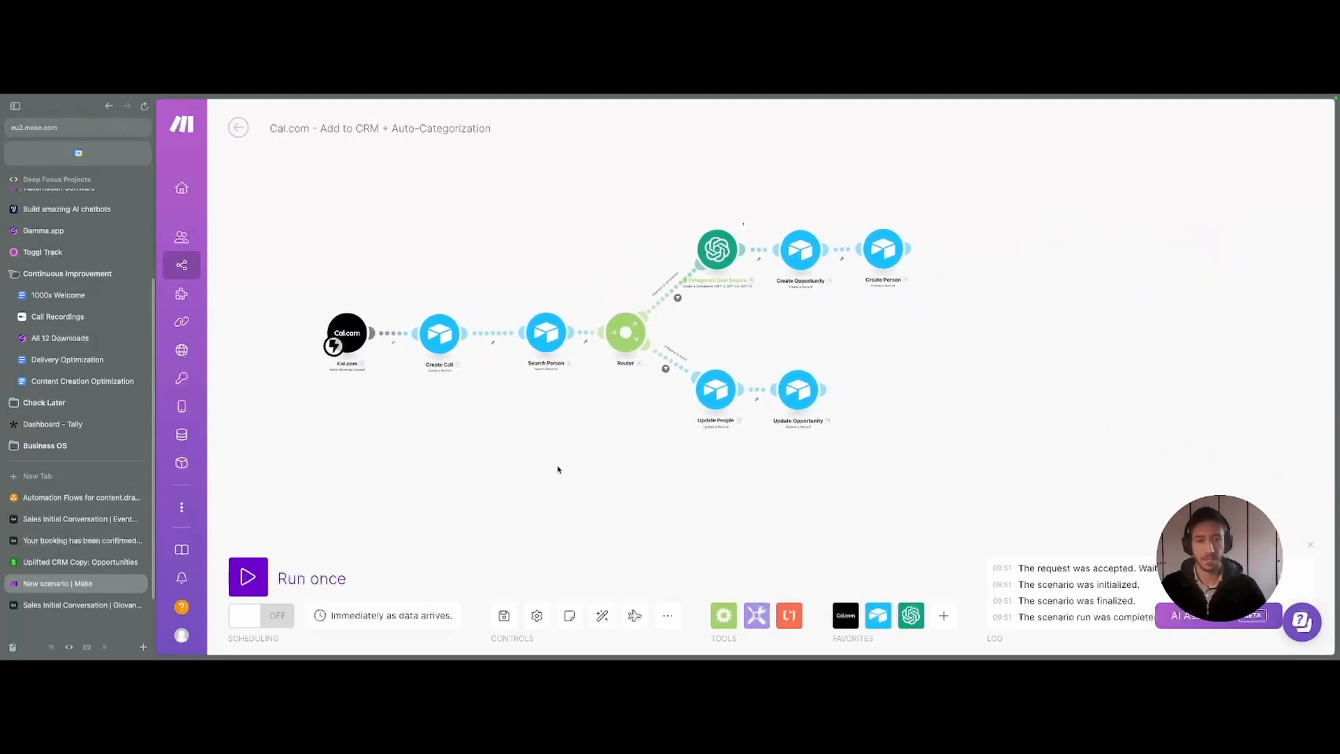
# - Start a Run once test that waits for a new booking and close the old confirmation page
pyautogui.click(250, 577)
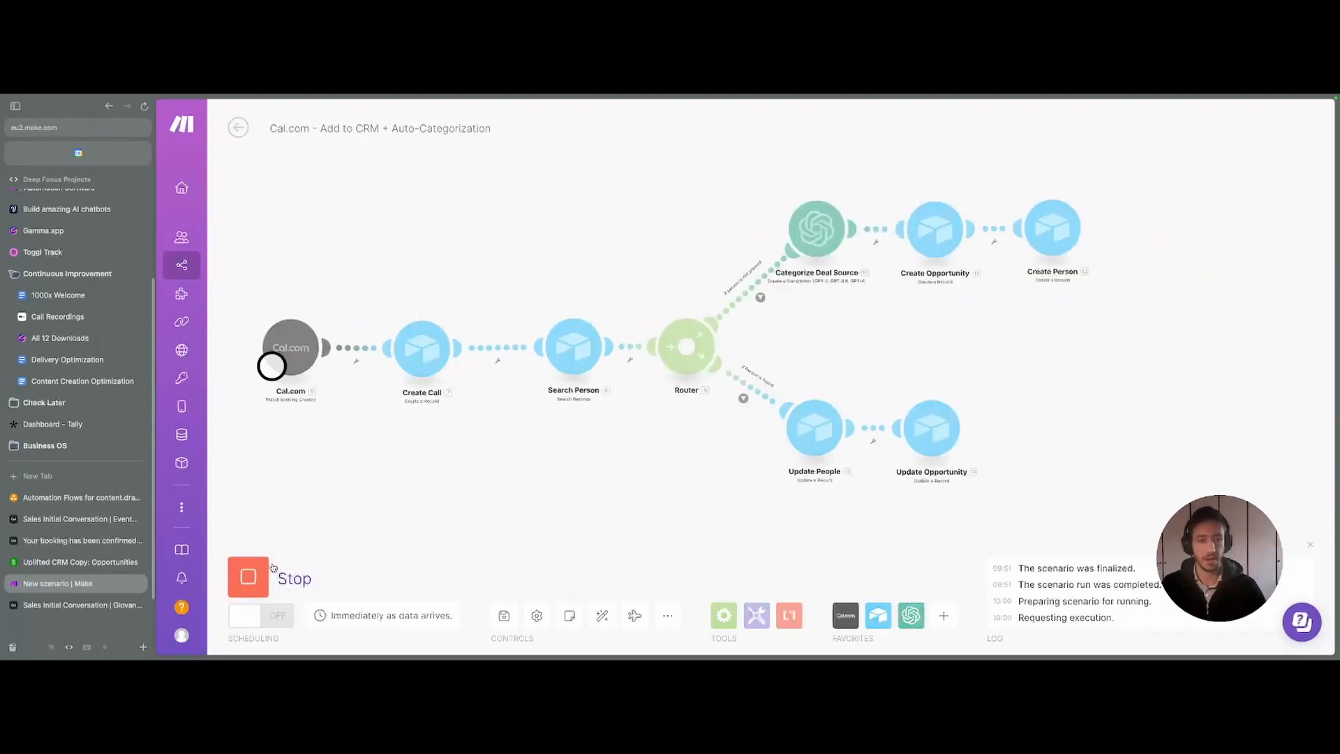
pyautogui.moveTo(466, 520); pyautogui.dragTo(497, 401)
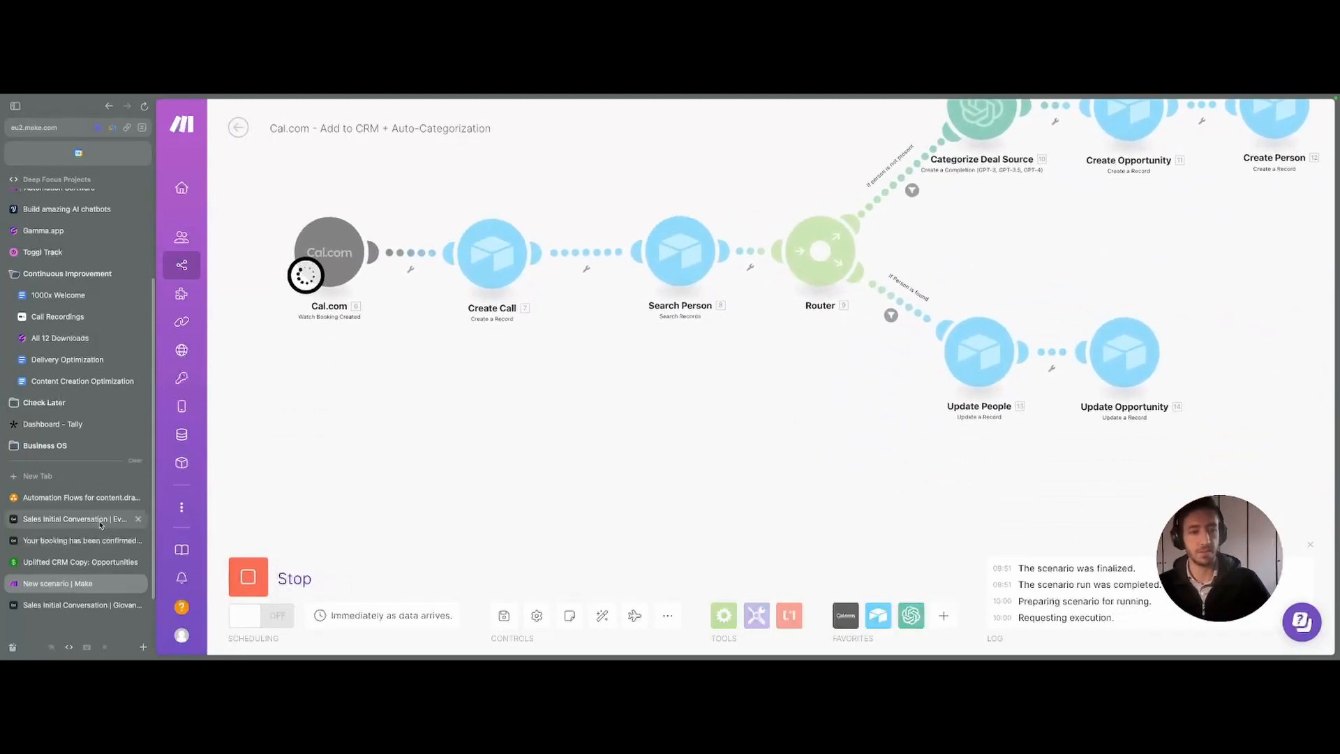
pyautogui.click(139, 539)
# - Close the blank old booking page and launch the Sales Initial Conversation public booking page from Event Types
pyautogui.click(83, 519)
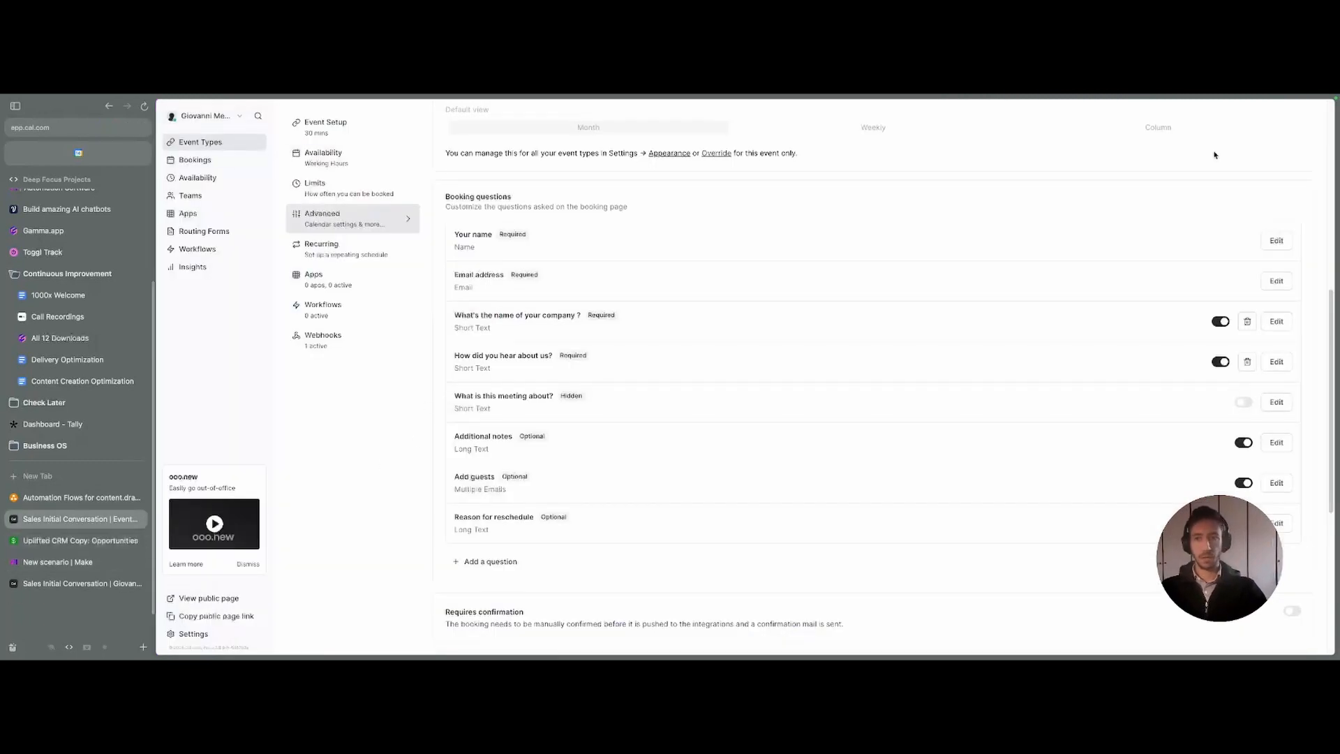
pyautogui.click(95, 583)
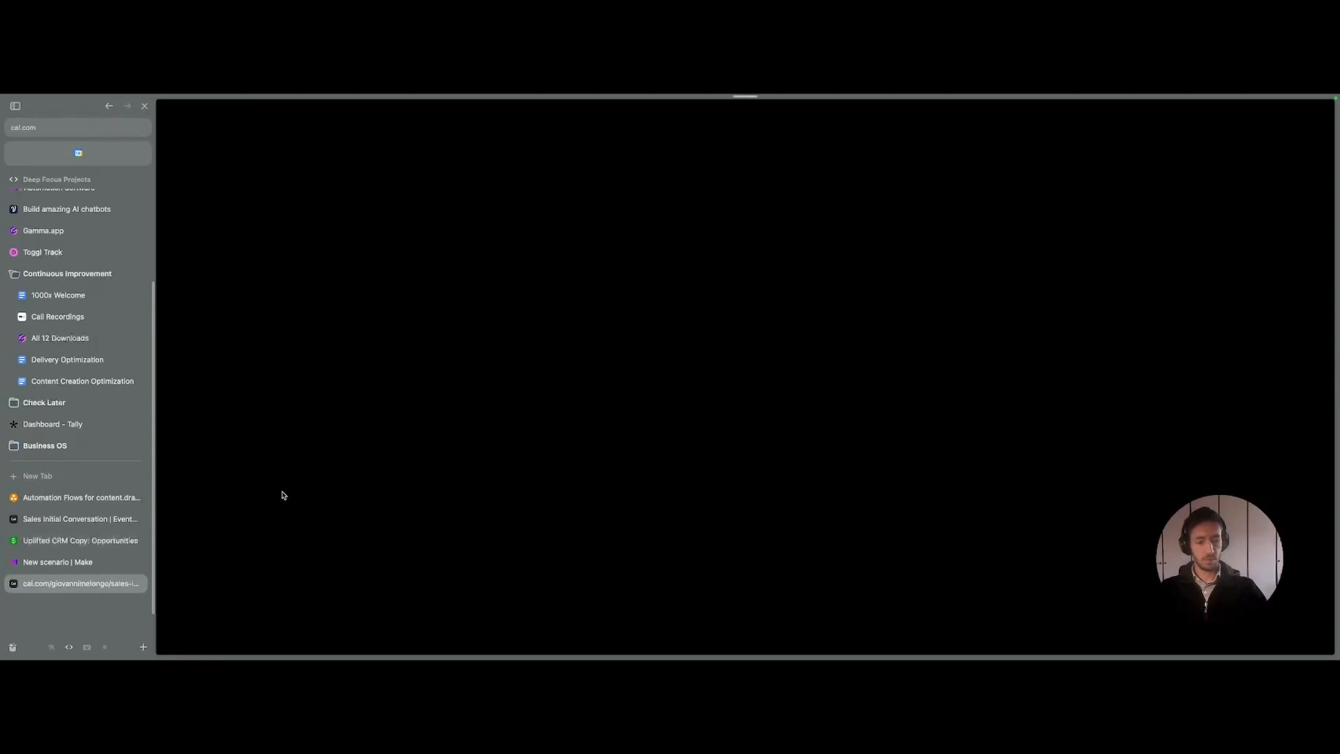
pyautogui.press('super+w')
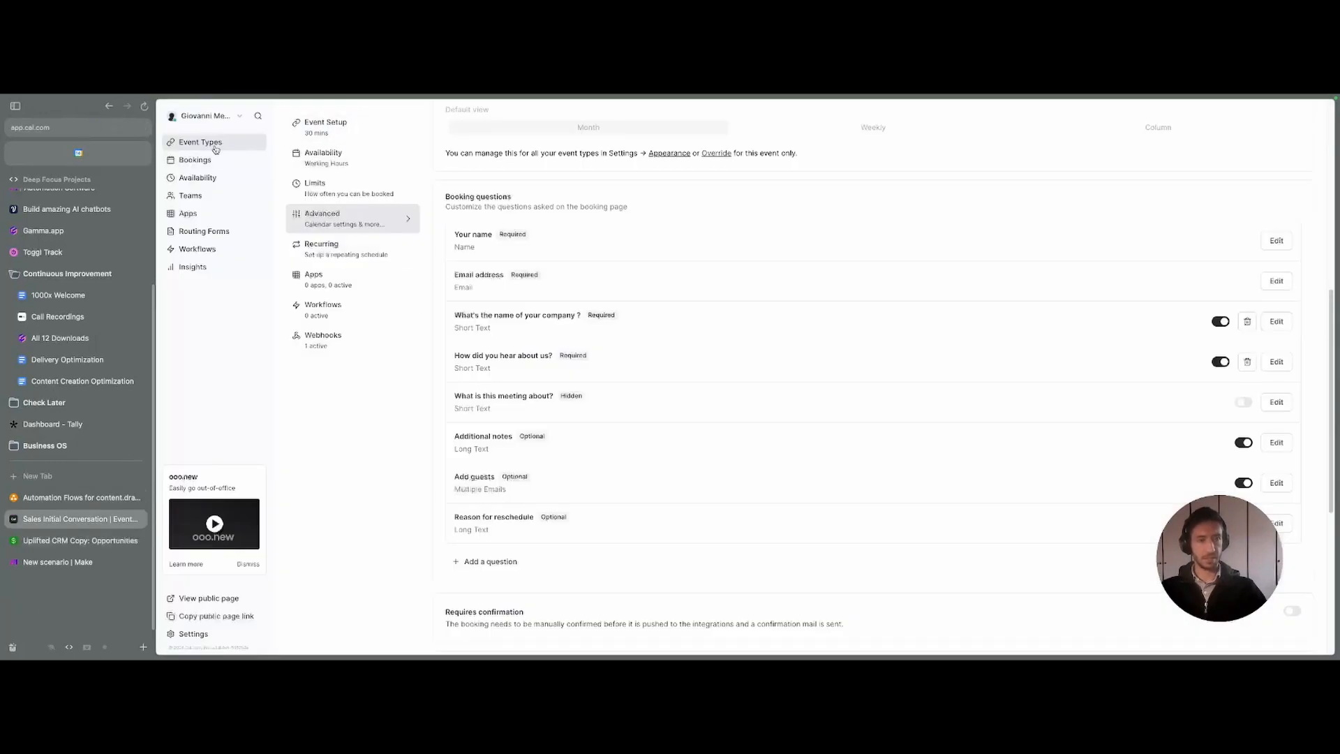
pyautogui.click(200, 142)
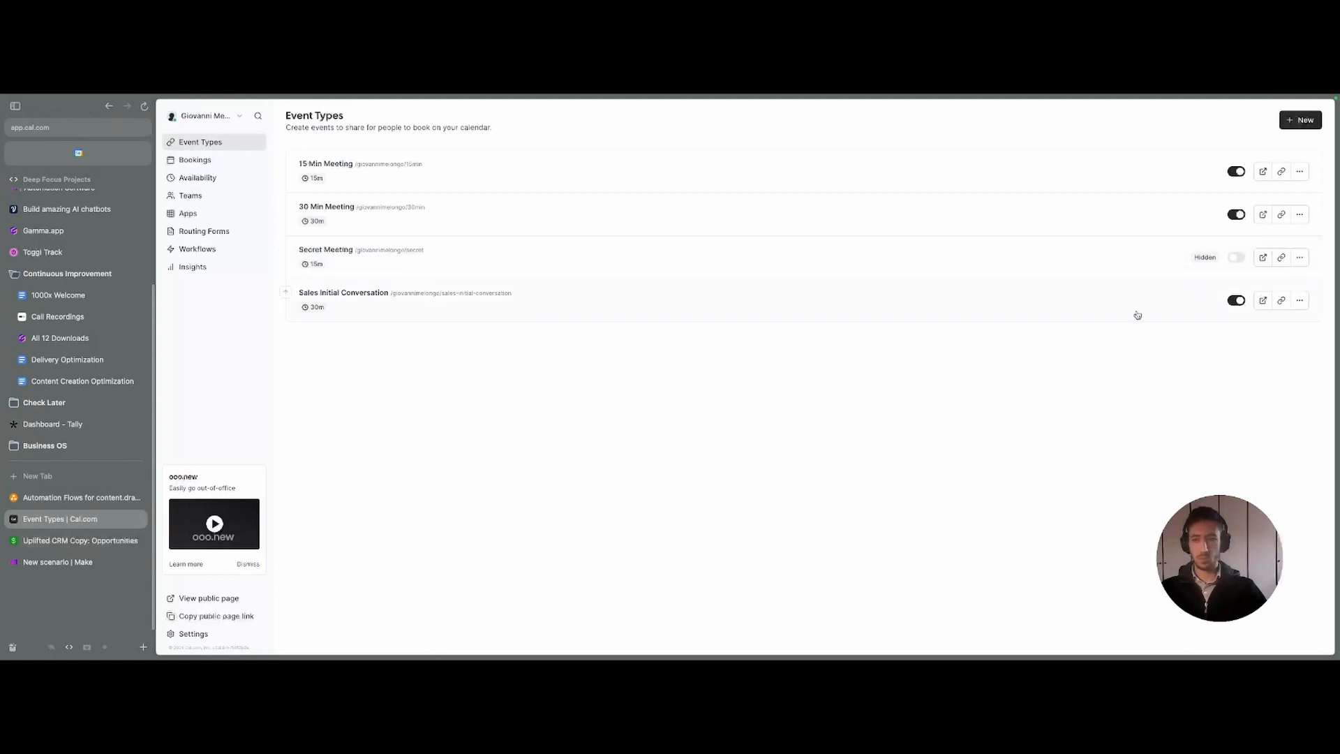
pyautogui.click(1263, 300)
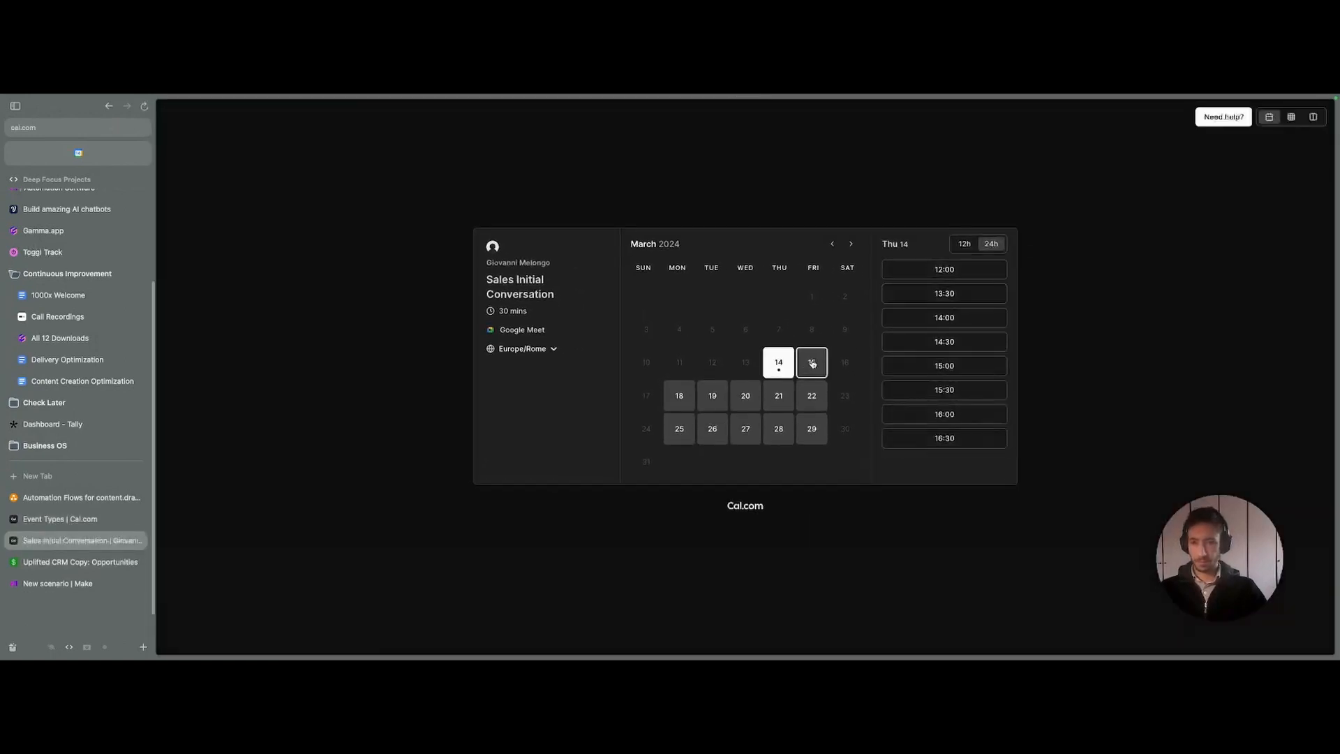
# - Pick Friday 15 March at 10:00 and replace the attendee's email address
pyautogui.click(814, 364)
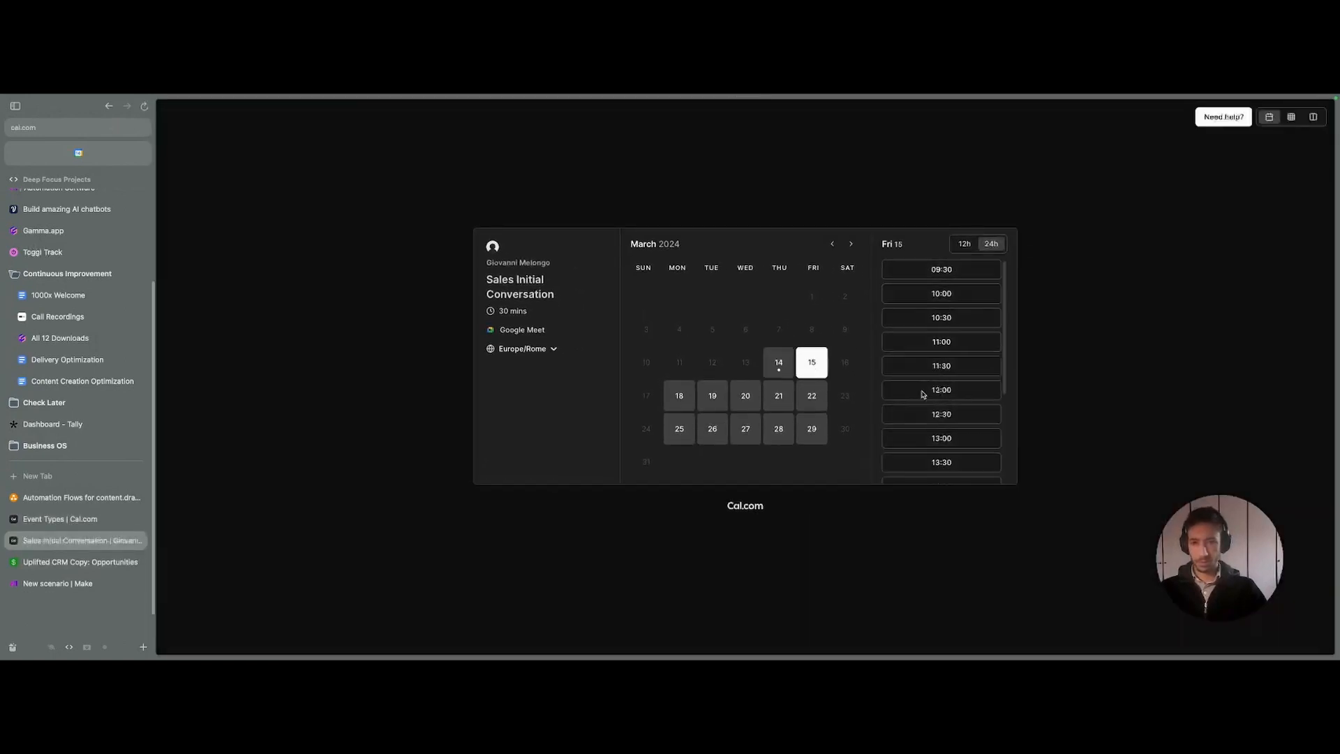
pyautogui.click(942, 293)
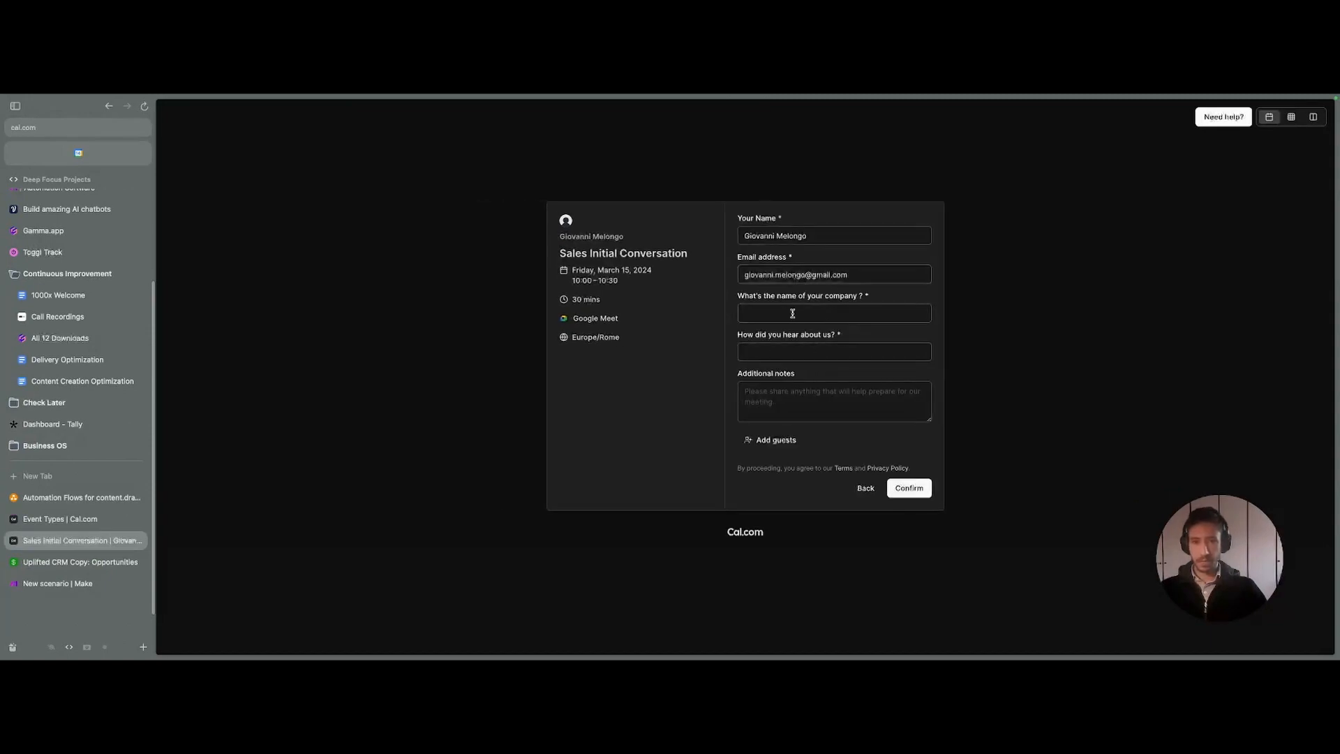
pyautogui.click(837, 274)
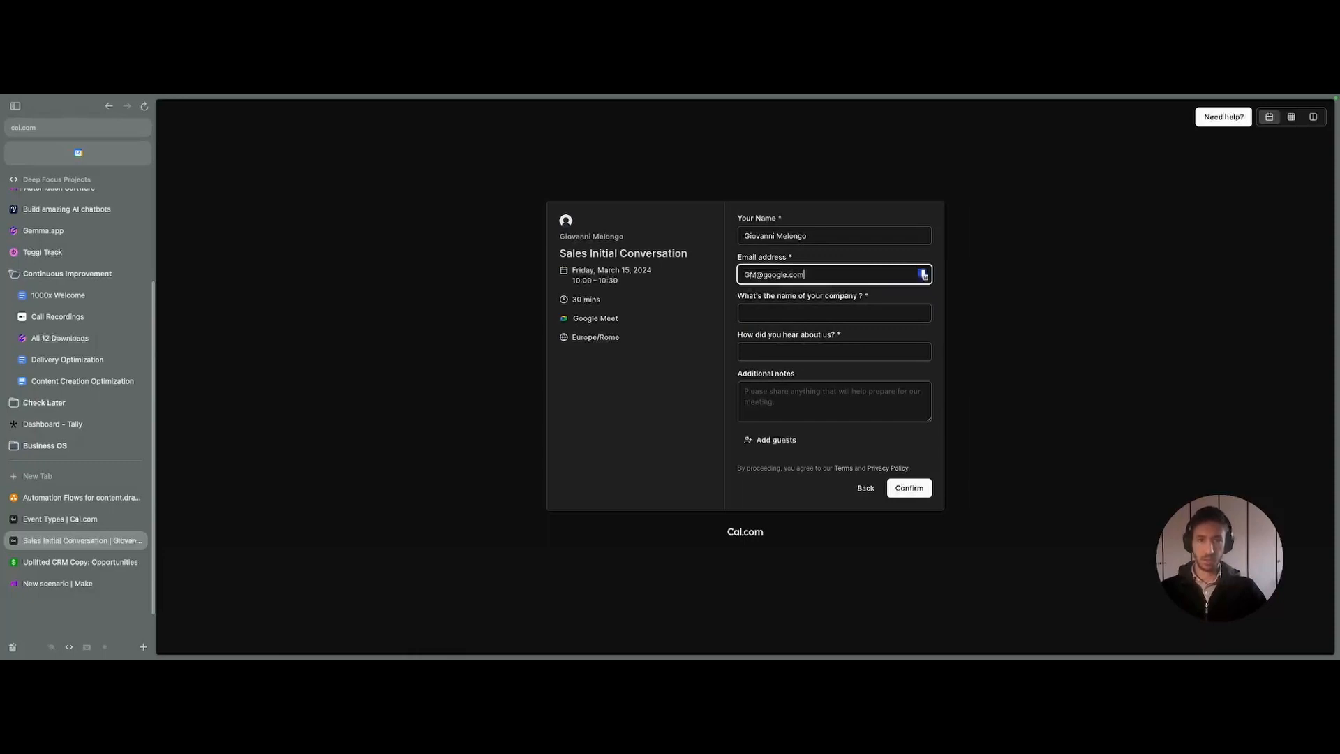
# - Answer 'I heard about yourself from my friend', add the note 'Nothing to do', and confirm the booking
pyautogui.press('Tab')
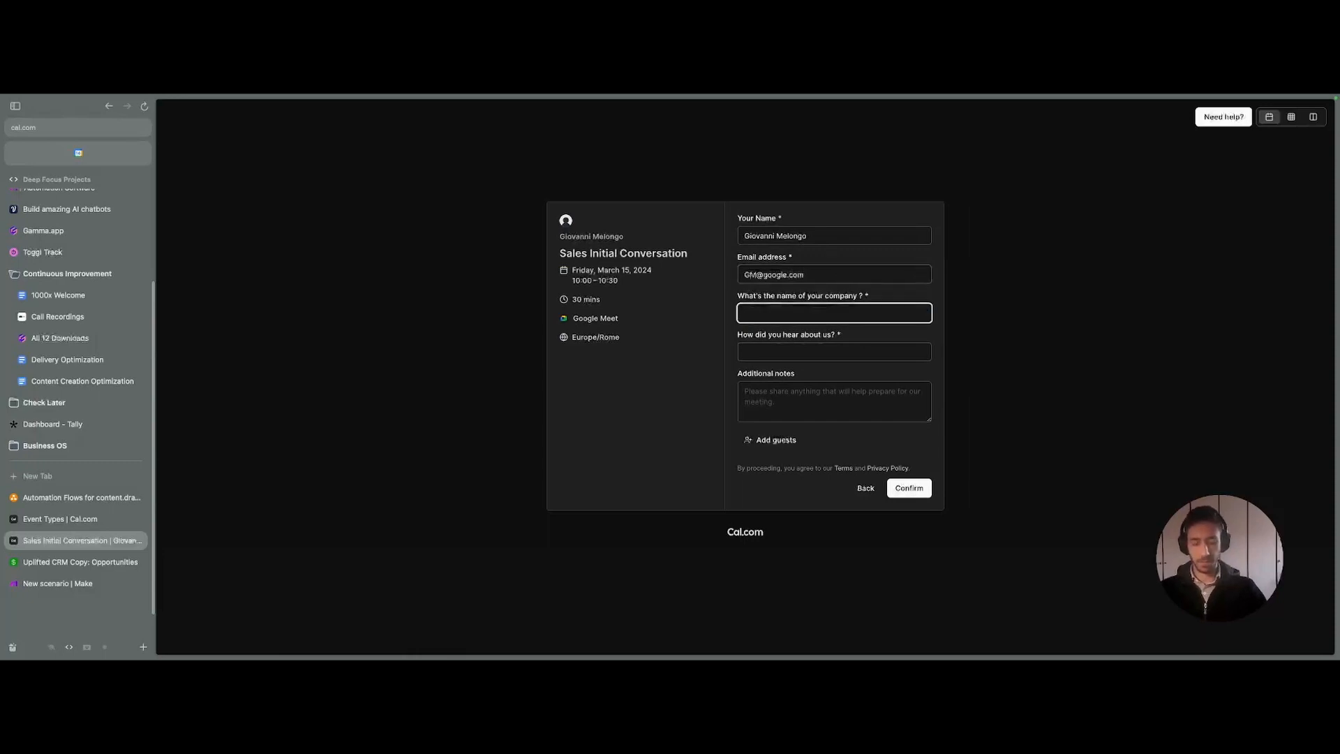
pyautogui.press('Tab')
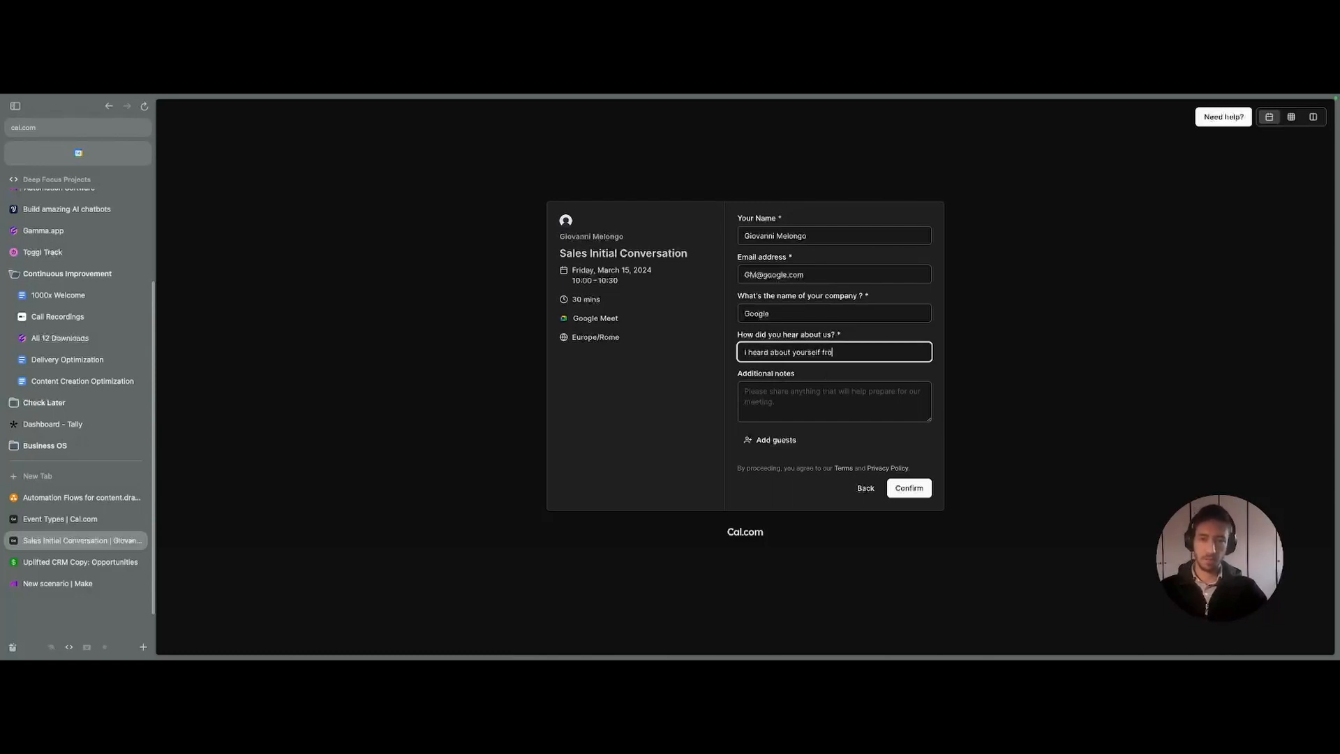
pyautogui.write('I heard about yourself from my friend Matt')
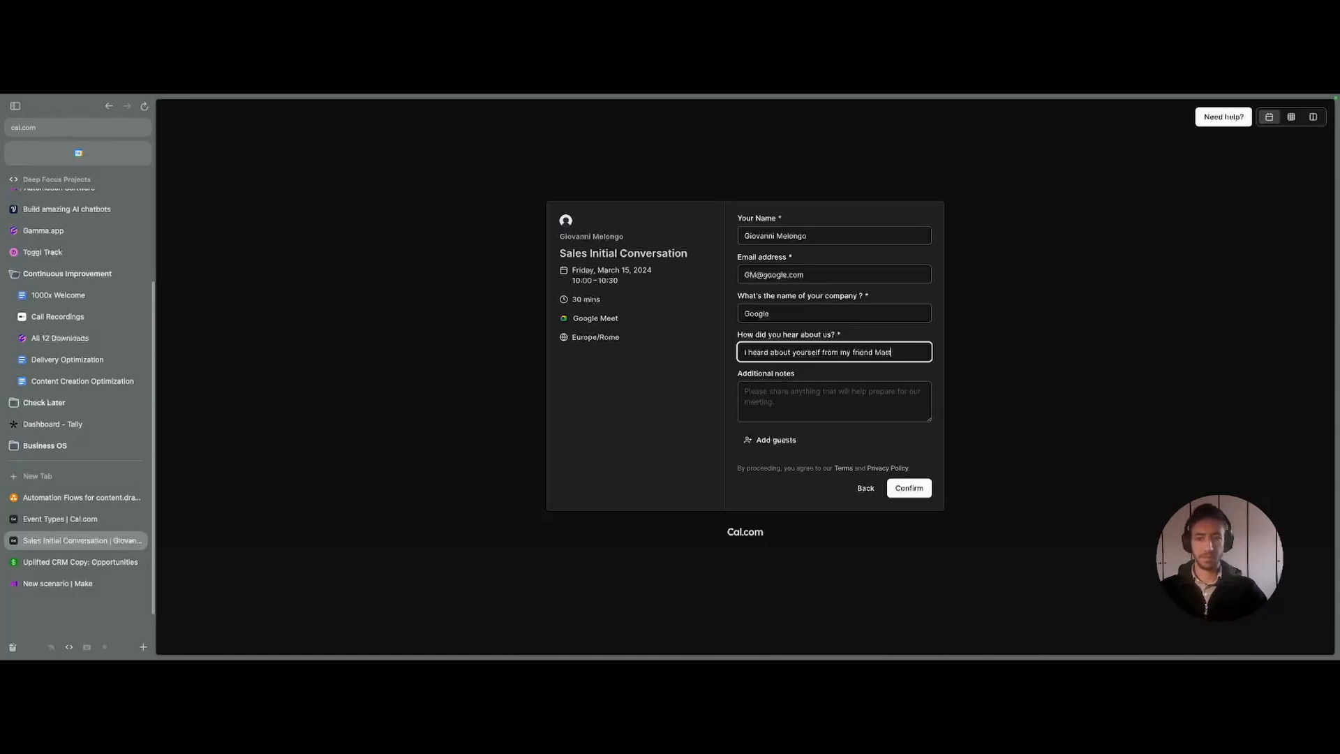
pyautogui.press('Tab')
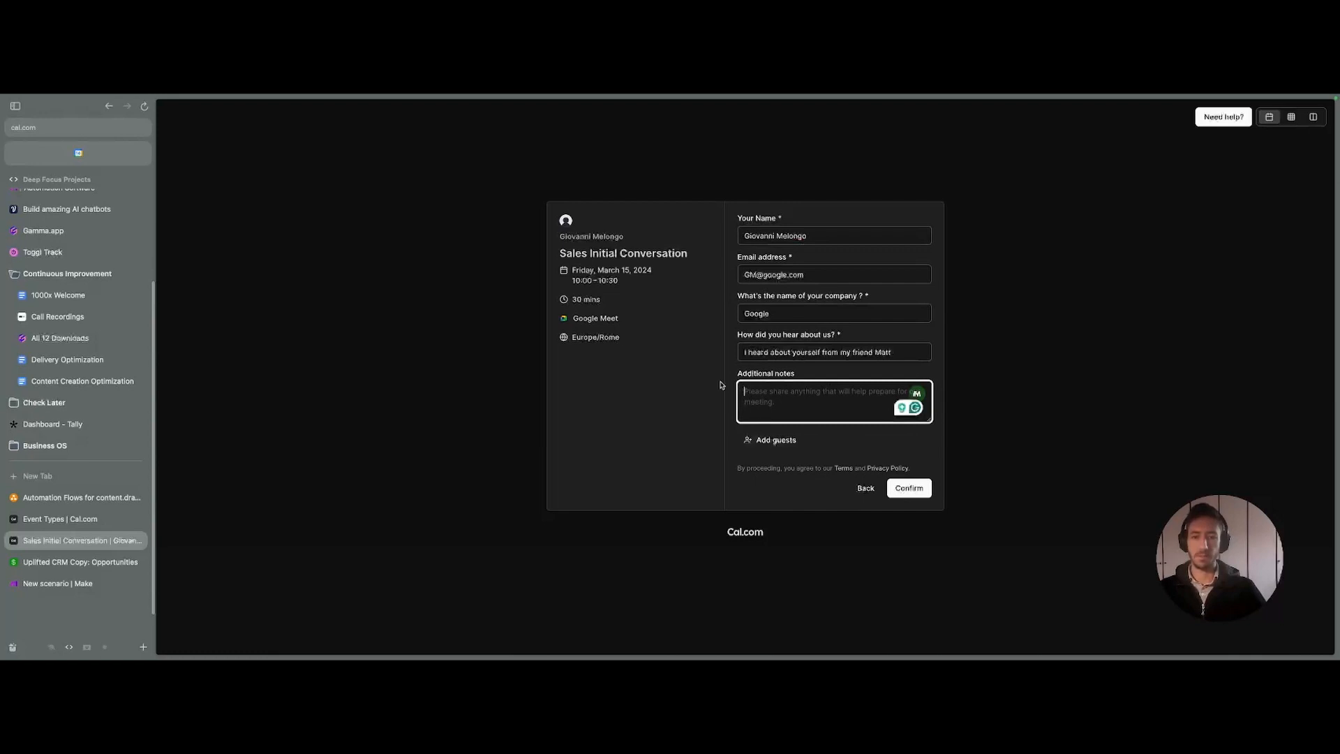
pyautogui.write('N')
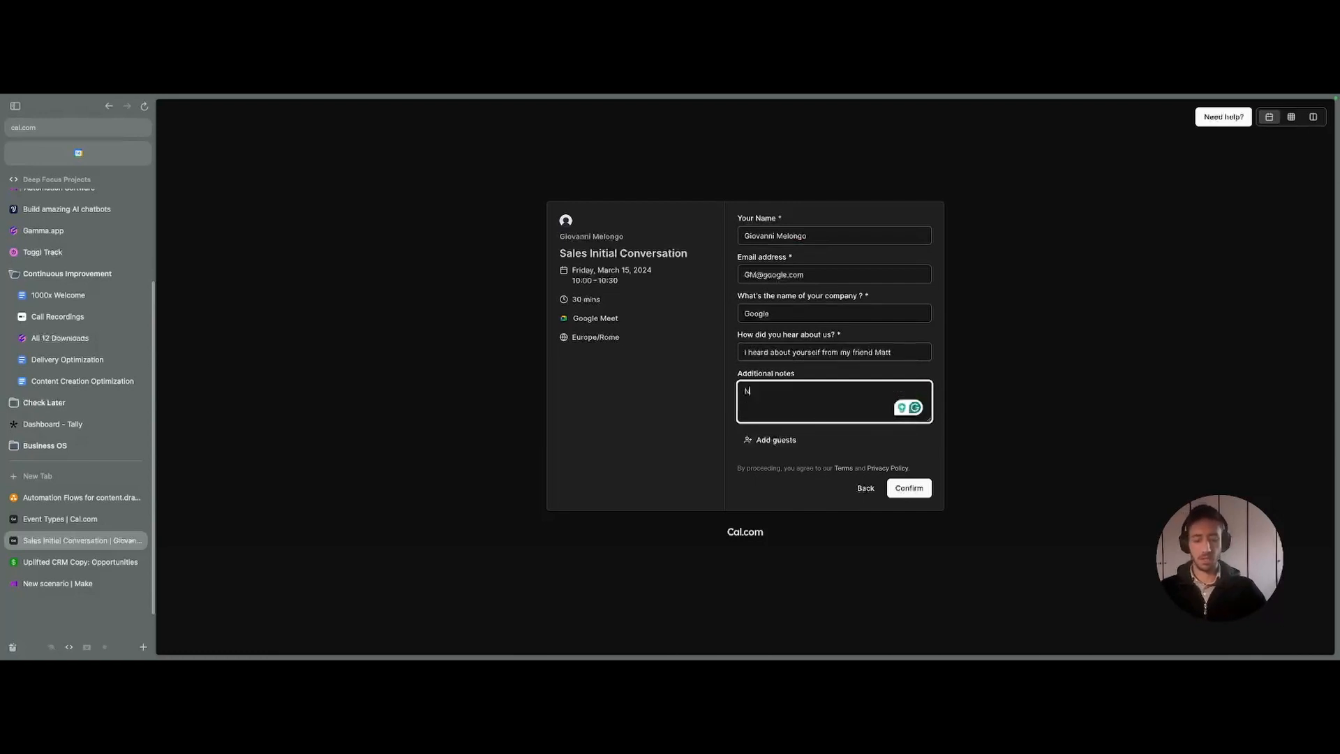
pyautogui.write('othing to do')
pyautogui.click(909, 488)
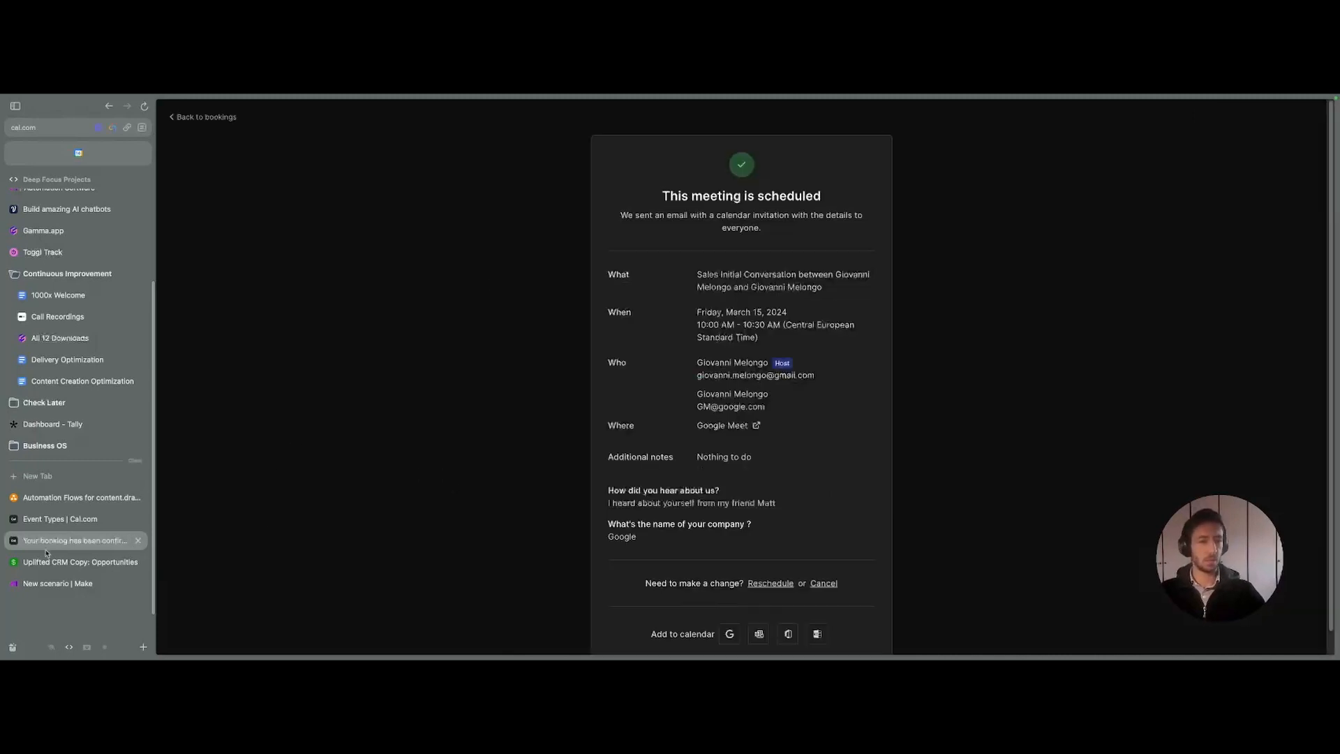
# - Inspect the Categorize Deal Source run output, confirming the Referral result and expanding its Choices message details
pyautogui.click(68, 583)
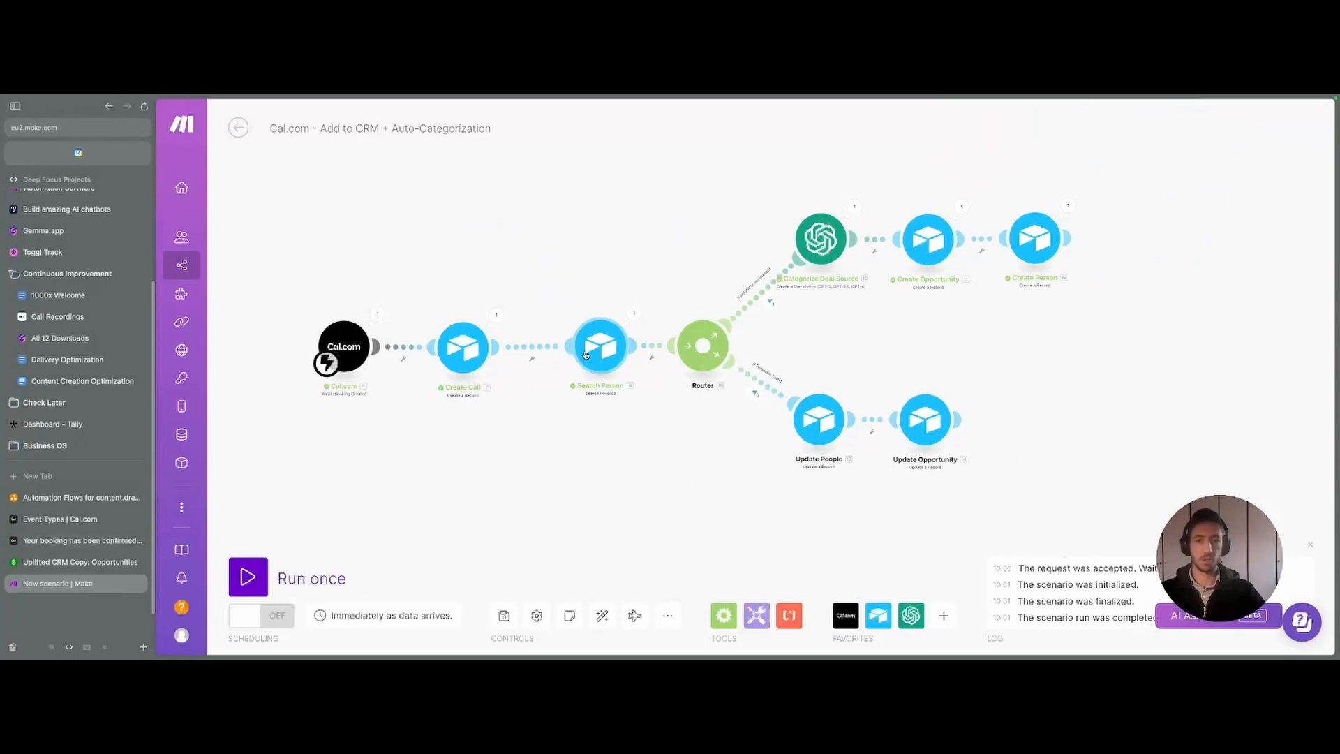
pyautogui.moveTo(884, 310); pyautogui.dragTo(596, 440)
pyautogui.scroll(3, 697, 331)
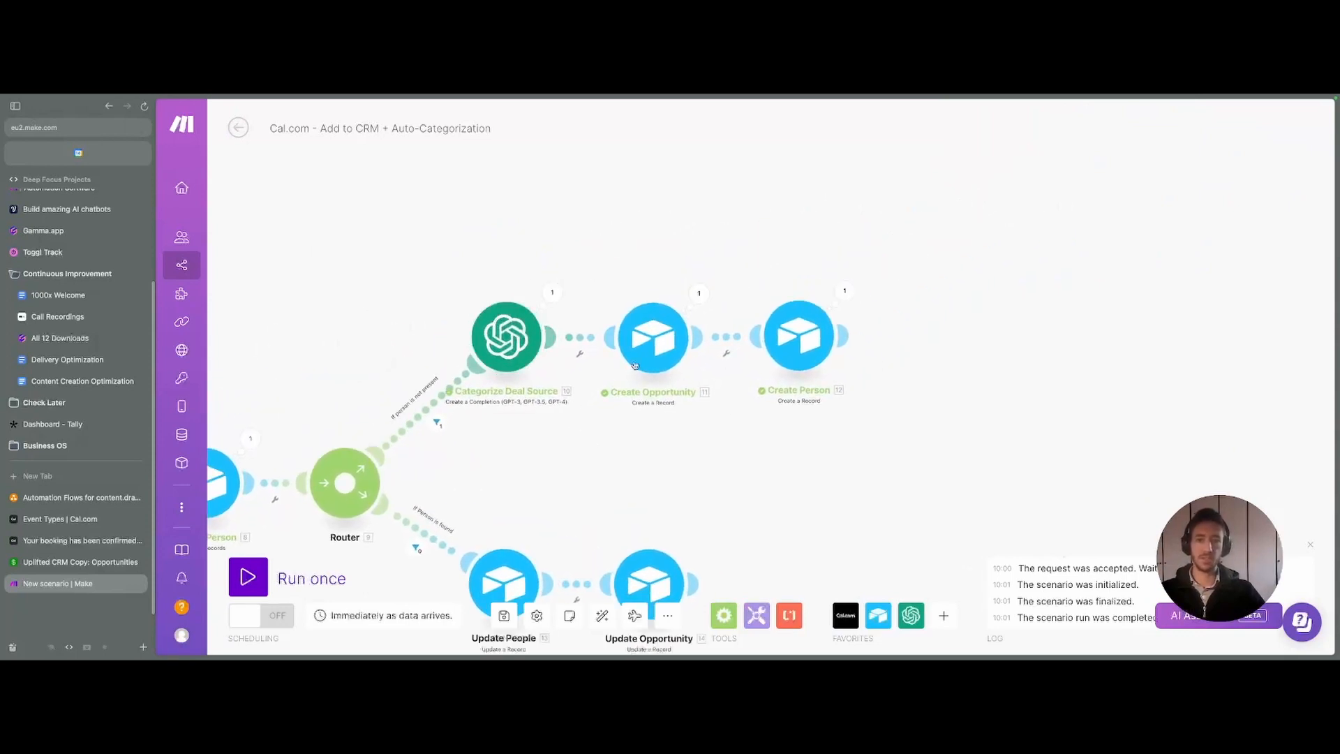
pyautogui.moveTo(616, 449); pyautogui.dragTo(764, 416)
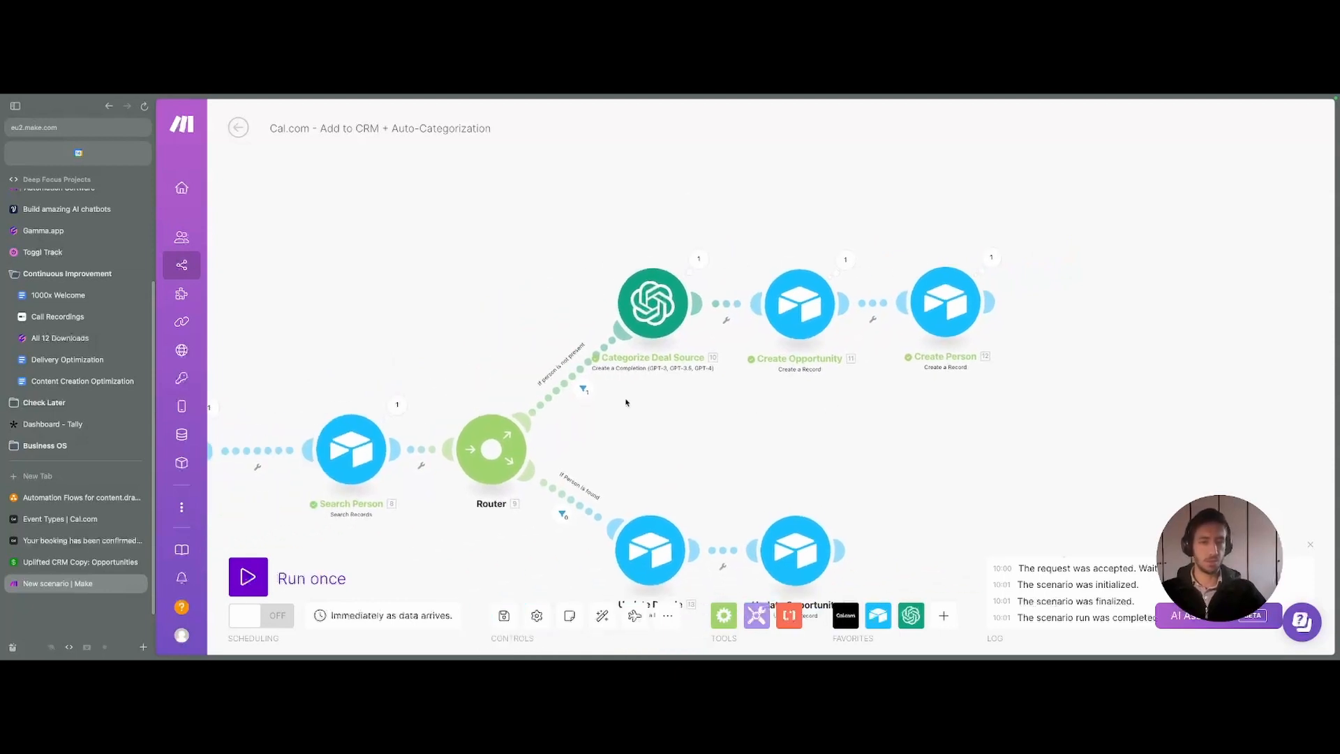
pyautogui.click(700, 259)
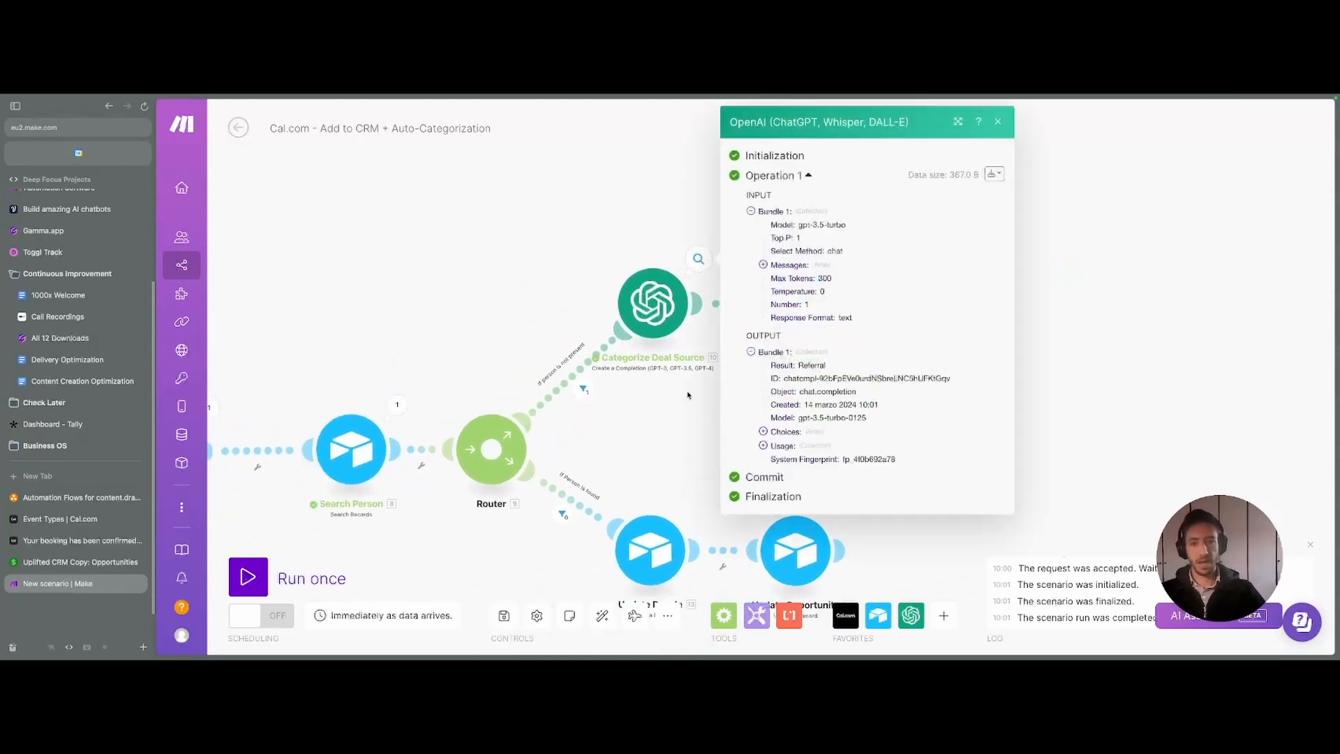
pyautogui.doubleClick(810, 367)
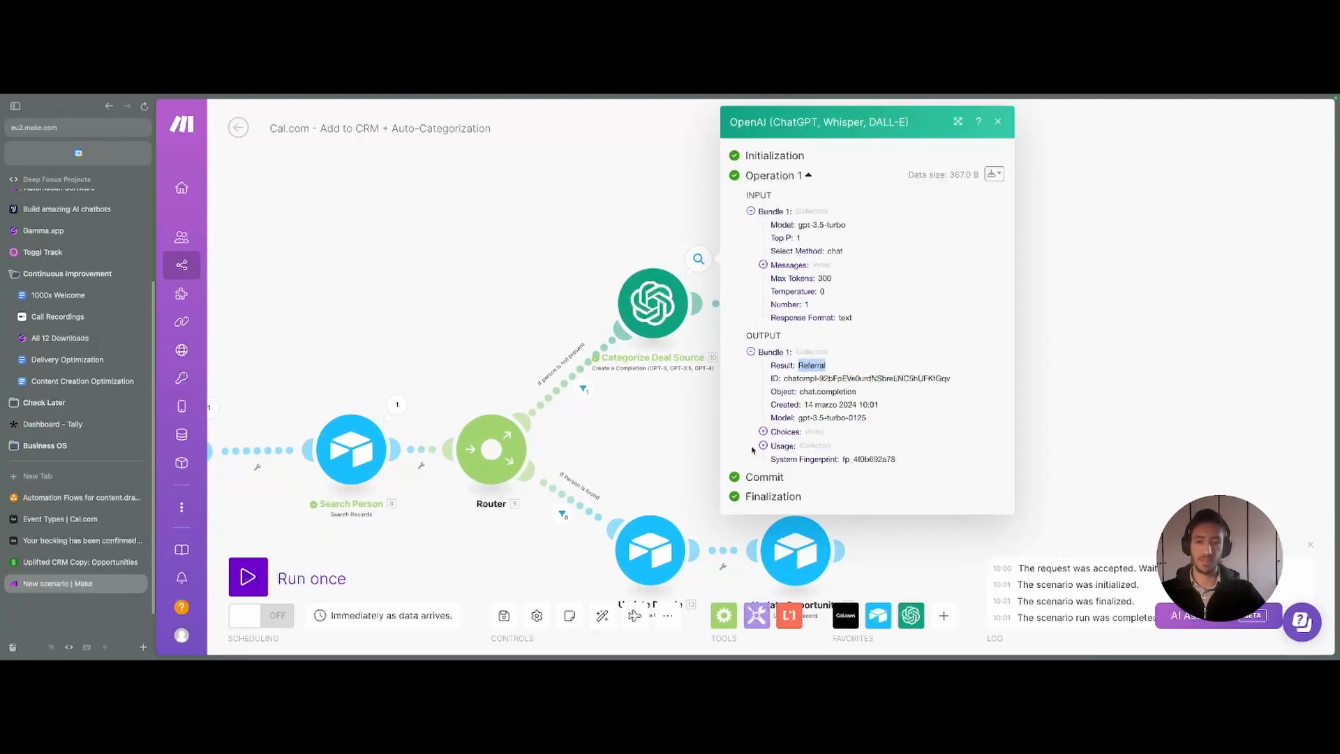
pyautogui.click(763, 432)
pyautogui.click(775, 444)
pyautogui.click(788, 473)
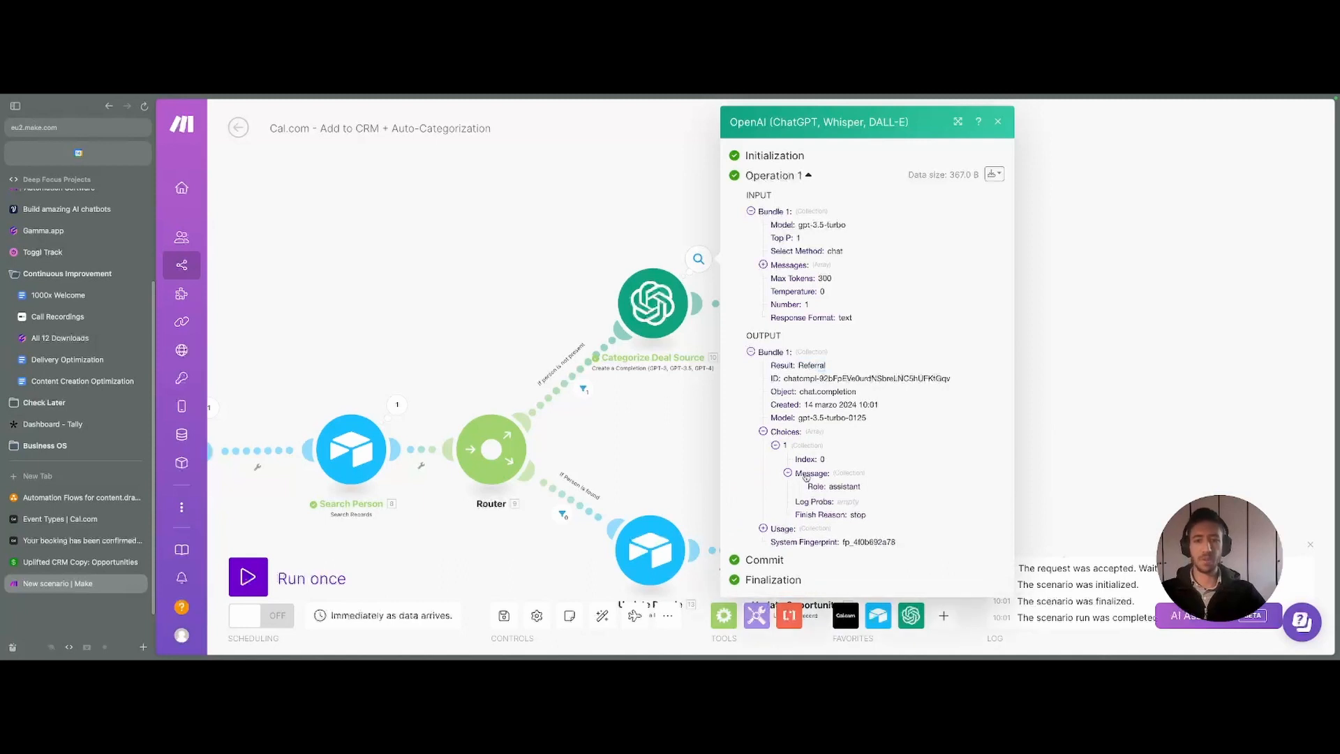
pyautogui.click(698, 481)
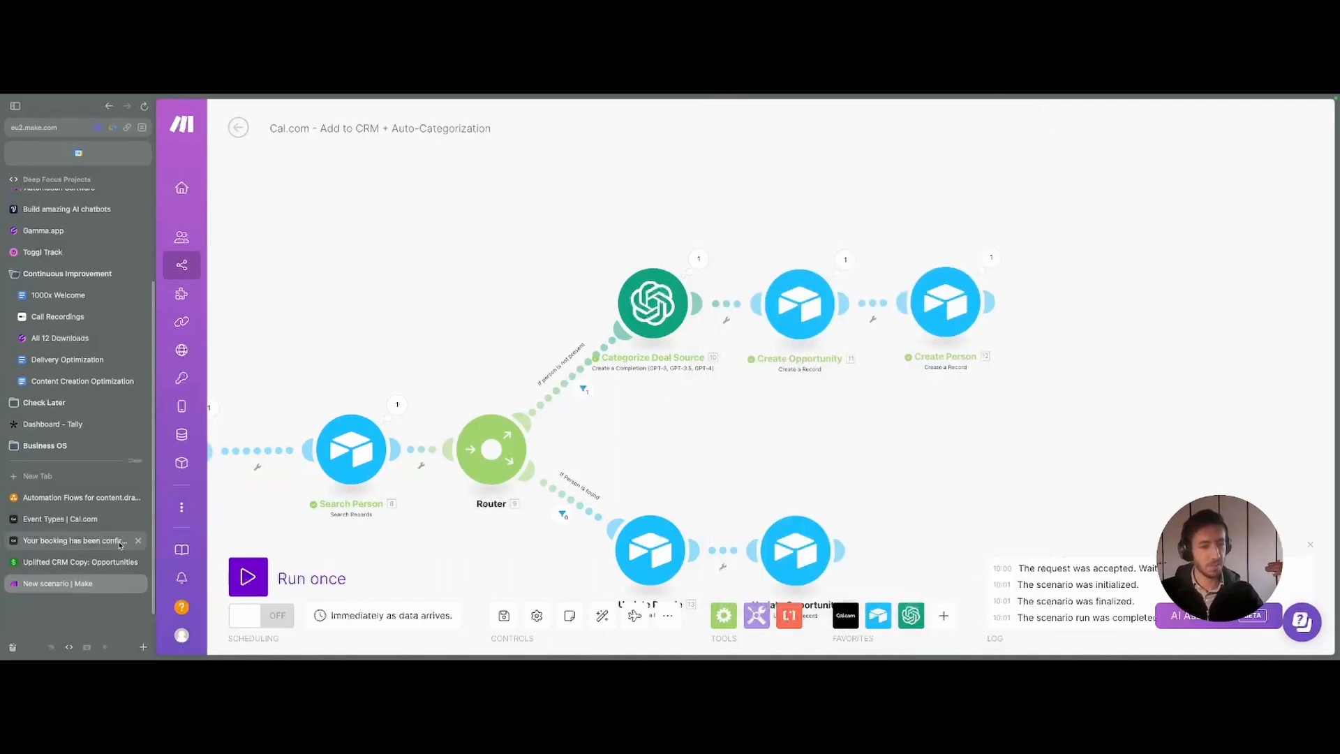
# - Reselect the DEBUG - all rows view and review the Google - Opportunity record's fields
pyautogui.click(80, 561)
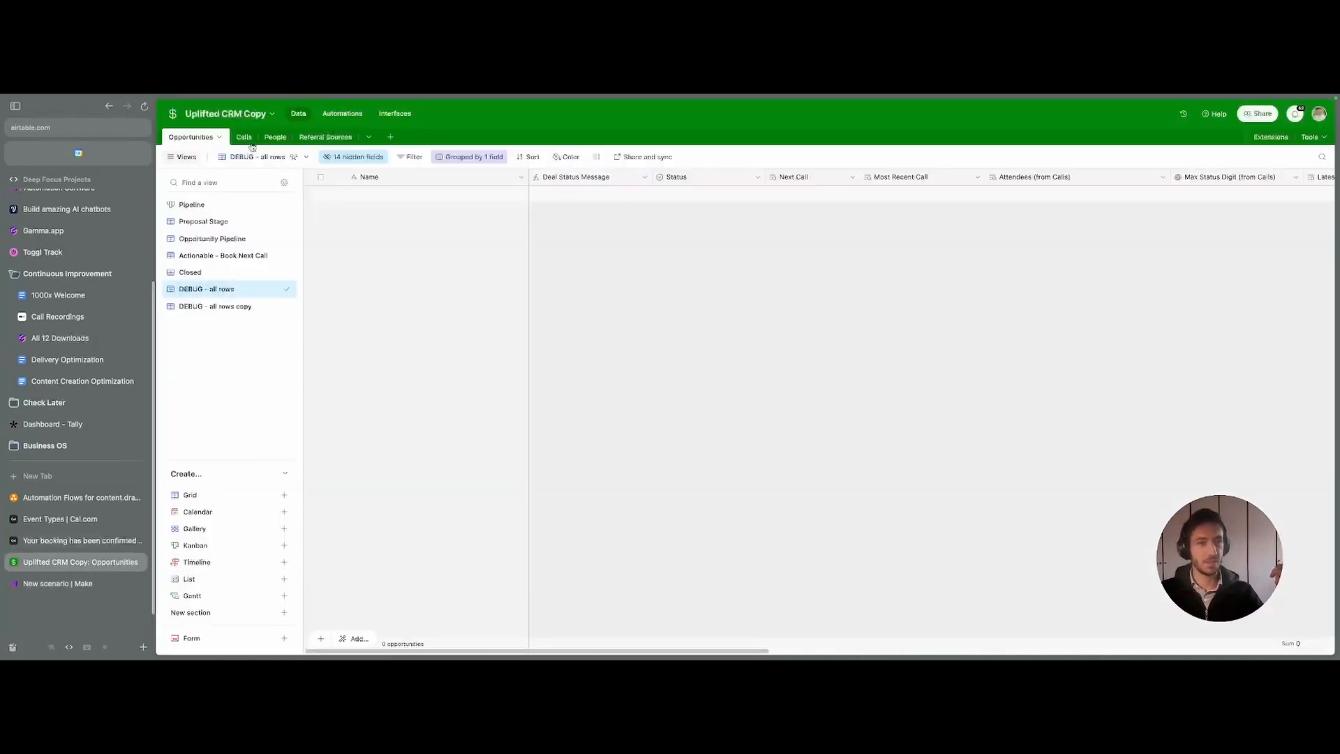
pyautogui.click(205, 274)
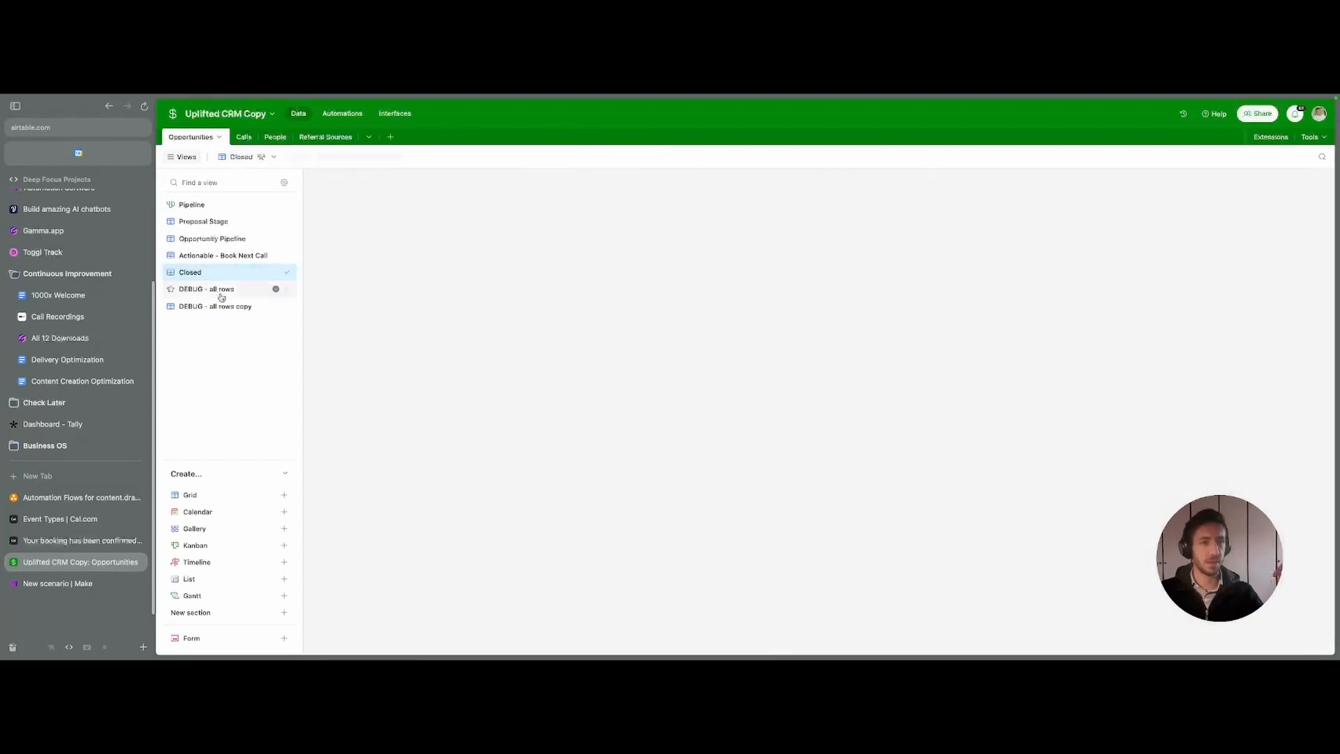
pyautogui.click(222, 290)
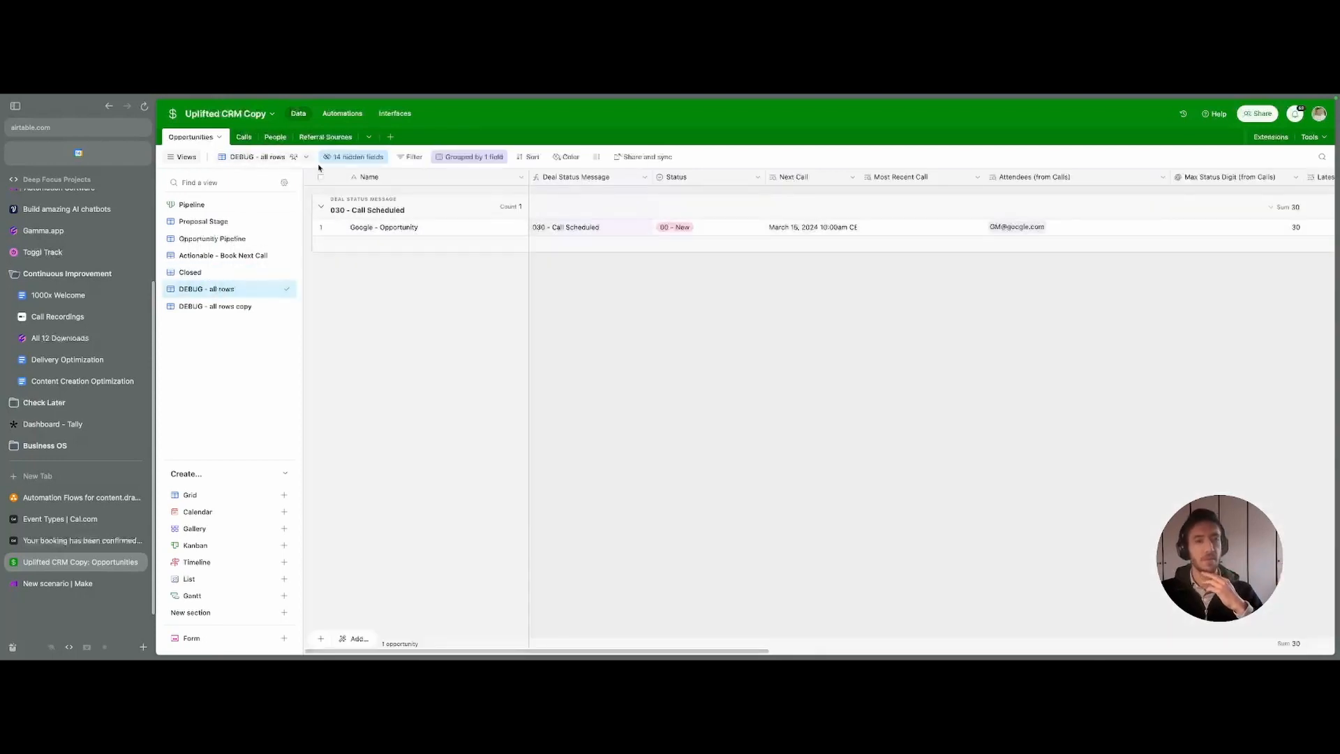
pyautogui.click(339, 231)
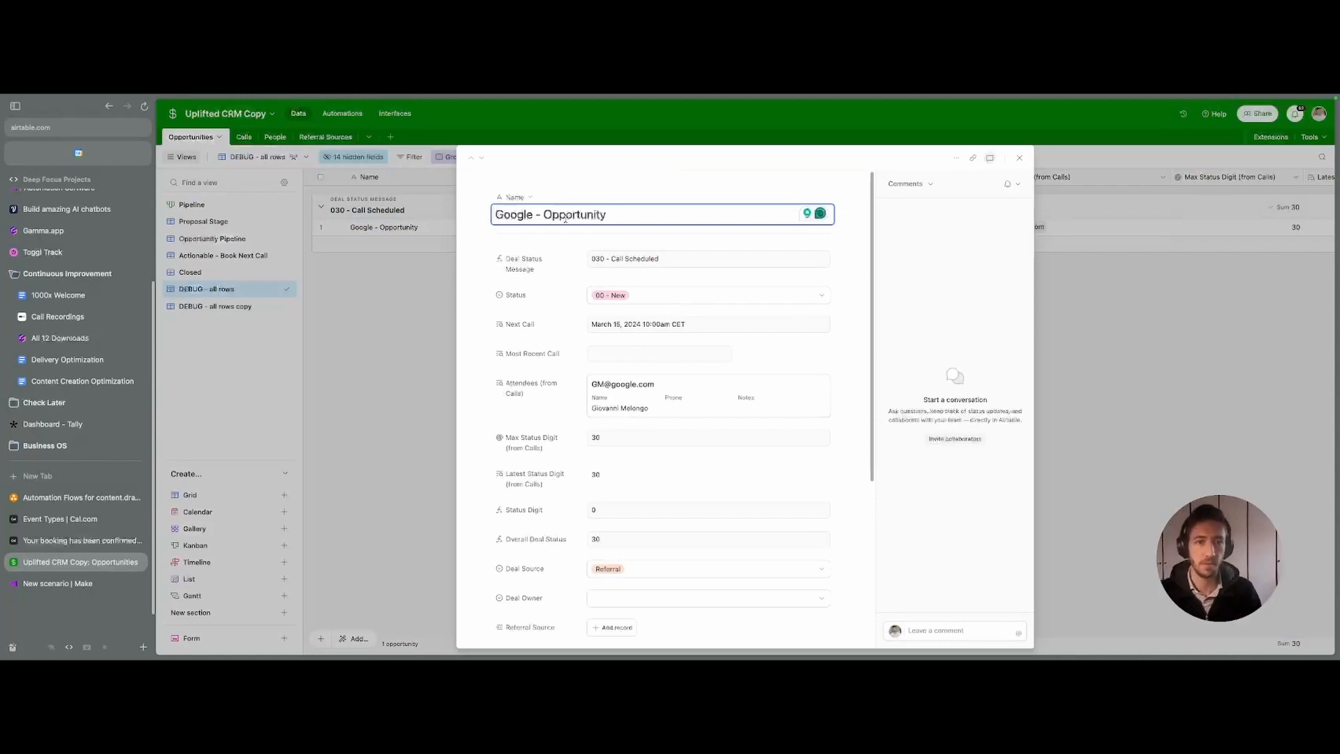
pyautogui.scroll(-3, 628, 293)
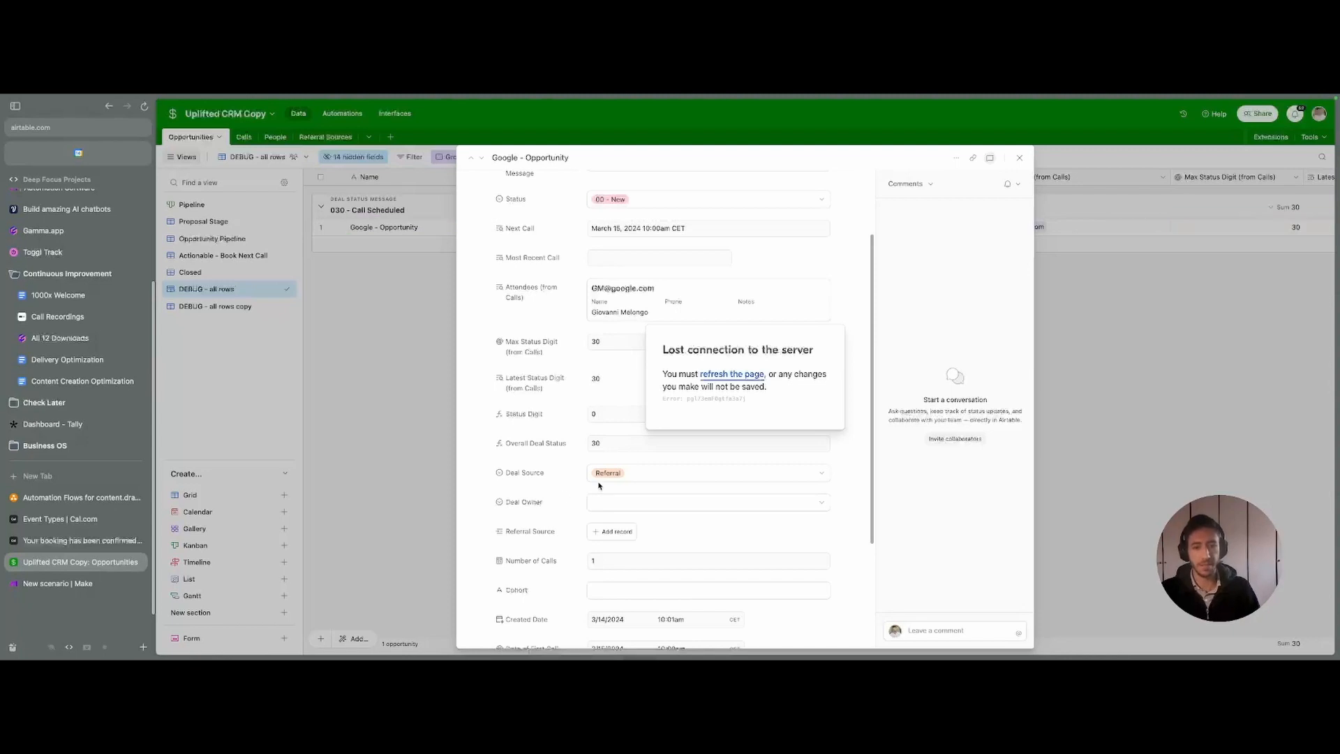
pyautogui.scroll(-2, 651, 467)
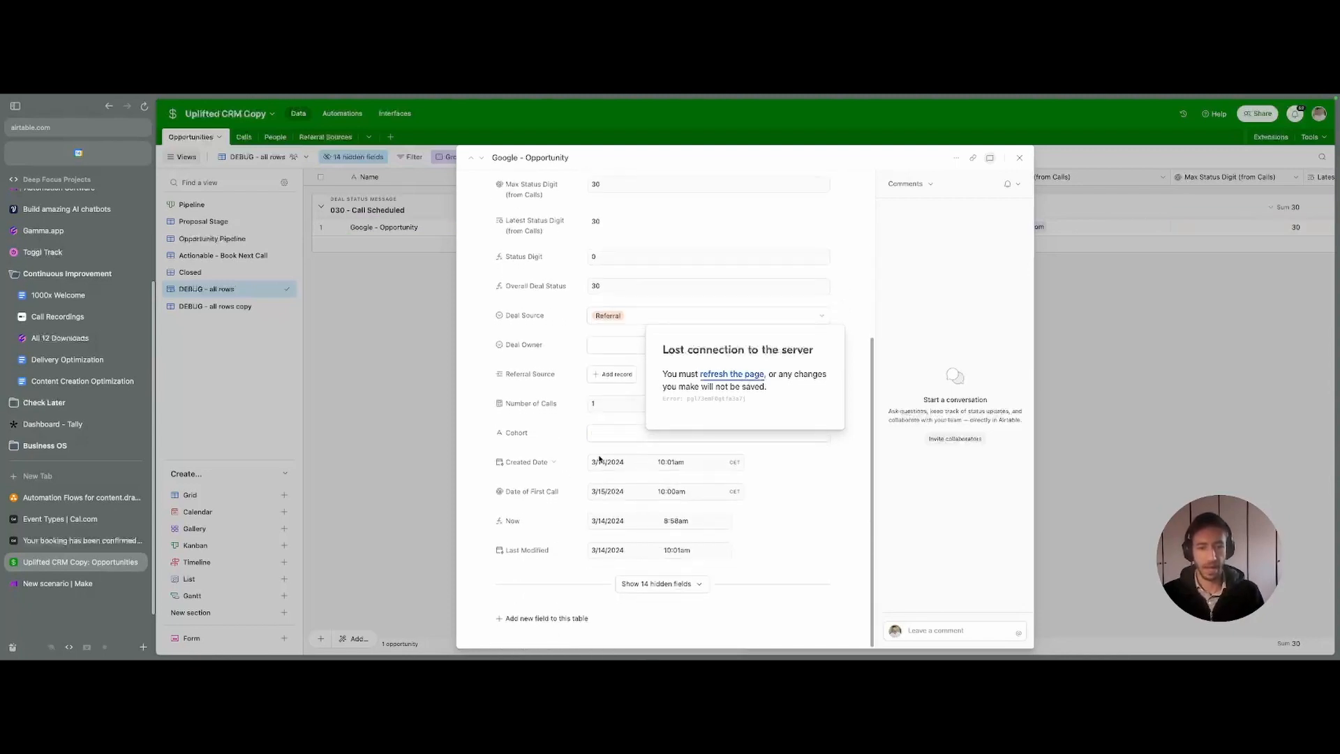
pyautogui.scroll(4, 566, 465)
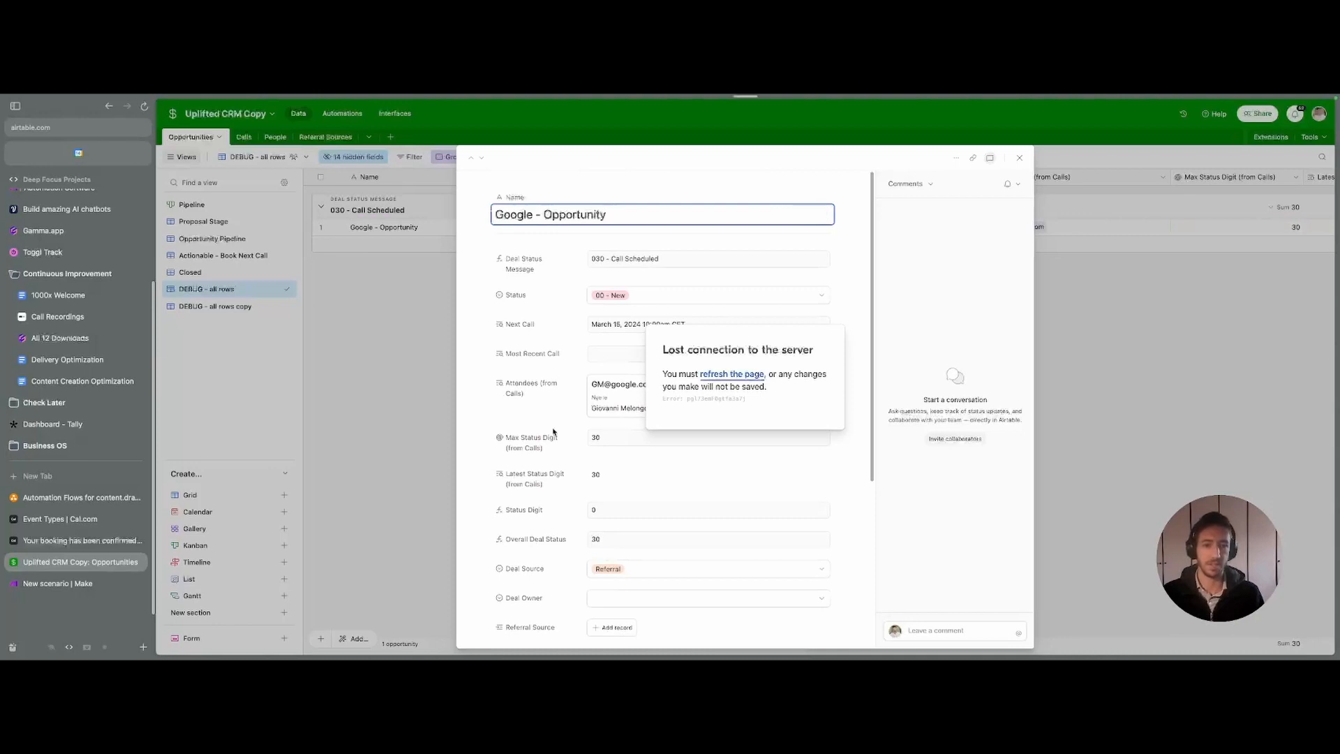
# - Reload Airtable after the lost connection, close the record, and bring up the Calls table
pyautogui.click(726, 375)
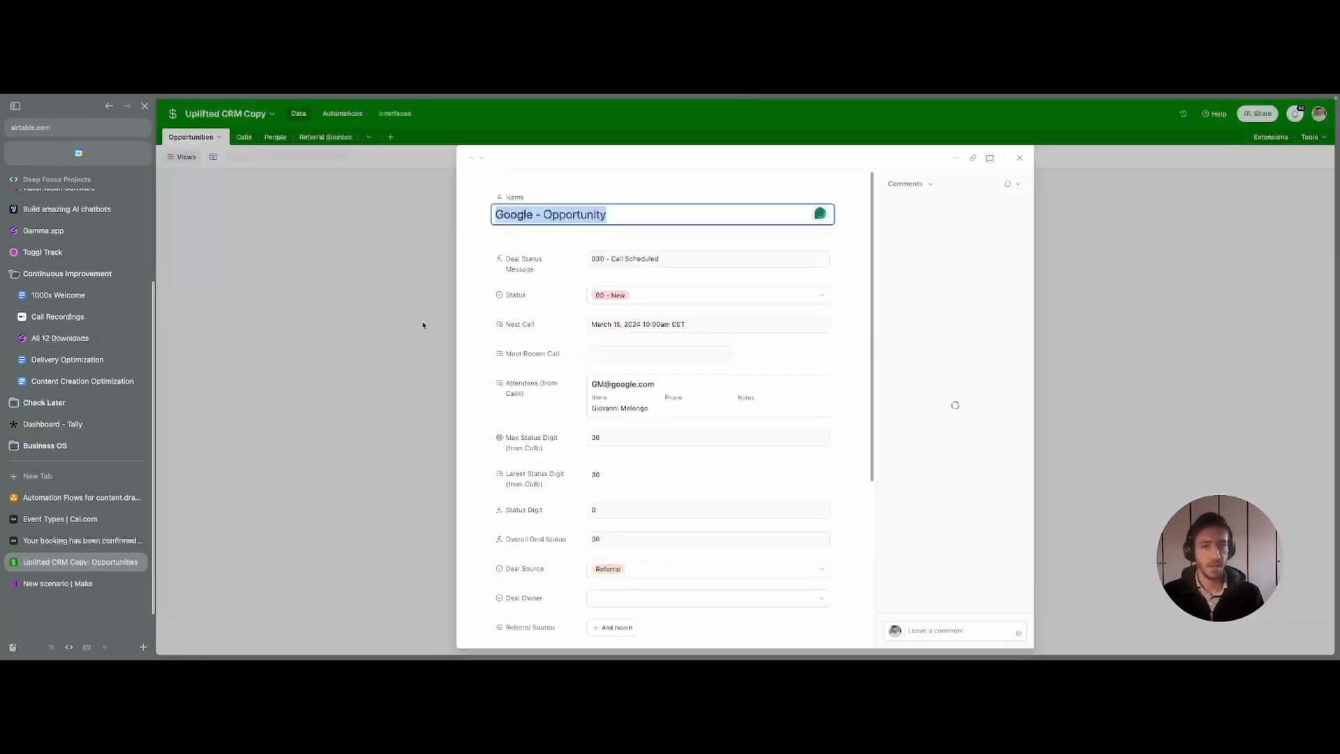
pyautogui.click(422, 324)
pyautogui.click(244, 136)
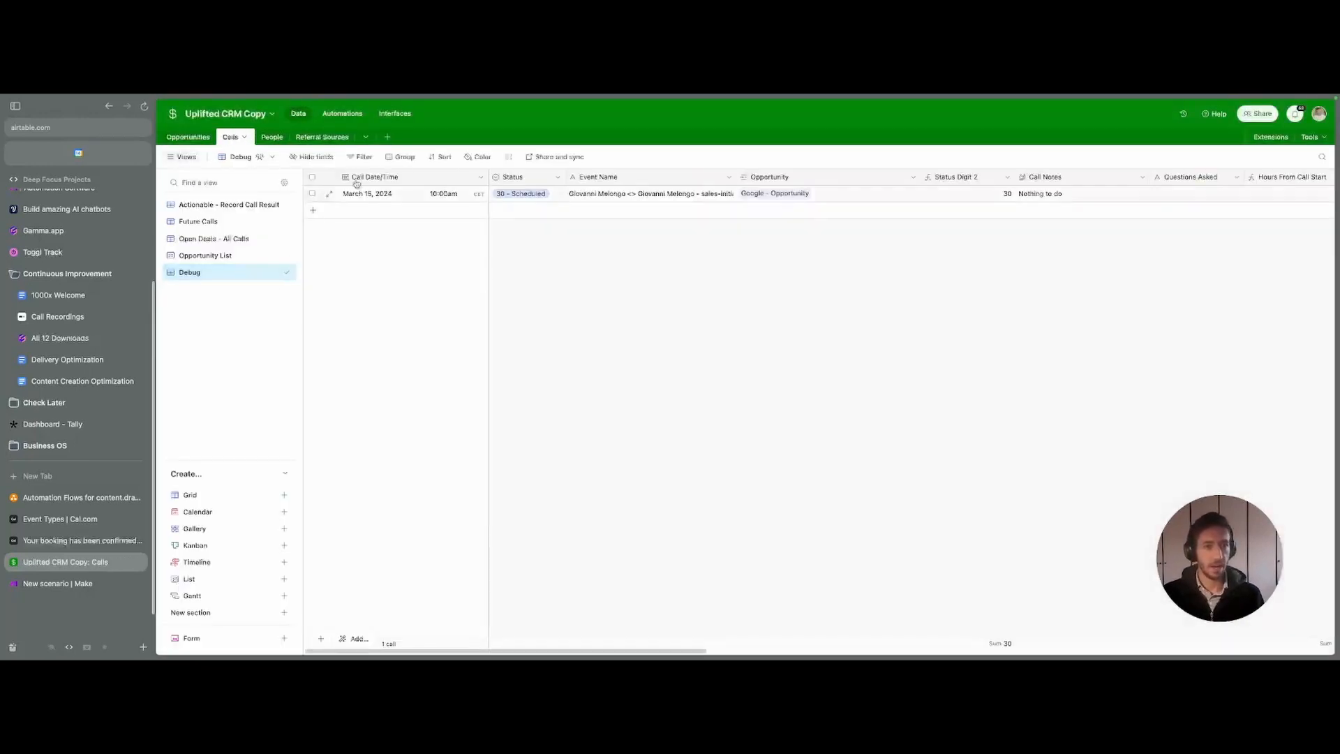
# - Check the new 15 March 10:00am call record, glance at People, and return to the Make scenario
pyautogui.click(328, 194)
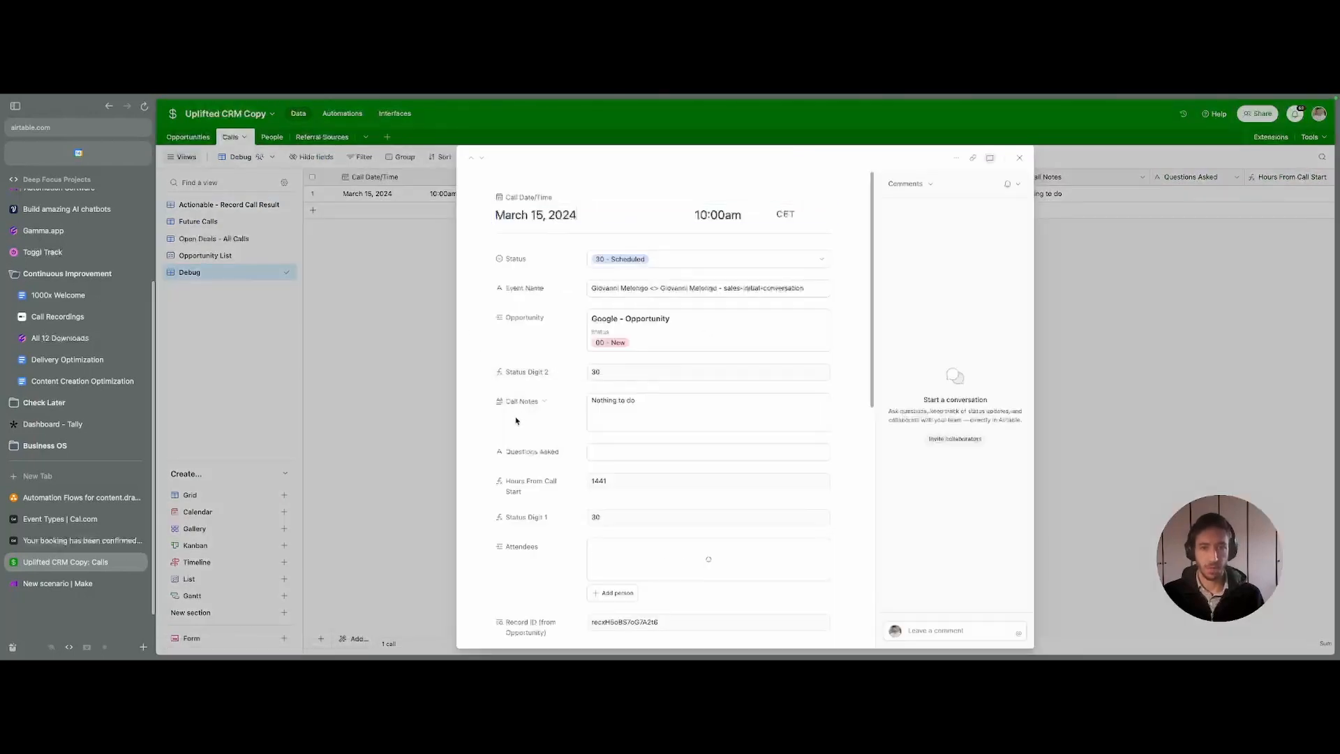
pyautogui.scroll(-5, 646, 386)
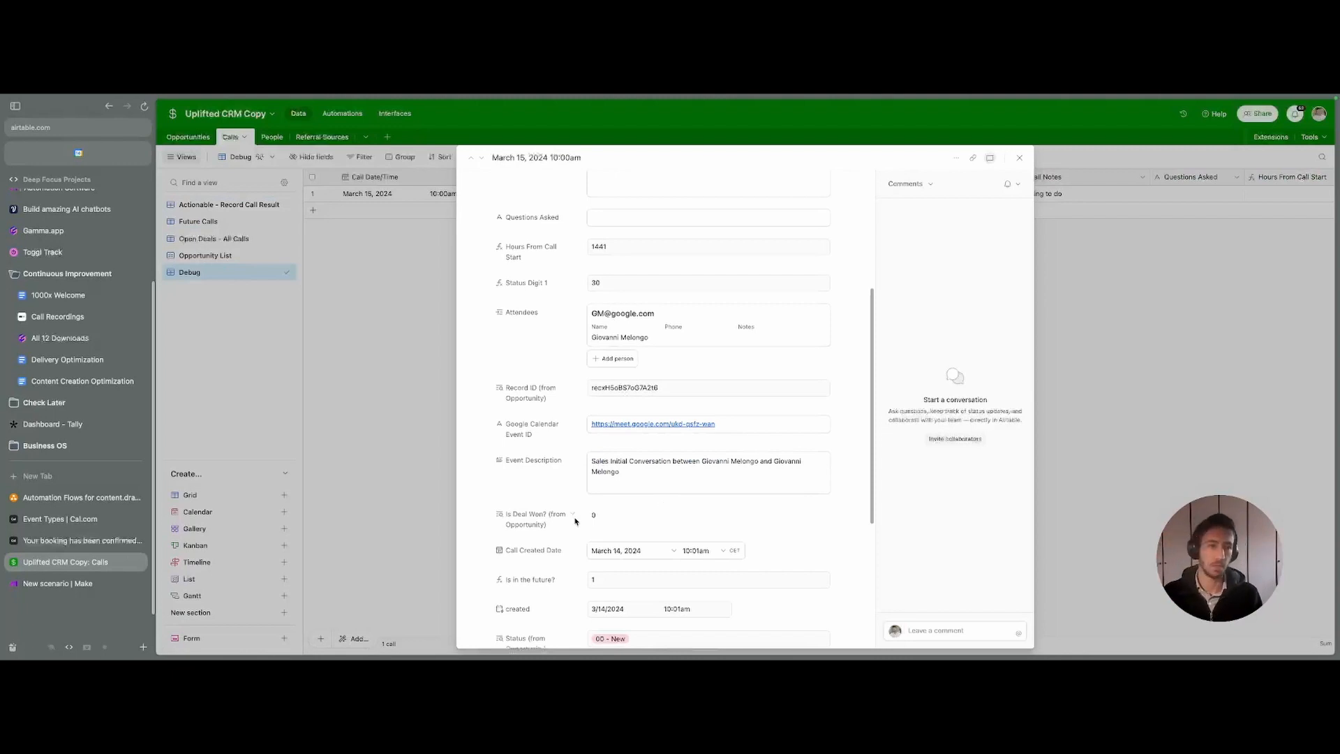
pyautogui.click(386, 437)
pyautogui.click(271, 138)
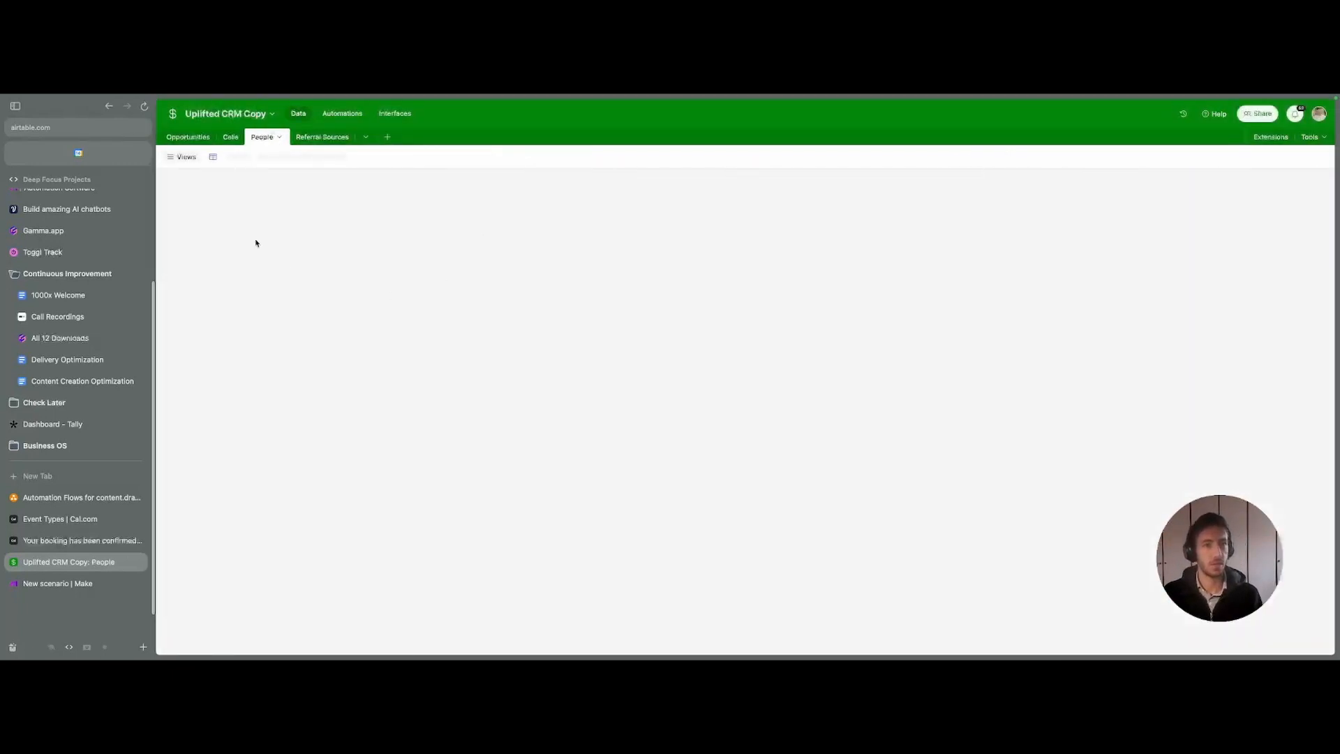
pyautogui.hotkey('ctrl', 'Tab')
pyautogui.scroll(-2, 747, 476)
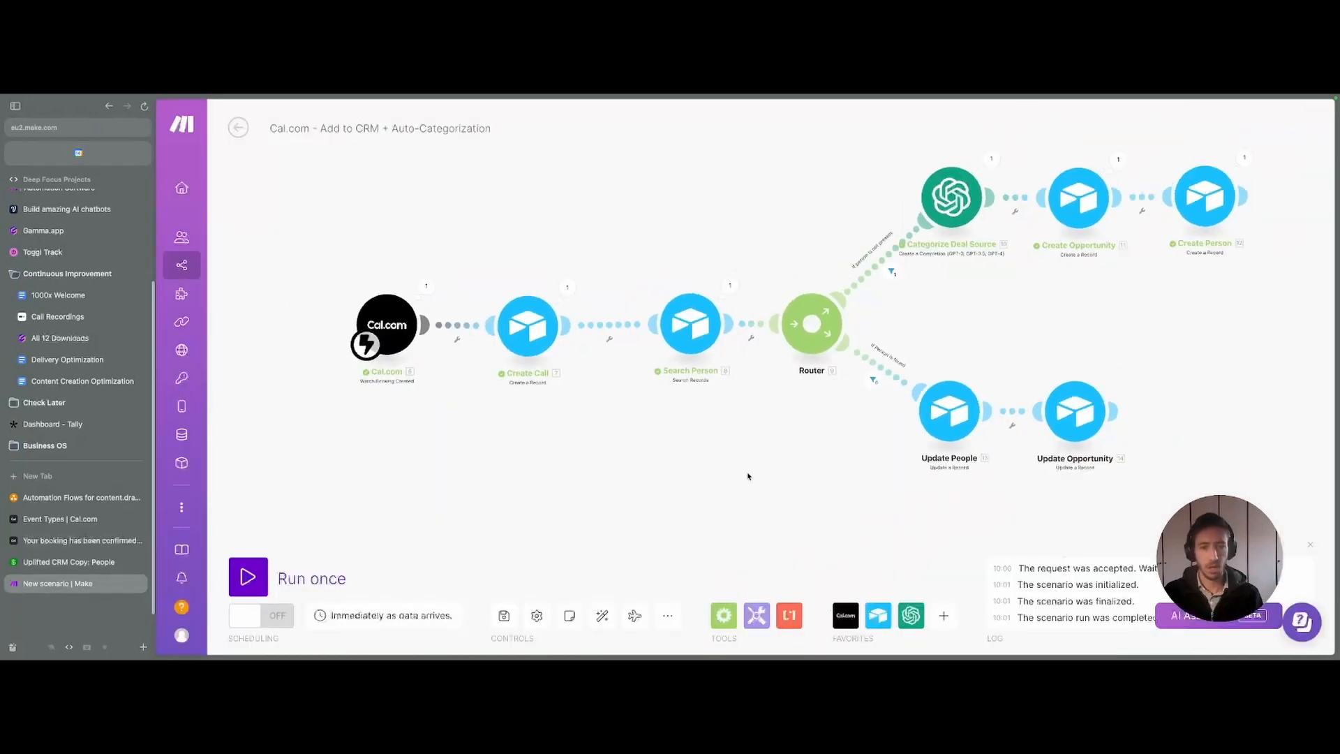
pyautogui.moveTo(748, 476); pyautogui.dragTo(677, 477)
pyautogui.scroll(-3, 676, 478)
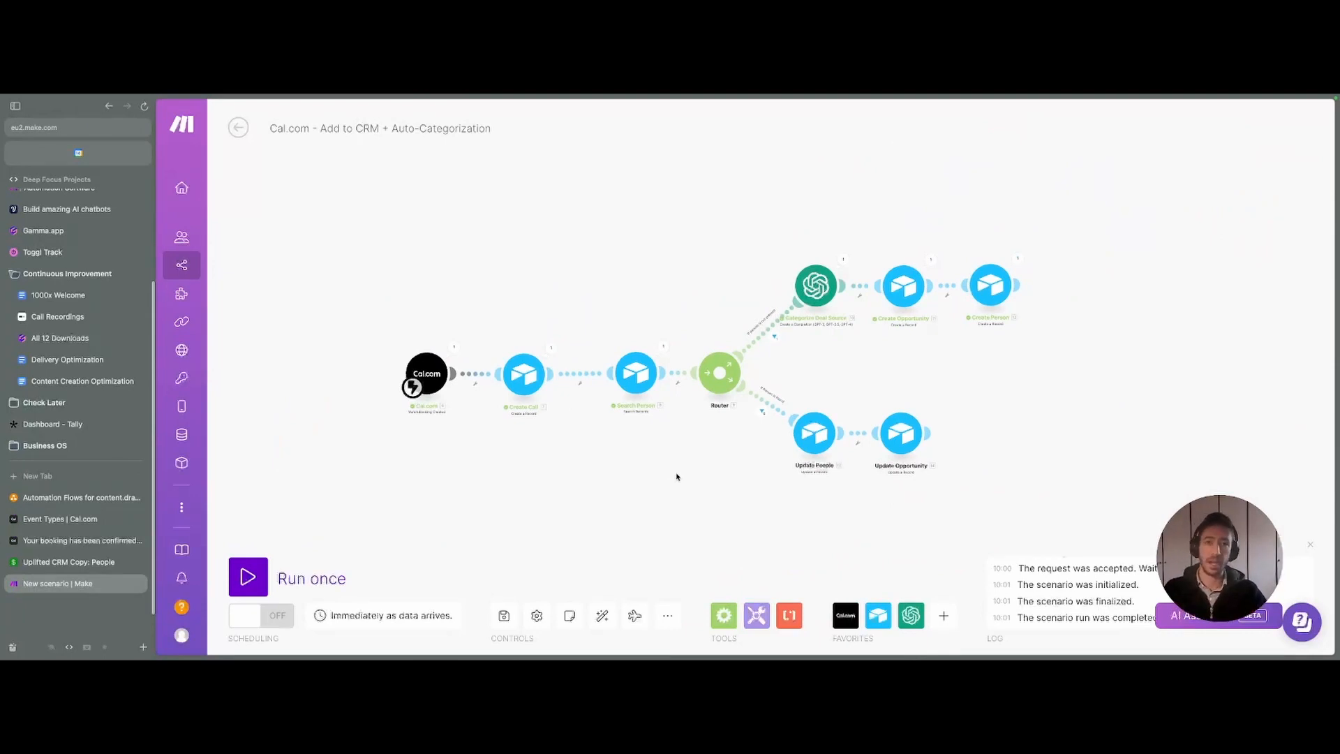
pyautogui.hscroll(3, 619, 509)
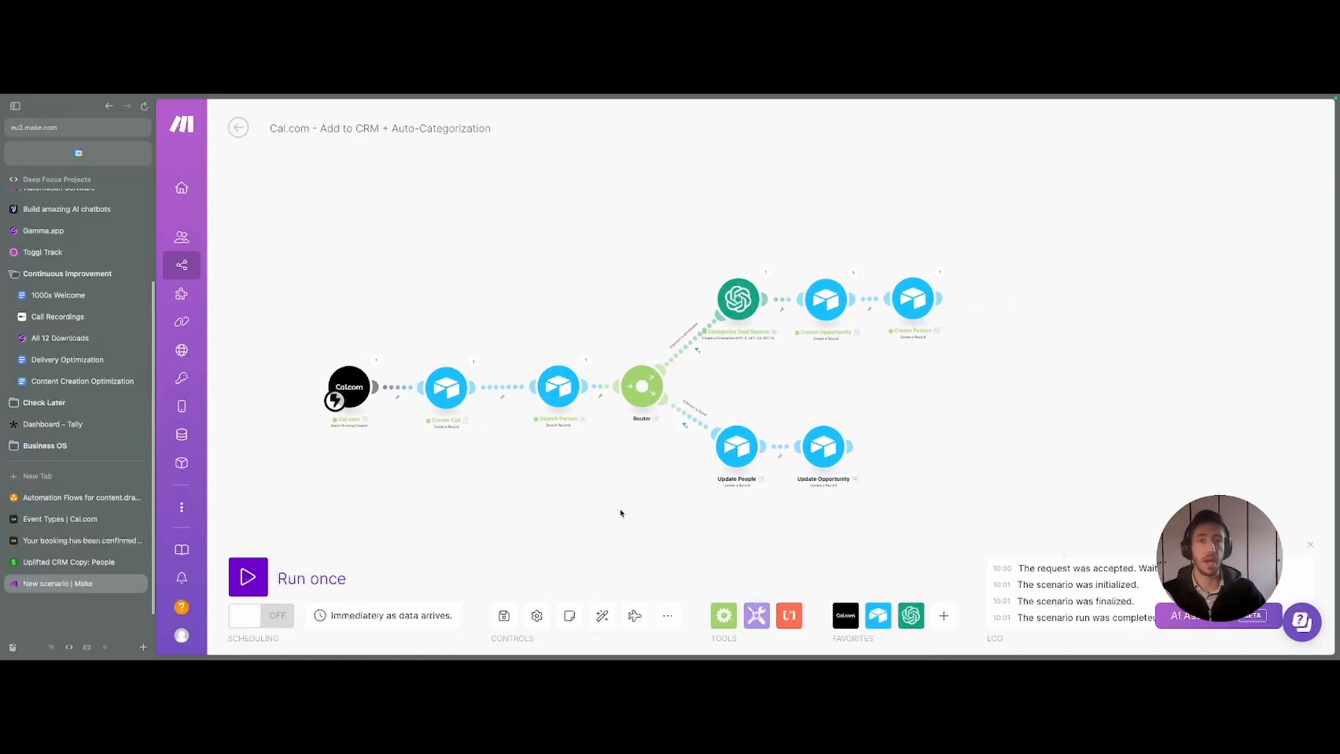
pyautogui.moveTo(621, 513); pyautogui.dragTo(604, 467)
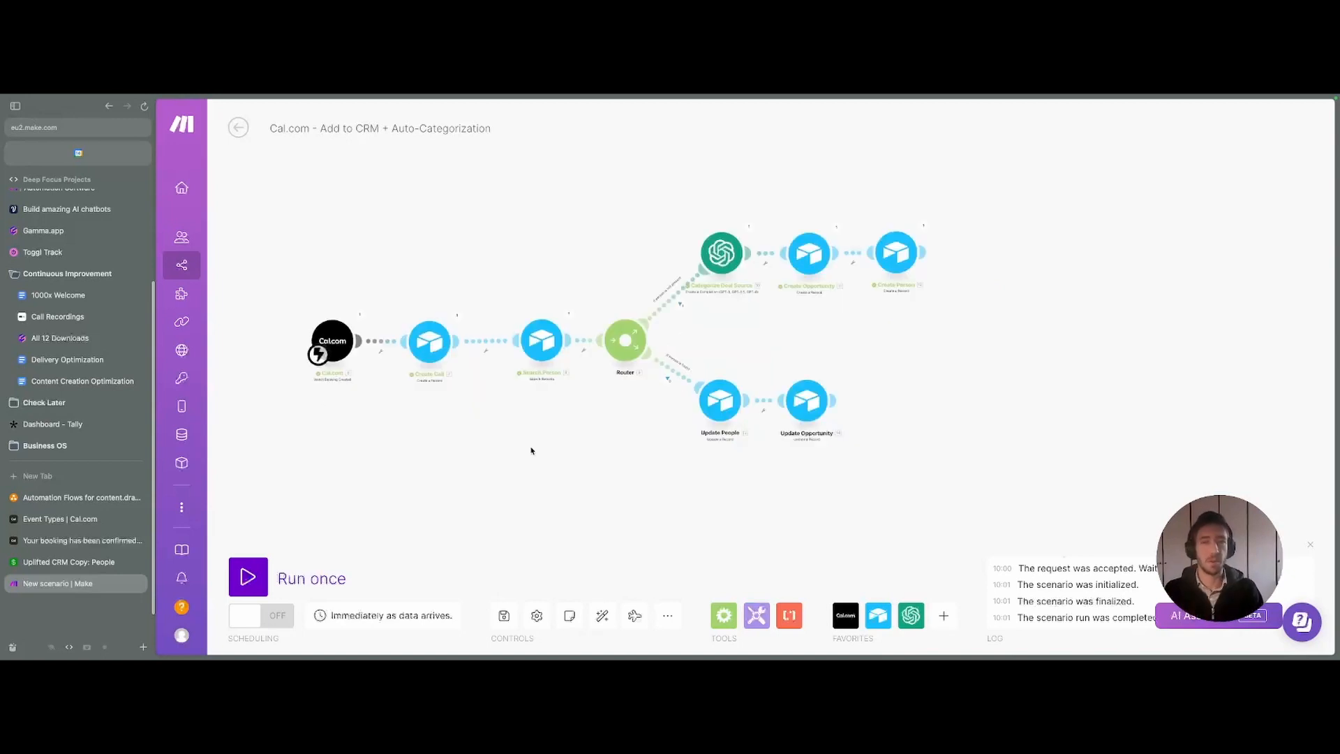